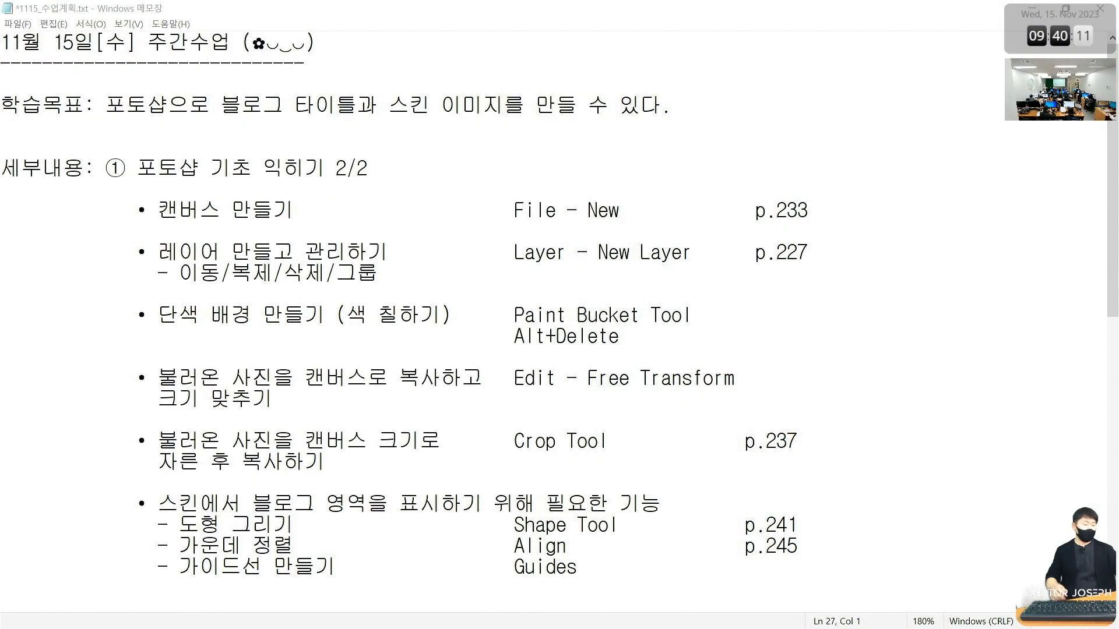
{"action": "left_click_drag", "start_coordinate": [755, 210], "coordinate": [811, 210]}
{"action": "left_click_drag", "start_coordinate": [755, 252], "coordinate": [810, 252]}
{"action": "left_click", "coordinate": [813, 300]}
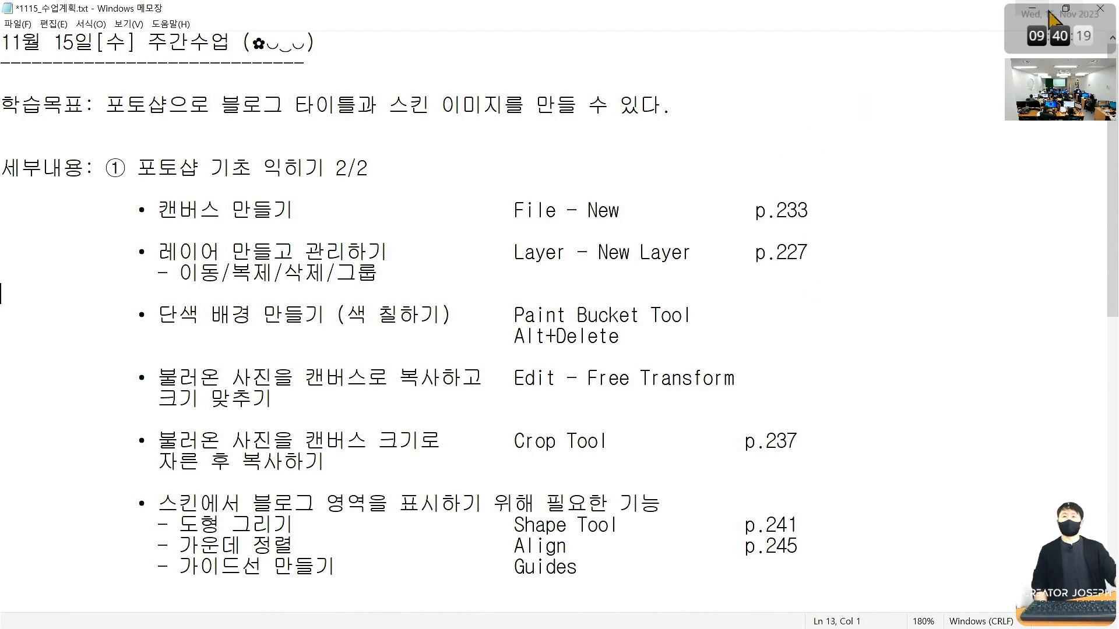
Minimize the lesson-plan notes and launch Adobe Photoshop from the desktop
{"action": "left_click", "coordinate": [1030, 8]}
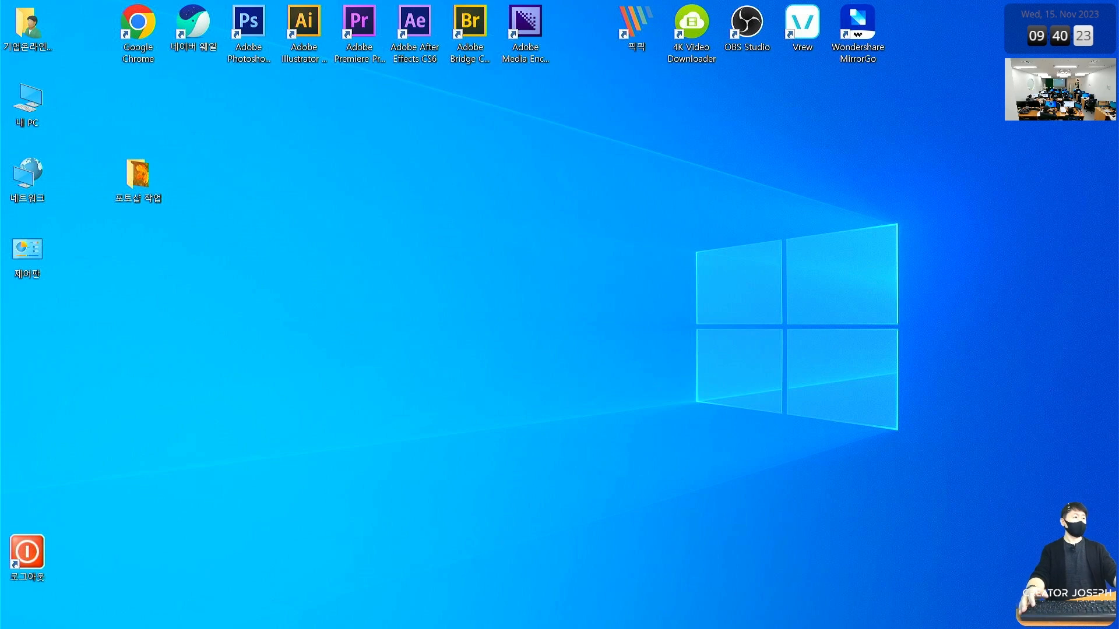
{"action": "left_click", "coordinate": [251, 57]}
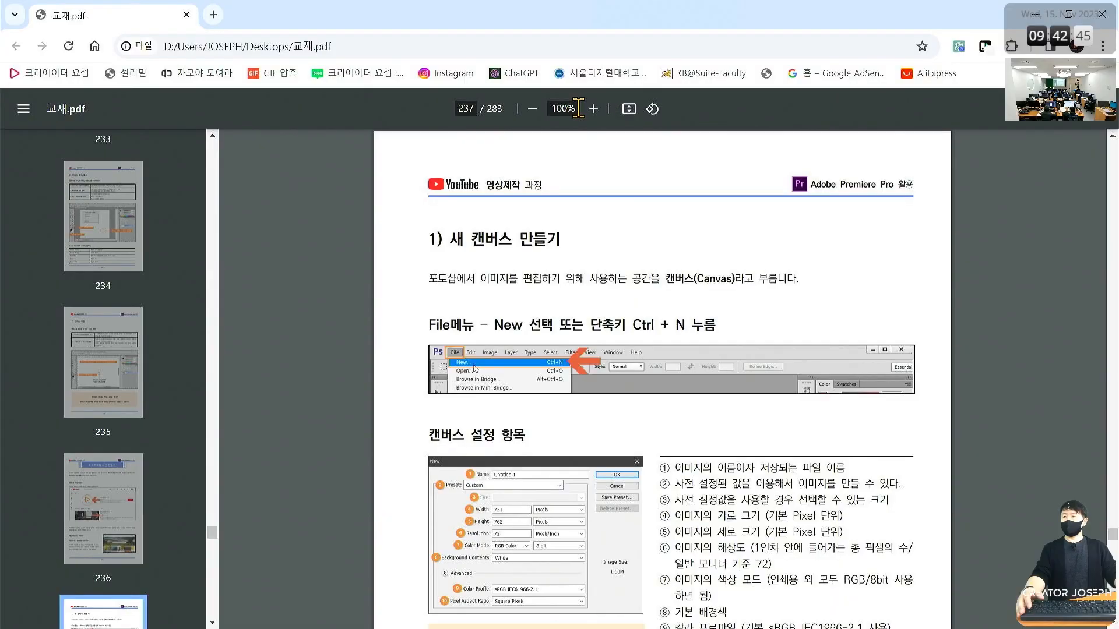
Enlarge the textbook PDF to 150% and read the section on creating a canvas and its setting items
{"action": "left_click", "coordinate": [594, 109]}
{"action": "left_click", "coordinate": [594, 109]}
{"action": "left_click", "coordinate": [593, 109]}
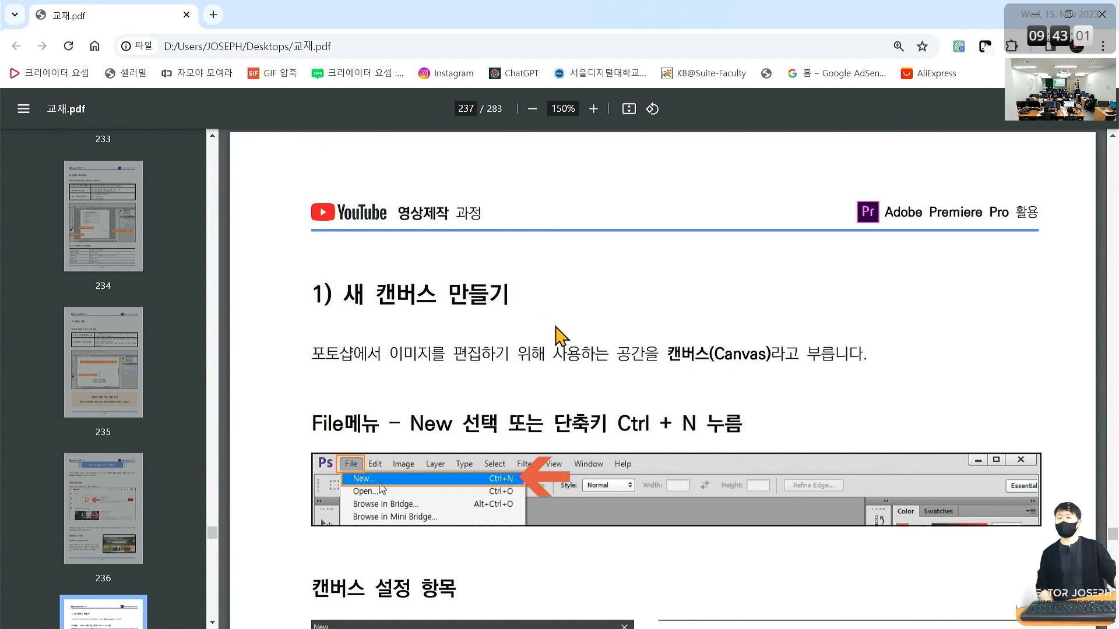
{"action": "scroll", "coordinate": [559, 337], "scroll_direction": "down", "scroll_amount": 4}
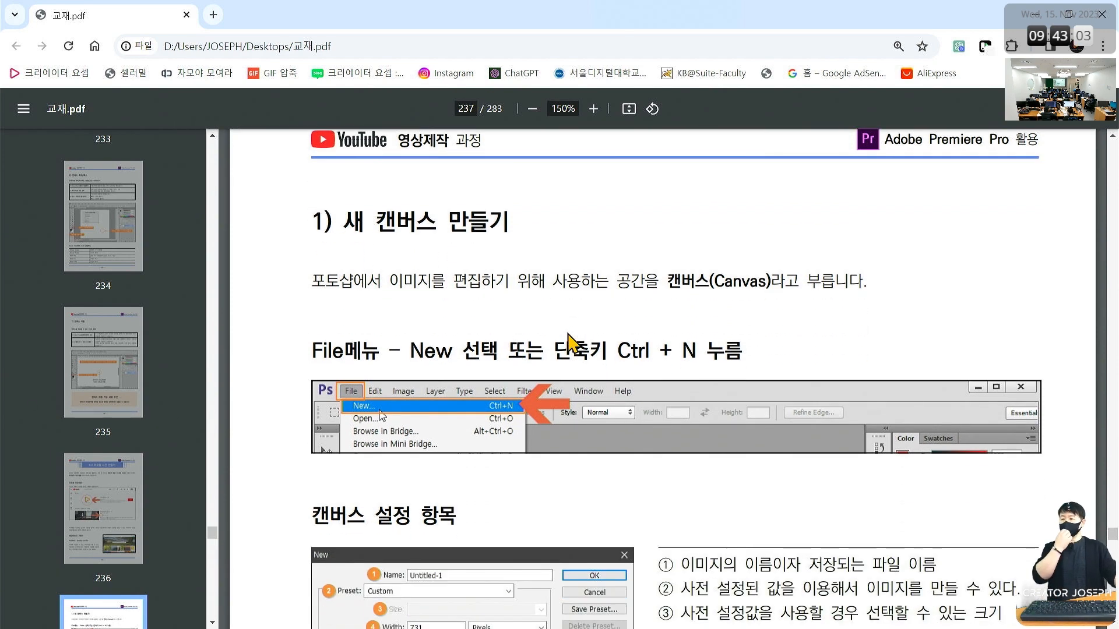
{"action": "scroll", "coordinate": [832, 225], "scroll_direction": "down", "scroll_amount": 3}
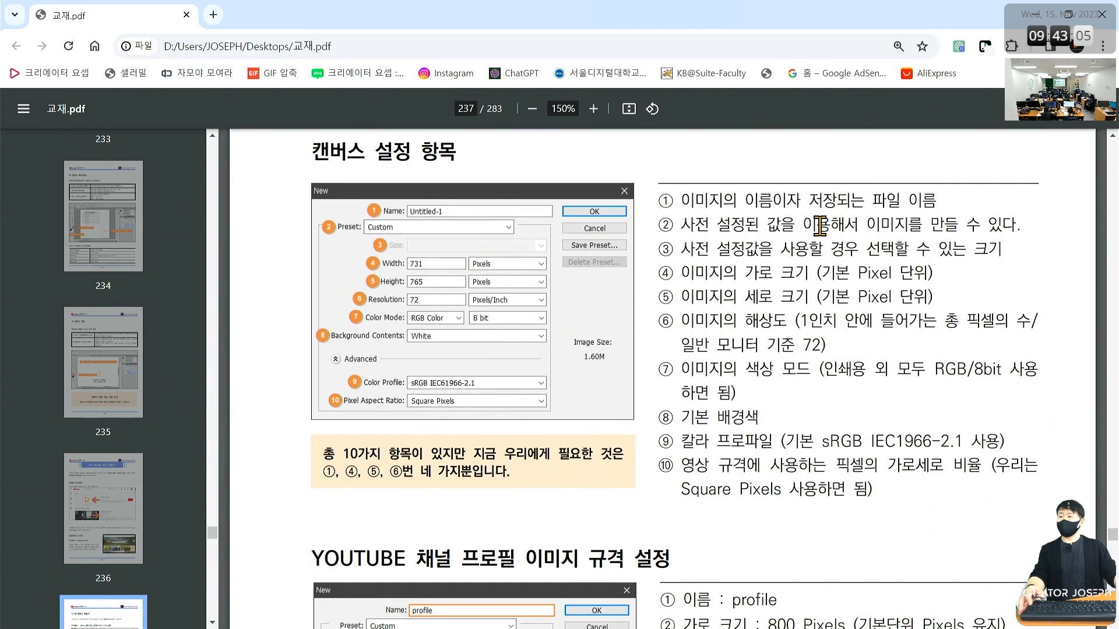
{"action": "scroll", "coordinate": [477, 224], "scroll_direction": "up", "scroll_amount": 1}
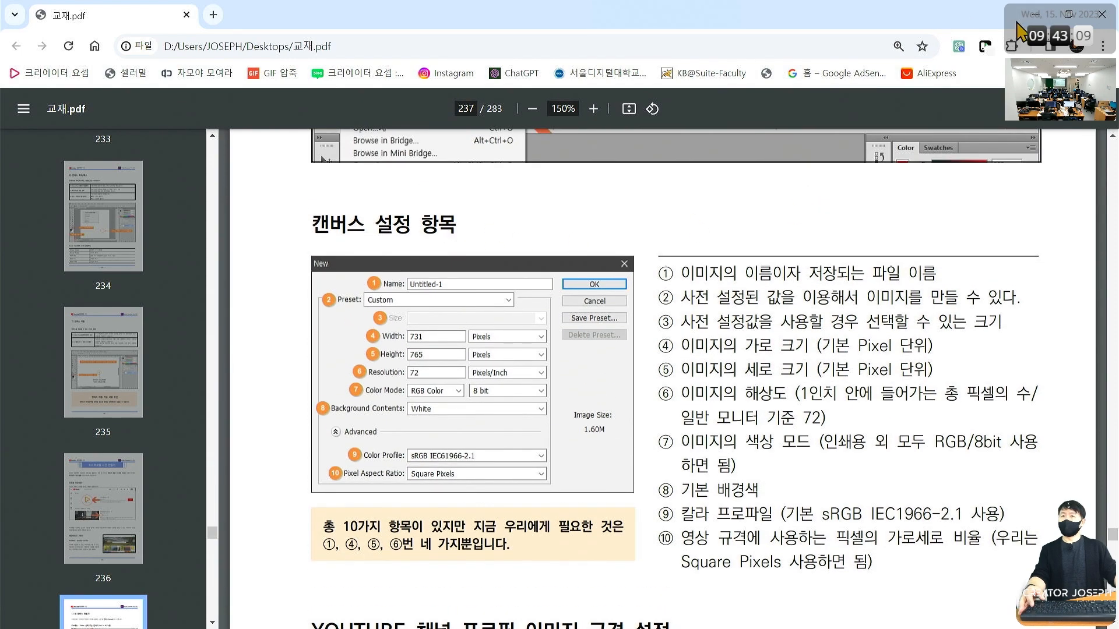
Return to Photoshop, start a new document and name it 연습
{"action": "left_click", "coordinate": [1061, 15]}
{"action": "key", "text": "super+Down"}
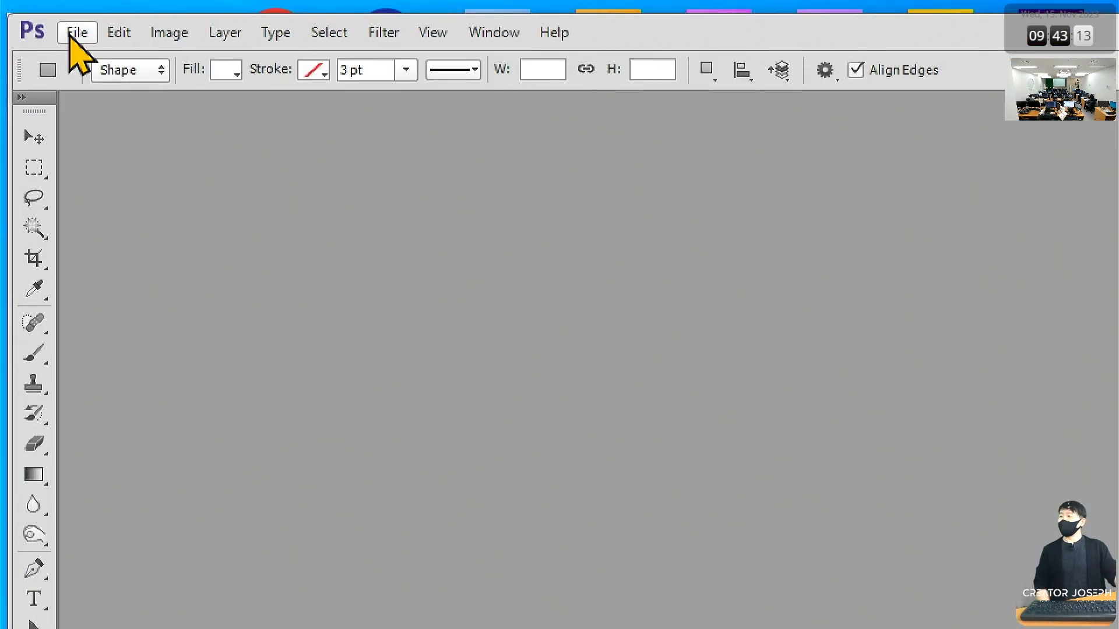
{"action": "left_click", "coordinate": [37, 17]}
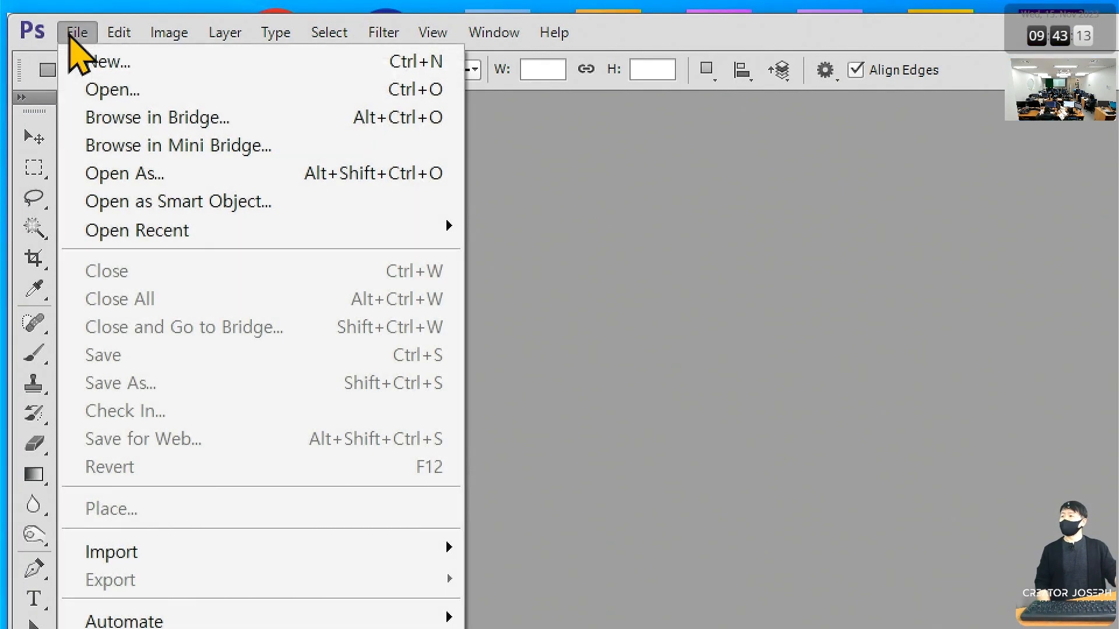
{"action": "left_click", "coordinate": [188, 60]}
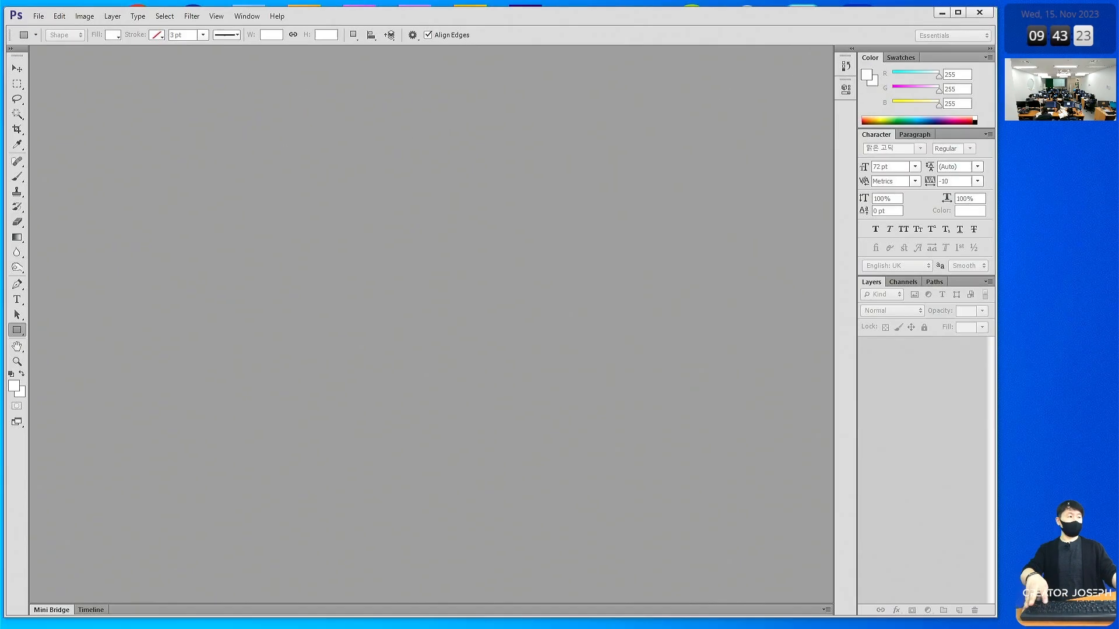
{"action": "left_click_drag", "start_coordinate": [387, 92], "coordinate": [302, 114]}
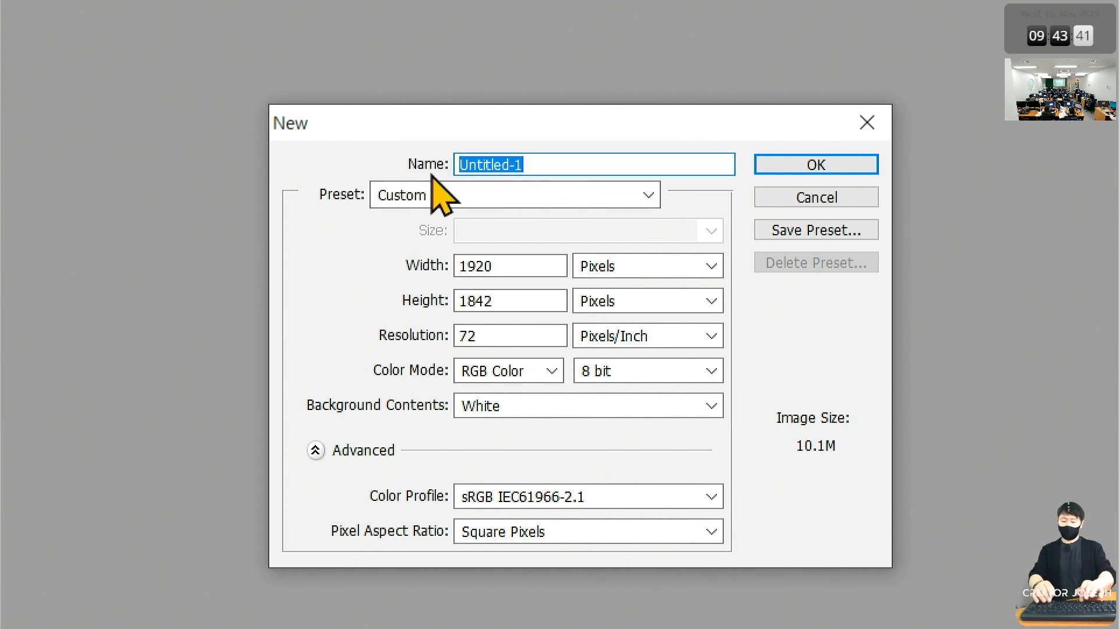
{"action": "type", "text": "연스ㅂ"}
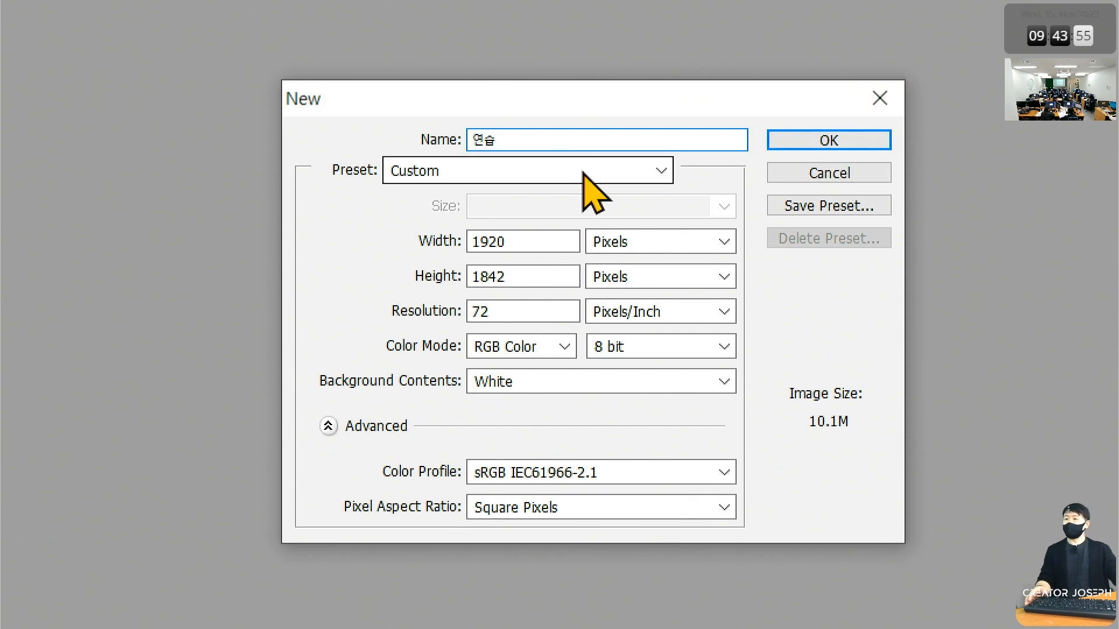
Look over the available document presets and choose Web
{"action": "left_click", "coordinate": [661, 171]}
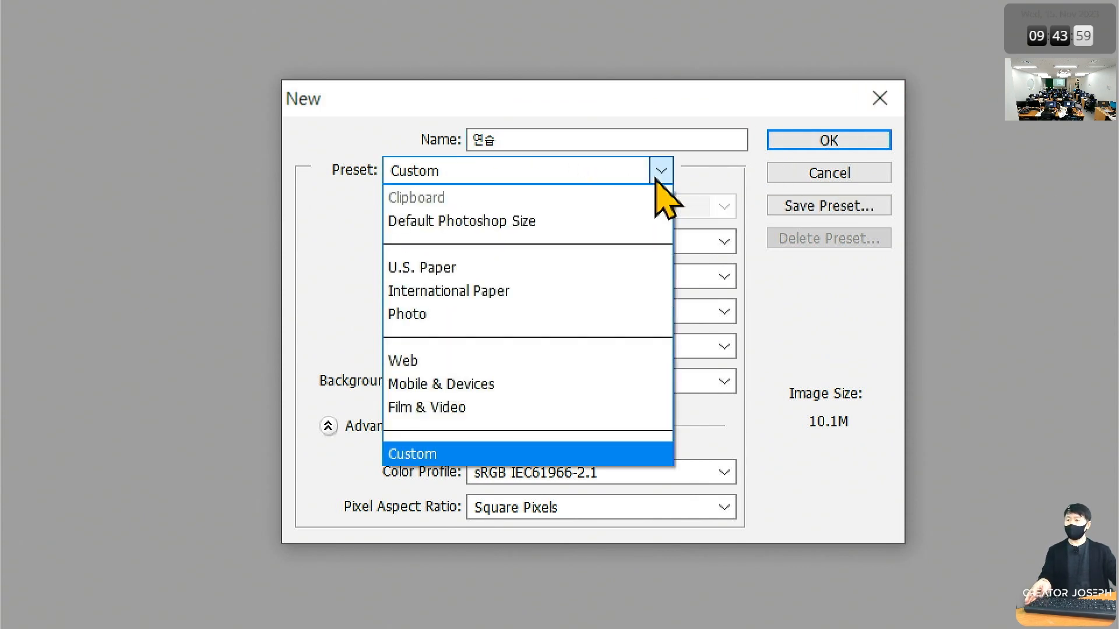
{"action": "mouse_move", "coordinate": [372, 147]}
{"action": "left_mouse_down"}
{"action": "mouse_move", "coordinate": [509, 192]}
{"action": "mouse_move", "coordinate": [638, 204]}
{"action": "mouse_move", "coordinate": [674, 201]}
{"action": "mouse_move", "coordinate": [671, 171]}
{"action": "mouse_move", "coordinate": [695, 137]}
{"action": "left_mouse_up"}
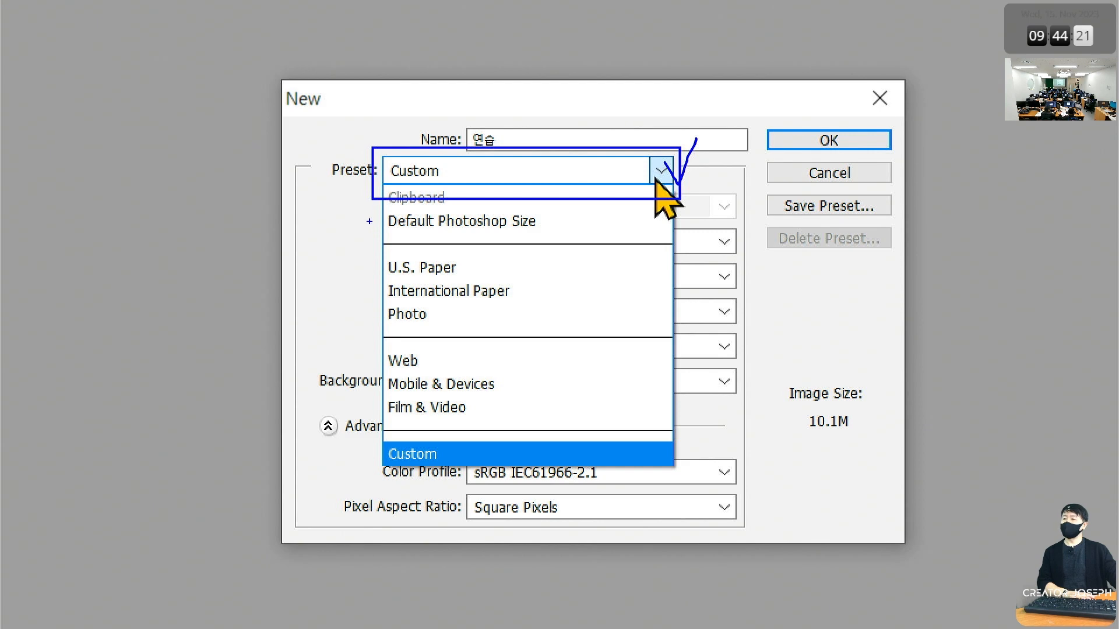
{"action": "left_click_drag", "start_coordinate": [369, 218], "coordinate": [369, 287]}
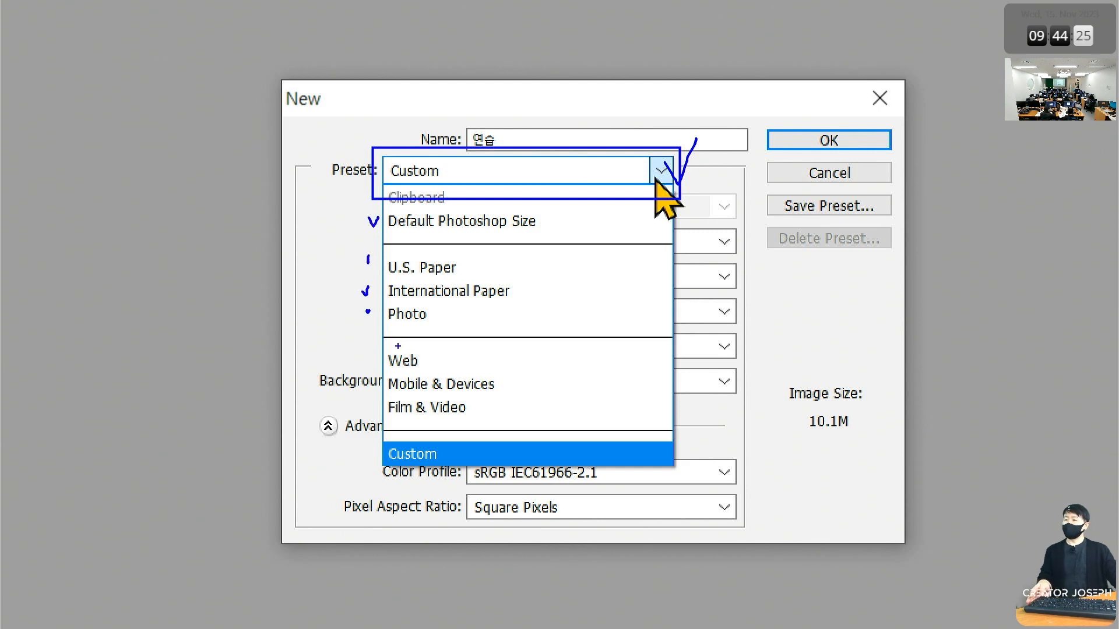
{"action": "mouse_move", "coordinate": [373, 338]}
{"action": "left_mouse_down"}
{"action": "mouse_move", "coordinate": [443, 374]}
{"action": "mouse_move", "coordinate": [469, 339]}
{"action": "left_mouse_up"}
{"action": "left_click_drag", "start_coordinate": [366, 350], "coordinate": [382, 338]}
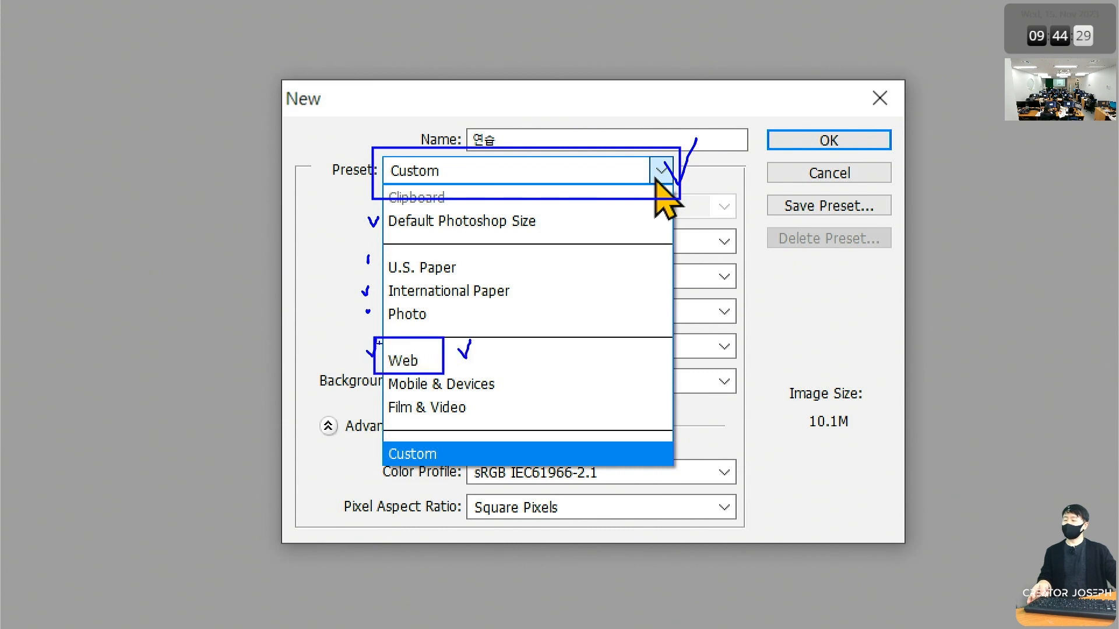
{"action": "key", "text": "Escape"}
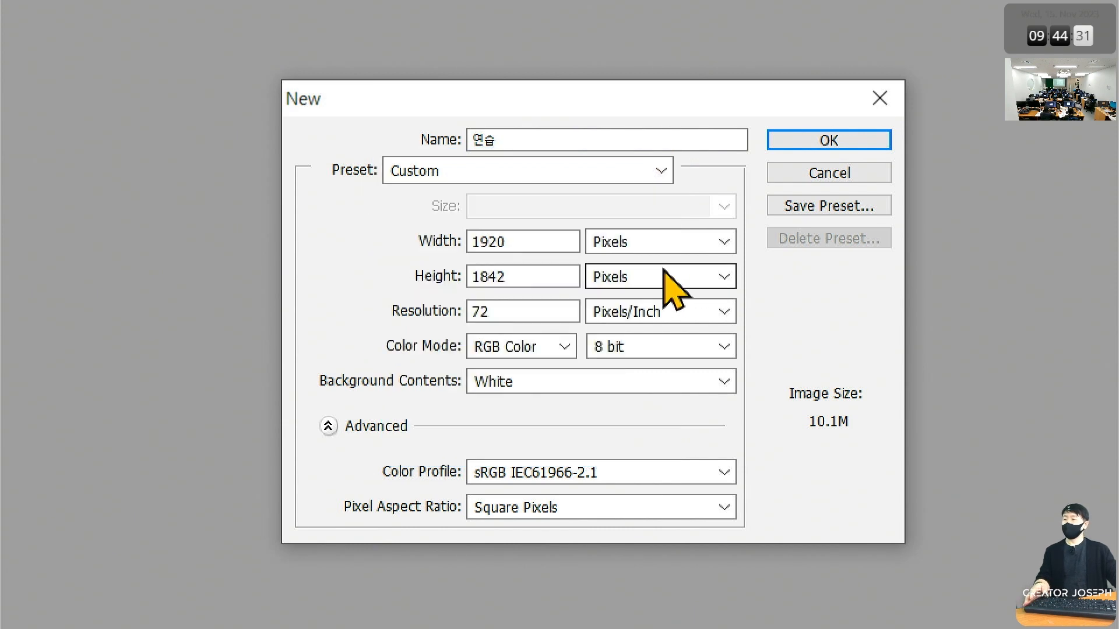
{"action": "left_click", "coordinate": [663, 172]}
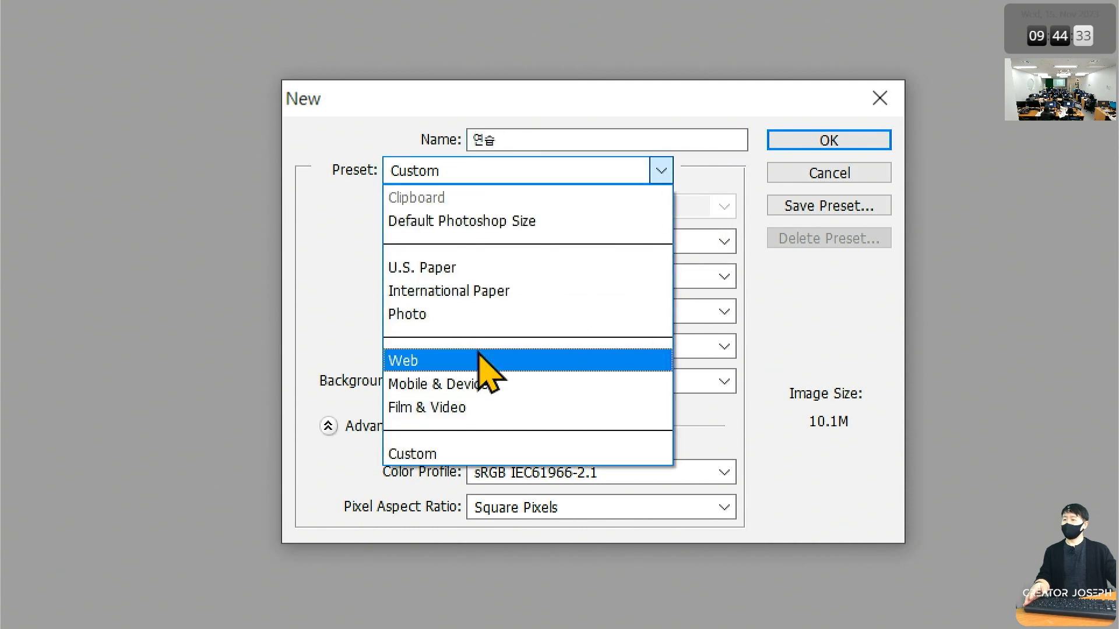
{"action": "left_click", "coordinate": [484, 361]}
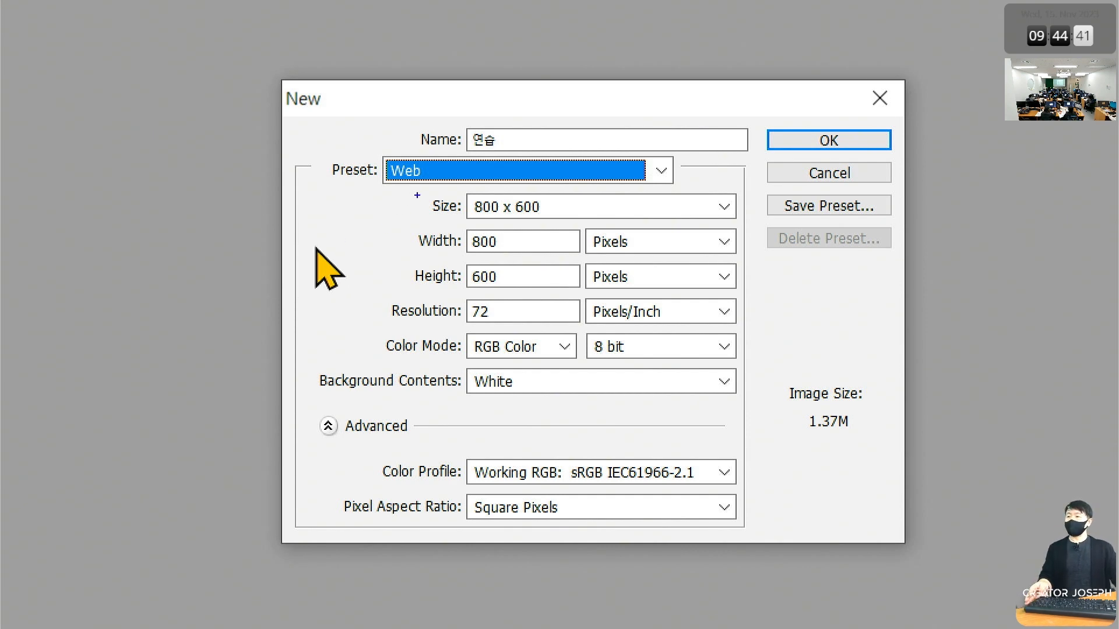
Choose 800 x 600 as the size within the Web preset
{"action": "mouse_move", "coordinate": [431, 194]}
{"action": "left_mouse_down"}
{"action": "mouse_move", "coordinate": [466, 220]}
{"action": "mouse_move", "coordinate": [740, 223]}
{"action": "left_mouse_up"}
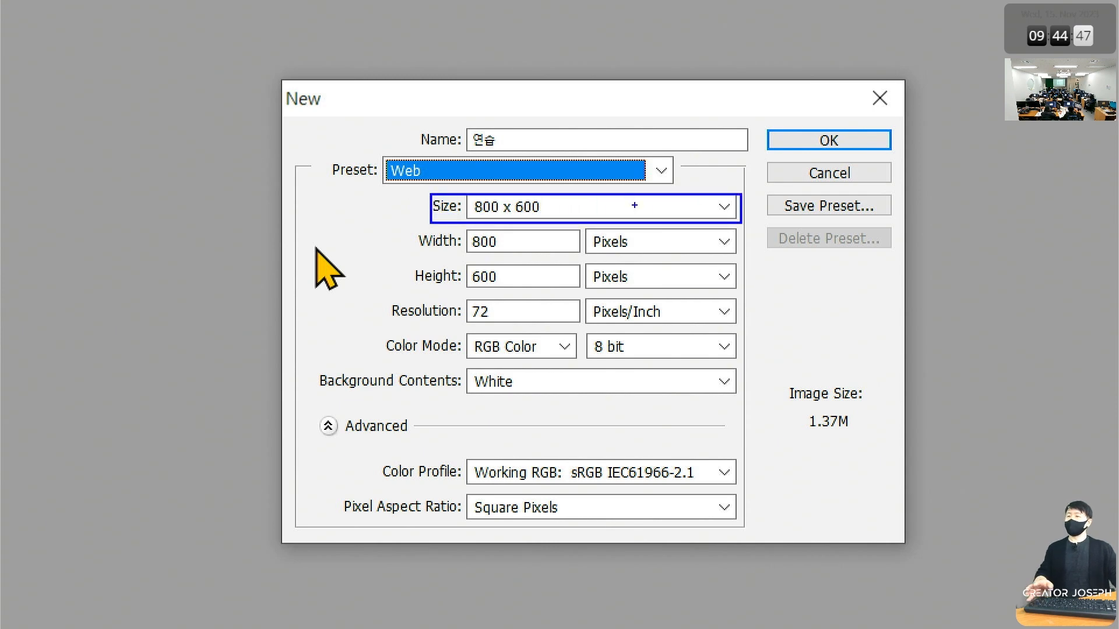
{"action": "key", "text": "Escape"}
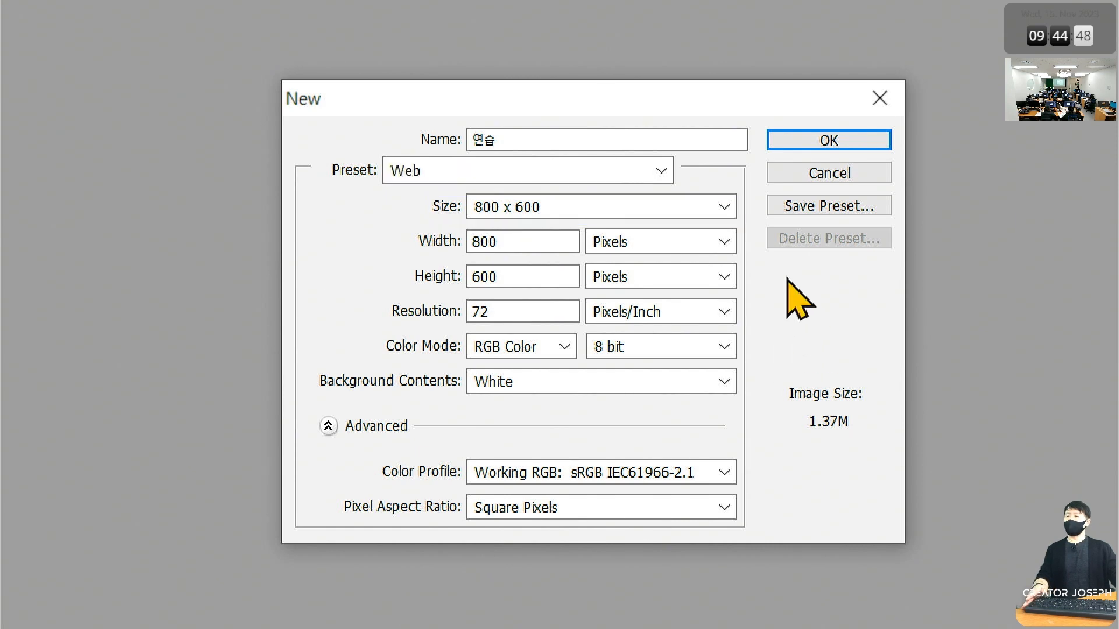
{"action": "left_click", "coordinate": [728, 209]}
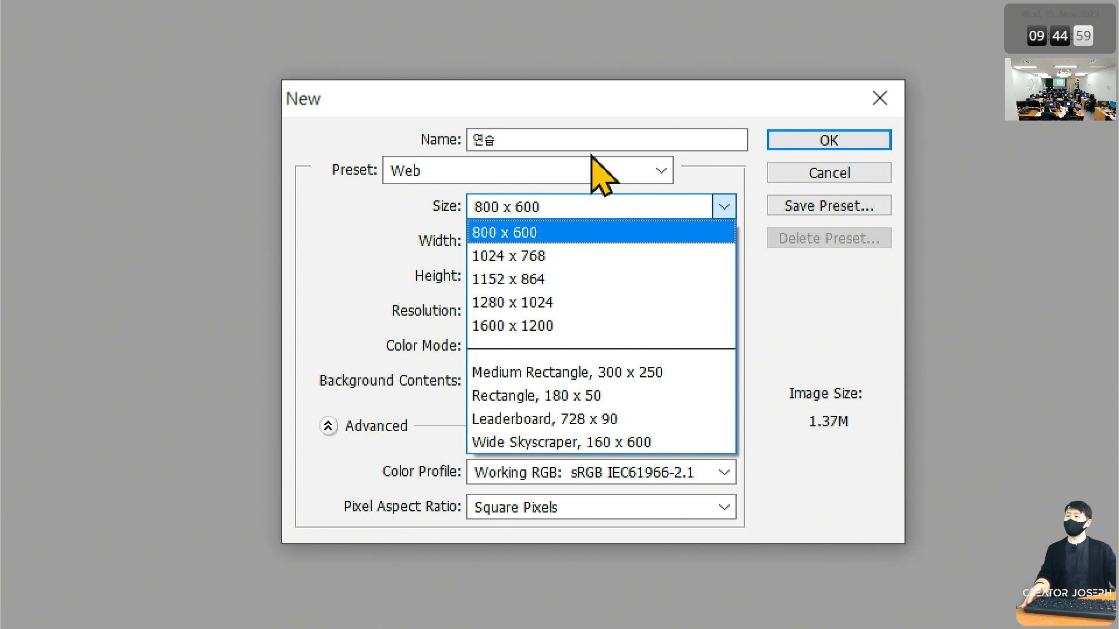
{"action": "left_click", "coordinate": [583, 236]}
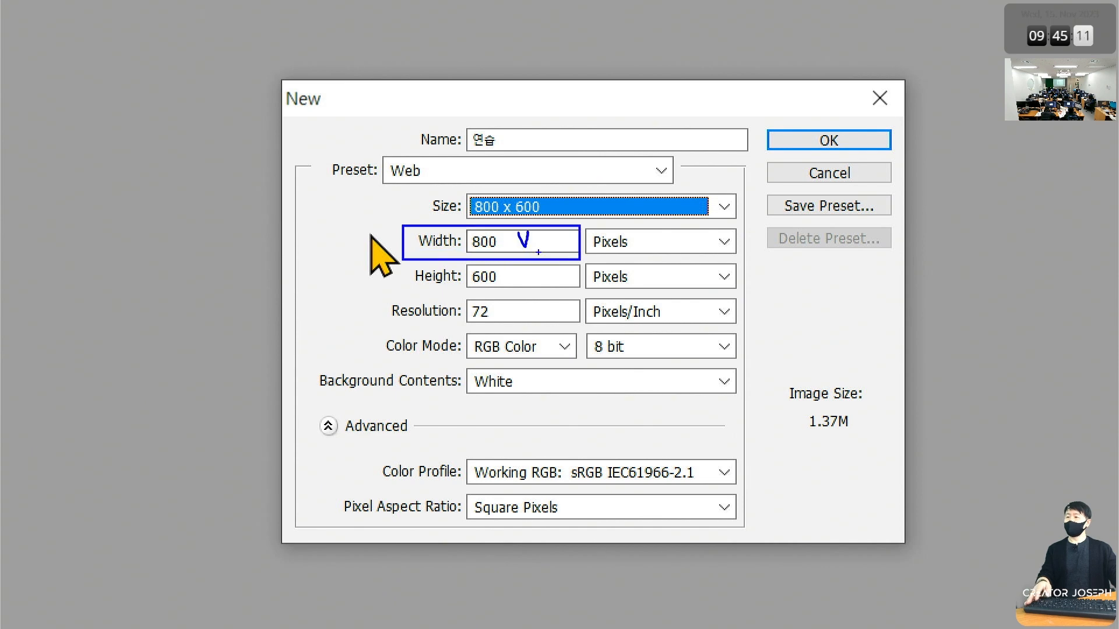
{"action": "key", "text": "Escape"}
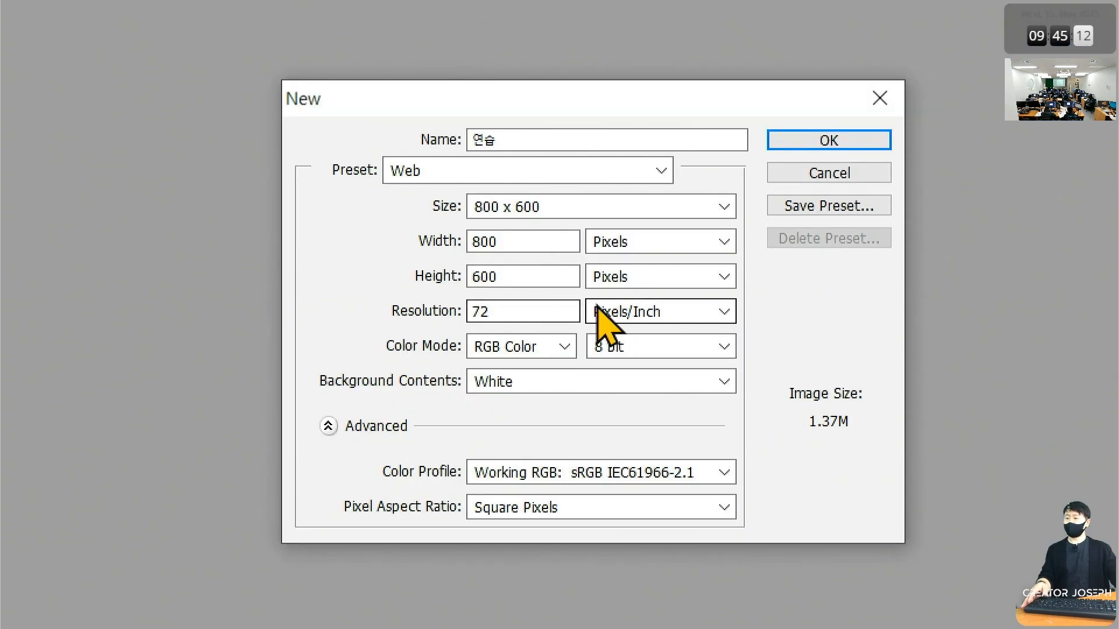
Set the new document's width to 966 pixels and its height to 300 pixels
{"action": "left_click", "coordinate": [552, 259]}
{"action": "left_click", "coordinate": [528, 242]}
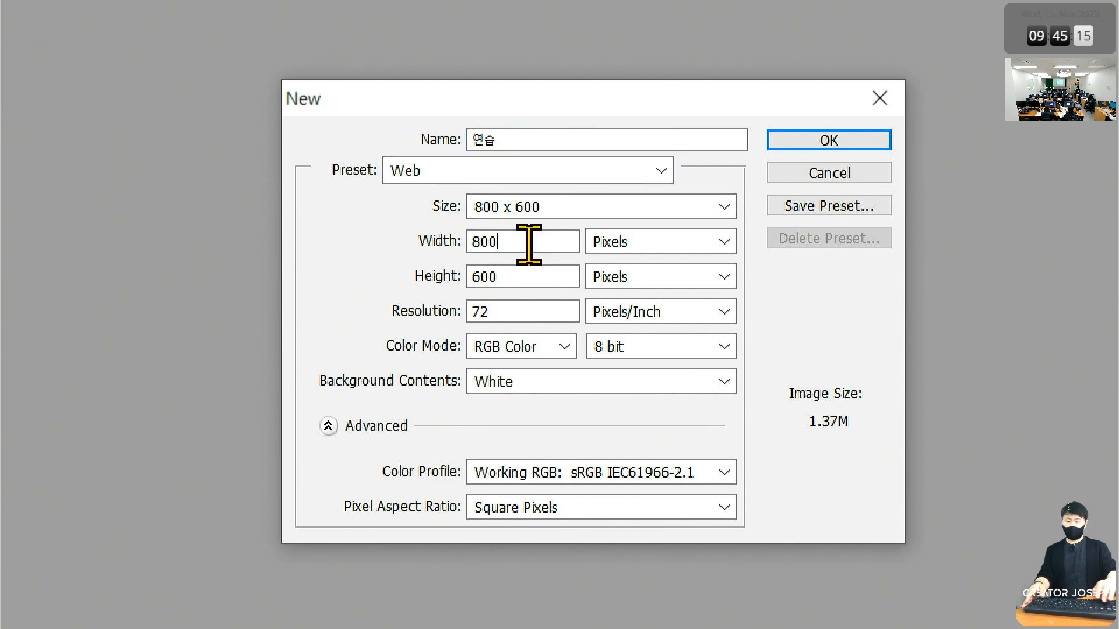
{"action": "key", "text": "BackSpace"}
{"action": "key", "text": "BackSpace"}
{"action": "key", "text": "BackSpace"}
{"action": "type", "text": "966"}
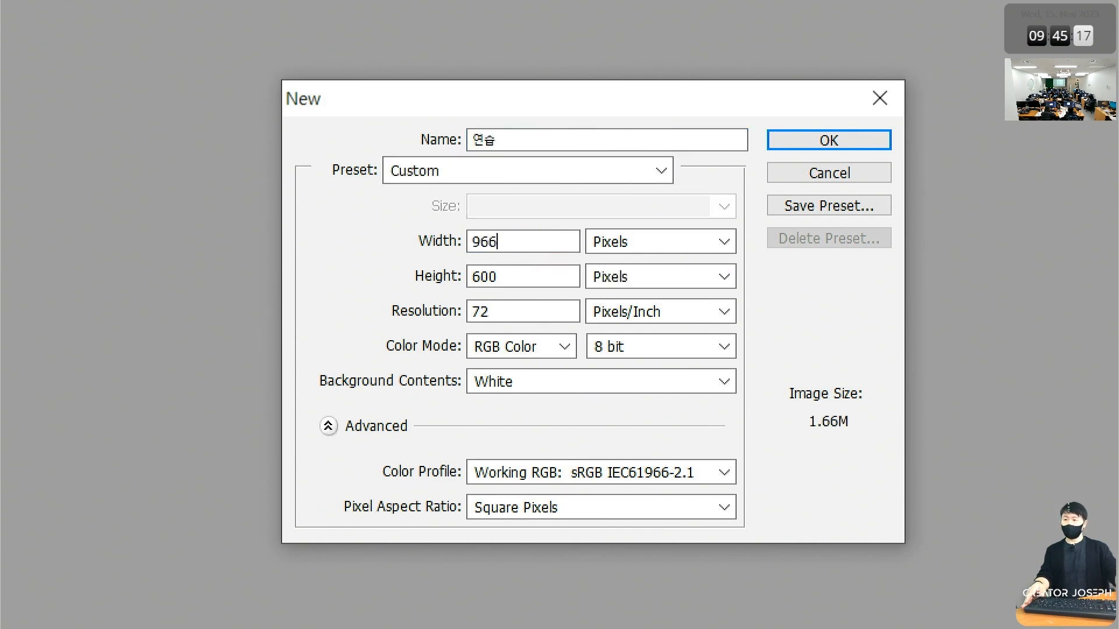
{"action": "key", "text": "Tab"}
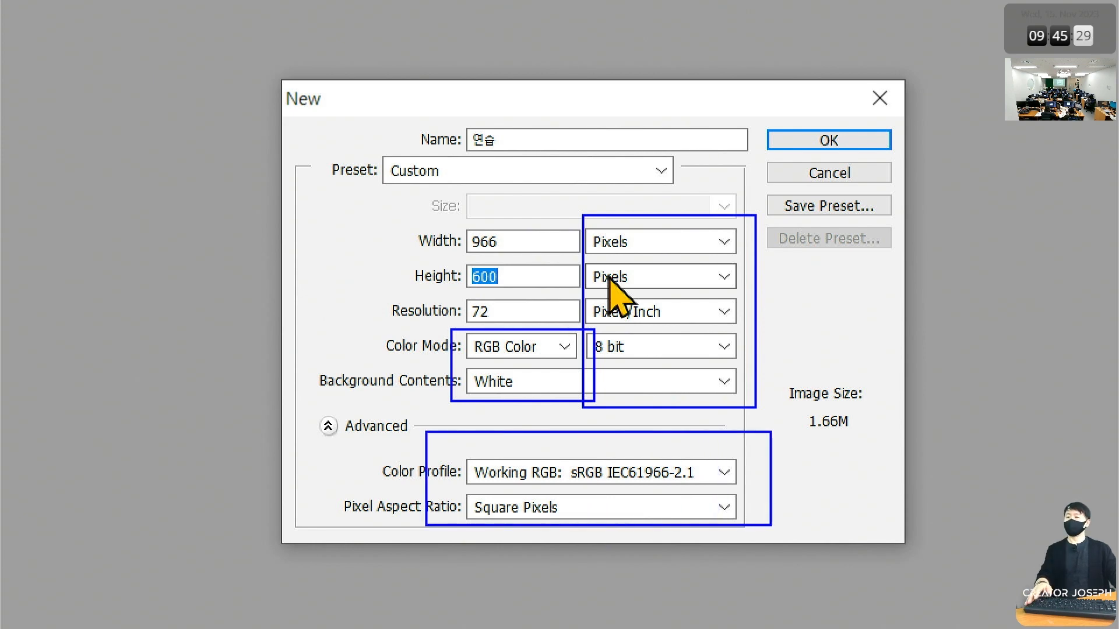
{"action": "key", "text": "Escape"}
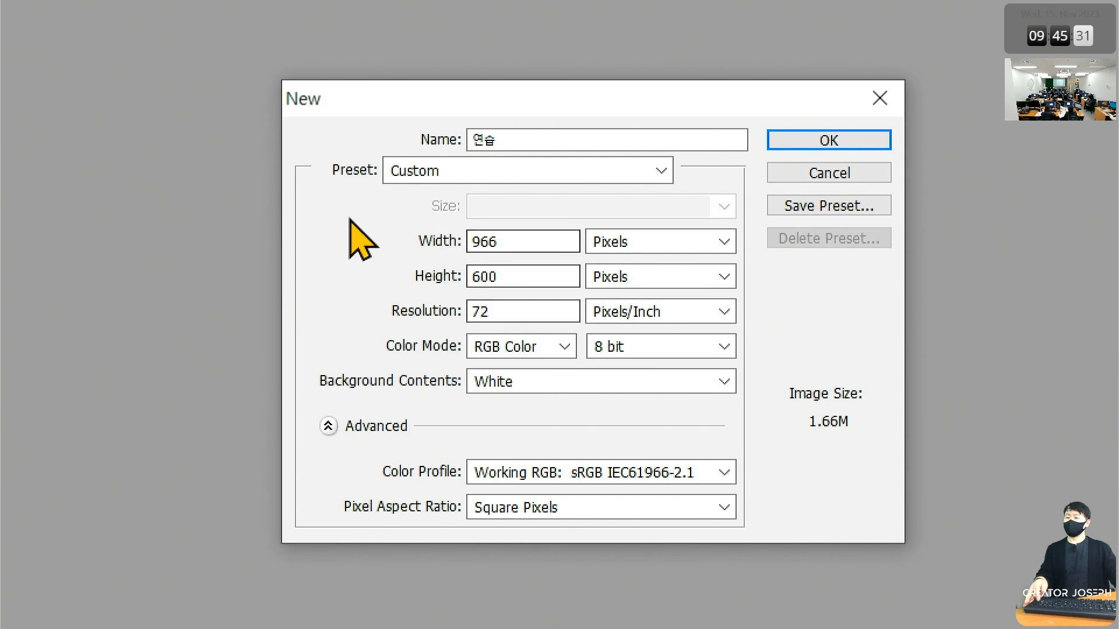
{"action": "left_click_drag", "start_coordinate": [522, 278], "coordinate": [449, 280]}
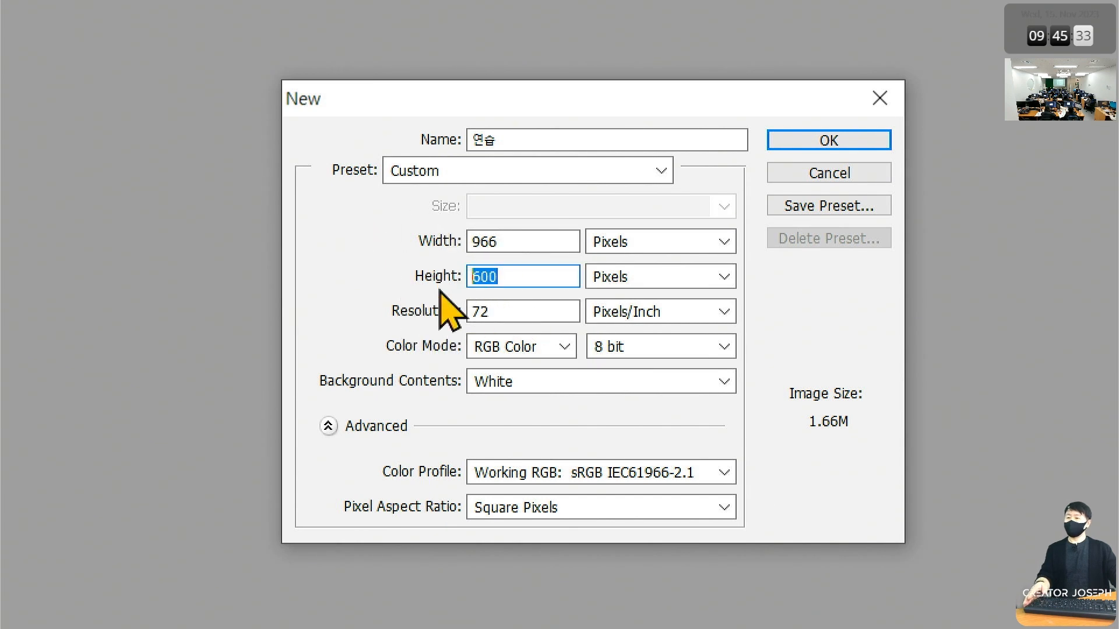
{"action": "type", "text": "300"}
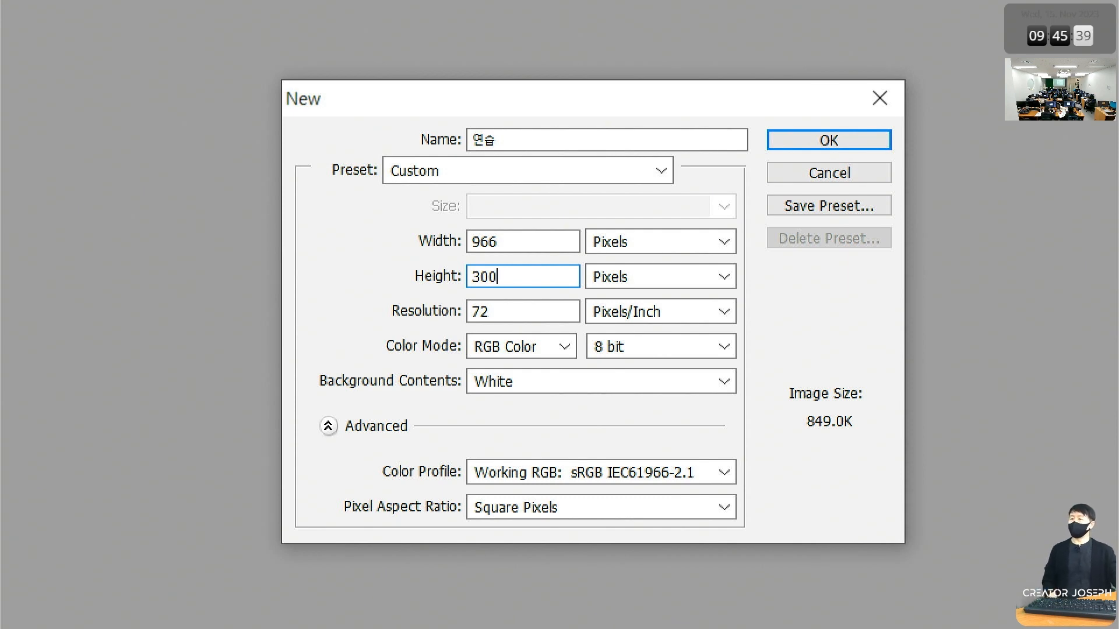
{"action": "key", "text": "ctrl+a"}
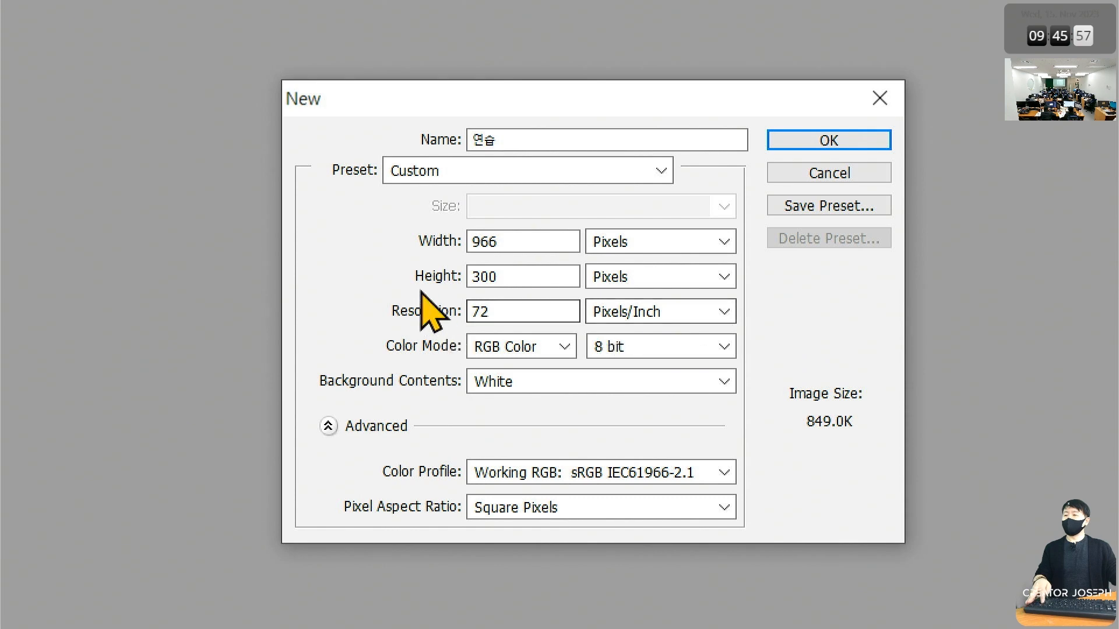
{"action": "left_click_drag", "start_coordinate": [379, 220], "coordinate": [584, 296]}
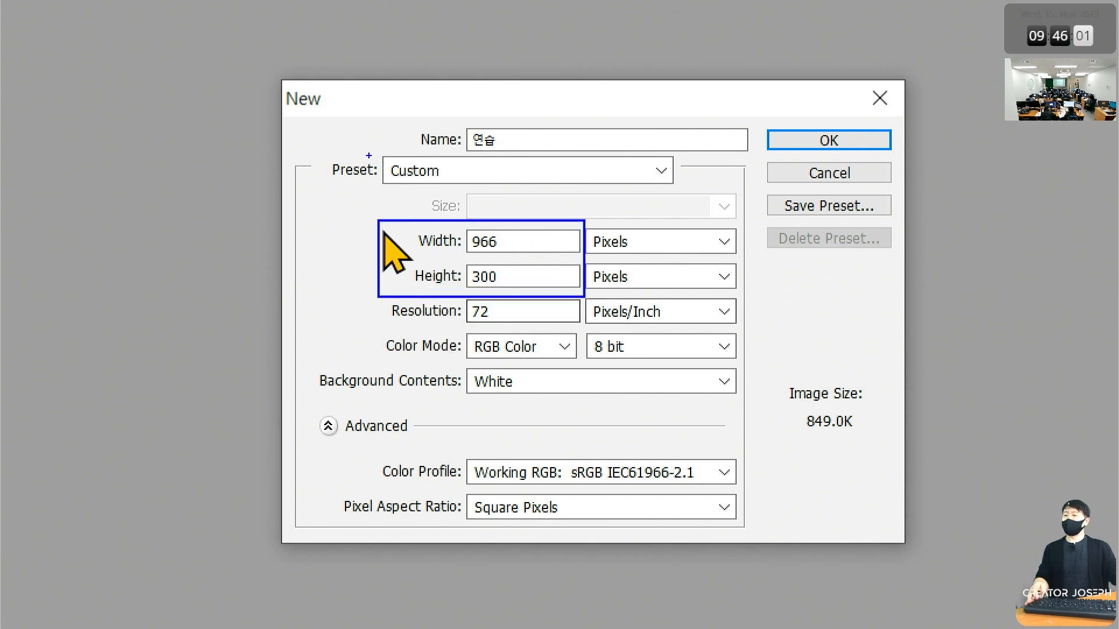
{"action": "mouse_move", "coordinate": [346, 147]}
{"action": "left_mouse_down"}
{"action": "mouse_move", "coordinate": [458, 175]}
{"action": "mouse_move", "coordinate": [687, 197]}
{"action": "left_mouse_up"}
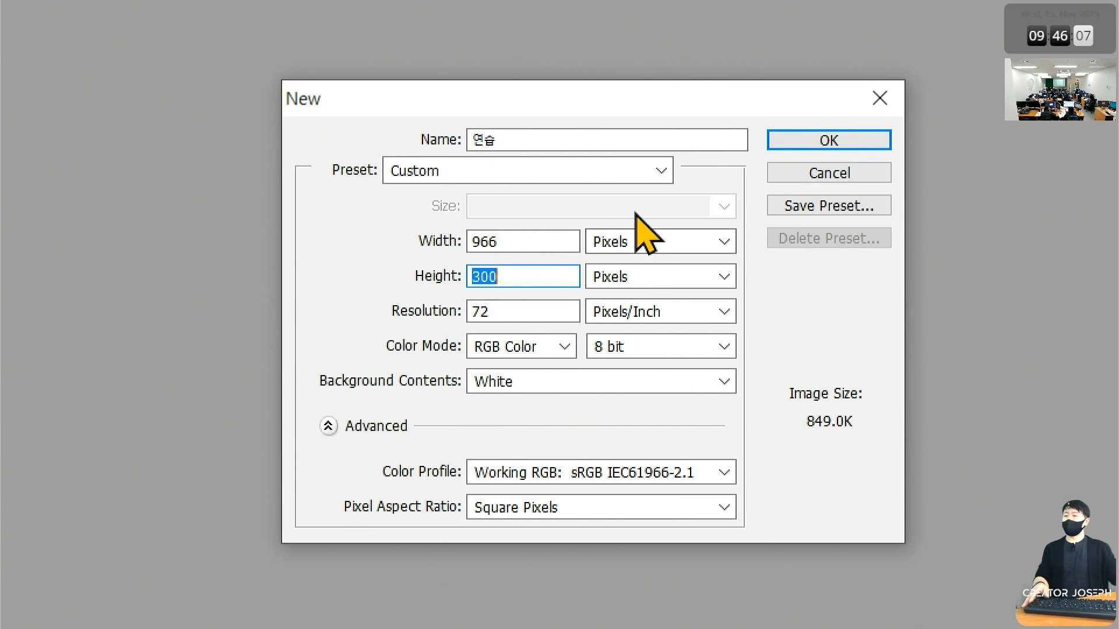
Return the new document to the Web preset and choose 800 x 600 as its size
{"action": "left_click", "coordinate": [661, 172]}
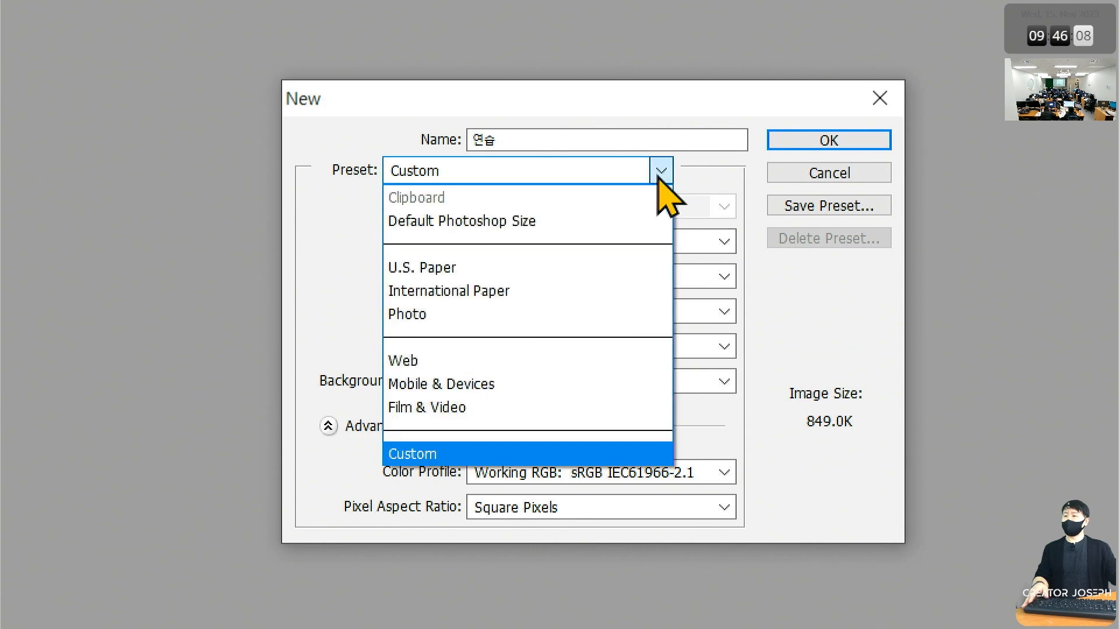
{"action": "left_click", "coordinate": [473, 361]}
{"action": "left_click", "coordinate": [724, 208]}
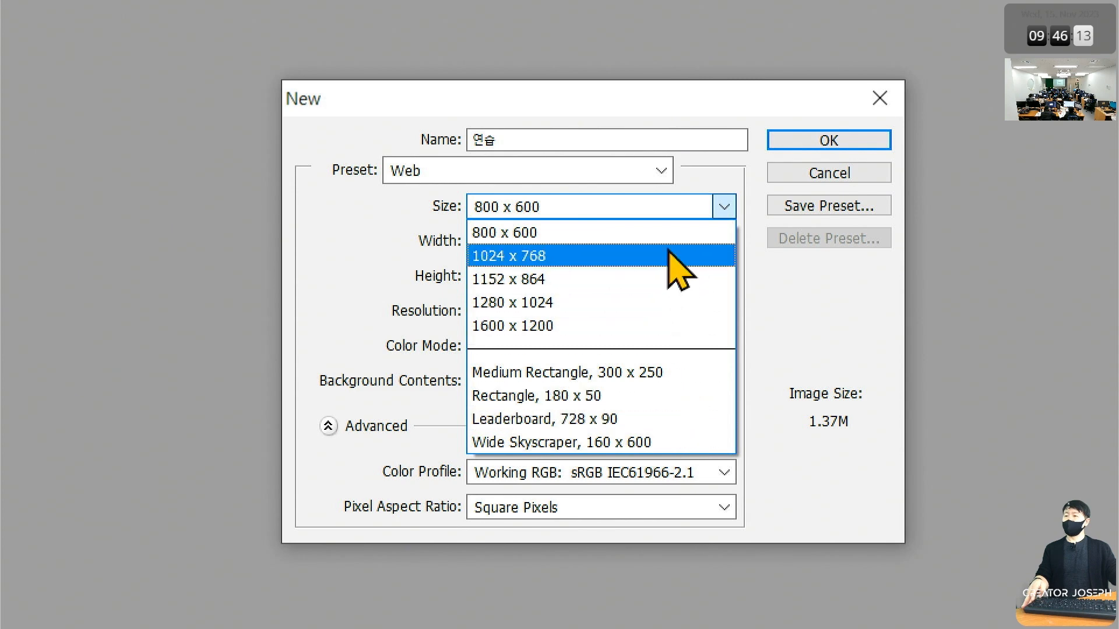
{"action": "left_click", "coordinate": [659, 233]}
Set a custom canvas size of 966 pixels wide and 300 pixels high
{"action": "left_click", "coordinate": [517, 249]}
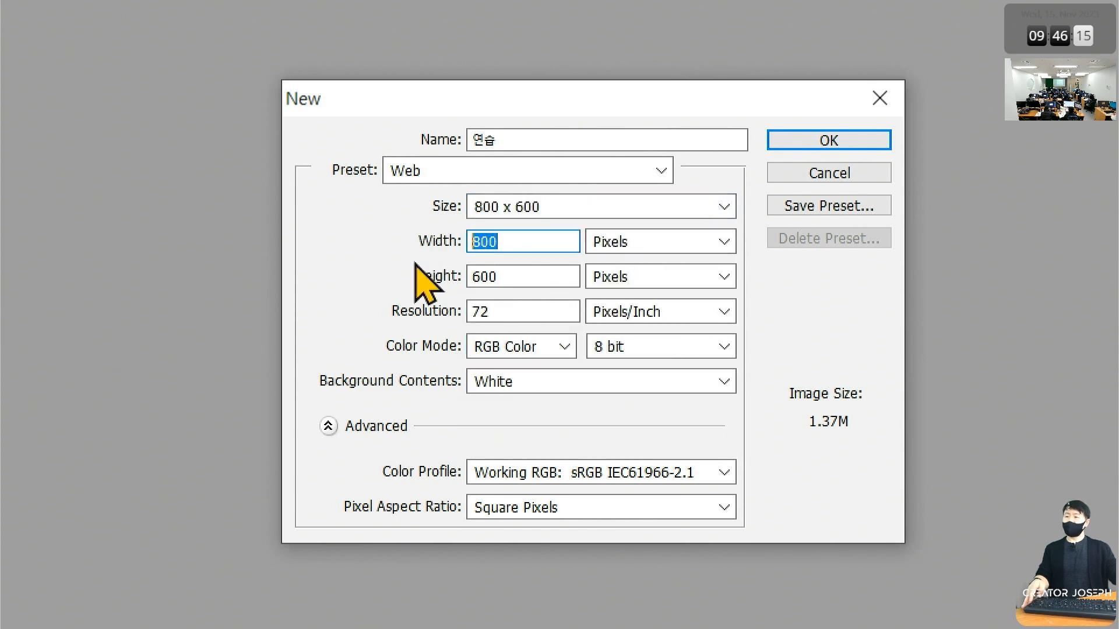
{"action": "type", "text": "966"}
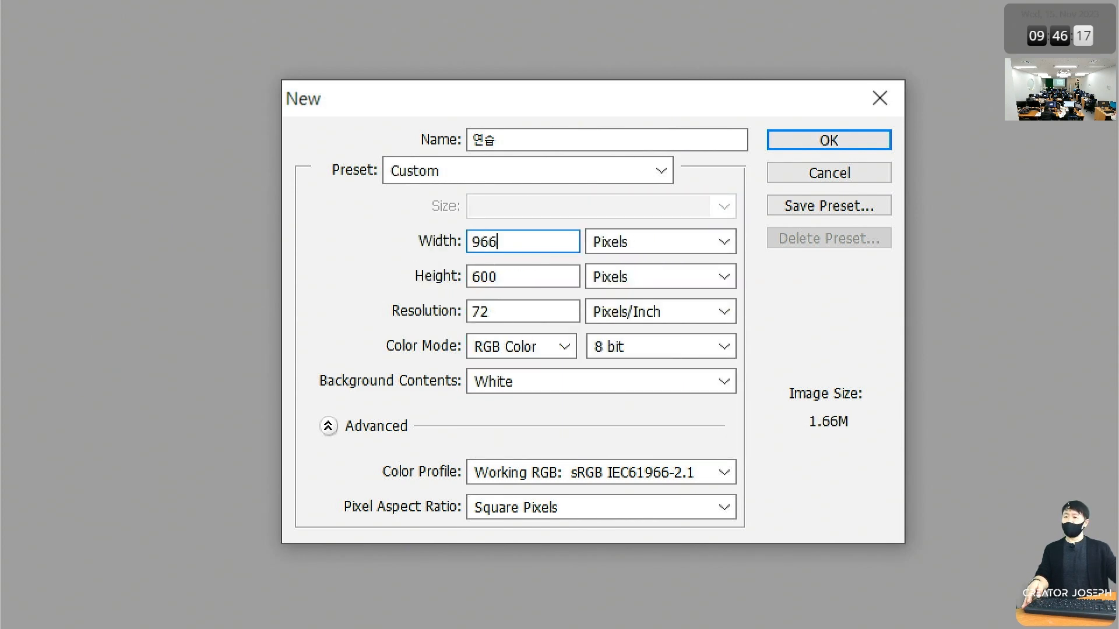
{"action": "left_click", "coordinate": [498, 276]}
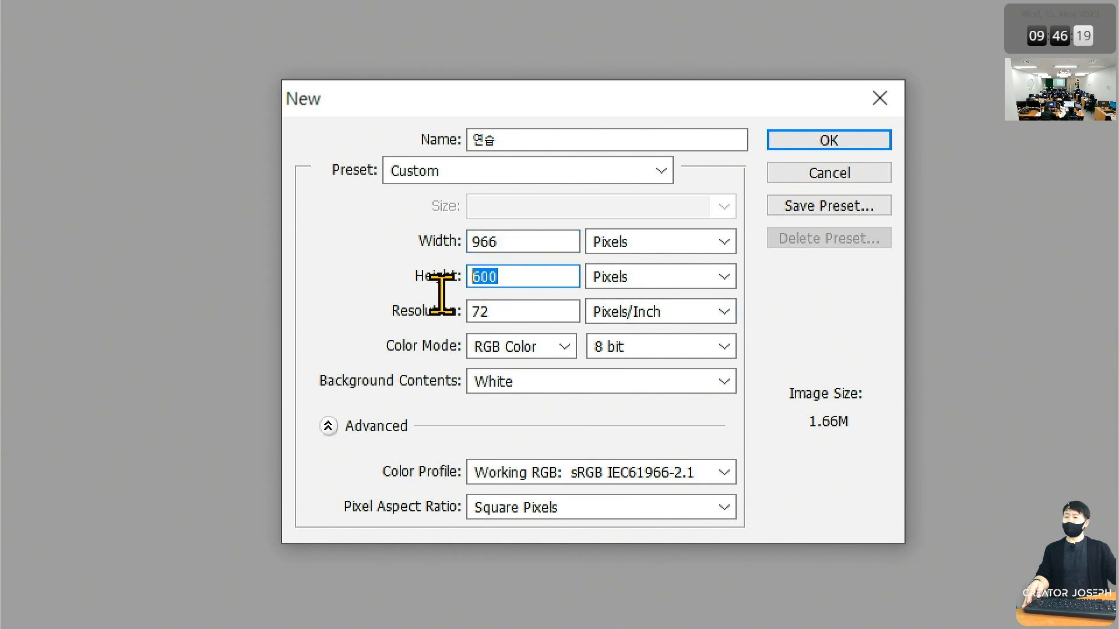
{"action": "type", "text": "300"}
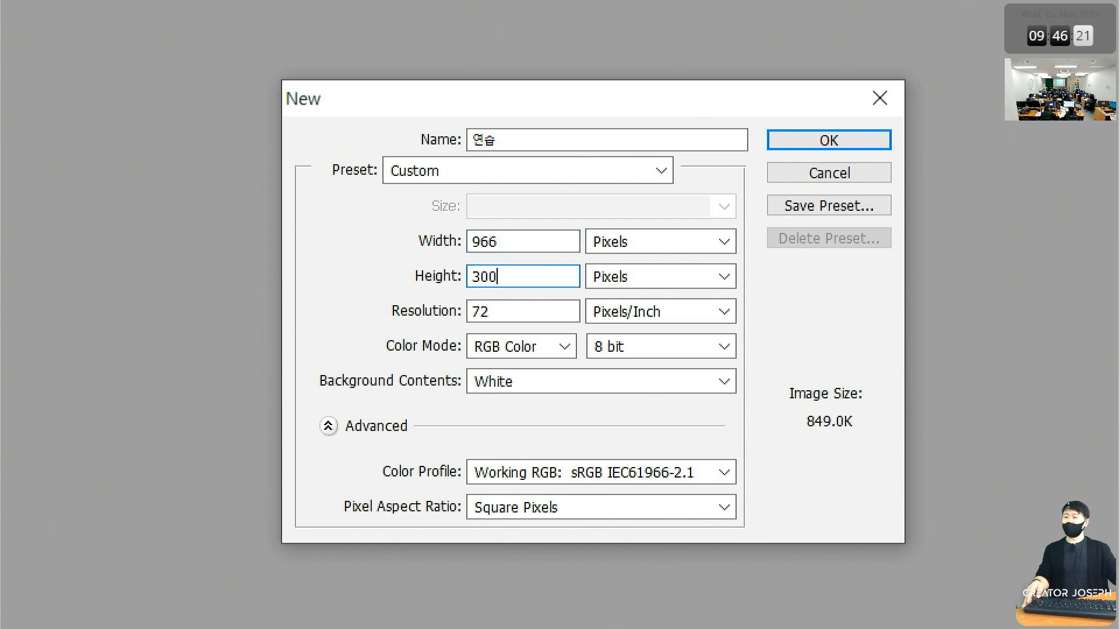
{"action": "key", "text": "ctrl+a"}
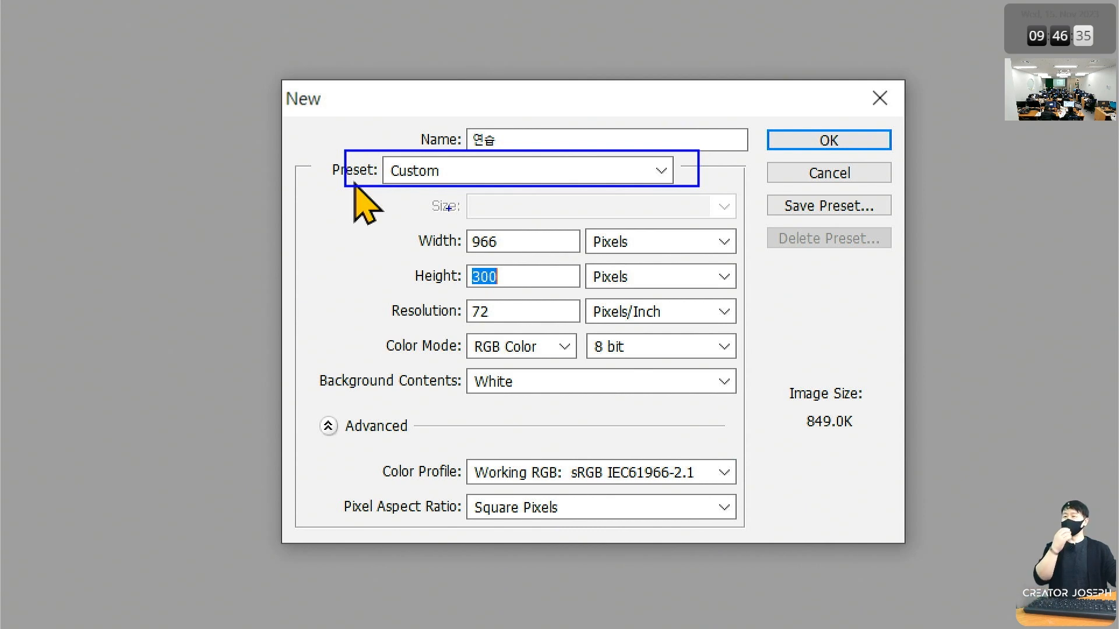
{"action": "mouse_move", "coordinate": [418, 220]}
{"action": "left_mouse_down"}
{"action": "mouse_move", "coordinate": [555, 292]}
{"action": "mouse_move", "coordinate": [583, 291]}
{"action": "left_mouse_up"}
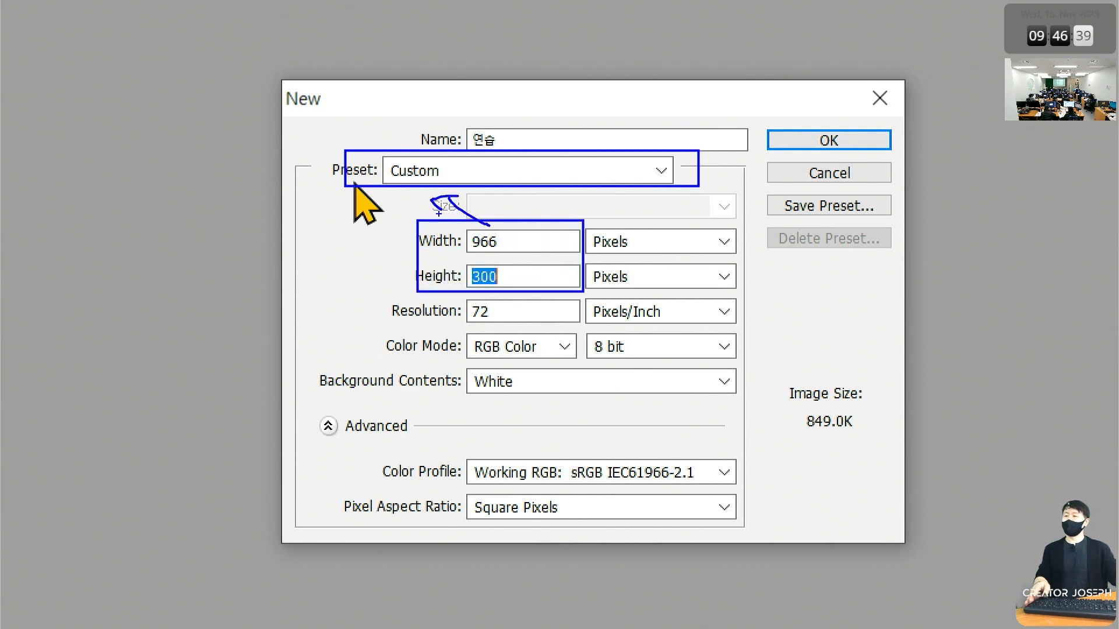
{"action": "key", "text": "Escape"}
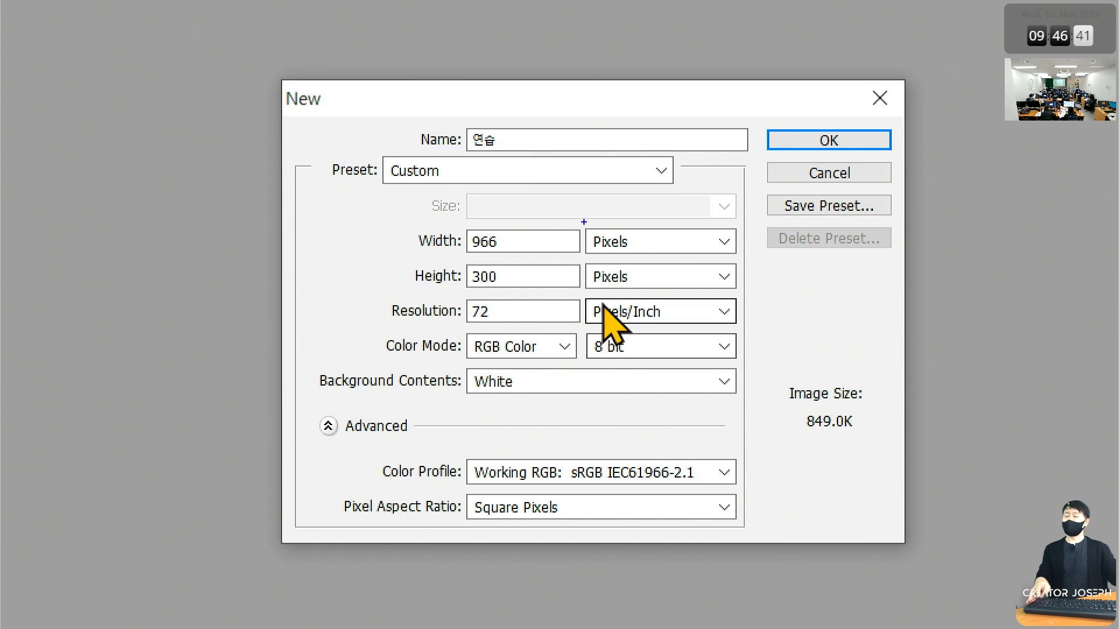
{"action": "left_click_drag", "start_coordinate": [583, 222], "coordinate": [746, 300]}
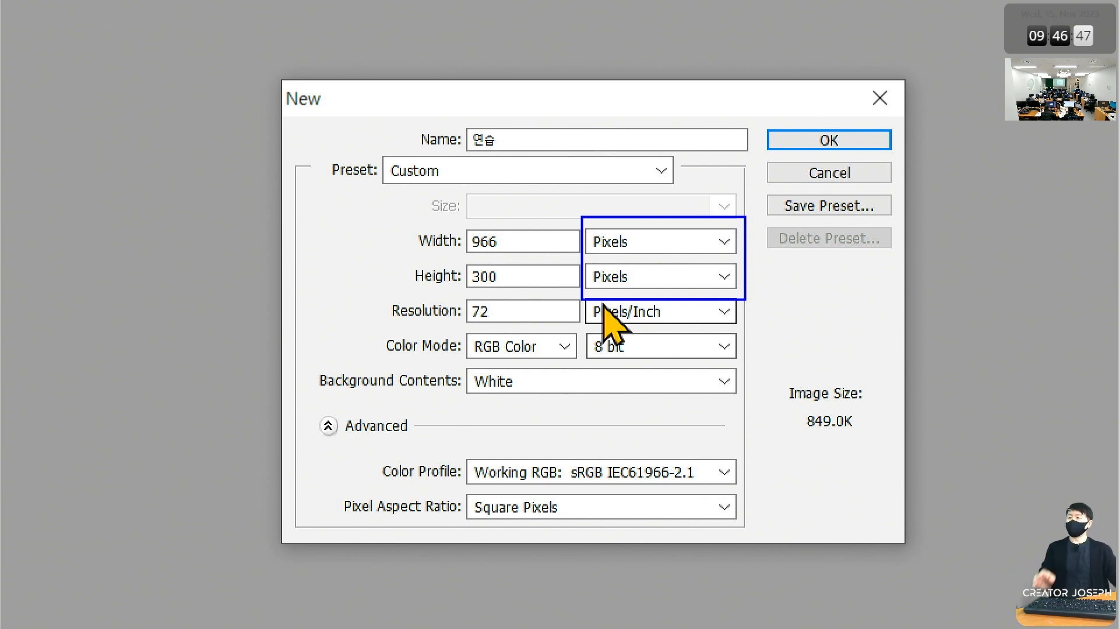
{"action": "left_click_drag", "start_coordinate": [18, 147], "coordinate": [248, 298]}
{"action": "mouse_move", "coordinate": [107, 125]}
{"action": "left_mouse_down"}
{"action": "mouse_move", "coordinate": [174, 133]}
{"action": "mouse_move", "coordinate": [173, 145]}
{"action": "left_mouse_up"}
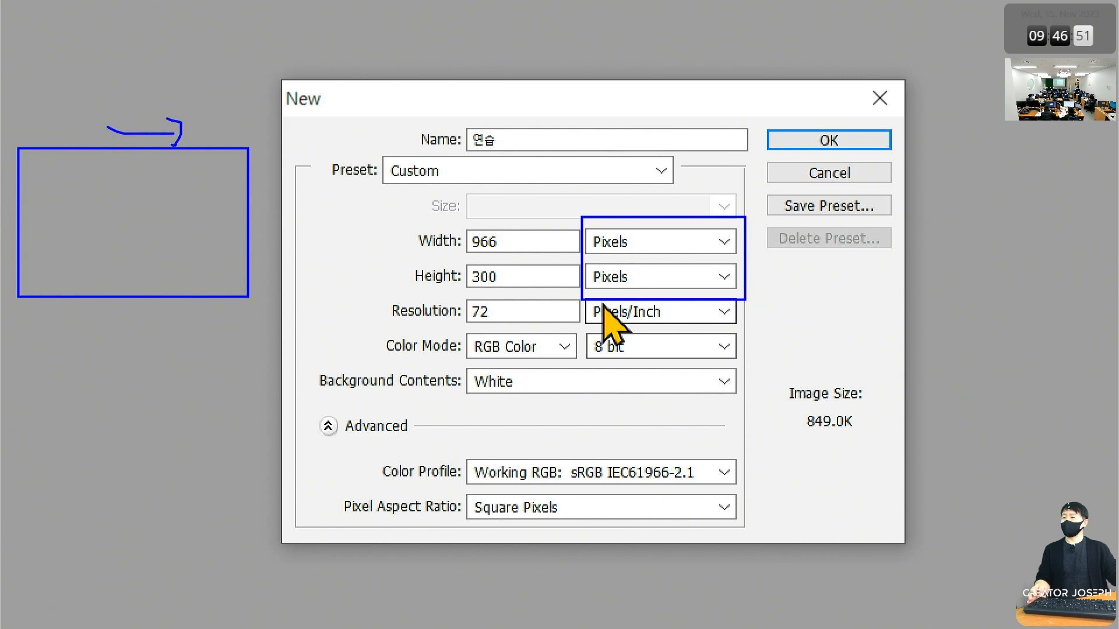
{"action": "left_click_drag", "start_coordinate": [262, 157], "coordinate": [270, 225]}
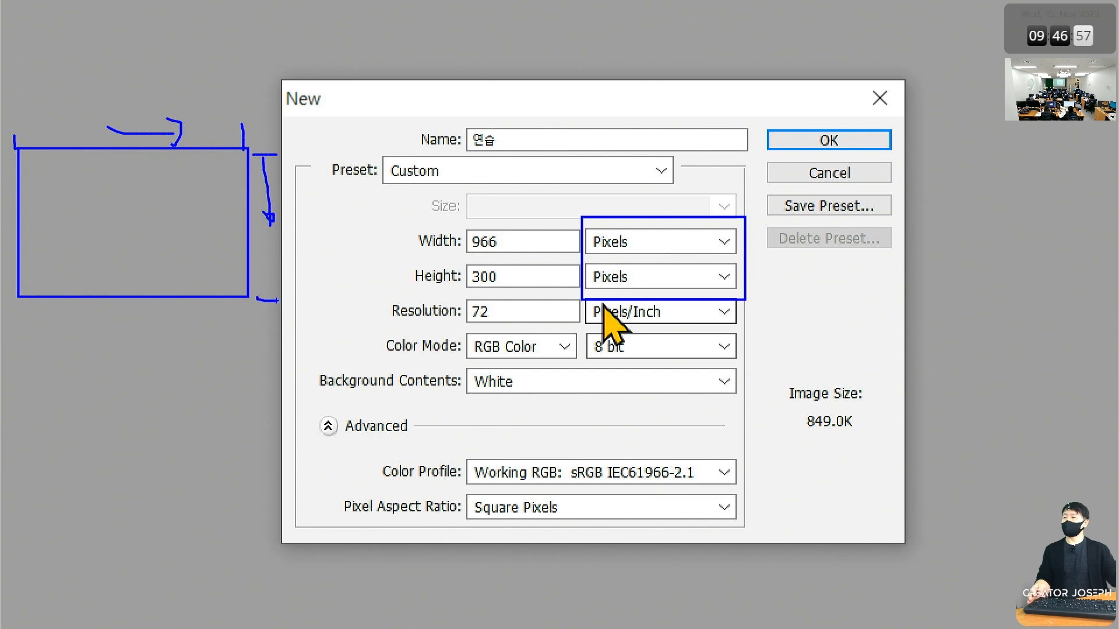
{"action": "key", "text": "Escape"}
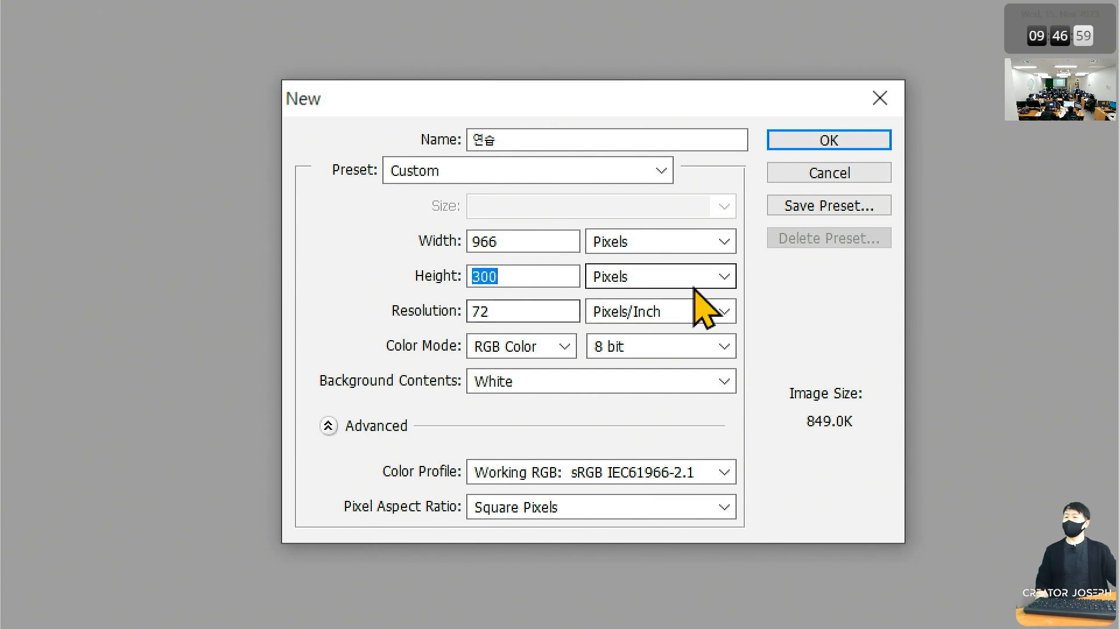
Switch the new document from the custom size back to the Web preset
{"action": "left_click", "coordinate": [731, 248]}
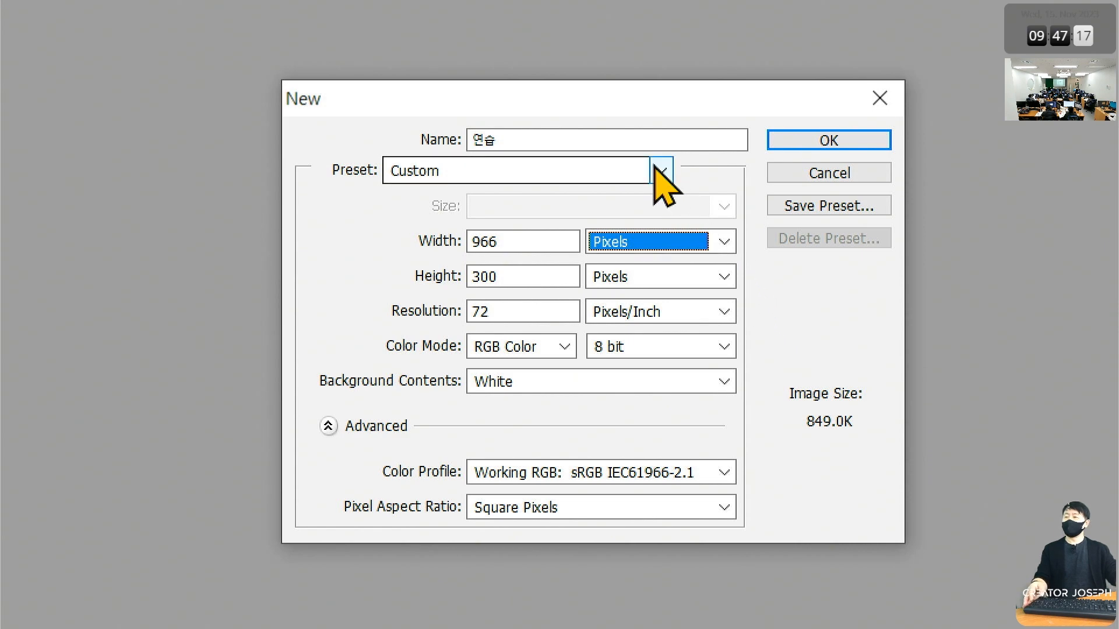
{"action": "left_click", "coordinate": [661, 172]}
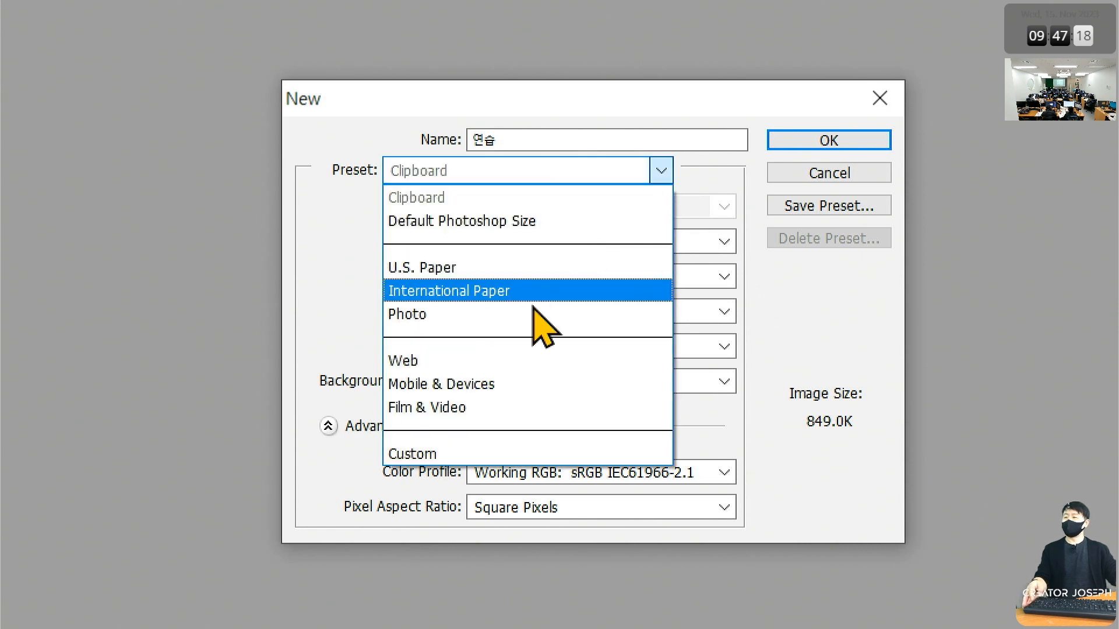
{"action": "left_click", "coordinate": [516, 361]}
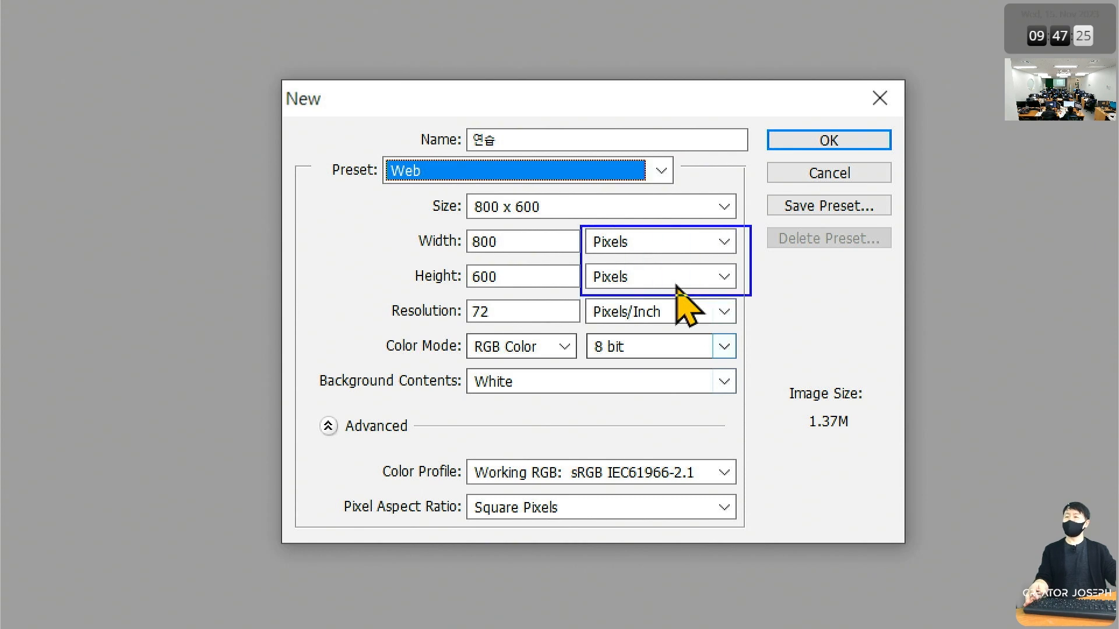
{"action": "key", "text": "Escape"}
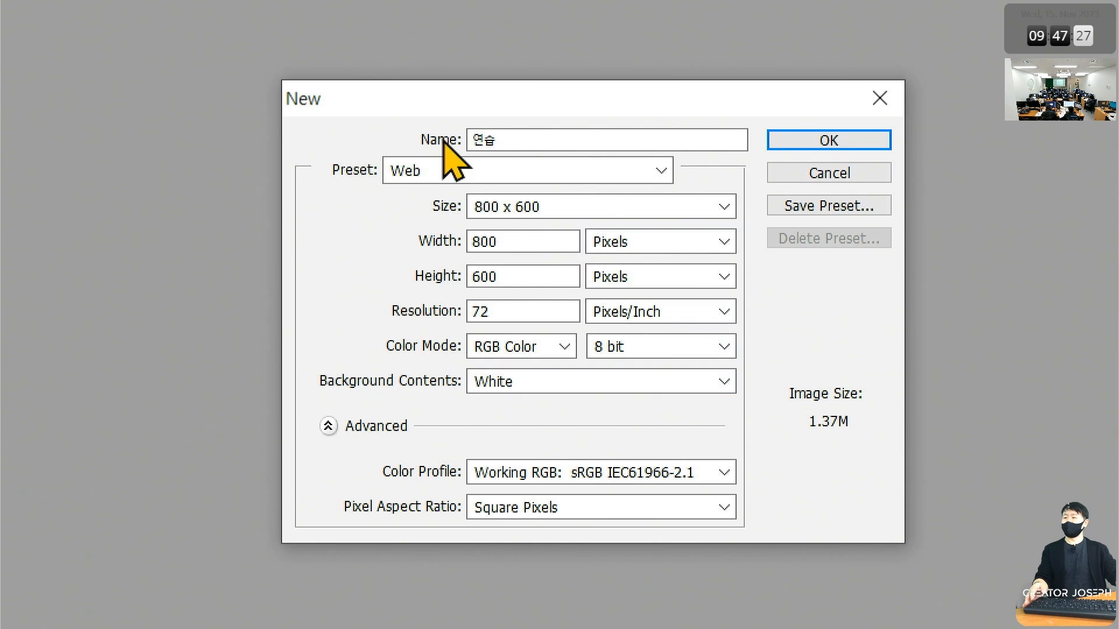
Try the U.S. Paper and International Paper presets to compare their measurement units
{"action": "left_click", "coordinate": [610, 170]}
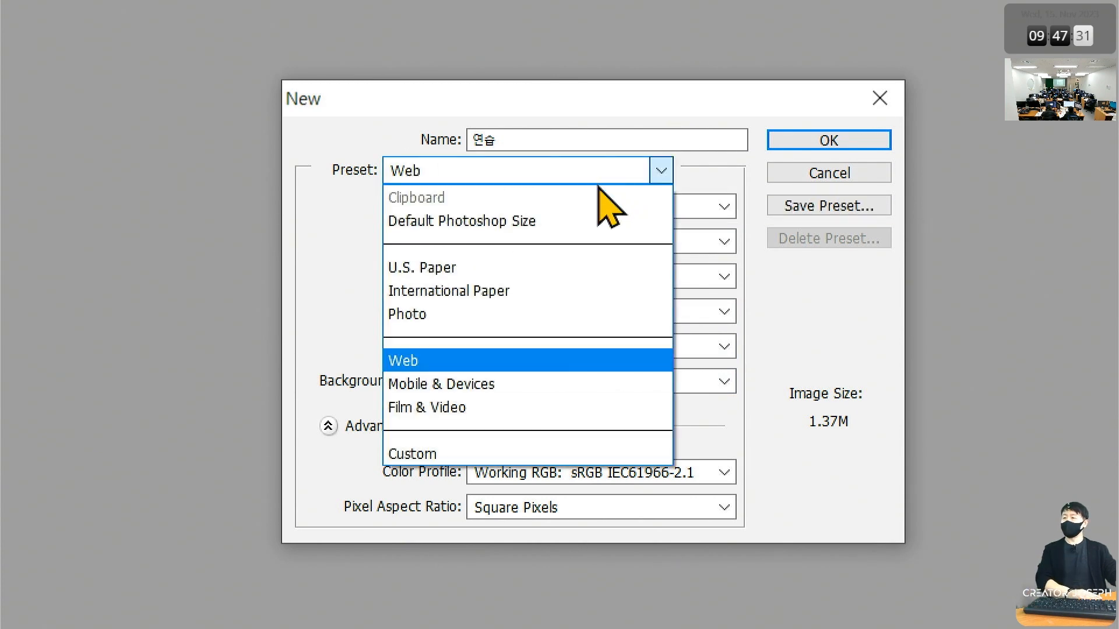
{"action": "left_click", "coordinate": [558, 270]}
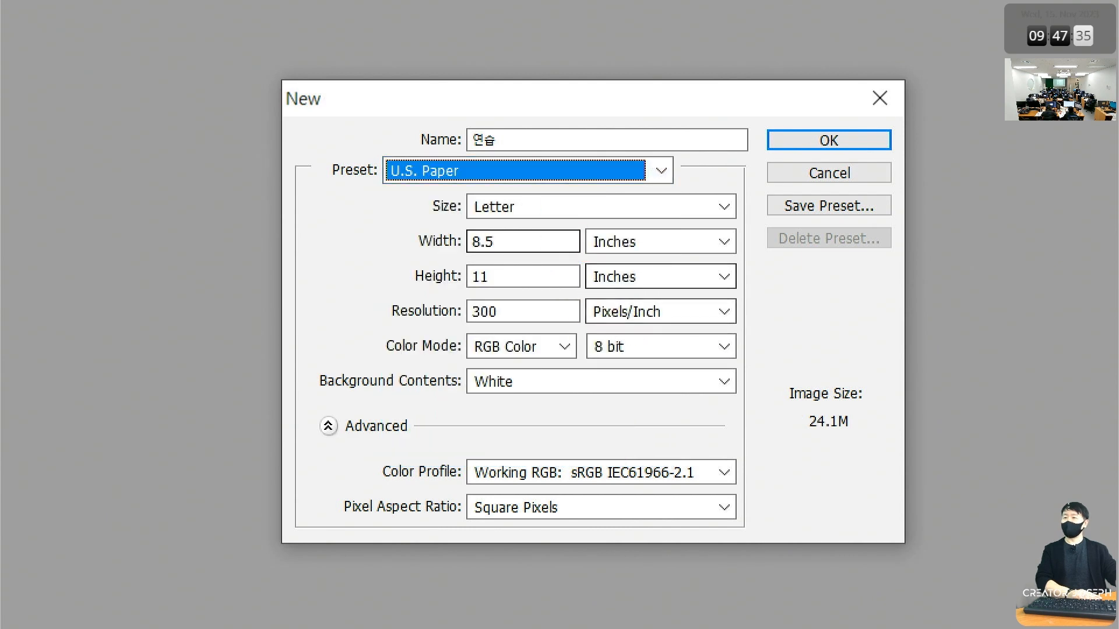
{"action": "left_click", "coordinate": [661, 172]}
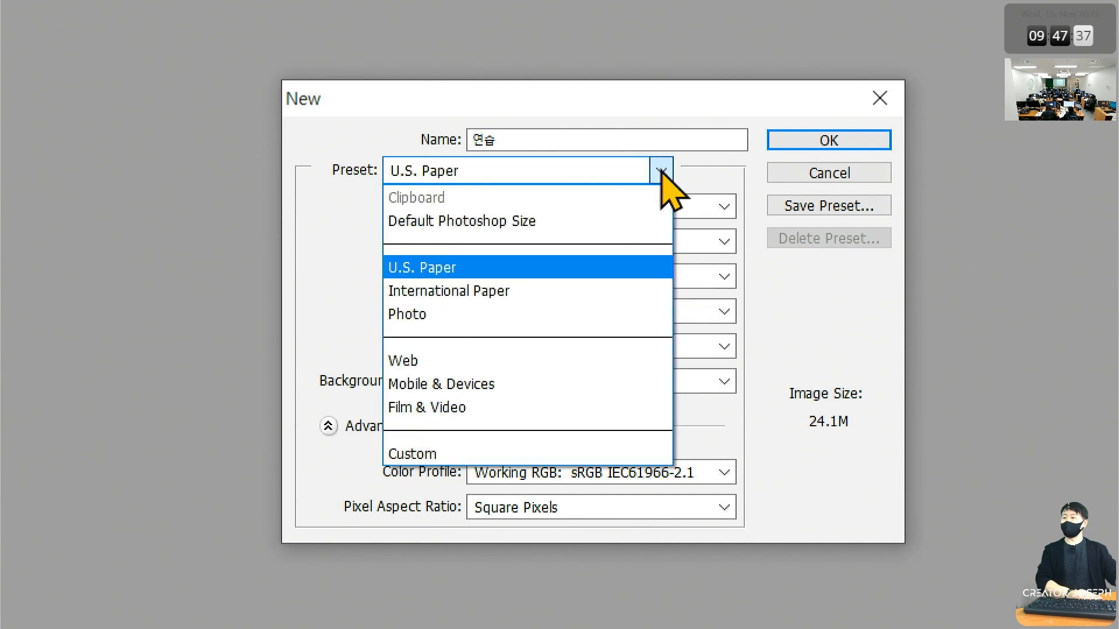
{"action": "left_click", "coordinate": [513, 291]}
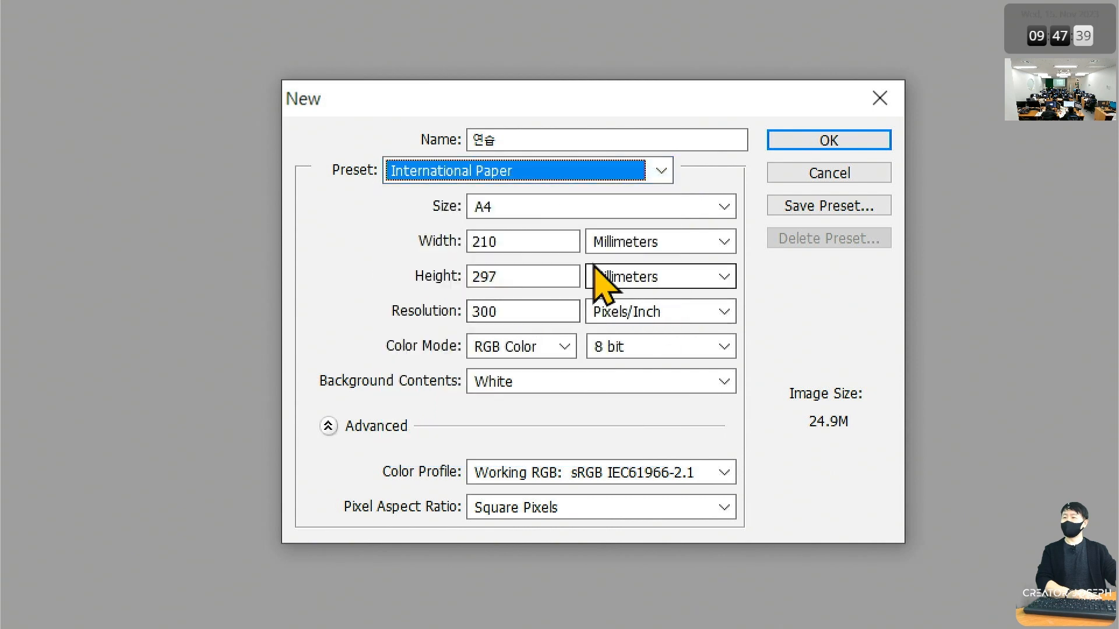
Try the Default Photoshop Size, Photo and International Paper presets in turn to compare their width and height units
{"action": "left_click", "coordinate": [661, 175]}
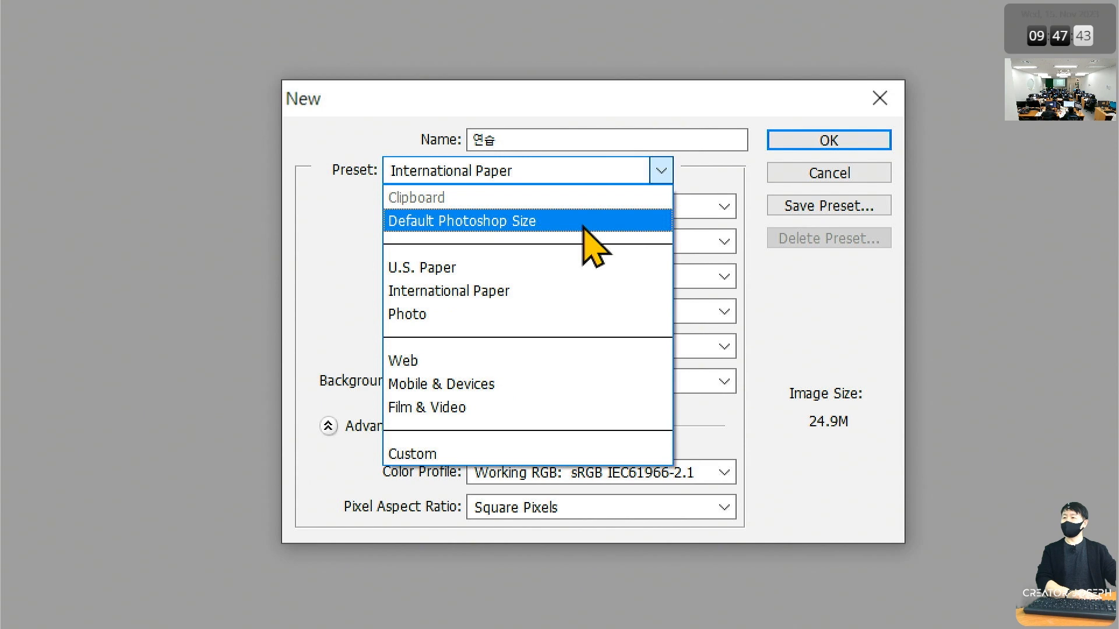
{"action": "left_click", "coordinate": [583, 225]}
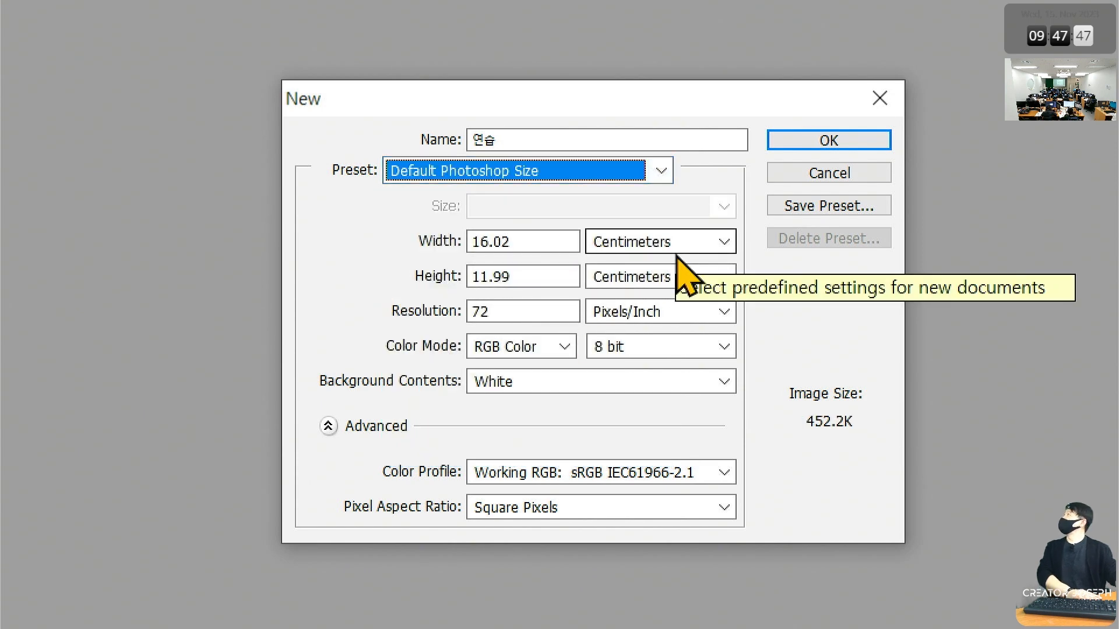
{"action": "left_click", "coordinate": [662, 171]}
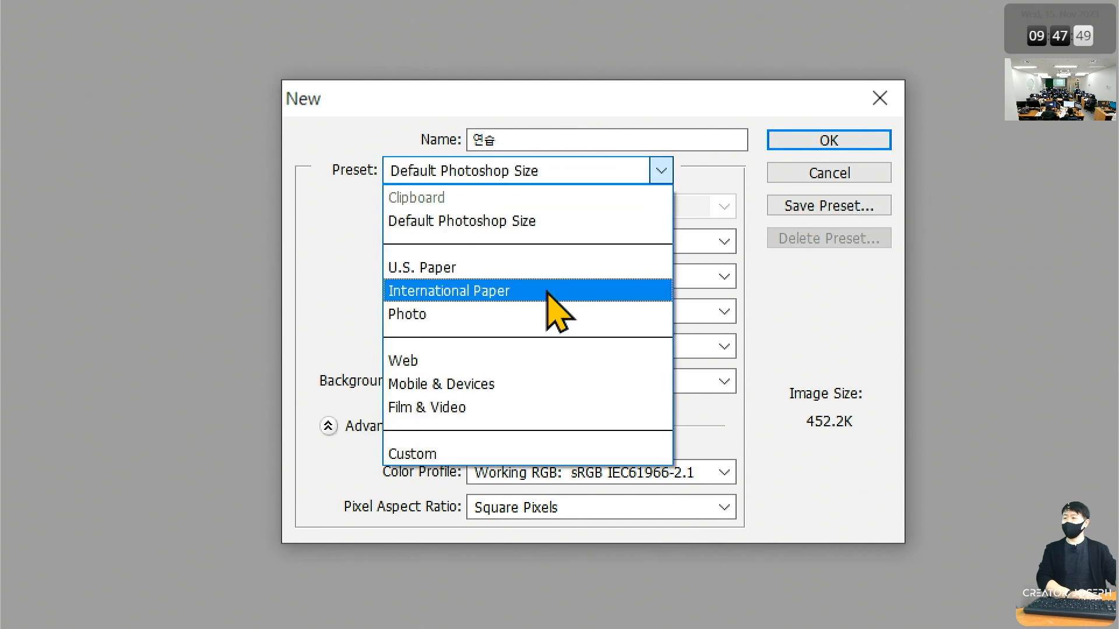
{"action": "left_click", "coordinate": [536, 315]}
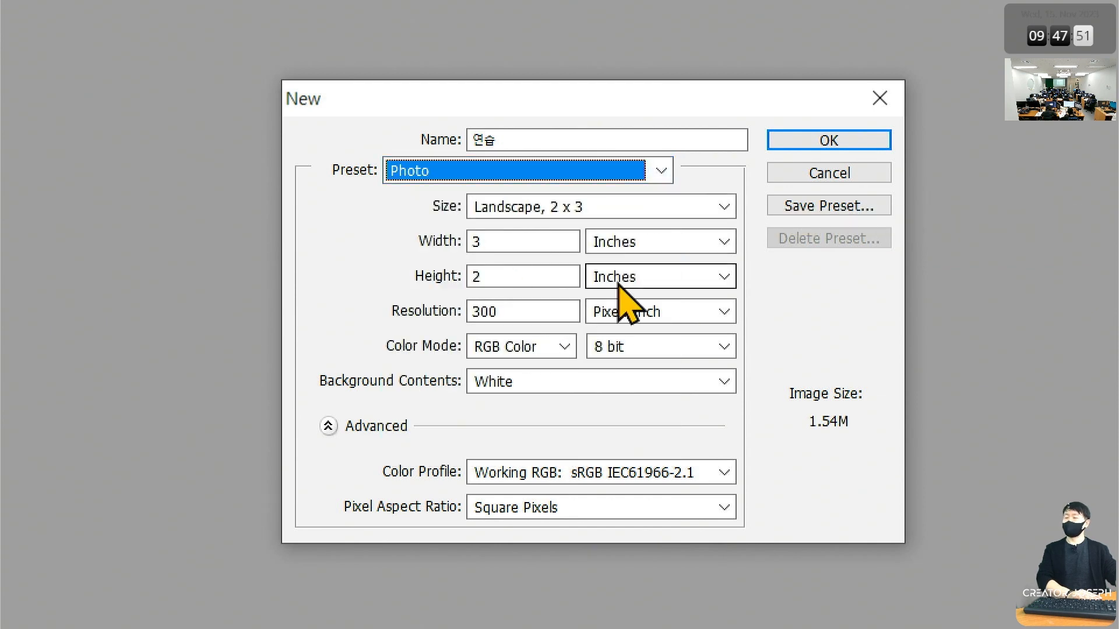
{"action": "left_click", "coordinate": [665, 171]}
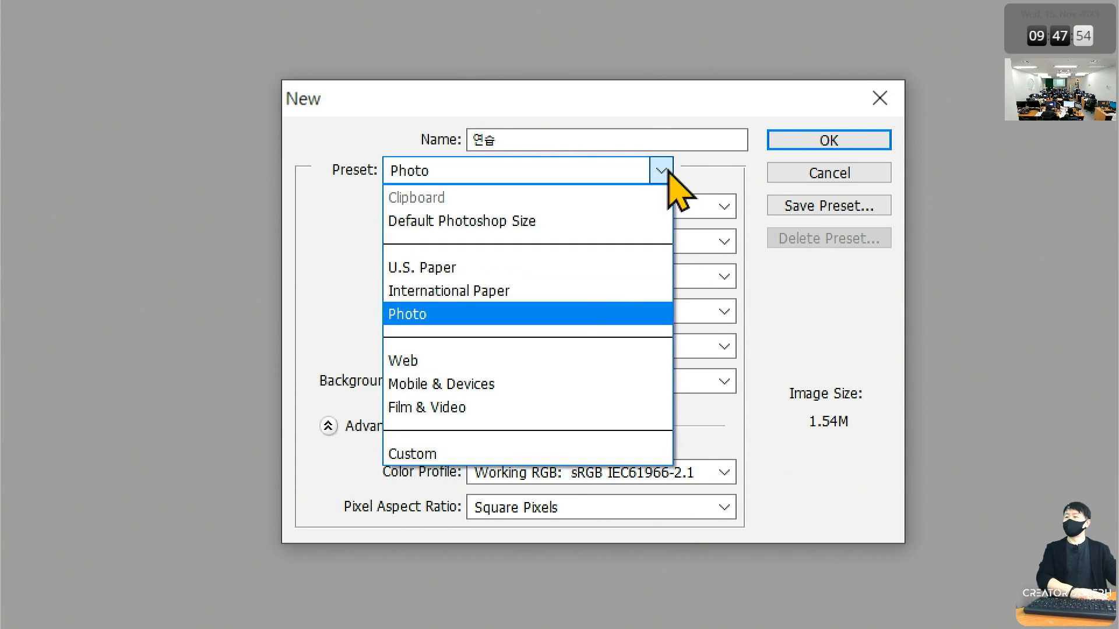
{"action": "left_click", "coordinate": [564, 289]}
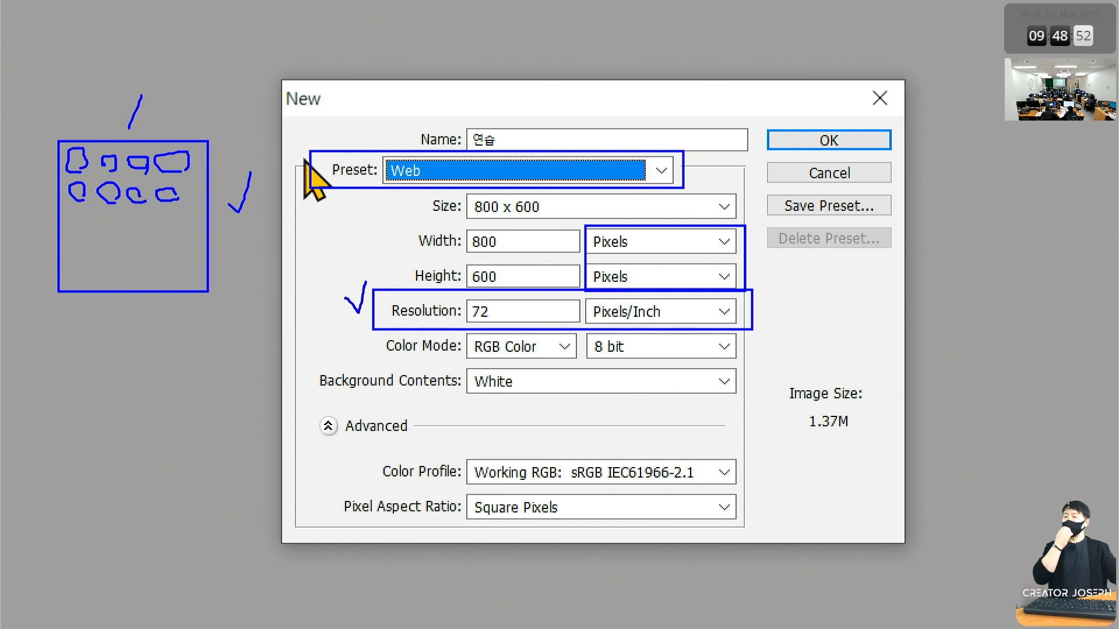
{"action": "mouse_move", "coordinate": [420, 202]}
{"action": "left_mouse_down"}
{"action": "mouse_move", "coordinate": [373, 147]}
{"action": "mouse_move", "coordinate": [430, 181]}
{"action": "left_mouse_up"}
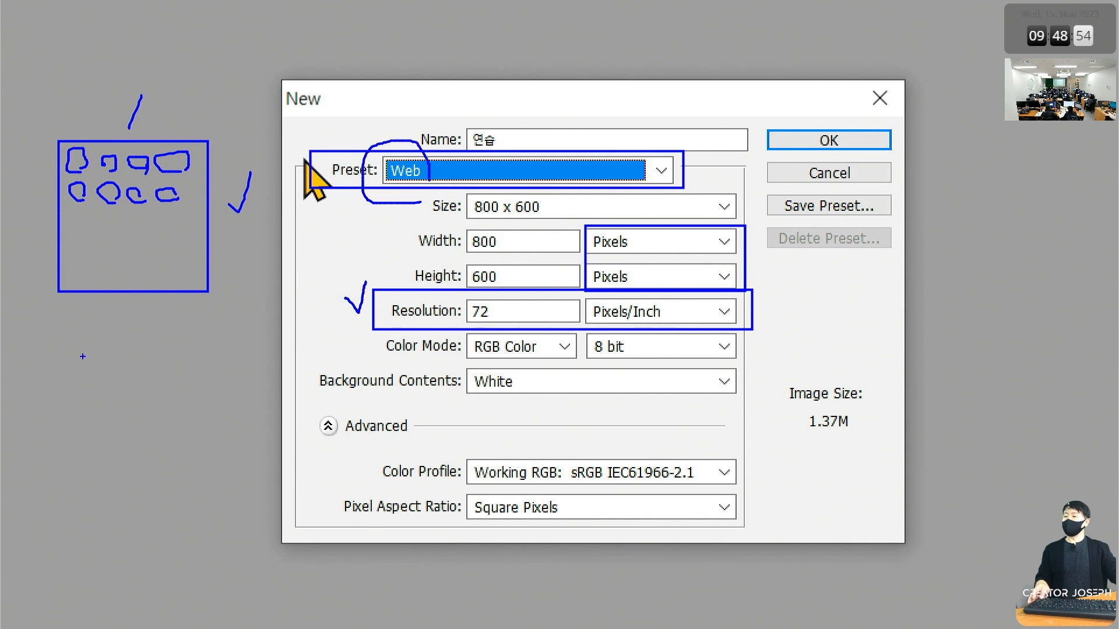
{"action": "mouse_move", "coordinate": [76, 339]}
{"action": "left_mouse_down"}
{"action": "mouse_move", "coordinate": [175, 437]}
{"action": "mouse_move", "coordinate": [232, 457]}
{"action": "left_mouse_up"}
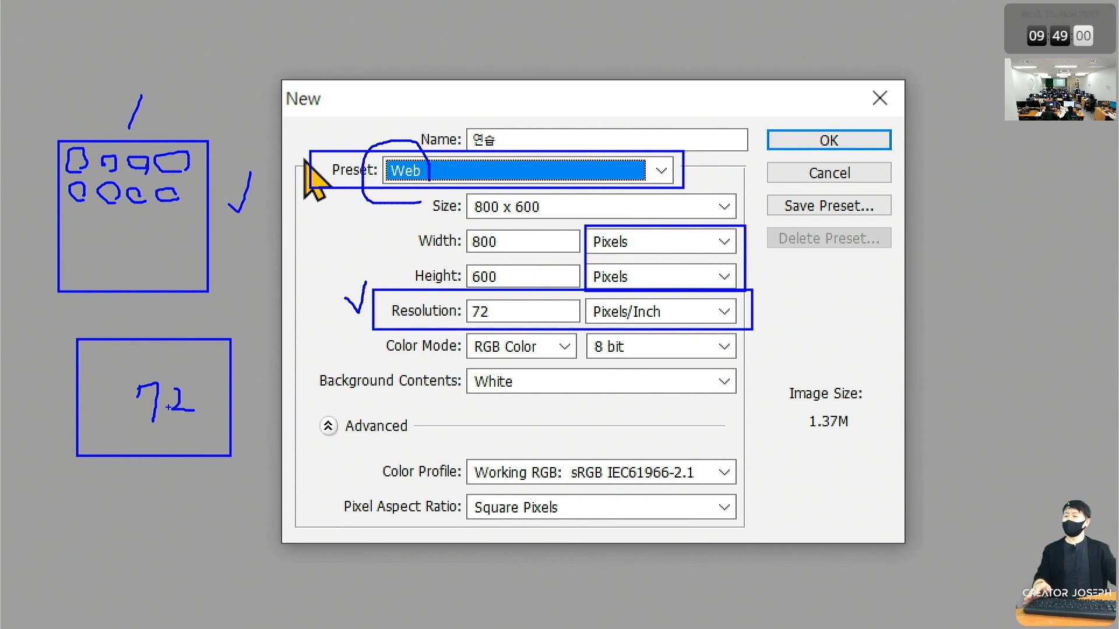
{"action": "key", "text": "Escape"}
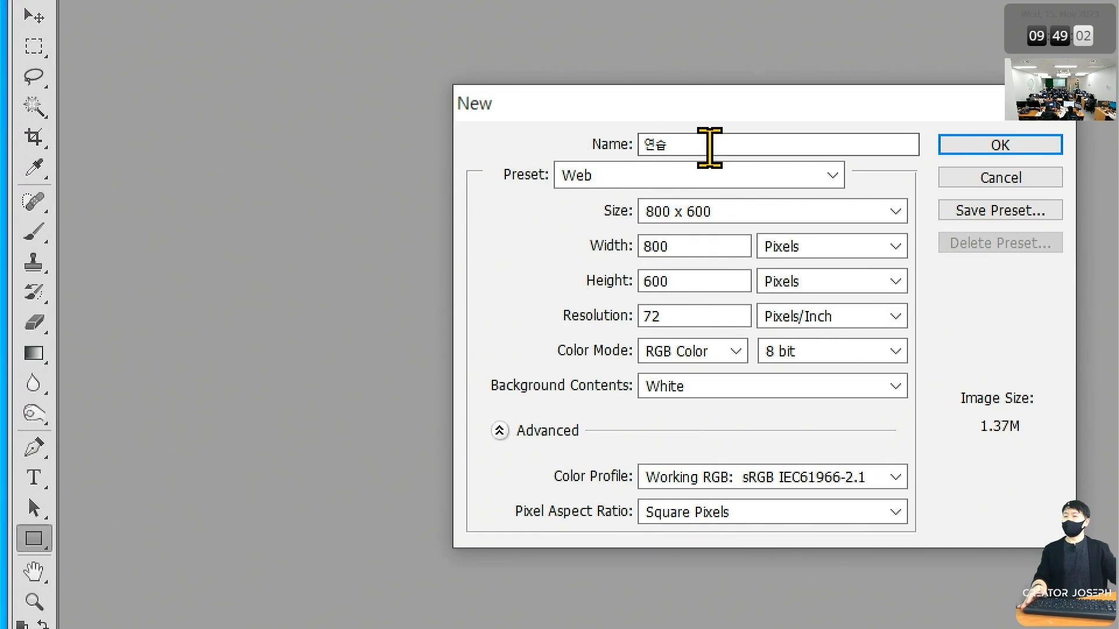
Choose the International Paper preset for the new document
{"action": "left_click", "coordinate": [833, 176]}
{"action": "left_click", "coordinate": [762, 296]}
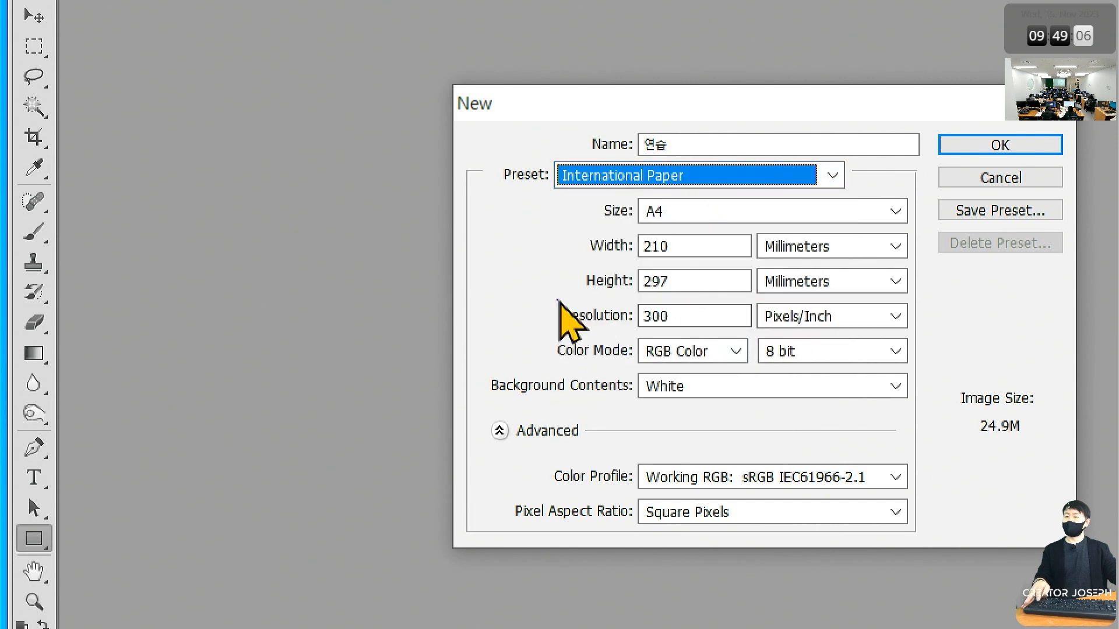
{"action": "key", "text": "ctrl+2"}
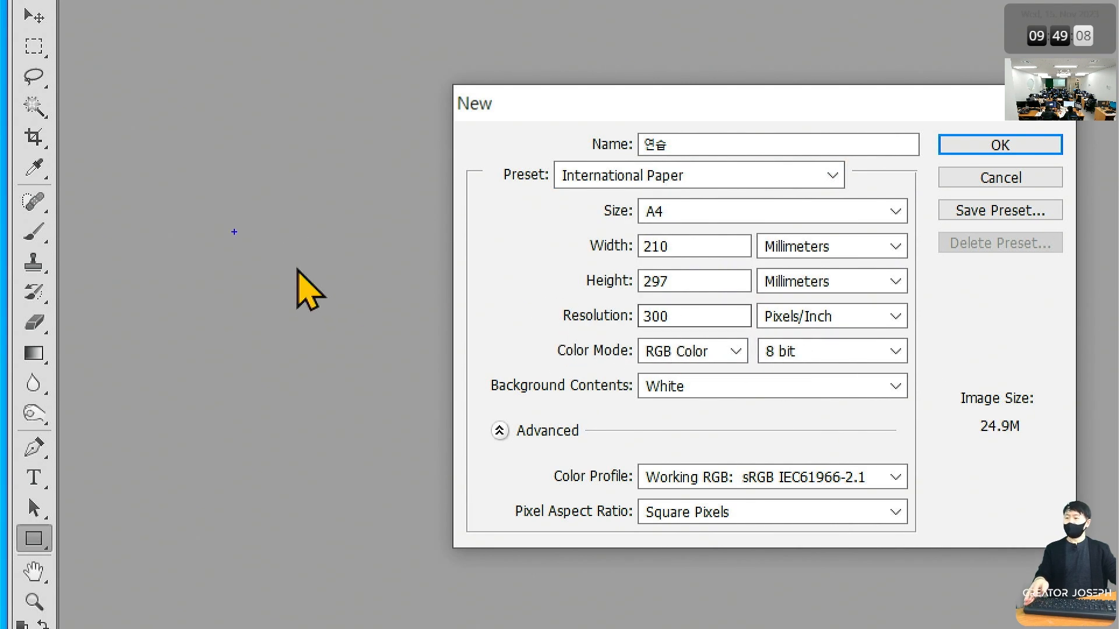
{"action": "left_click_drag", "start_coordinate": [208, 218], "coordinate": [357, 330]}
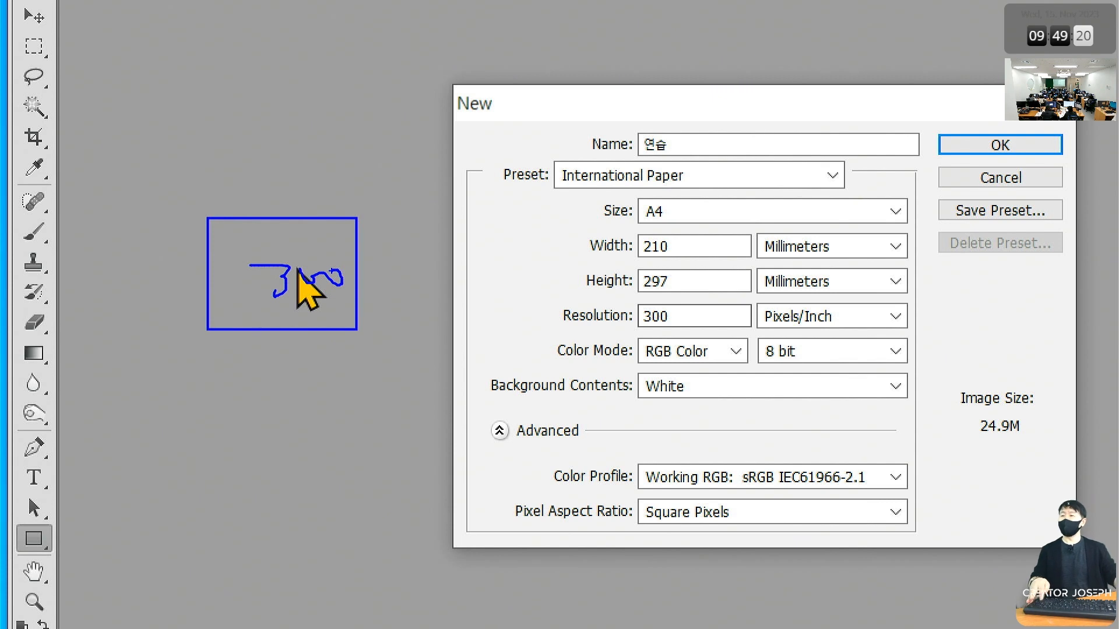
{"action": "key", "text": "Escape"}
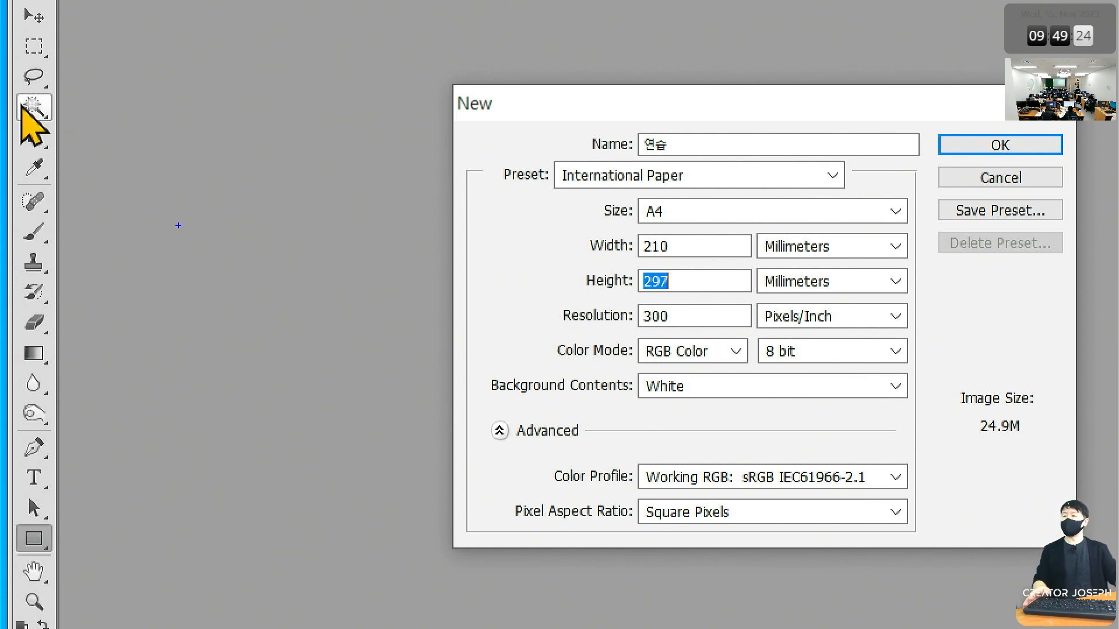
{"action": "mouse_move", "coordinate": [175, 227]}
{"action": "left_mouse_down"}
{"action": "mouse_move", "coordinate": [220, 223]}
{"action": "mouse_move", "coordinate": [196, 316]}
{"action": "left_mouse_up"}
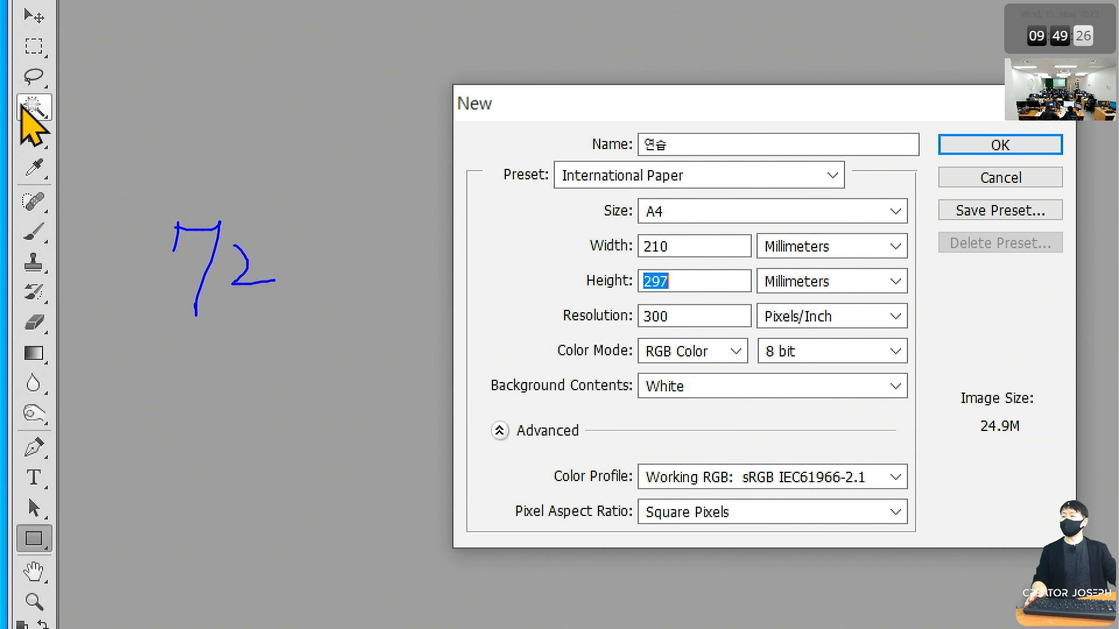
Annotate the screen with a box around the handwritten 72, the range 120~240 above it and a second boxed note
{"action": "mouse_move", "coordinate": [134, 207]}
{"action": "left_mouse_down"}
{"action": "mouse_move", "coordinate": [177, 316]}
{"action": "mouse_move", "coordinate": [297, 346]}
{"action": "left_mouse_up"}
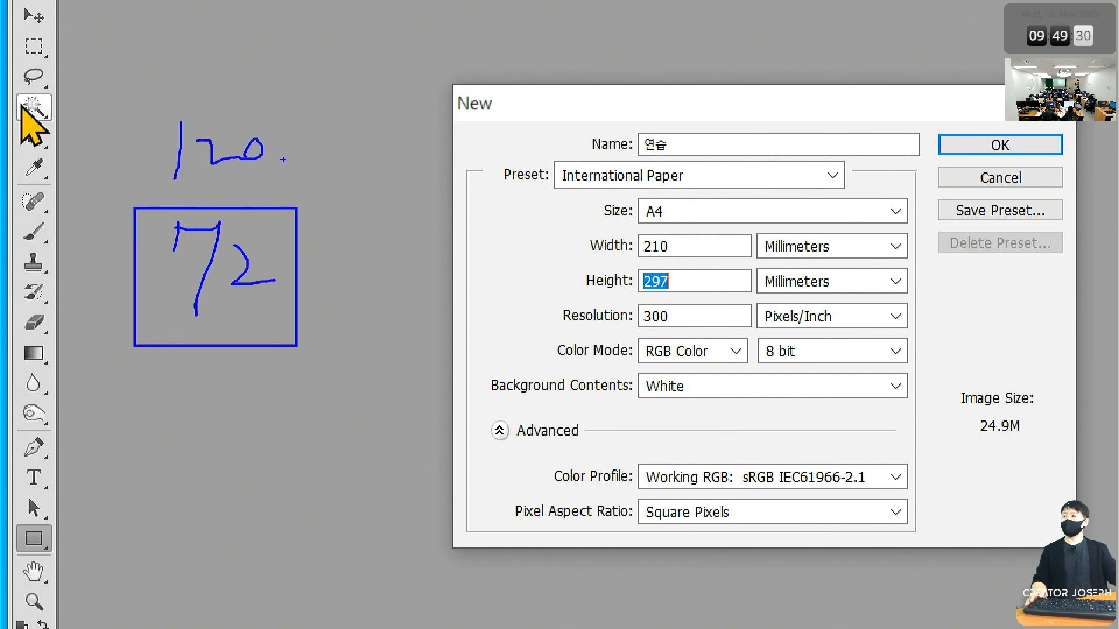
{"action": "left_click_drag", "start_coordinate": [284, 158], "coordinate": [493, 175]}
{"action": "left_click_drag", "start_coordinate": [471, 140], "coordinate": [471, 204]}
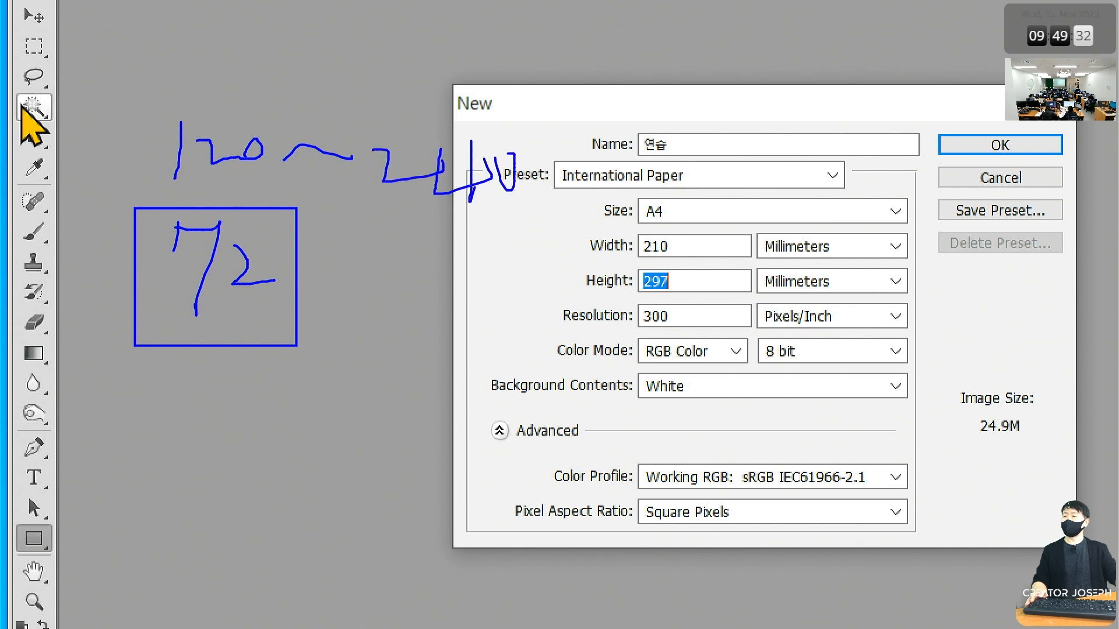
{"action": "mouse_move", "coordinate": [389, 281]}
{"action": "left_mouse_down"}
{"action": "mouse_move", "coordinate": [411, 323]}
{"action": "mouse_move", "coordinate": [403, 342]}
{"action": "left_mouse_up"}
{"action": "mouse_move", "coordinate": [436, 267]}
{"action": "left_mouse_down"}
{"action": "mouse_move", "coordinate": [483, 330]}
{"action": "mouse_move", "coordinate": [502, 304]}
{"action": "left_mouse_up"}
{"action": "mouse_move", "coordinate": [374, 249]}
{"action": "left_mouse_down"}
{"action": "mouse_move", "coordinate": [406, 390]}
{"action": "mouse_move", "coordinate": [548, 383]}
{"action": "left_mouse_up"}
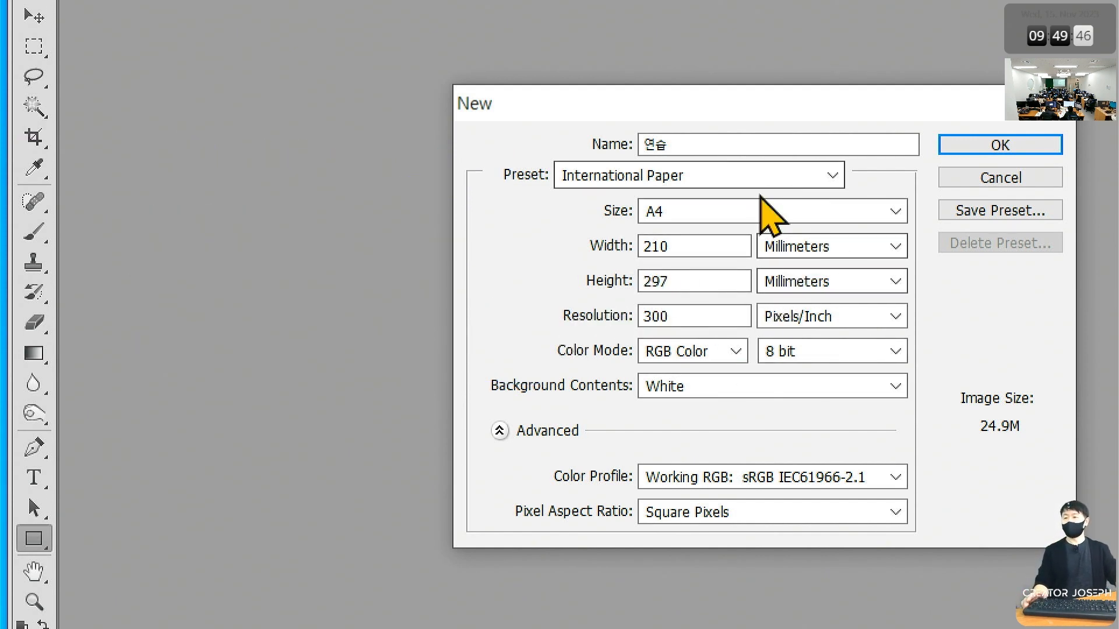
Switch the new document's preset from International Paper to Web
{"action": "left_click", "coordinate": [775, 178]}
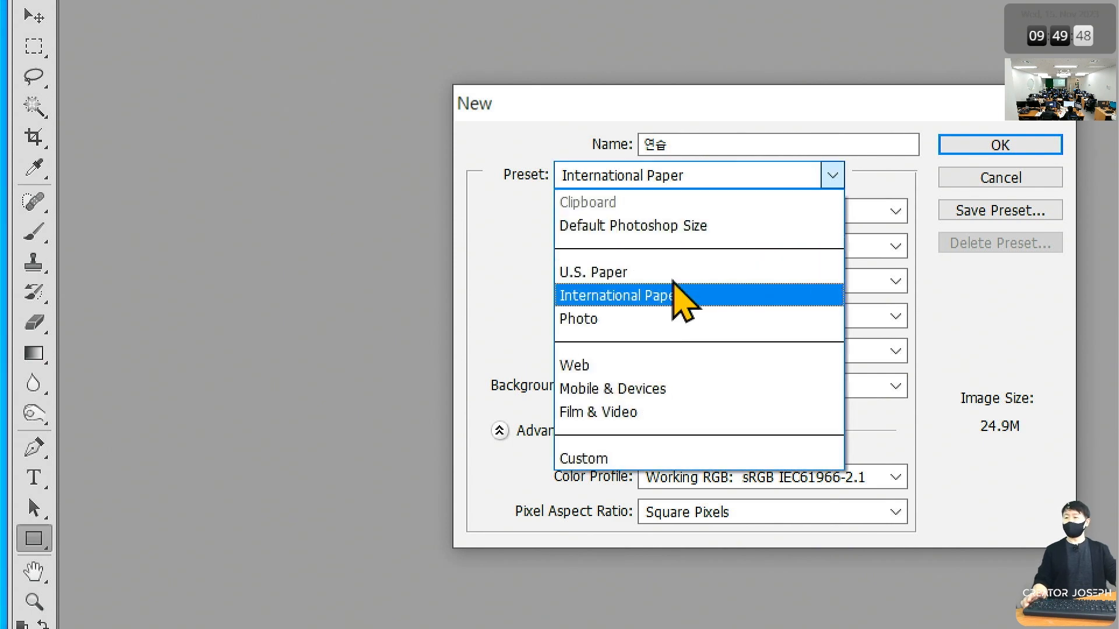
{"action": "left_click", "coordinate": [662, 365]}
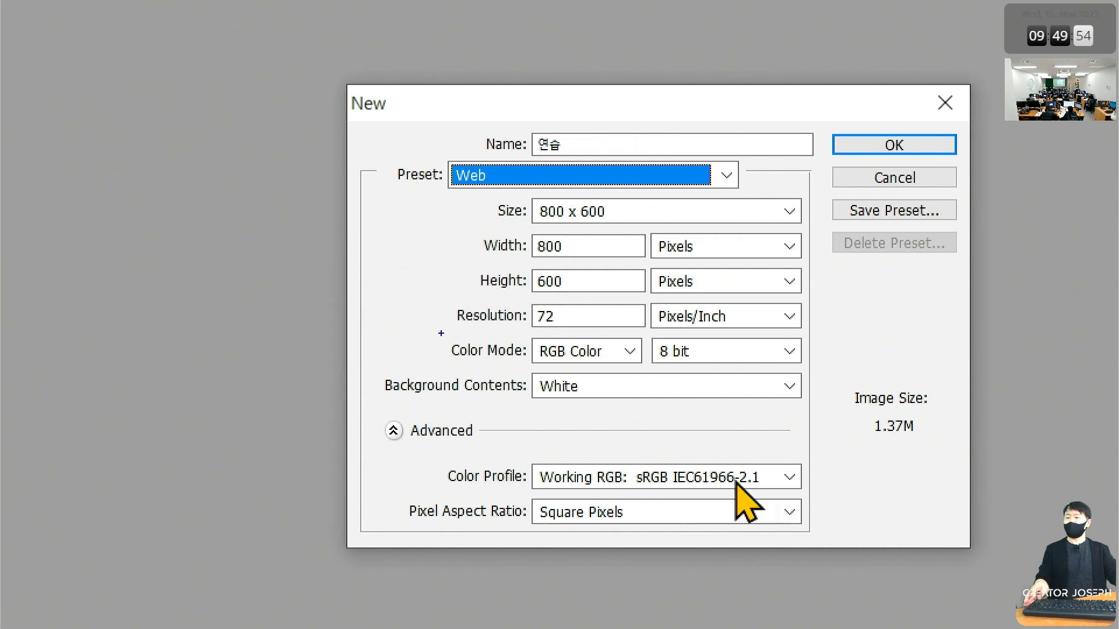
Mark the Color Mode row with a box and ticks at RGB Color and 8 bit, and clear the annotations
{"action": "mouse_move", "coordinate": [442, 333]}
{"action": "left_mouse_down"}
{"action": "mouse_move", "coordinate": [579, 366]}
{"action": "mouse_move", "coordinate": [802, 367]}
{"action": "left_mouse_up"}
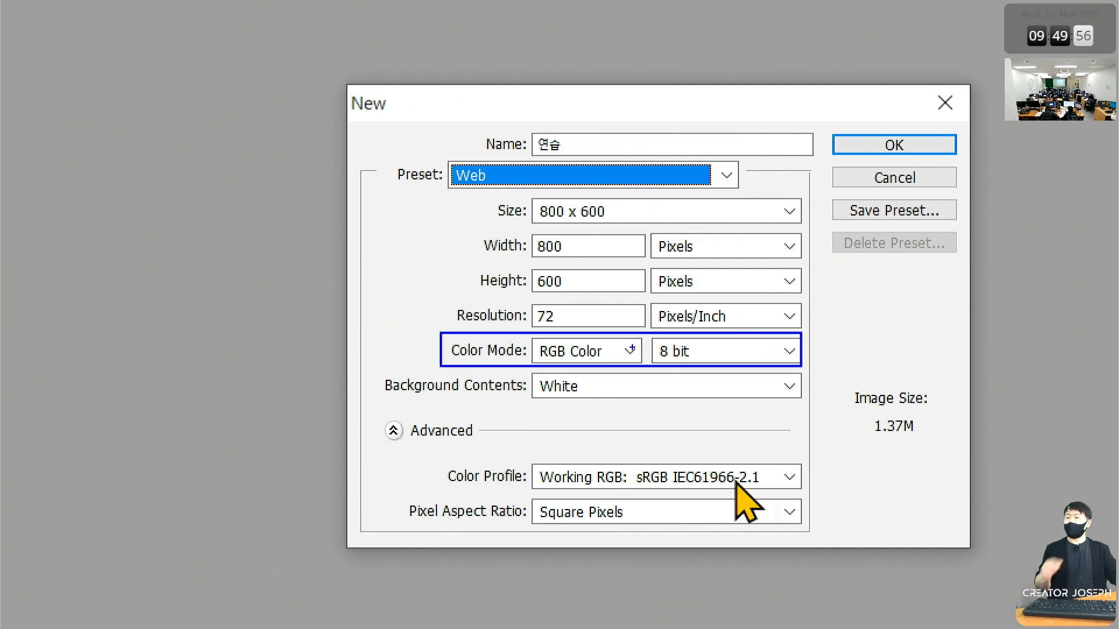
{"action": "left_click_drag", "start_coordinate": [604, 334], "coordinate": [614, 326]}
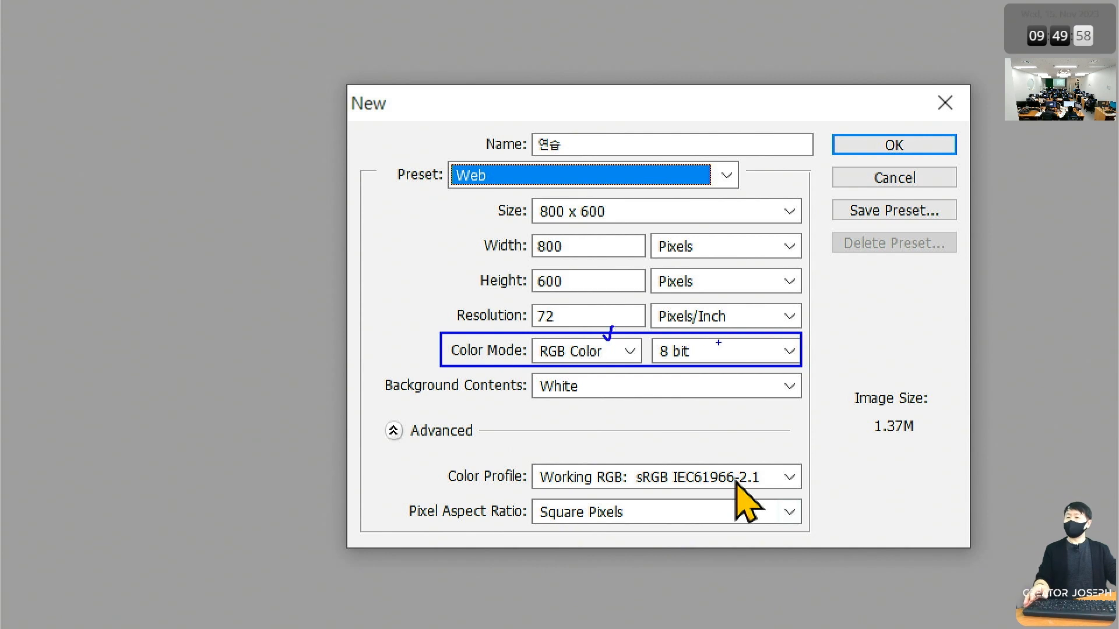
{"action": "left_click_drag", "start_coordinate": [721, 341], "coordinate": [735, 338]}
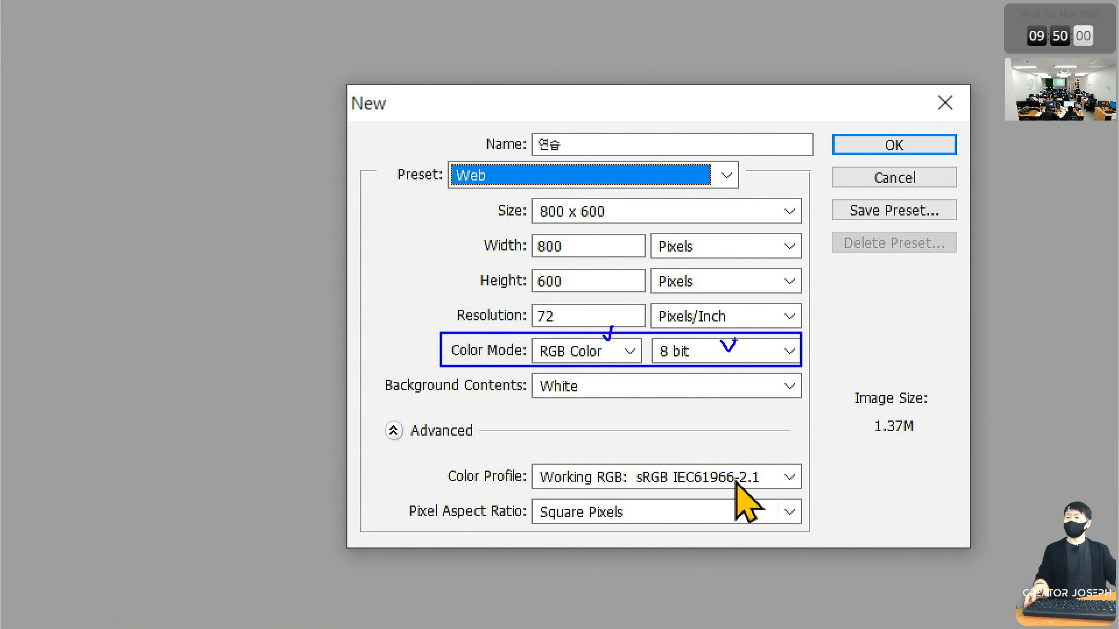
{"action": "key", "text": "Escape"}
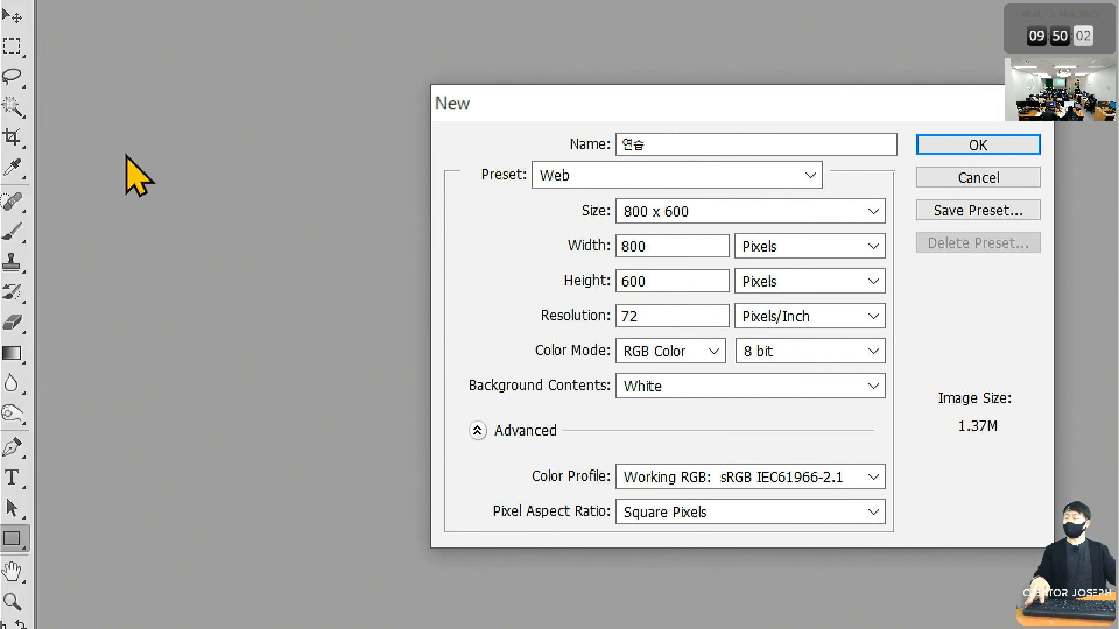
Start an on-screen text note beside the New dialog with the line "R; Red"
{"action": "key", "text": "ctrl+2"}
{"action": "type", "text": "t"}
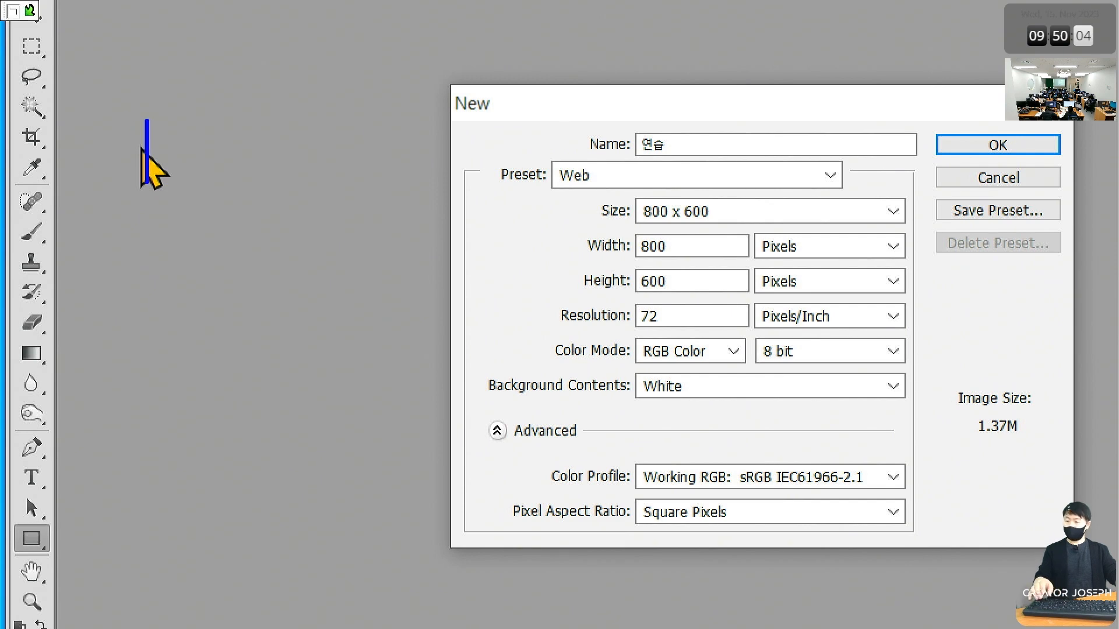
{"action": "type", "text": "ㄱ"}
{"action": "key", "text": "BackSpace"}
{"action": "type", "text": "R"}
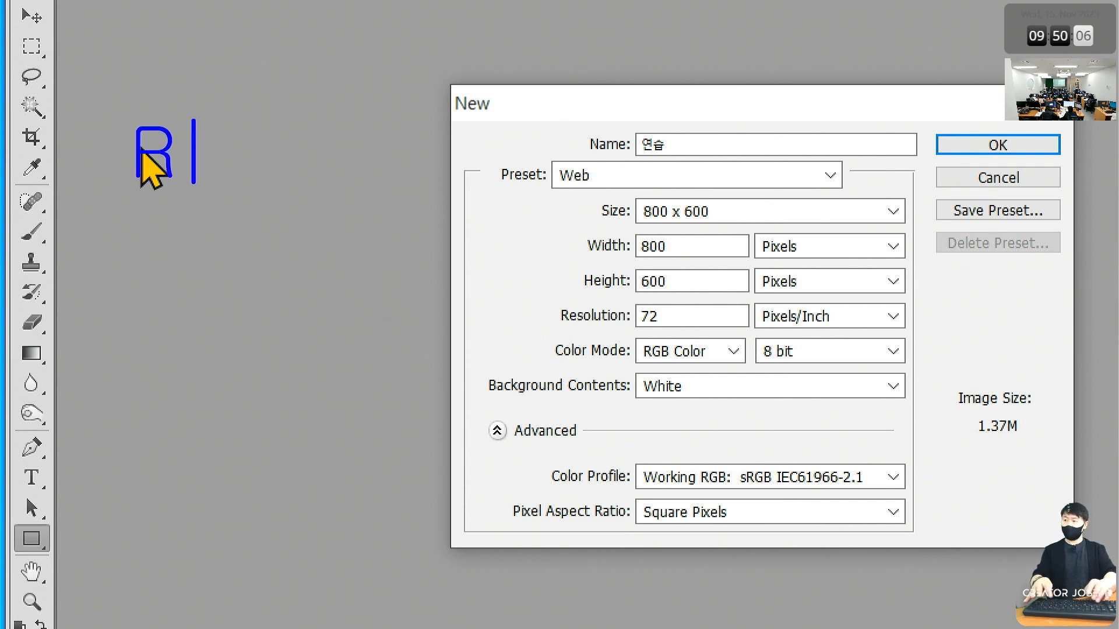
{"action": "type", "text": "; re"}
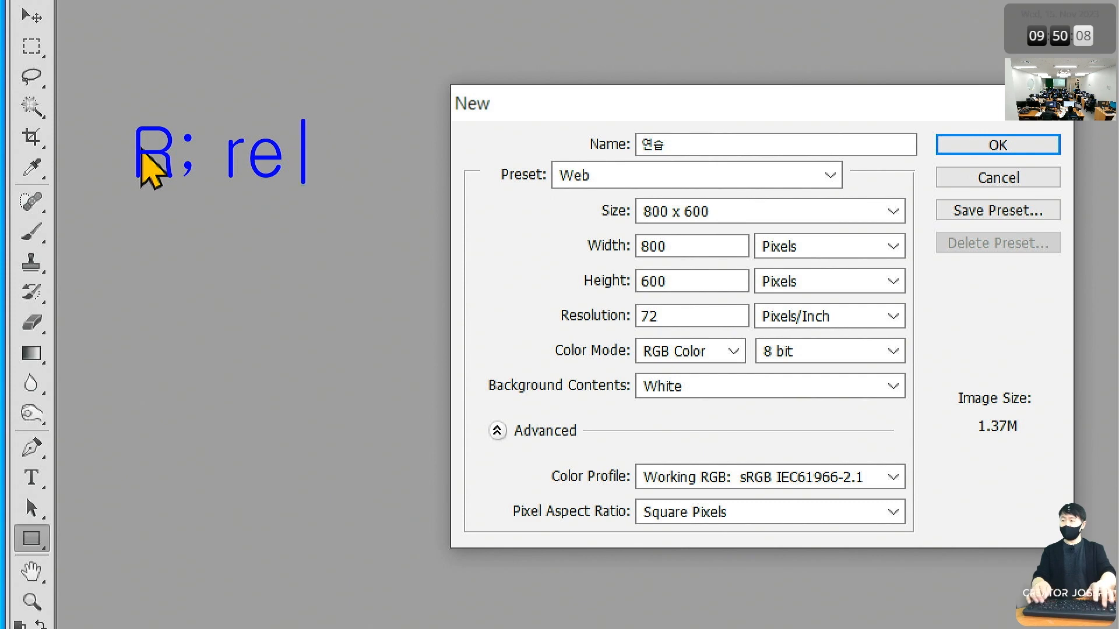
{"action": "key", "text": "BackSpace"}
{"action": "key", "text": "BackSpace"}
{"action": "type", "text": "Red"}
{"action": "key", "text": "Return"}
{"action": "key", "text": "Return"}
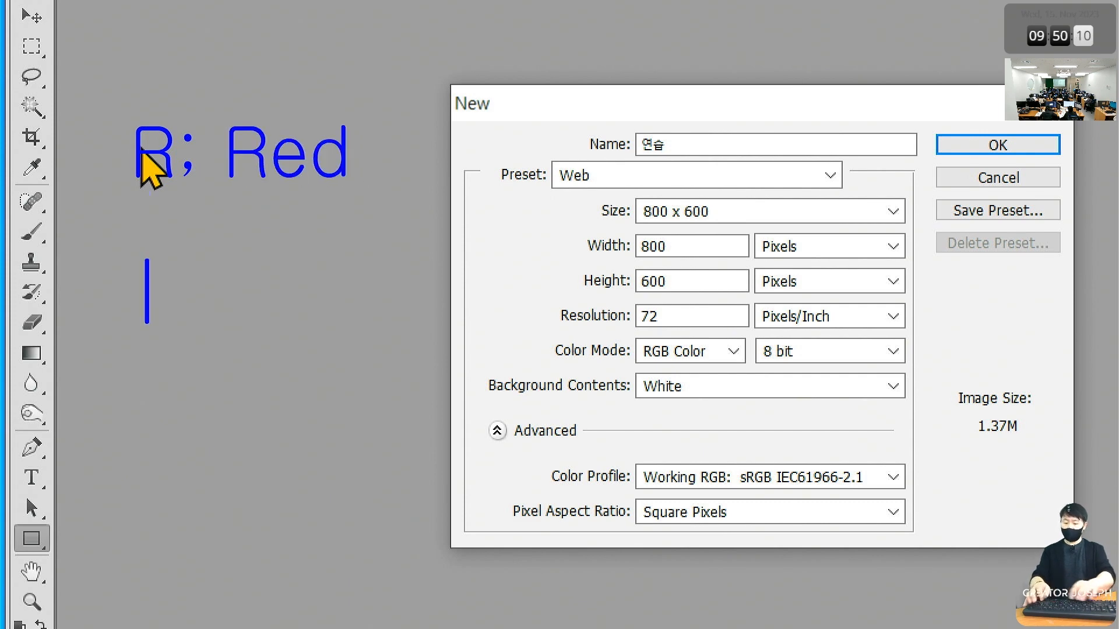
Add the lines "G: Green" and "B: Blue" to the on-screen note
{"action": "type", "text": "G: Green"}
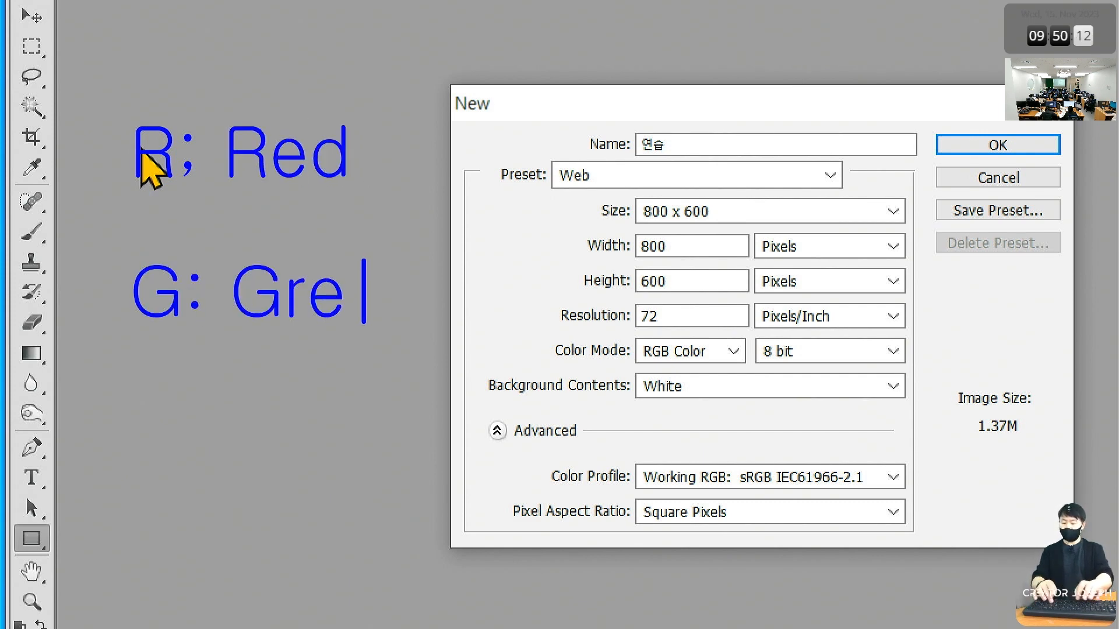
{"action": "key", "text": "Return"}
{"action": "key", "text": "Return"}
{"action": "type", "text": "VB"}
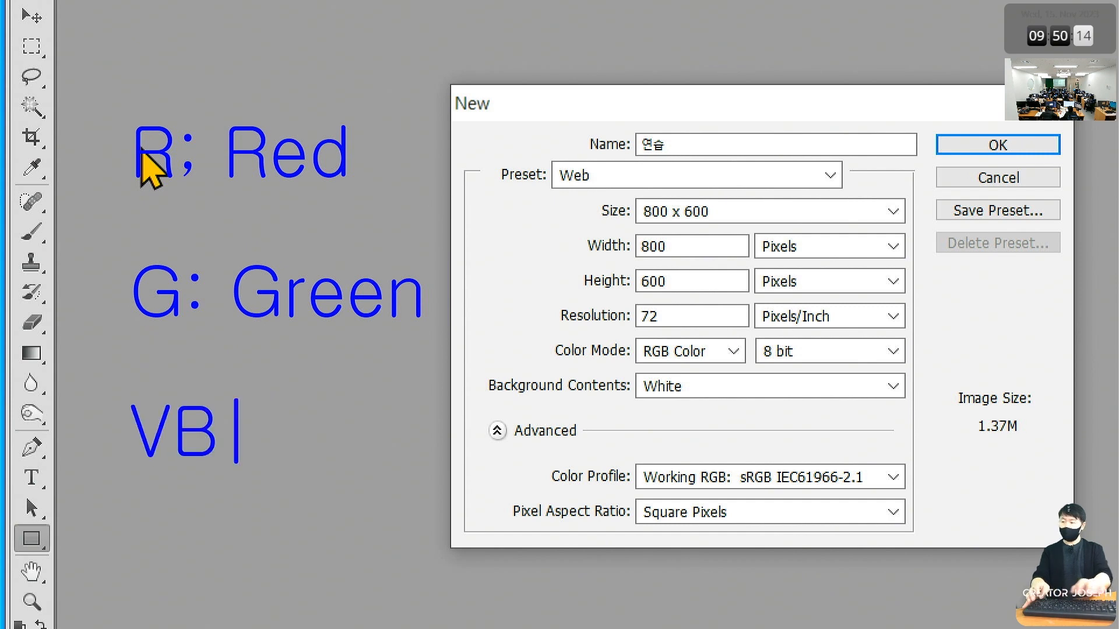
{"action": "key", "text": "BackSpace"}
{"action": "key", "text": "BackSpace"}
{"action": "type", "text": "B: Blue"}
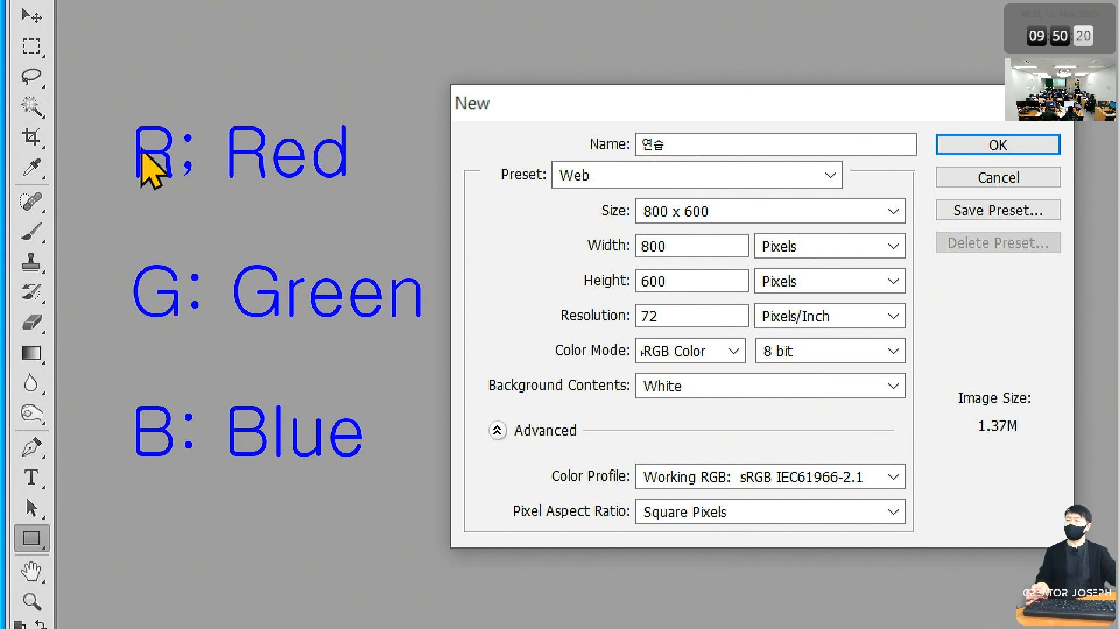
Draw boxes around the RGB Color mode setting and the red, green and blue note, and clear all annotations
{"action": "mouse_move", "coordinate": [535, 334]}
{"action": "left_mouse_down"}
{"action": "mouse_move", "coordinate": [619, 371]}
{"action": "mouse_move", "coordinate": [751, 365]}
{"action": "left_mouse_up"}
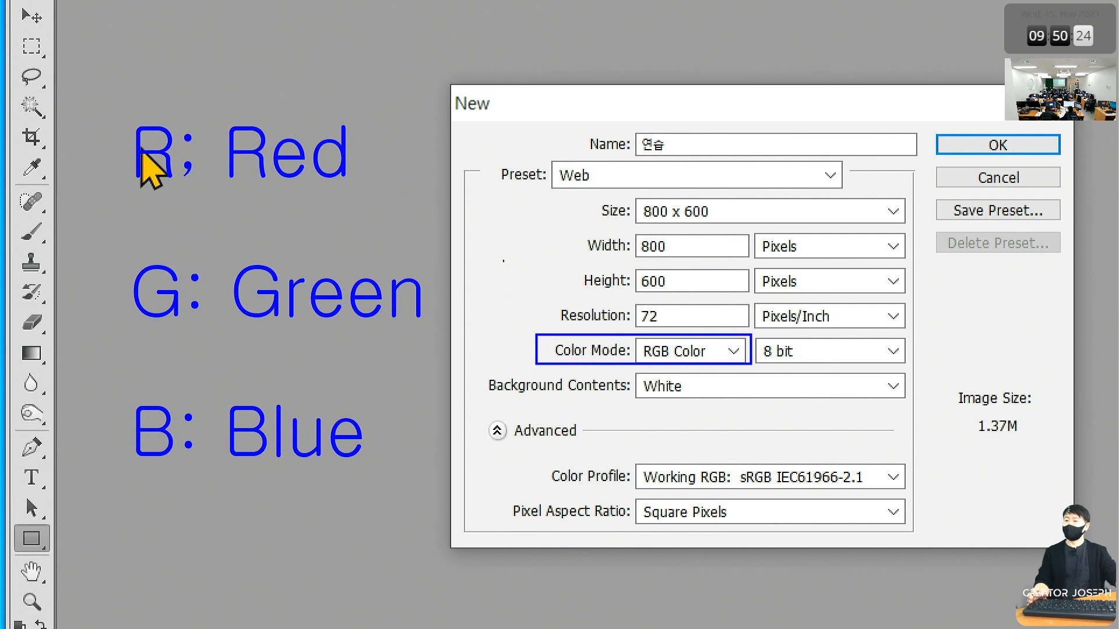
{"action": "mouse_move", "coordinate": [89, 84]}
{"action": "left_mouse_down"}
{"action": "mouse_move", "coordinate": [325, 475]}
{"action": "mouse_move", "coordinate": [443, 519]}
{"action": "left_mouse_up"}
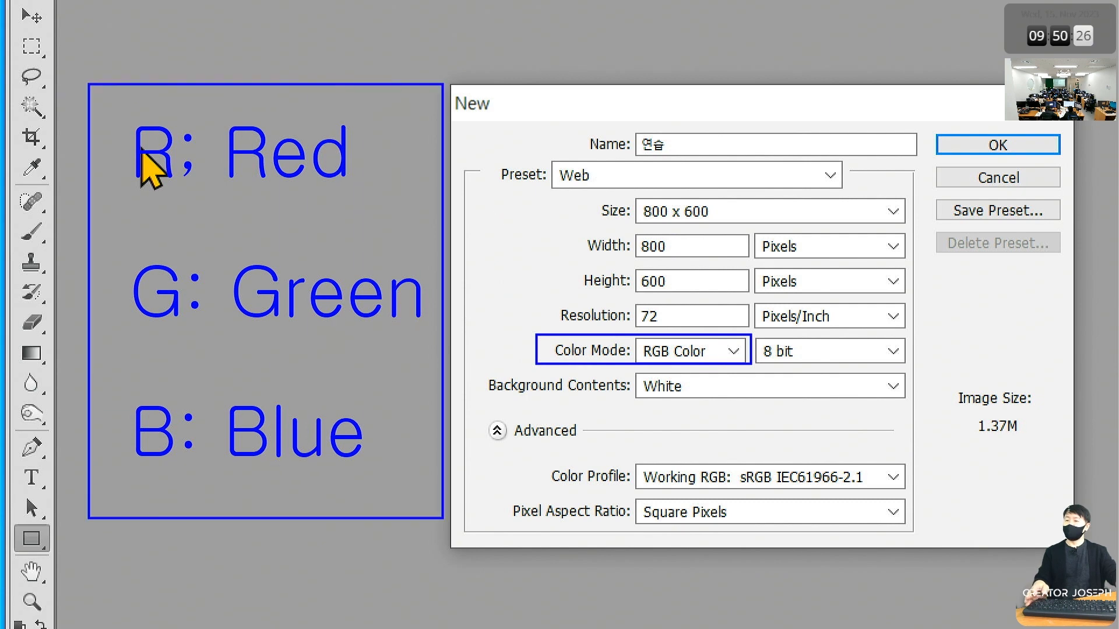
{"action": "key", "text": "Escape"}
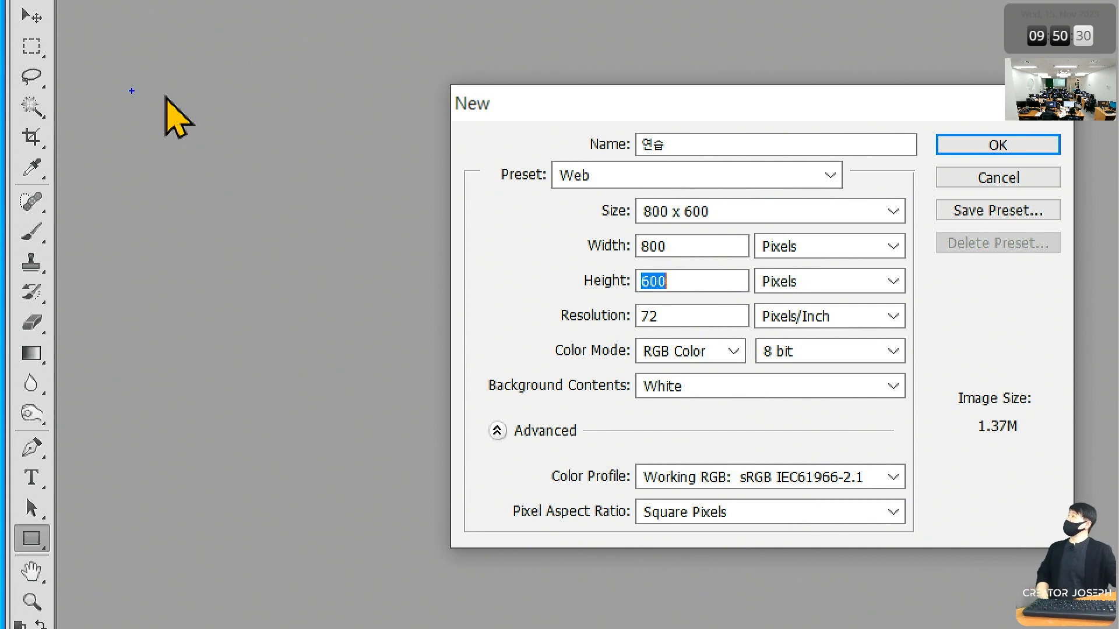
Start a new on-screen text note with the heading "CMY", leaving out the K
{"action": "key", "text": "t"}
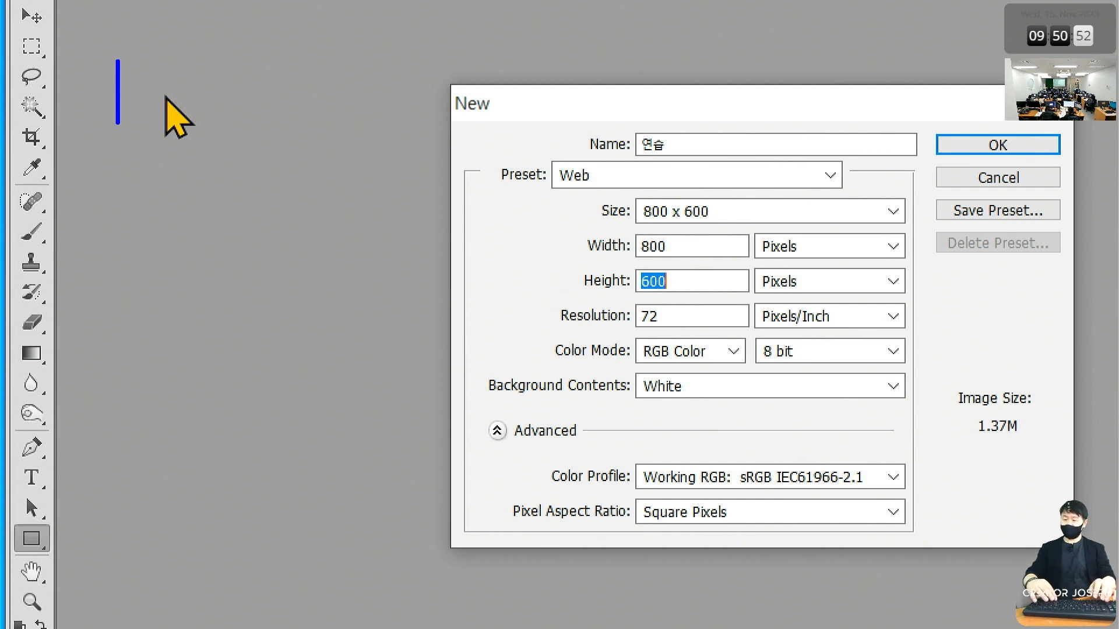
{"action": "type", "text": "CMU"}
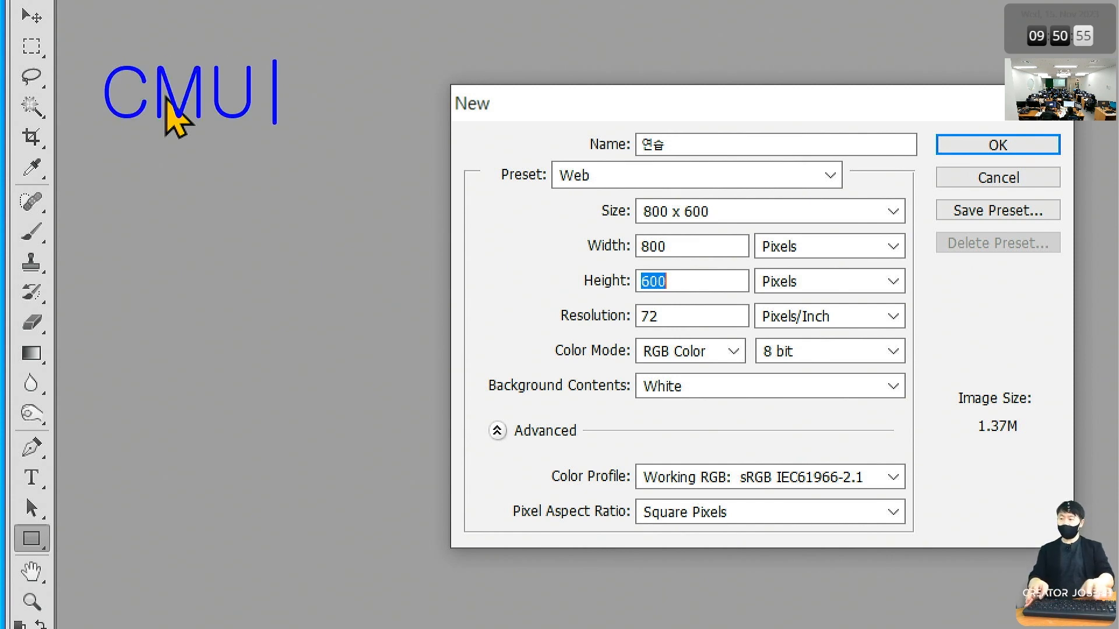
{"action": "key", "text": "BackSpace"}
{"action": "type", "text": "YK"}
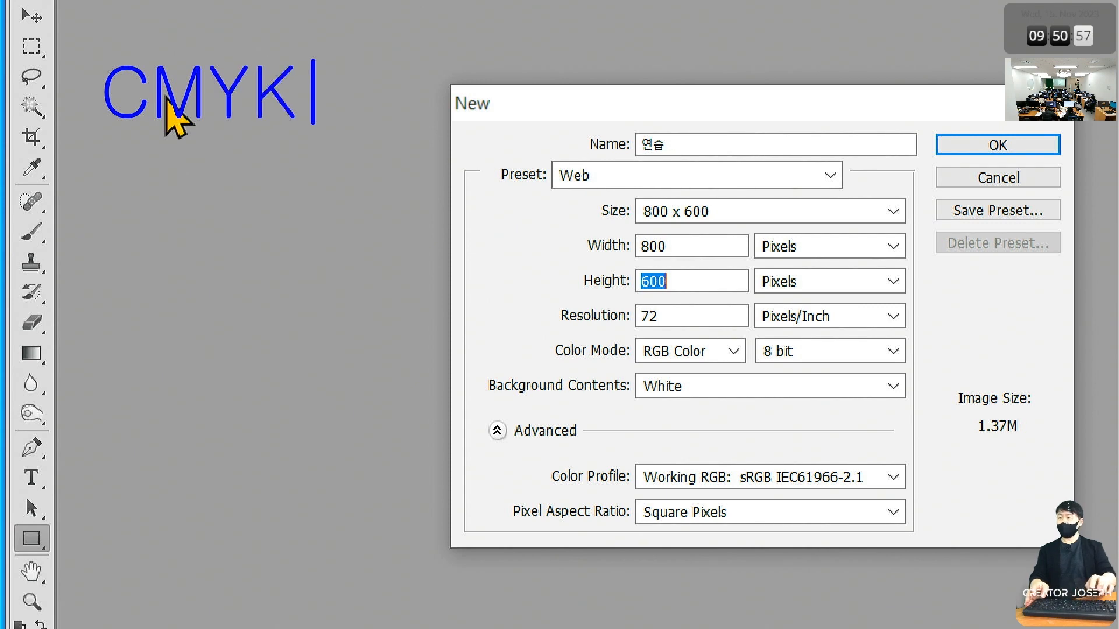
{"action": "key", "text": "Return"}
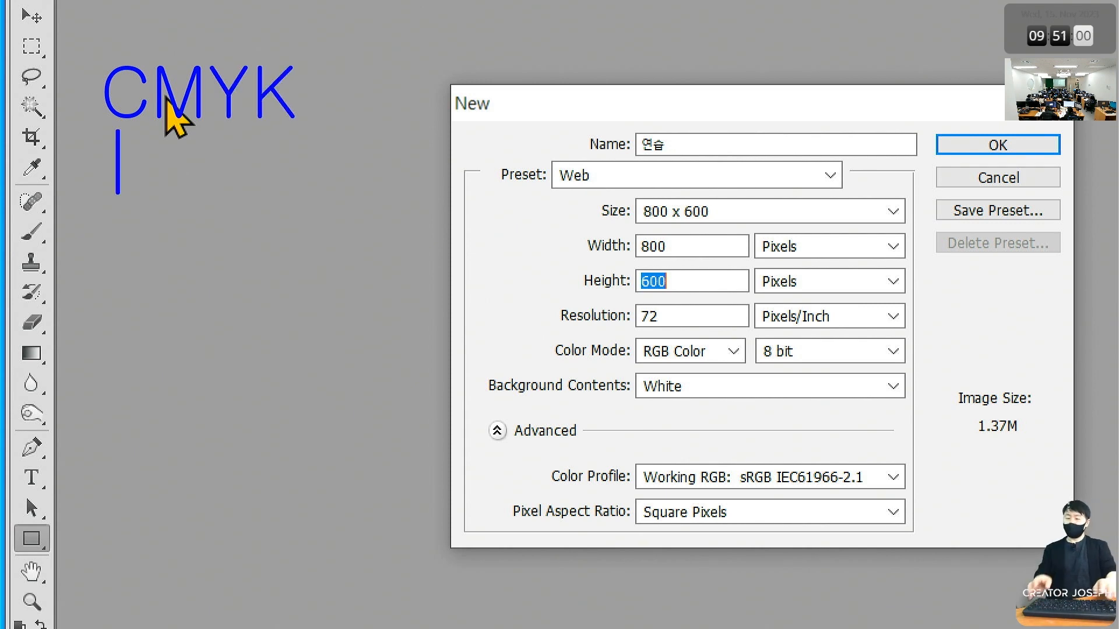
{"action": "key", "text": "BackSpace"}
{"action": "key", "text": "BackSpace"}
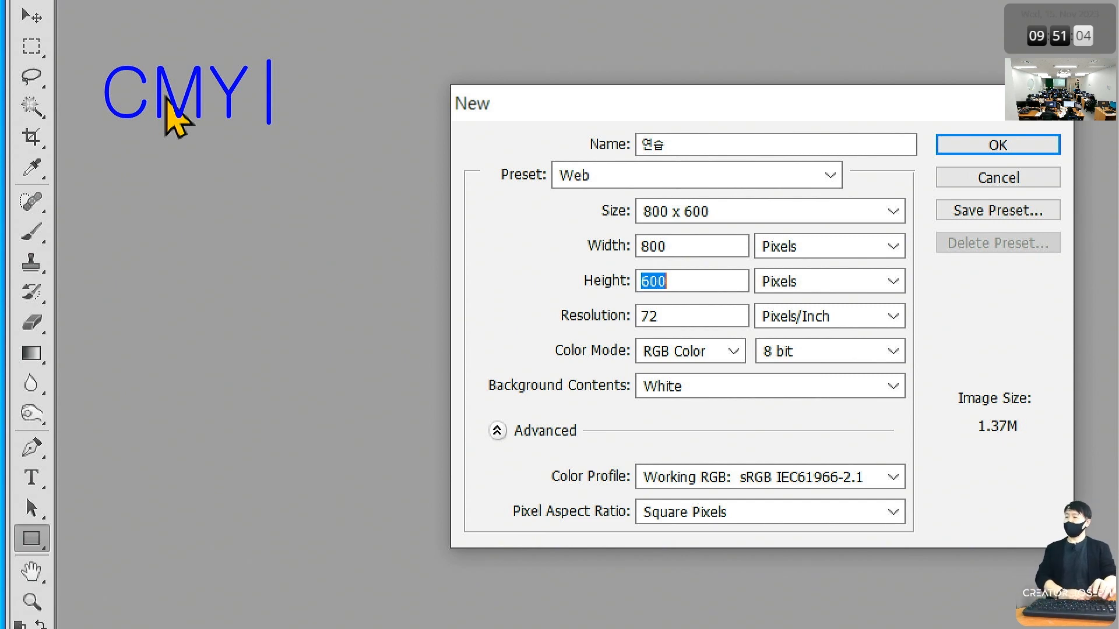
{"action": "type", "text": "K"}
{"action": "key", "text": "BackSpace"}
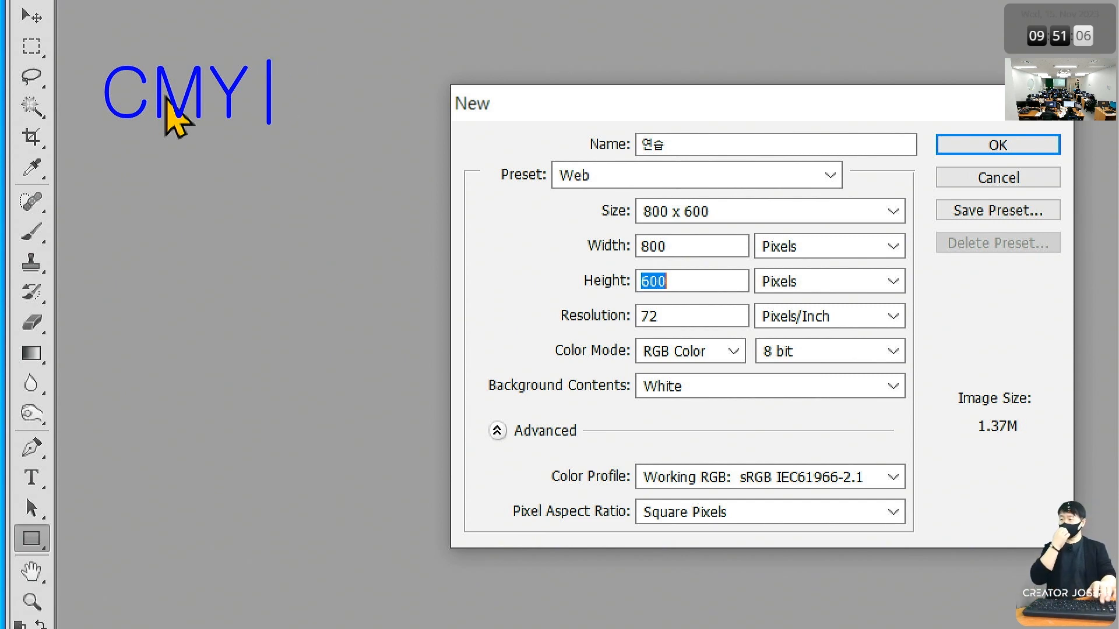
Add the lines "C: Cyan" and "M: Magenta" under the CMY heading
{"action": "key", "text": "Return"}
{"action": "type", "text": "C"}
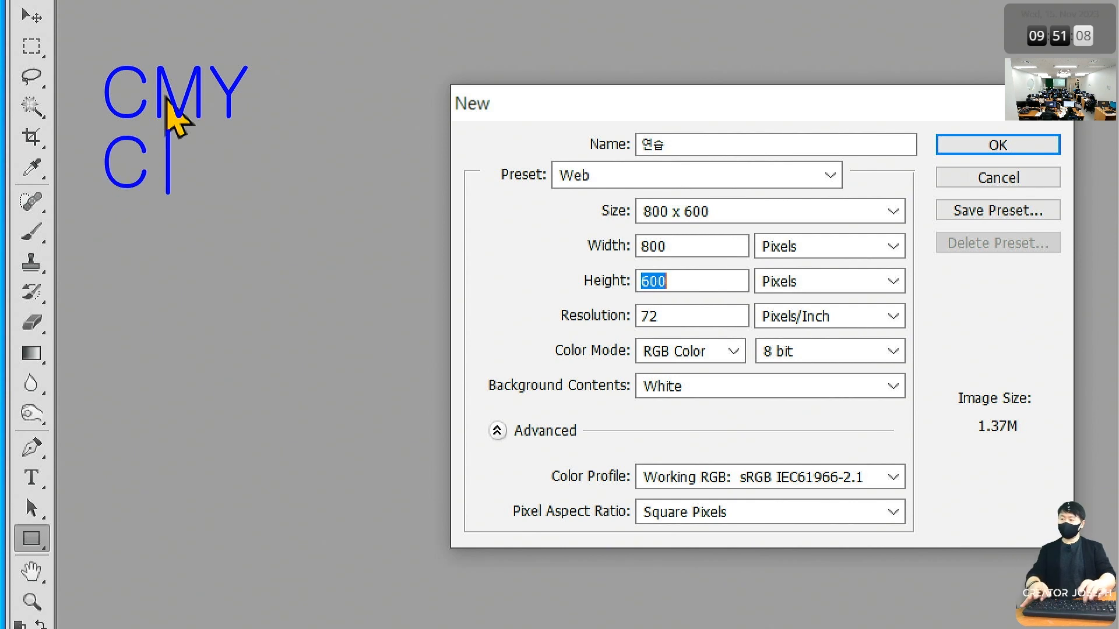
{"action": "type", "text": ": Cyan"}
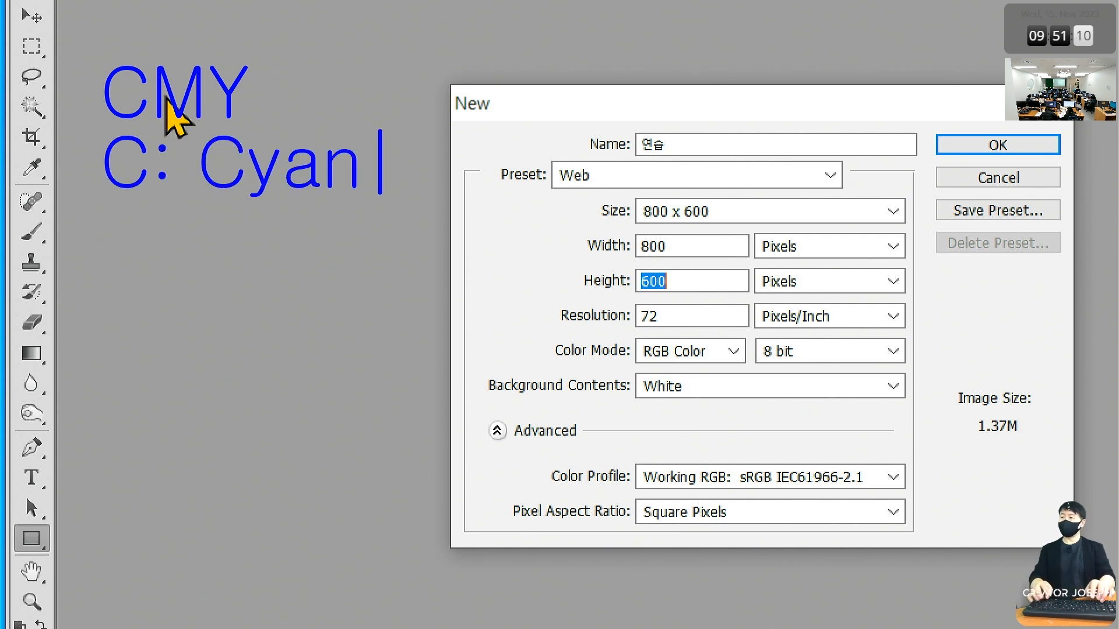
{"action": "key", "text": "Return"}
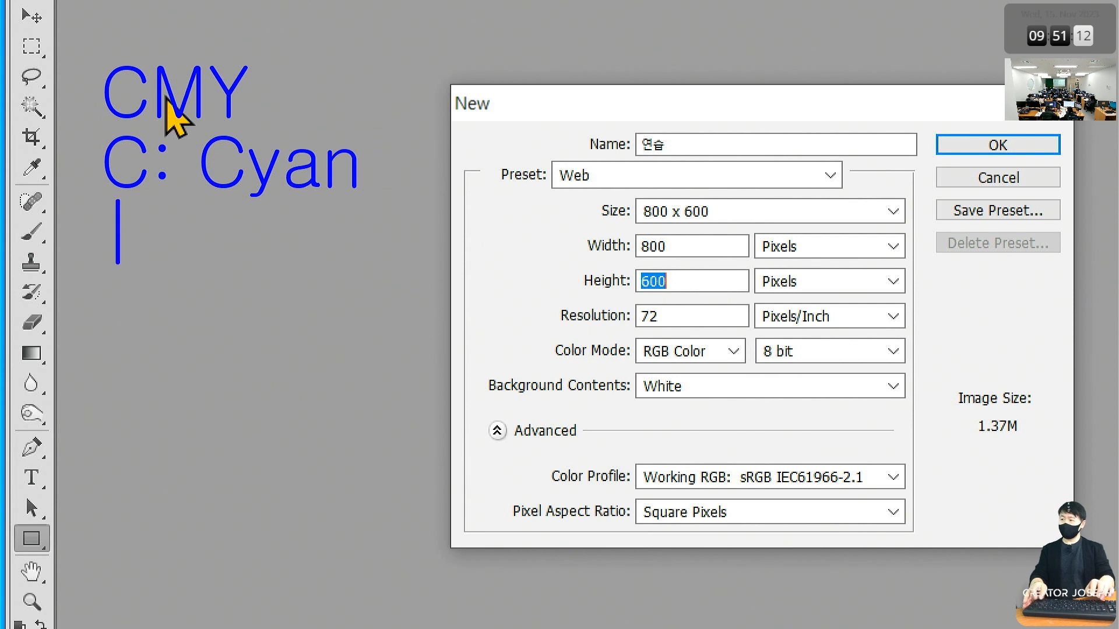
{"action": "type", "text": "M: Mega"}
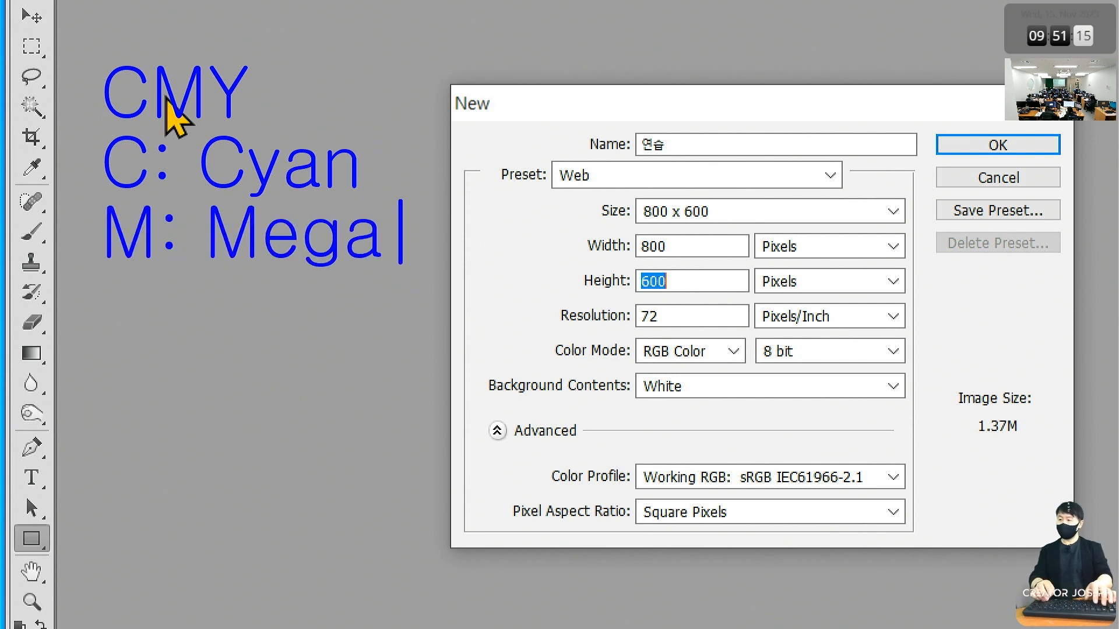
{"action": "key", "text": "BackSpace"}
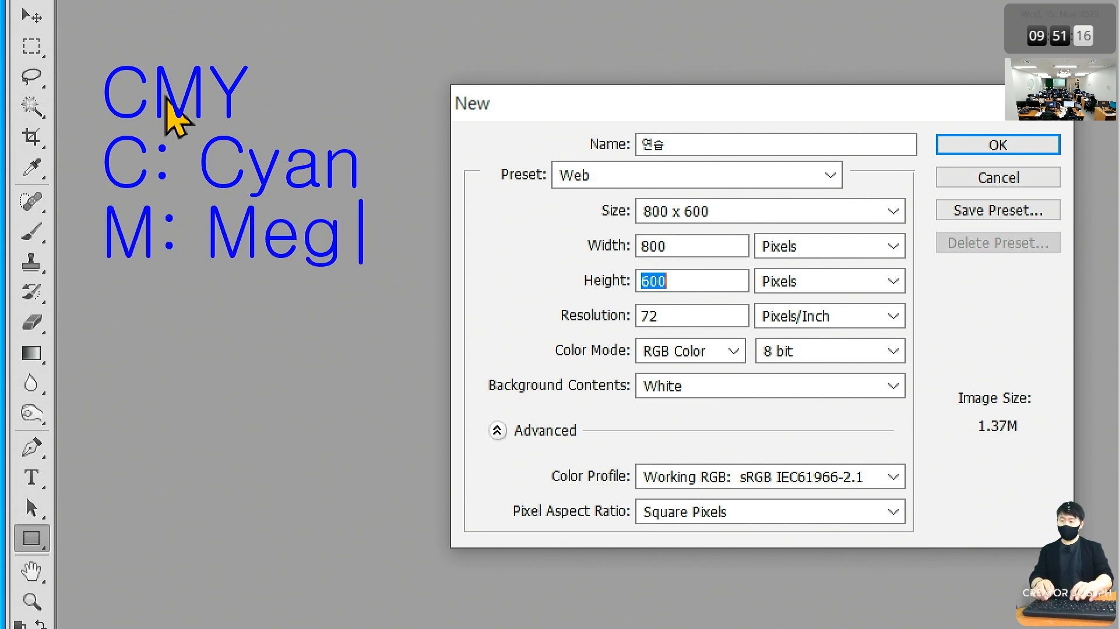
{"action": "key", "text": "BackSpace"}
{"action": "key", "text": "BackSpace"}
{"action": "type", "text": "age"}
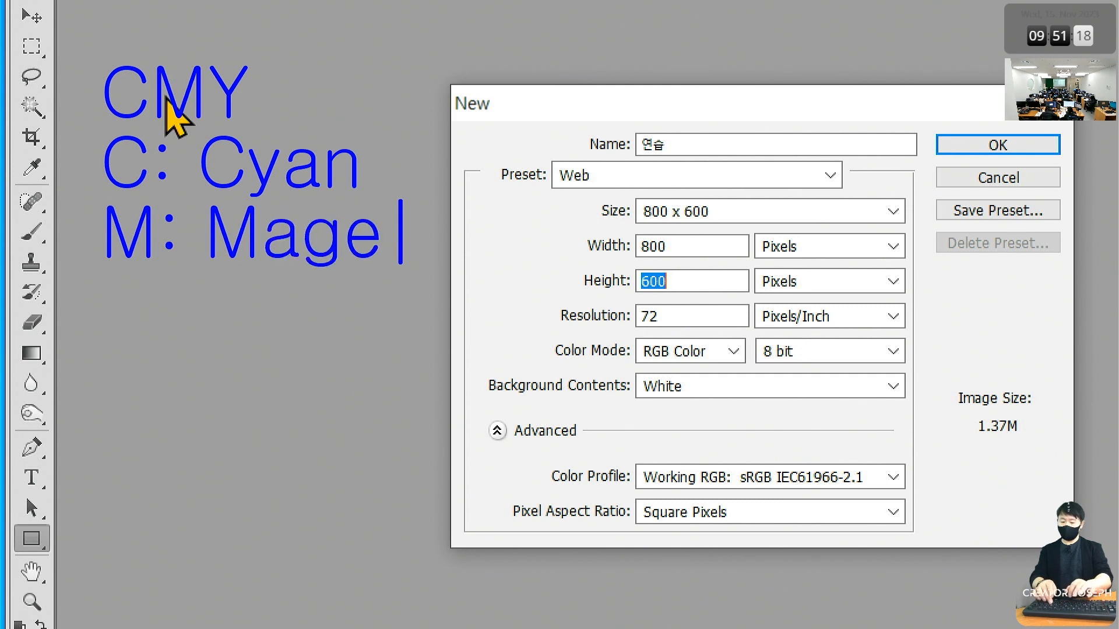
{"action": "type", "text": "nta"}
{"action": "key", "text": "Return"}
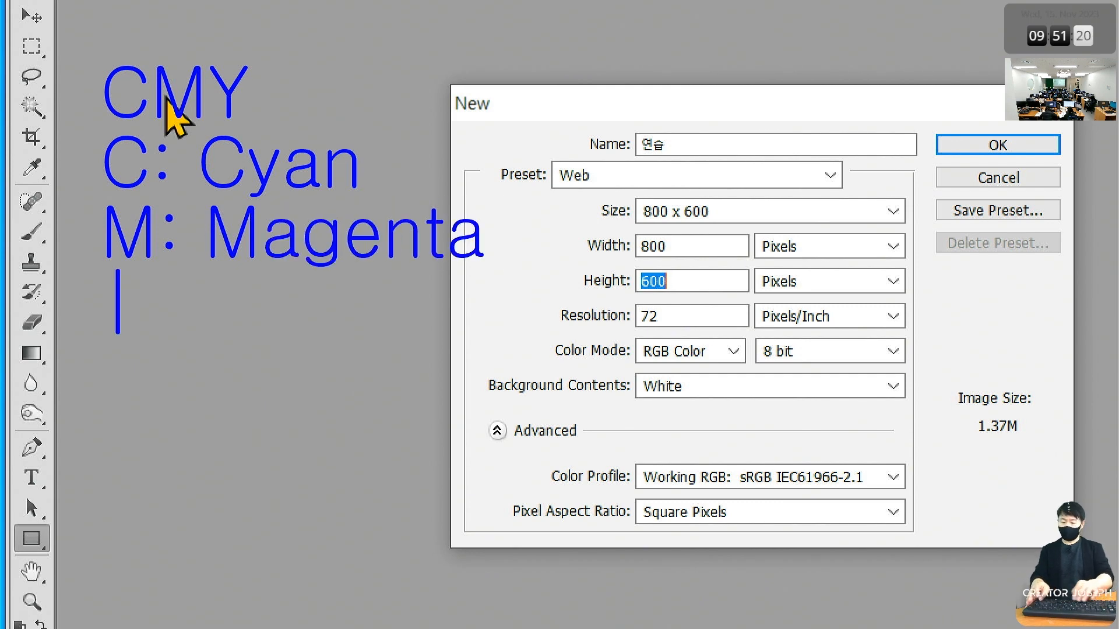
Add the line "Y: Yellow" to the CMY note and finish the text entry
{"action": "type", "text": "T"}
{"action": "key", "text": "BackSpace"}
{"action": "type", "text": "Y: "}
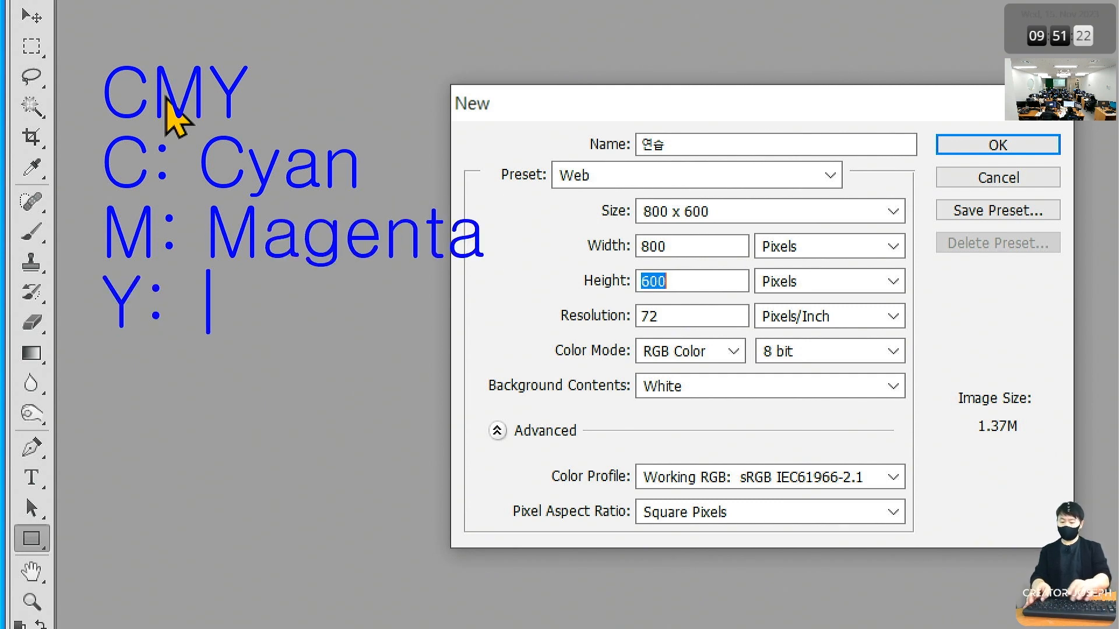
{"action": "type", "text": "Yellow"}
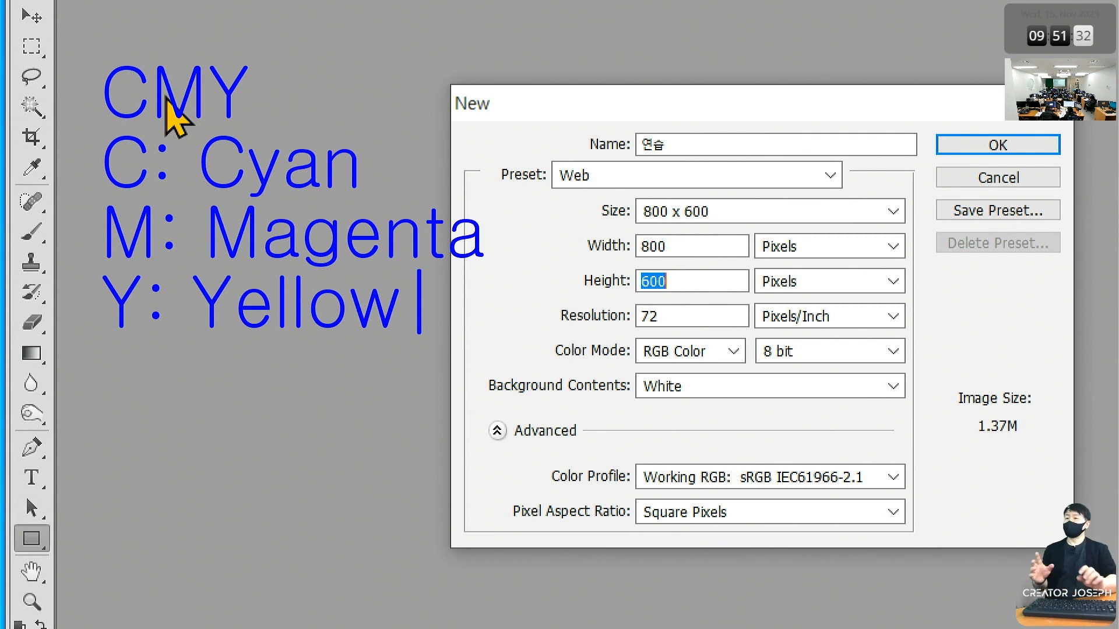
{"action": "key", "text": "Escape"}
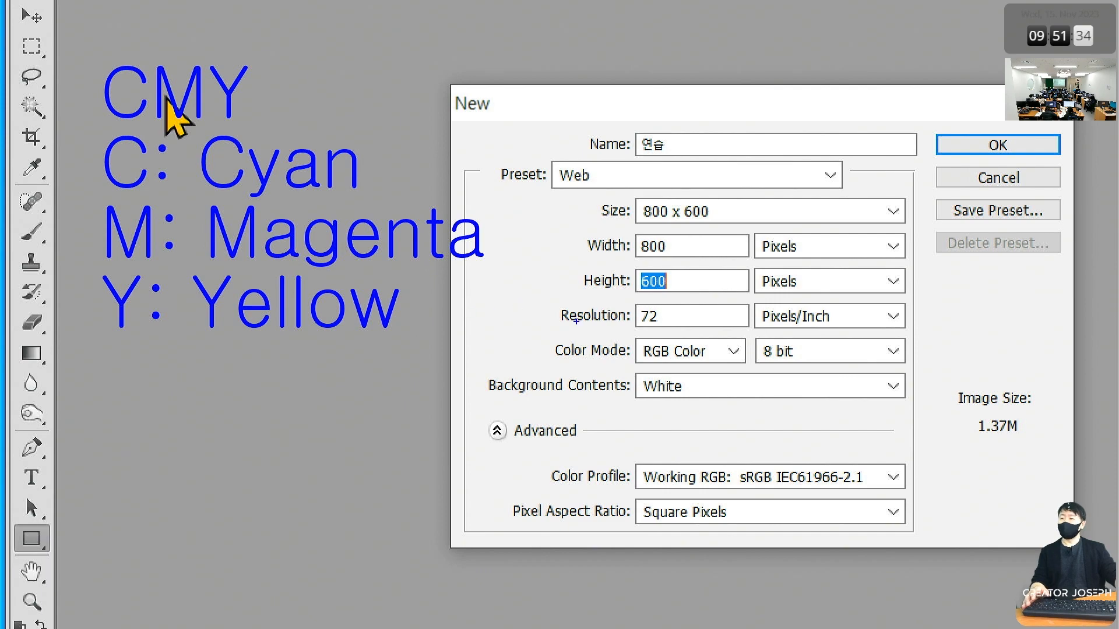
Clear the CMY note, show the Color Mode options, mark CMYK Color and RGB Color with boxes and a check, and clear the markings
{"action": "key", "text": "Escape"}
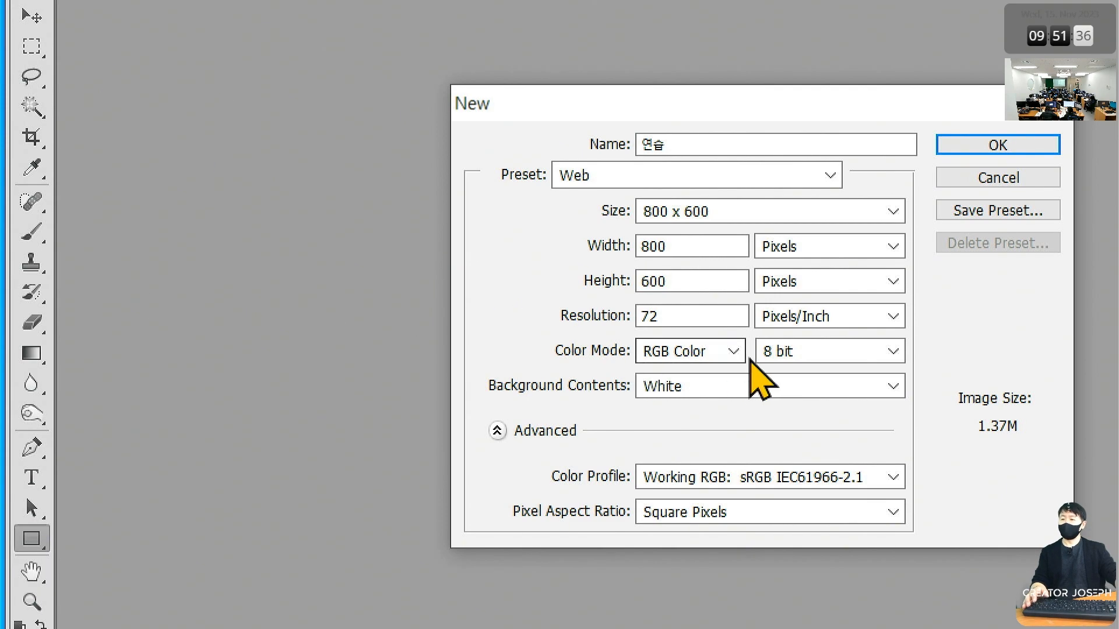
{"action": "left_click", "coordinate": [733, 352]}
{"action": "key", "text": "ctrl+2"}
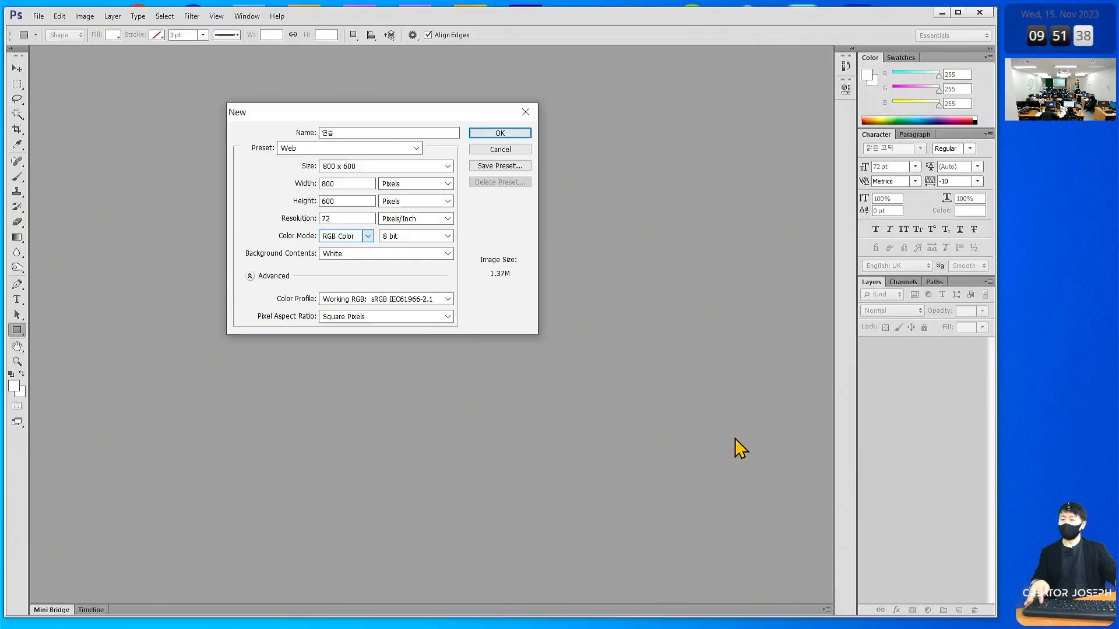
{"action": "left_click_drag", "start_coordinate": [622, 427], "coordinate": [741, 463]}
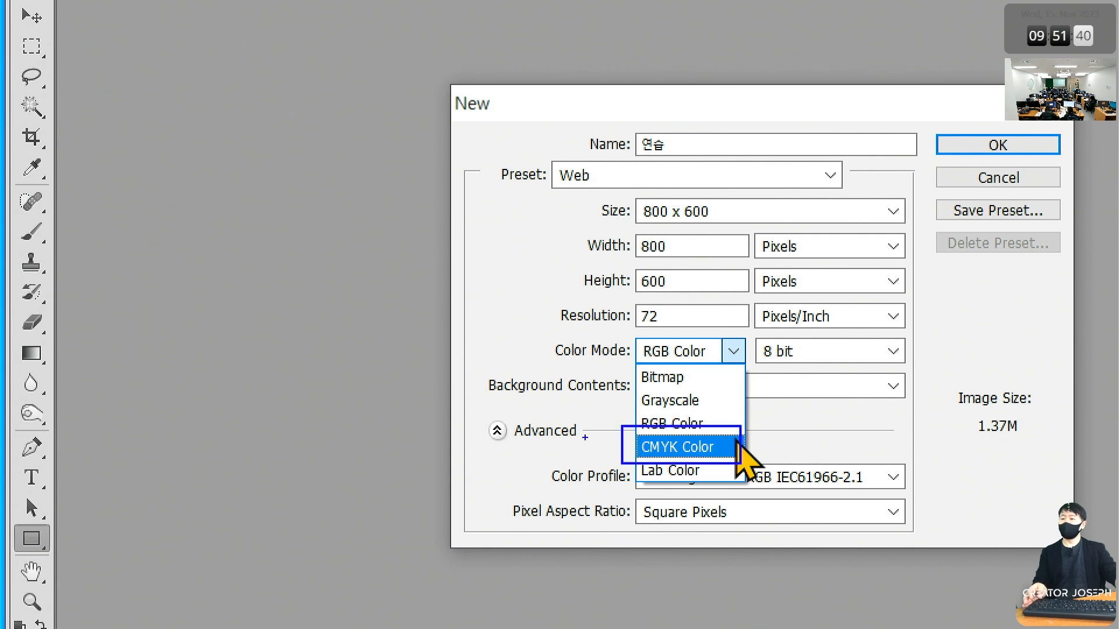
{"action": "left_click_drag", "start_coordinate": [589, 437], "coordinate": [606, 418]}
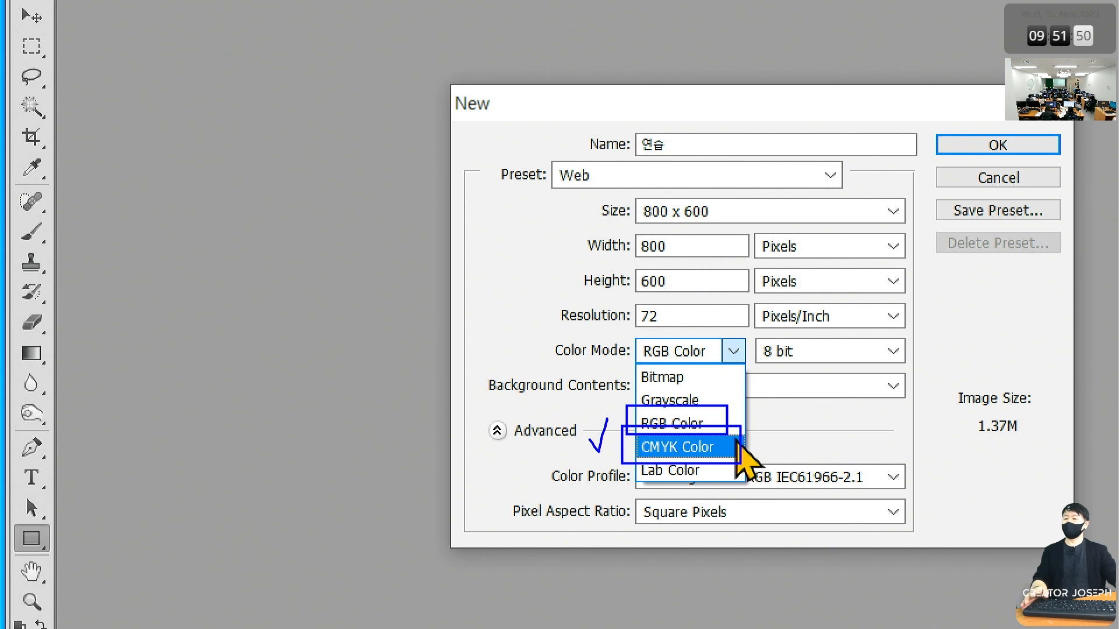
{"action": "key", "text": "Escape"}
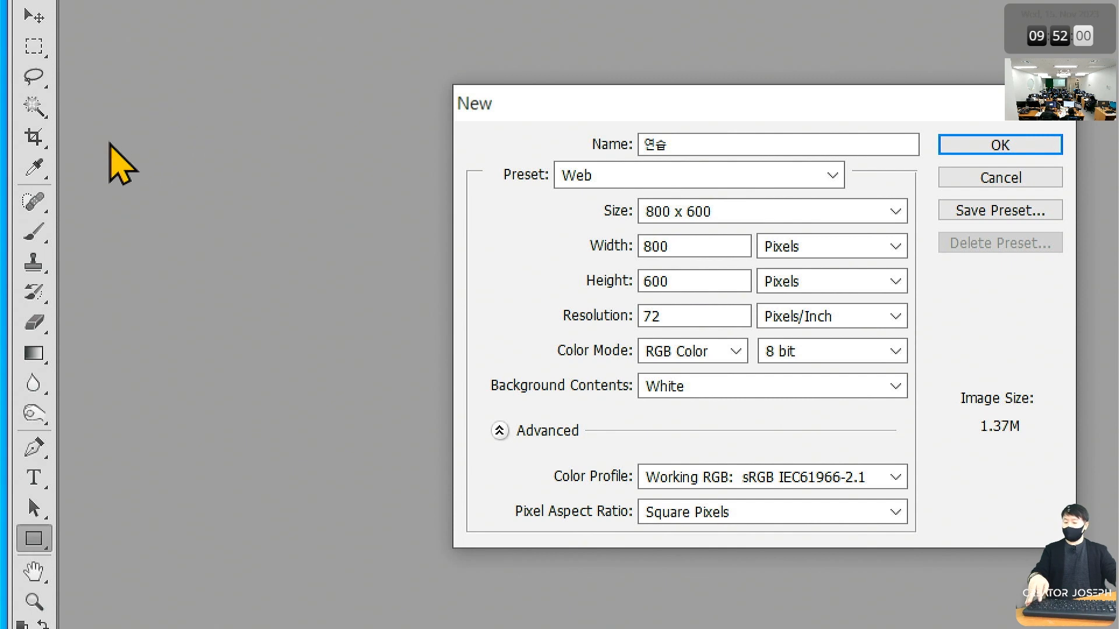
Start a new on-screen text note with the heading "CMYK" followed by a blank line
{"action": "key", "text": "t"}
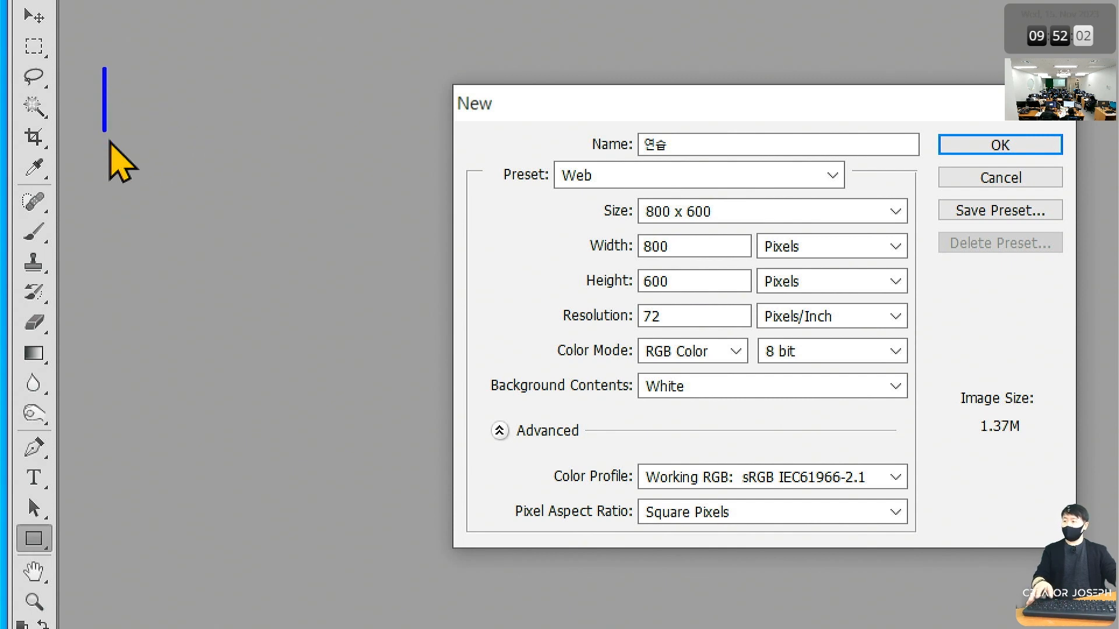
{"action": "type", "text": "C"}
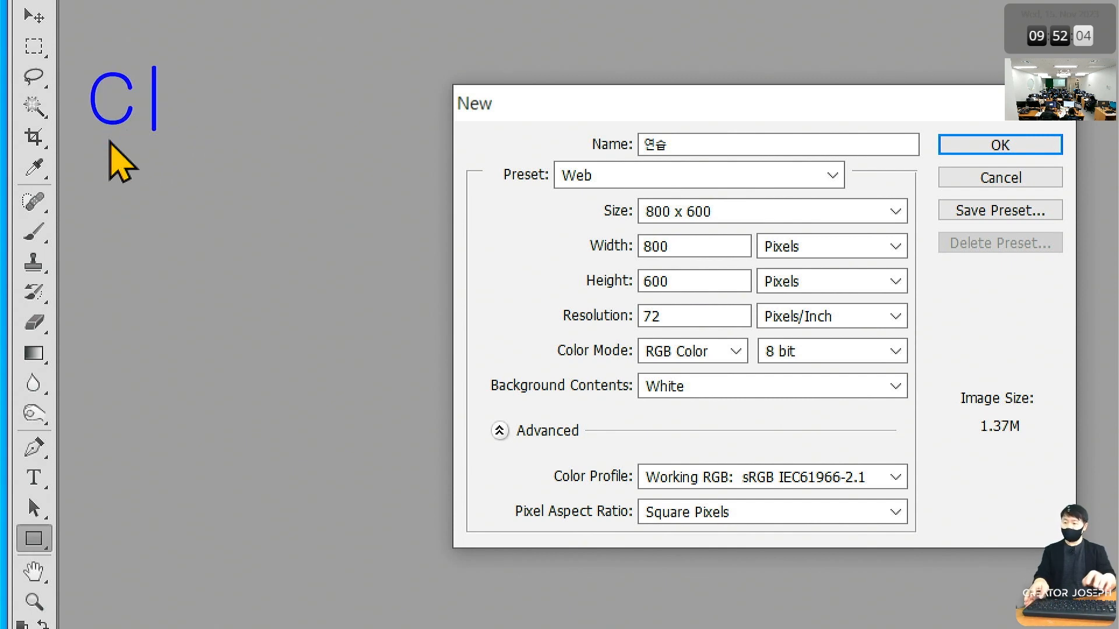
{"action": "type", "text": "MY"}
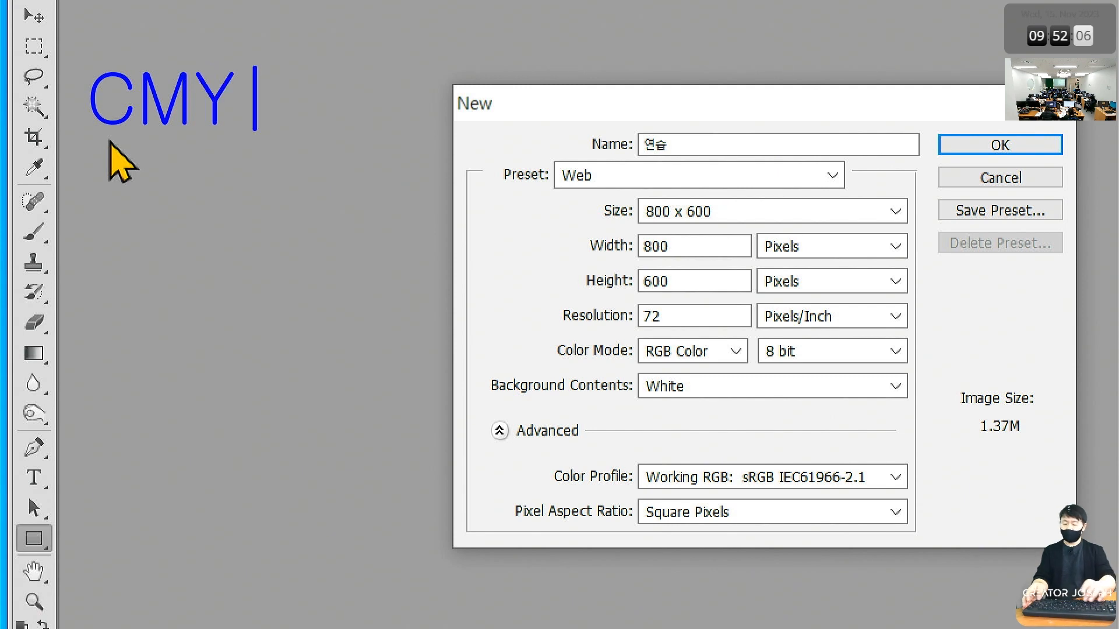
{"action": "type", "text": "K"}
{"action": "key", "text": "Return"}
{"action": "key", "text": "Return"}
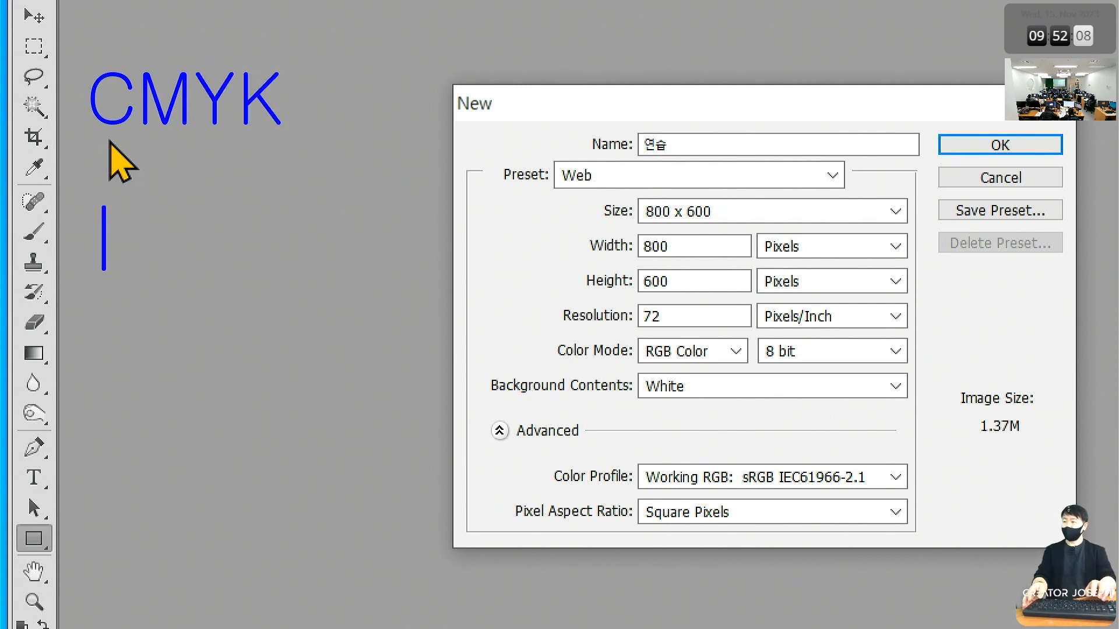
{"action": "key", "text": "BackSpace"}
{"action": "key", "text": "BackSpace"}
{"action": "key", "text": "BackSpace"}
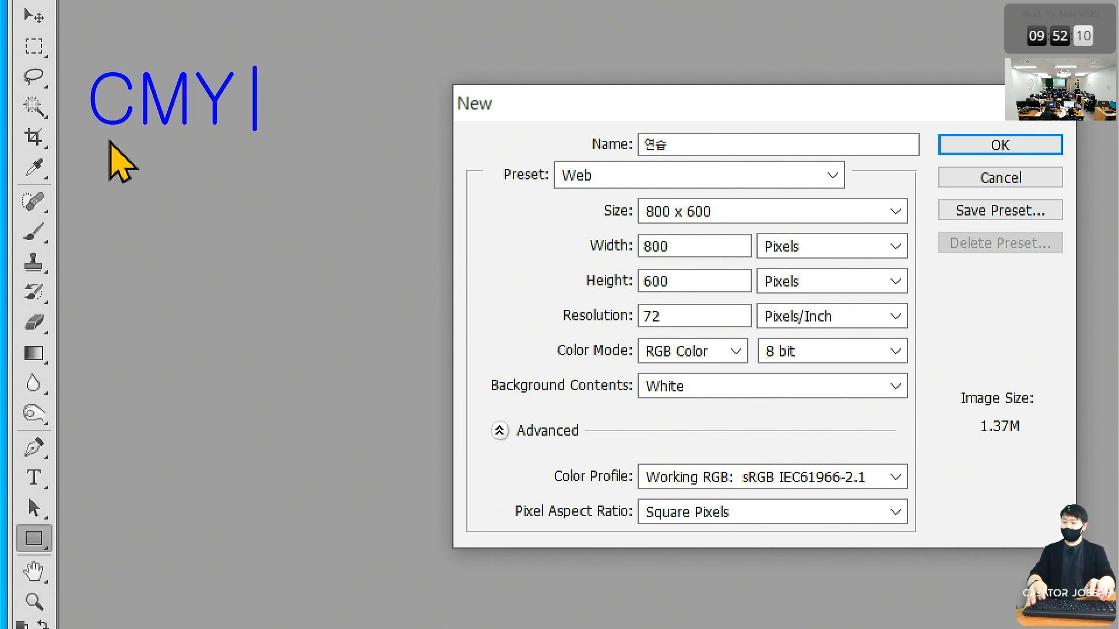
{"action": "type", "text": "K"}
{"action": "key", "text": "Return"}
{"action": "key", "text": "Return"}
Add the lines "RGB", "K" and "Black" under the CMYK heading, separated by blank lines
{"action": "type", "text": "RG"}
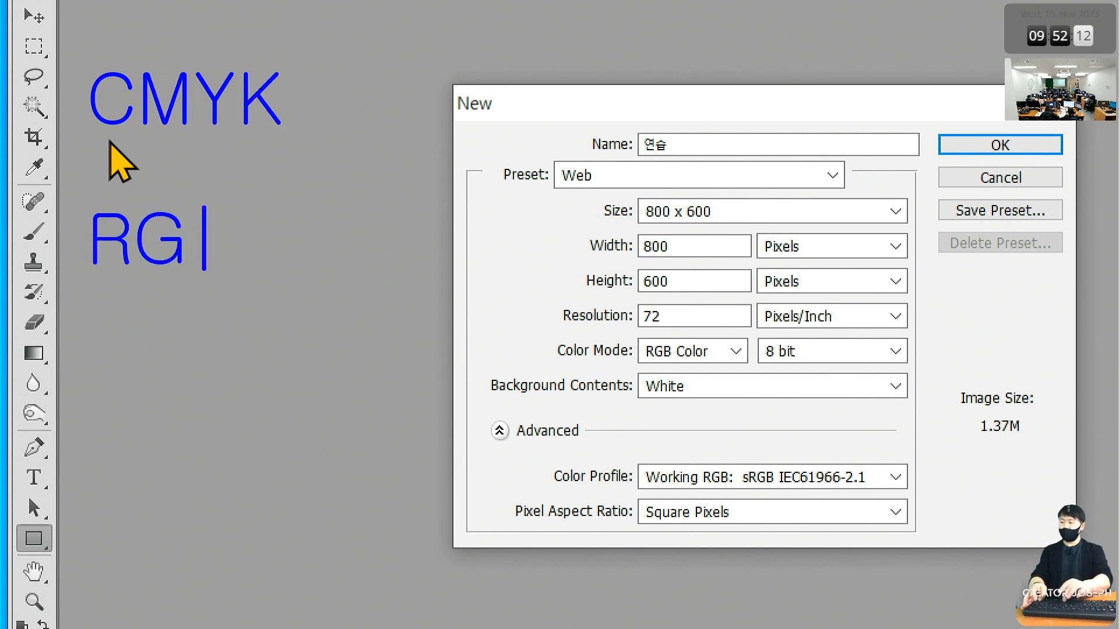
{"action": "type", "text": "B"}
{"action": "key", "text": "Return"}
{"action": "key", "text": "Return"}
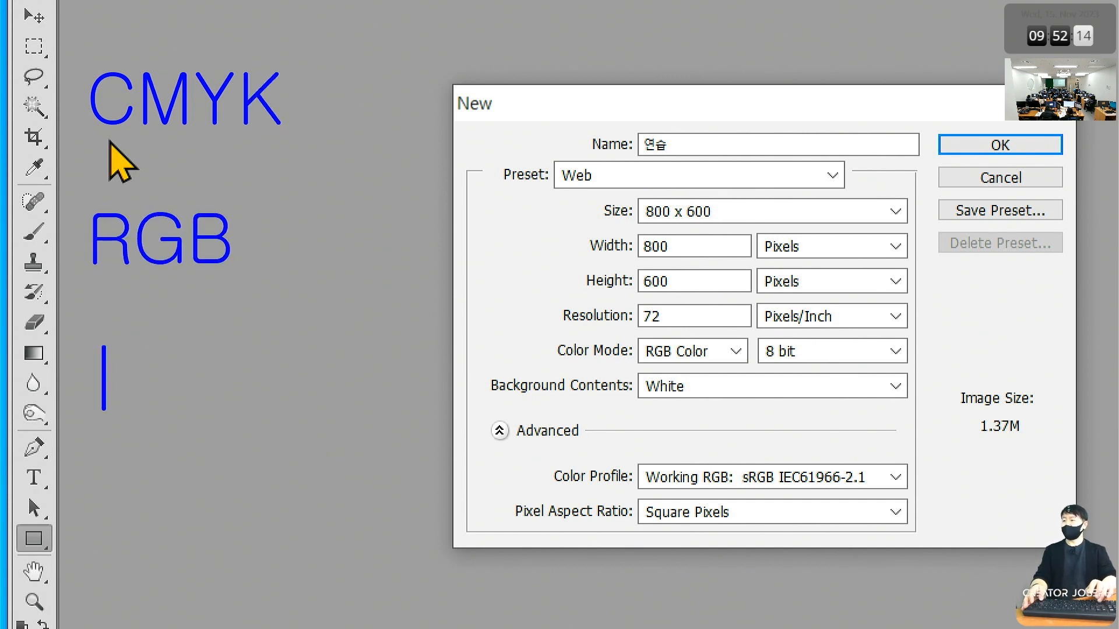
{"action": "type", "text": "K"}
{"action": "key", "text": "Return"}
{"action": "key", "text": "Return"}
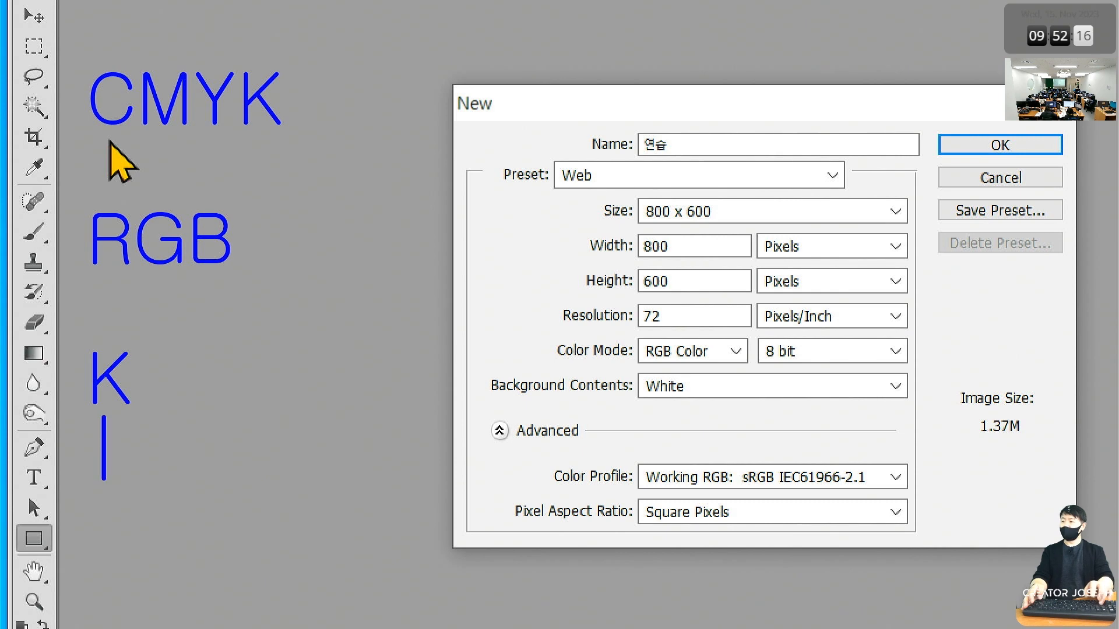
{"action": "type", "text": "B"}
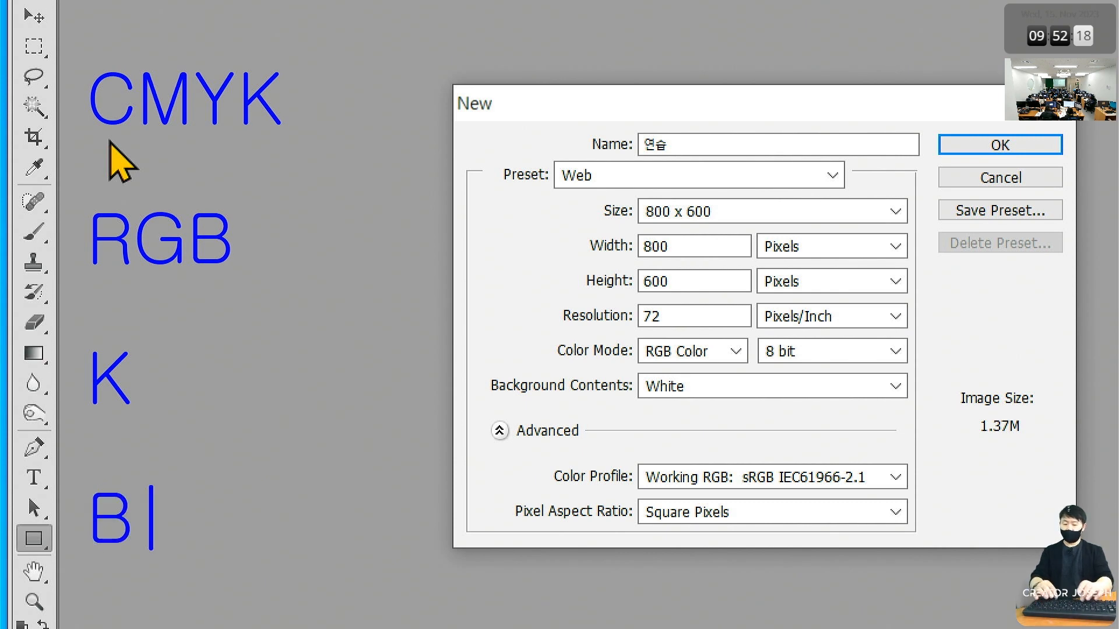
{"action": "type", "text": "la"}
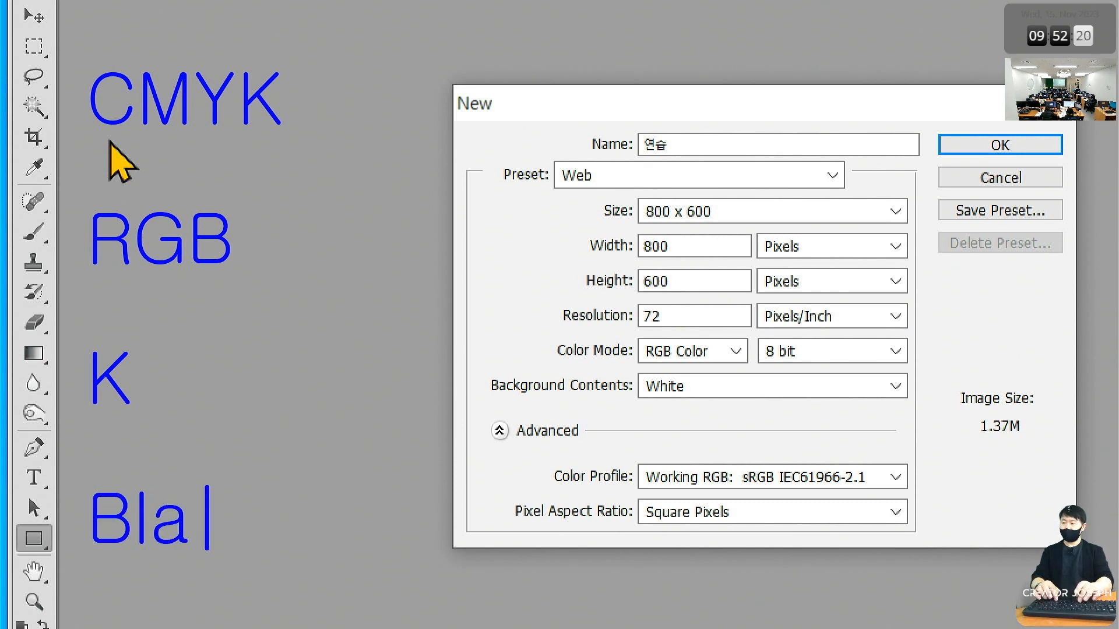
{"action": "type", "text": "ck"}
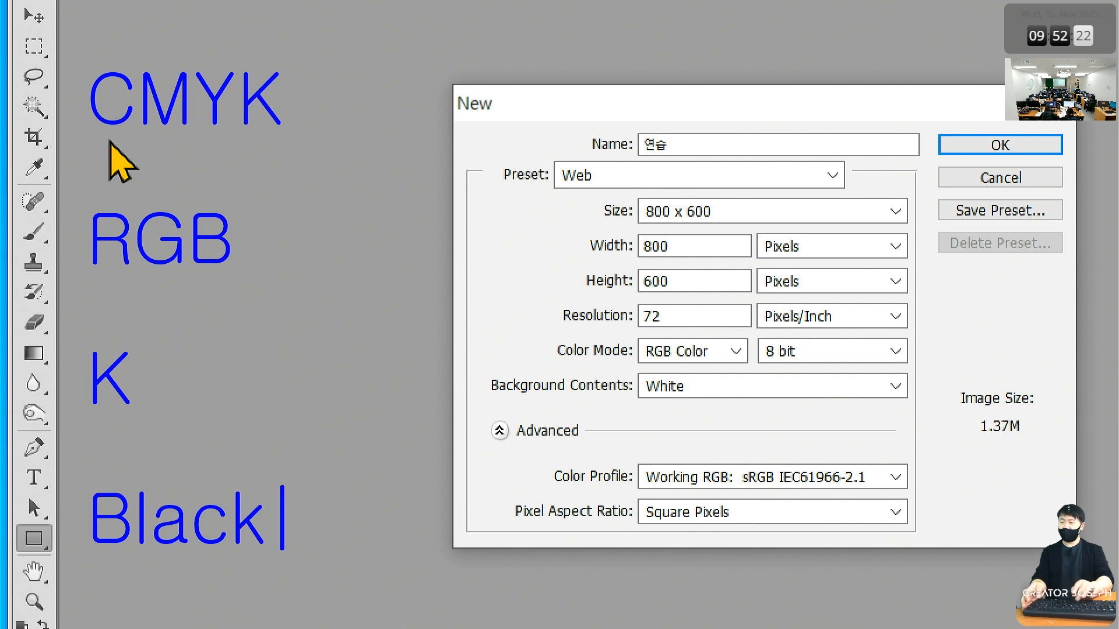
Annotate the note to link the k of Black to K and CMYK, and the boxed B of RGB to the B of Black
{"action": "left_click_drag", "start_coordinate": [204, 472], "coordinate": [284, 551]}
{"action": "mouse_move", "coordinate": [269, 502]}
{"action": "left_mouse_down"}
{"action": "mouse_move", "coordinate": [269, 484]}
{"action": "mouse_move", "coordinate": [147, 378]}
{"action": "mouse_move", "coordinate": [153, 388]}
{"action": "left_mouse_up"}
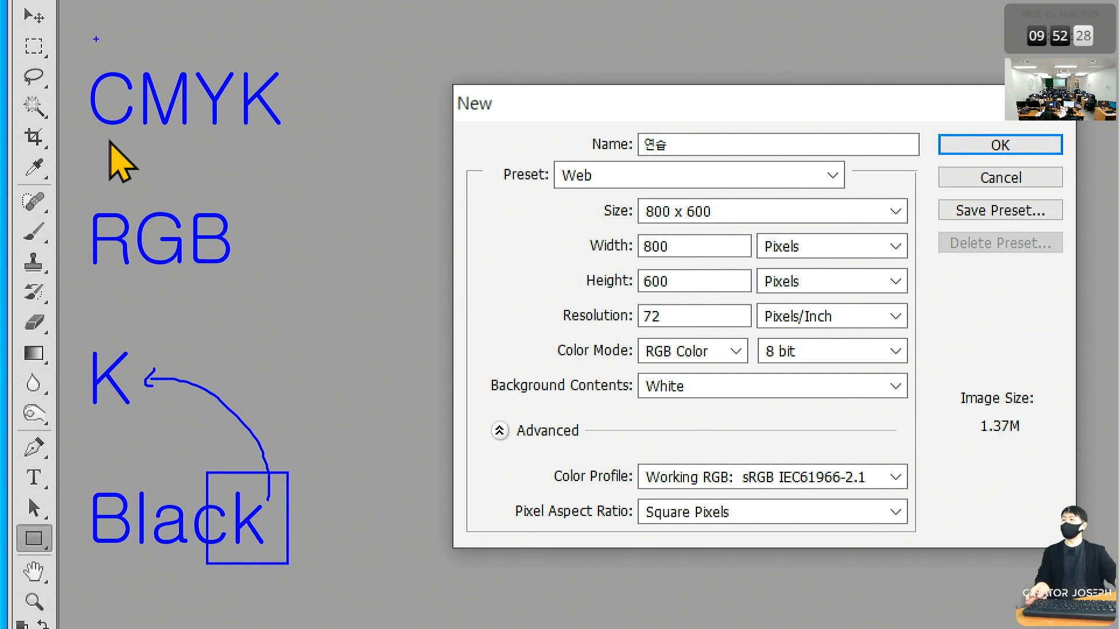
{"action": "mouse_move", "coordinate": [96, 40]}
{"action": "left_mouse_down"}
{"action": "mouse_move", "coordinate": [109, 61]}
{"action": "mouse_move", "coordinate": [208, 53]}
{"action": "mouse_move", "coordinate": [235, 31]}
{"action": "left_mouse_up"}
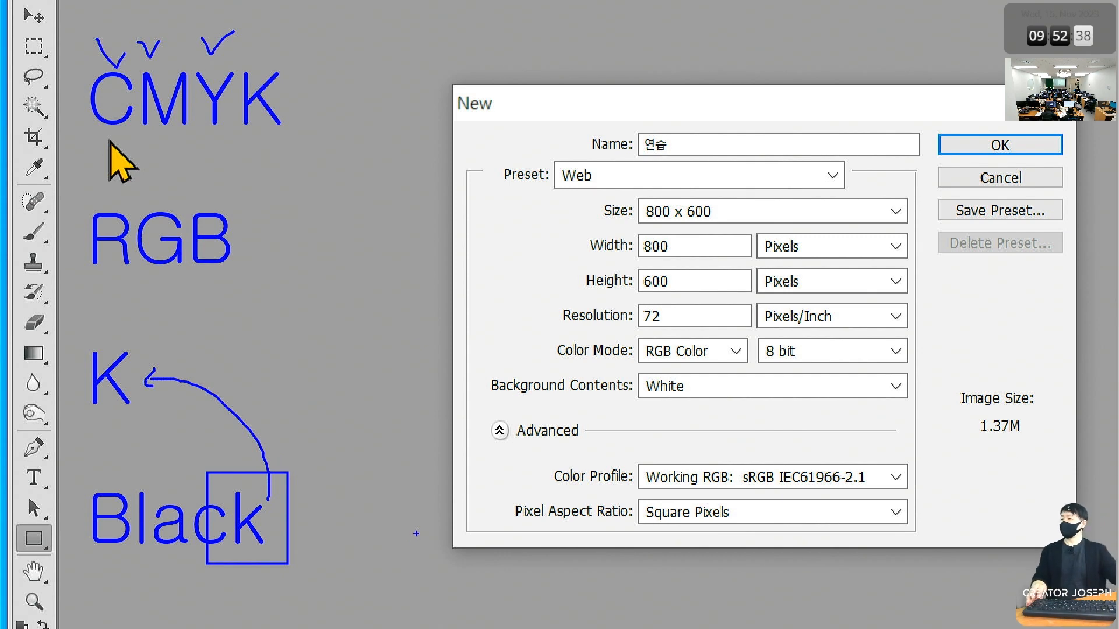
{"action": "mouse_move", "coordinate": [186, 204]}
{"action": "left_mouse_down"}
{"action": "mouse_move", "coordinate": [243, 288]}
{"action": "mouse_move", "coordinate": [130, 417]}
{"action": "mouse_move", "coordinate": [96, 494]}
{"action": "mouse_move", "coordinate": [100, 516]}
{"action": "left_mouse_up"}
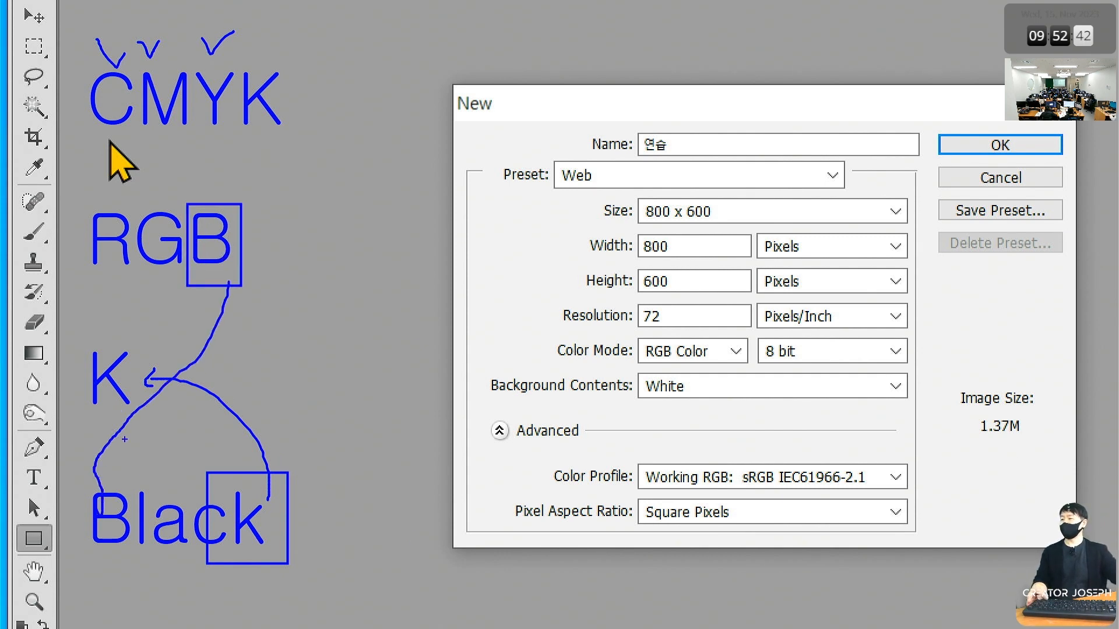
{"action": "mouse_move", "coordinate": [282, 488]}
{"action": "left_mouse_down"}
{"action": "mouse_move", "coordinate": [268, 471]}
{"action": "mouse_move", "coordinate": [213, 560]}
{"action": "mouse_move", "coordinate": [291, 523]}
{"action": "mouse_move", "coordinate": [308, 368]}
{"action": "mouse_move", "coordinate": [285, 133]}
{"action": "mouse_move", "coordinate": [271, 146]}
{"action": "mouse_move", "coordinate": [274, 170]}
{"action": "left_mouse_up"}
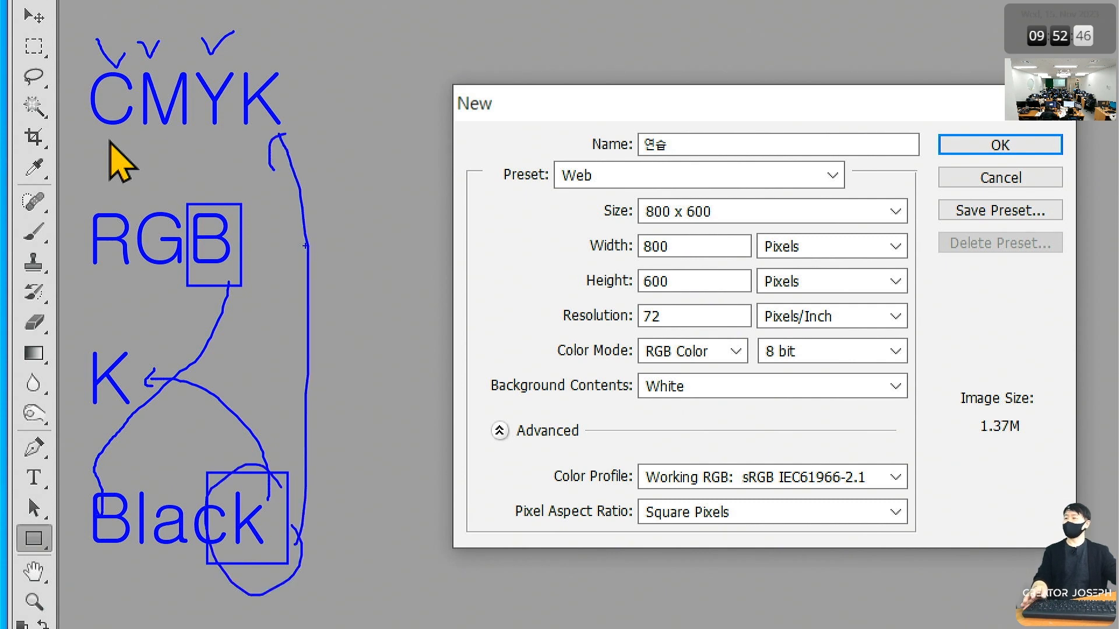
Box CMYK, circle its K, draw a line connecting CMYK with RGB, and clear all annotations
{"action": "mouse_move", "coordinate": [77, 48]}
{"action": "left_mouse_down"}
{"action": "mouse_move", "coordinate": [98, 73]}
{"action": "mouse_move", "coordinate": [232, 140]}
{"action": "mouse_move", "coordinate": [302, 146]}
{"action": "left_mouse_up"}
{"action": "mouse_move", "coordinate": [290, 123]}
{"action": "left_mouse_down"}
{"action": "mouse_move", "coordinate": [224, 102]}
{"action": "mouse_move", "coordinate": [300, 60]}
{"action": "mouse_move", "coordinate": [311, 117]}
{"action": "left_mouse_up"}
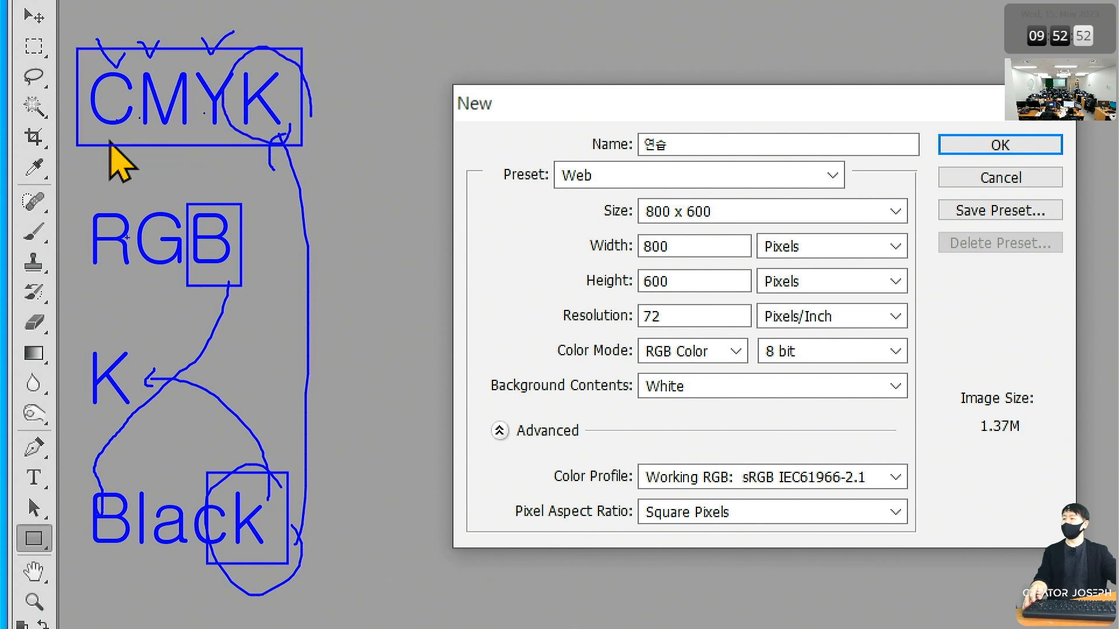
{"action": "left_click_drag", "start_coordinate": [103, 262], "coordinate": [113, 262]}
{"action": "mouse_move", "coordinate": [317, 58]}
{"action": "left_mouse_down"}
{"action": "mouse_move", "coordinate": [399, 175]}
{"action": "mouse_move", "coordinate": [398, 215]}
{"action": "mouse_move", "coordinate": [267, 238]}
{"action": "left_mouse_up"}
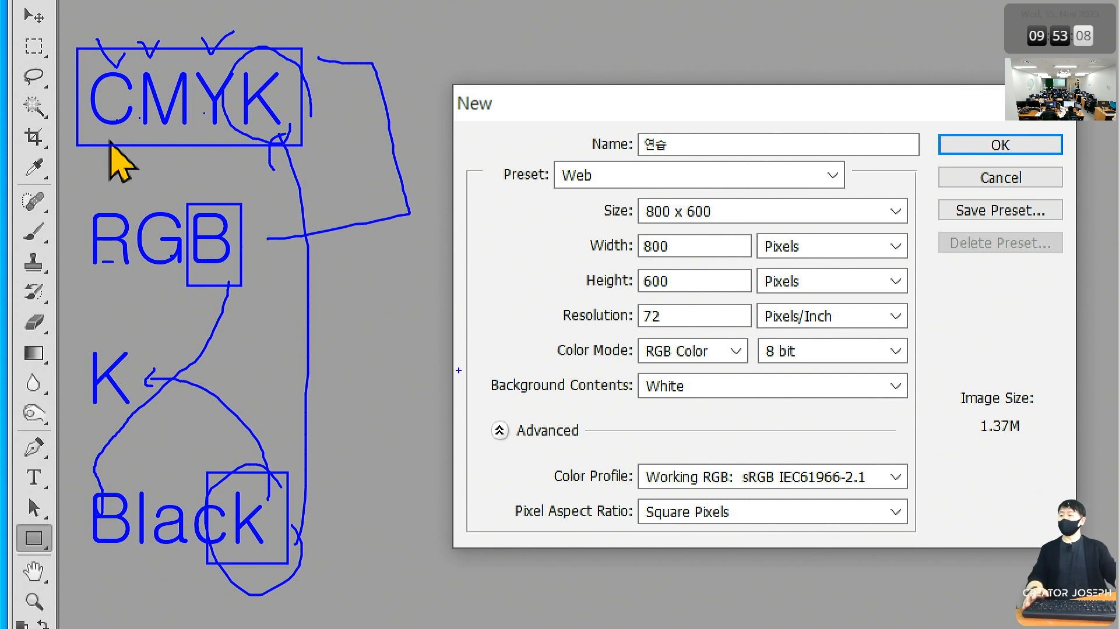
{"action": "key", "text": "Escape"}
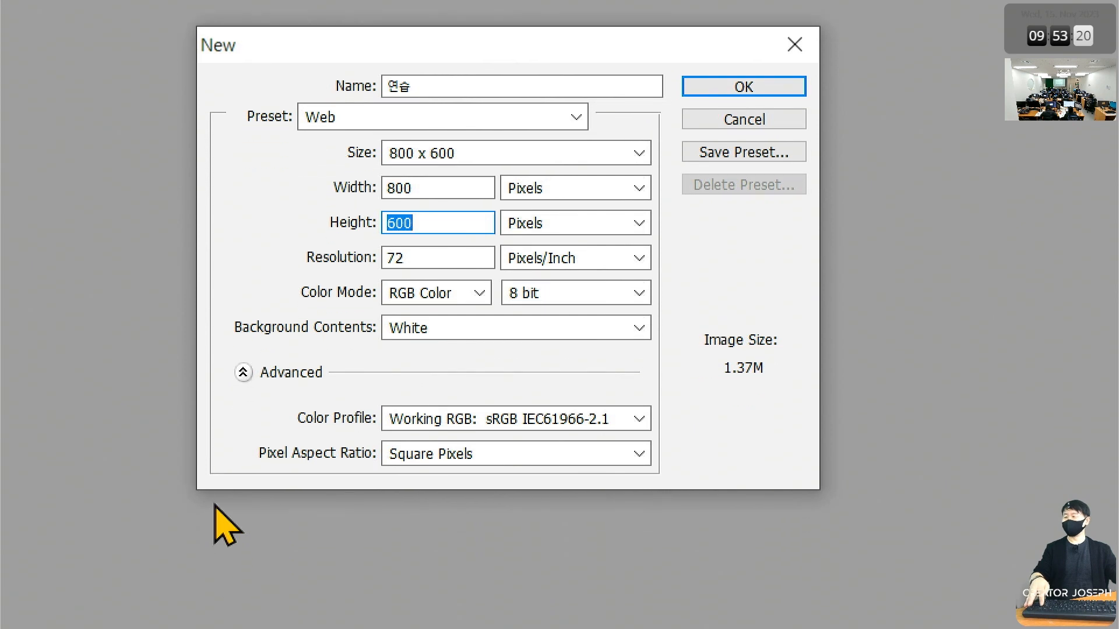
Draw boxes around the Color Profile row, RGB Color, the sRGB profile text and the Web preset, with an arrow from Web toward the profile
{"action": "mouse_move", "coordinate": [264, 387]}
{"action": "left_mouse_down"}
{"action": "mouse_move", "coordinate": [475, 425]}
{"action": "mouse_move", "coordinate": [680, 442]}
{"action": "left_mouse_up"}
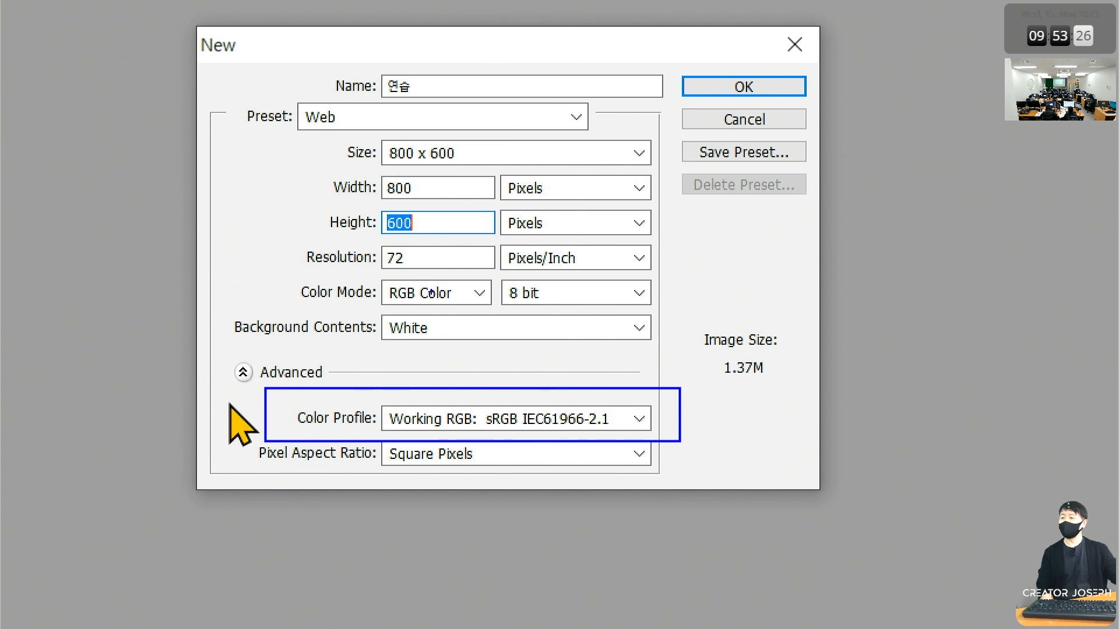
{"action": "left_click_drag", "start_coordinate": [369, 274], "coordinate": [475, 309]}
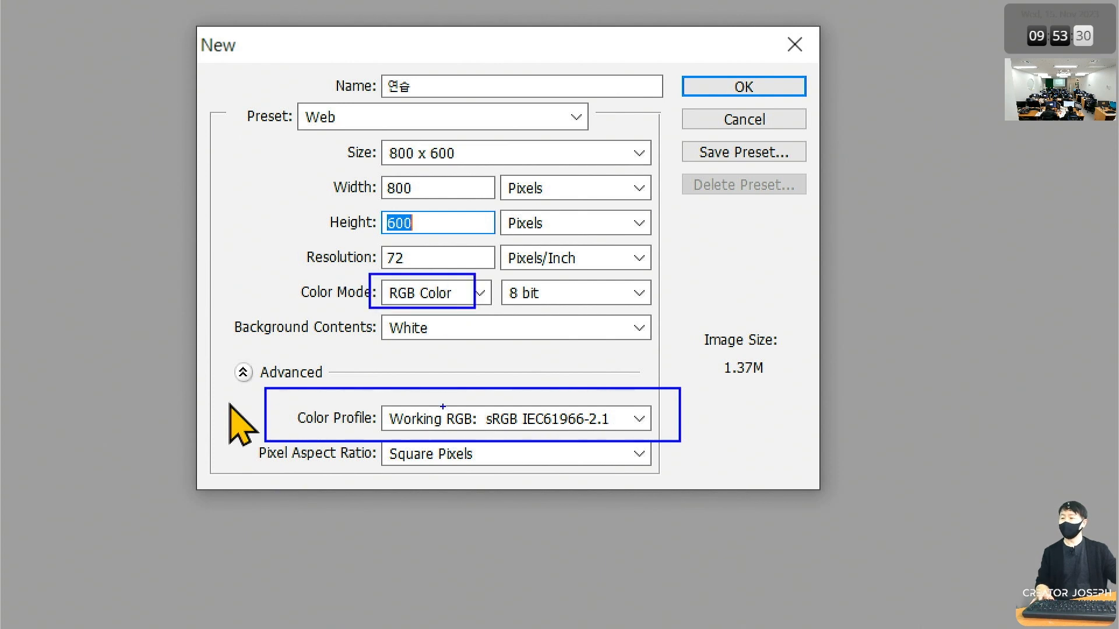
{"action": "mouse_move", "coordinate": [443, 406]}
{"action": "left_mouse_down"}
{"action": "mouse_move", "coordinate": [486, 431]}
{"action": "mouse_move", "coordinate": [518, 430]}
{"action": "left_mouse_up"}
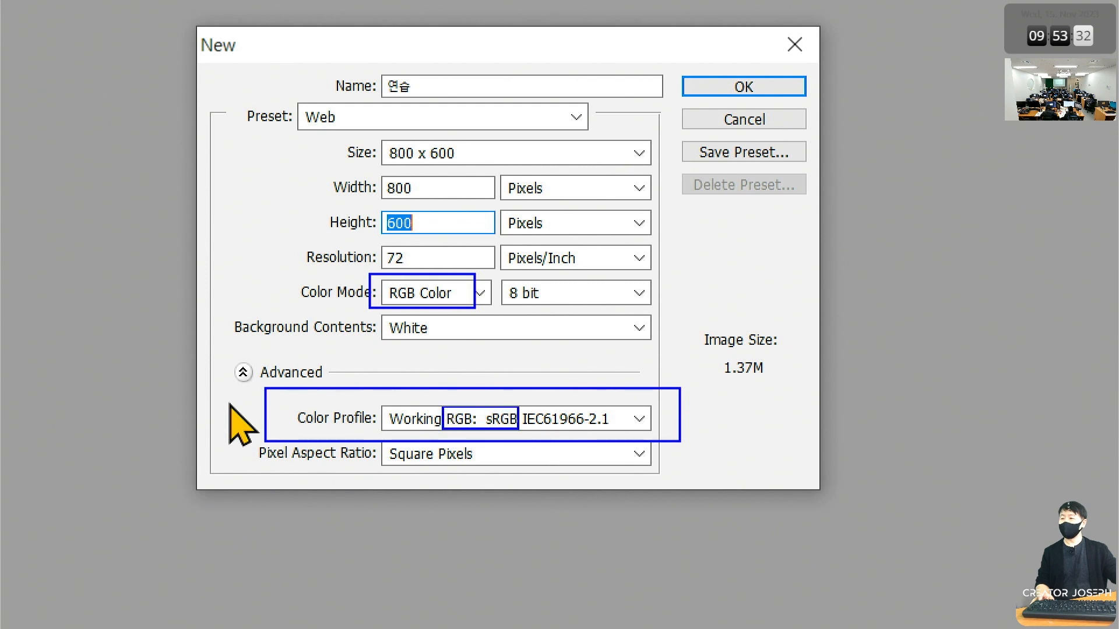
{"action": "left_click_drag", "start_coordinate": [442, 407], "coordinate": [521, 431]}
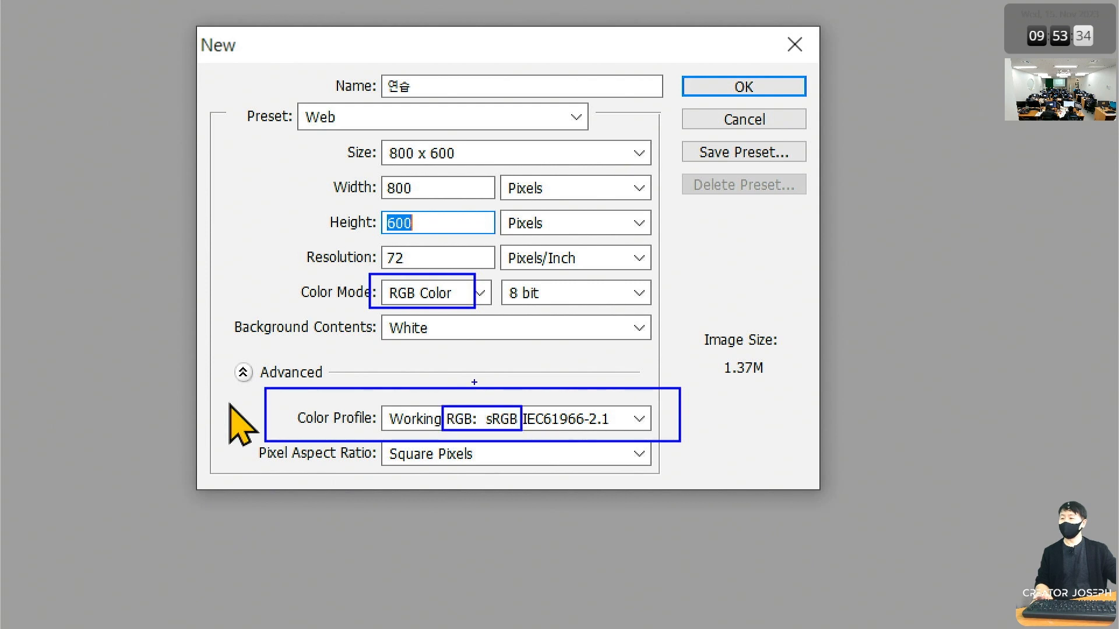
{"action": "mouse_move", "coordinate": [286, 86]}
{"action": "left_mouse_down"}
{"action": "mouse_move", "coordinate": [338, 124]}
{"action": "mouse_move", "coordinate": [315, 197]}
{"action": "mouse_move", "coordinate": [385, 359]}
{"action": "left_mouse_up"}
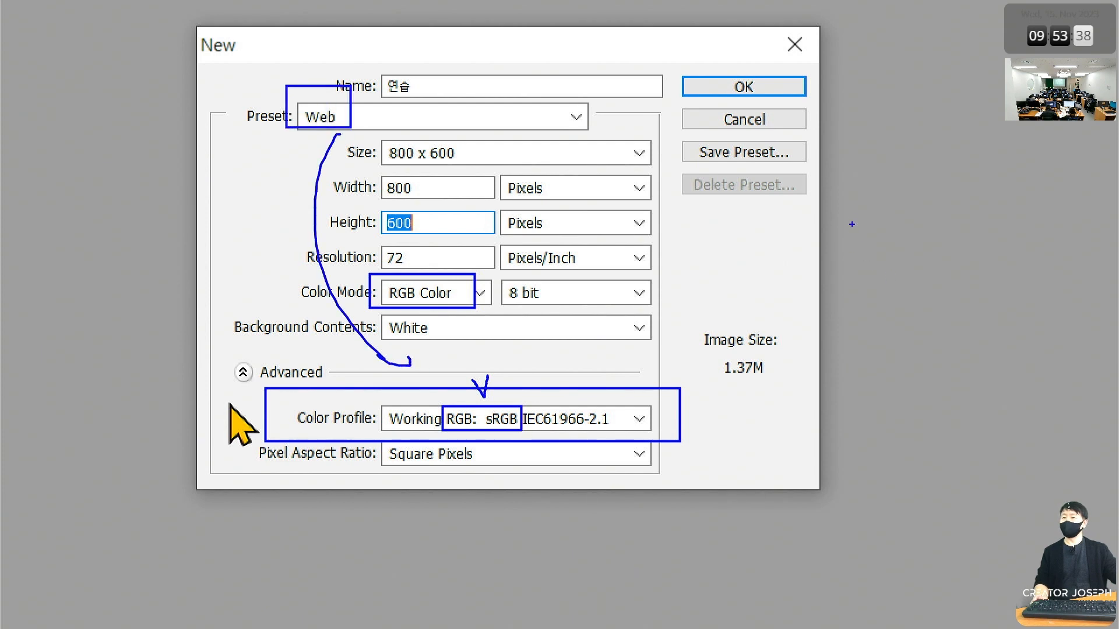
Handwrite "Super" beside the New dialog, draw a large circle below it, and clear all annotations
{"action": "mouse_move", "coordinate": [854, 216]}
{"action": "left_mouse_down"}
{"action": "mouse_move", "coordinate": [805, 290]}
{"action": "mouse_move", "coordinate": [864, 257]}
{"action": "mouse_move", "coordinate": [876, 309]}
{"action": "mouse_move", "coordinate": [929, 287]}
{"action": "left_mouse_up"}
{"action": "left_click_drag", "start_coordinate": [950, 272], "coordinate": [984, 254]}
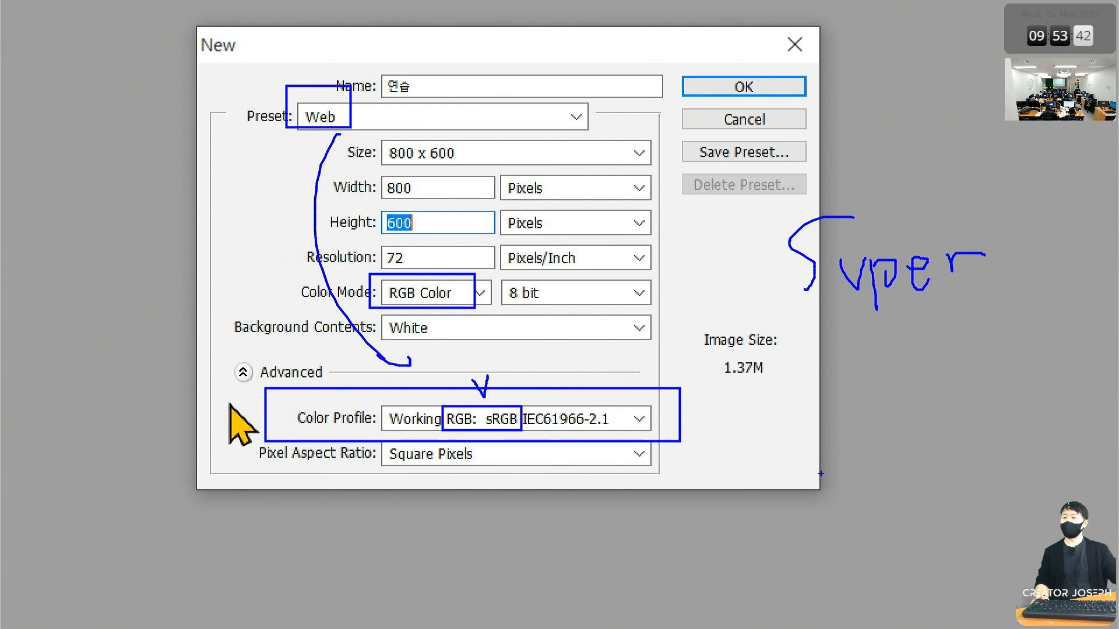
{"action": "mouse_move", "coordinate": [913, 540]}
{"action": "left_mouse_down"}
{"action": "mouse_move", "coordinate": [812, 521]}
{"action": "mouse_move", "coordinate": [982, 520]}
{"action": "mouse_move", "coordinate": [948, 571]}
{"action": "left_mouse_up"}
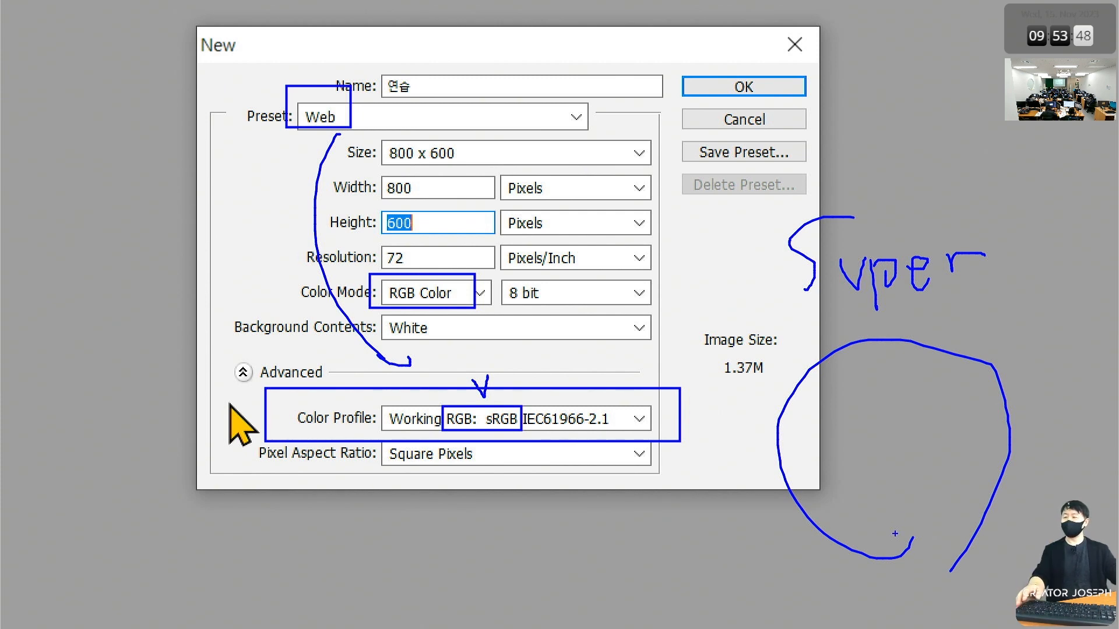
{"action": "key", "text": "Escape"}
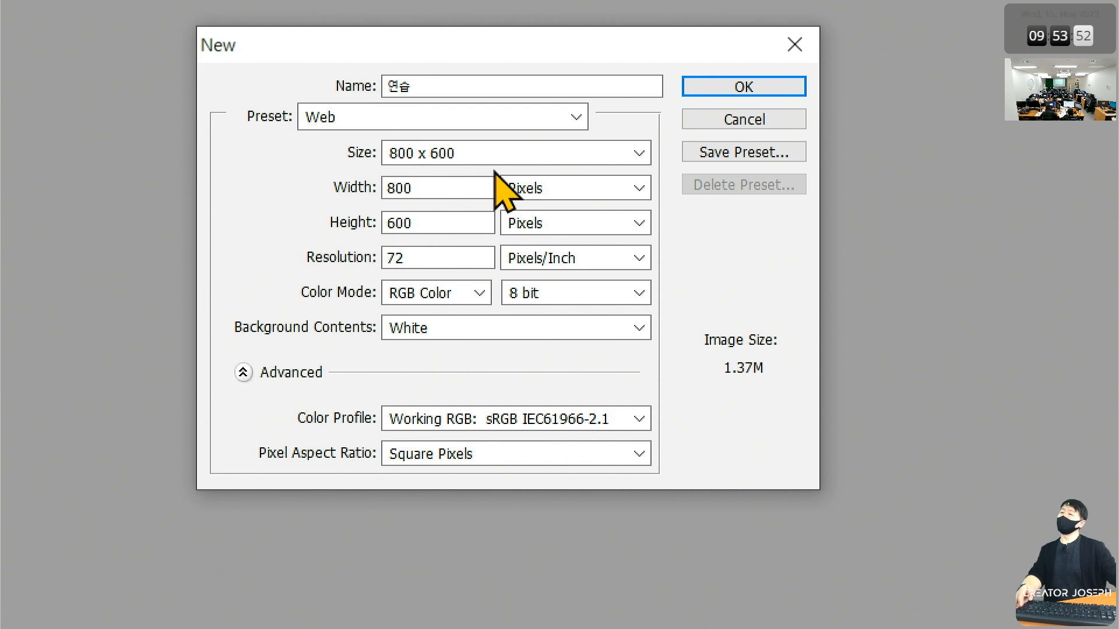
Switch the document preset to International Paper for comparison and set it back to Web
{"action": "left_click", "coordinate": [574, 121]}
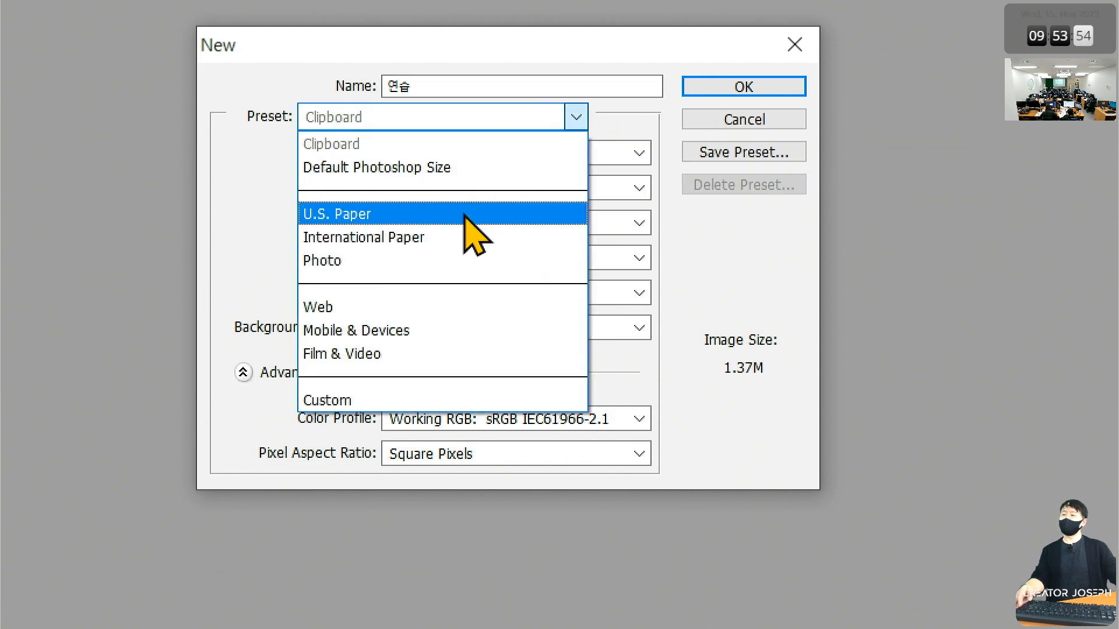
{"action": "left_click", "coordinate": [470, 240]}
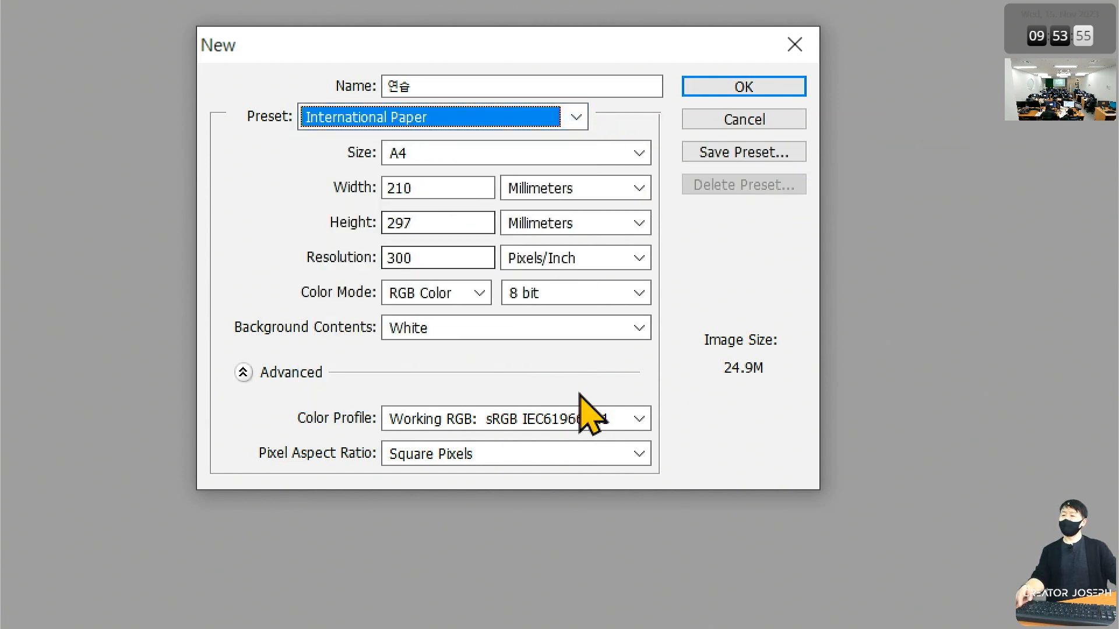
{"action": "left_click", "coordinate": [577, 120]}
{"action": "left_click", "coordinate": [412, 311]}
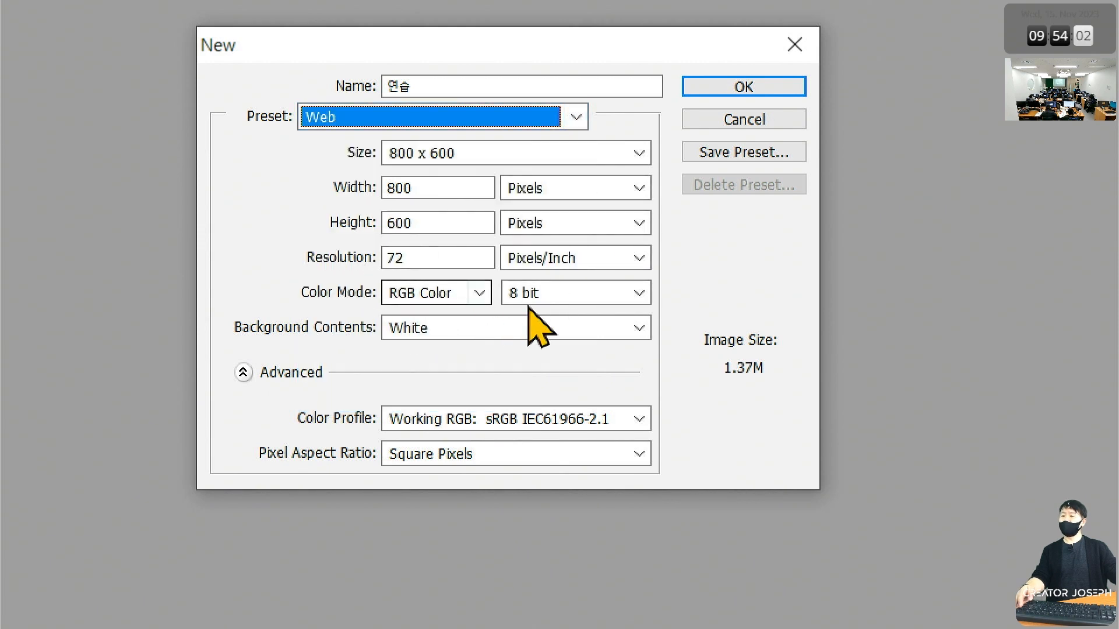
Pick 8 bit depth for the new document and set its size to 966 pixels wide by 300 pixels high
{"action": "left_click", "coordinate": [639, 293]}
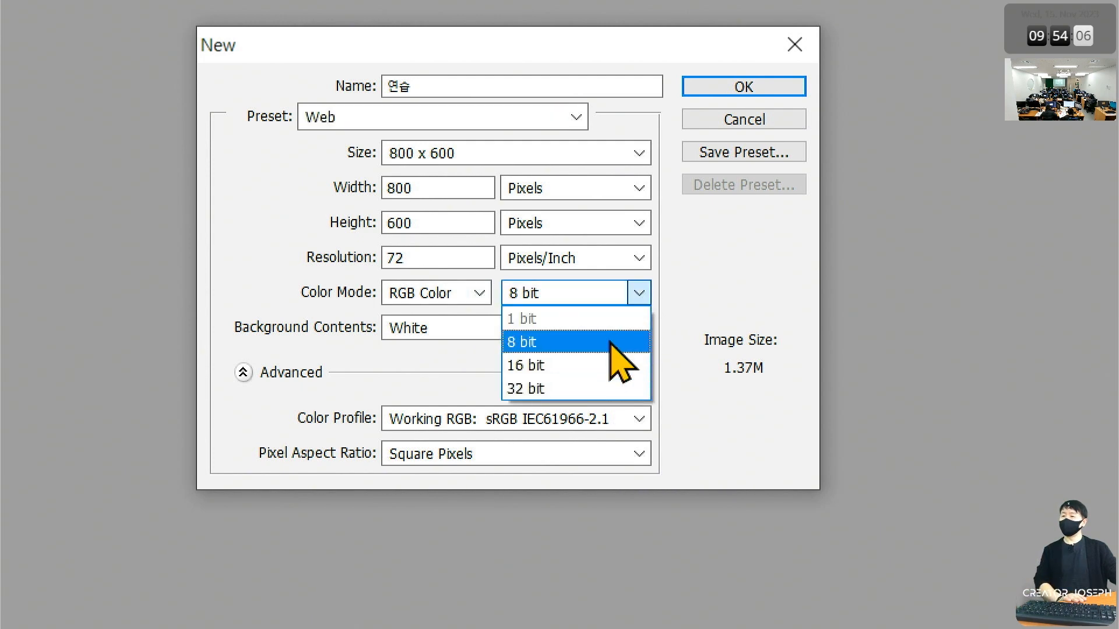
{"action": "left_click", "coordinate": [610, 343]}
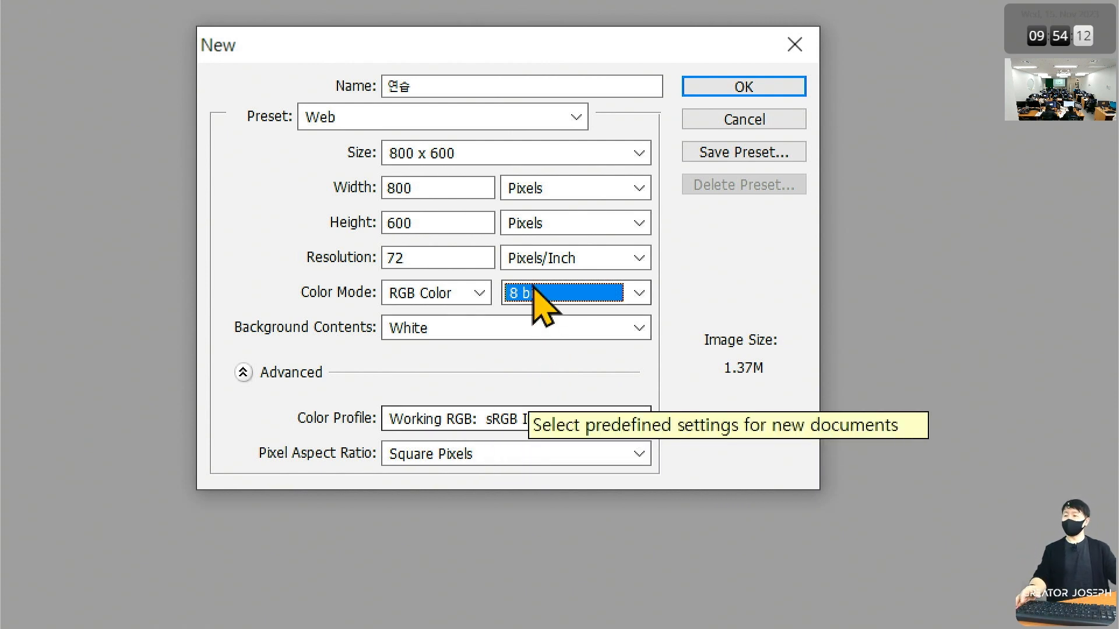
{"action": "left_click_drag", "start_coordinate": [379, 50], "coordinate": [390, 87]}
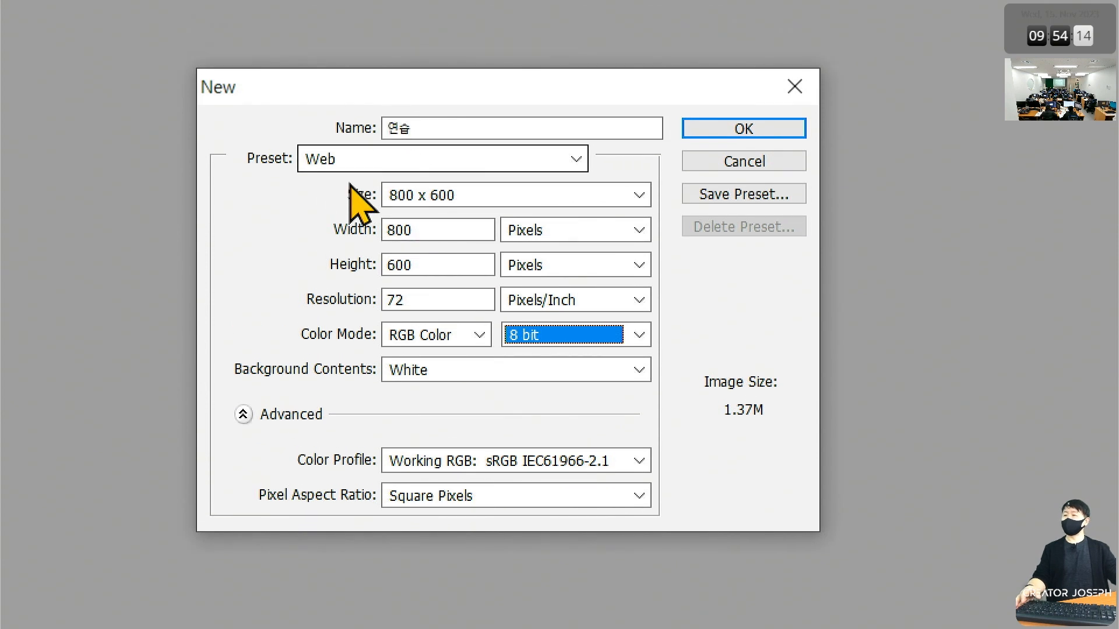
{"action": "double_click", "coordinate": [419, 231]}
{"action": "type", "text": "96"}
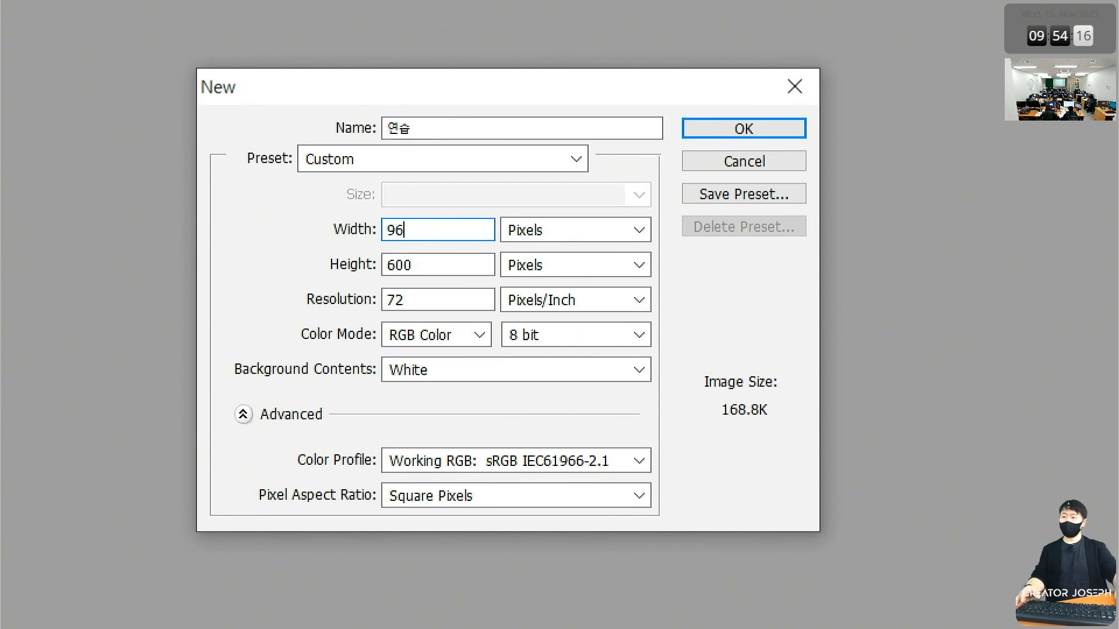
{"action": "type", "text": "6"}
{"action": "double_click", "coordinate": [457, 261]}
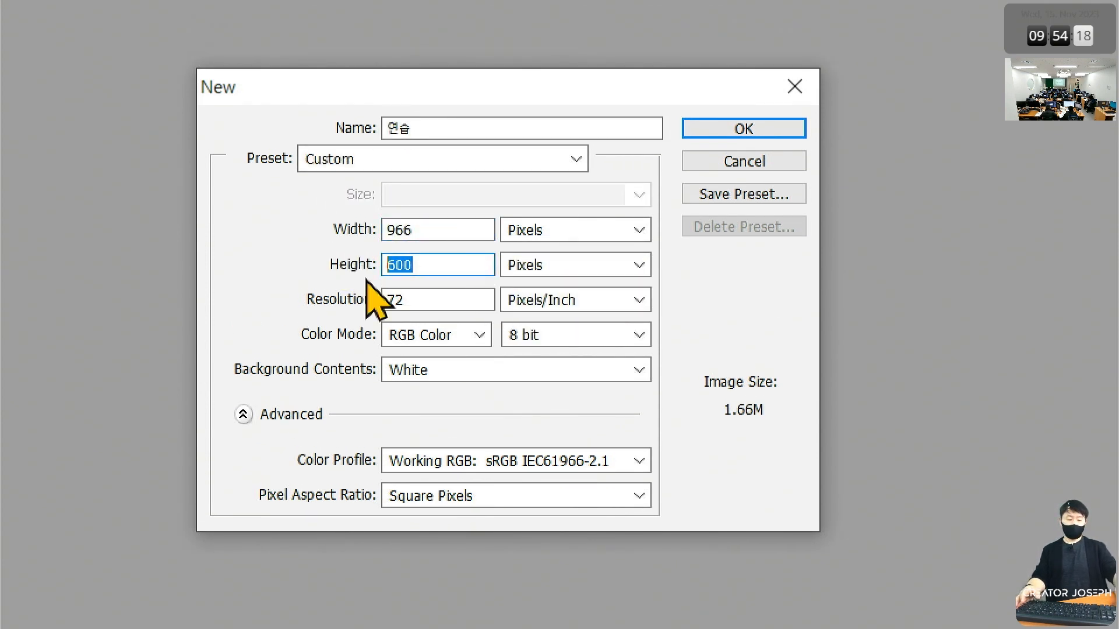
{"action": "type", "text": "300"}
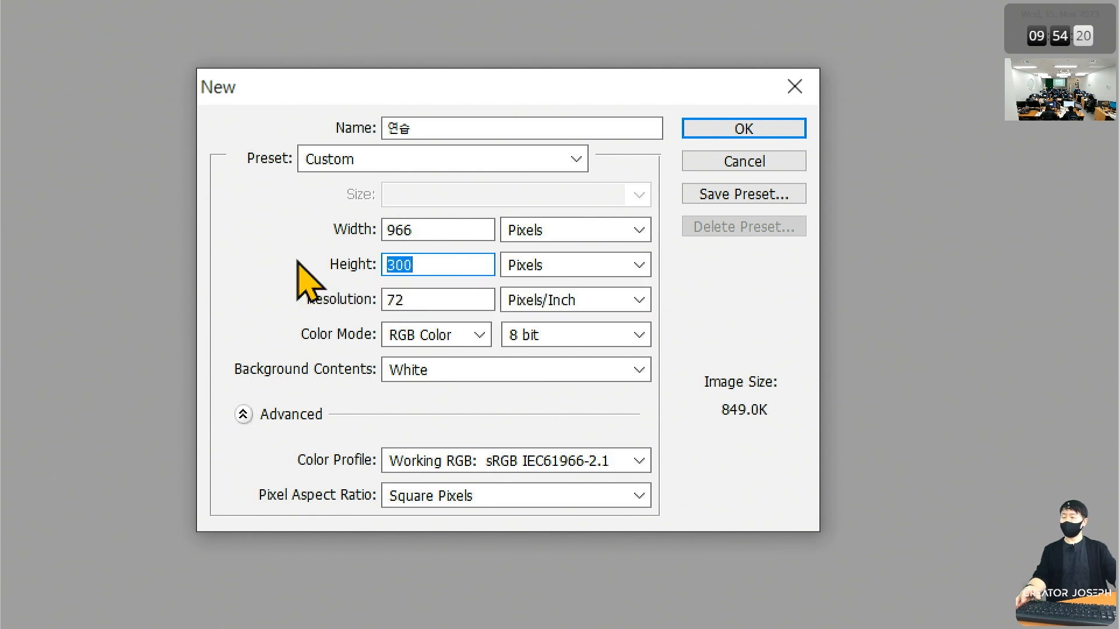
Box the Custom preset and the Width and Height fields, draw crossing arrows over the remaining settings, and clear all annotations
{"action": "left_click_drag", "start_coordinate": [276, 135], "coordinate": [382, 180]}
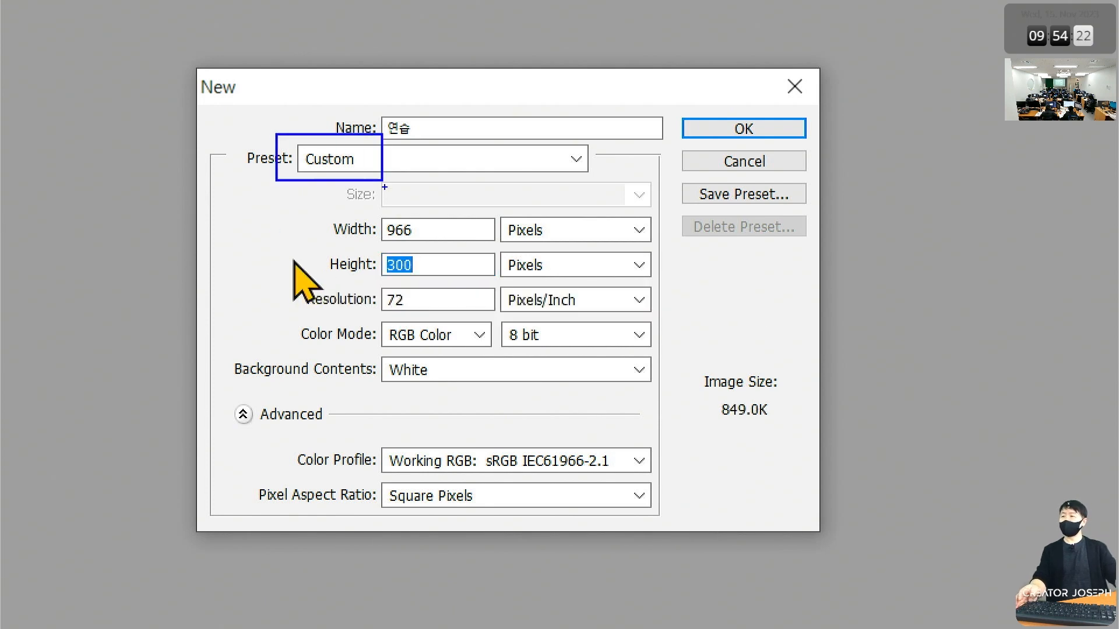
{"action": "mouse_move", "coordinate": [326, 208]}
{"action": "left_mouse_down"}
{"action": "mouse_move", "coordinate": [362, 239]}
{"action": "mouse_move", "coordinate": [487, 291]}
{"action": "left_mouse_up"}
{"action": "left_click_drag", "start_coordinate": [579, 238], "coordinate": [521, 361]}
{"action": "left_click_drag", "start_coordinate": [526, 240], "coordinate": [595, 324]}
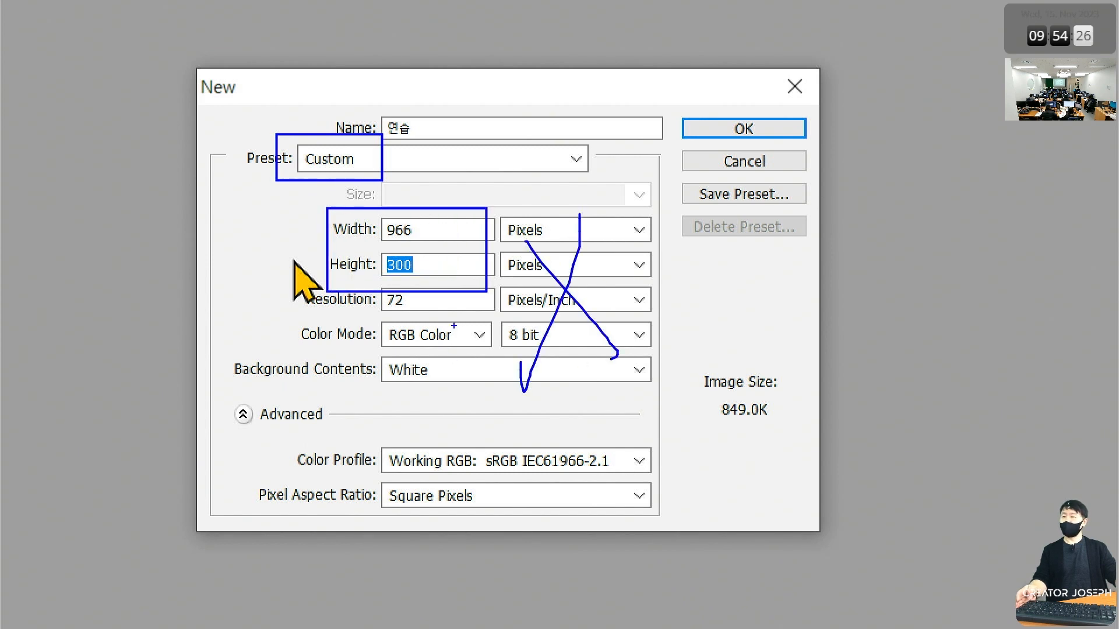
{"action": "left_click_drag", "start_coordinate": [454, 325], "coordinate": [428, 443]}
{"action": "left_click_drag", "start_coordinate": [426, 312], "coordinate": [553, 443]}
{"action": "mouse_move", "coordinate": [630, 377]}
{"action": "left_mouse_down"}
{"action": "mouse_move", "coordinate": [596, 458]}
{"action": "mouse_move", "coordinate": [551, 519]}
{"action": "left_mouse_up"}
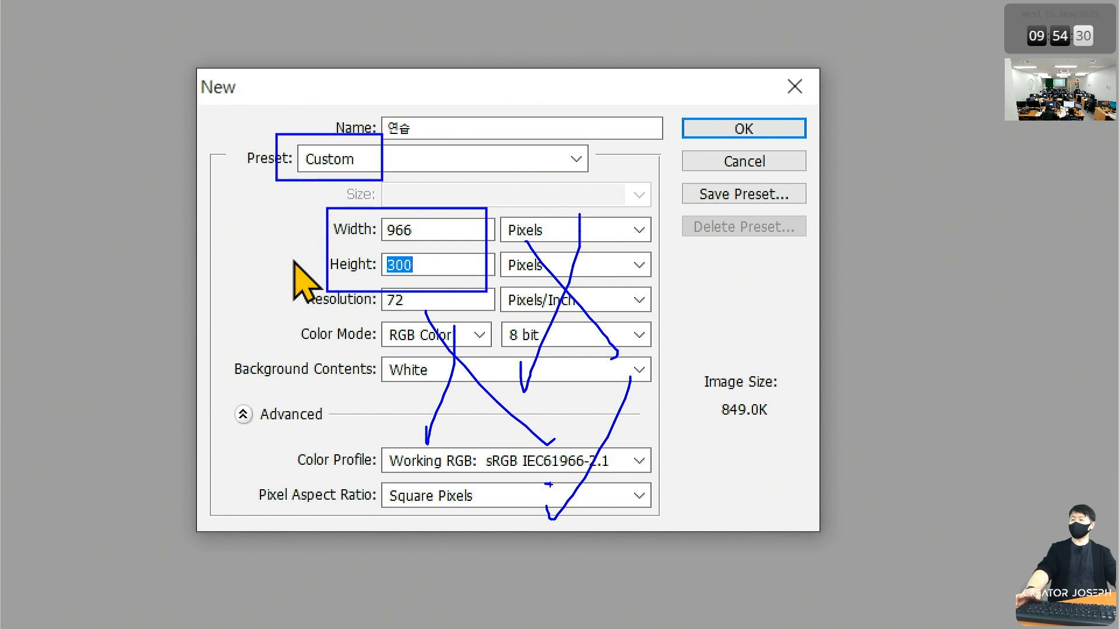
{"action": "key", "text": "Escape"}
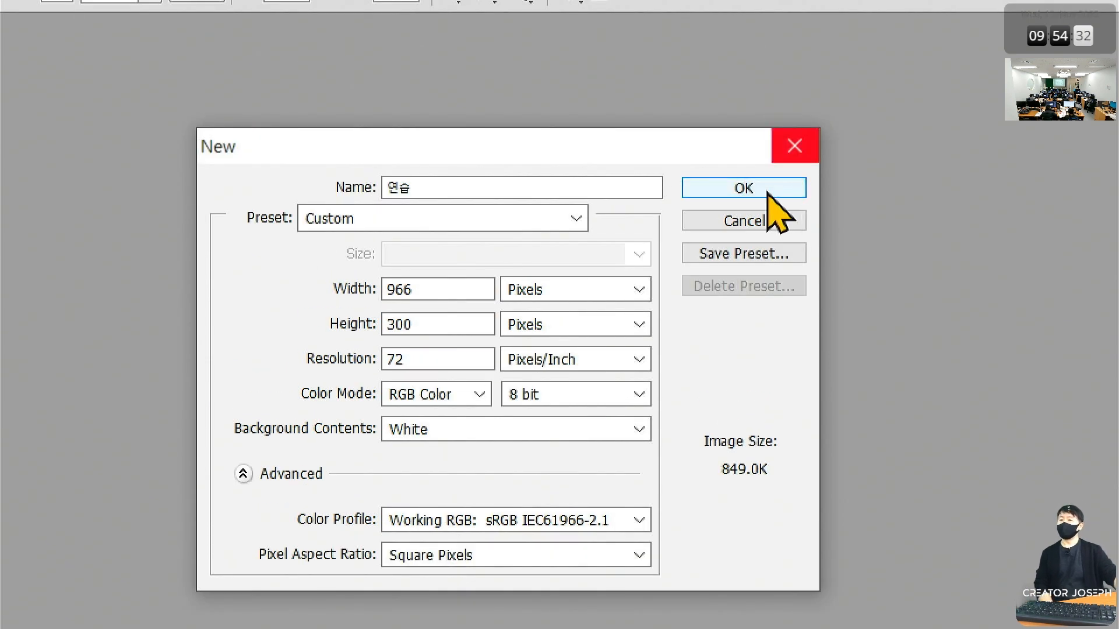
Create the 연습 canvas with the current settings and activate the Move tool
{"action": "left_click", "coordinate": [768, 195]}
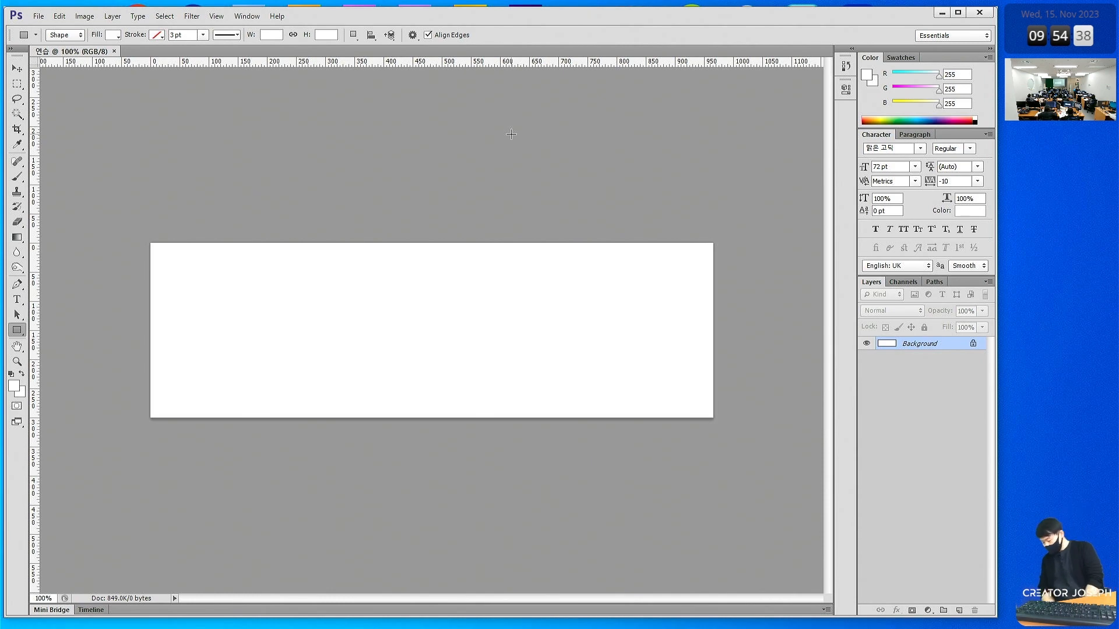
{"action": "key", "text": "v"}
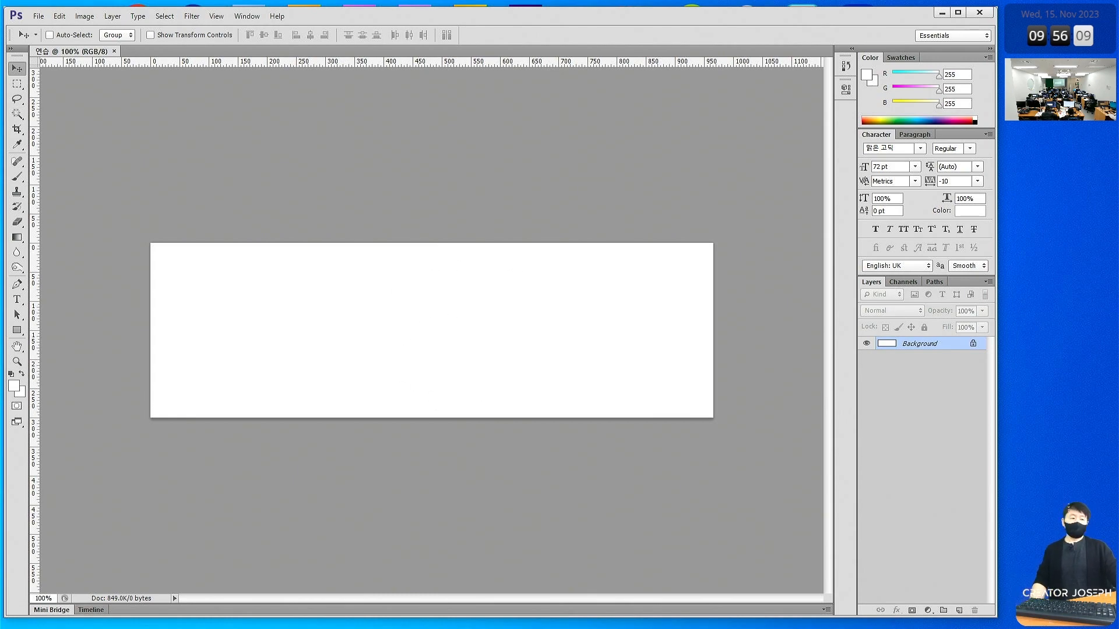
Switch to the Notepad lesson plan and highlight the layer creation and management entry, then the solid background entry
{"action": "key", "text": "alt+Tab"}
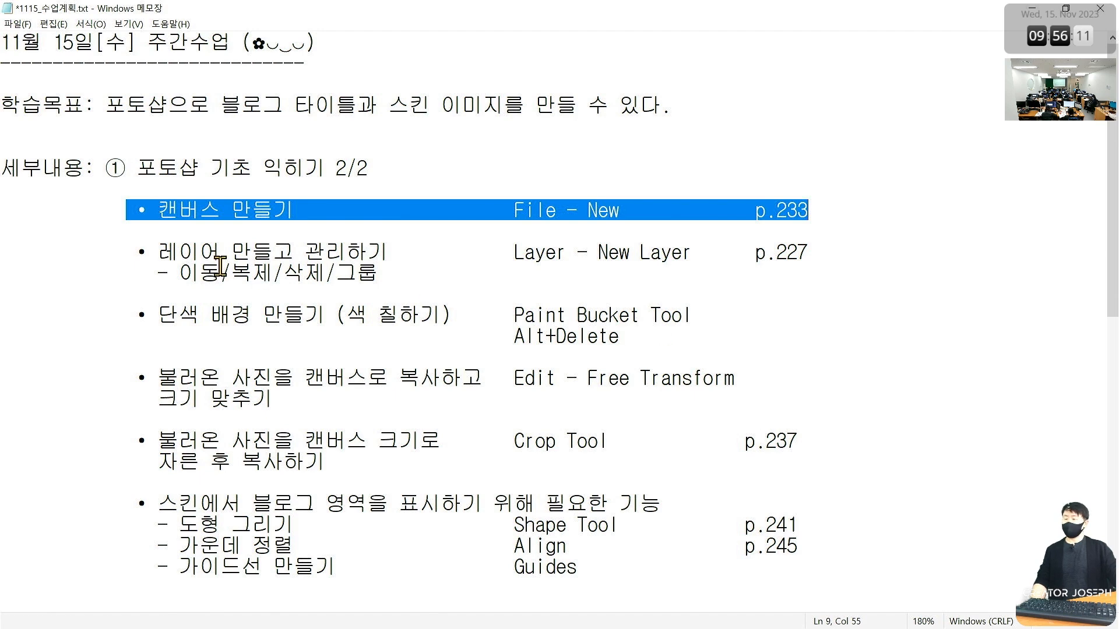
{"action": "left_click", "coordinate": [221, 266]}
{"action": "left_click_drag", "start_coordinate": [116, 249], "coordinate": [844, 302]}
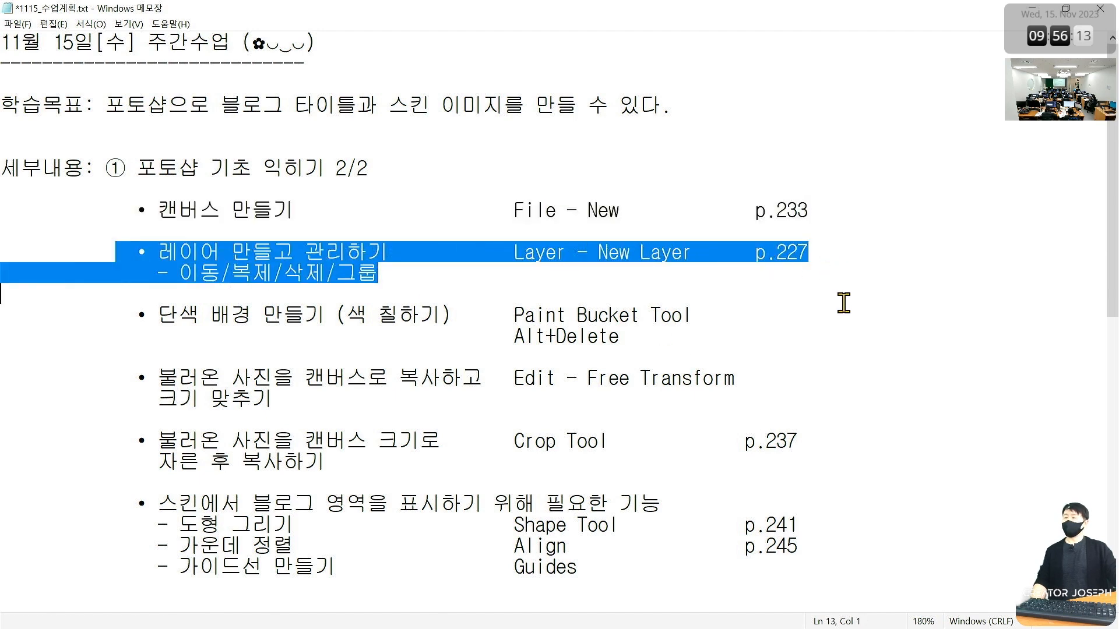
{"action": "left_click", "coordinate": [491, 309]}
{"action": "left_click_drag", "start_coordinate": [382, 274], "coordinate": [46, 250]}
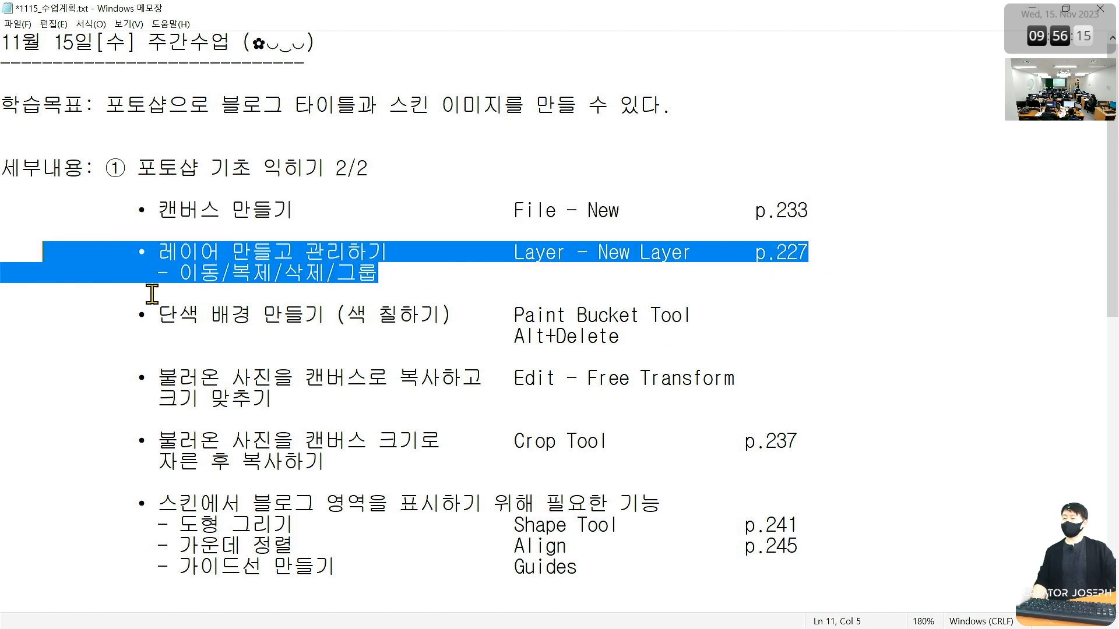
{"action": "left_click", "coordinate": [248, 311]}
{"action": "left_click_drag", "start_coordinate": [172, 322], "coordinate": [662, 338]}
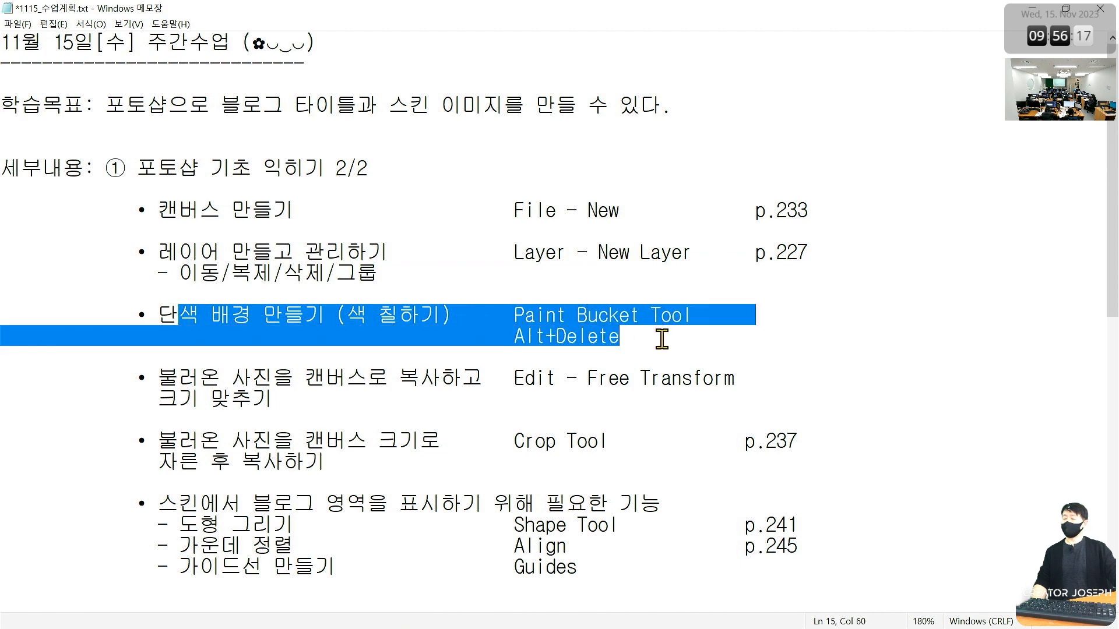
{"action": "left_click", "coordinate": [546, 336]}
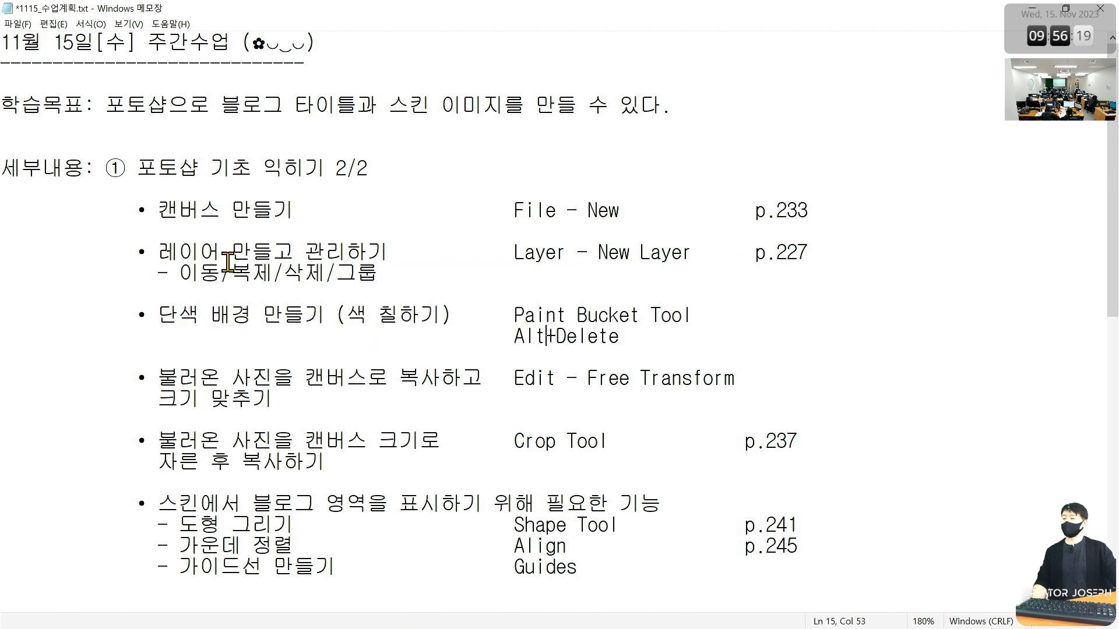
Highlight the layer entry again and its sub-line 이동/복제/삭제/그룹 in the lesson plan
{"action": "left_click_drag", "start_coordinate": [128, 251], "coordinate": [782, 268]}
{"action": "left_click", "coordinate": [502, 263]}
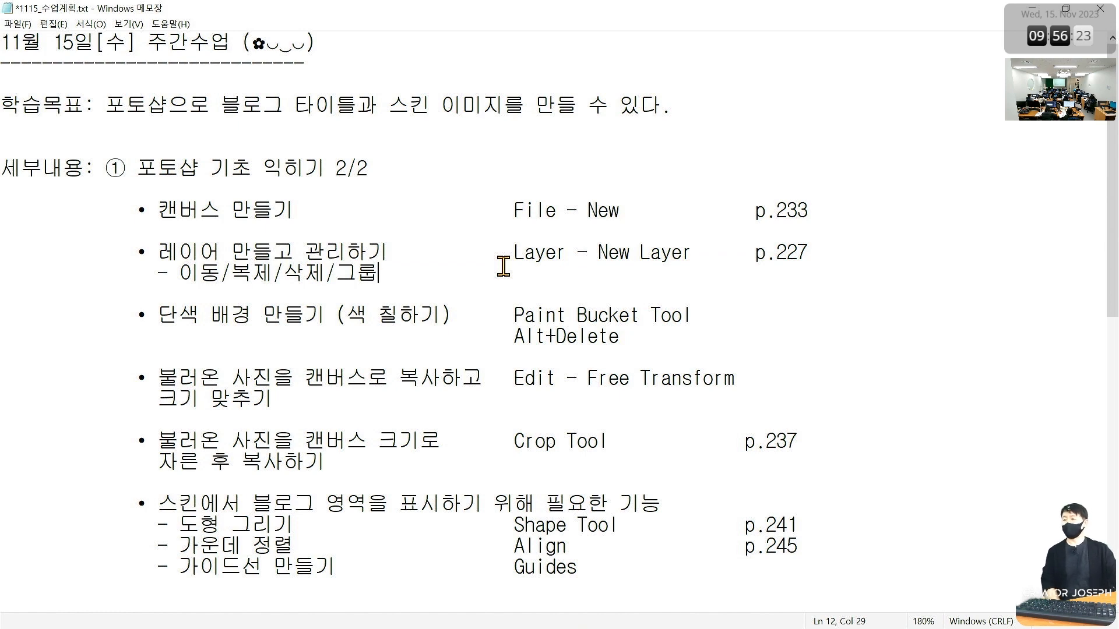
{"action": "left_click_drag", "start_coordinate": [230, 272], "coordinate": [402, 274]}
{"action": "left_click", "coordinate": [403, 274]}
{"action": "left_click_drag", "start_coordinate": [178, 271], "coordinate": [385, 285]}
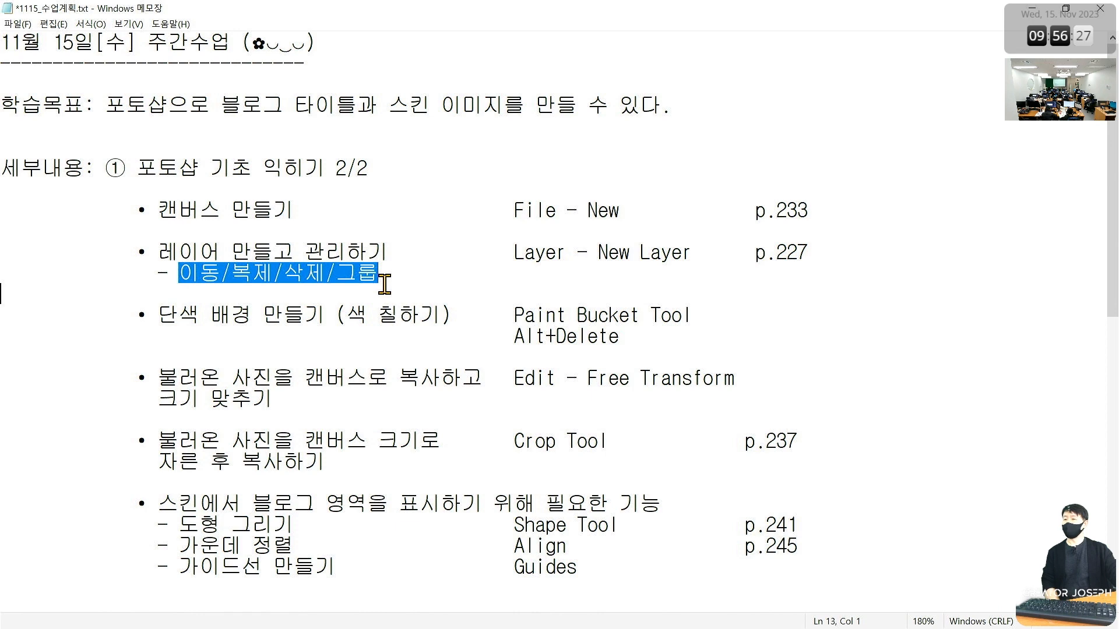
{"action": "left_click", "coordinate": [385, 283]}
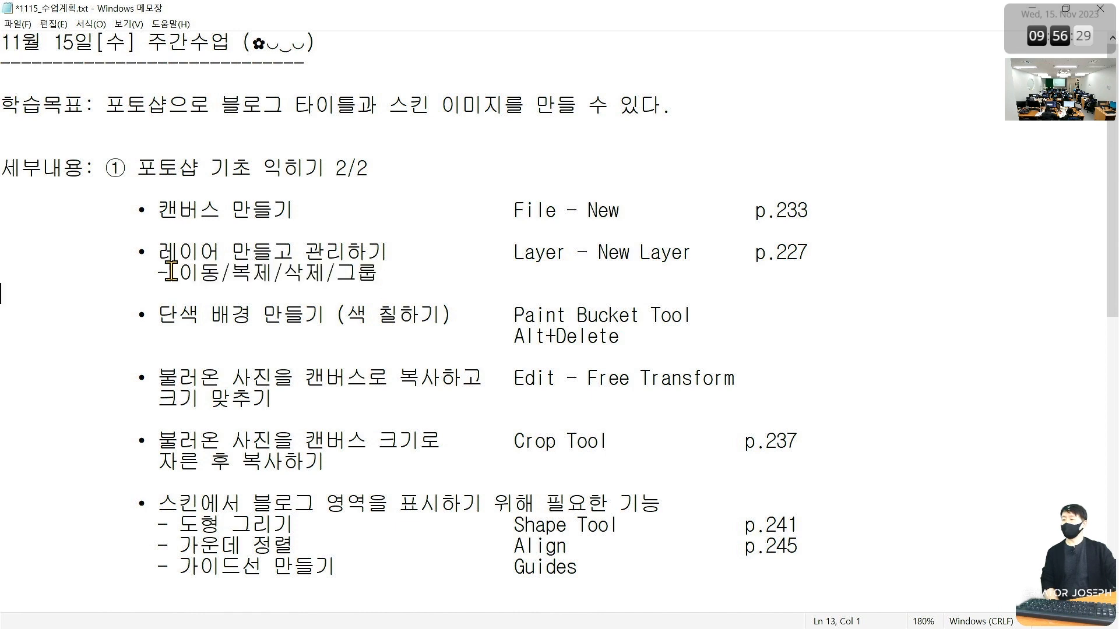
{"action": "left_click_drag", "start_coordinate": [169, 272], "coordinate": [387, 277]}
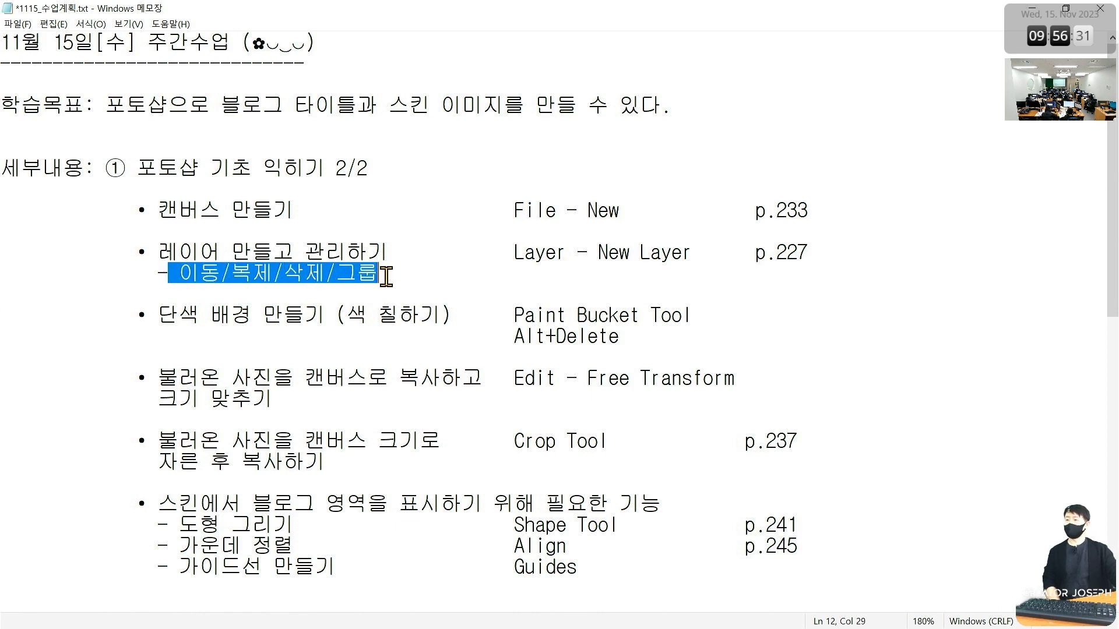
Switch back to Photoshop and look up the commands for making a new layer
{"action": "key", "text": "alt+Tab"}
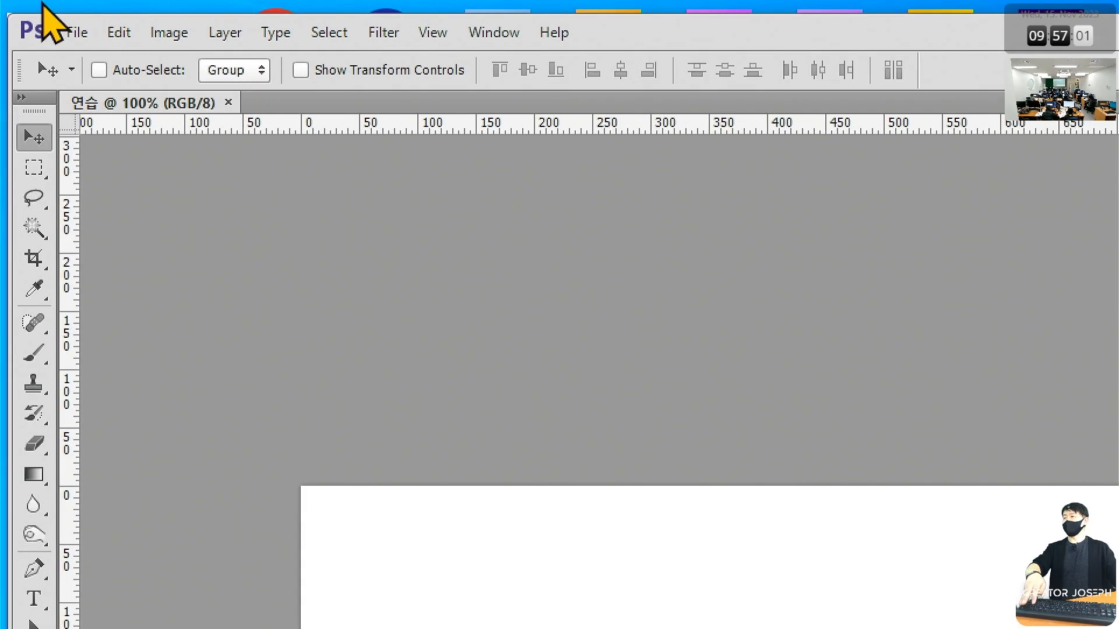
{"action": "left_click", "coordinate": [111, 16]}
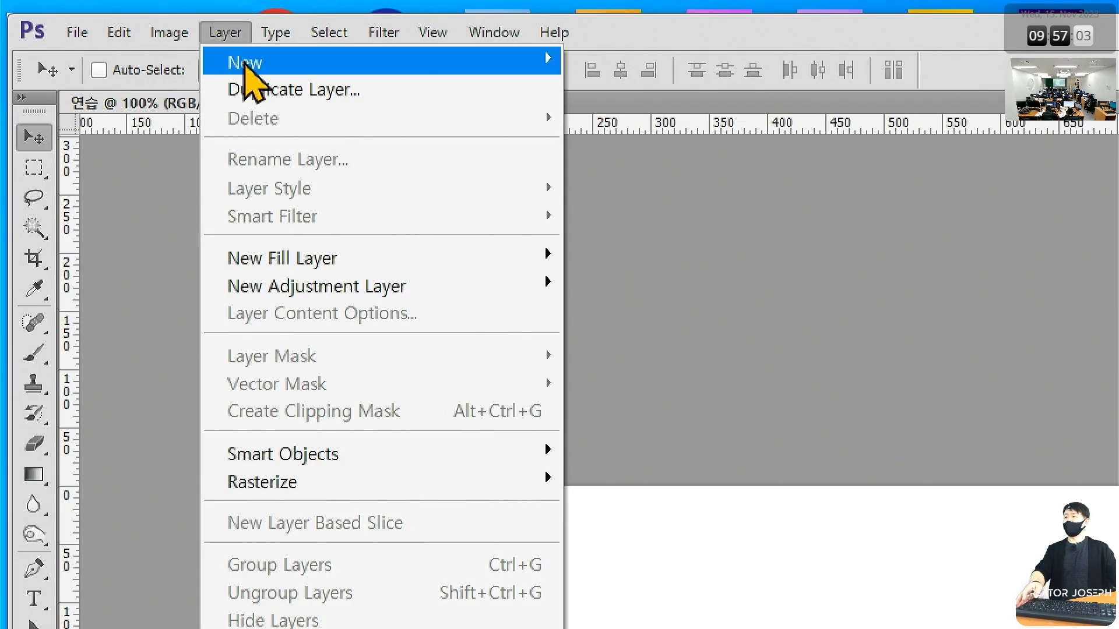
{"action": "mouse_move", "coordinate": [429, 61]}
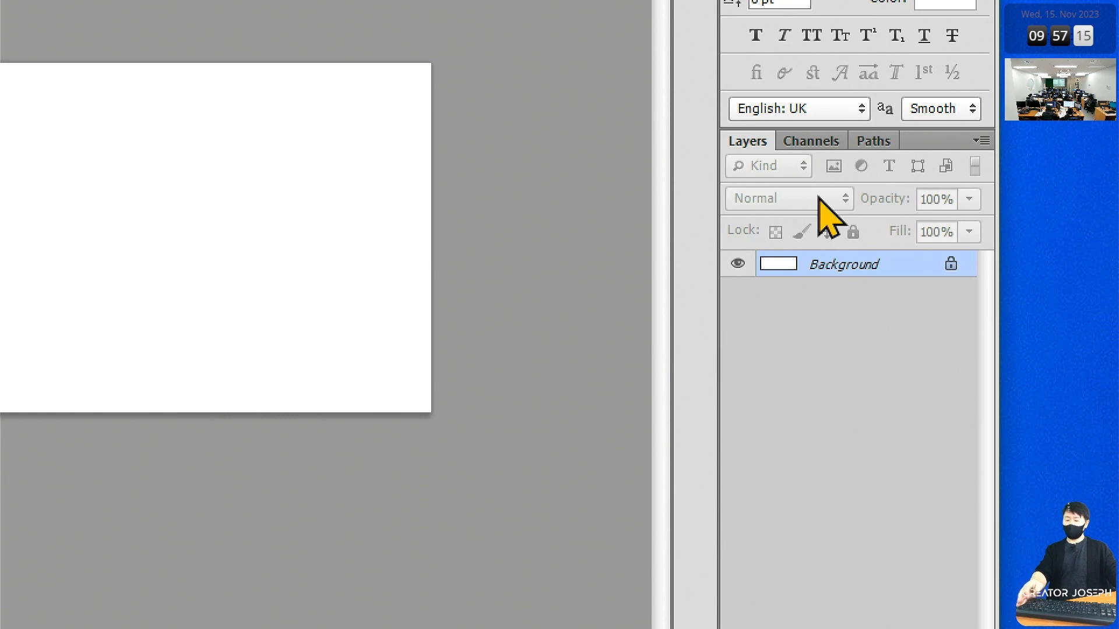
Draw a box around the Layers panel title with an arrow running down from it, and clear the annotations
{"action": "key", "text": "ctrl+2"}
{"action": "left_click_drag", "start_coordinate": [701, 118], "coordinate": [791, 168]}
{"action": "mouse_move", "coordinate": [787, 169]}
{"action": "left_mouse_down"}
{"action": "mouse_move", "coordinate": [718, 182]}
{"action": "mouse_move", "coordinate": [784, 173]}
{"action": "mouse_move", "coordinate": [773, 425]}
{"action": "left_mouse_up"}
{"action": "left_click_drag", "start_coordinate": [757, 378], "coordinate": [791, 400]}
{"action": "key", "text": "Escape"}
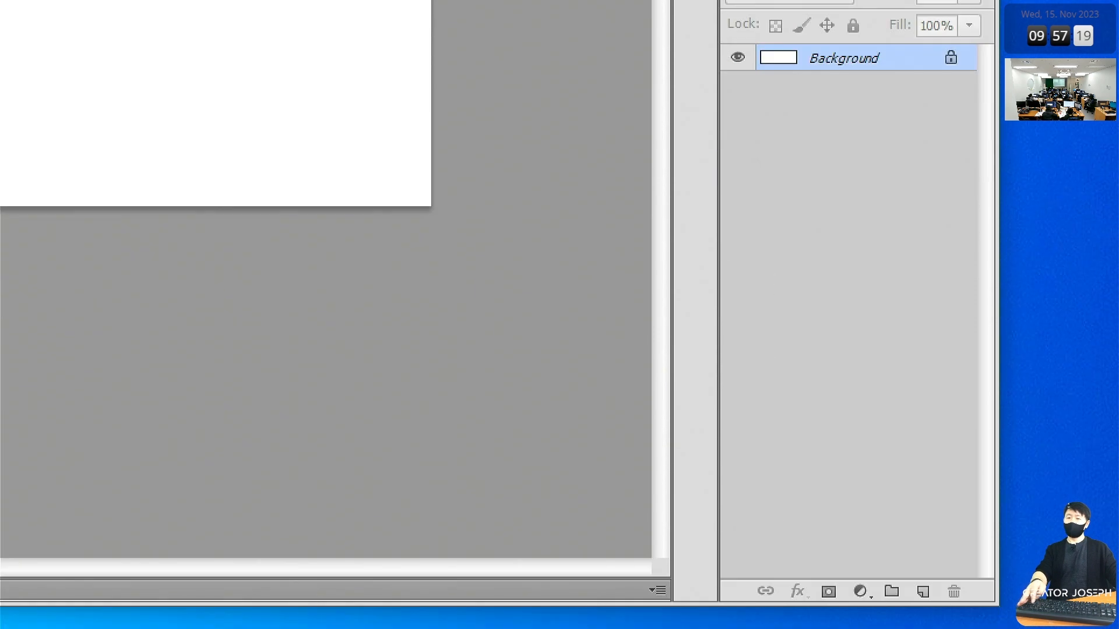
Box the control for creating a new layer, draw an arrow down to it, and clear the annotations
{"action": "key", "text": "ctrl+2"}
{"action": "mouse_move", "coordinate": [907, 572]}
{"action": "left_mouse_down"}
{"action": "mouse_move", "coordinate": [941, 610]}
{"action": "mouse_move", "coordinate": [926, 533]}
{"action": "left_mouse_up"}
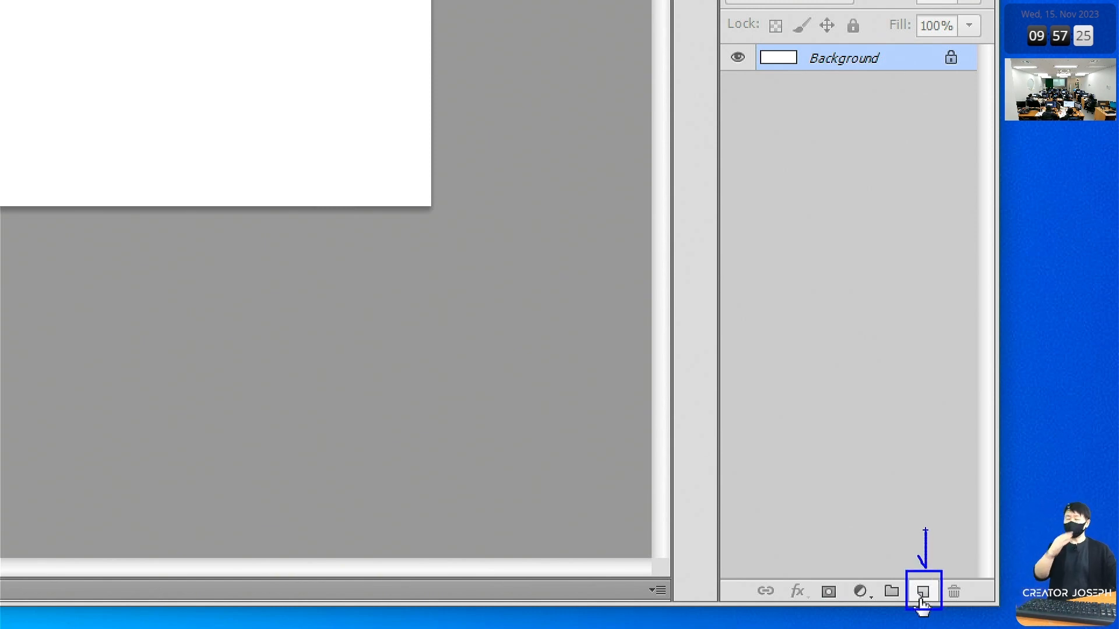
{"action": "key", "text": "Escape"}
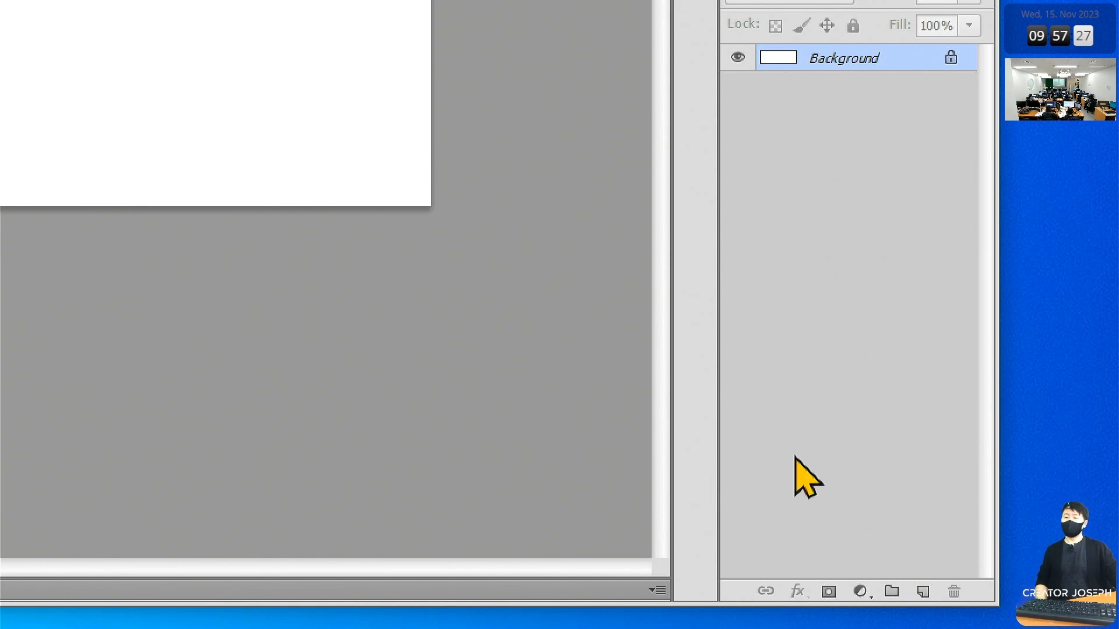
Add three new empty layers above the Background layer
{"action": "left_click", "coordinate": [922, 591]}
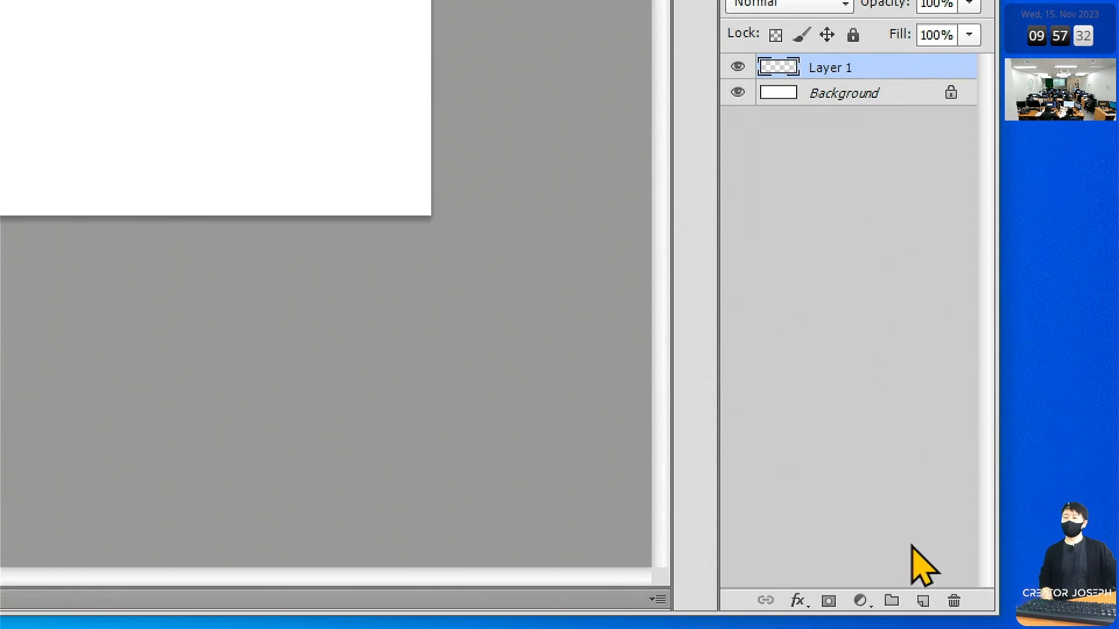
{"action": "left_click", "coordinate": [923, 601]}
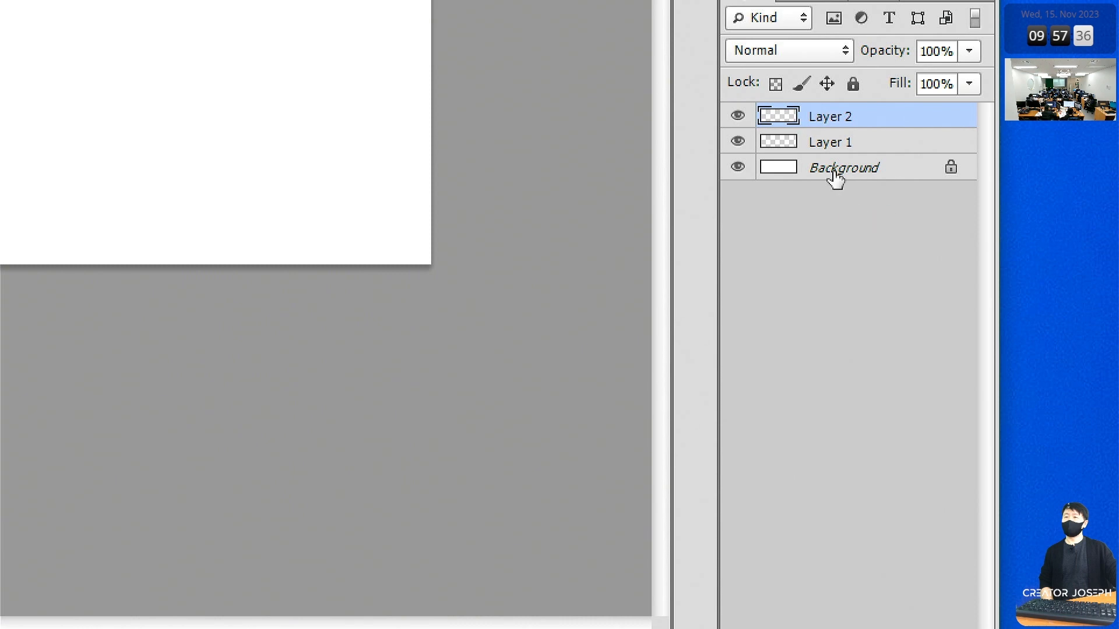
{"action": "left_click", "coordinate": [922, 591]}
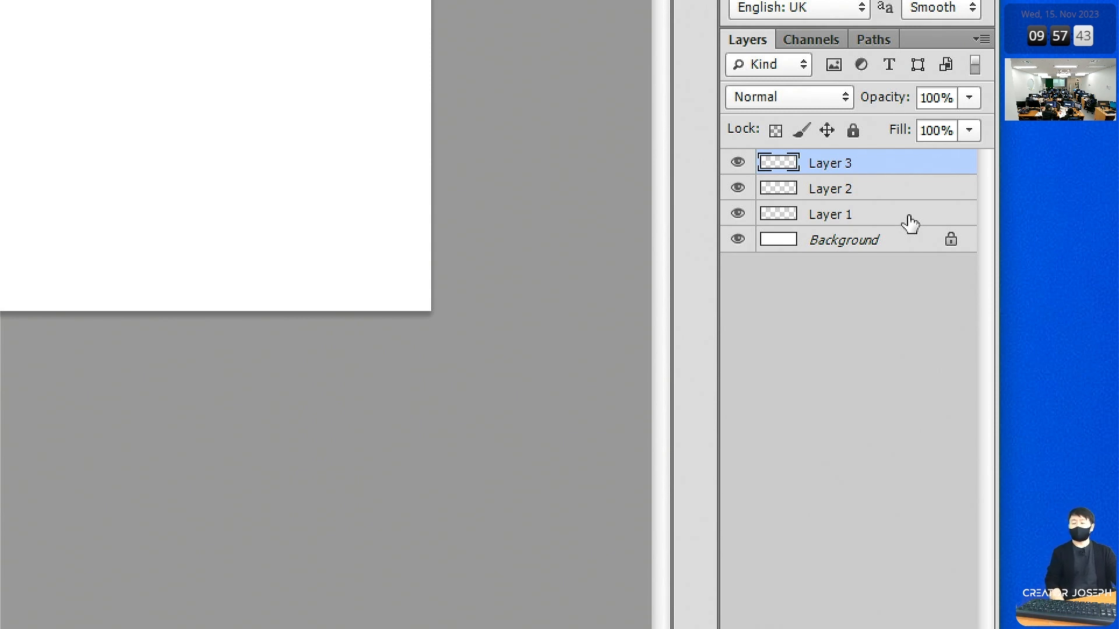
Select Layer 2, Layer 3 and Layer 1 in turn, leaving Layer 1 active
{"action": "left_click", "coordinate": [844, 186]}
{"action": "left_click", "coordinate": [845, 170]}
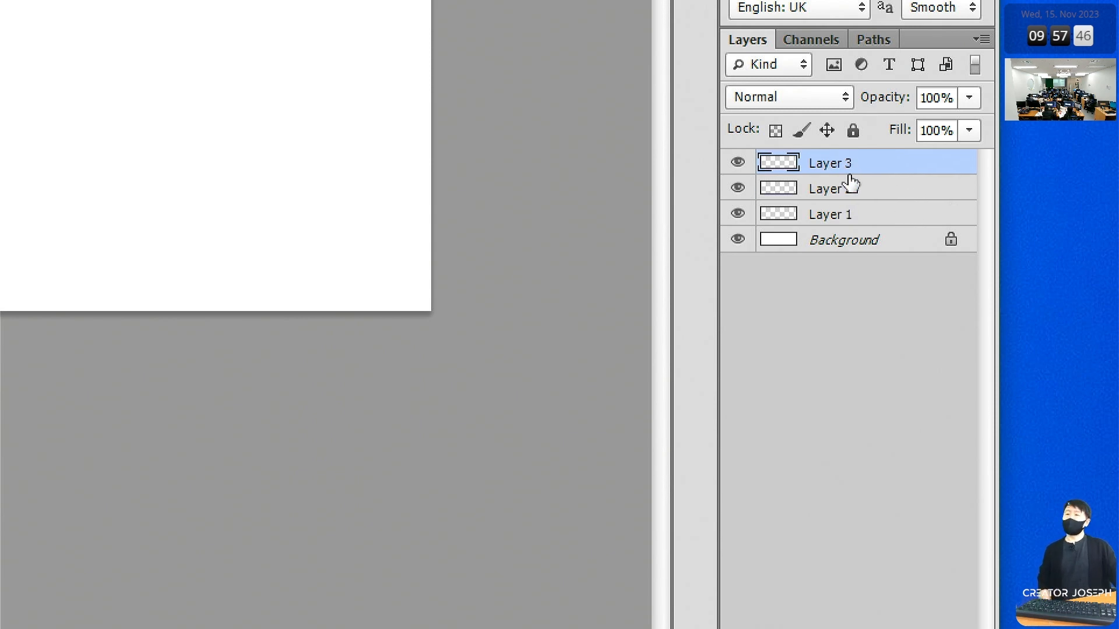
{"action": "left_click", "coordinate": [853, 223]}
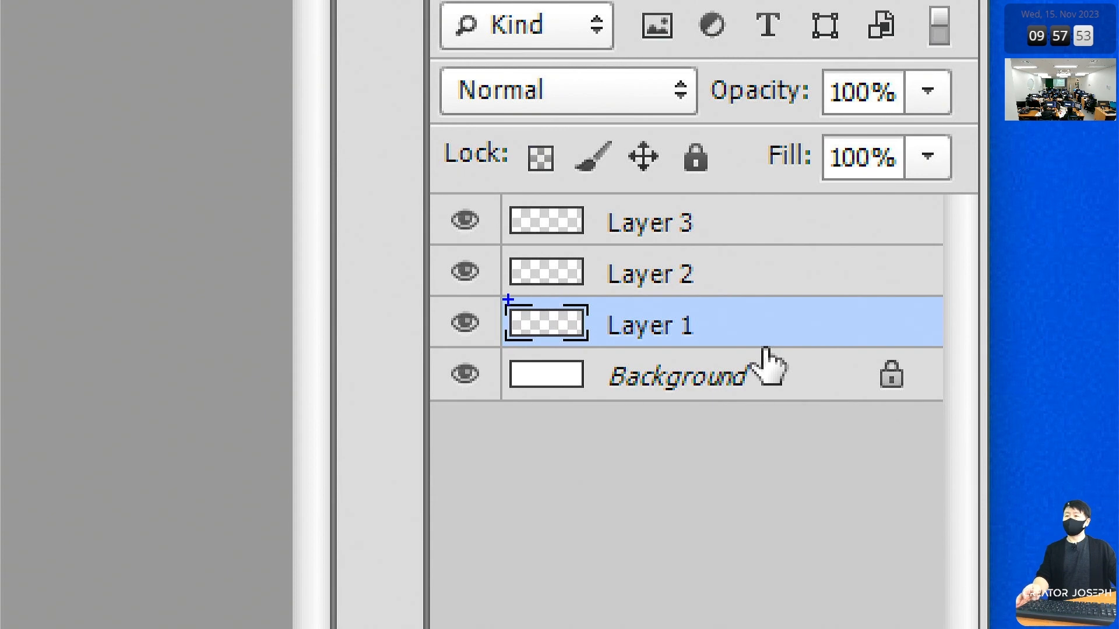
Box Layer 1, draw a curved arrow from it up to Layer 3 and a line beneath Layer 3, and clear the annotations
{"action": "mouse_move", "coordinate": [508, 299]}
{"action": "left_mouse_down"}
{"action": "mouse_move", "coordinate": [696, 352]}
{"action": "mouse_move", "coordinate": [759, 351]}
{"action": "left_mouse_up"}
{"action": "mouse_move", "coordinate": [739, 320]}
{"action": "left_mouse_down"}
{"action": "mouse_move", "coordinate": [754, 321]}
{"action": "mouse_move", "coordinate": [816, 236]}
{"action": "mouse_move", "coordinate": [782, 211]}
{"action": "mouse_move", "coordinate": [768, 233]}
{"action": "left_mouse_up"}
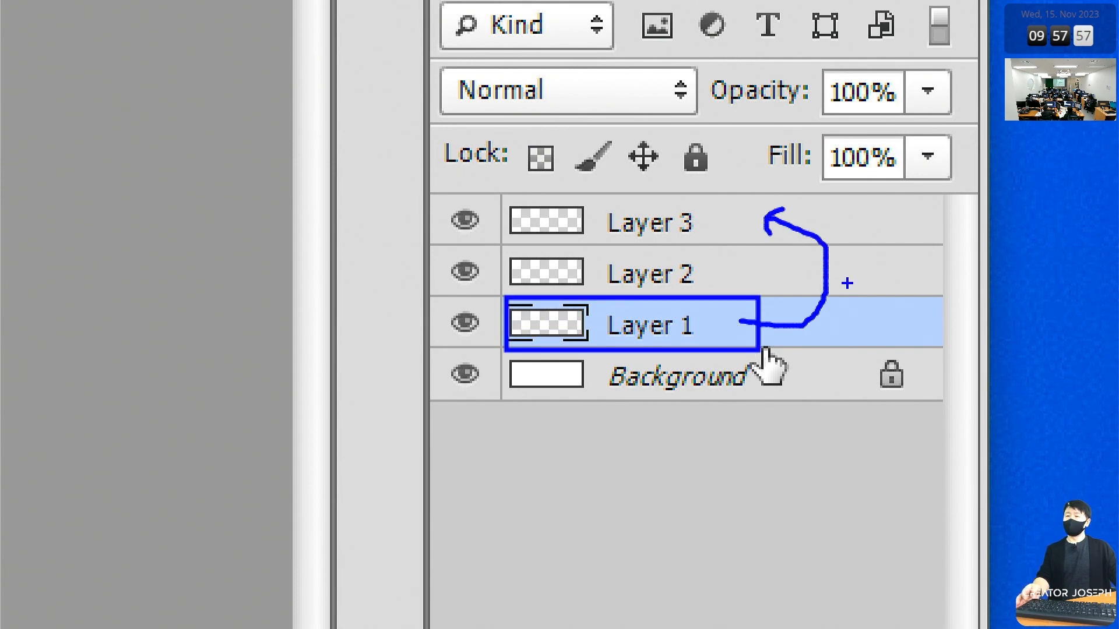
{"action": "mouse_move", "coordinate": [436, 240]}
{"action": "left_mouse_down"}
{"action": "mouse_move", "coordinate": [741, 251]}
{"action": "mouse_move", "coordinate": [961, 241]}
{"action": "left_mouse_up"}
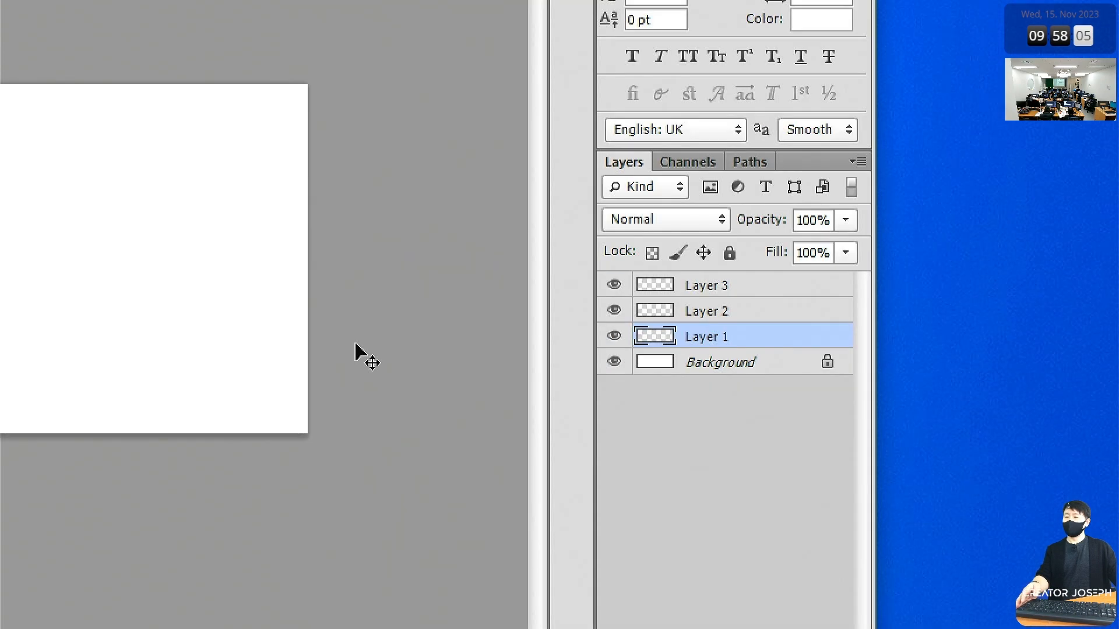
Box Layer 1 and circle the divider beneath Layer 3, clear the annotations, and move Layer 1 between Layer 3 and Layer 2
{"action": "left_click_drag", "start_coordinate": [685, 341], "coordinate": [731, 269]}
{"action": "left_click_drag", "start_coordinate": [748, 309], "coordinate": [751, 306]}
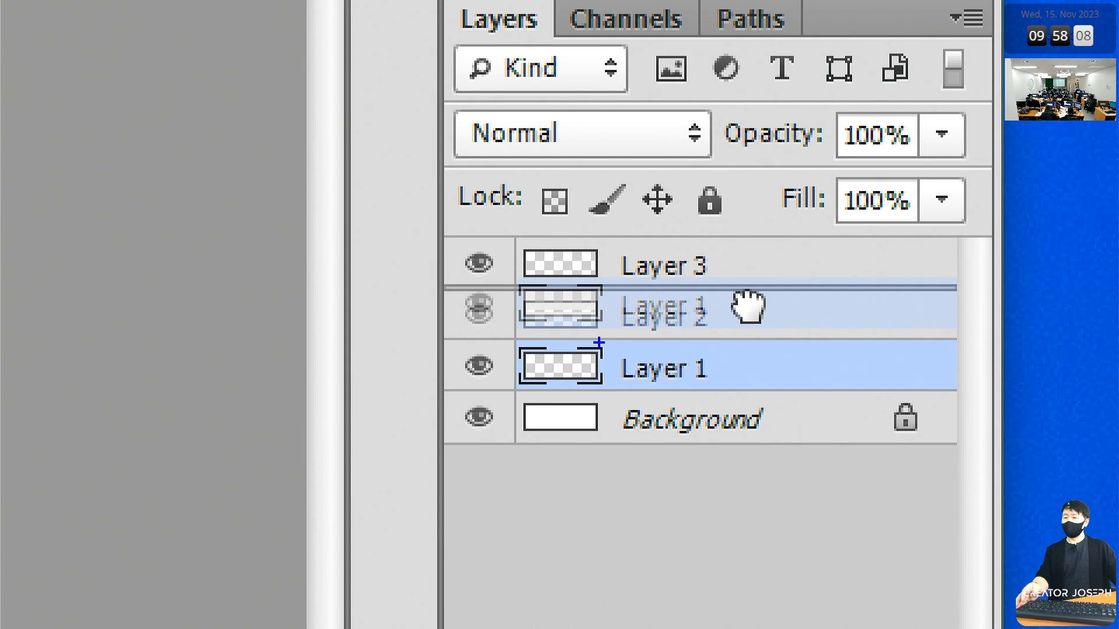
{"action": "mouse_move", "coordinate": [599, 343]}
{"action": "left_mouse_down"}
{"action": "mouse_move", "coordinate": [735, 384]}
{"action": "mouse_move", "coordinate": [789, 358]}
{"action": "mouse_move", "coordinate": [789, 314]}
{"action": "mouse_move", "coordinate": [767, 317]}
{"action": "left_mouse_up"}
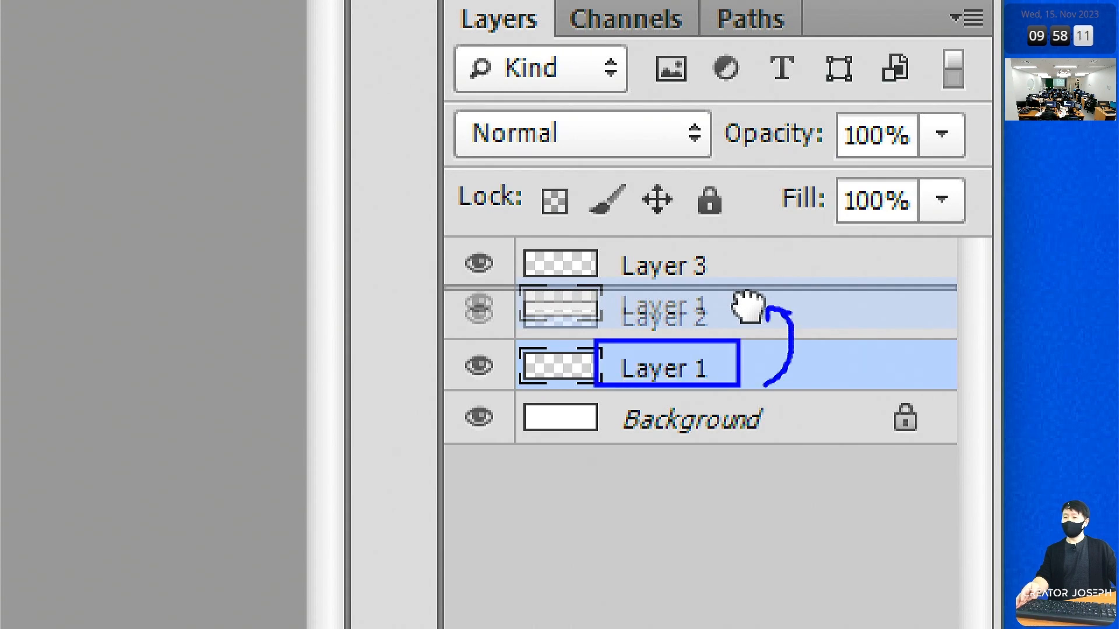
{"action": "mouse_move", "coordinate": [488, 300]}
{"action": "left_mouse_down"}
{"action": "mouse_move", "coordinate": [465, 300]}
{"action": "mouse_move", "coordinate": [469, 270]}
{"action": "mouse_move", "coordinate": [493, 269]}
{"action": "mouse_move", "coordinate": [500, 297]}
{"action": "left_mouse_up"}
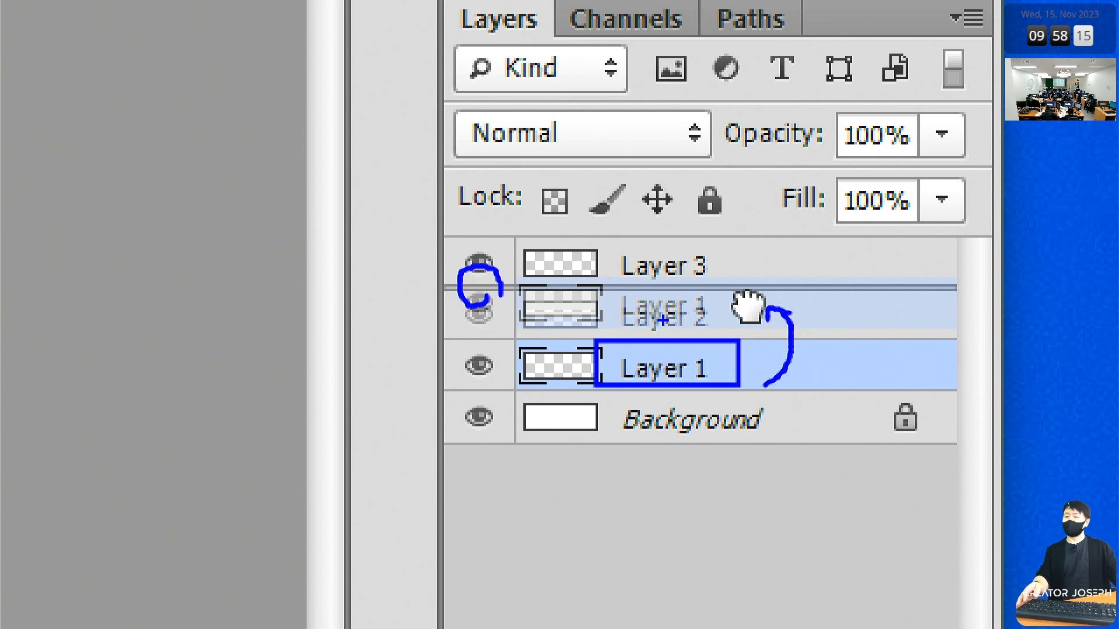
{"action": "key", "text": "Escape"}
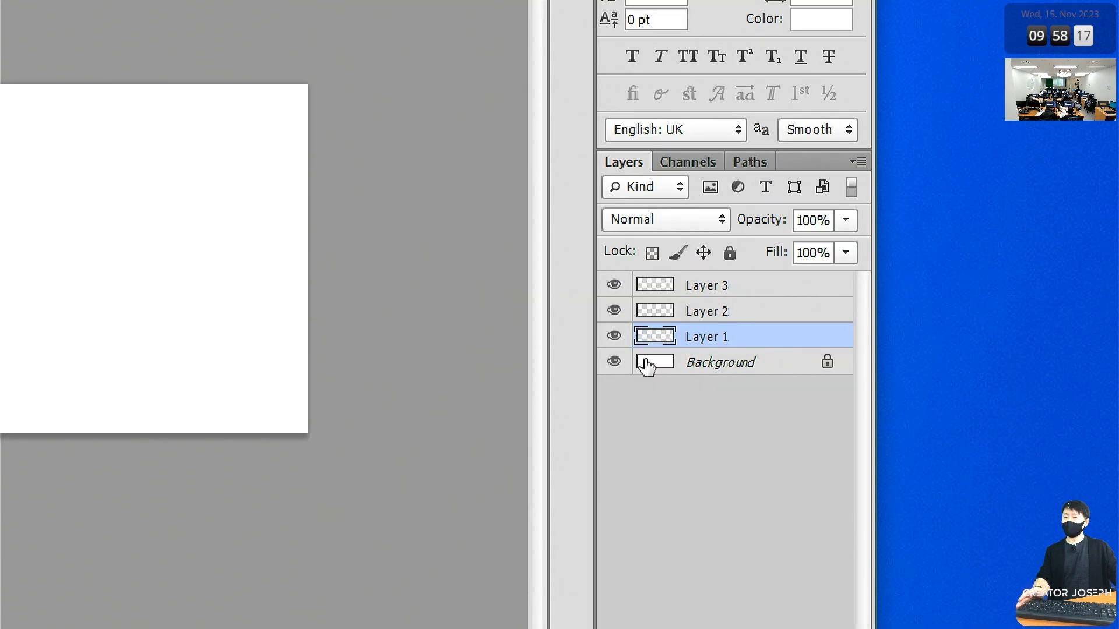
{"action": "left_click_drag", "start_coordinate": [724, 340], "coordinate": [732, 302]}
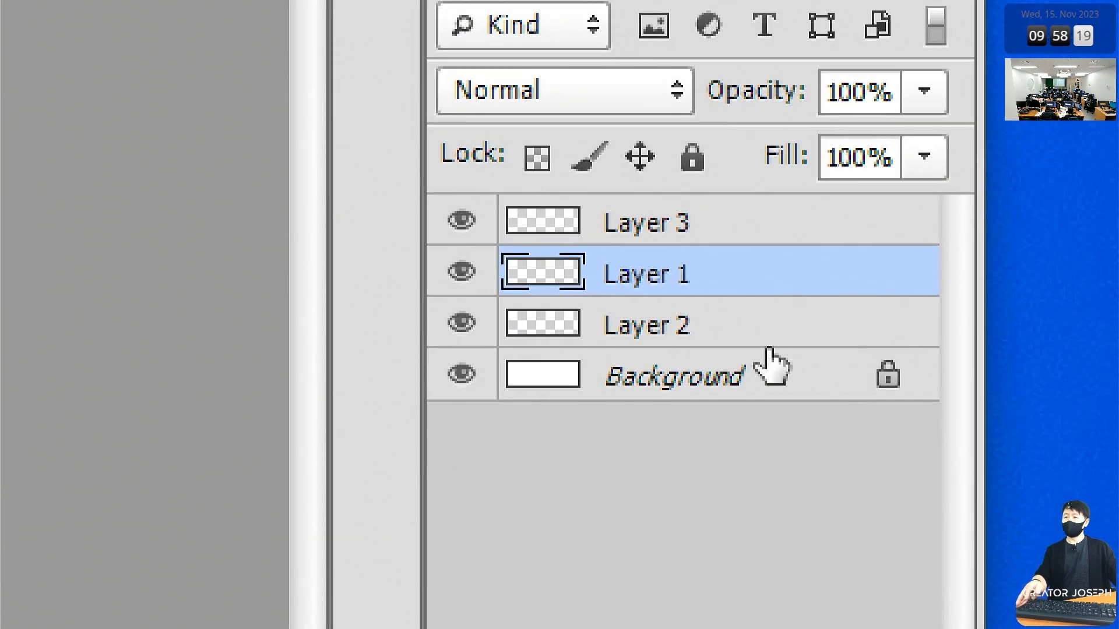
Box the layer list and the delete control, tick Layer 1, write "Del" in a box below the list, and clear the annotations
{"action": "left_click_drag", "start_coordinate": [412, 169], "coordinate": [955, 425]}
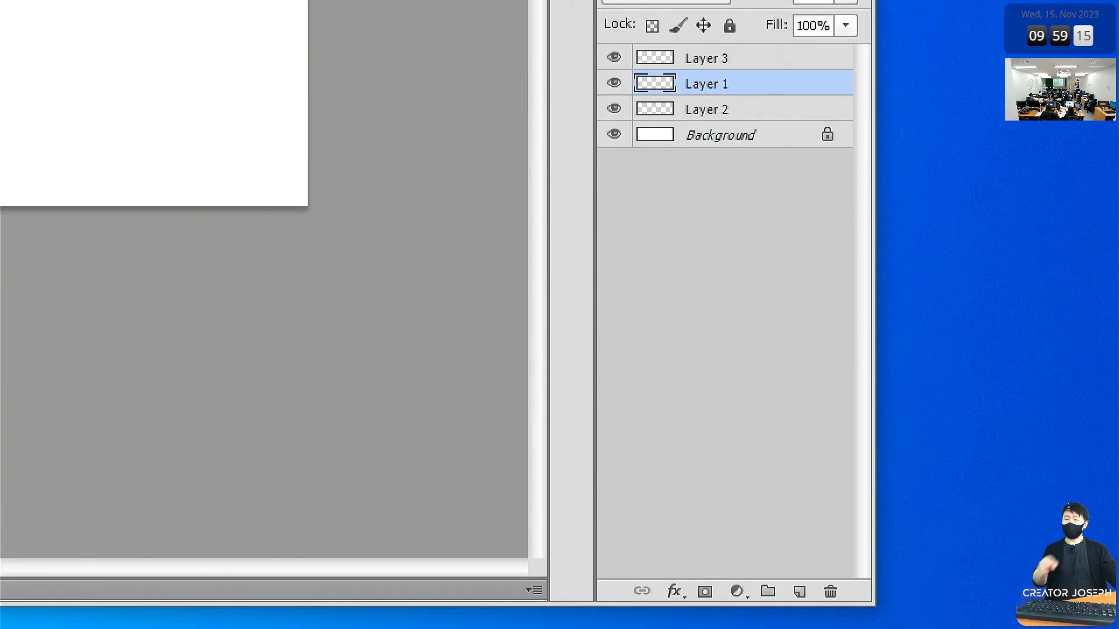
{"action": "left_click_drag", "start_coordinate": [809, 571], "coordinate": [847, 617]}
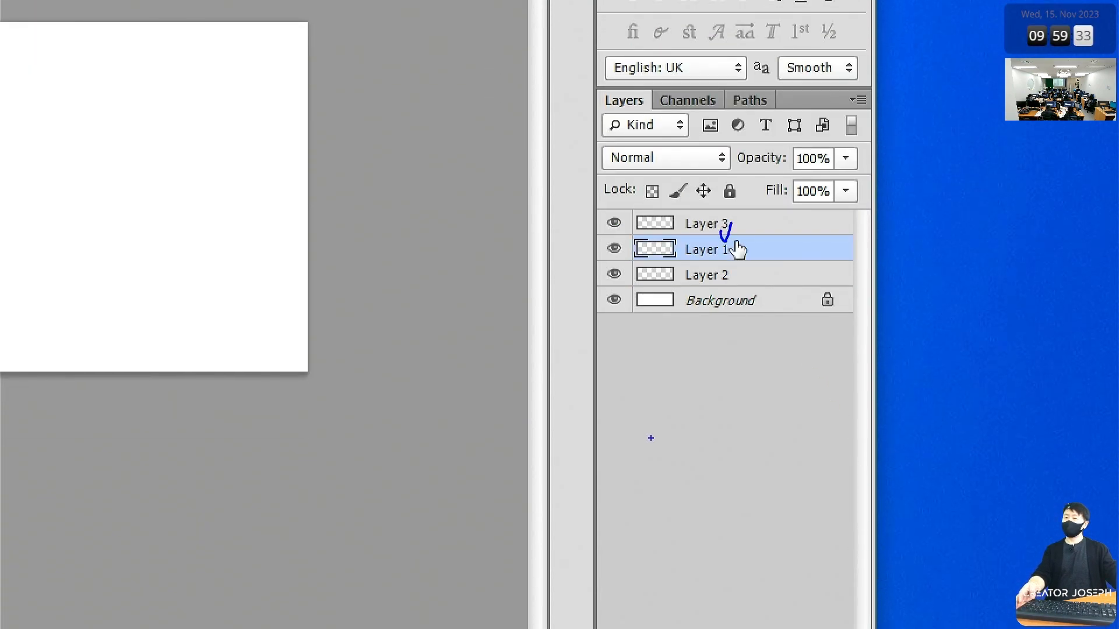
{"action": "mouse_move", "coordinate": [653, 431]}
{"action": "left_mouse_down"}
{"action": "mouse_move", "coordinate": [654, 461]}
{"action": "mouse_move", "coordinate": [719, 442]}
{"action": "mouse_move", "coordinate": [713, 452]}
{"action": "mouse_move", "coordinate": [748, 456]}
{"action": "left_mouse_up"}
{"action": "left_click_drag", "start_coordinate": [598, 330], "coordinate": [816, 516]}
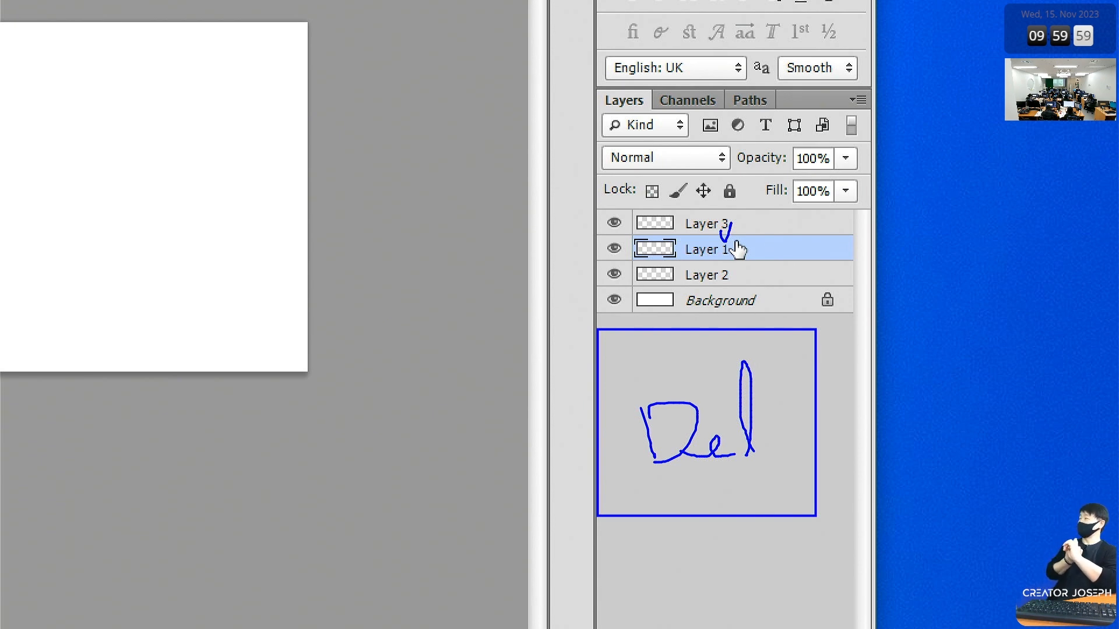
{"action": "key", "text": "Escape"}
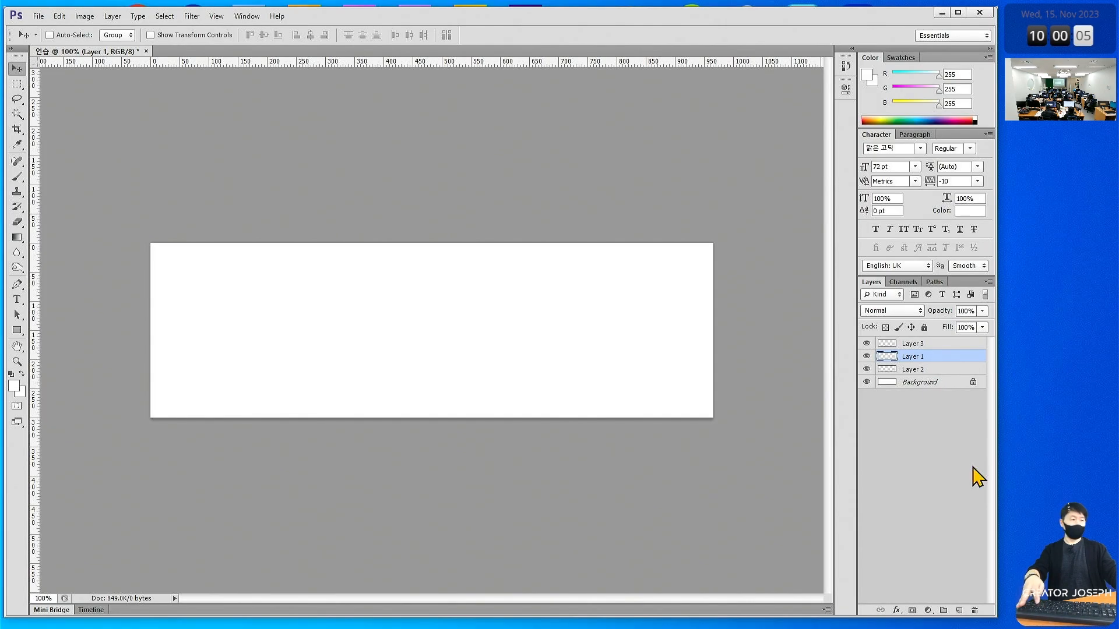
Start deleting Layer 1 and decline the deletion
{"action": "left_click", "coordinate": [974, 610]}
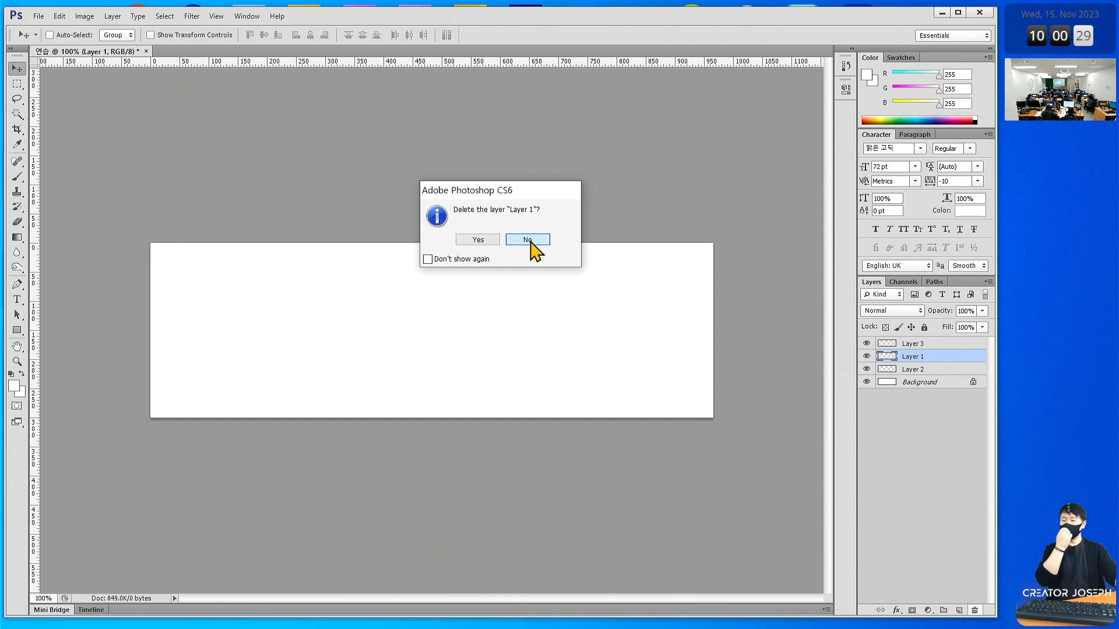
{"action": "left_click", "coordinate": [530, 241]}
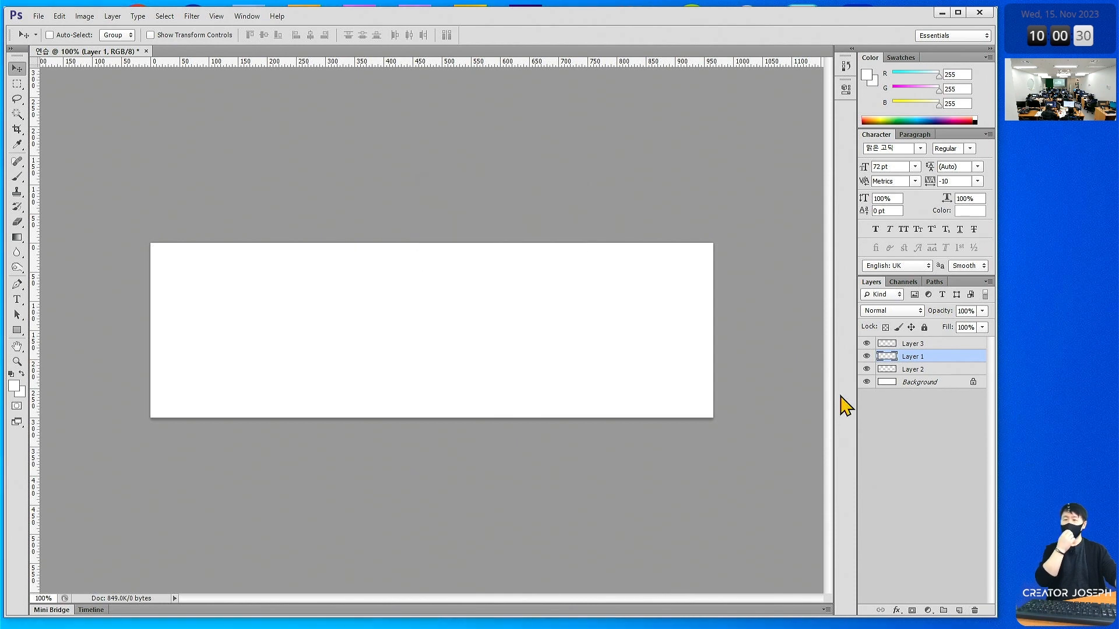
Select Layer 3, box the control for creating a group, add a new group above Layer 3, and box the group's row
{"action": "left_click", "coordinate": [919, 346]}
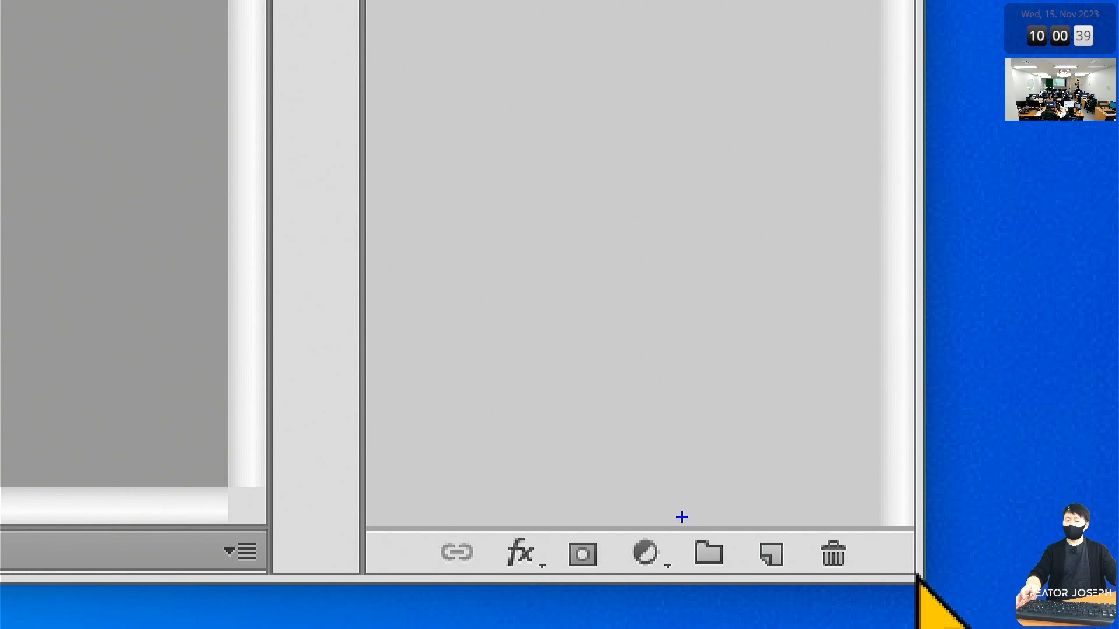
{"action": "left_click_drag", "start_coordinate": [675, 513], "coordinate": [751, 596]}
{"action": "mouse_move", "coordinate": [673, 483]}
{"action": "left_mouse_down"}
{"action": "mouse_move", "coordinate": [697, 512]}
{"action": "mouse_move", "coordinate": [710, 475]}
{"action": "left_mouse_up"}
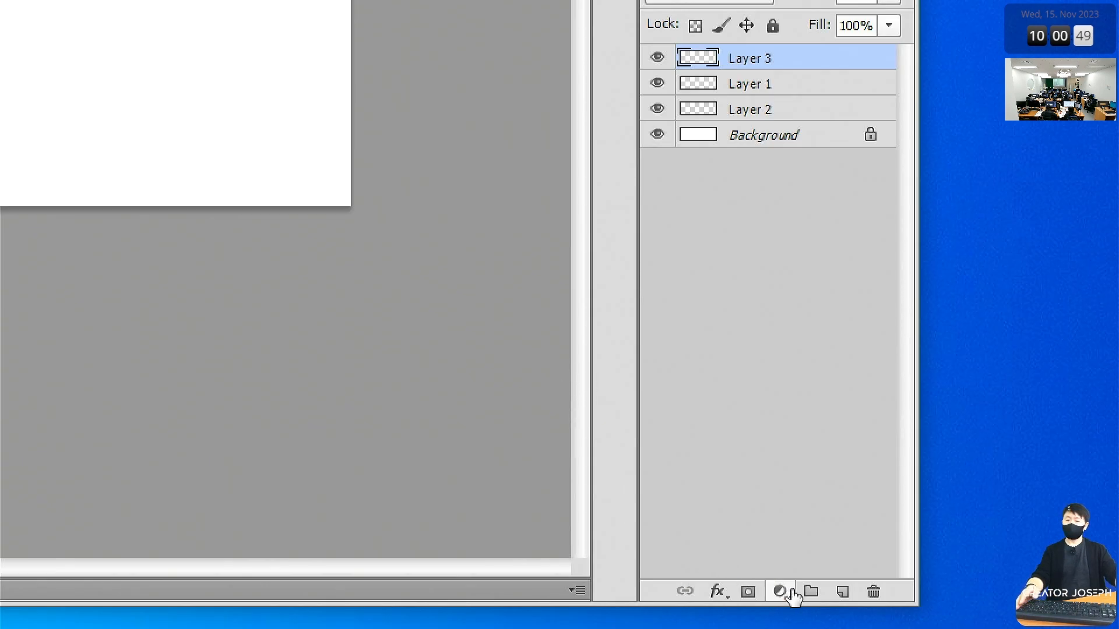
{"action": "left_click", "coordinate": [720, 552]}
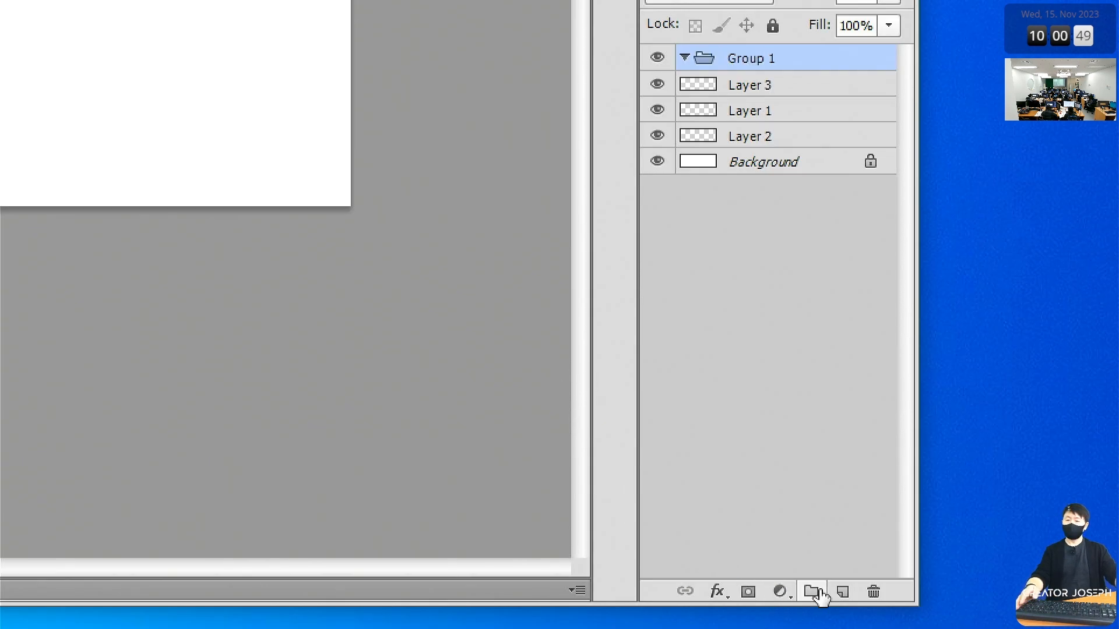
{"action": "left_click_drag", "start_coordinate": [643, 39], "coordinate": [724, 56]}
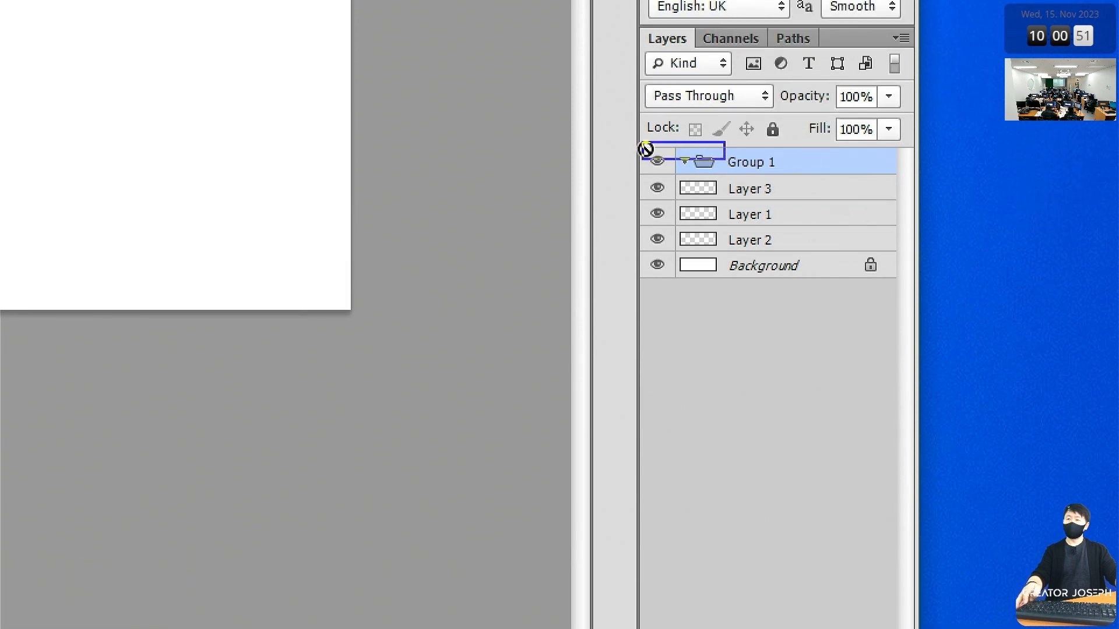
{"action": "left_click_drag", "start_coordinate": [725, 159], "coordinate": [901, 178]}
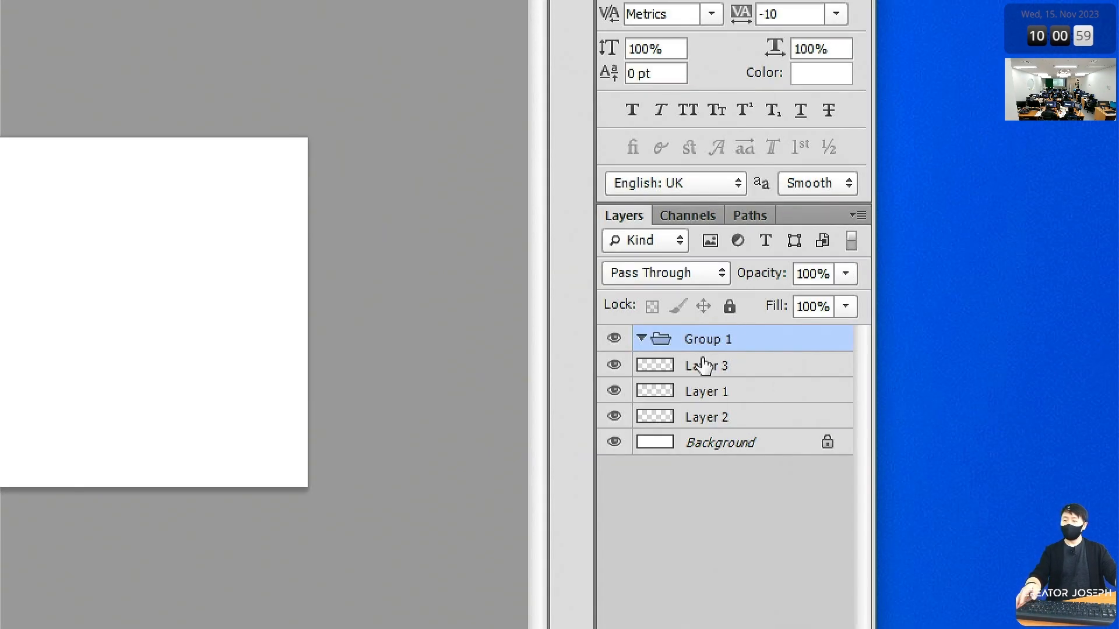
Box the Group 1 row as the drop target, clear the box, and move Layer 3, Layer 1 and Layer 2 into Group 1
{"action": "left_click_drag", "start_coordinate": [912, 358], "coordinate": [921, 357]}
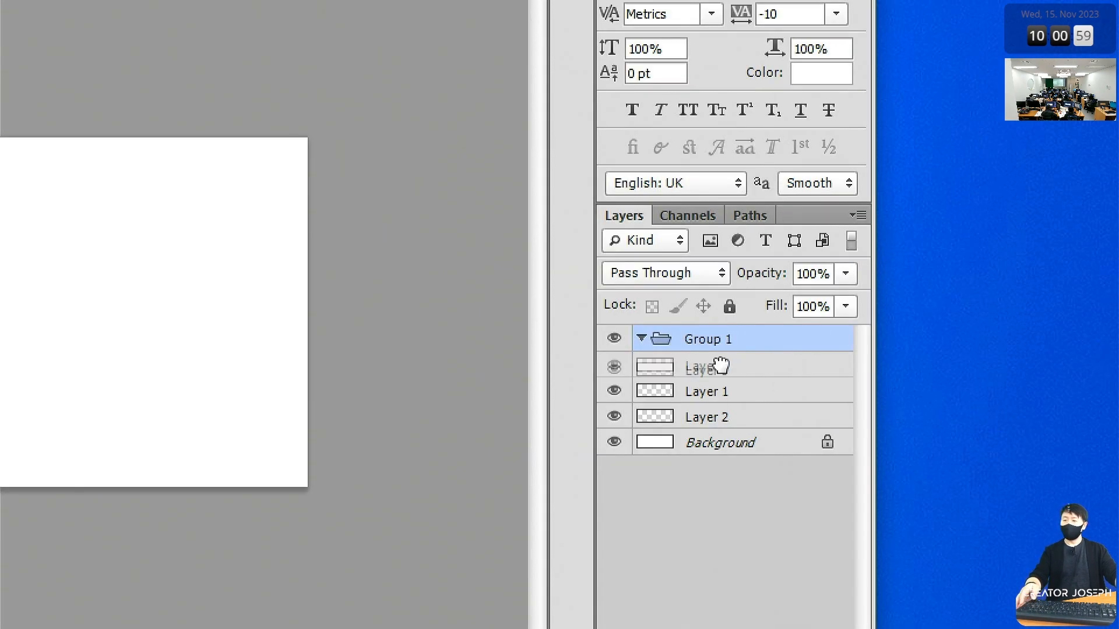
{"action": "left_click_drag", "start_coordinate": [721, 366], "coordinate": [731, 336]}
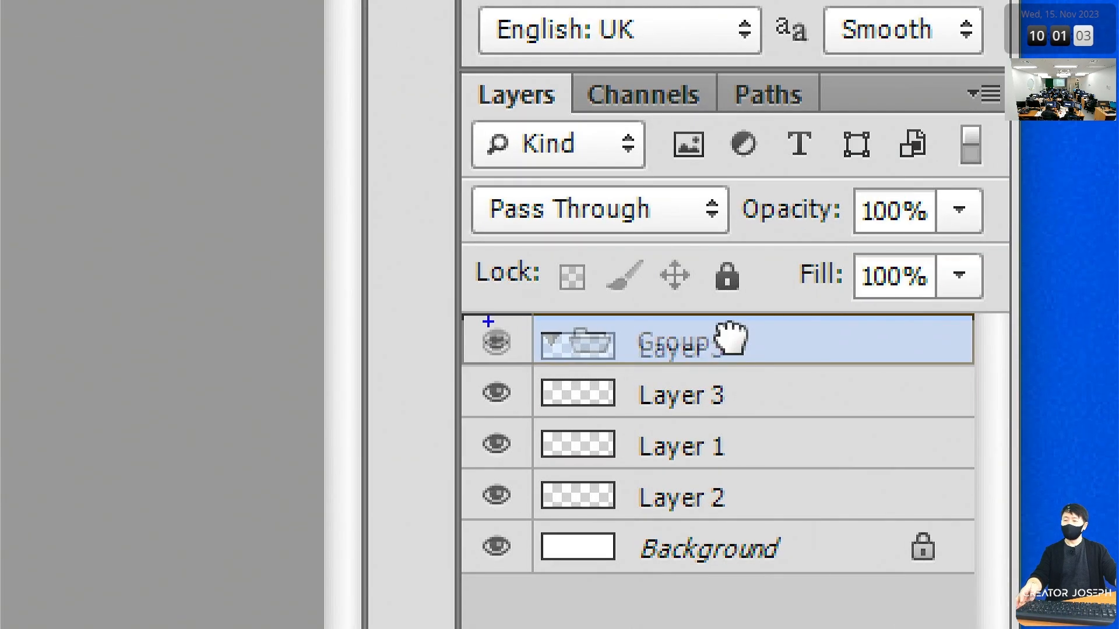
{"action": "mouse_move", "coordinate": [457, 308]}
{"action": "left_mouse_down"}
{"action": "mouse_move", "coordinate": [542, 350]}
{"action": "mouse_move", "coordinate": [913, 374]}
{"action": "mouse_move", "coordinate": [982, 365]}
{"action": "left_mouse_up"}
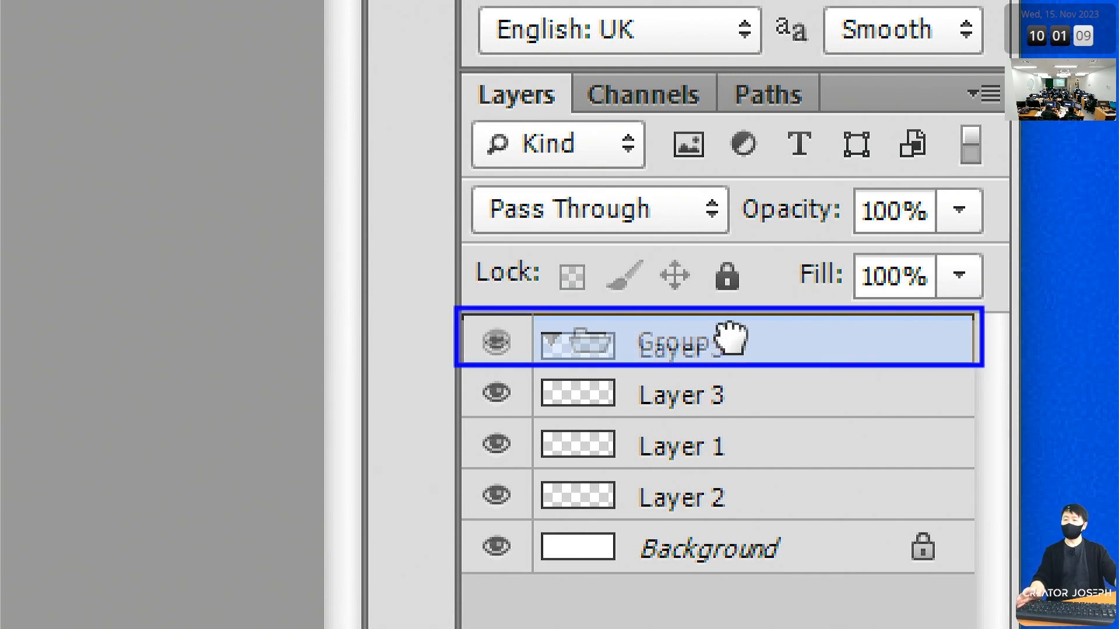
{"action": "key", "text": "Escape"}
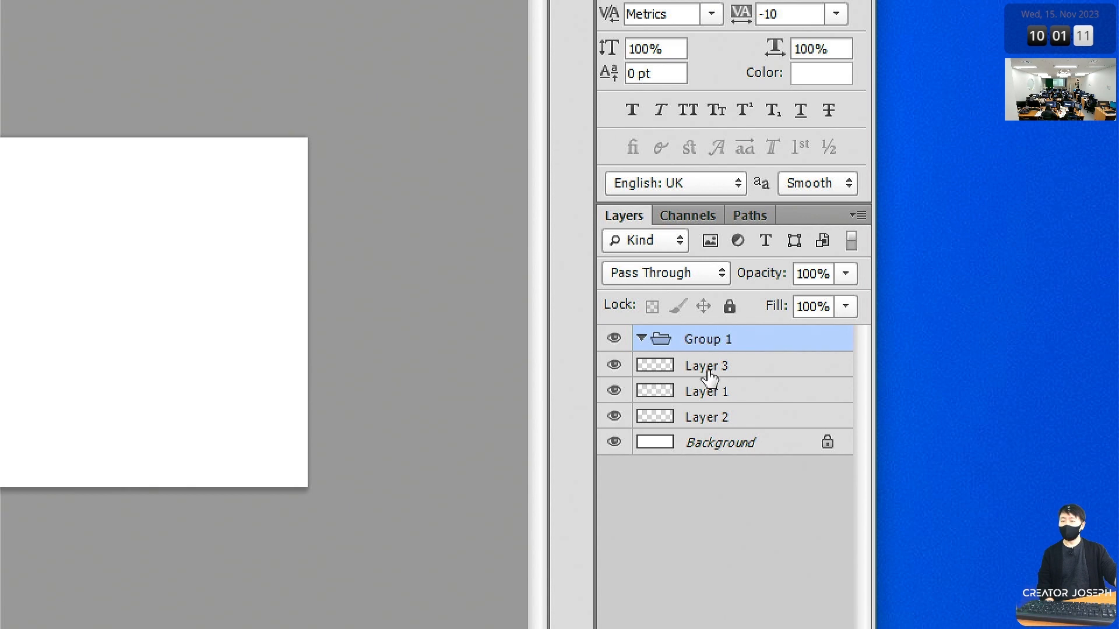
{"action": "left_click_drag", "start_coordinate": [707, 372], "coordinate": [708, 340]}
{"action": "left_click_drag", "start_coordinate": [710, 397], "coordinate": [712, 338]}
{"action": "left_click_drag", "start_coordinate": [717, 420], "coordinate": [715, 347]}
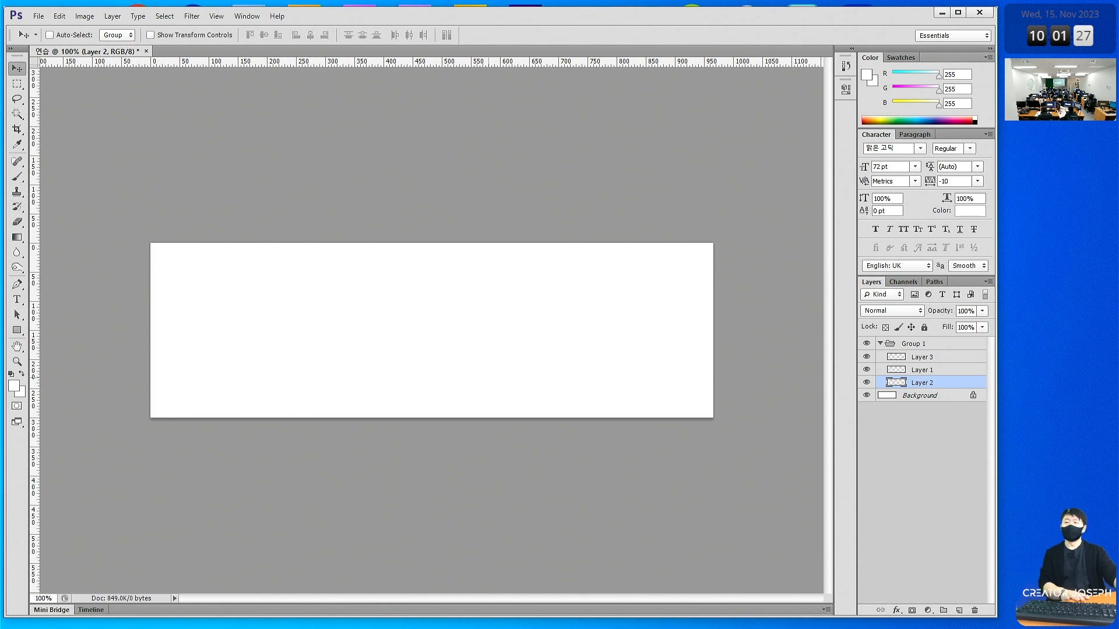
Switch to the Naver blog in the browser, box its category menu, link list and group chat icons, and clear the annotations
{"action": "left_click", "coordinate": [943, 12]}
{"action": "double_click", "coordinate": [202, 37]}
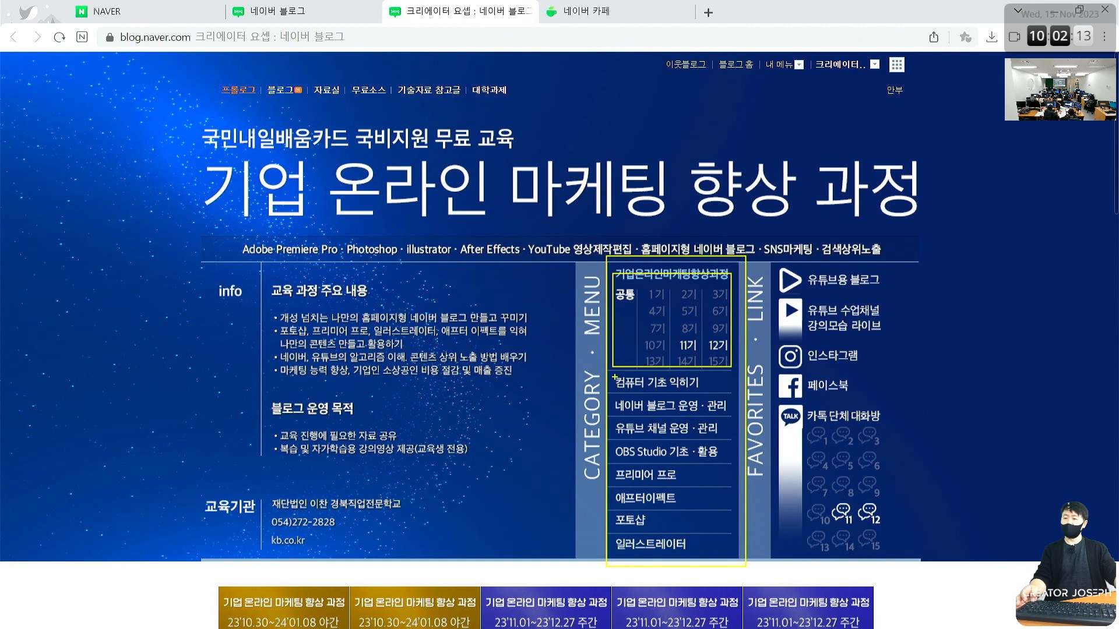
{"action": "left_click_drag", "start_coordinate": [727, 565], "coordinate": [728, 561]}
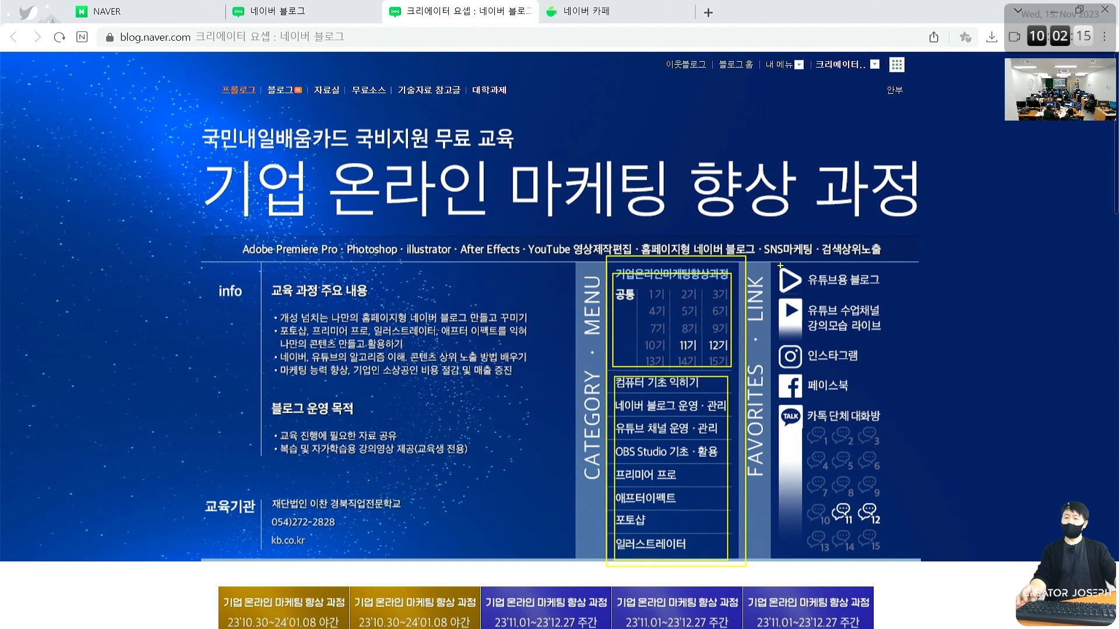
{"action": "left_click_drag", "start_coordinate": [777, 261], "coordinate": [880, 400]}
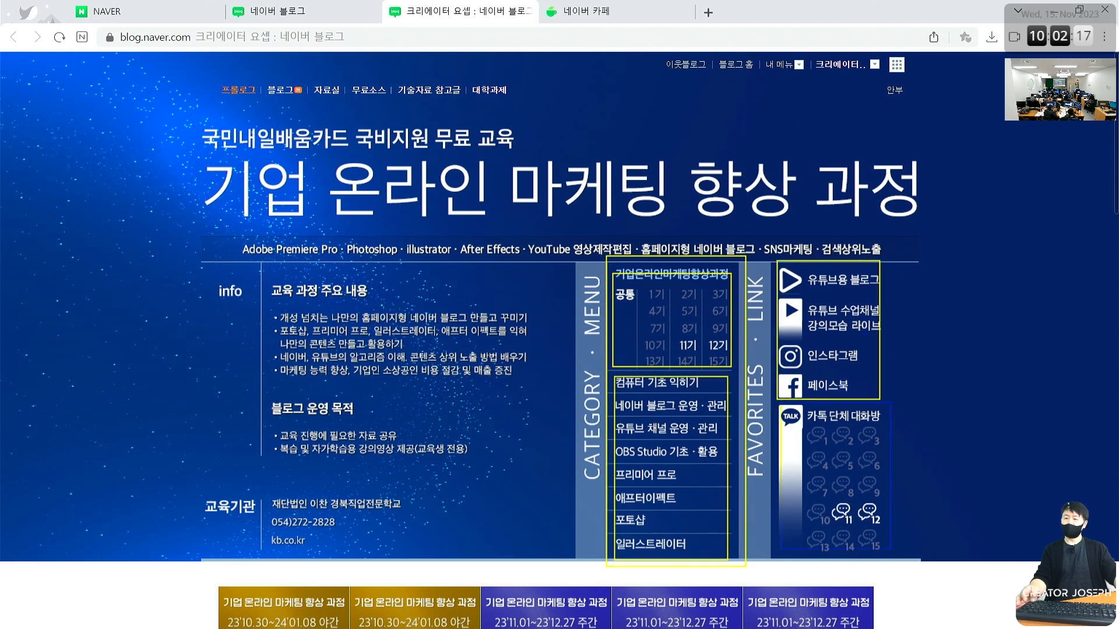
{"action": "left_click_drag", "start_coordinate": [780, 402], "coordinate": [890, 550]}
{"action": "mouse_move", "coordinate": [760, 514]}
{"action": "left_mouse_down"}
{"action": "mouse_move", "coordinate": [954, 583]}
{"action": "mouse_move", "coordinate": [954, 564]}
{"action": "left_mouse_up"}
{"action": "key", "text": "Escape"}
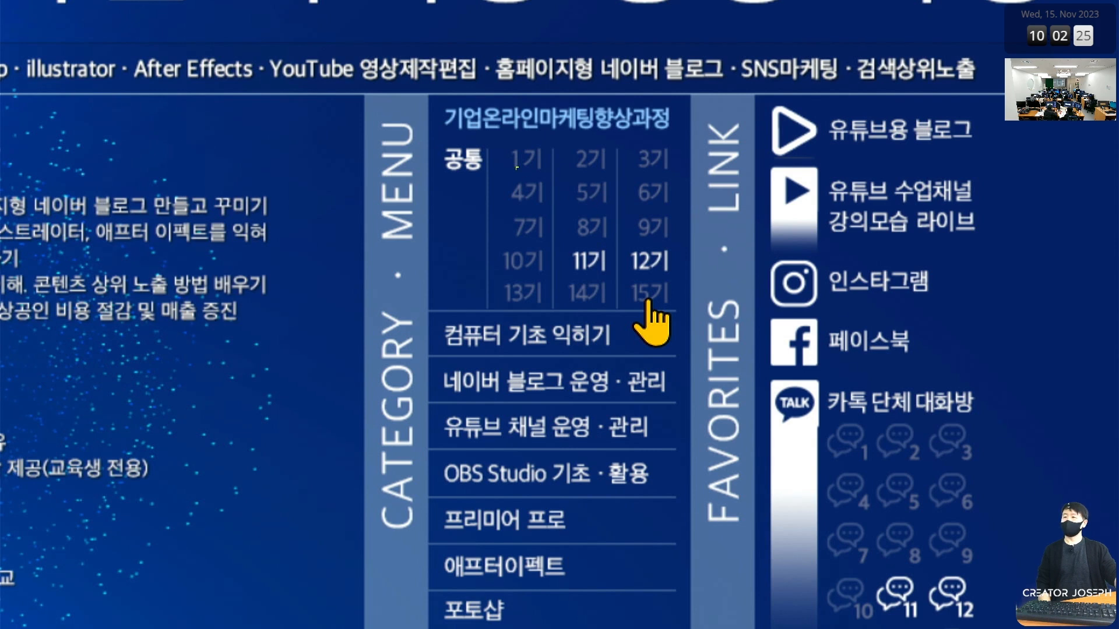
Box the blog's course number grid, sketch curved lines over and out of it, and clear the annotations
{"action": "left_click_drag", "start_coordinate": [568, 237], "coordinate": [679, 312]}
{"action": "mouse_move", "coordinate": [469, 251]}
{"action": "left_mouse_down"}
{"action": "mouse_move", "coordinate": [616, 230]}
{"action": "mouse_move", "coordinate": [601, 264]}
{"action": "left_mouse_up"}
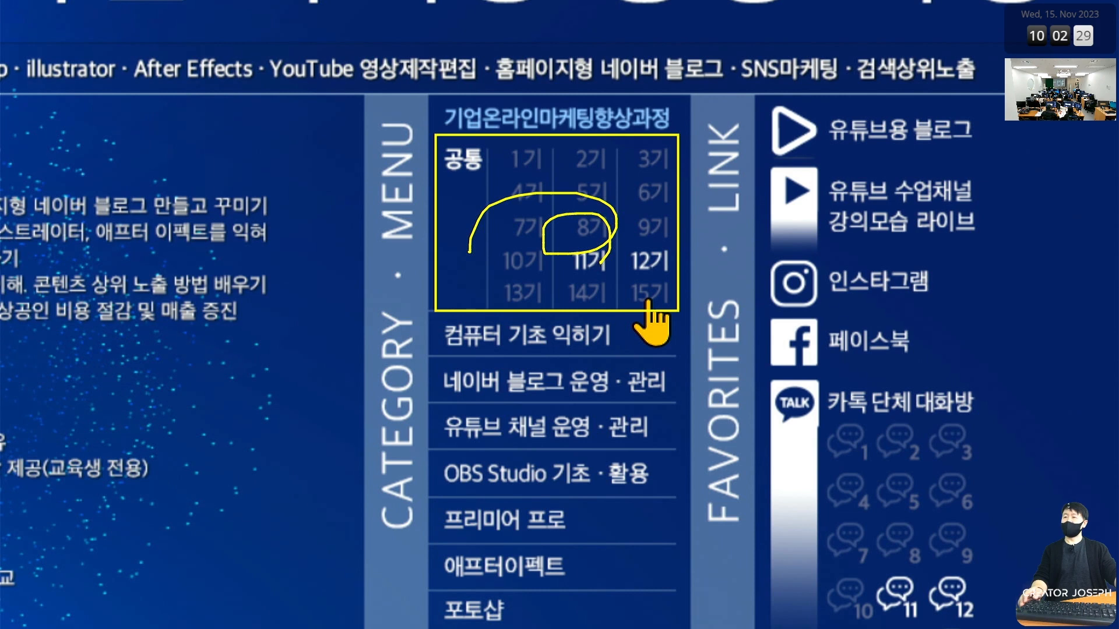
{"action": "mouse_move", "coordinate": [576, 192]}
{"action": "left_mouse_down"}
{"action": "mouse_move", "coordinate": [348, 153]}
{"action": "mouse_move", "coordinate": [450, 112]}
{"action": "left_mouse_up"}
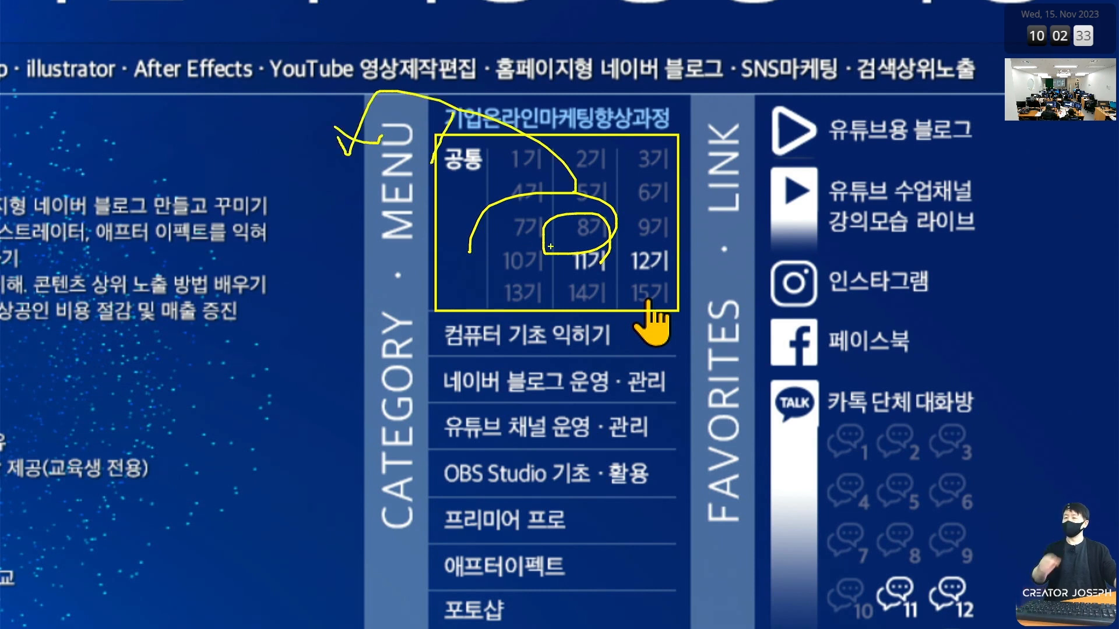
{"action": "key", "text": "Escape"}
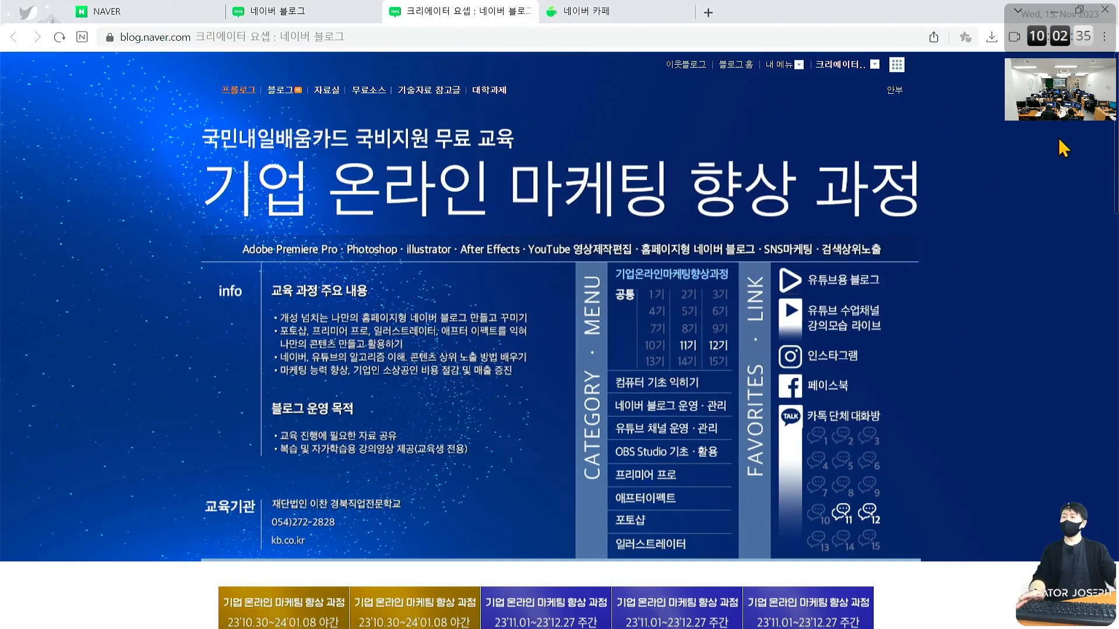
Return to Photoshop, move Layer 2, Layer 1 and Layer 3 out of Group 1 to directly above it, and select Layer 2
{"action": "left_click", "coordinate": [1053, 14]}
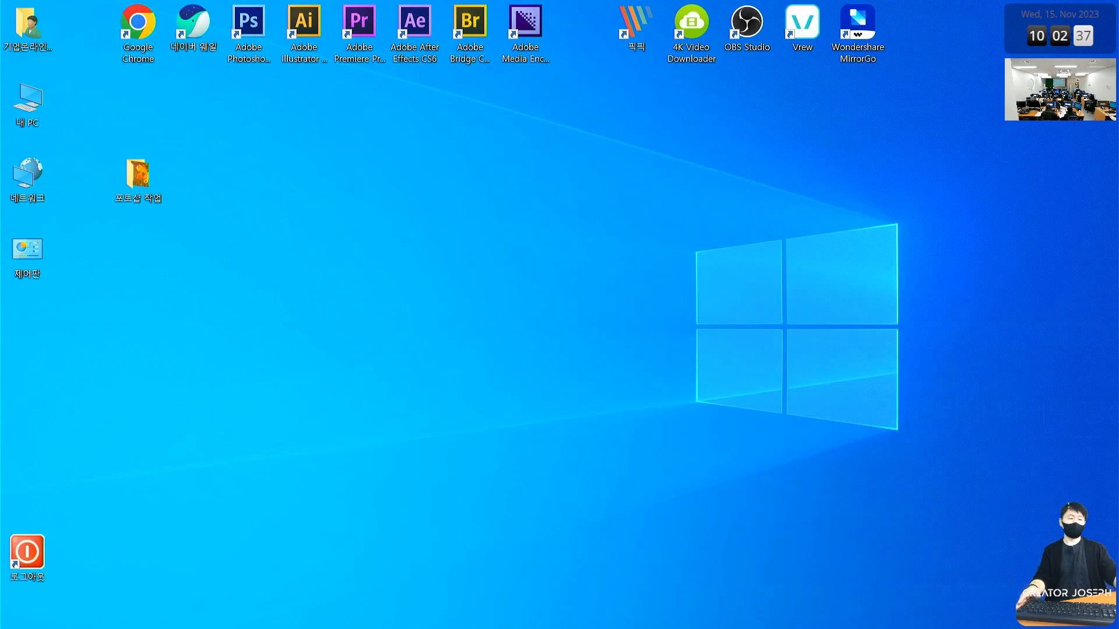
{"action": "key", "text": "alt+Tab"}
{"action": "left_click", "coordinate": [937, 367]}
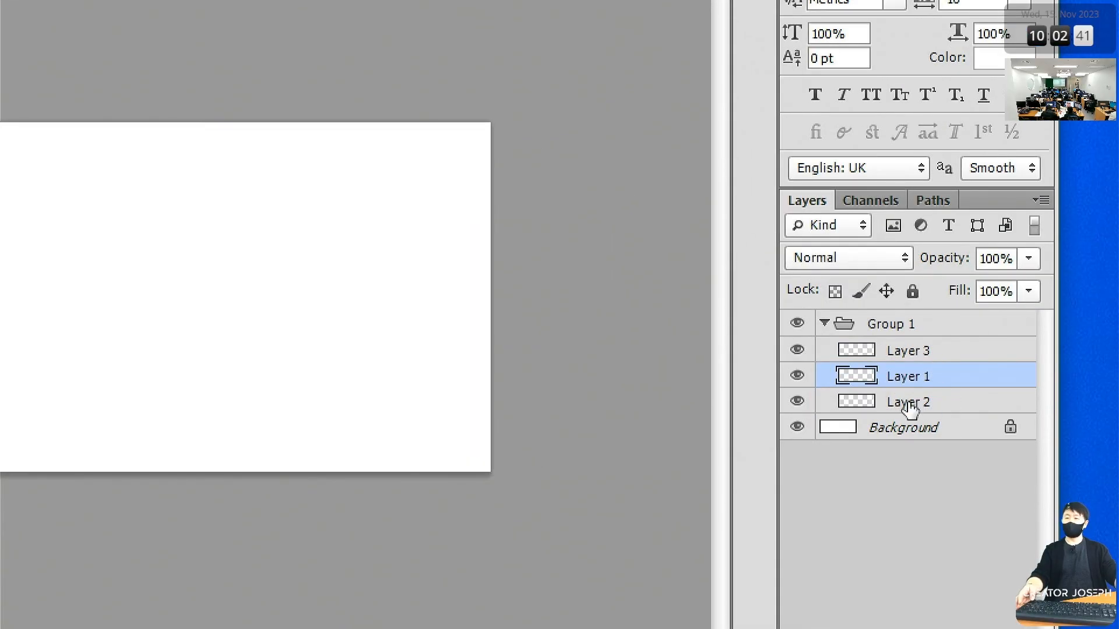
{"action": "left_click_drag", "start_coordinate": [910, 408], "coordinate": [916, 319]}
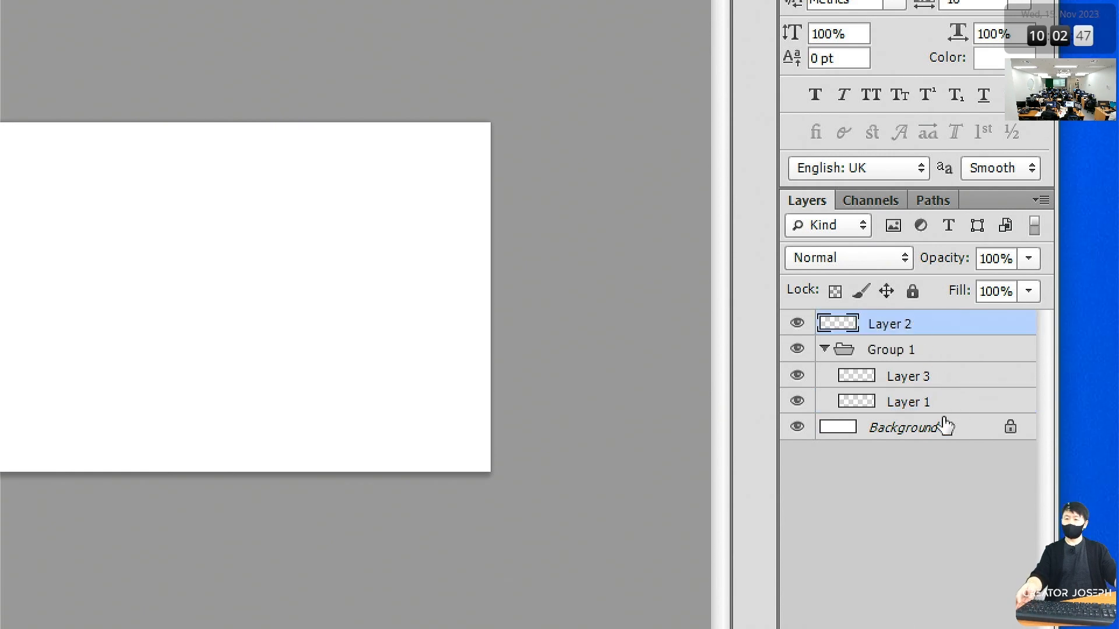
{"action": "left_click_drag", "start_coordinate": [915, 405], "coordinate": [920, 335]}
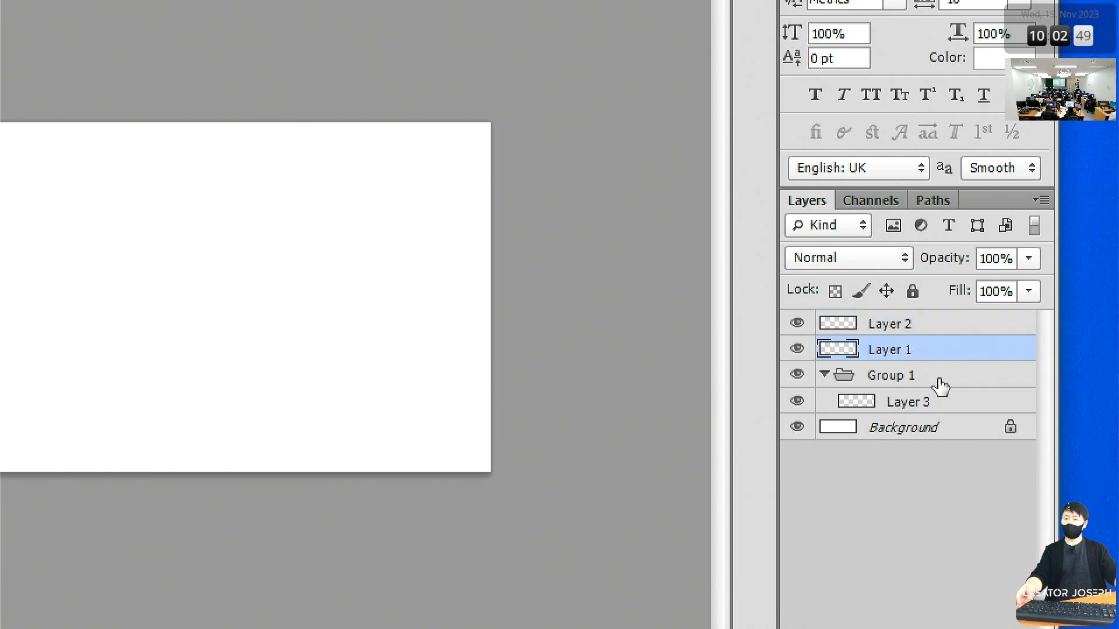
{"action": "left_click_drag", "start_coordinate": [917, 403], "coordinate": [923, 362]}
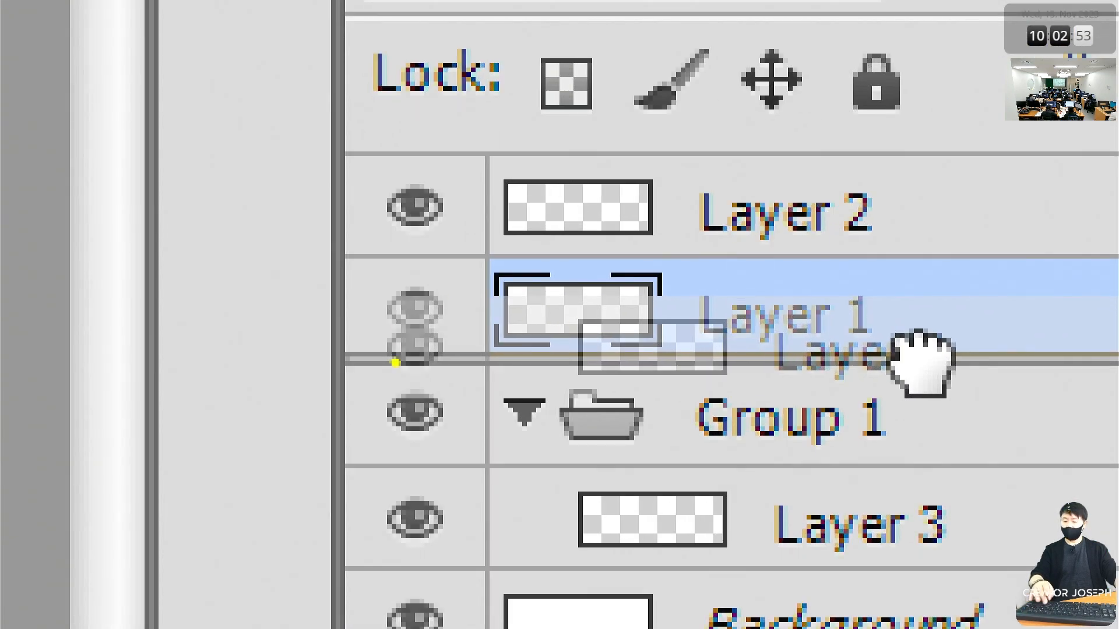
{"action": "mouse_move", "coordinate": [308, 316]}
{"action": "left_mouse_down"}
{"action": "mouse_move", "coordinate": [653, 417]}
{"action": "mouse_move", "coordinate": [606, 403]}
{"action": "left_mouse_up"}
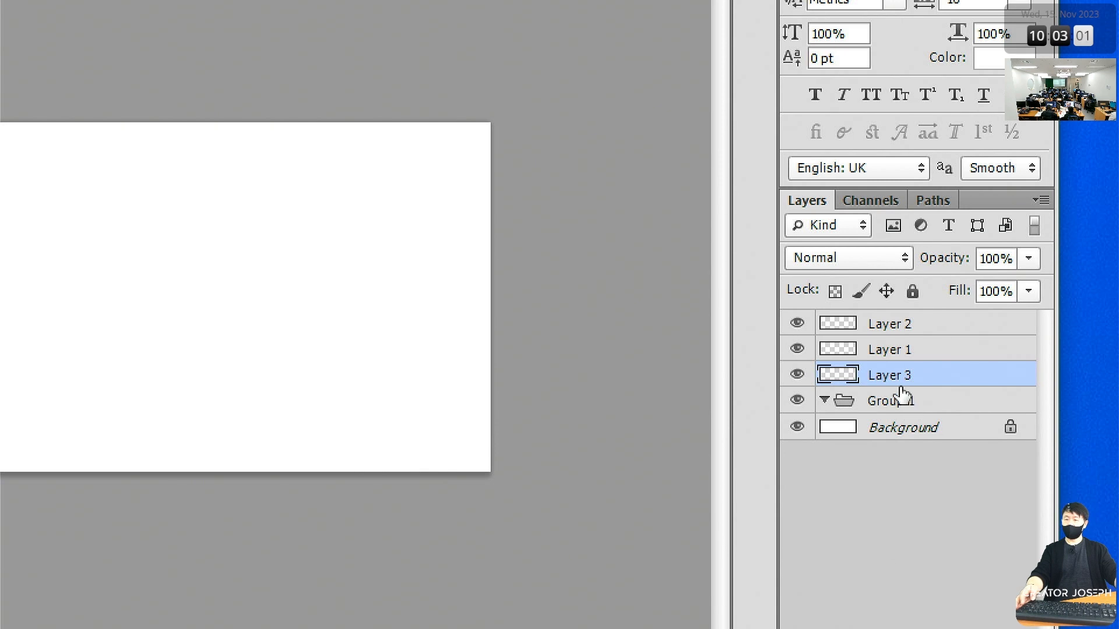
{"action": "left_click", "coordinate": [904, 330]}
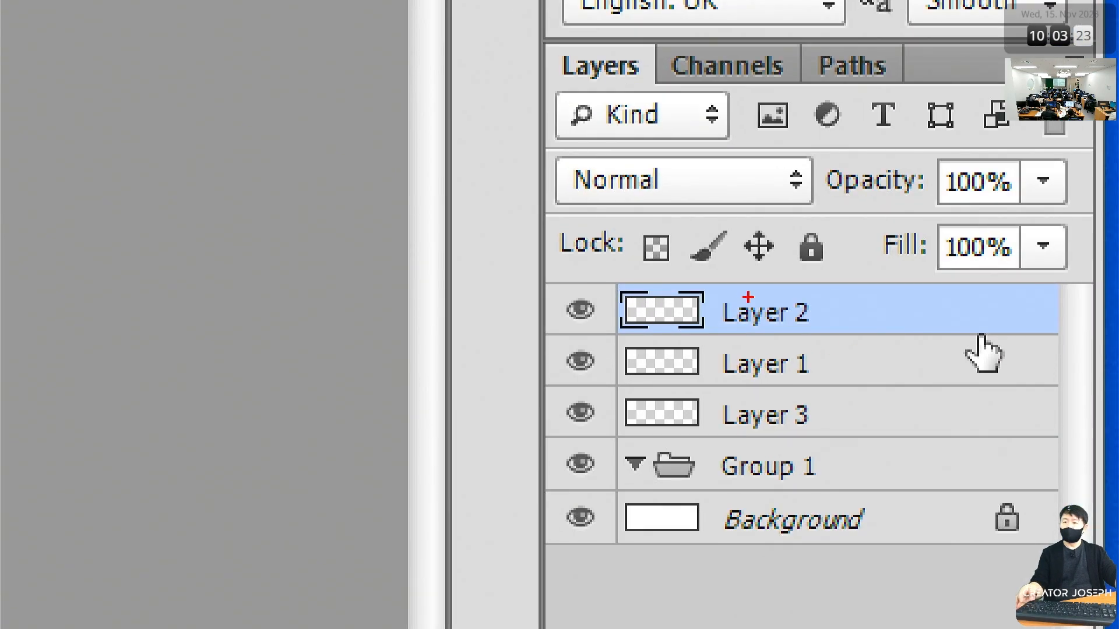
Mark the Layer 2 row with a short annotation stroke and rename the layer as 유튜브로고
{"action": "mouse_move", "coordinate": [748, 295]}
{"action": "left_mouse_down"}
{"action": "mouse_move", "coordinate": [765, 310]}
{"action": "mouse_move", "coordinate": [803, 283]}
{"action": "left_mouse_up"}
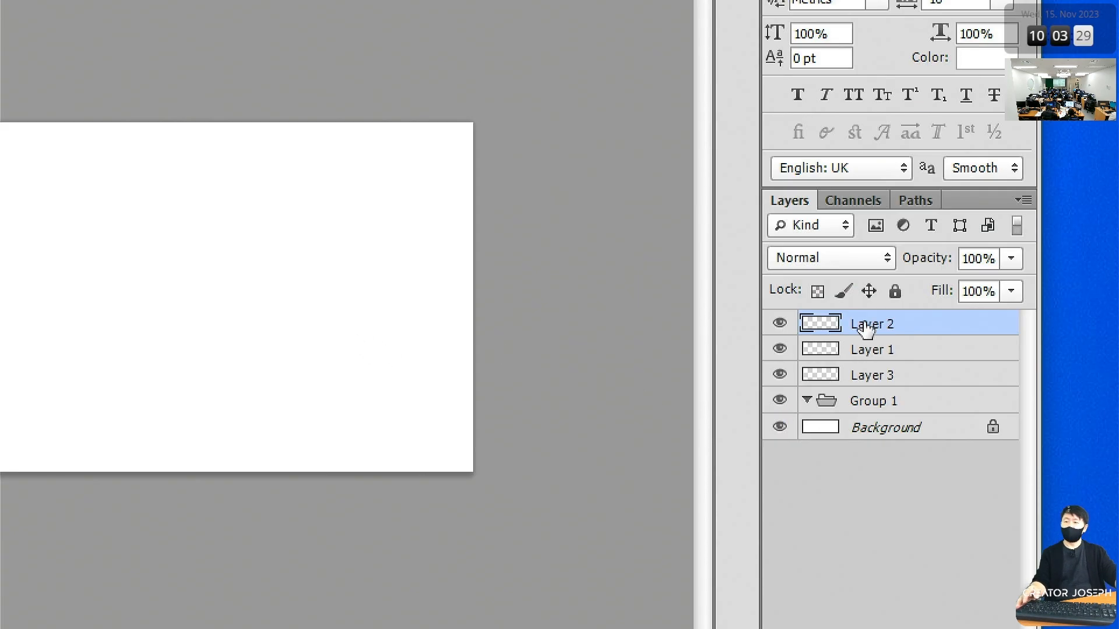
{"action": "double_click", "coordinate": [883, 337]}
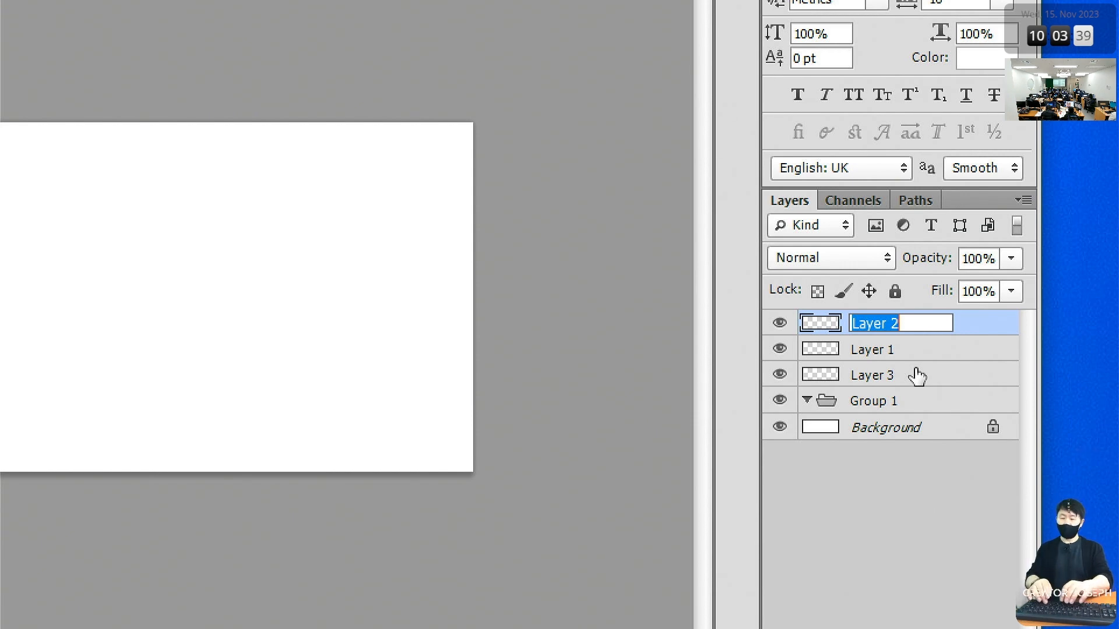
{"action": "type", "text": "dbxbqm"}
{"action": "key", "text": "BackSpace"}
{"action": "key", "text": "BackSpace"}
{"action": "key", "text": "BackSpace"}
{"action": "key", "text": "BackSpace"}
{"action": "key", "text": "BackSpace"}
{"action": "key", "text": "BackSpace"}
{"action": "key", "text": "Hangul"}
{"action": "type", "text": "ㅇ"}
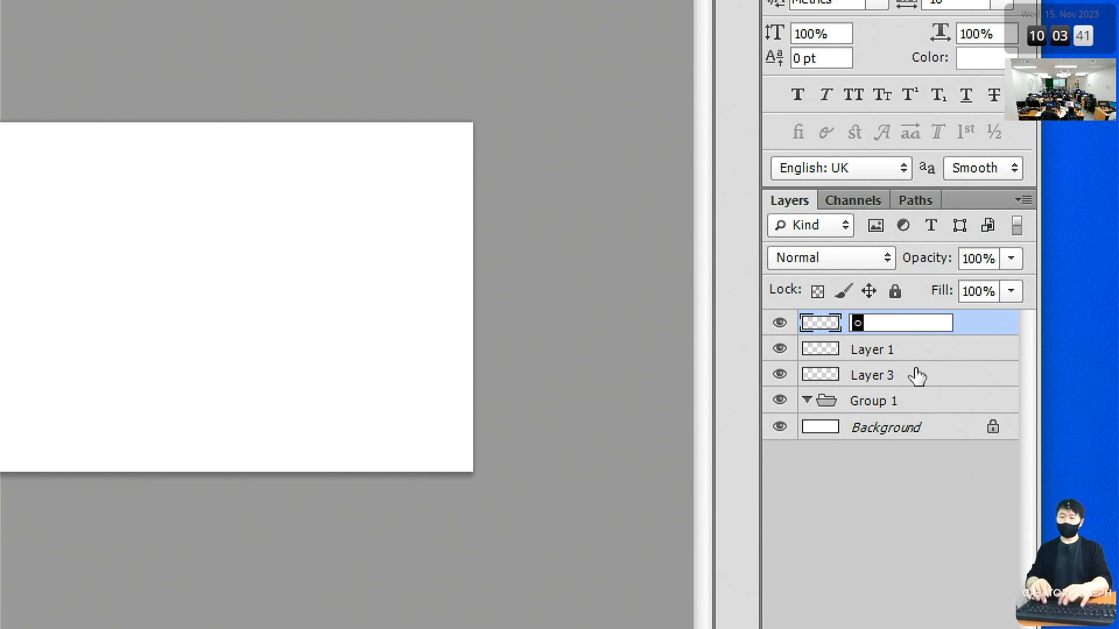
{"action": "type", "text": "유튜브로고"}
{"action": "key", "text": "Return"}
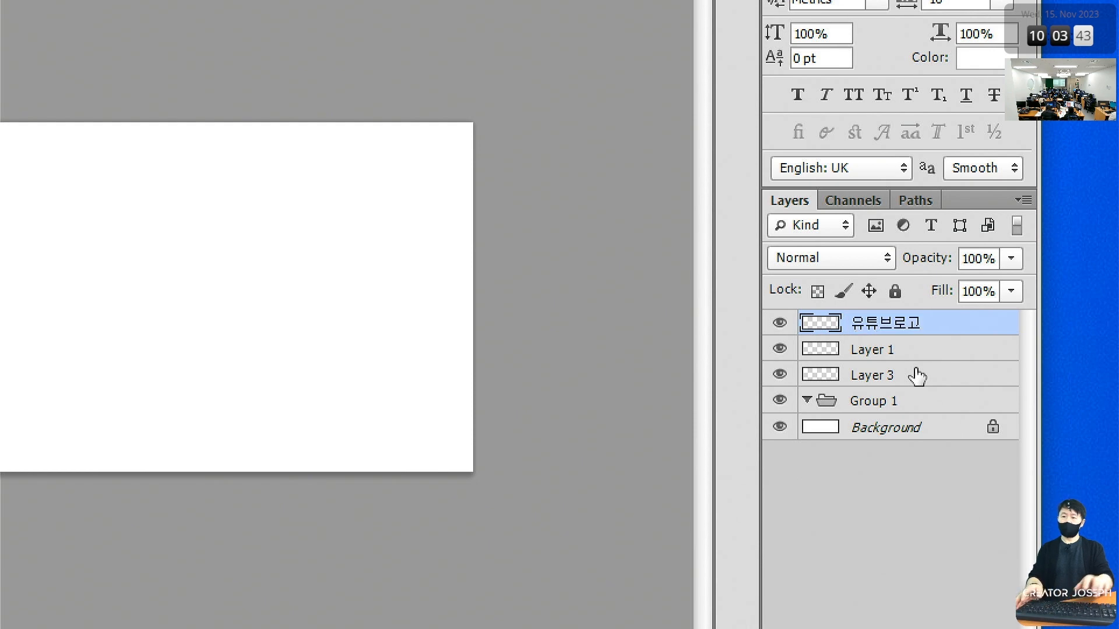
Rename Layer 1 as 메뉴1 and Layer 3 as 배경이미지
{"action": "double_click", "coordinate": [872, 350]}
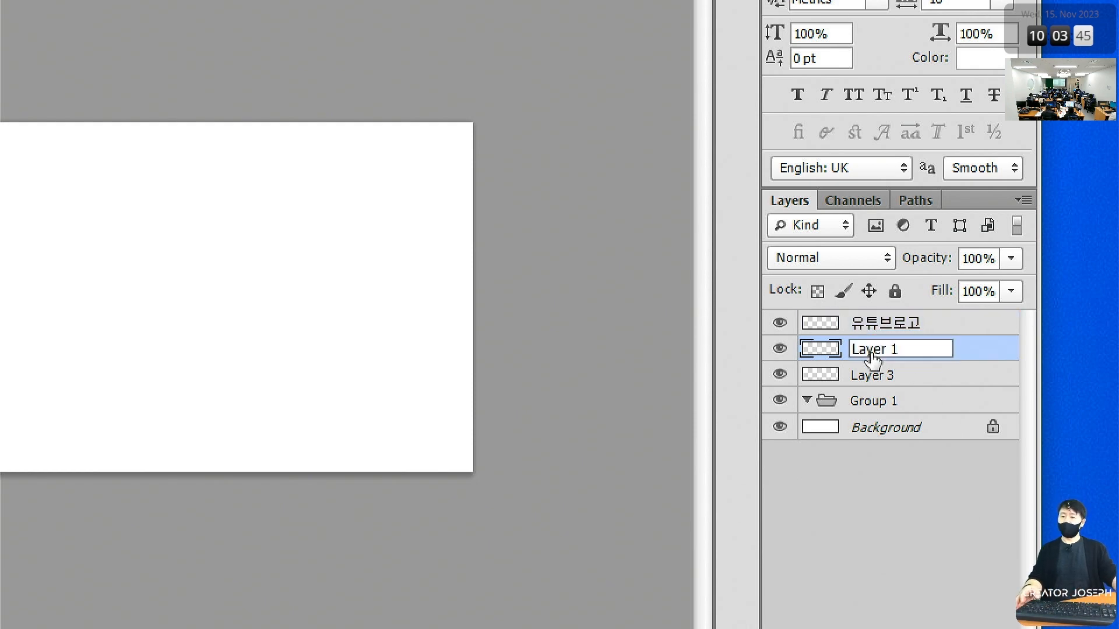
{"action": "type", "text": "멘ㅠ1"}
{"action": "key", "text": "Return"}
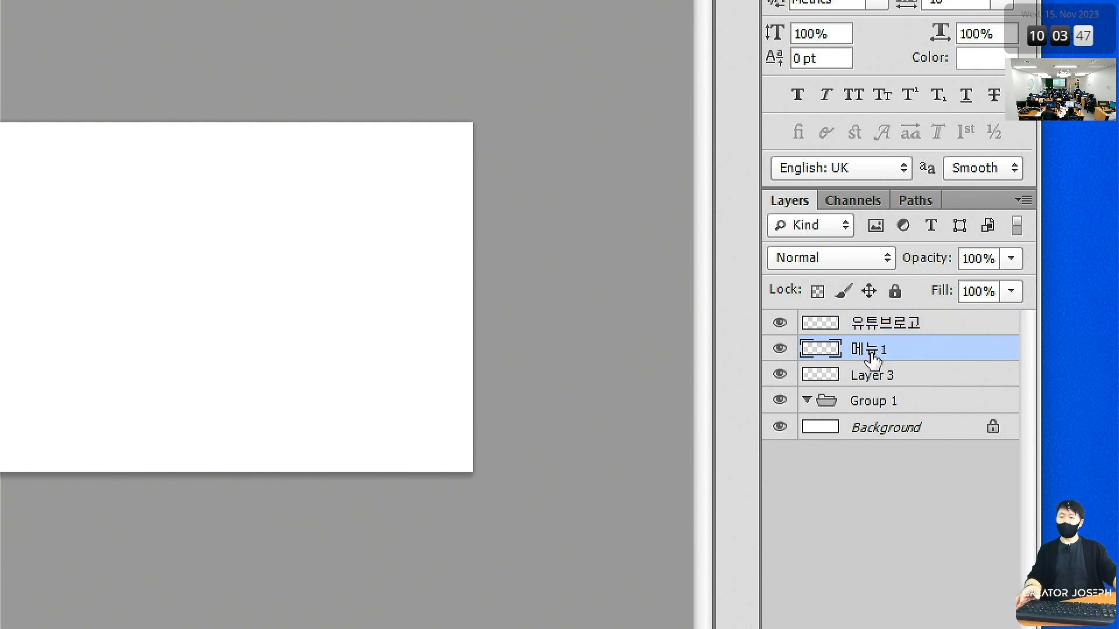
{"action": "double_click", "coordinate": [877, 399]}
{"action": "double_click", "coordinate": [874, 375]}
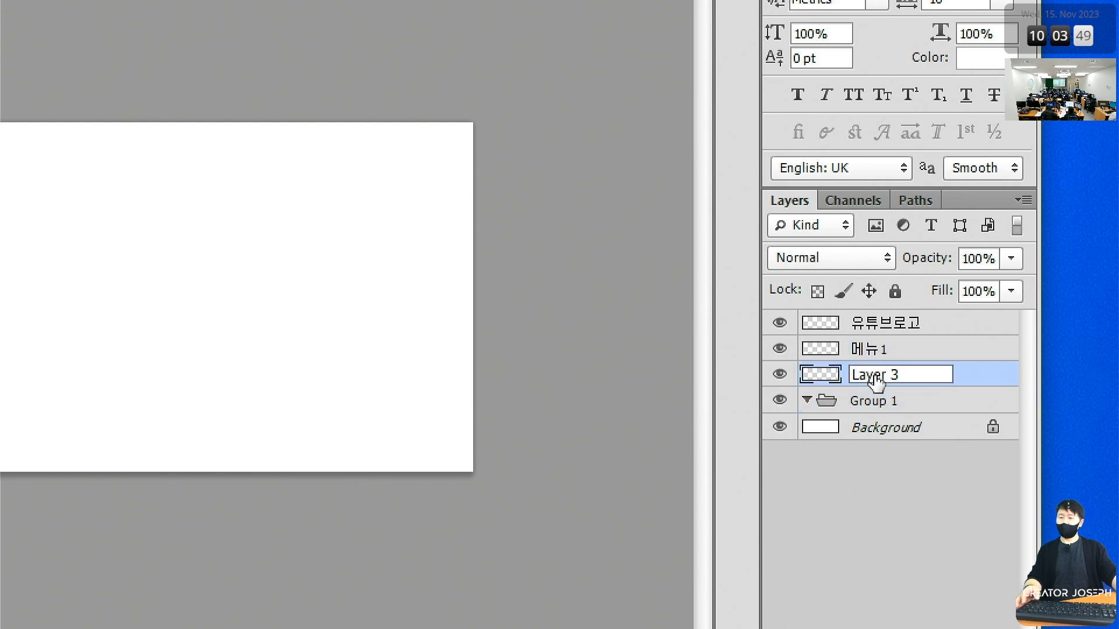
{"action": "type", "text": "배ㄱㅕㅇ이미지"}
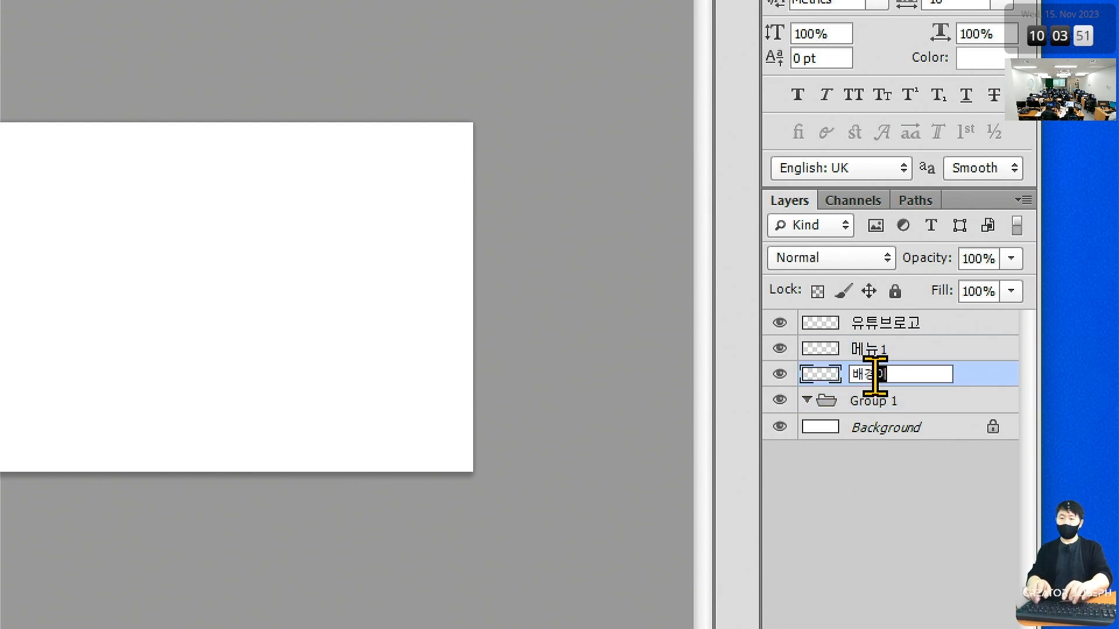
{"action": "key", "text": "Return"}
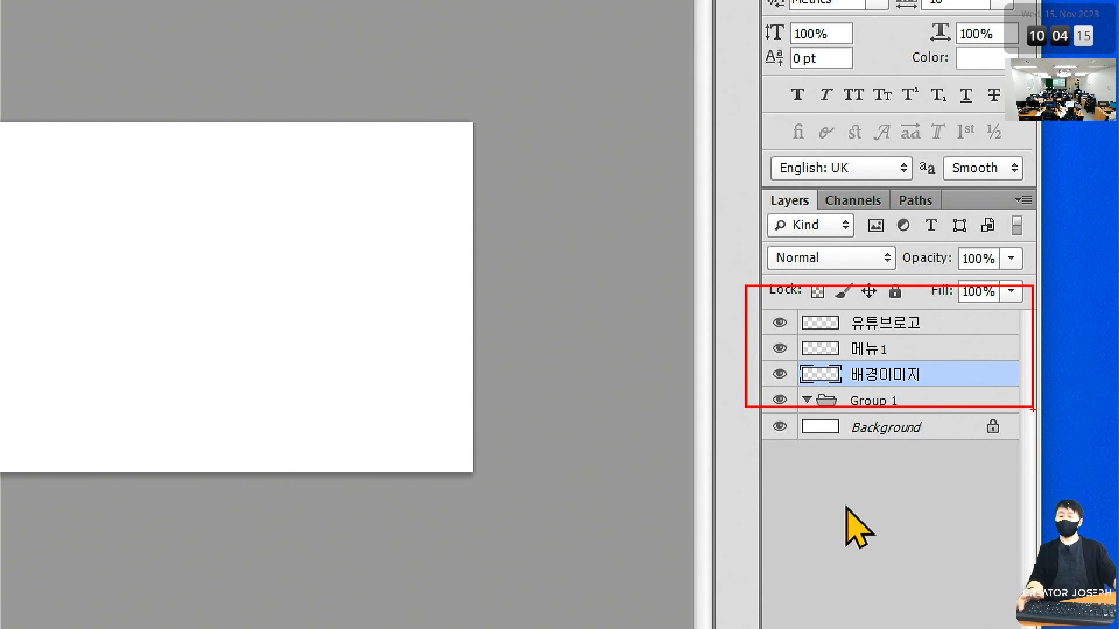
Clear the annotation box and duplicate the 유튜브로고 layer as 유튜브로고 copy within the 연습 document
{"action": "key", "text": "Escape"}
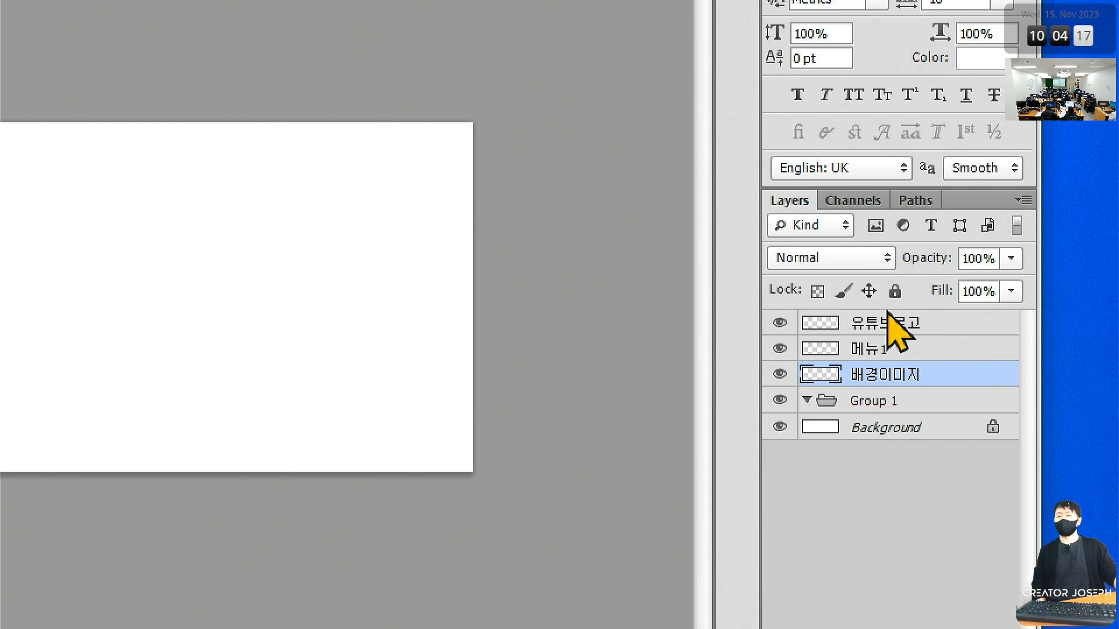
{"action": "left_click", "coordinate": [895, 330]}
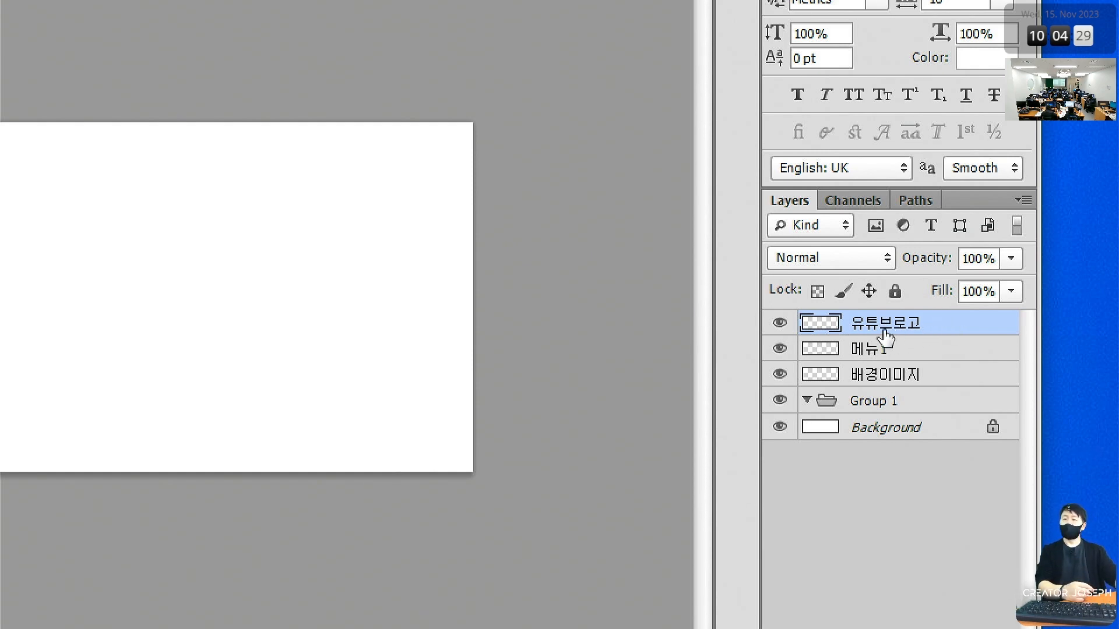
{"action": "right_click", "coordinate": [886, 337]}
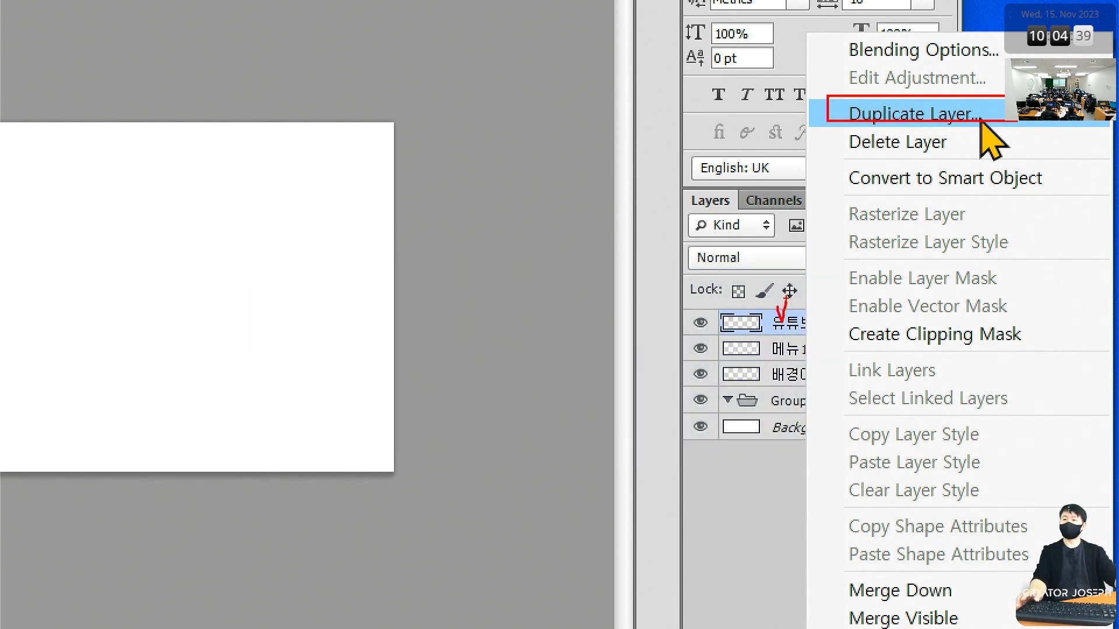
{"action": "left_click", "coordinate": [446, 475]}
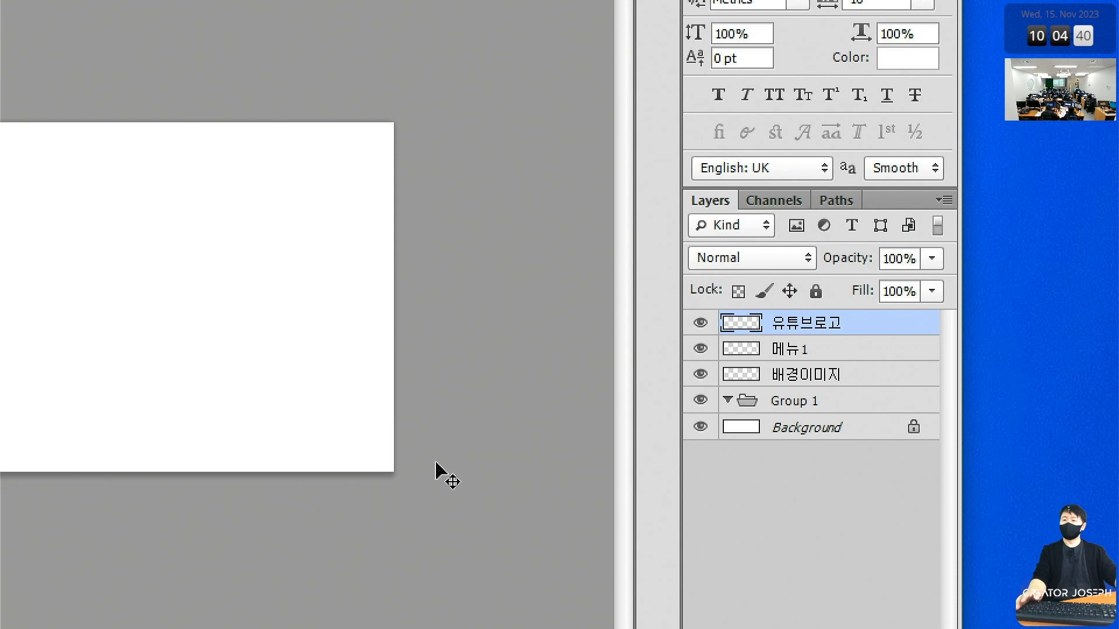
{"action": "right_click", "coordinate": [853, 325]}
{"action": "left_click", "coordinate": [967, 115]}
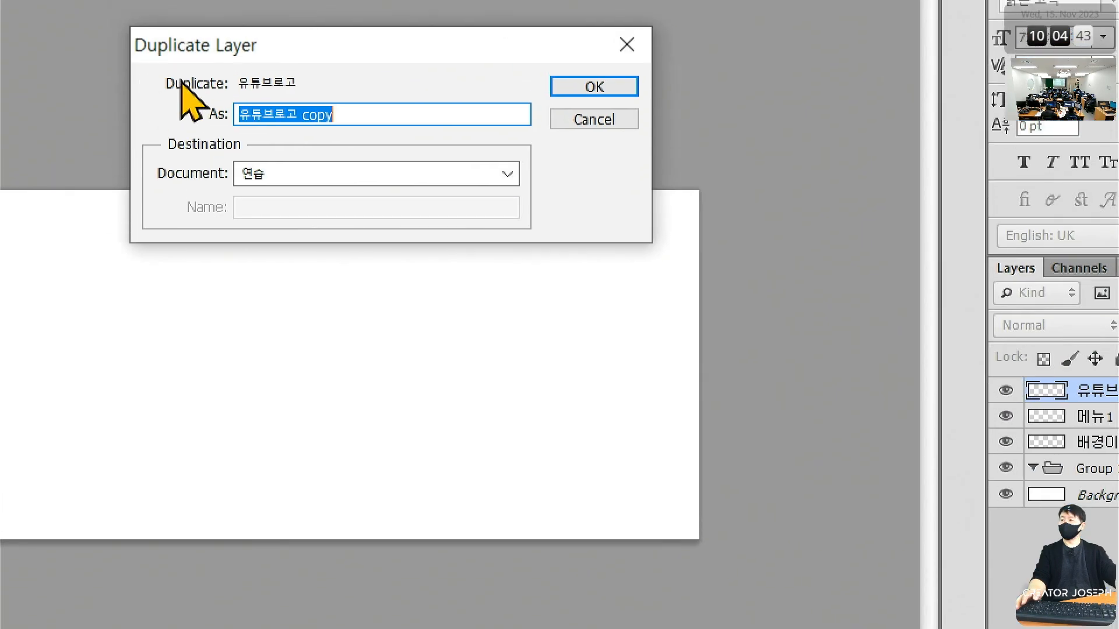
{"action": "left_click_drag", "start_coordinate": [378, 38], "coordinate": [650, 348]}
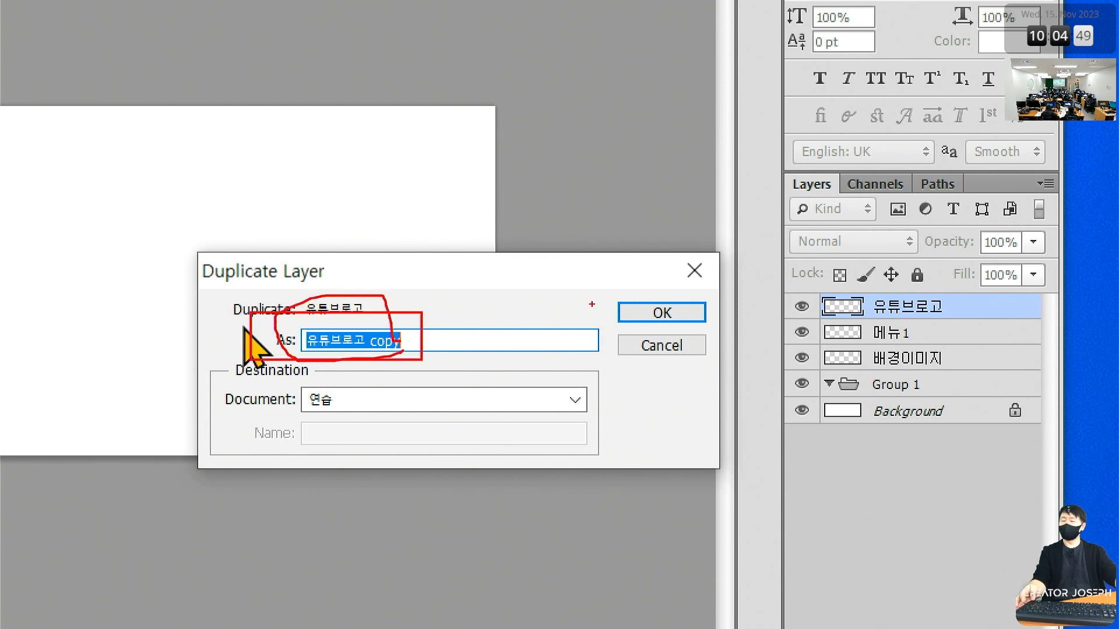
{"action": "left_click_drag", "start_coordinate": [644, 279], "coordinate": [680, 318]}
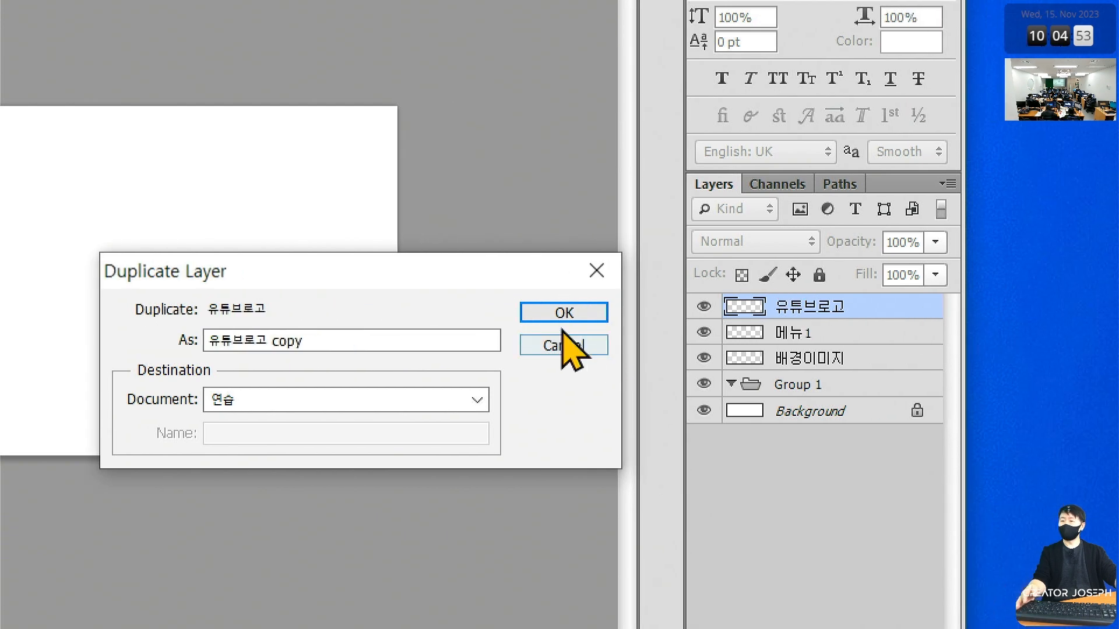
{"action": "left_click", "coordinate": [657, 317]}
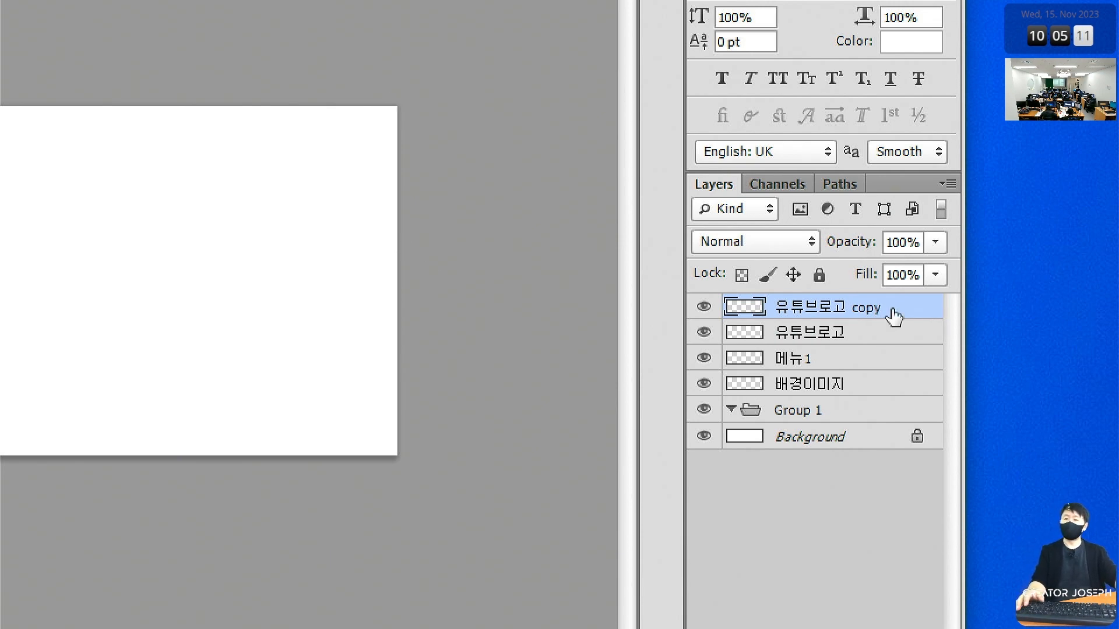
Rename the duplicated 유튜브로고 copy layer as 인스타그램로고 and deselect all layers
{"action": "left_click", "coordinate": [781, 337]}
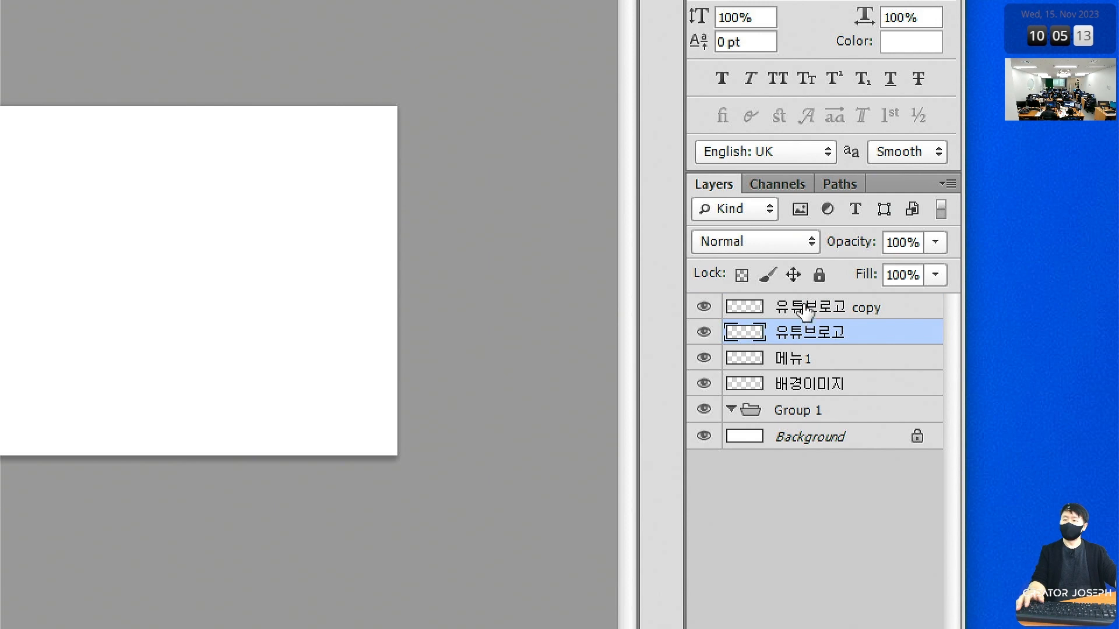
{"action": "left_click", "coordinate": [806, 315]}
{"action": "left_click", "coordinate": [808, 337]}
{"action": "double_click", "coordinate": [796, 304]}
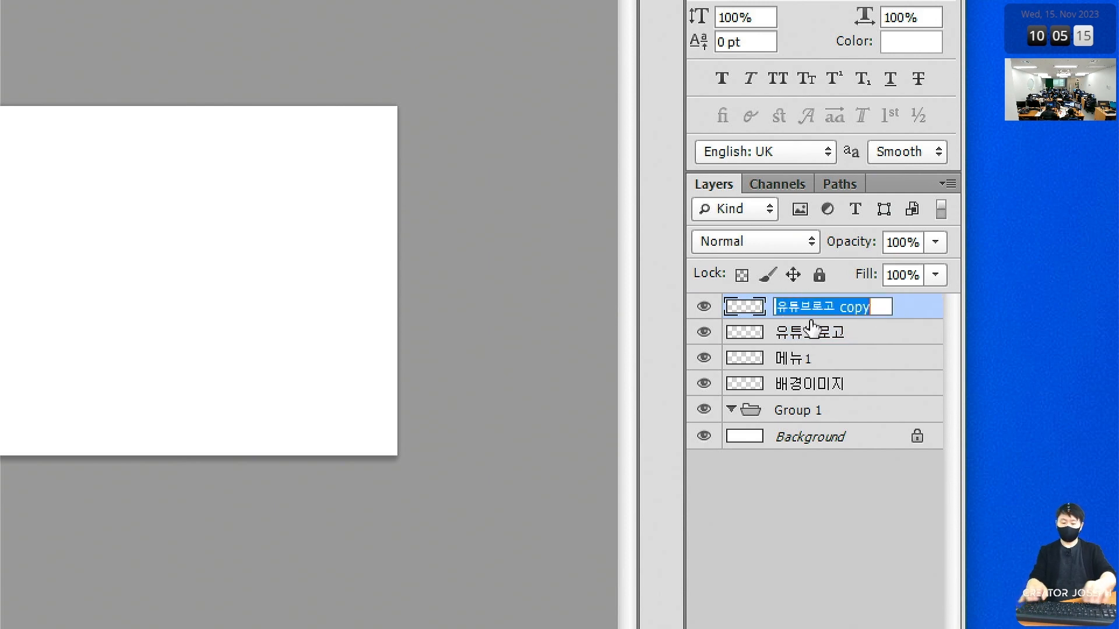
{"action": "type", "text": "ㅇ"}
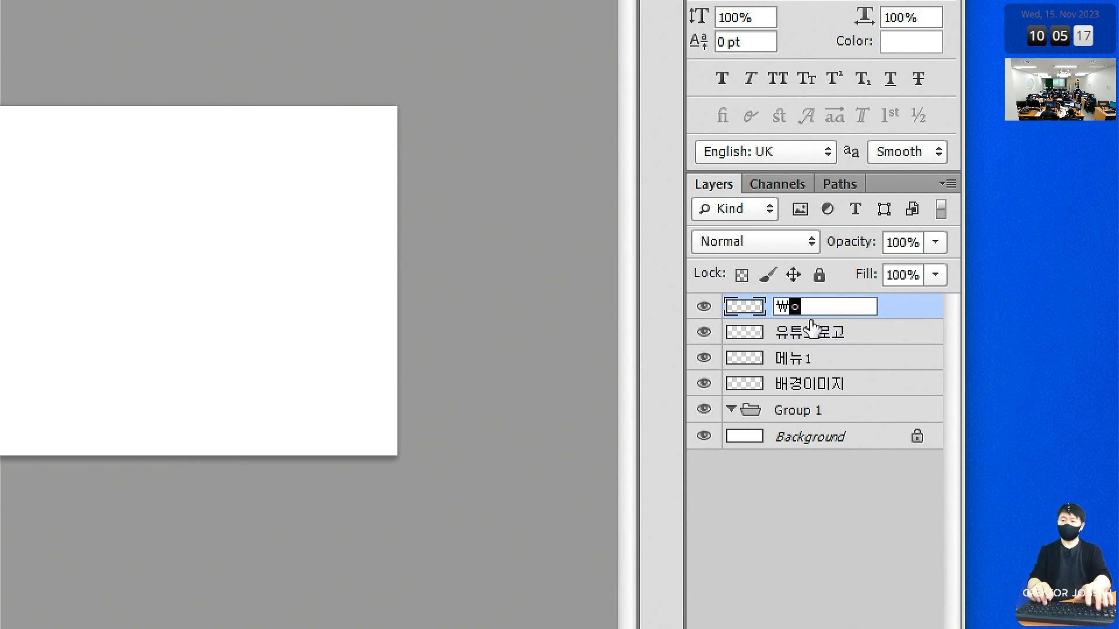
{"action": "type", "text": "리스타그램로고"}
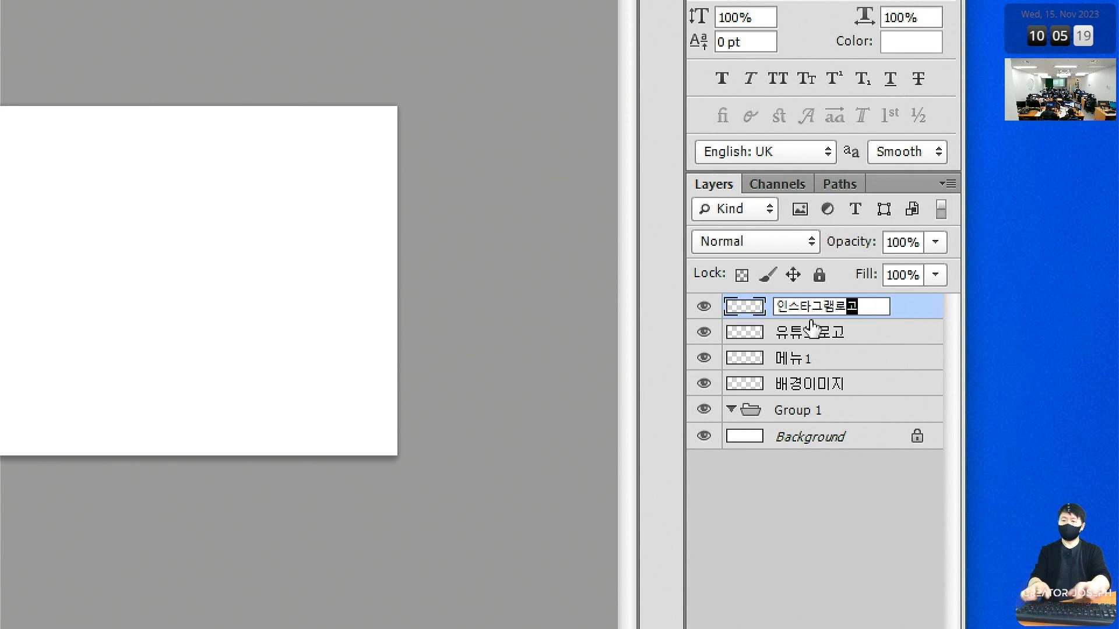
{"action": "key", "text": "Return"}
{"action": "left_click", "coordinate": [787, 533]}
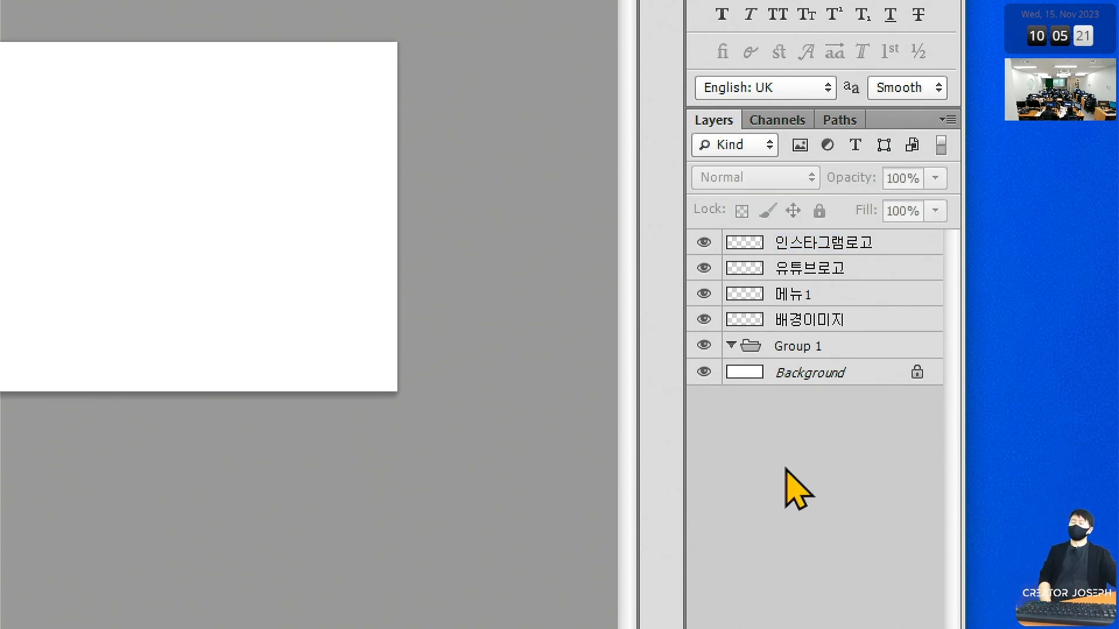
Fully lock the 배경이미지 layer and the 인스타그램로고 layer
{"action": "left_click", "coordinate": [816, 248]}
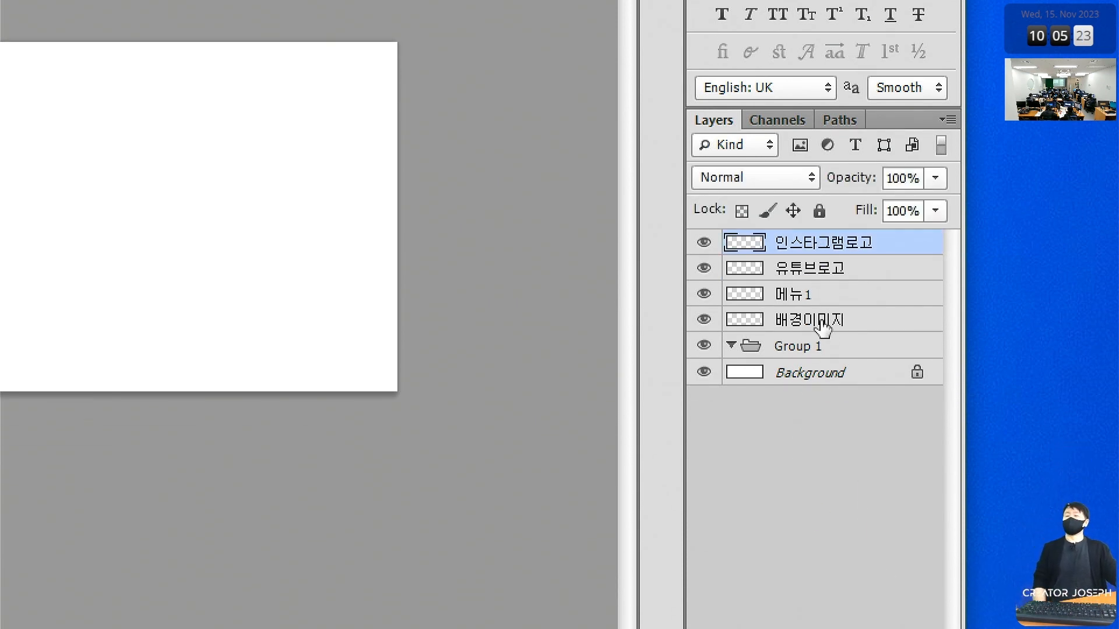
{"action": "left_click", "coordinate": [823, 327]}
{"action": "left_click", "coordinate": [819, 210]}
{"action": "left_click", "coordinate": [810, 242]}
{"action": "left_click", "coordinate": [820, 211]}
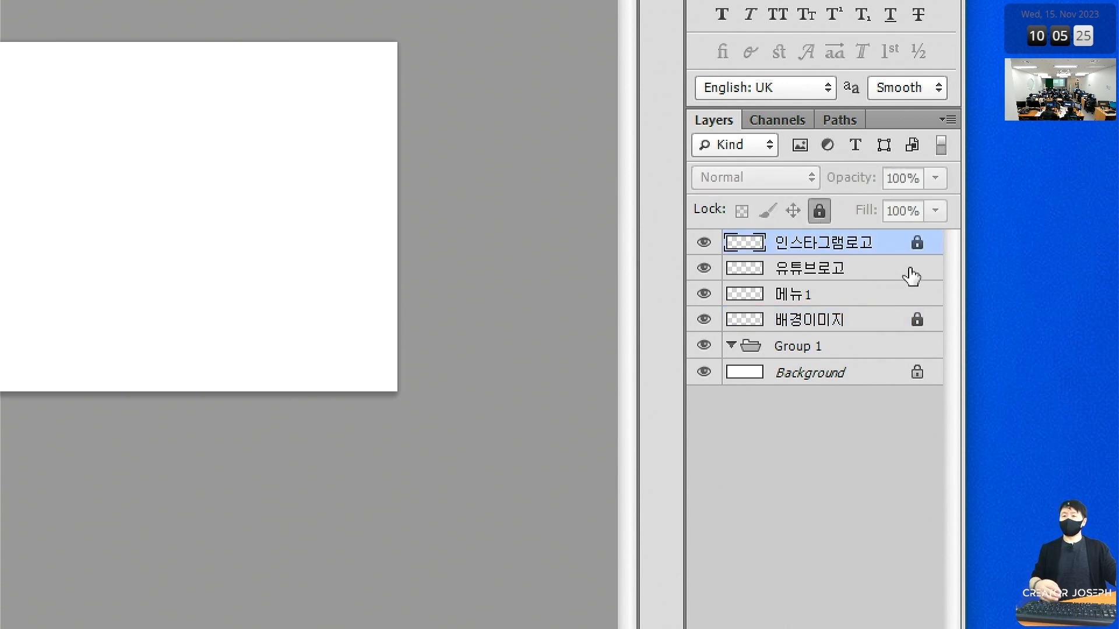
Unlock the 인스타그램로고 and 배경이미지 layers and deselect all layers
{"action": "left_click", "coordinate": [819, 210]}
{"action": "left_click", "coordinate": [814, 320]}
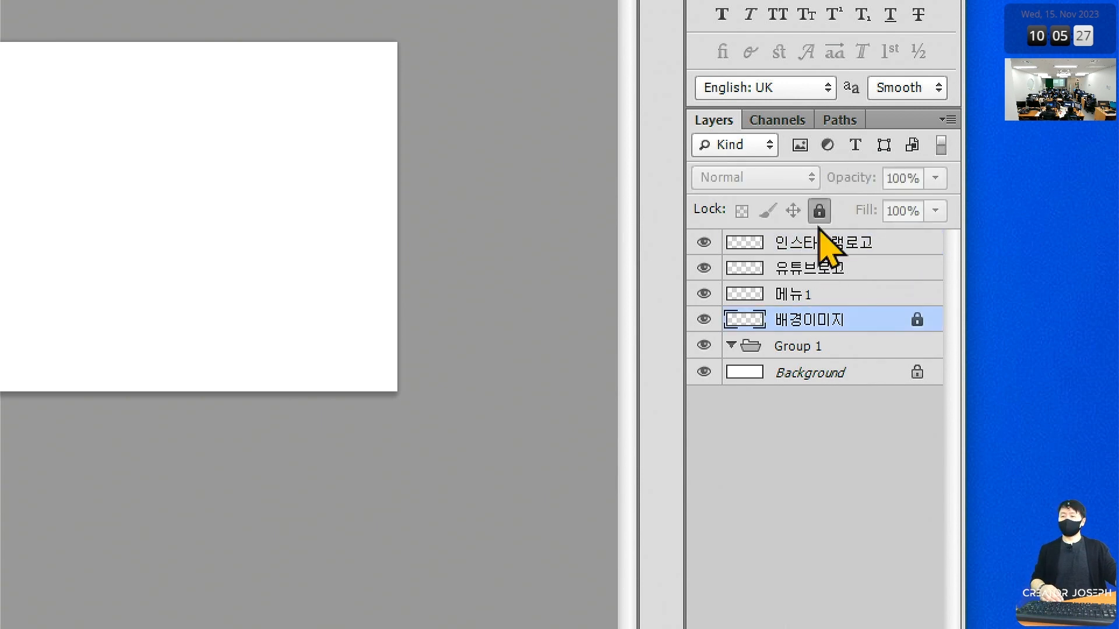
{"action": "left_click", "coordinate": [819, 211]}
{"action": "left_click", "coordinate": [839, 436]}
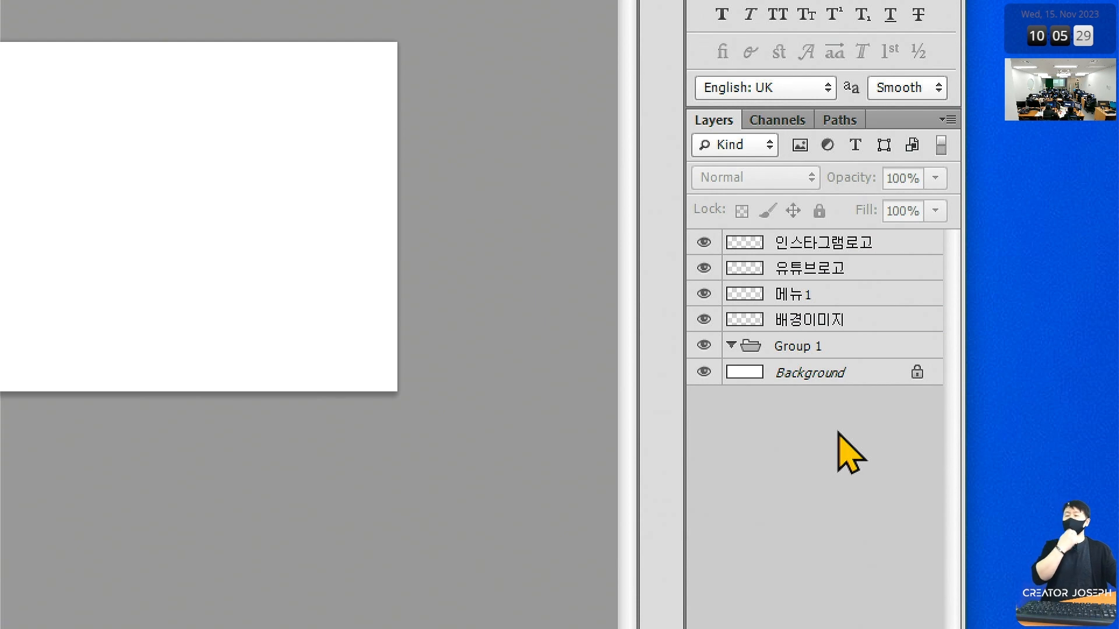
Box the lock-all option, fully lock the 배경이미지 layer, and box the padlock on its row
{"action": "left_click", "coordinate": [831, 323]}
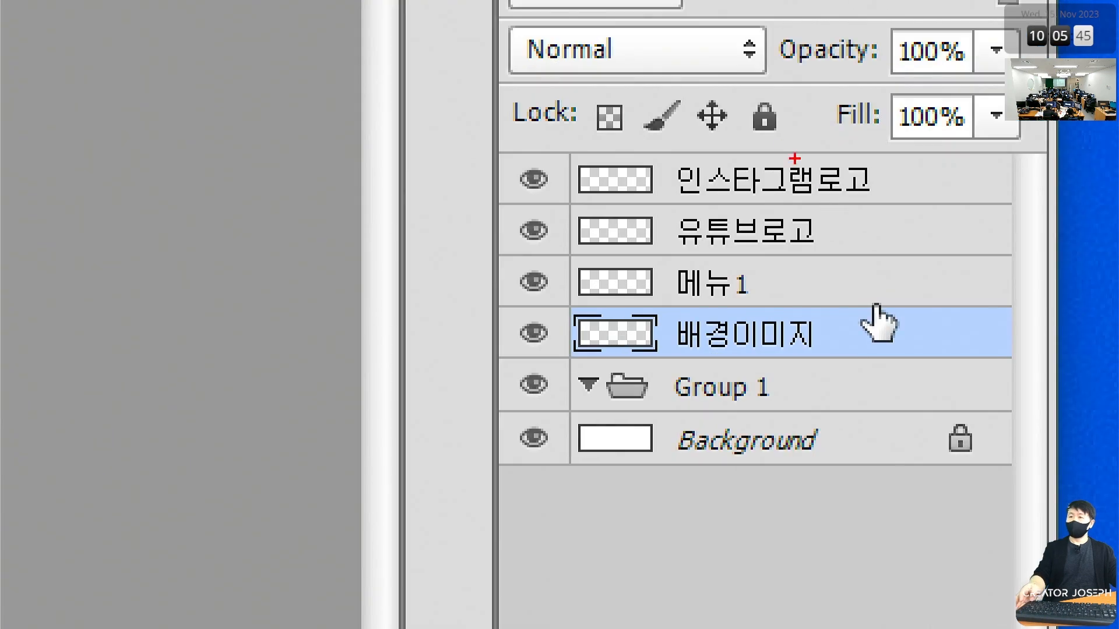
{"action": "mouse_move", "coordinate": [736, 88]}
{"action": "left_mouse_down"}
{"action": "mouse_move", "coordinate": [752, 124]}
{"action": "mouse_move", "coordinate": [797, 148]}
{"action": "left_mouse_up"}
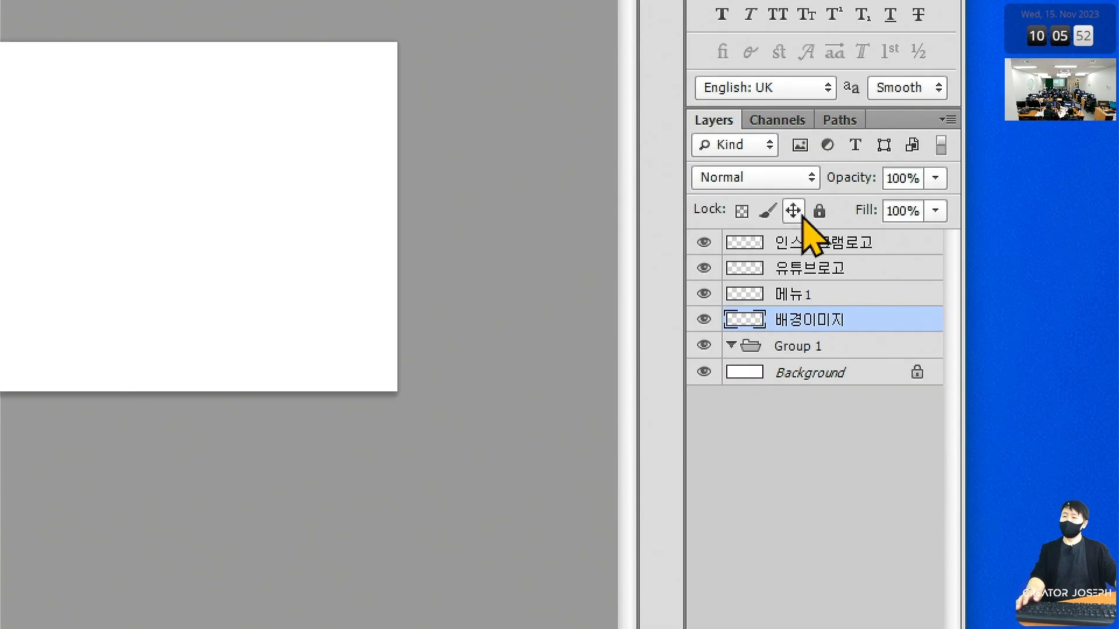
{"action": "left_click", "coordinate": [765, 117]}
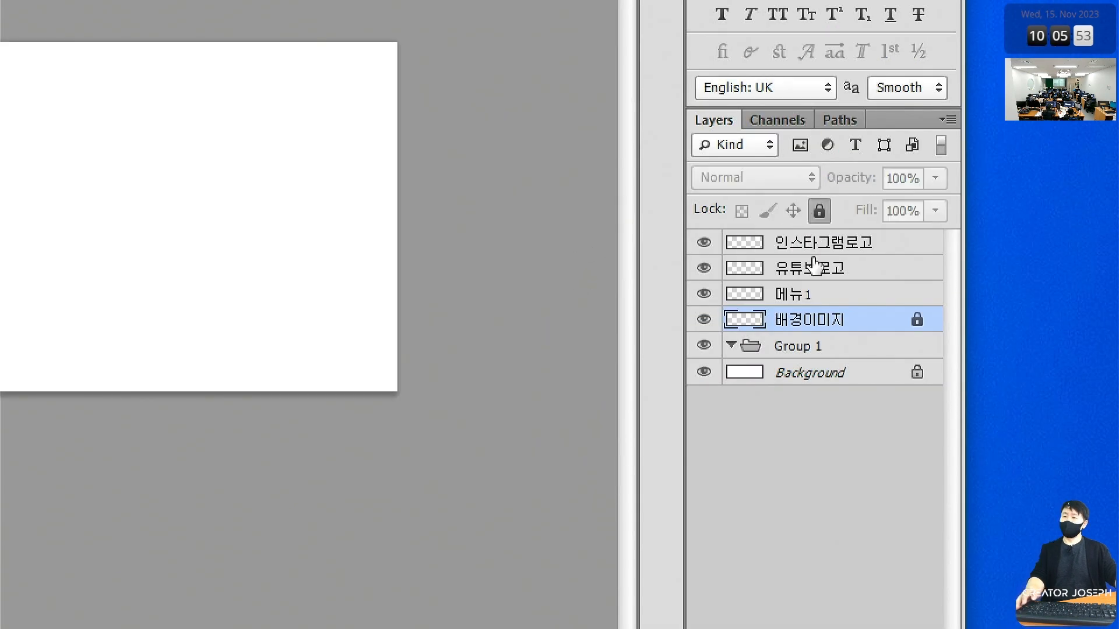
{"action": "left_click_drag", "start_coordinate": [897, 299], "coordinate": [933, 336]}
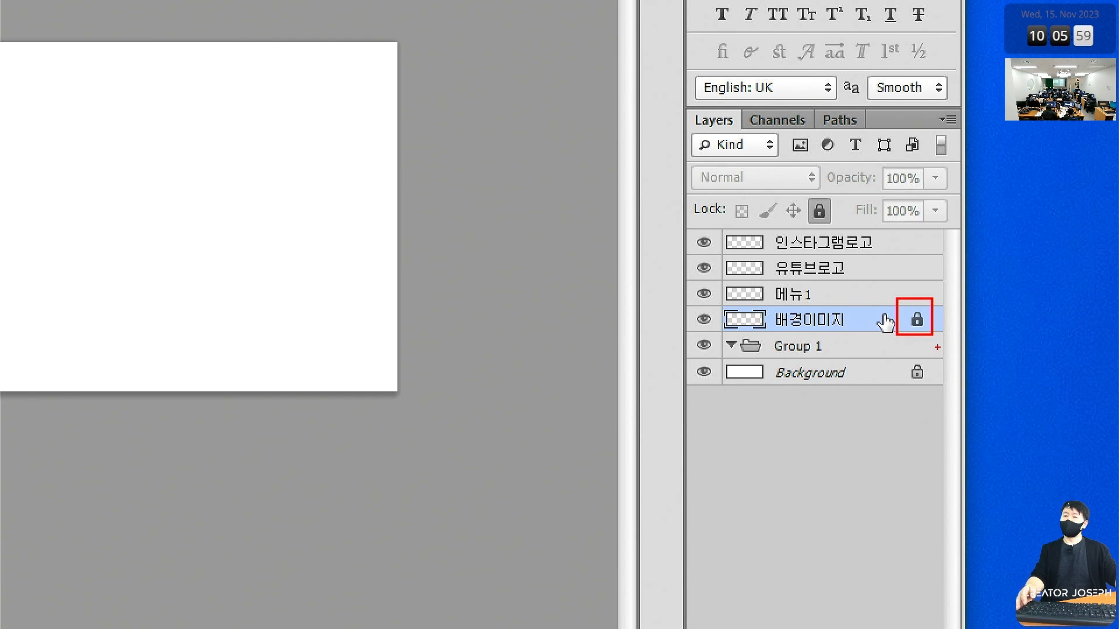
Unlock the 배경이미지 layer, lock and unlock it once more, and select 메뉴1 followed by 배경이미지
{"action": "left_click", "coordinate": [827, 211]}
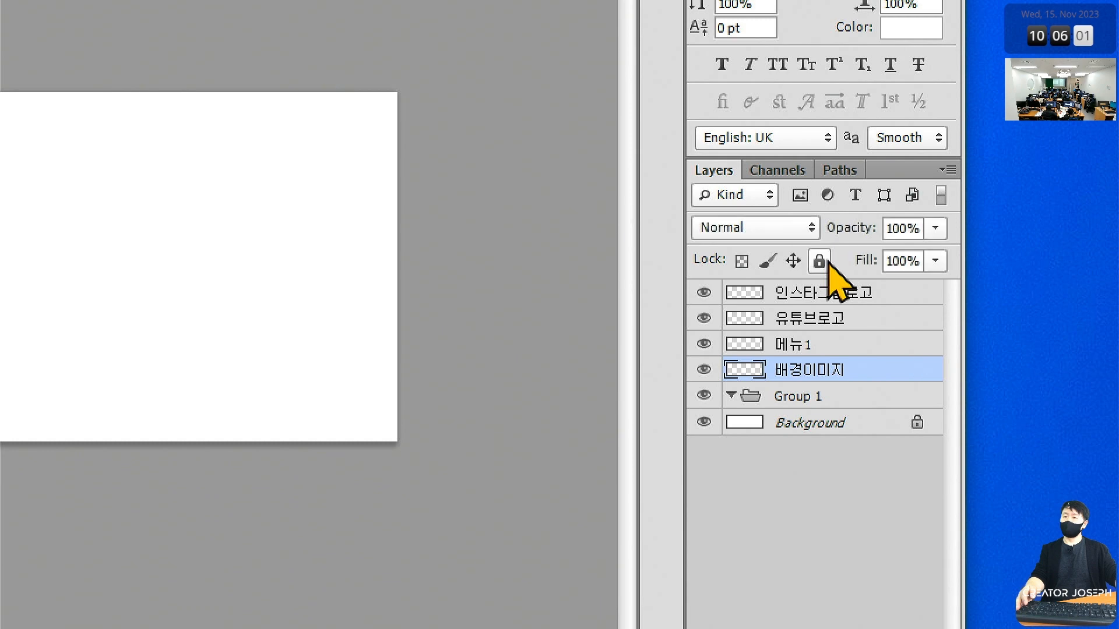
{"action": "left_click", "coordinate": [822, 264]}
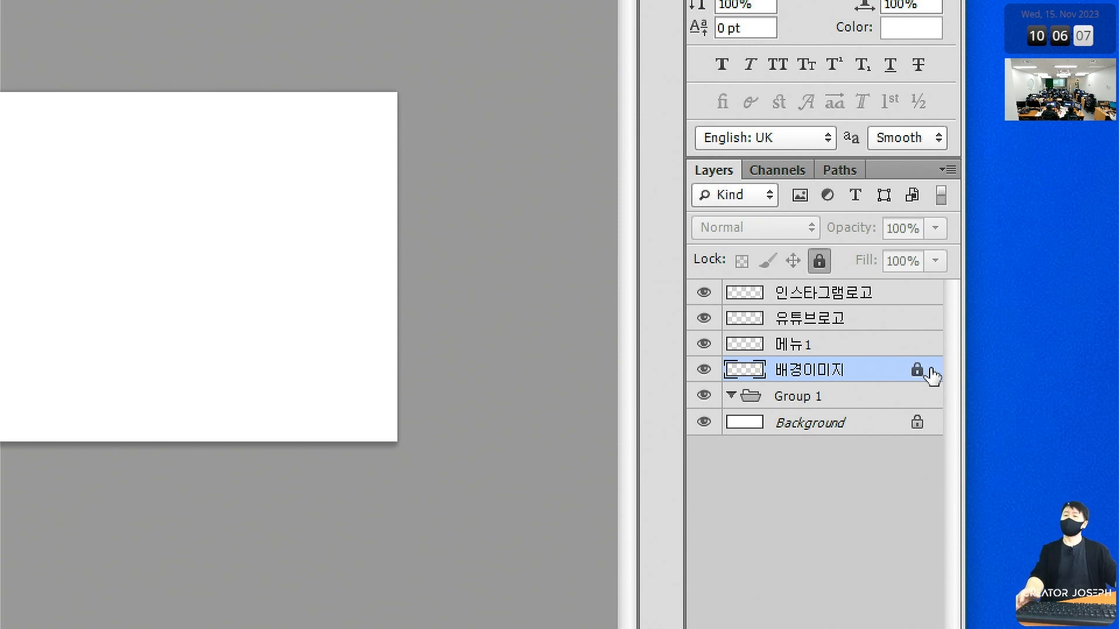
{"action": "left_click", "coordinate": [820, 261]}
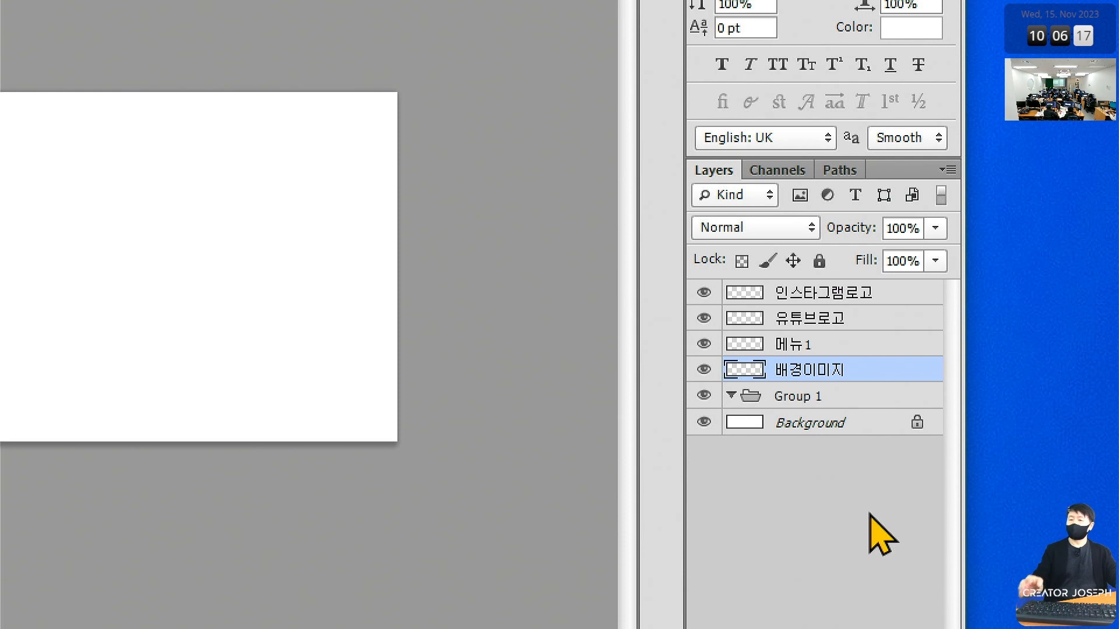
{"action": "left_click", "coordinate": [798, 353]}
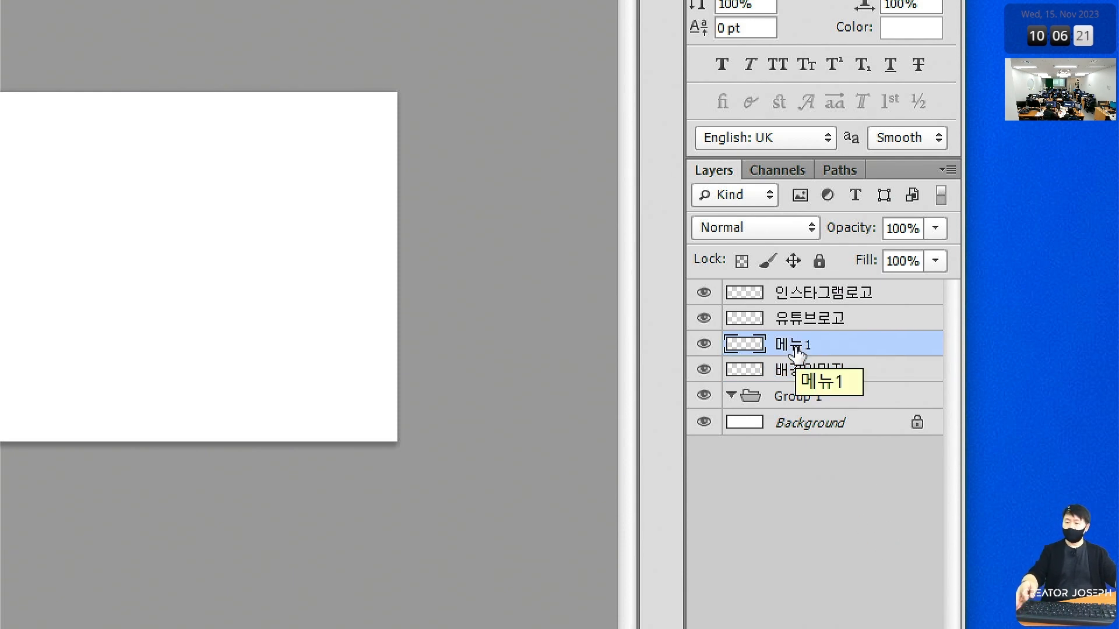
{"action": "left_click", "coordinate": [854, 370]}
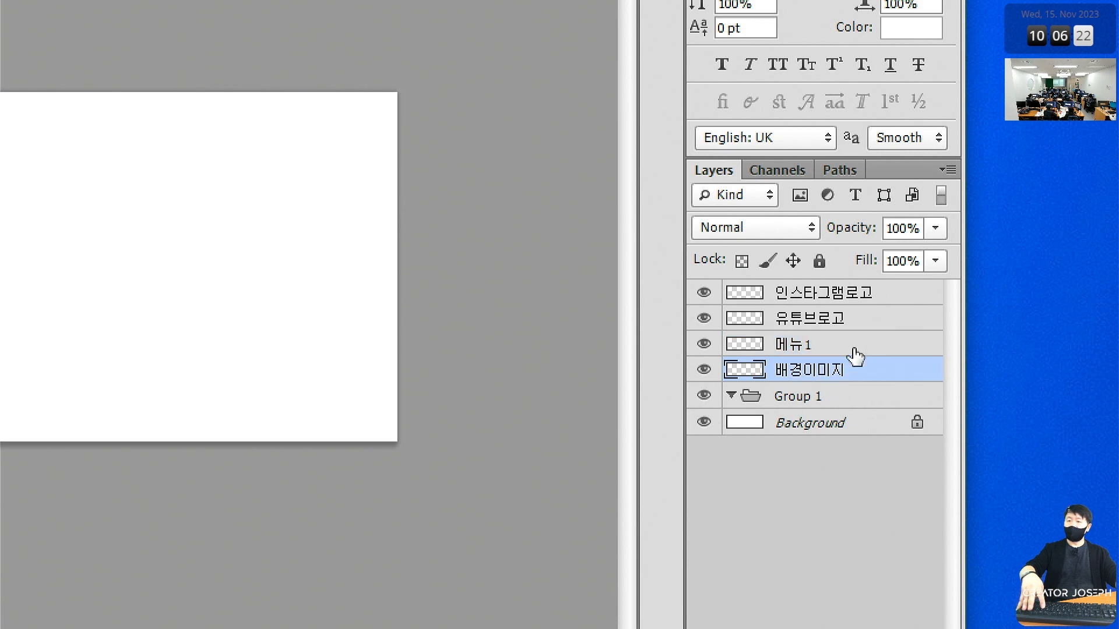
Select the 인스타그램로고 and 배경이미지 layers in turn, ending with the 메뉴1 layer selected
{"action": "left_click", "coordinate": [840, 298]}
{"action": "left_click", "coordinate": [838, 371]}
{"action": "left_click", "coordinate": [830, 298]}
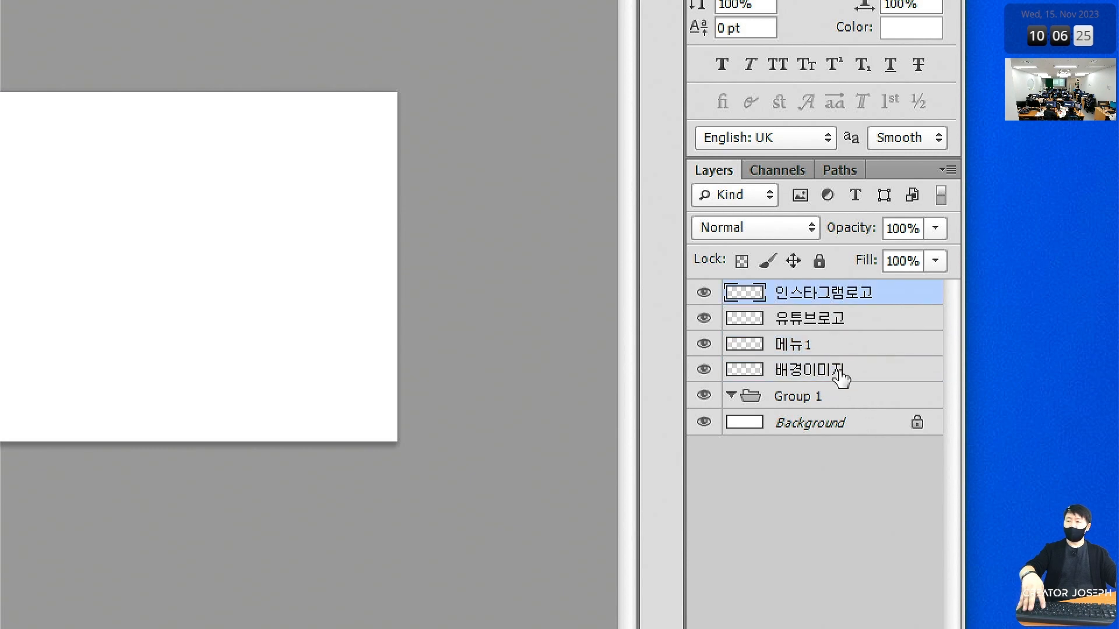
{"action": "left_click", "coordinate": [842, 367]}
{"action": "left_click", "coordinate": [839, 348]}
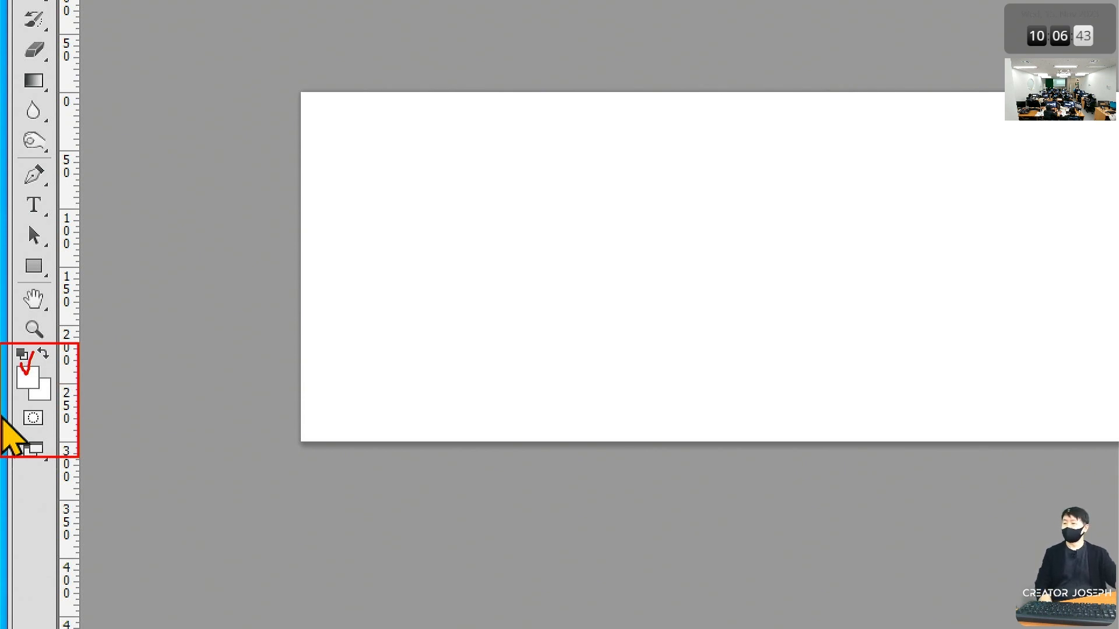
Annotate the foreground swatch with an arrow to the two-line label "Foreground Color 전경색" and draw a box around the label
{"action": "mouse_move", "coordinate": [34, 370]}
{"action": "left_mouse_down"}
{"action": "mouse_move", "coordinate": [107, 331]}
{"action": "mouse_move", "coordinate": [99, 323]}
{"action": "mouse_move", "coordinate": [105, 362]}
{"action": "left_mouse_up"}
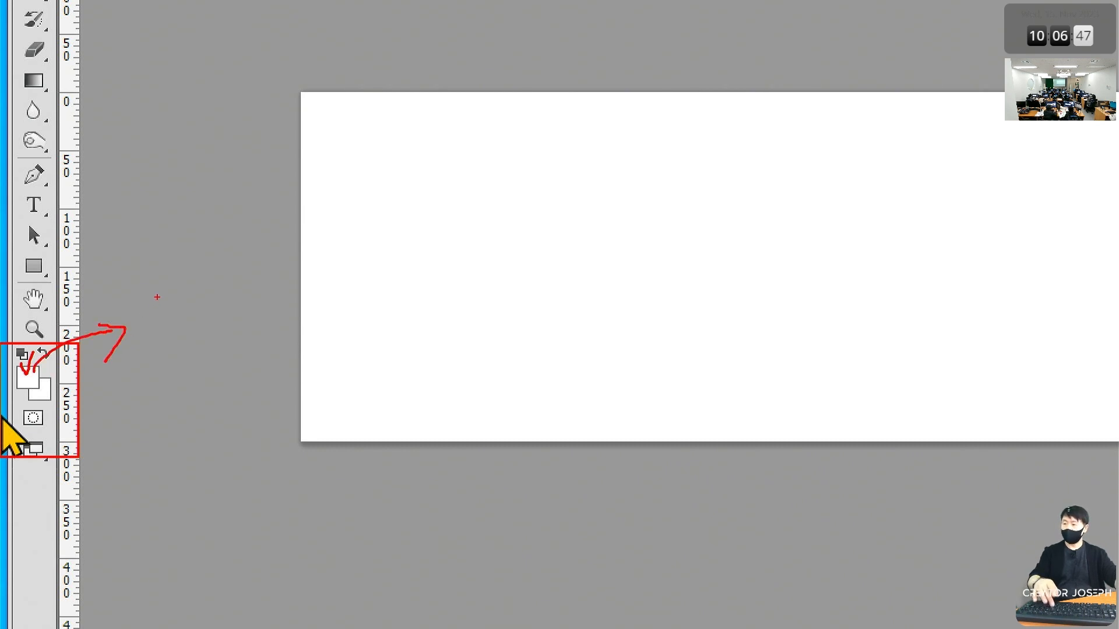
{"action": "type", "text": "tFor"}
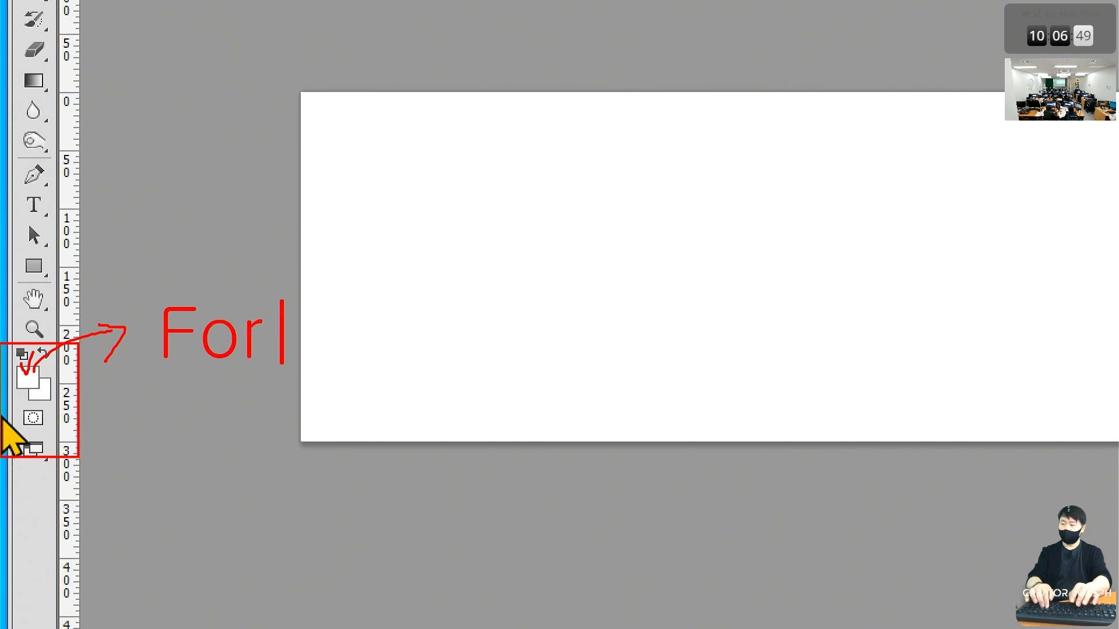
{"action": "type", "text": "eground"}
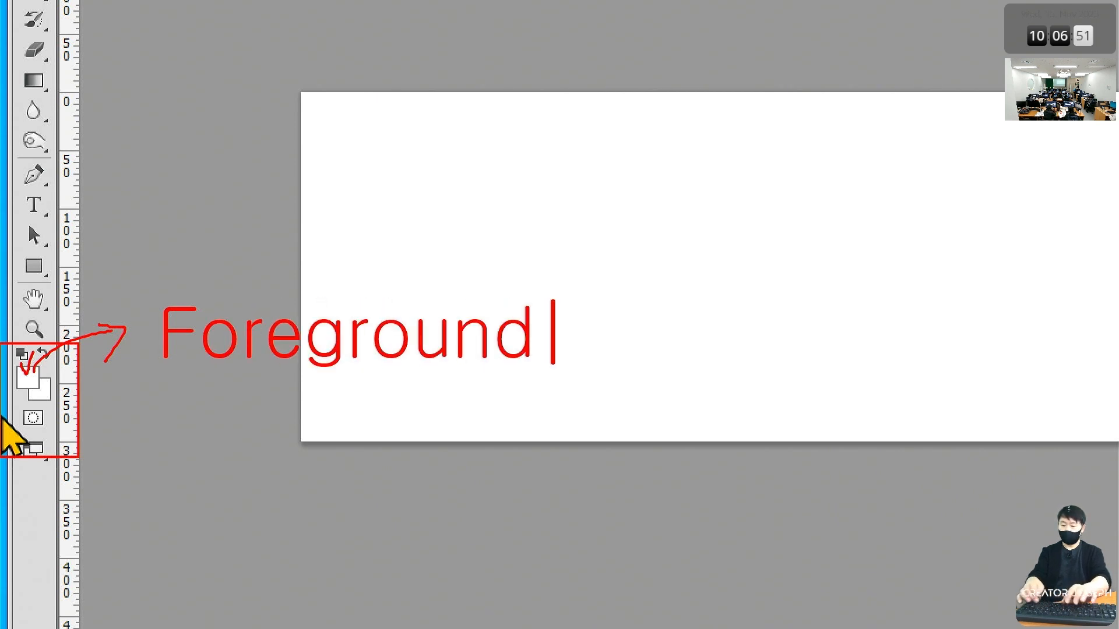
{"action": "type", "text": " Color"}
{"action": "key", "text": "Return"}
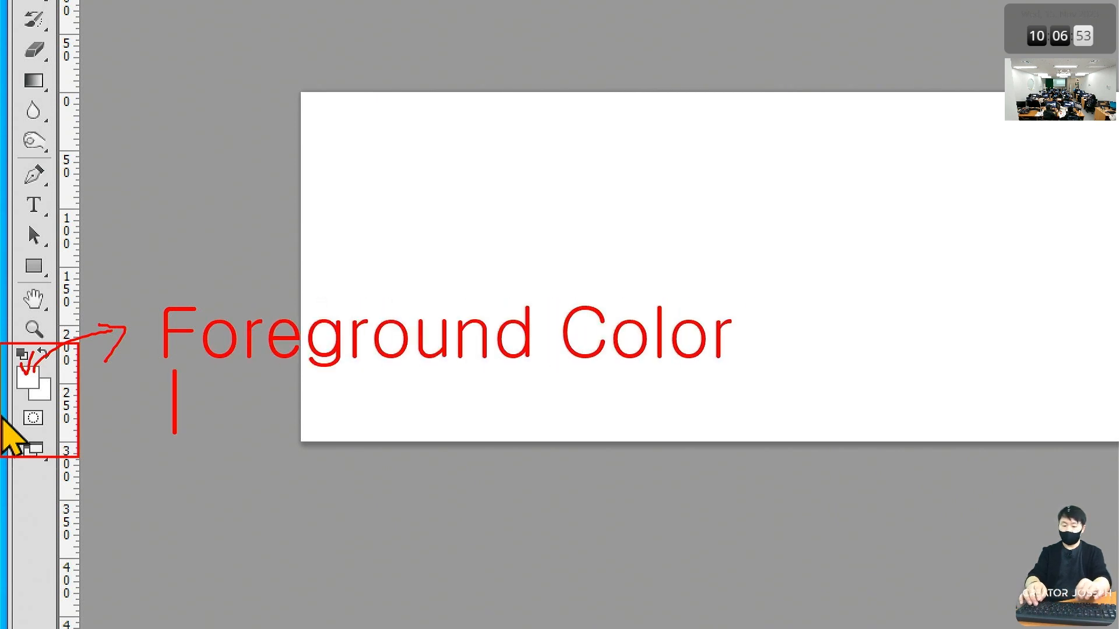
{"action": "type", "text": "전경색"}
{"action": "key", "text": "Return"}
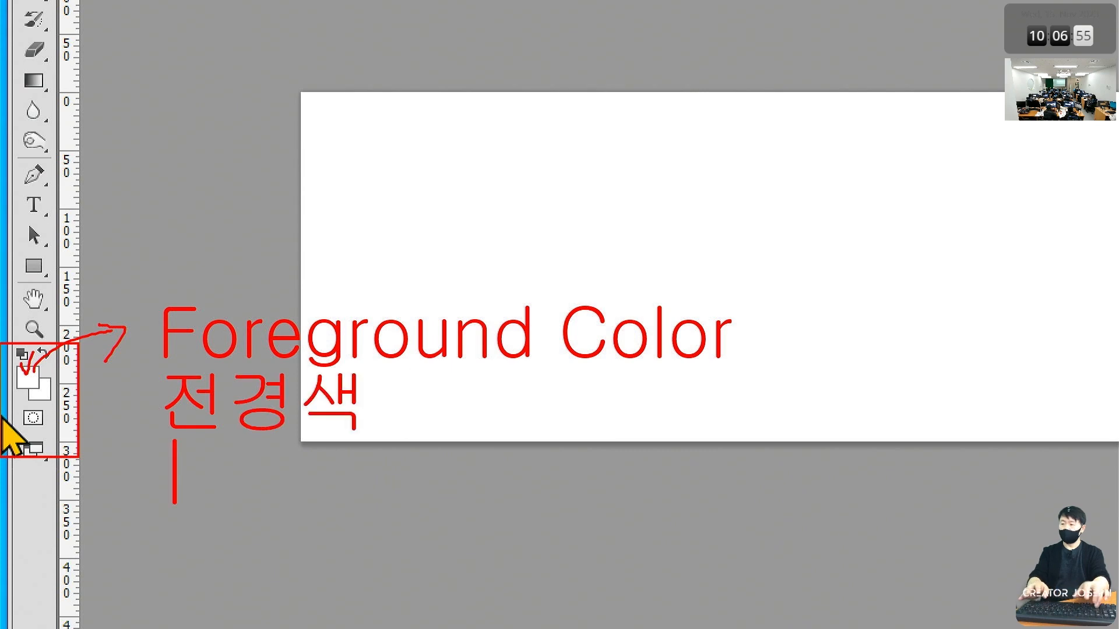
{"action": "key", "text": "Escape"}
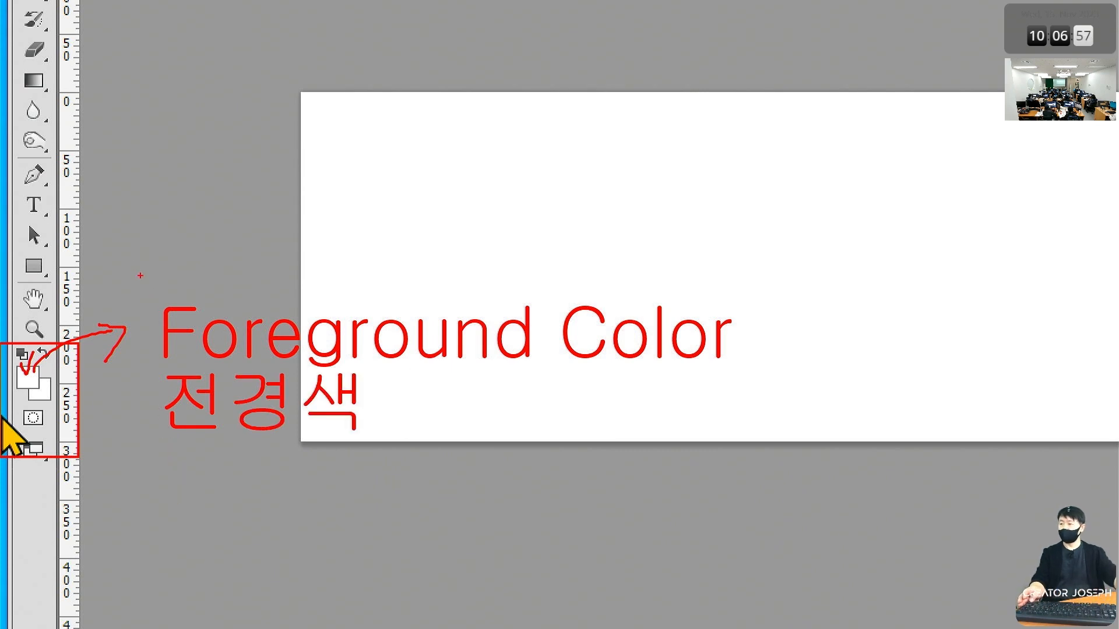
{"action": "mouse_move", "coordinate": [132, 265]}
{"action": "left_mouse_down"}
{"action": "mouse_move", "coordinate": [775, 480]}
{"action": "mouse_move", "coordinate": [821, 469]}
{"action": "left_mouse_up"}
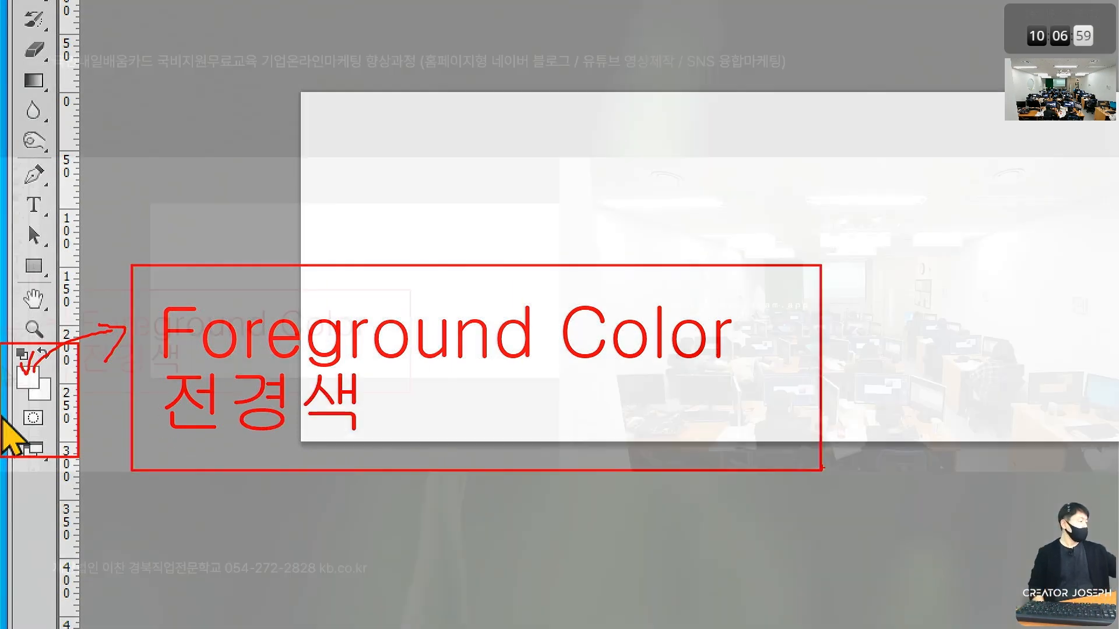
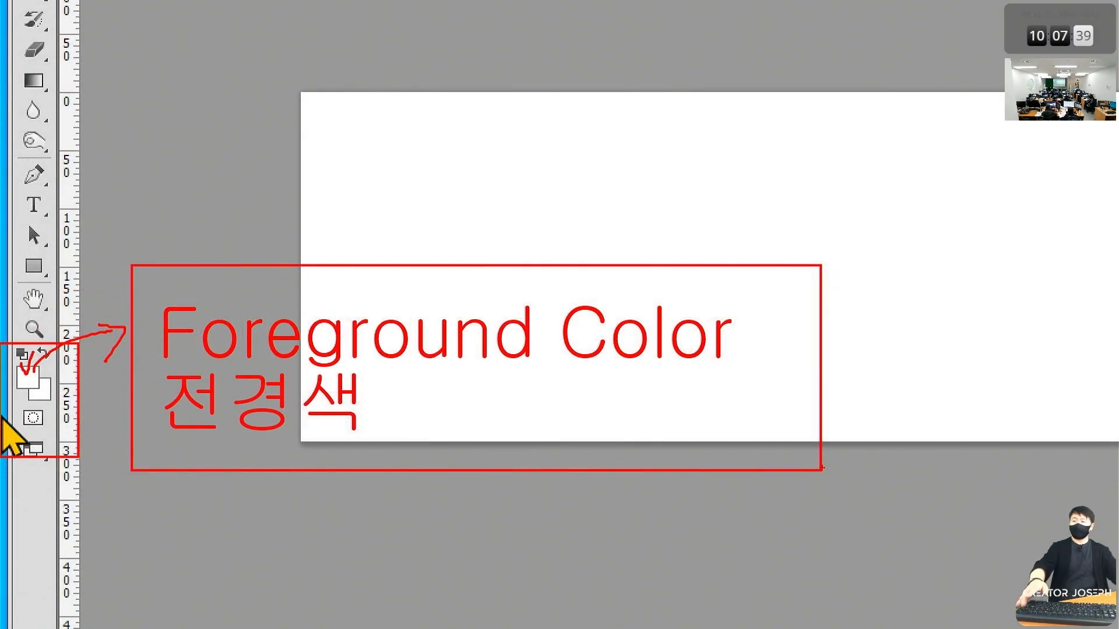
Open the foreground Color Picker, set the hue to 188° and choose the muted teal 8db4ba
{"action": "left_click", "coordinate": [30, 378]}
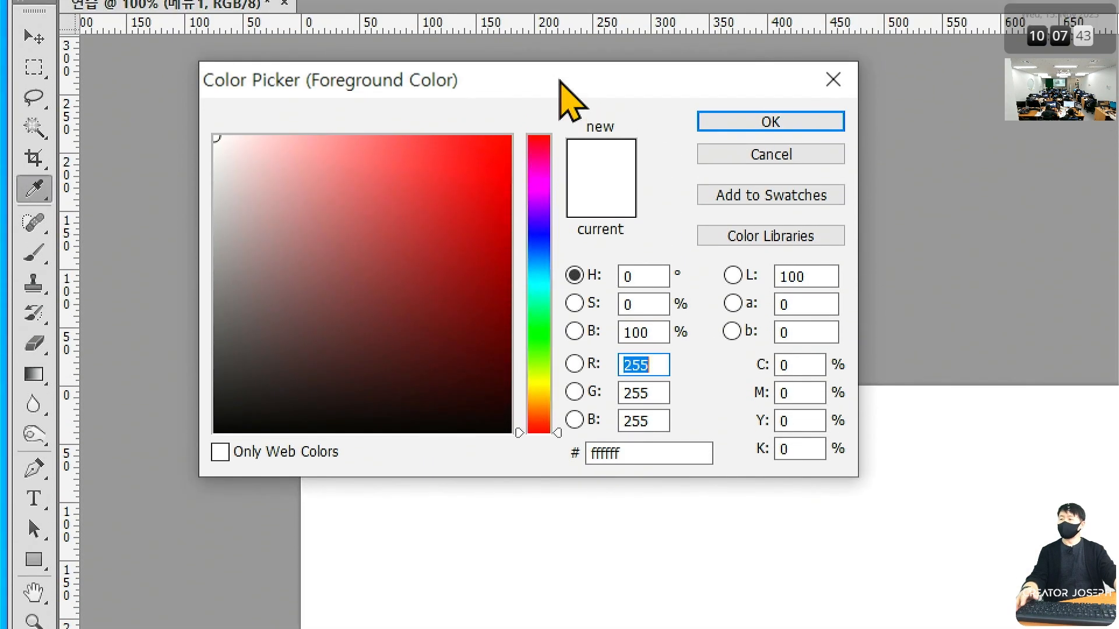
{"action": "left_click_drag", "start_coordinate": [569, 100], "coordinate": [670, 215]}
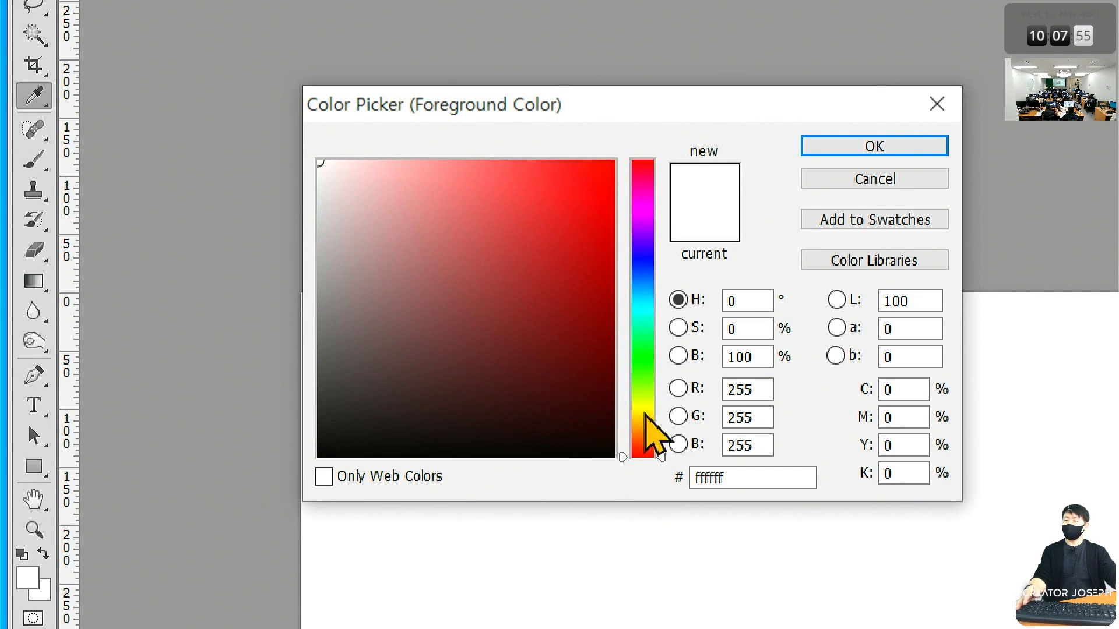
{"action": "mouse_move", "coordinate": [645, 414]}
{"action": "left_mouse_down"}
{"action": "mouse_move", "coordinate": [647, 240]}
{"action": "mouse_move", "coordinate": [652, 320]}
{"action": "mouse_move", "coordinate": [652, 303]}
{"action": "left_mouse_up"}
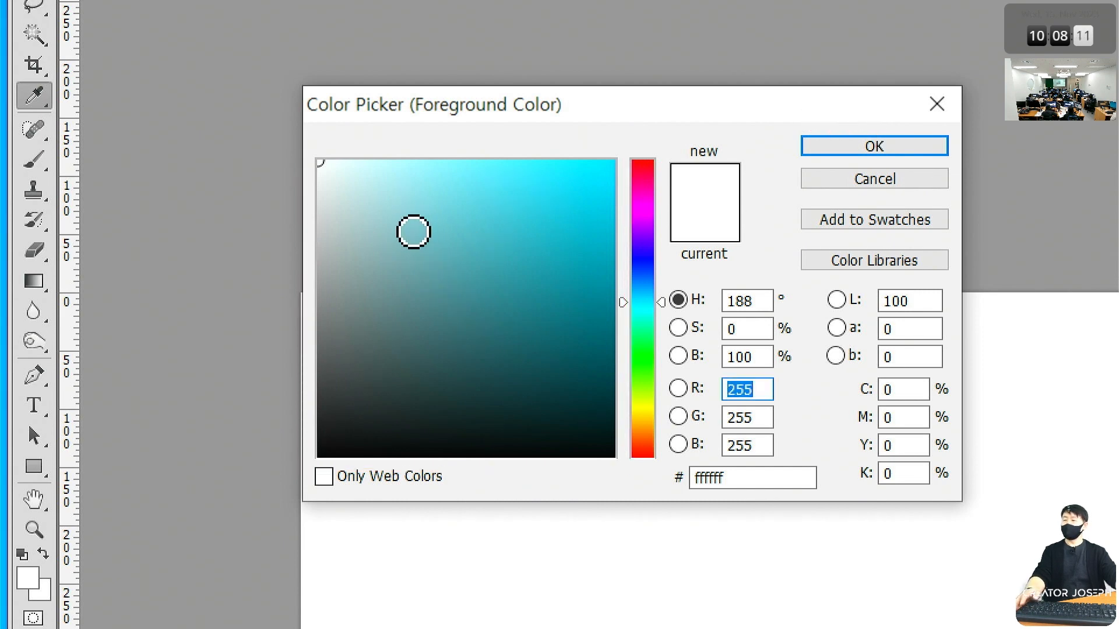
{"action": "mouse_move", "coordinate": [412, 232]}
{"action": "left_mouse_down"}
{"action": "mouse_move", "coordinate": [430, 242]}
{"action": "mouse_move", "coordinate": [436, 220]}
{"action": "mouse_move", "coordinate": [357, 212]}
{"action": "mouse_move", "coordinate": [380, 357]}
{"action": "mouse_move", "coordinate": [345, 208]}
{"action": "mouse_move", "coordinate": [379, 201]}
{"action": "mouse_move", "coordinate": [355, 222]}
{"action": "mouse_move", "coordinate": [340, 177]}
{"action": "mouse_move", "coordinate": [362, 239]}
{"action": "mouse_move", "coordinate": [364, 223]}
{"action": "mouse_move", "coordinate": [355, 278]}
{"action": "mouse_move", "coordinate": [361, 232]}
{"action": "mouse_move", "coordinate": [378, 224]}
{"action": "mouse_move", "coordinate": [389, 240]}
{"action": "left_mouse_up"}
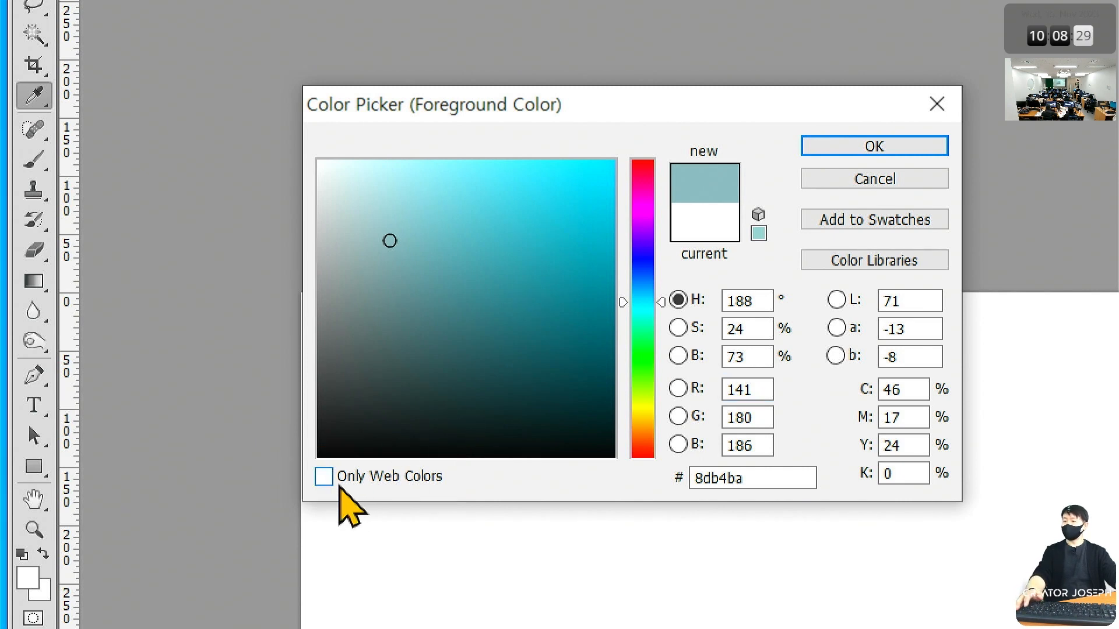
Try several teal shades with Only Web Colors enabled and turn that option off again
{"action": "left_click", "coordinate": [324, 476]}
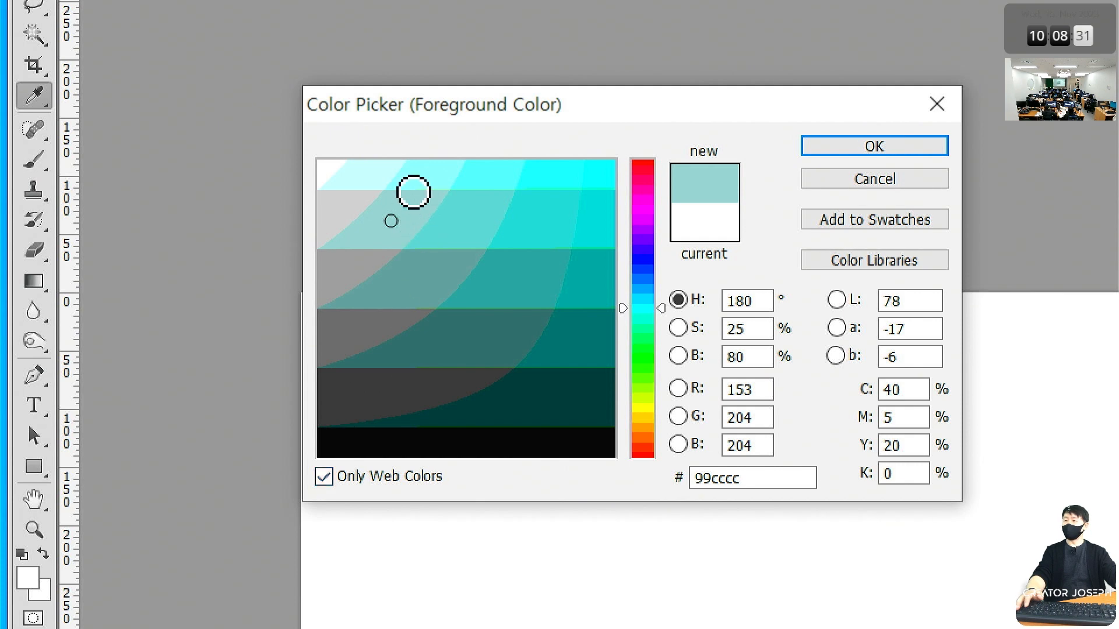
{"action": "left_click", "coordinate": [356, 167]}
{"action": "left_click", "coordinate": [414, 212]}
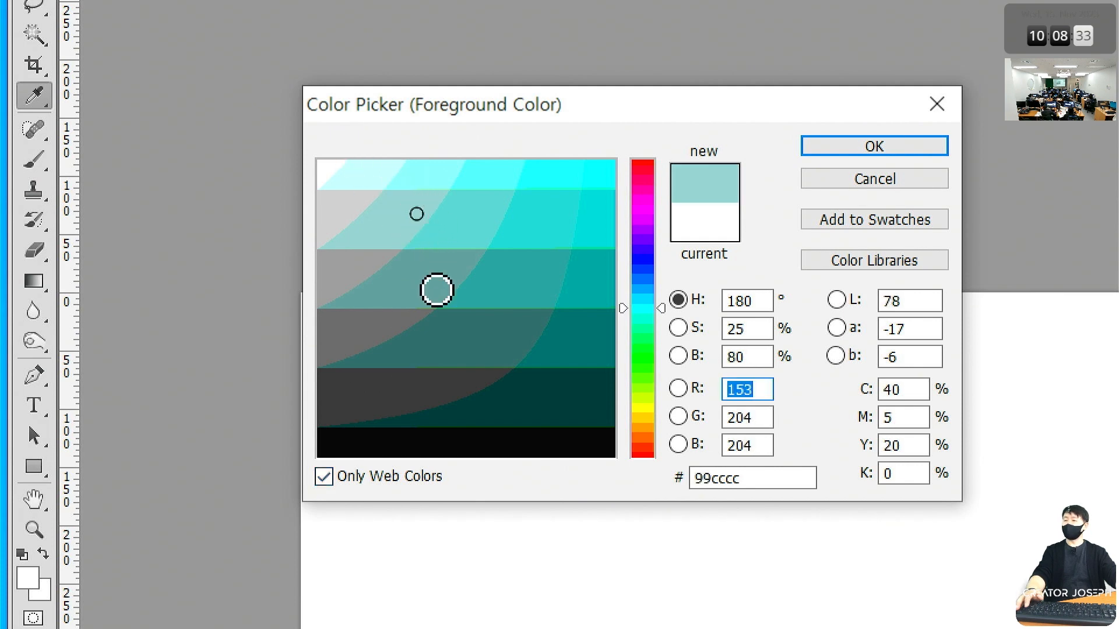
{"action": "left_click", "coordinate": [436, 290]}
{"action": "left_click", "coordinate": [407, 221]}
{"action": "left_click", "coordinate": [365, 181]}
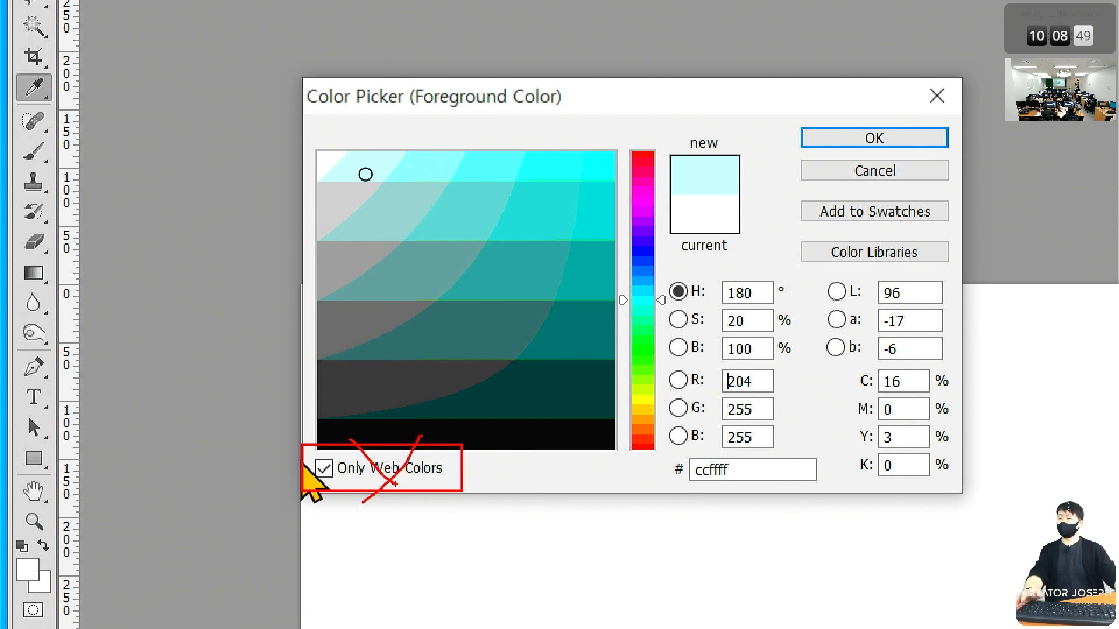
{"action": "left_click", "coordinate": [369, 475]}
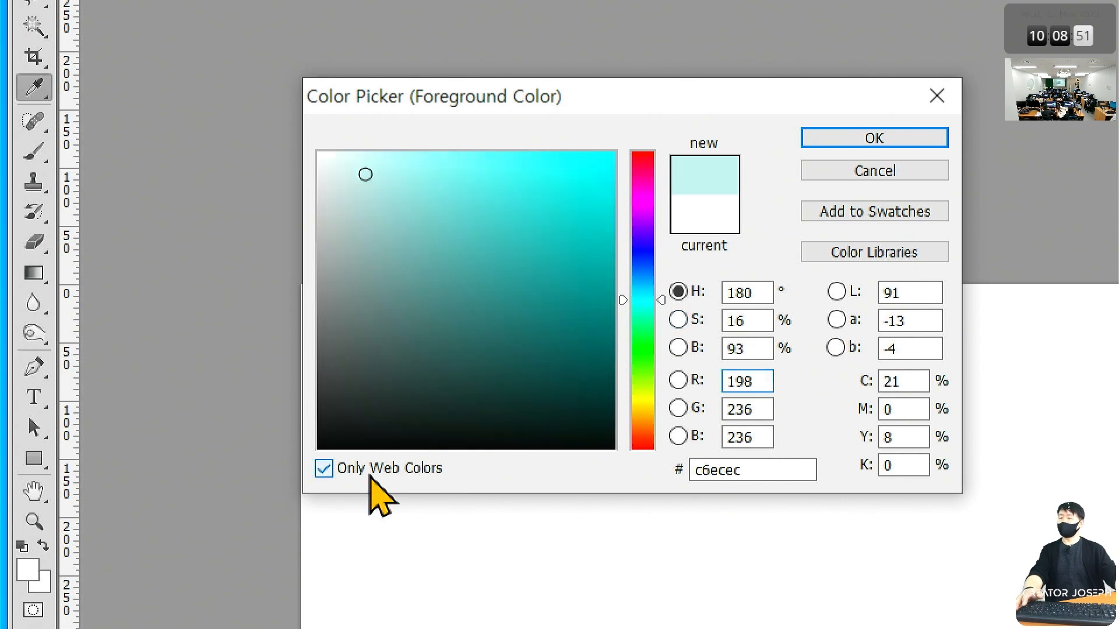
Set the foreground color to a8cece and fill the 메뉴1 layer with it
{"action": "mouse_move", "coordinate": [385, 210]}
{"action": "left_mouse_down"}
{"action": "mouse_move", "coordinate": [379, 182]}
{"action": "mouse_move", "coordinate": [350, 169]}
{"action": "mouse_move", "coordinate": [372, 209]}
{"action": "left_mouse_up"}
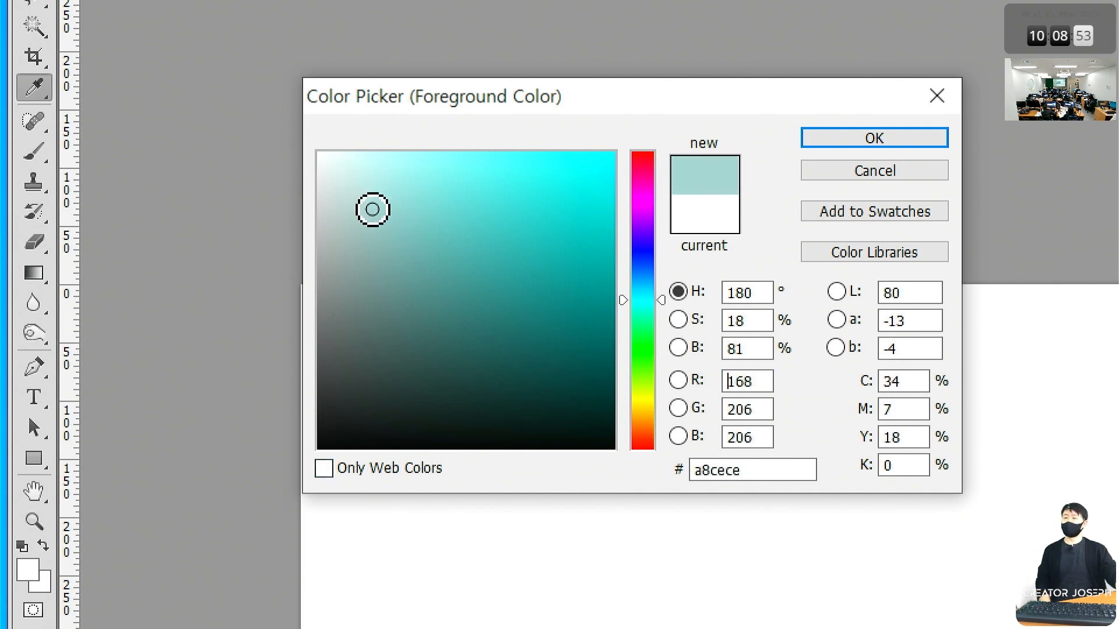
{"action": "left_click", "coordinate": [923, 142]}
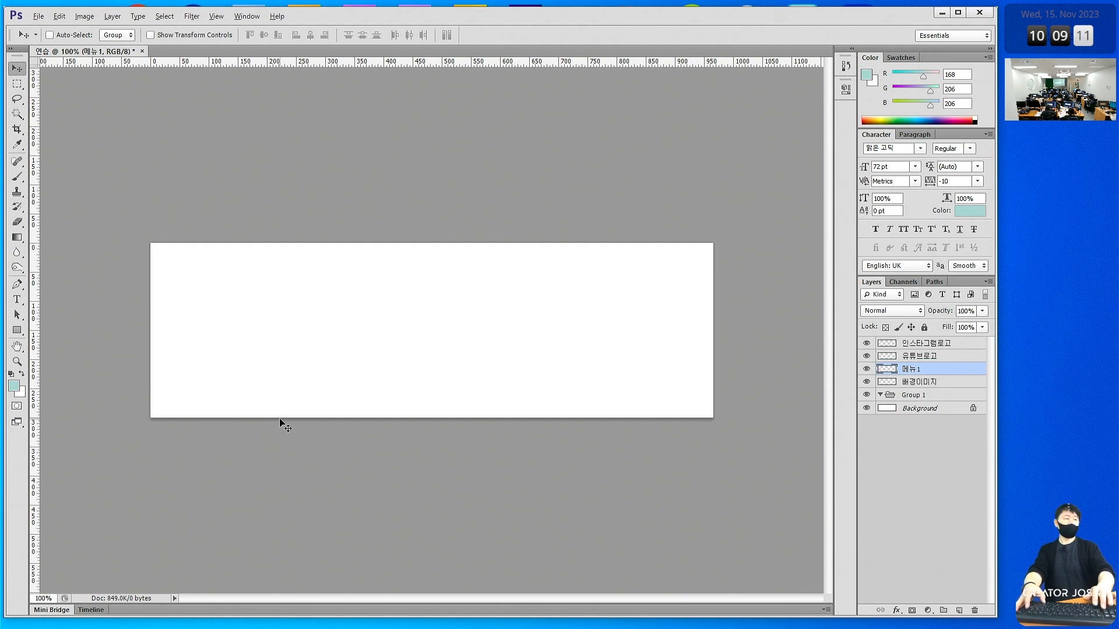
{"action": "key", "text": "alt+Delete"}
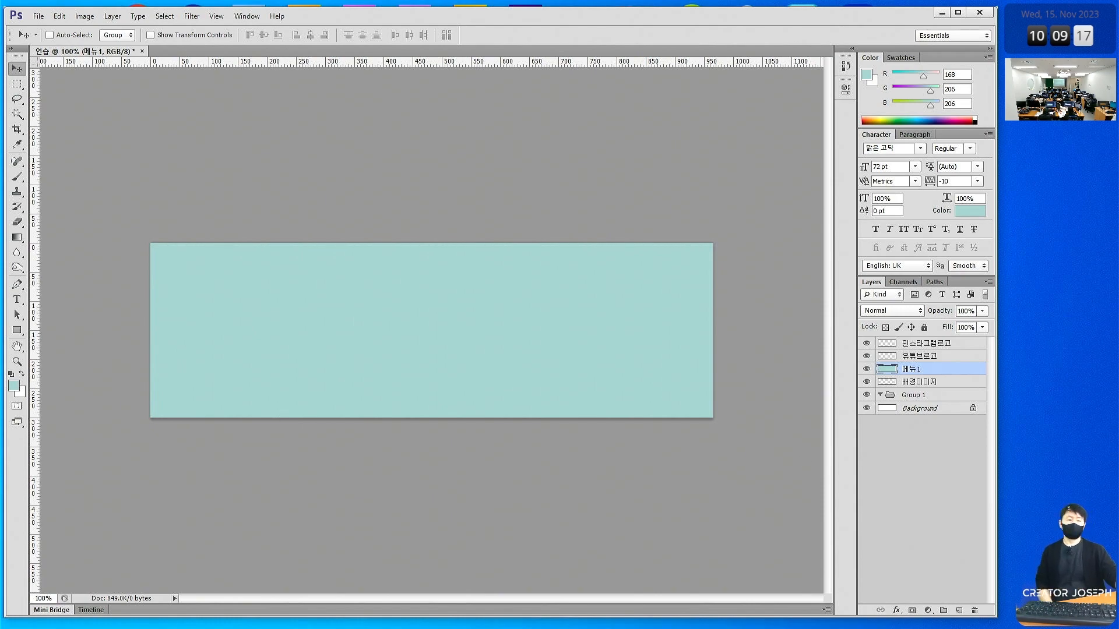
Switch to the Notepad file 1115_수업계획.txt, add "-> Foreground Color 칠하기" after Alt+Delete, and save it
{"action": "key", "text": "alt+Tab"}
{"action": "left_click_drag", "start_coordinate": [149, 315], "coordinate": [555, 296]}
{"action": "left_click_drag", "start_coordinate": [517, 341], "coordinate": [637, 337]}
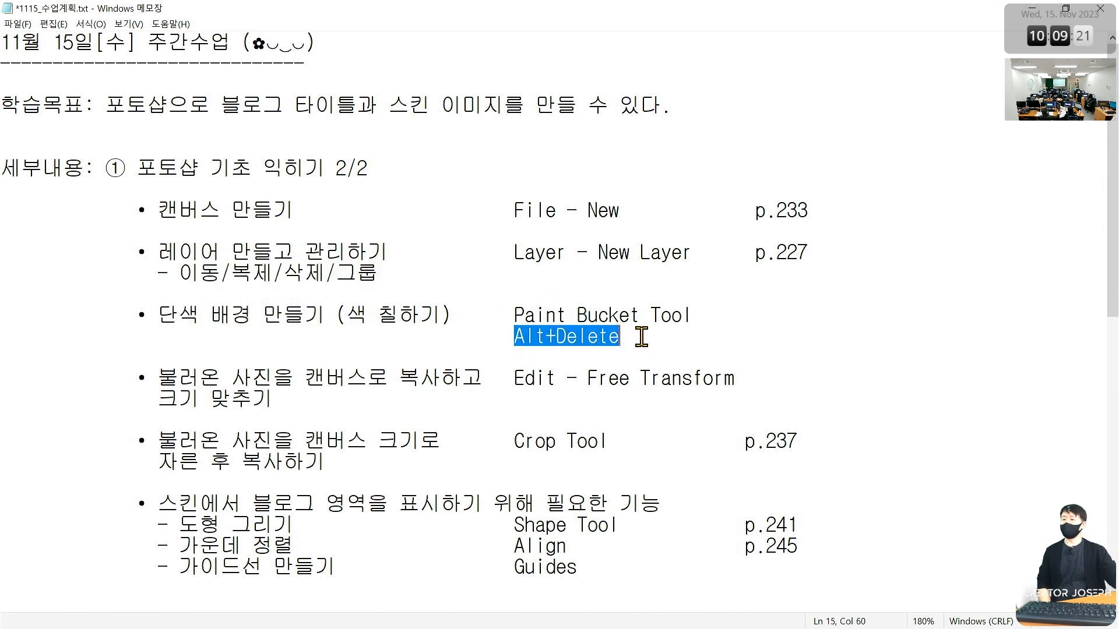
{"action": "left_click", "coordinate": [642, 337]}
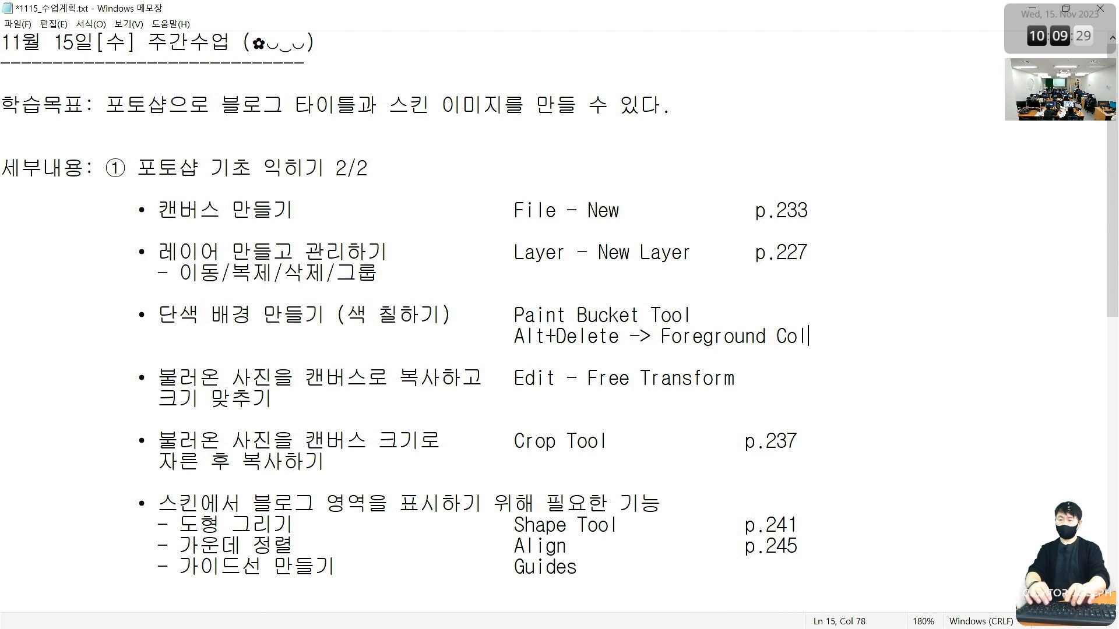
{"action": "type", "text": "칠학"}
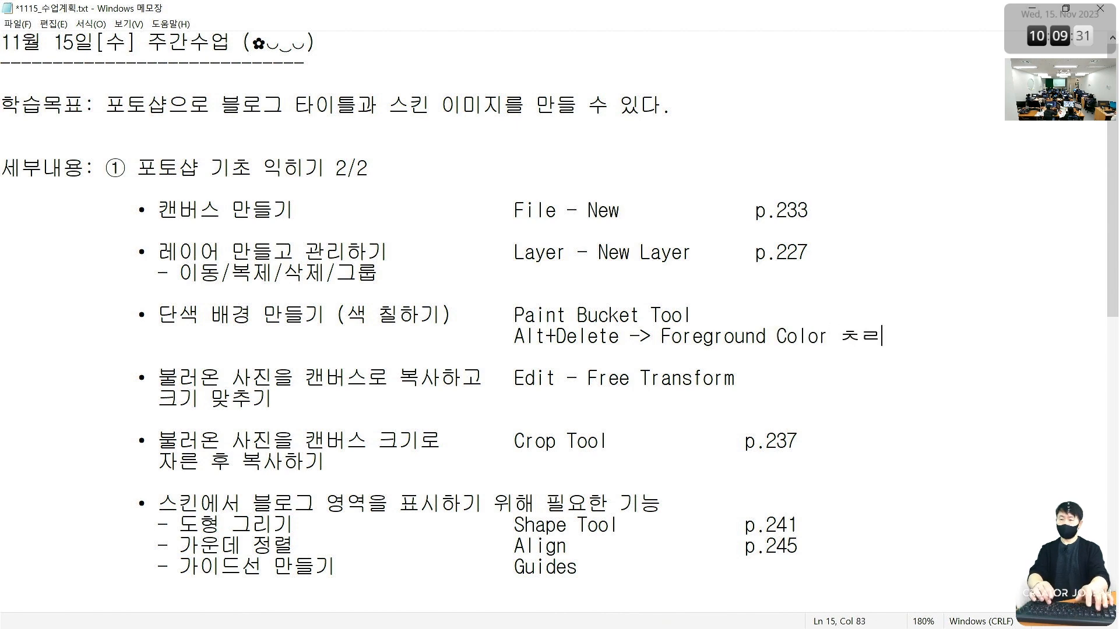
{"action": "type", "text": "기"}
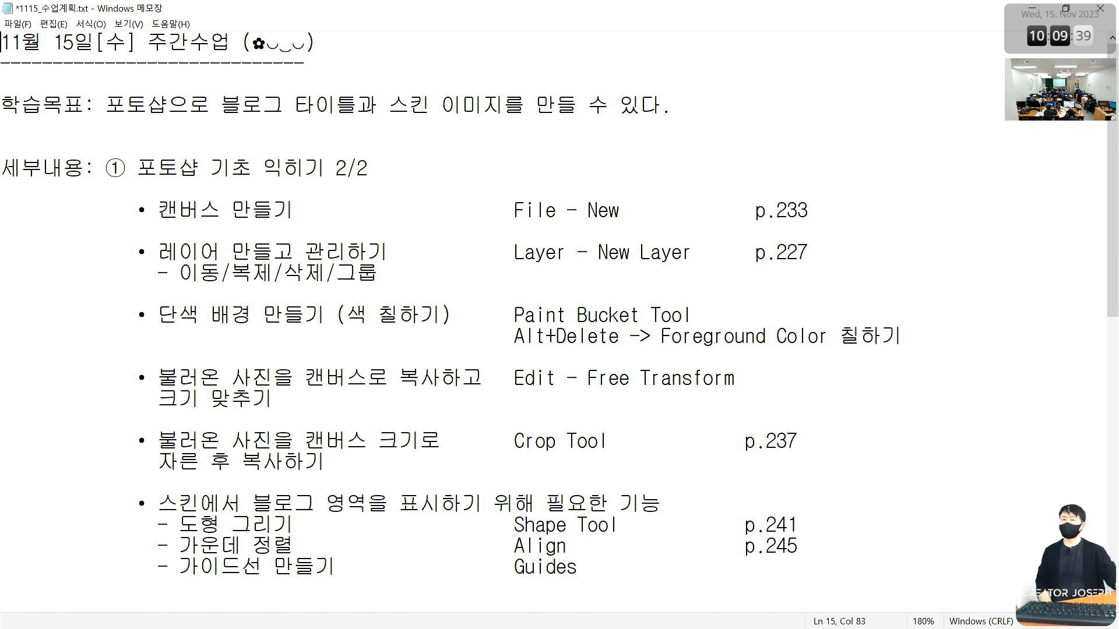
{"action": "key", "text": "ctrl+s"}
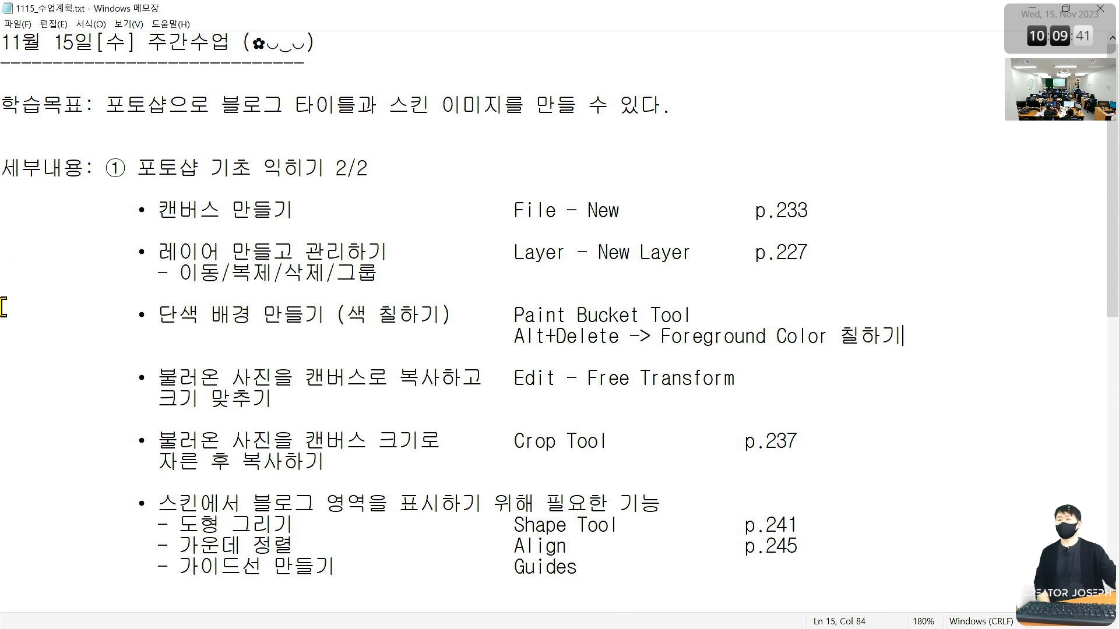
Return to Photoshop and select the 유튜브로고 layer
{"action": "left_click", "coordinate": [1028, 9]}
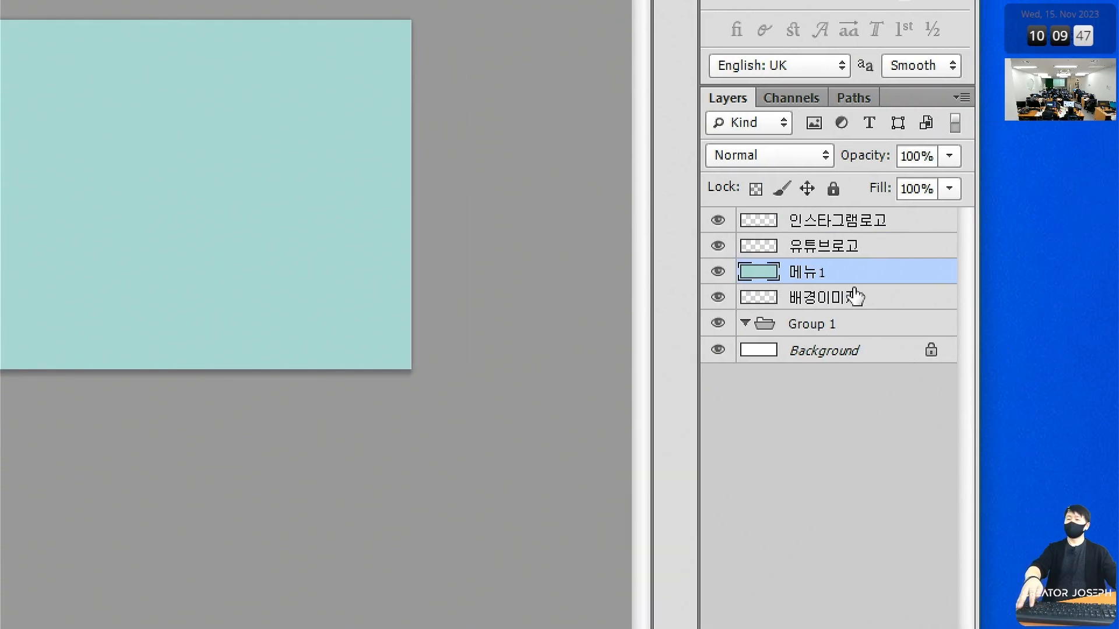
{"action": "left_click", "coordinate": [832, 250]}
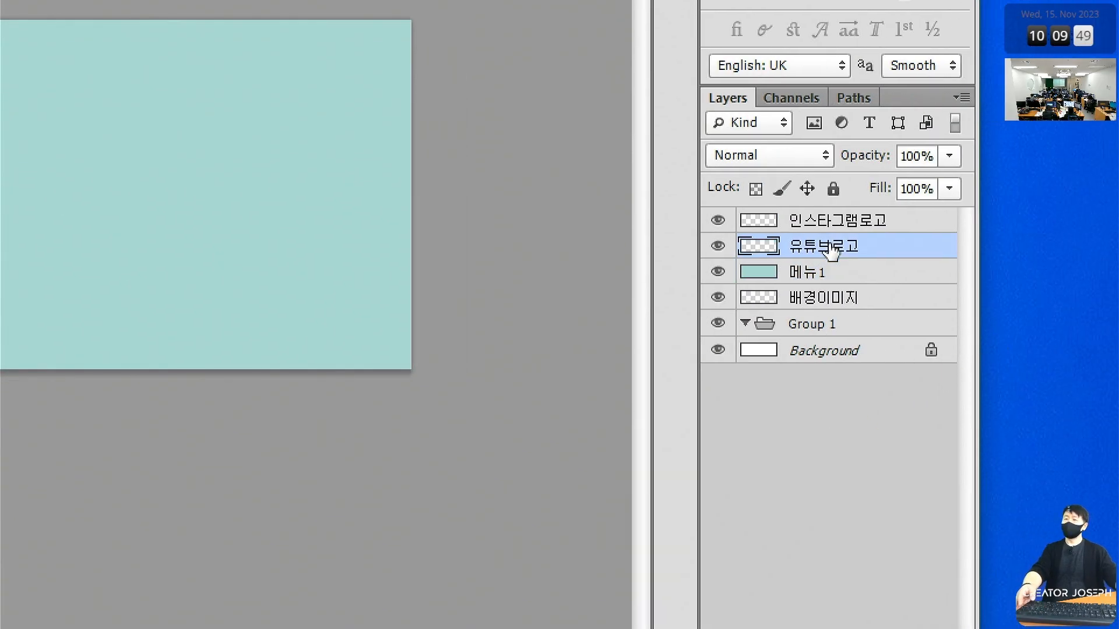
Select the 유튜브로고 layer and set the Type tool's text color to black (000000)
{"action": "left_click", "coordinate": [795, 271]}
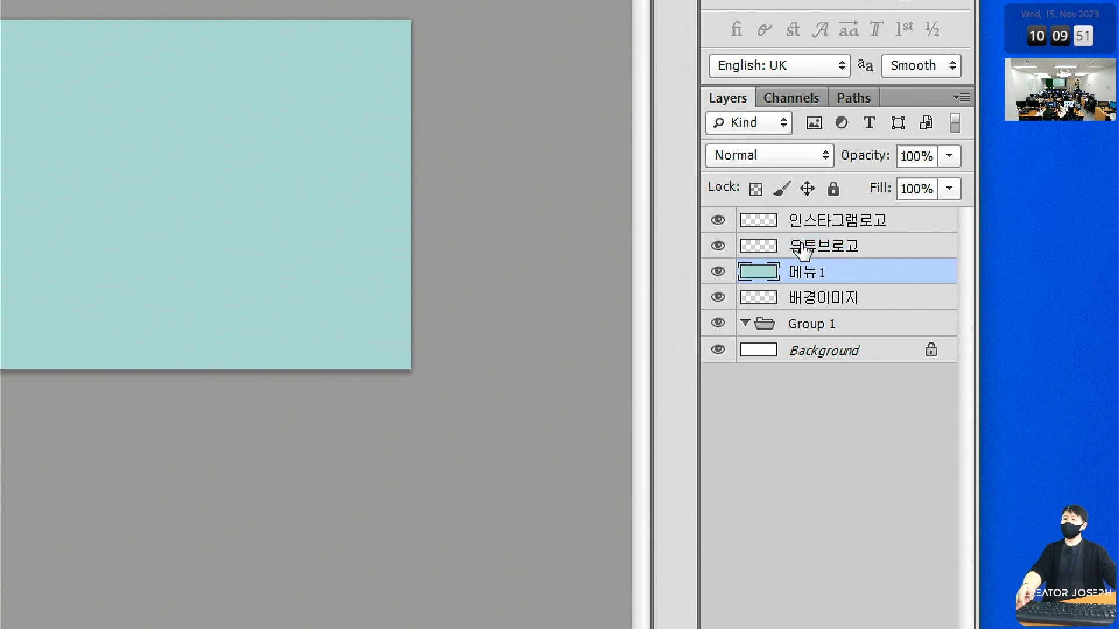
{"action": "left_click", "coordinate": [804, 247]}
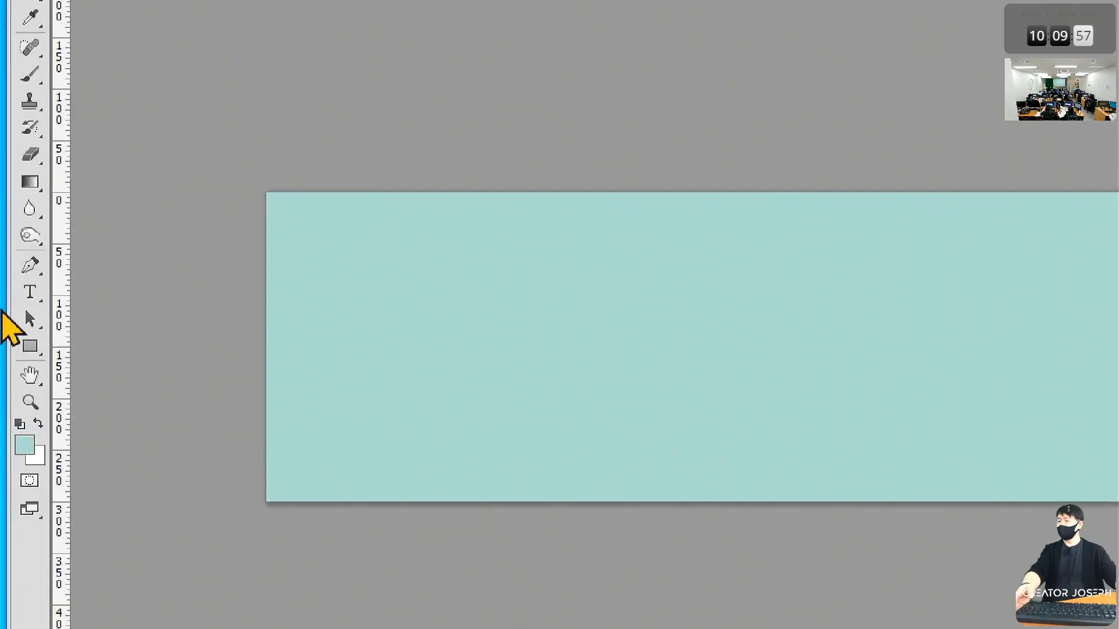
{"action": "left_click", "coordinate": [25, 296]}
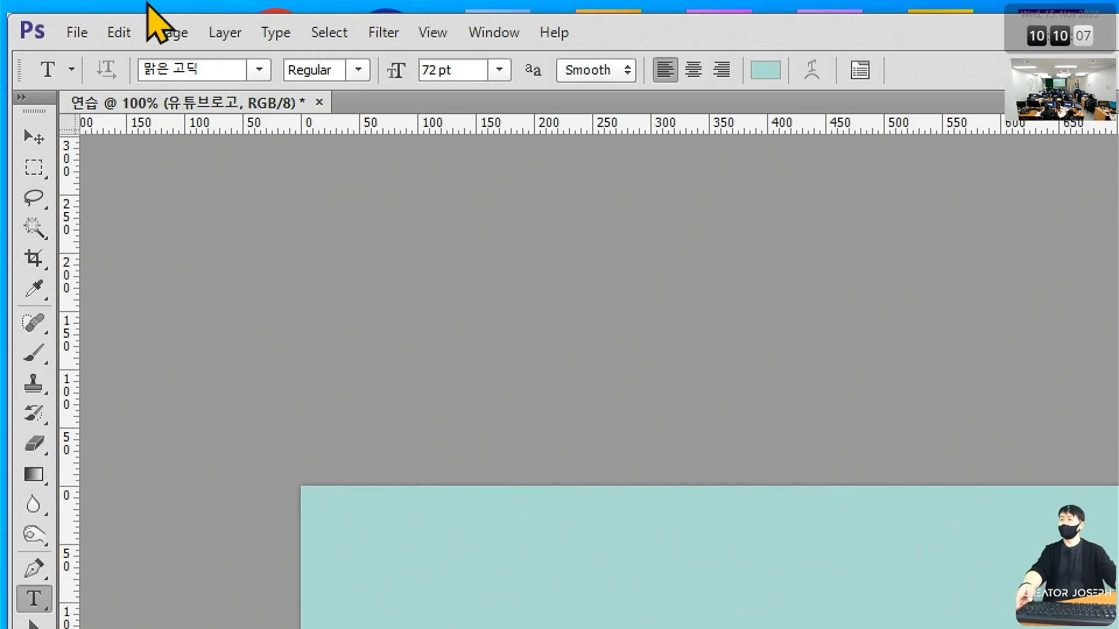
{"action": "left_click", "coordinate": [766, 70]}
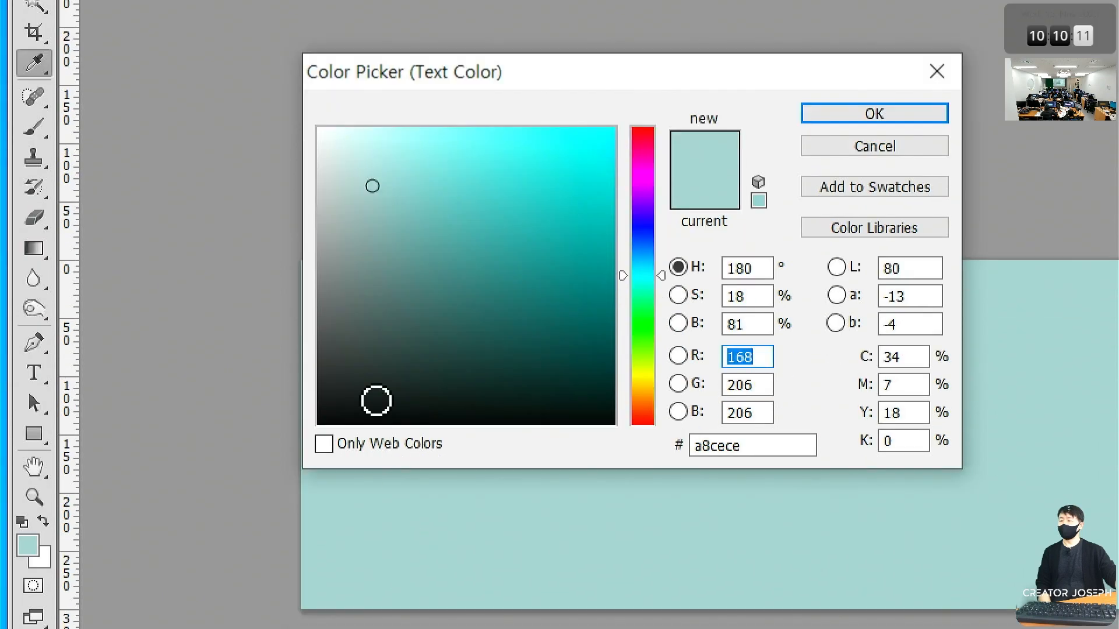
{"action": "left_click_drag", "start_coordinate": [375, 626], "coordinate": [291, 628]}
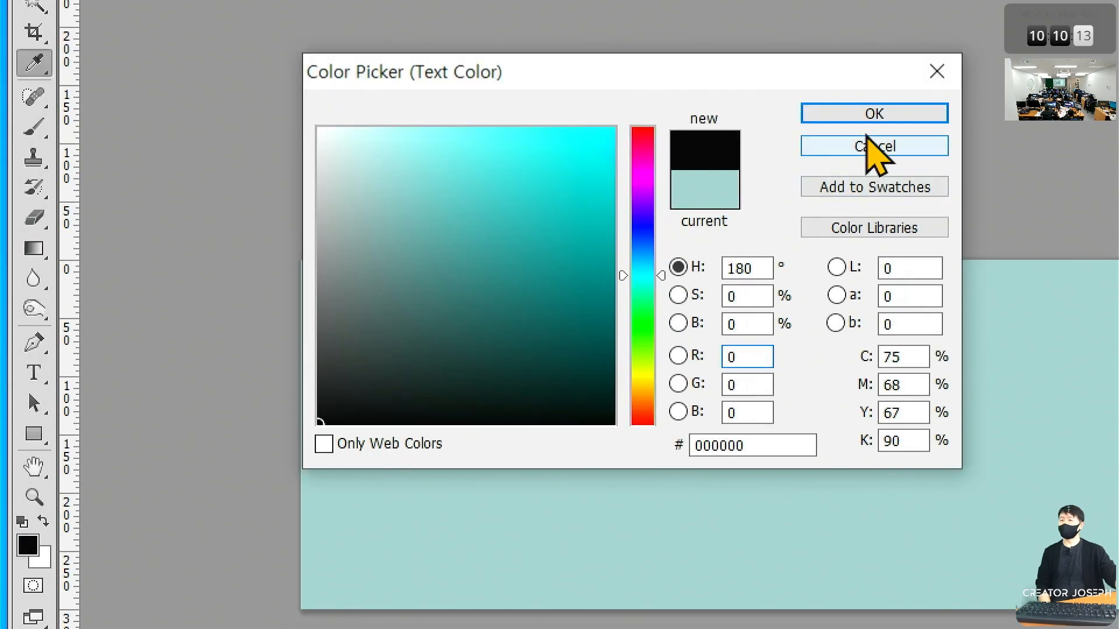
{"action": "left_click", "coordinate": [874, 117]}
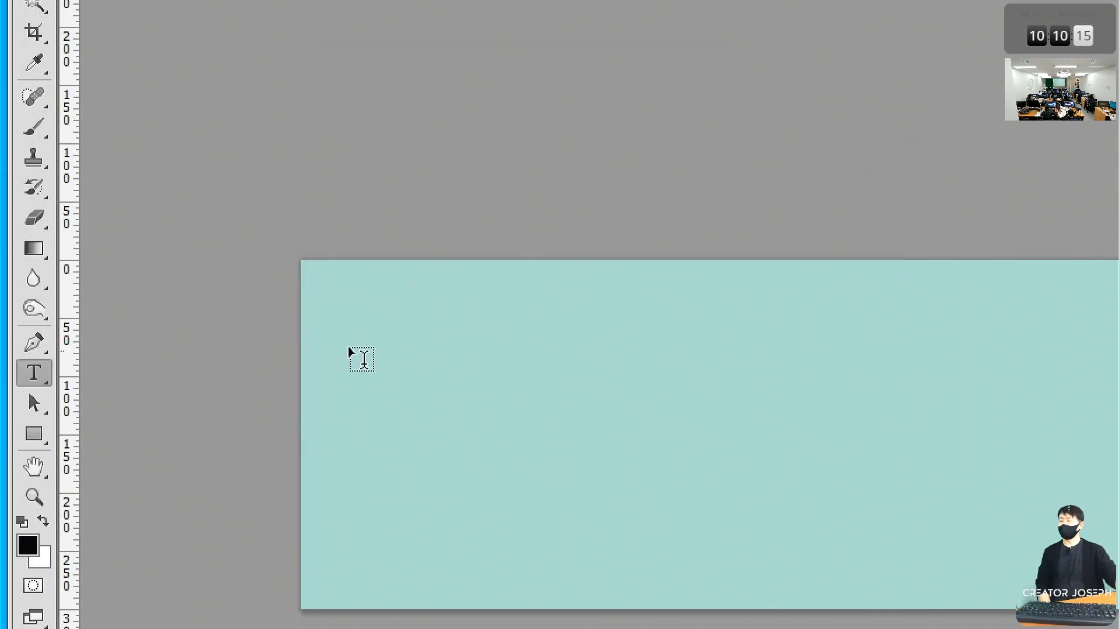
Add the text "포토샵 기초 #2" on the turquoise banner and move it to the banner's middle
{"action": "left_click", "coordinate": [469, 449]}
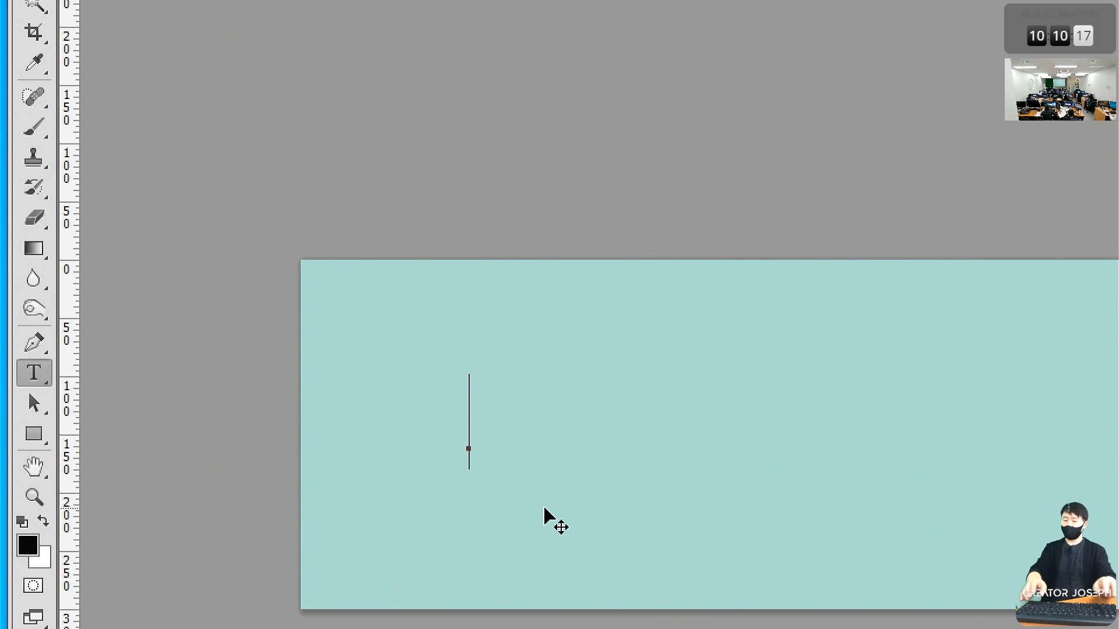
{"action": "type", "text": "ㅣ묟ㄱ"}
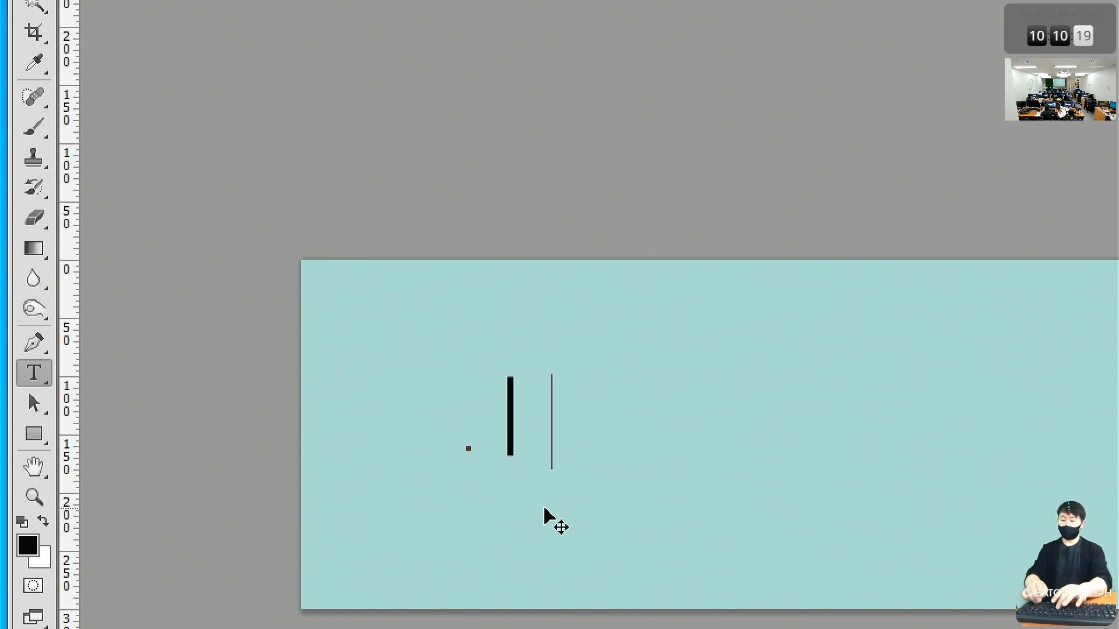
{"action": "key", "text": "BackSpace"}
{"action": "key", "text": "BackSpace"}
{"action": "key", "text": "BackSpace"}
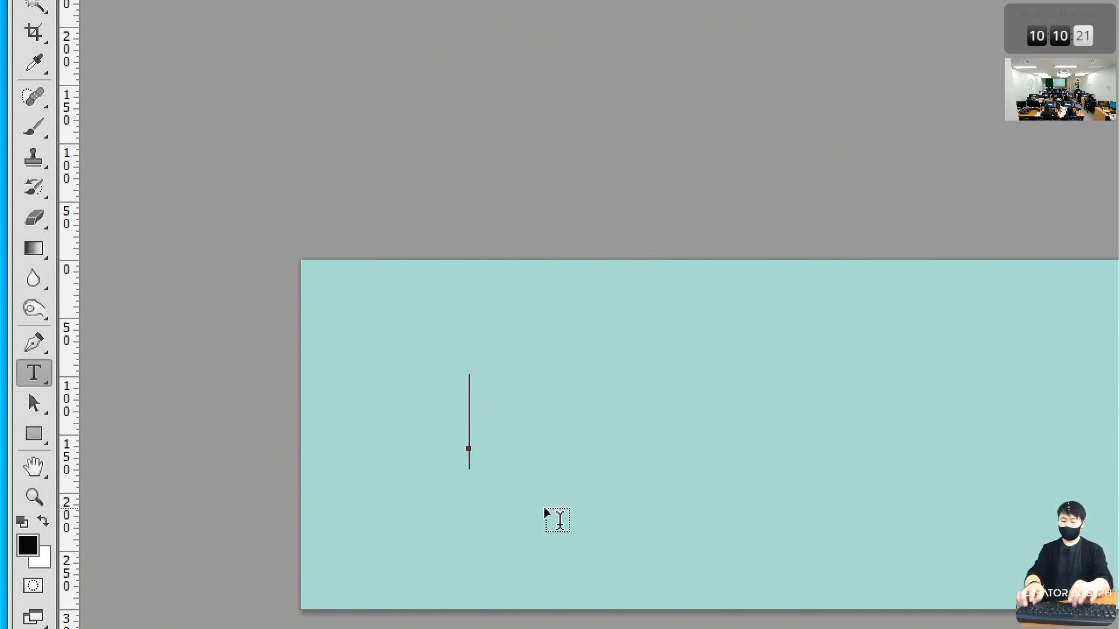
{"action": "type", "text": "La"}
{"action": "key", "text": "BackSpace"}
{"action": "key", "text": "BackSpace"}
{"action": "type", "text": "ㅍㅗㅌㅗㅅㅕㅑ"}
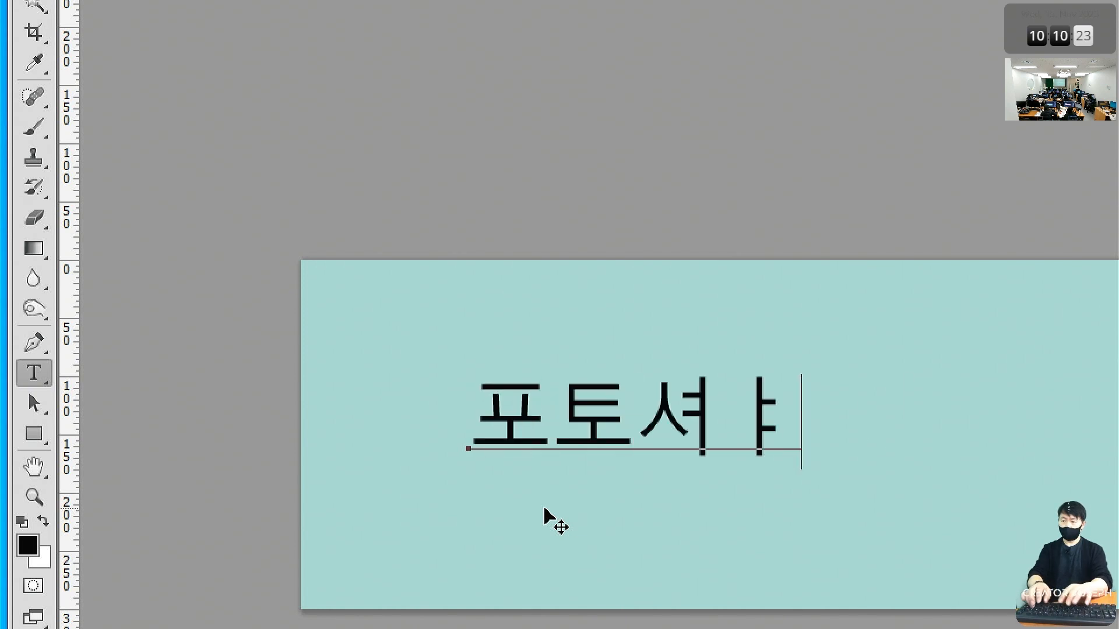
{"action": "type", "text": "ㅂ"}
{"action": "key", "text": "BackSpace"}
{"action": "key", "text": "BackSpace"}
{"action": "key", "text": "BackSpace"}
{"action": "type", "text": "ㅅㅑㅂ 기초 #"}
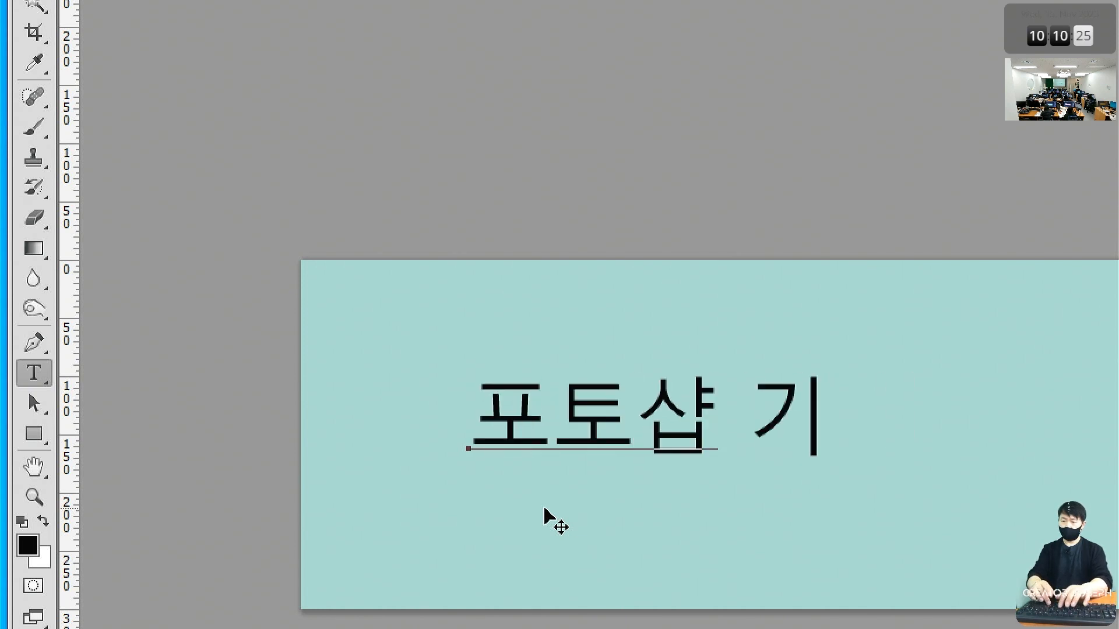
{"action": "type", "text": "2"}
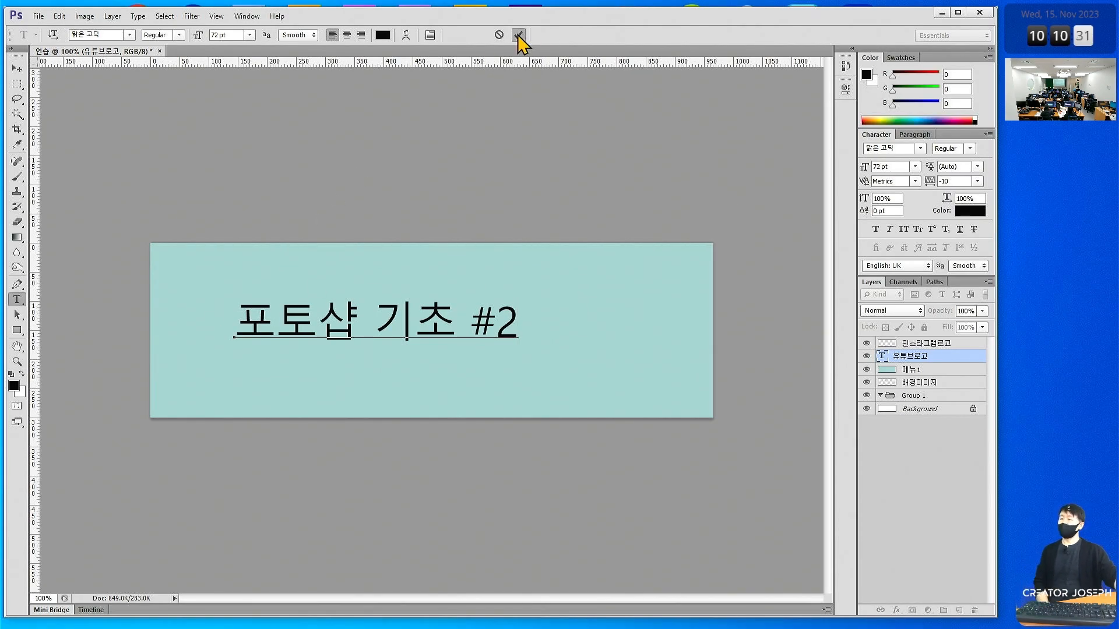
{"action": "left_click", "coordinate": [518, 36]}
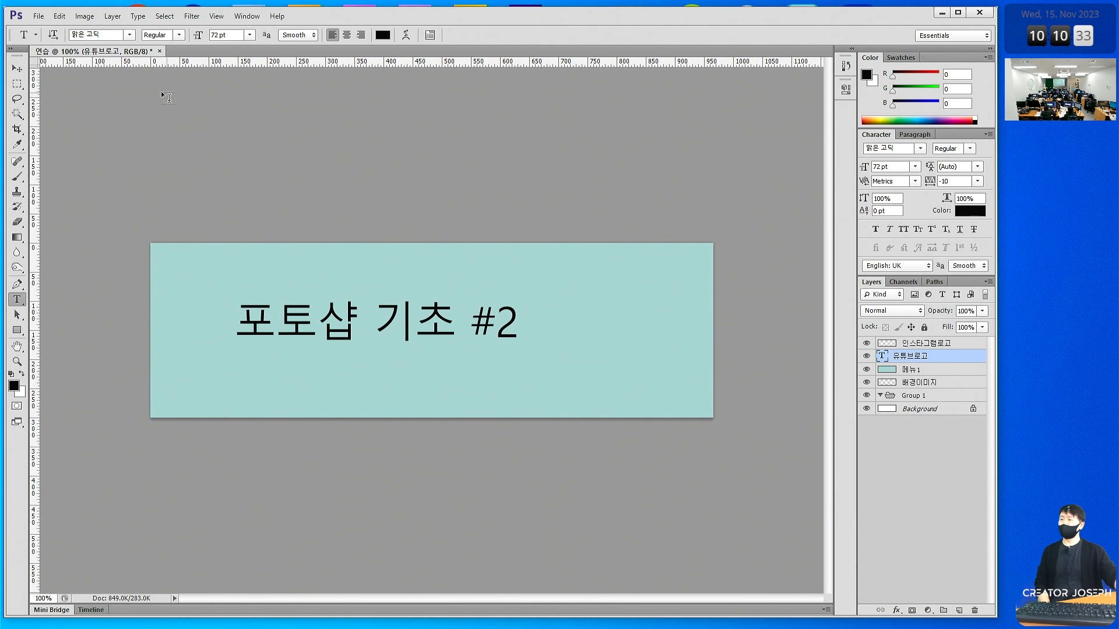
{"action": "left_click", "coordinate": [21, 69]}
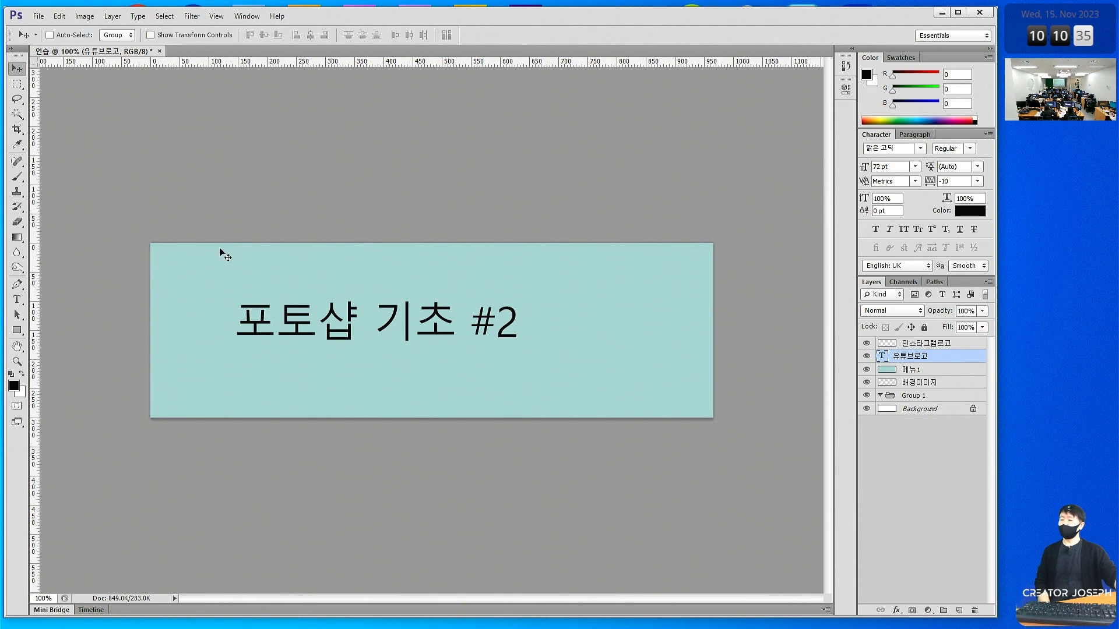
{"action": "left_click_drag", "start_coordinate": [459, 334], "coordinate": [508, 338]}
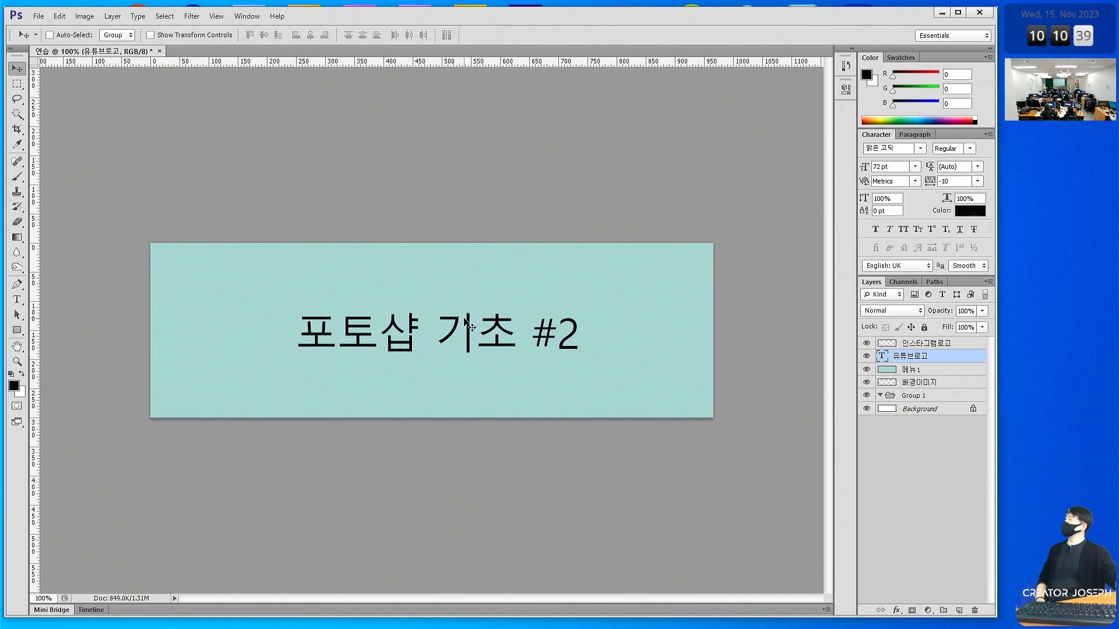
{"action": "left_click", "coordinate": [17, 300]}
{"action": "left_click", "coordinate": [420, 329]}
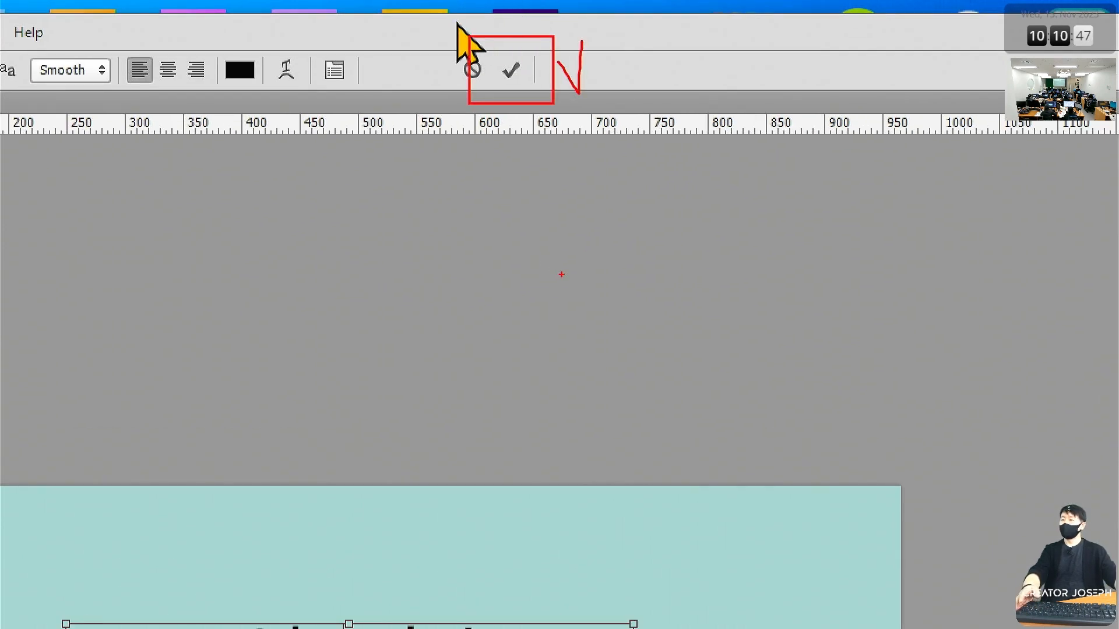
{"action": "left_click", "coordinate": [0, 138]}
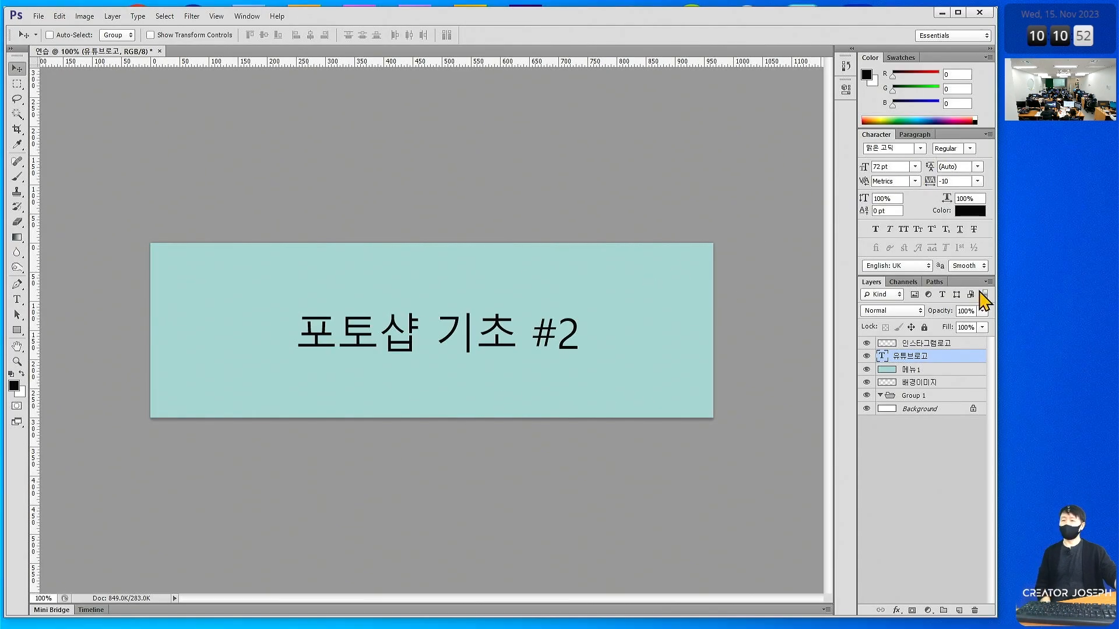
Change the "포토샵 기초 #2" text color to white and reposition the text slightly on the banner
{"action": "left_click", "coordinate": [970, 210]}
{"action": "left_click_drag", "start_coordinate": [169, 186], "coordinate": [115, 169]}
{"action": "left_click", "coordinate": [457, 170]}
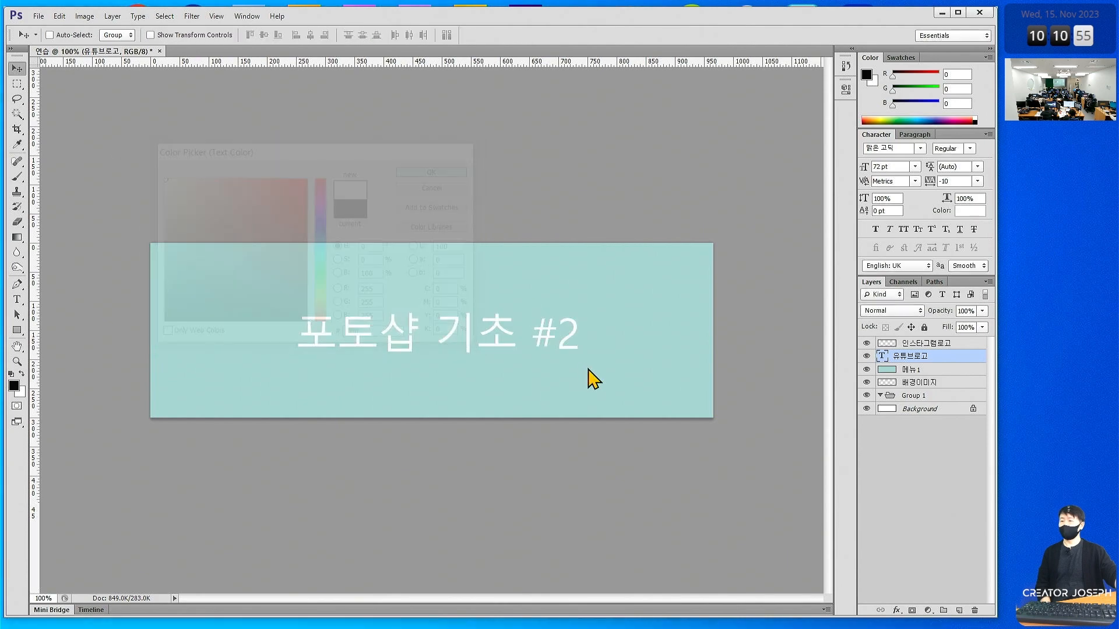
{"action": "left_click_drag", "start_coordinate": [494, 328], "coordinate": [492, 321]}
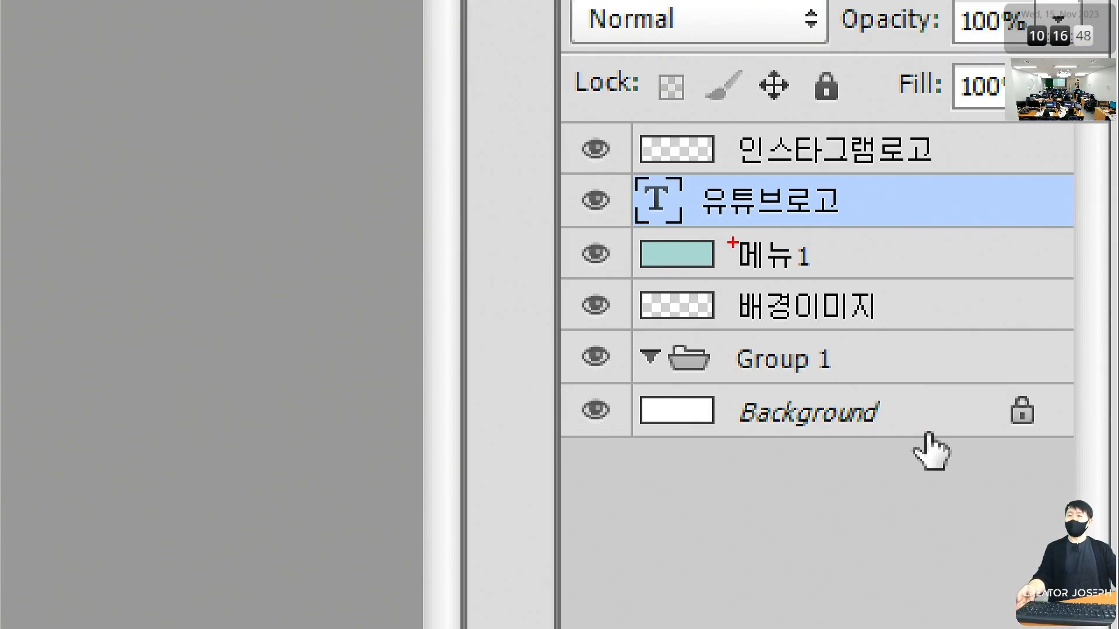
Rename the turquoise 메뉴1 layer to 단색배경
{"action": "mouse_move", "coordinate": [793, 22]}
{"action": "left_mouse_down"}
{"action": "mouse_move", "coordinate": [819, 90]}
{"action": "mouse_move", "coordinate": [832, 48]}
{"action": "mouse_move", "coordinate": [808, 400]}
{"action": "left_mouse_up"}
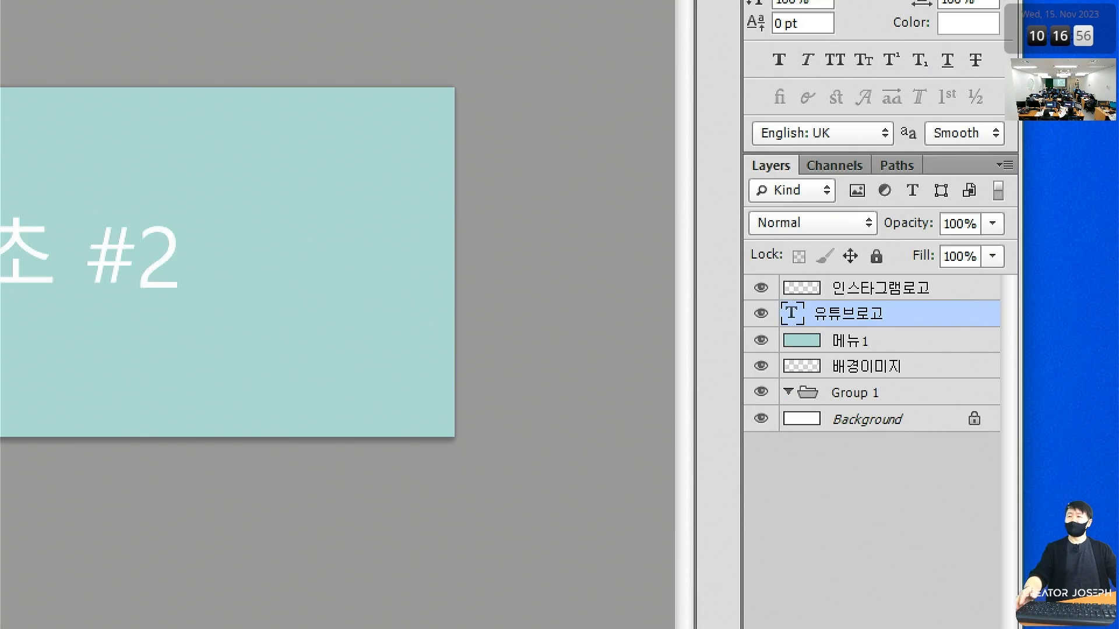
{"action": "left_click", "coordinate": [883, 373]}
{"action": "left_click", "coordinate": [883, 350]}
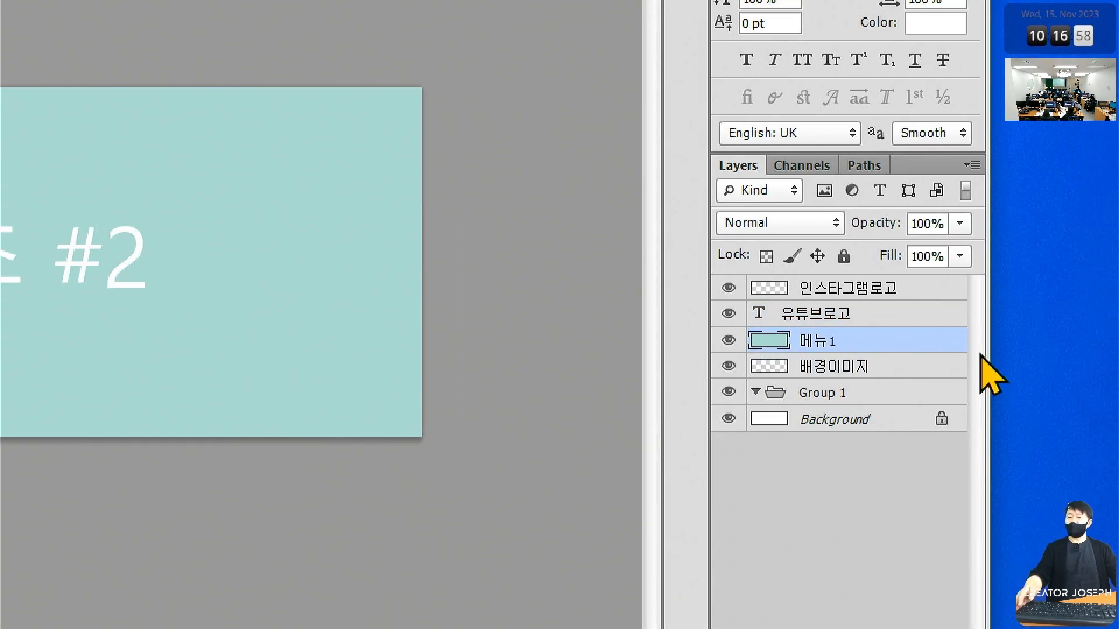
{"action": "double_click", "coordinate": [848, 343]}
{"action": "type", "text": "ㄷㅏㄴㅅ"}
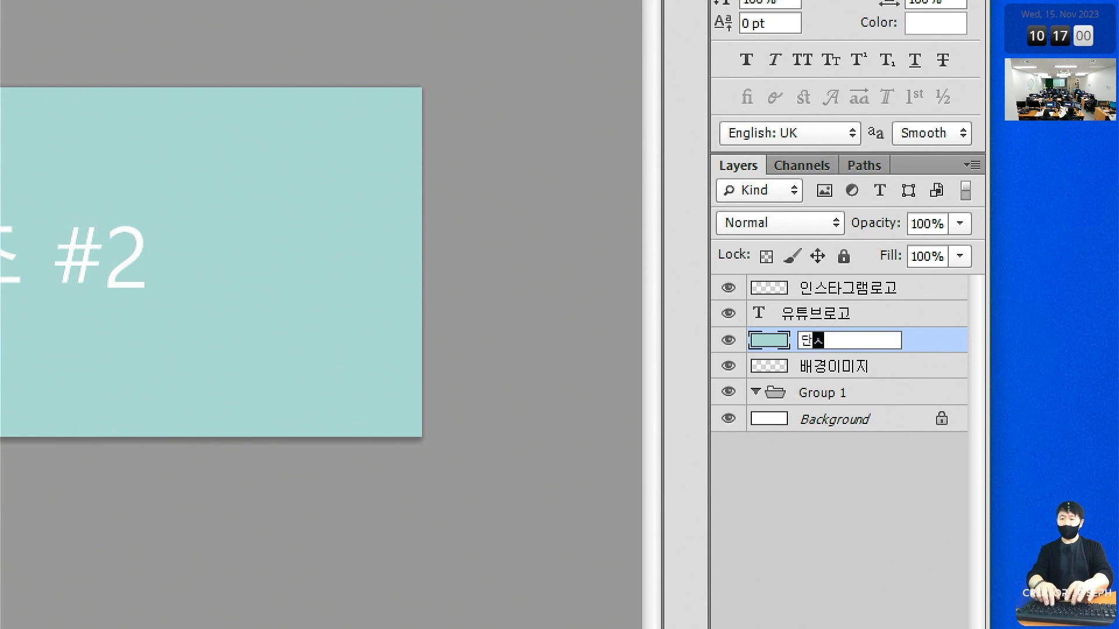
{"action": "type", "text": "ㅐㄱㅂㅐㄱㅕㅇ"}
{"action": "key", "text": "Return"}
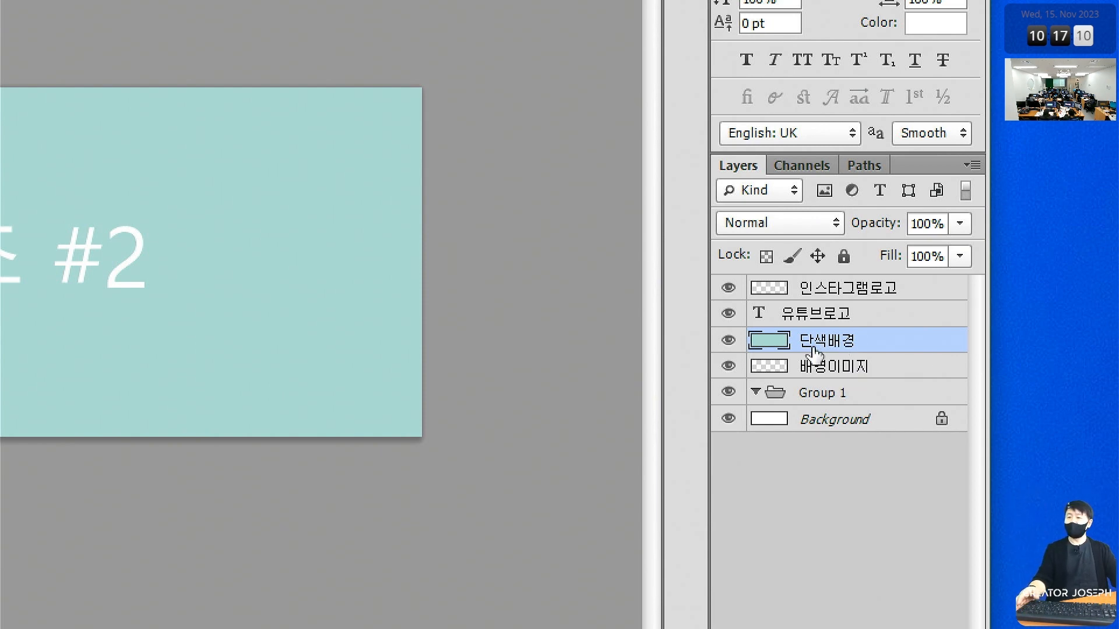
Reorder the 단색배경 layer above the 유튜브로고 text layer and return it below that layer
{"action": "left_click_drag", "start_coordinate": [813, 354], "coordinate": [830, 315]}
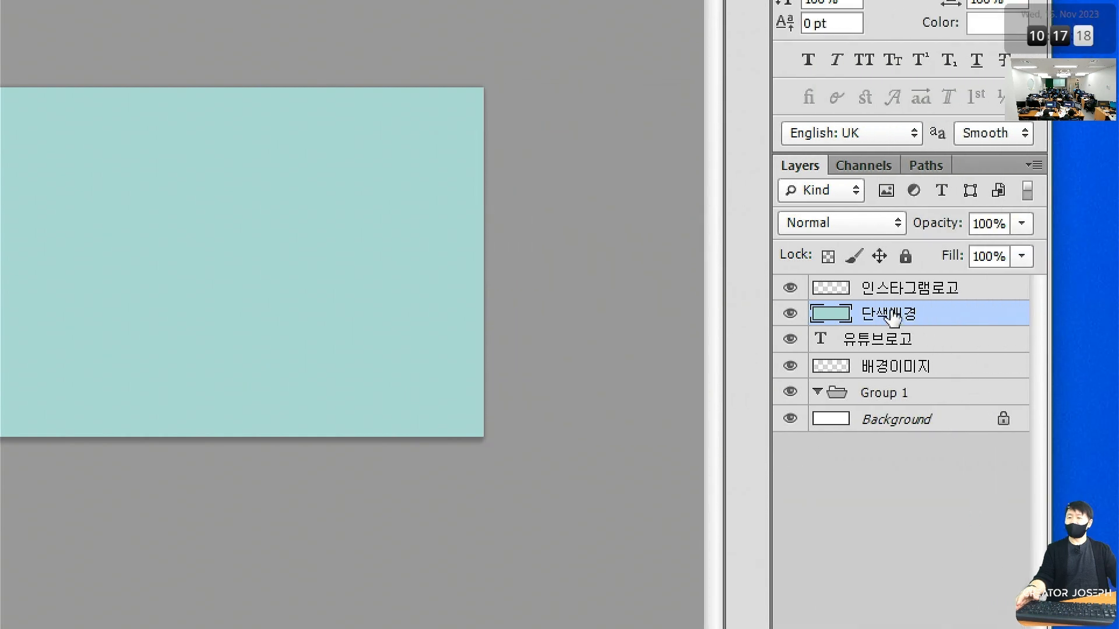
{"action": "left_click_drag", "start_coordinate": [892, 318], "coordinate": [892, 353]}
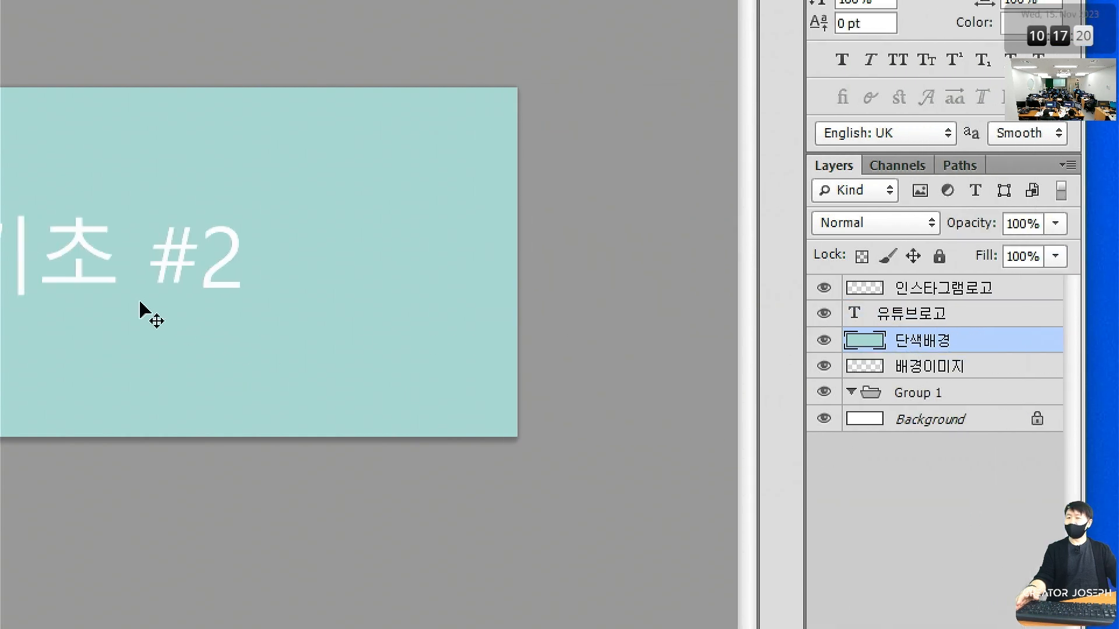
Select the 유튜브로고 text layer and move its text to the right part of the banner
{"action": "left_click", "coordinate": [823, 316]}
{"action": "left_click_drag", "start_coordinate": [166, 228], "coordinate": [367, 260]}
{"action": "left_click_drag", "start_coordinate": [779, 268], "coordinate": [779, 268]}
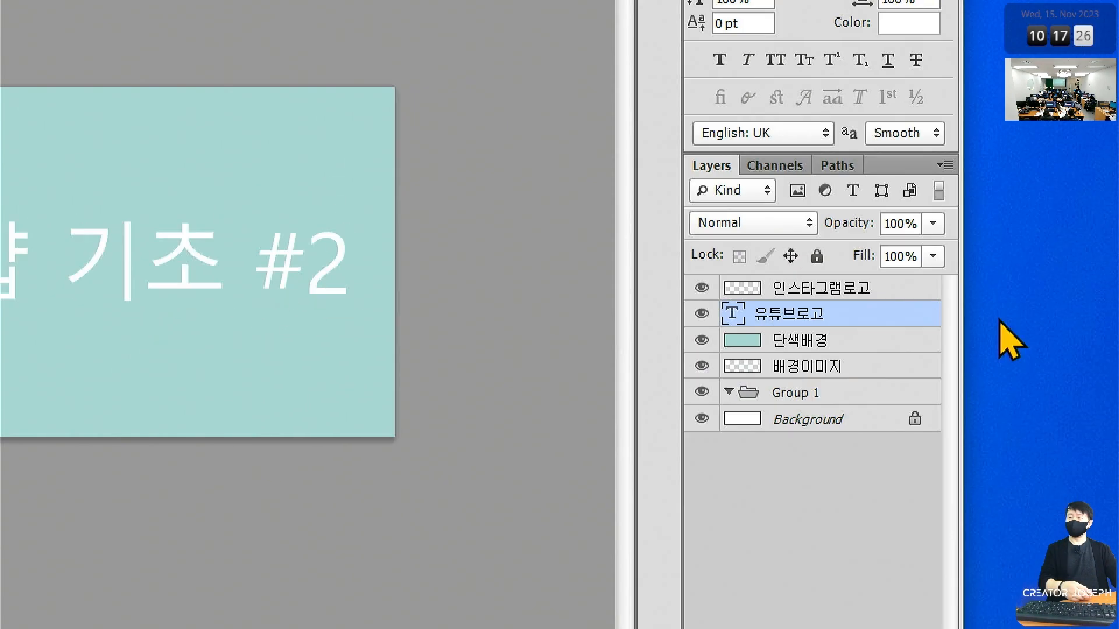
{"action": "left_click_drag", "start_coordinate": [202, 262], "coordinate": [173, 259]}
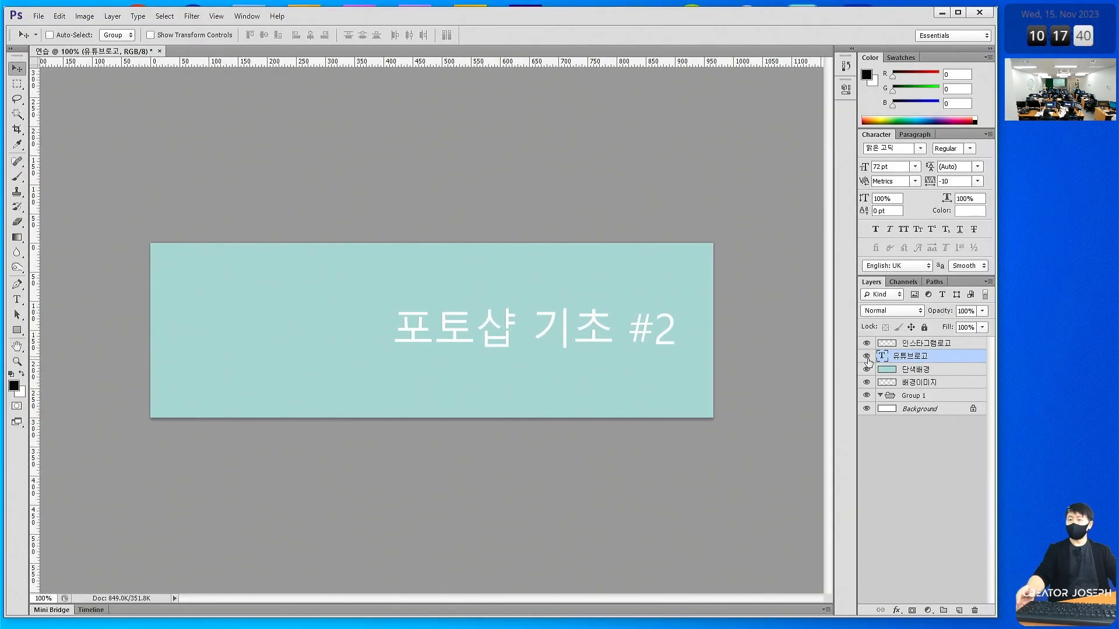
Toggle the visibility of the 유튜브로고 text layer and the 단색배경 layer off and back on
{"action": "left_click", "coordinate": [866, 356]}
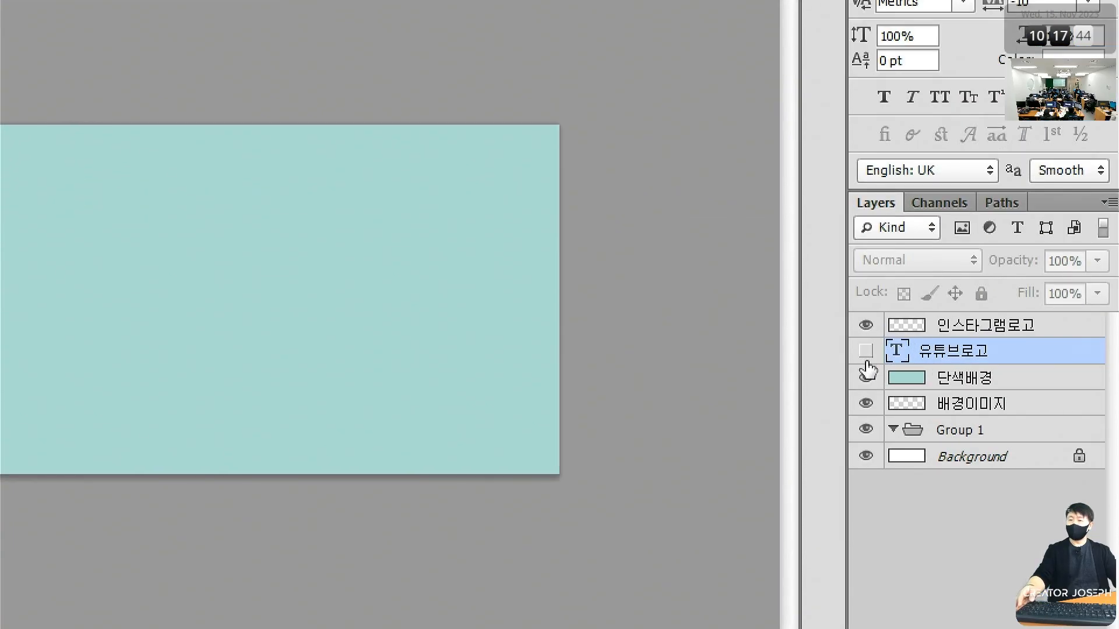
{"action": "left_click", "coordinate": [867, 351]}
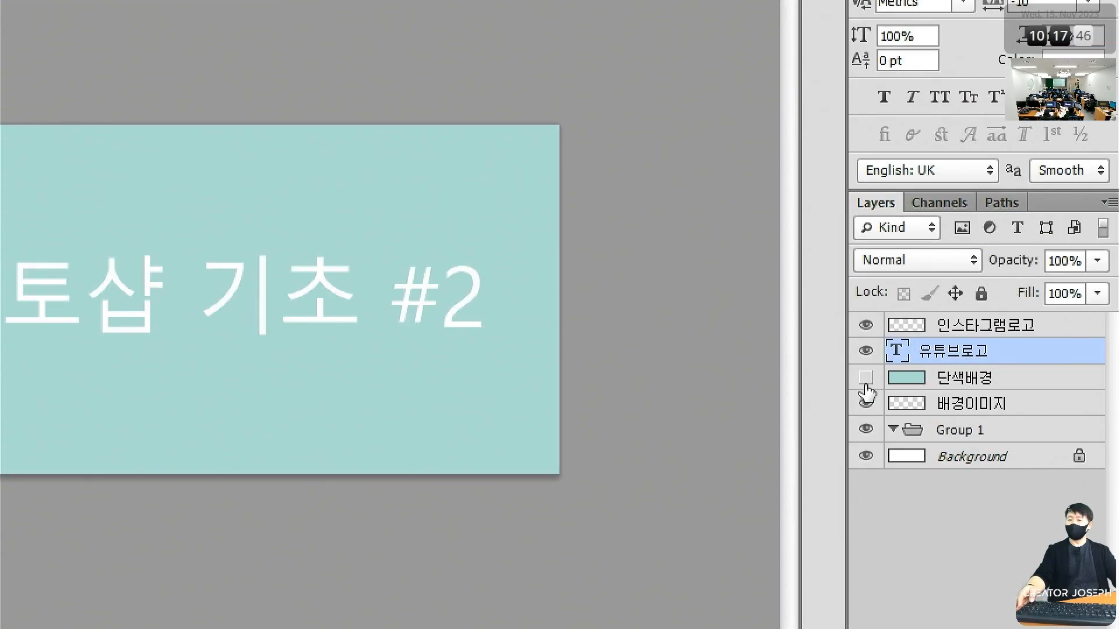
{"action": "left_click", "coordinate": [866, 378]}
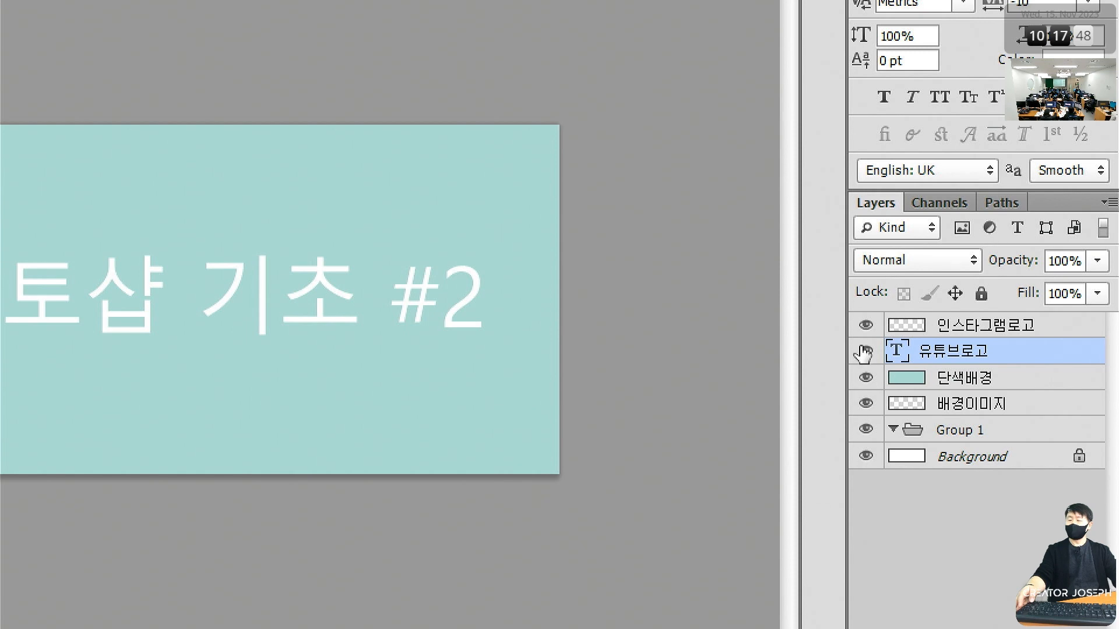
Hide the 단색배경 layer and all other layers except Background
{"action": "left_click", "coordinate": [867, 380]}
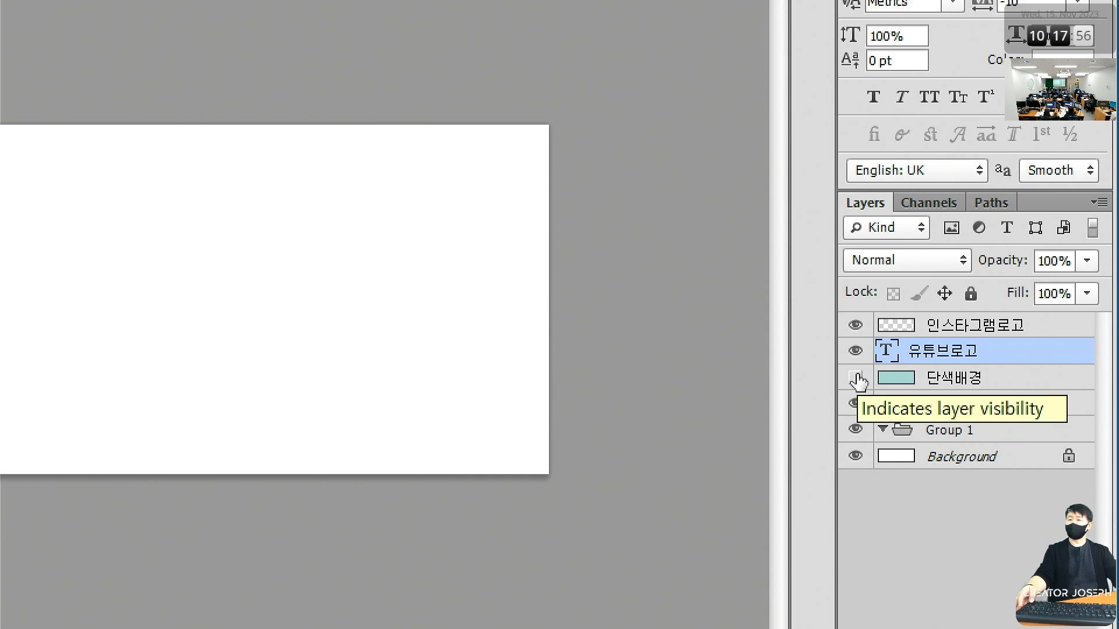
{"action": "left_click", "coordinate": [859, 350]}
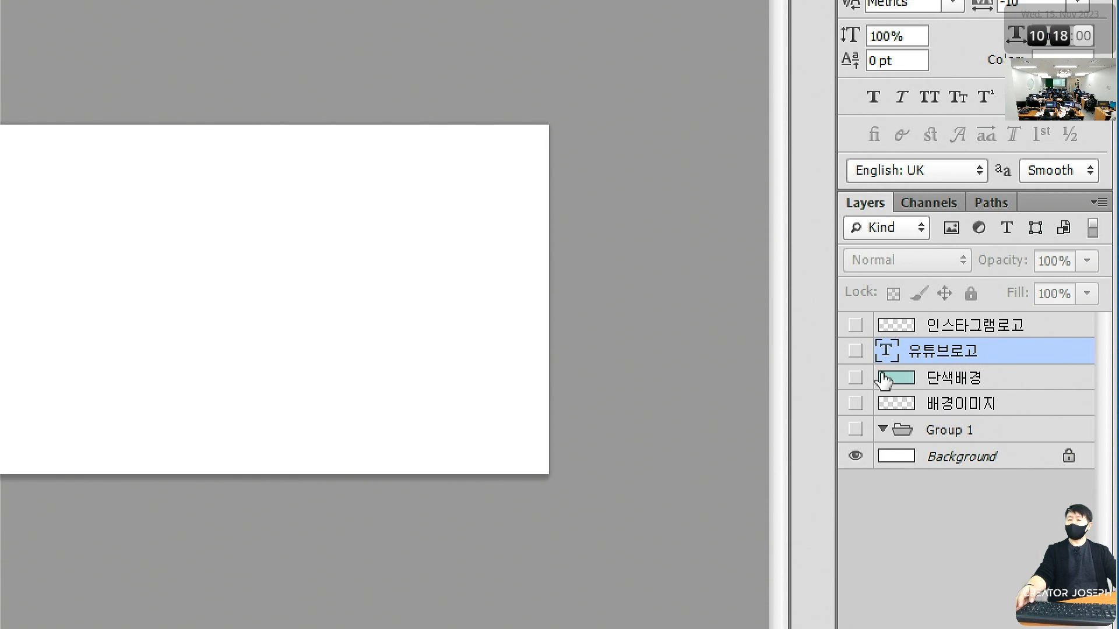
Set the text color of the 유튜브로고 layer to purple (7a0a84)
{"action": "left_click", "coordinate": [1051, 62]}
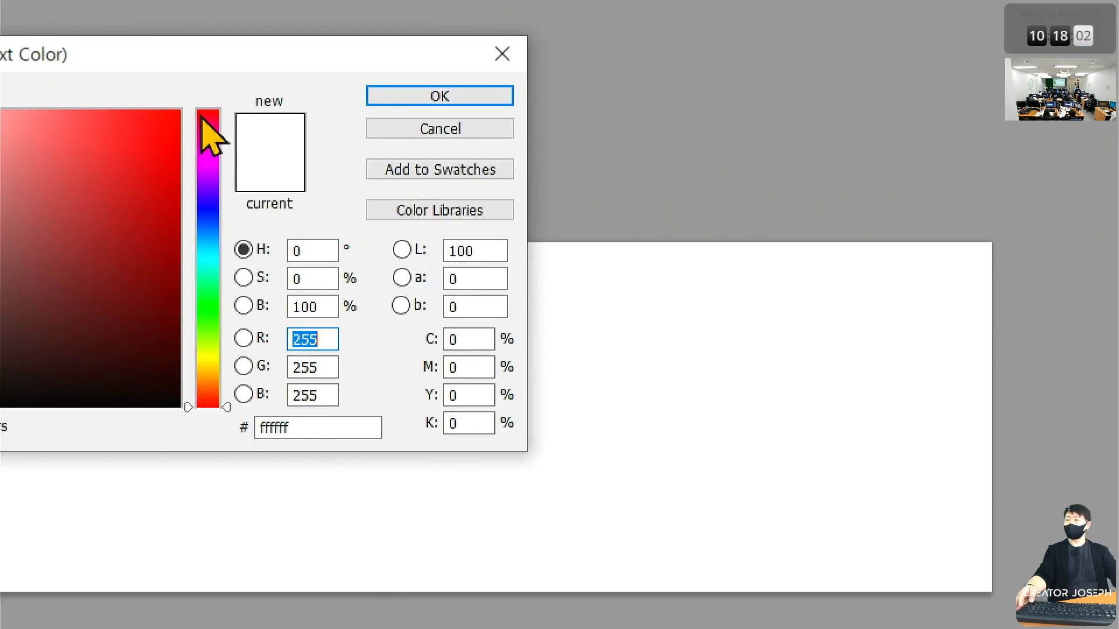
{"action": "left_click_drag", "start_coordinate": [201, 116], "coordinate": [182, 162]}
{"action": "left_click", "coordinate": [158, 253]}
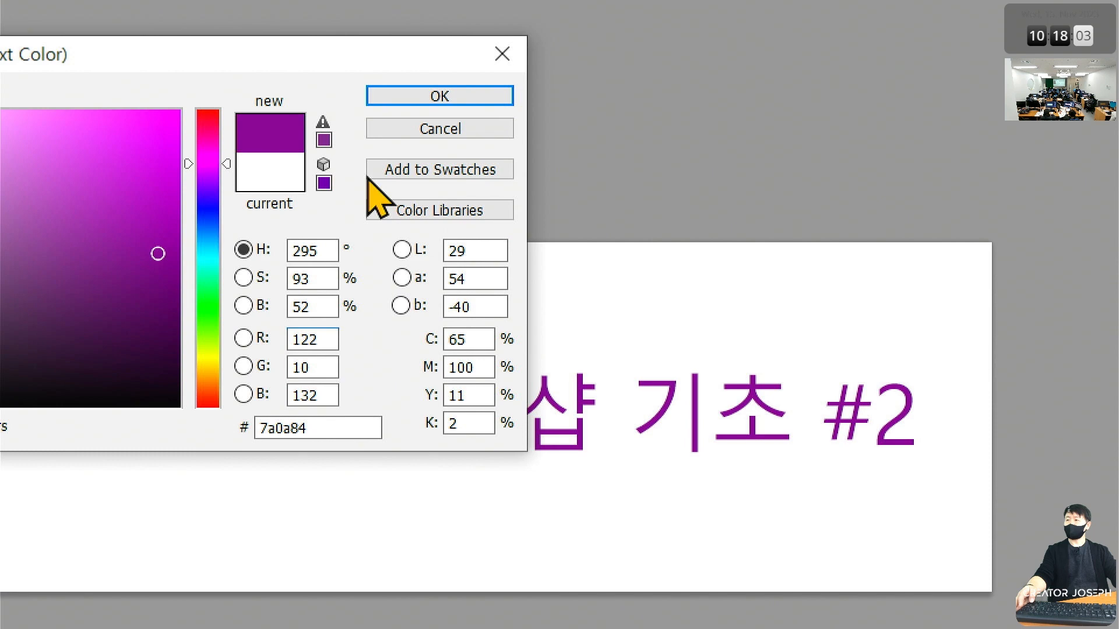
{"action": "left_click", "coordinate": [495, 100]}
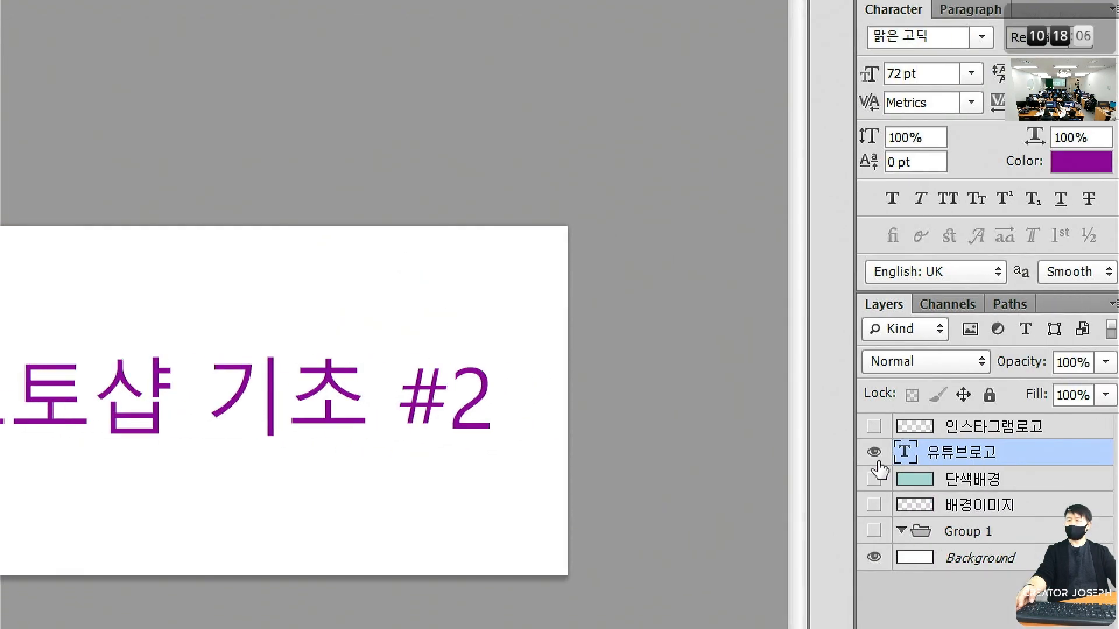
Repeatedly toggle the visibility of the 유튜브로고 text layer and the 단색배경 layer, ending with both layers shown
{"action": "left_click", "coordinate": [878, 459]}
{"action": "left_click", "coordinate": [873, 479]}
{"action": "left_click", "coordinate": [872, 479]}
{"action": "left_click", "coordinate": [872, 459]}
{"action": "left_click", "coordinate": [874, 456]}
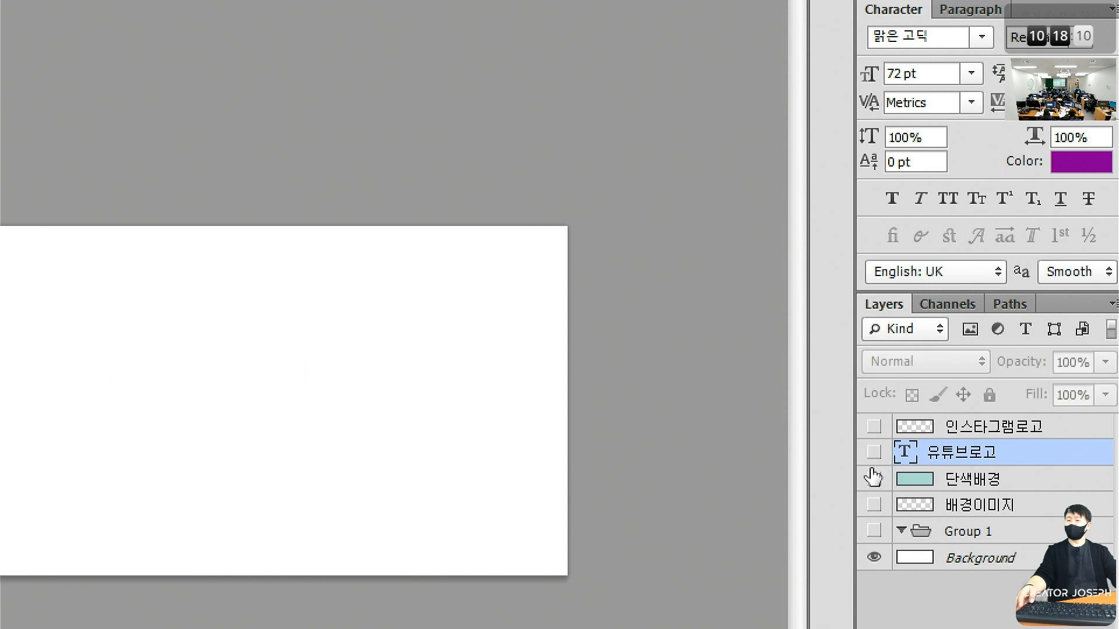
{"action": "left_click", "coordinate": [872, 477]}
{"action": "left_click", "coordinate": [872, 457]}
{"action": "left_click", "coordinate": [873, 476]}
{"action": "left_click", "coordinate": [873, 461]}
{"action": "left_click", "coordinate": [874, 480]}
{"action": "left_click", "coordinate": [874, 479]}
{"action": "left_click", "coordinate": [874, 453]}
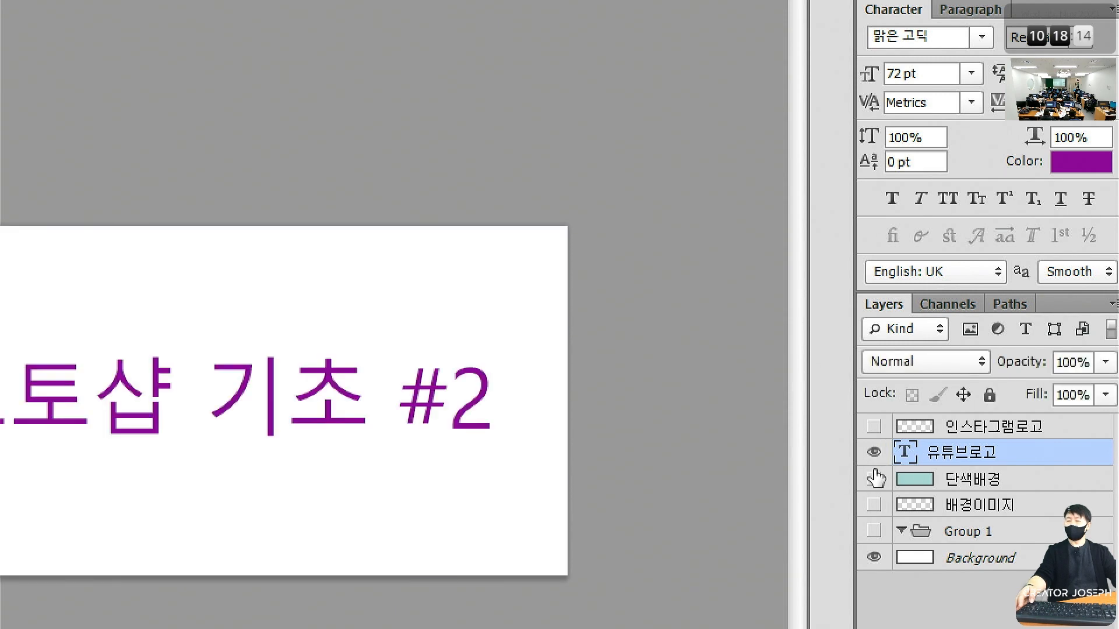
{"action": "left_click", "coordinate": [874, 479]}
{"action": "left_click", "coordinate": [874, 453]}
{"action": "left_click", "coordinate": [874, 479]}
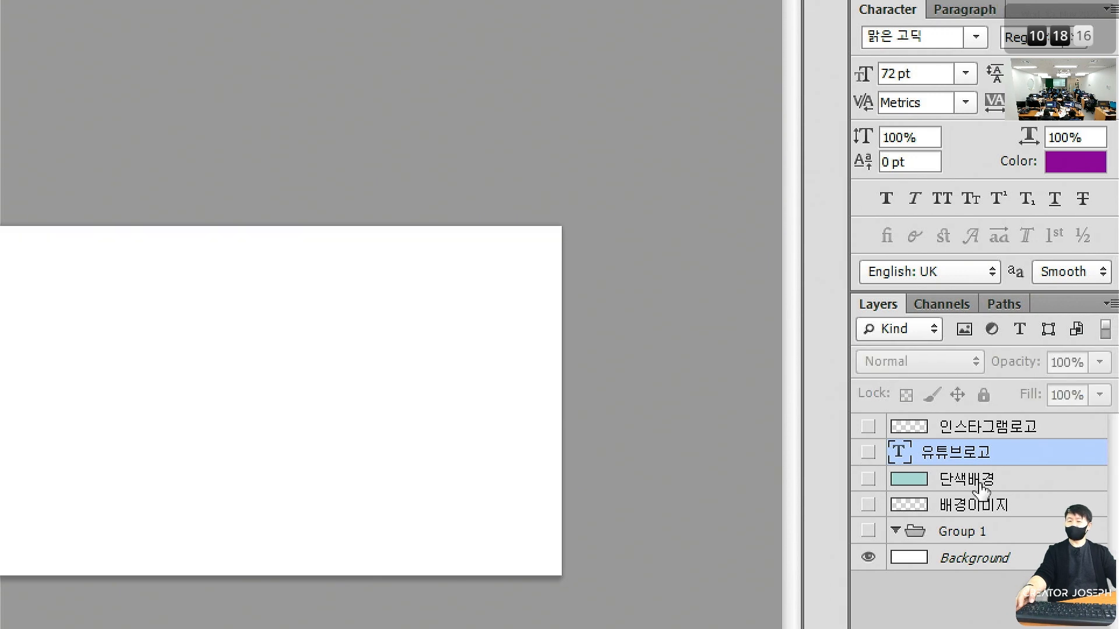
{"action": "left_click", "coordinate": [961, 481]}
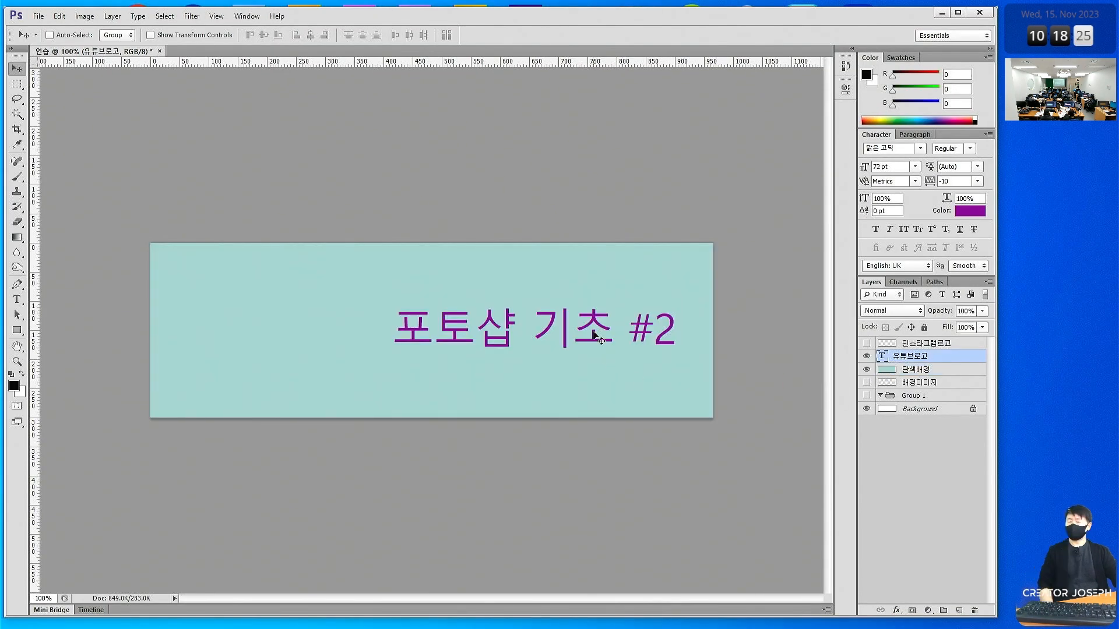
Move the 포토샵 기초 #2 text horizontally to the middle of the banner
{"action": "left_click_drag", "start_coordinate": [586, 334], "coordinate": [493, 333]}
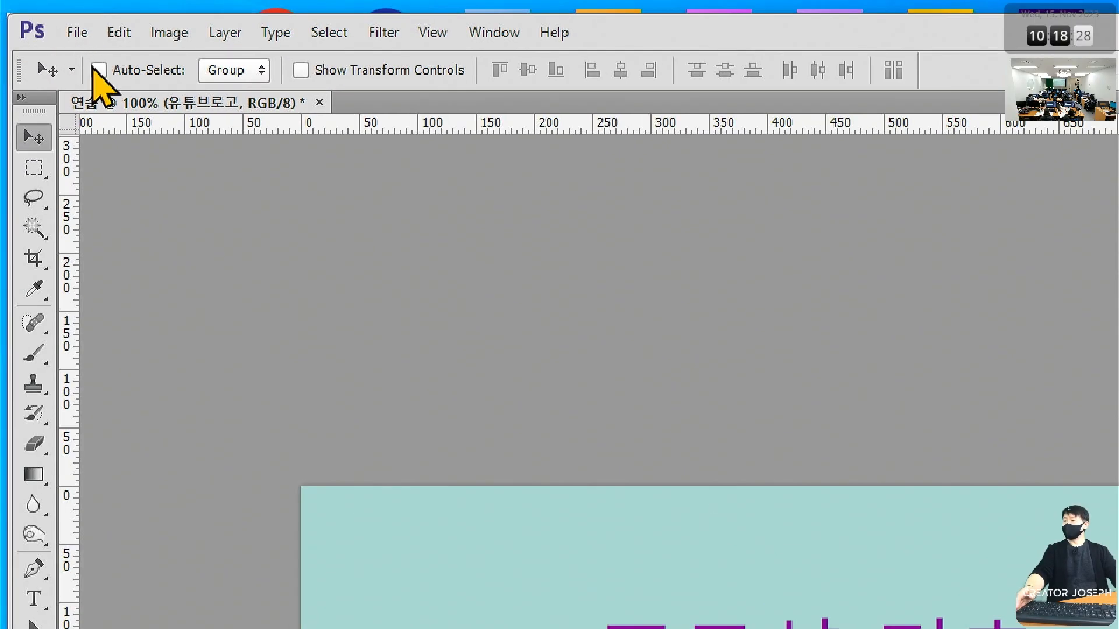
Save the banner as 연습.psd in the desktop folder 주간반 14기 > 포토샵작업, with Maximize Compatibility enabled
{"action": "left_click", "coordinate": [78, 32]}
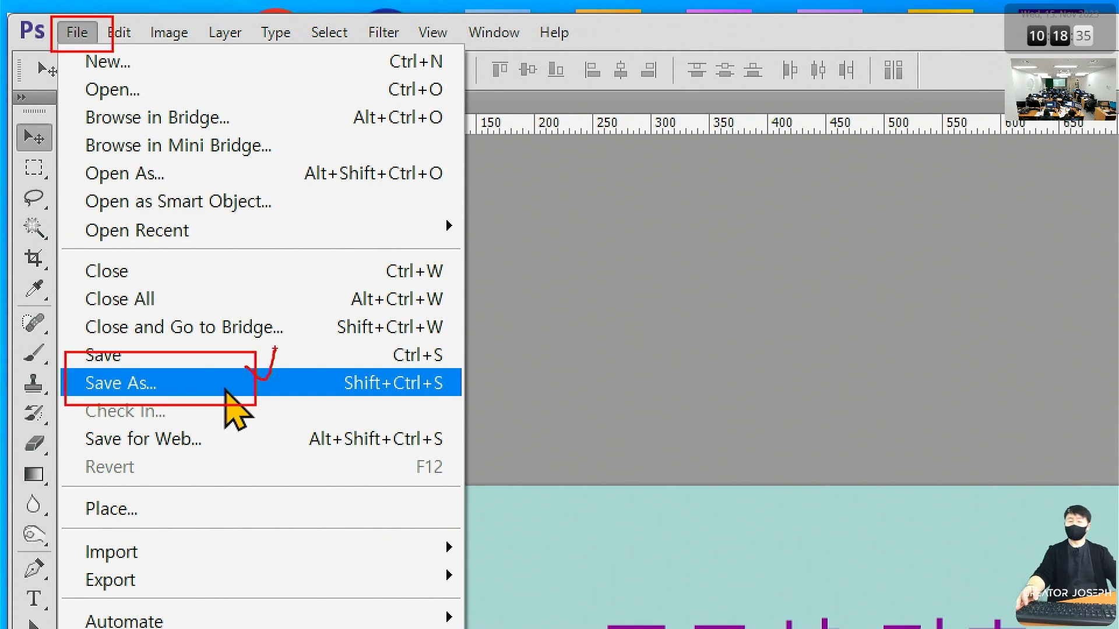
{"action": "left_click", "coordinate": [498, 330]}
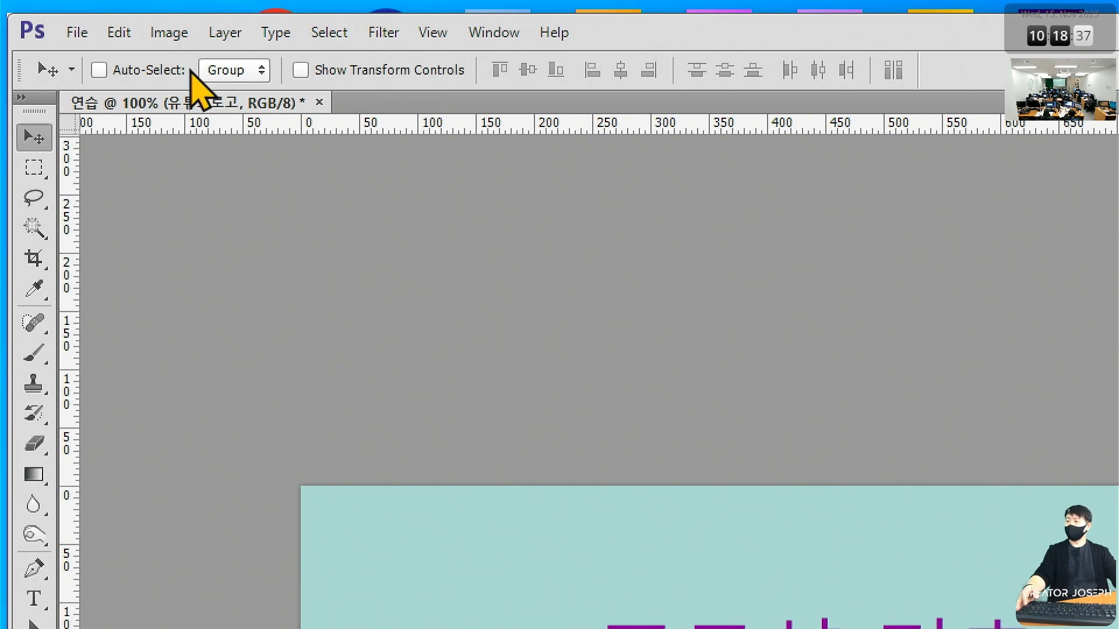
{"action": "left_click", "coordinate": [79, 32]}
{"action": "left_click", "coordinate": [210, 385]}
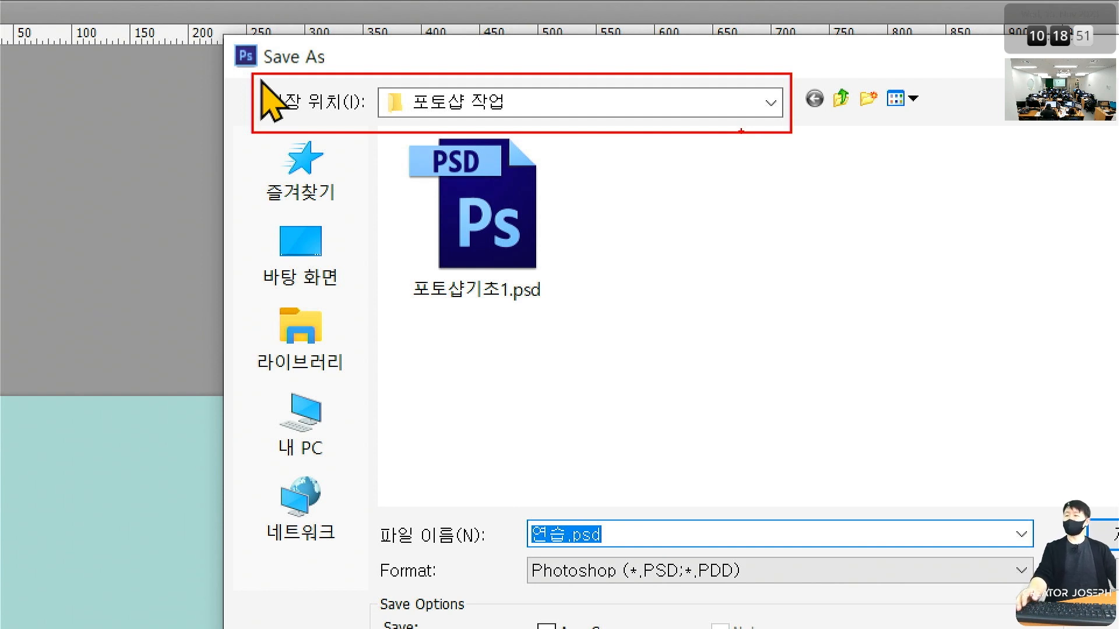
{"action": "key", "text": "Escape"}
{"action": "left_click", "coordinate": [328, 249]}
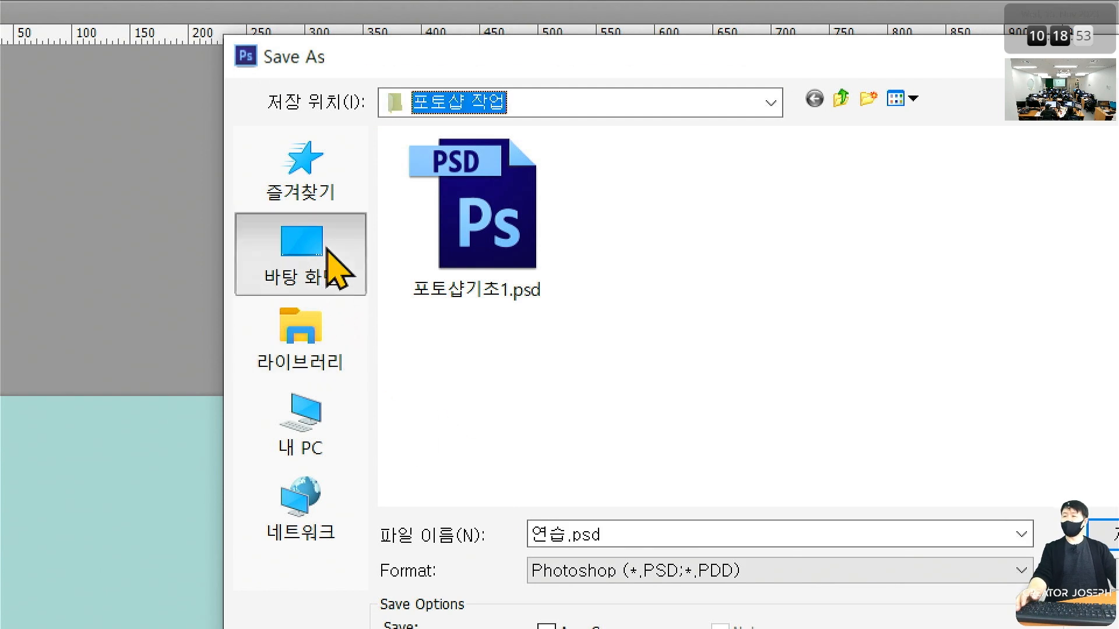
{"action": "scroll", "coordinate": [827, 280], "scroll_direction": "down", "scroll_amount": 5}
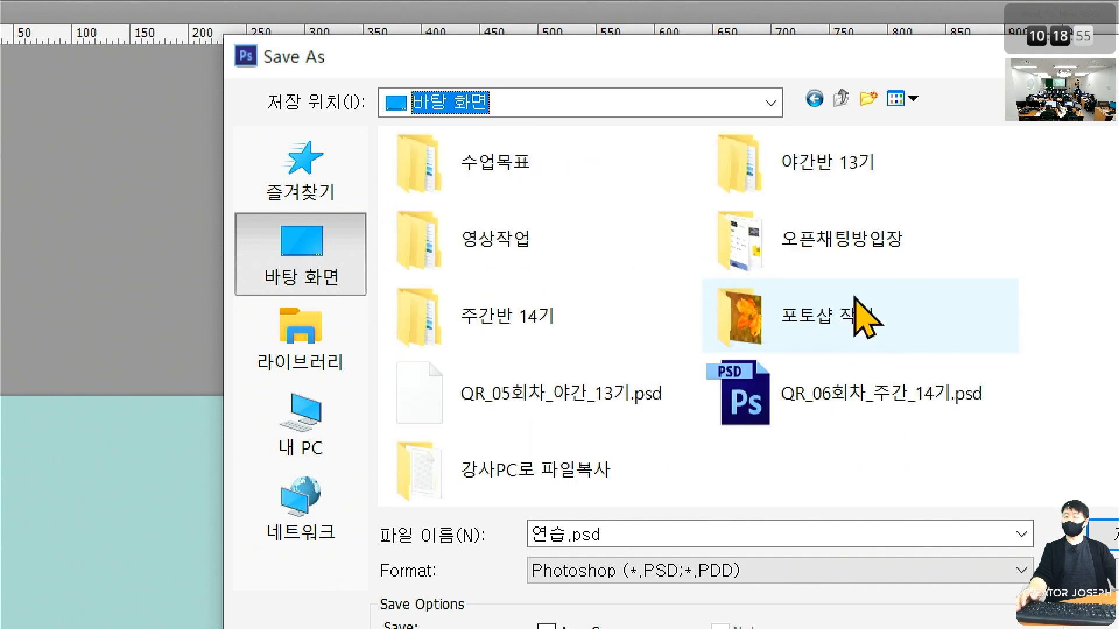
{"action": "double_click", "coordinate": [581, 308]}
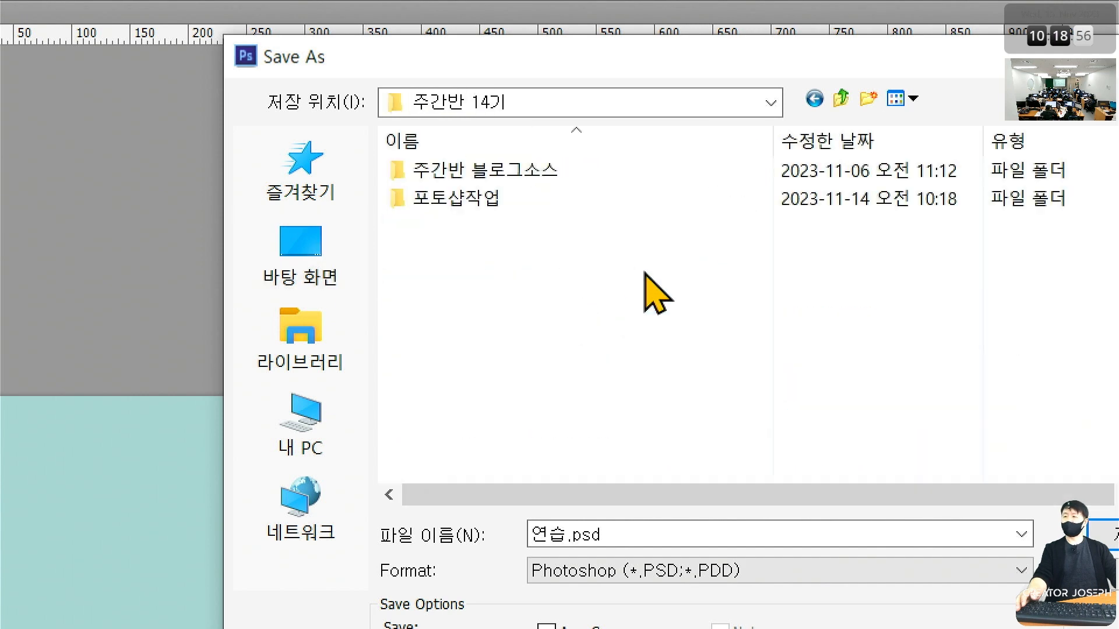
{"action": "double_click", "coordinate": [501, 198]}
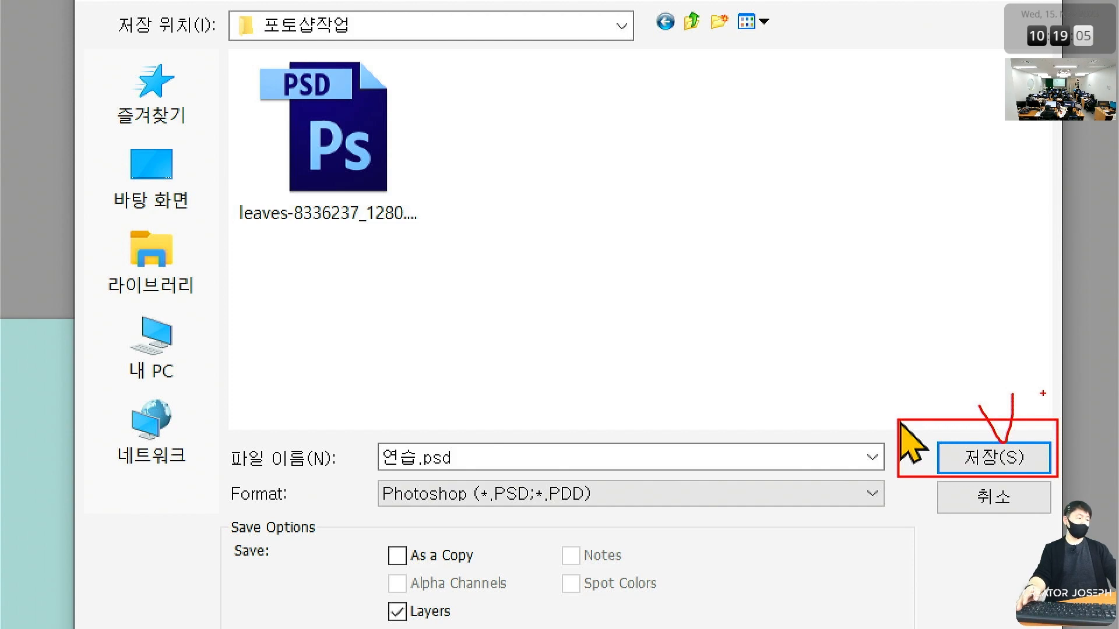
{"action": "left_click", "coordinate": [950, 456]}
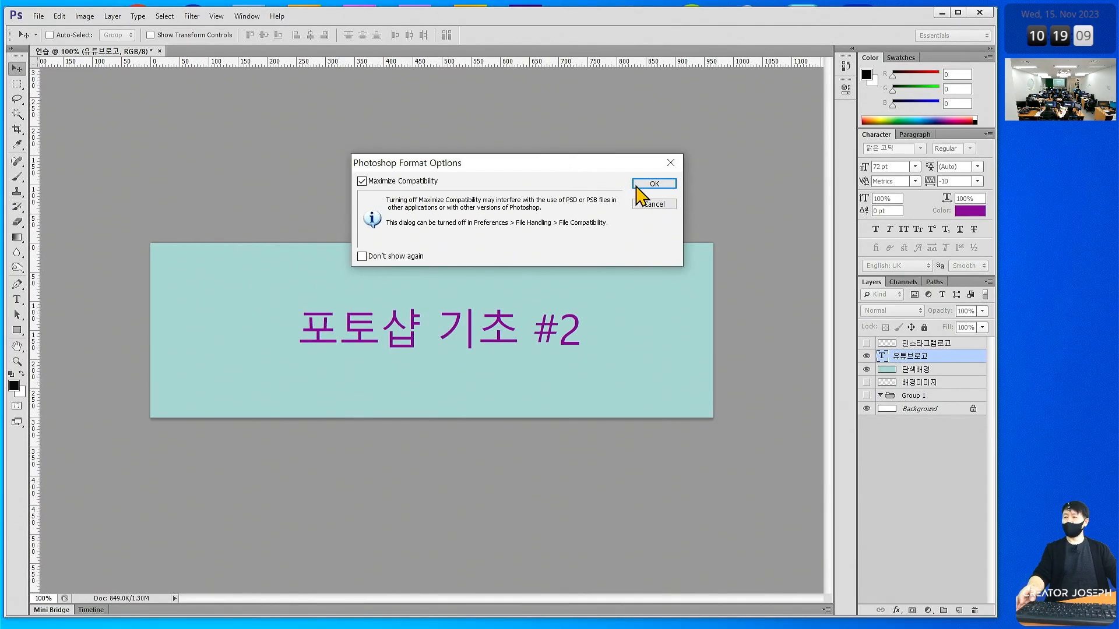
{"action": "left_click", "coordinate": [672, 185]}
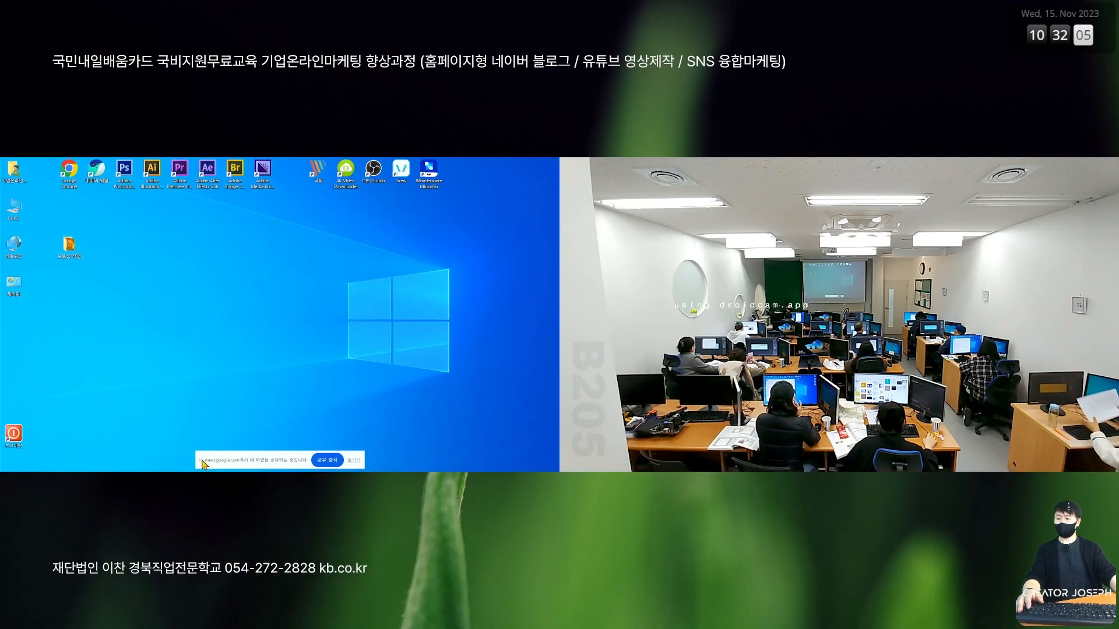
Switch to Notepad and review the lesson plan's entries on creating a canvas, managing layers and filling a solid background
{"action": "key", "text": "alt+Tab"}
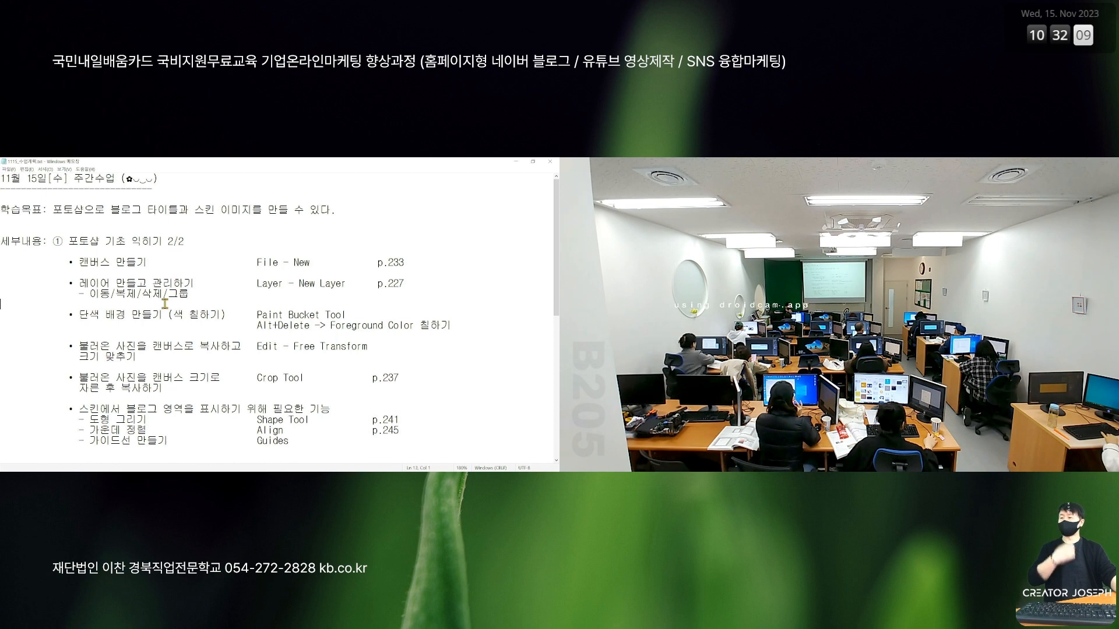
{"action": "scroll", "coordinate": [184, 350], "scroll_direction": "down", "scroll_amount": 3}
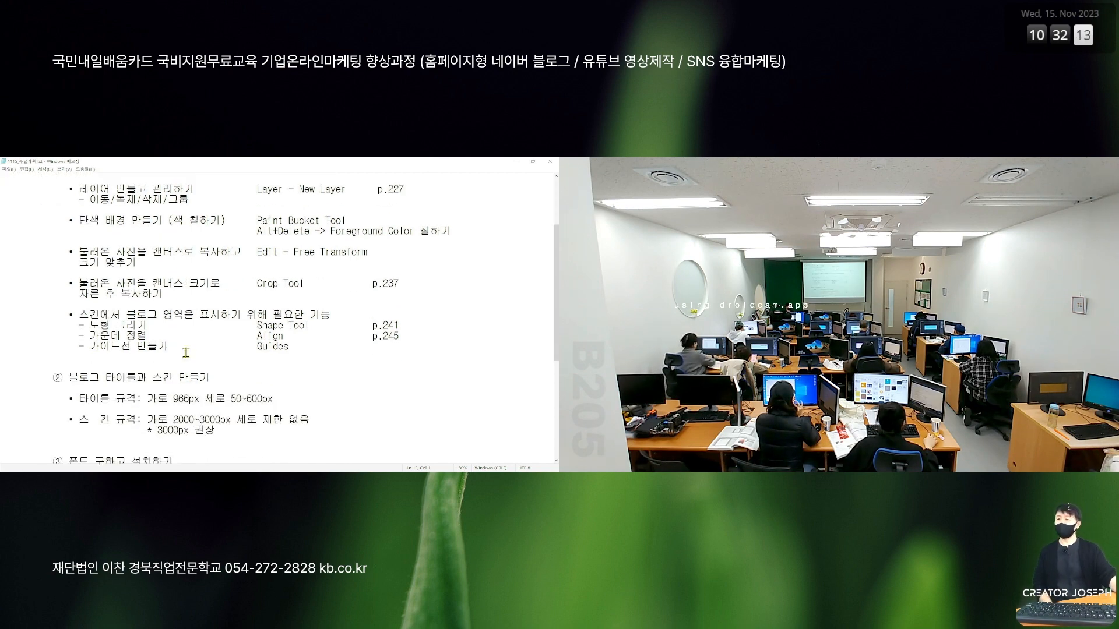
{"action": "scroll", "coordinate": [198, 345], "scroll_direction": "up", "scroll_amount": 3}
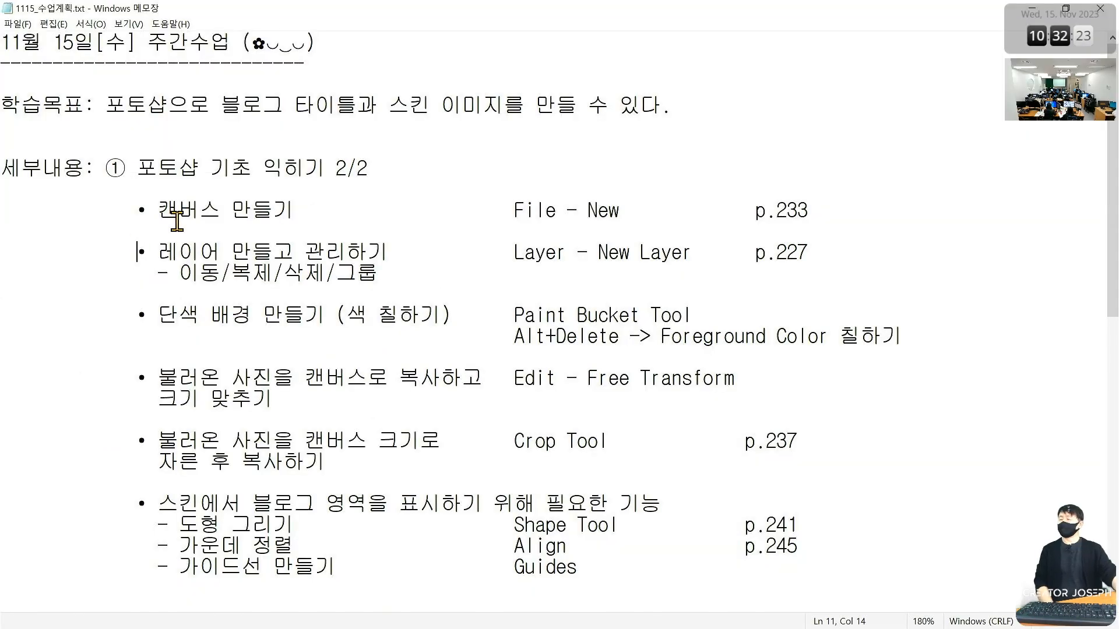
{"action": "left_click", "coordinate": [176, 221]}
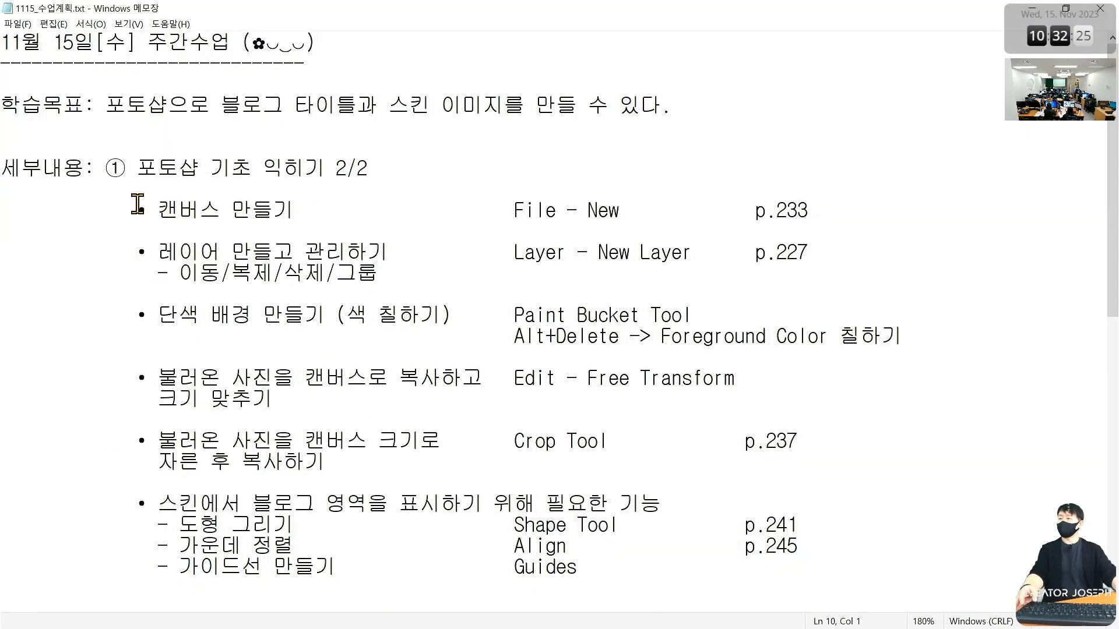
{"action": "left_click_drag", "start_coordinate": [138, 204], "coordinate": [801, 214]}
{"action": "left_click", "coordinate": [227, 267]}
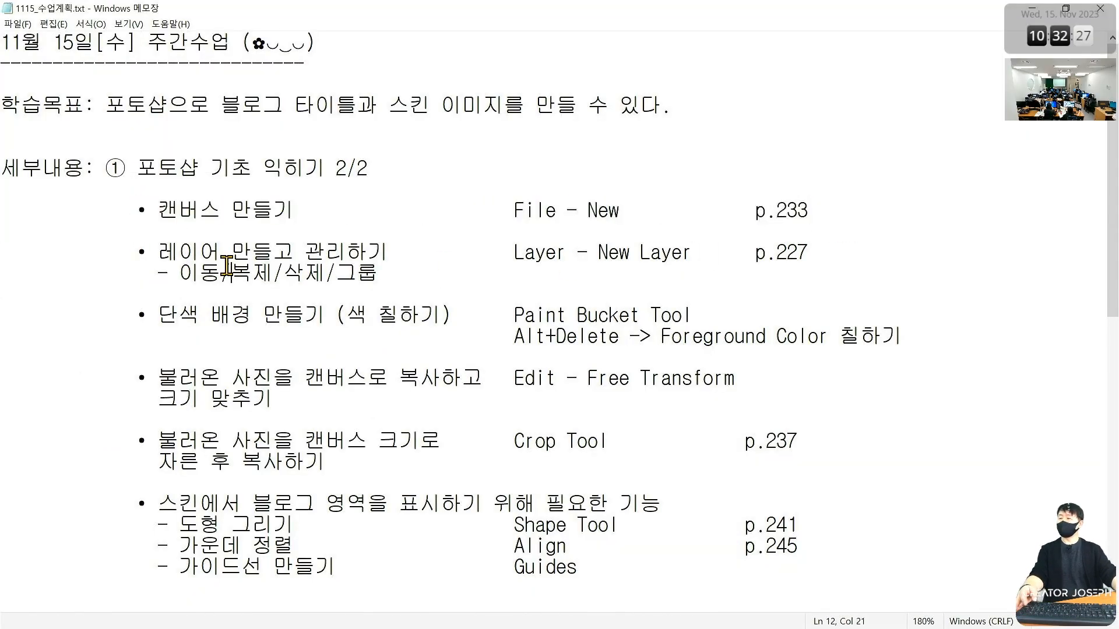
{"action": "left_click_drag", "start_coordinate": [154, 255], "coordinate": [804, 267]}
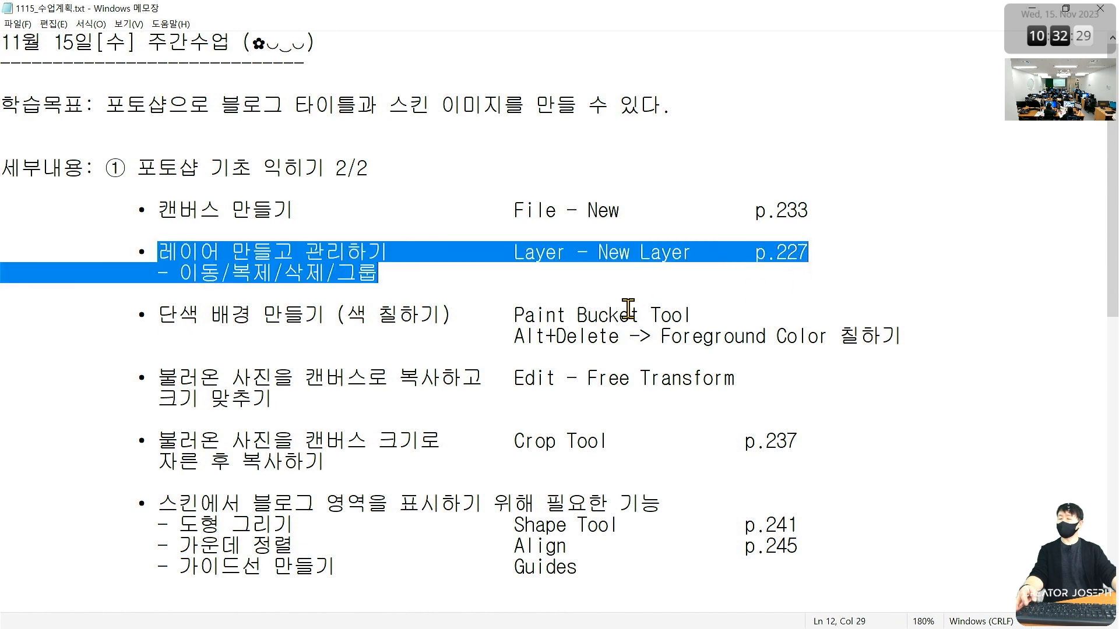
{"action": "left_click_drag", "start_coordinate": [484, 335], "coordinate": [906, 332]}
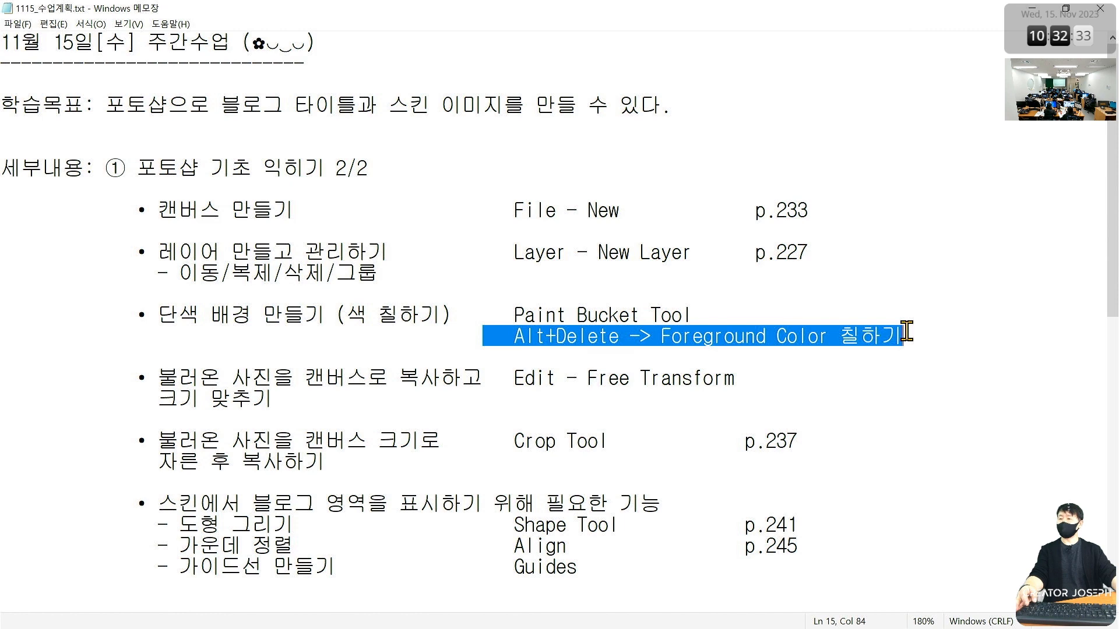
{"action": "left_click_drag", "start_coordinate": [140, 211], "coordinate": [843, 209]}
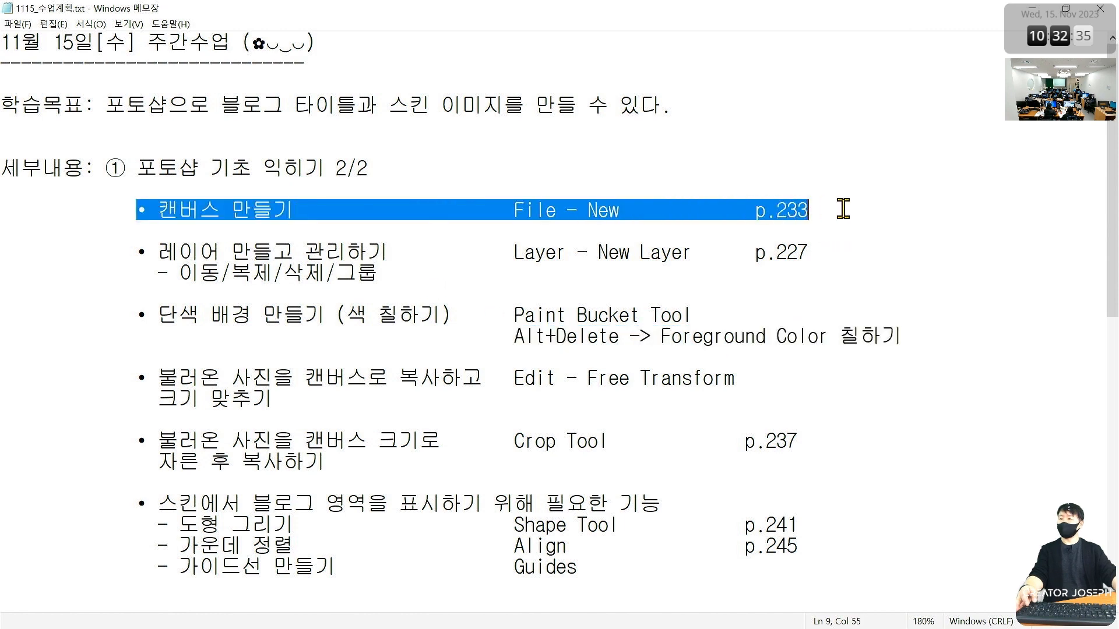
{"action": "left_click_drag", "start_coordinate": [158, 252], "coordinate": [804, 269]}
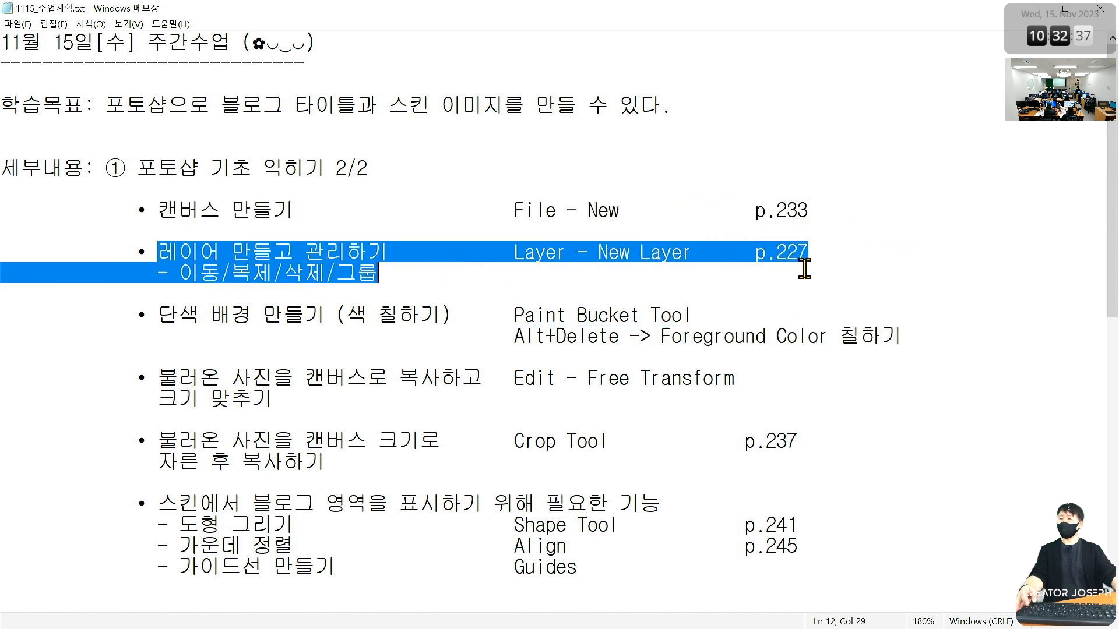
{"action": "left_click_drag", "start_coordinate": [498, 331], "coordinate": [922, 334]}
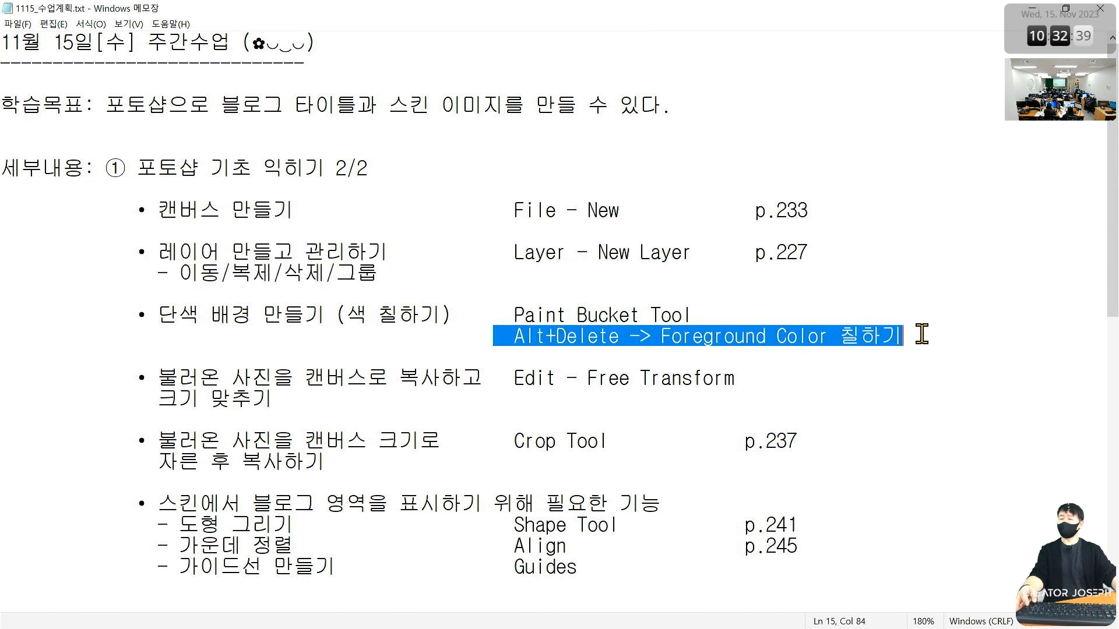
{"action": "mouse_move", "coordinate": [133, 312]}
{"action": "left_mouse_down"}
{"action": "mouse_move", "coordinate": [847, 315]}
{"action": "mouse_move", "coordinate": [935, 351]}
{"action": "left_mouse_up"}
{"action": "left_click", "coordinate": [641, 315]}
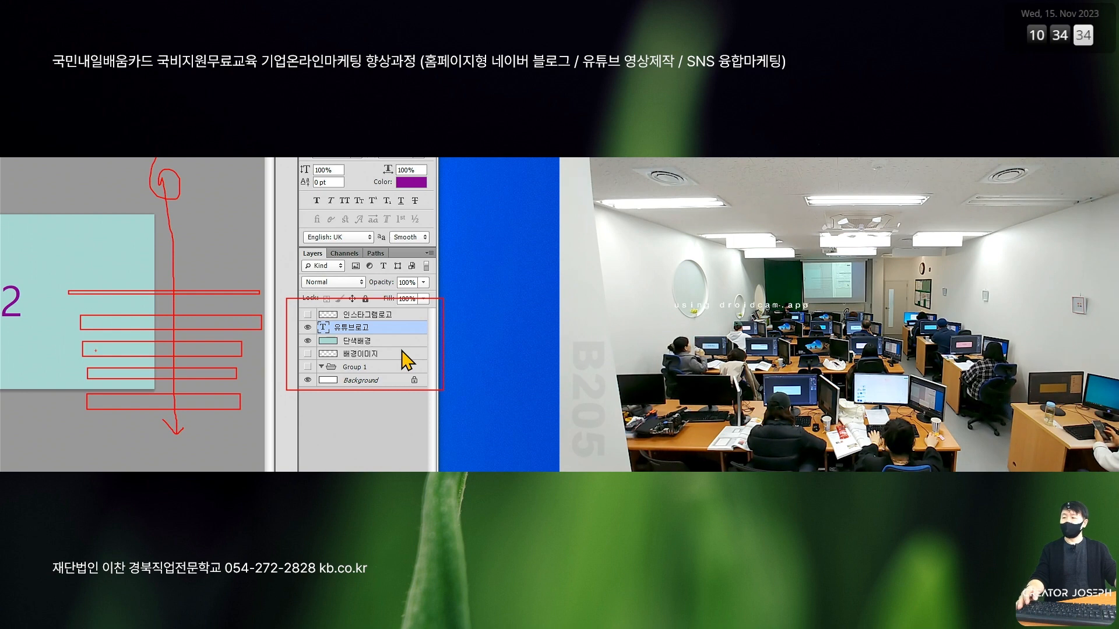
{"action": "mouse_move", "coordinate": [89, 354]}
{"action": "left_mouse_down"}
{"action": "mouse_move", "coordinate": [120, 345]}
{"action": "mouse_move", "coordinate": [169, 379]}
{"action": "left_mouse_up"}
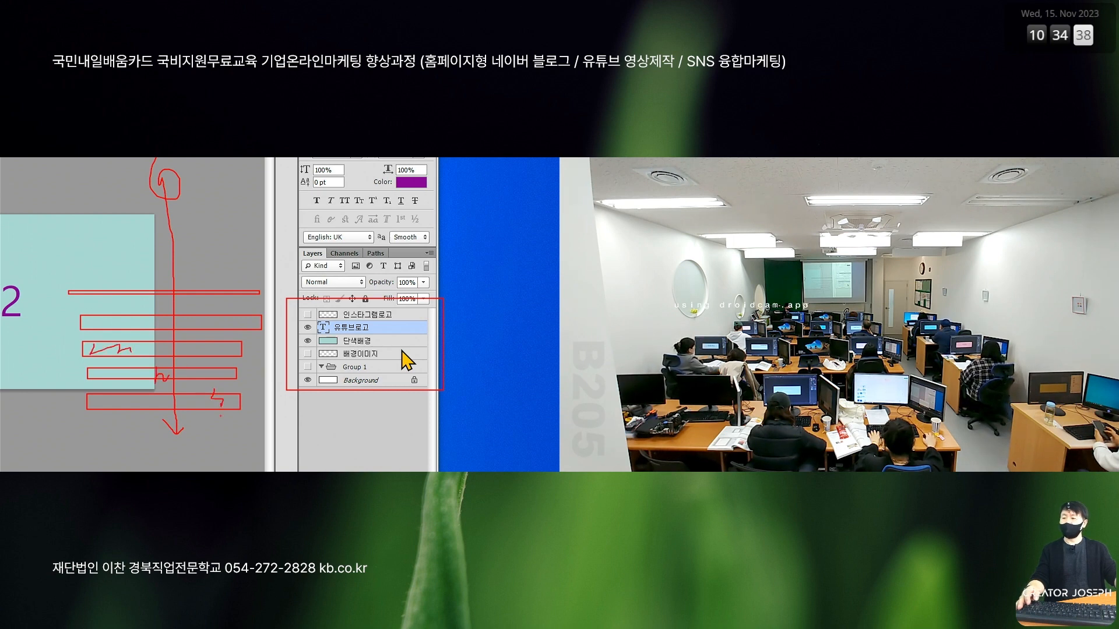
{"action": "mouse_move", "coordinate": [238, 426]}
{"action": "left_mouse_down"}
{"action": "mouse_move", "coordinate": [110, 441]}
{"action": "mouse_move", "coordinate": [51, 397]}
{"action": "mouse_move", "coordinate": [46, 293]}
{"action": "mouse_move", "coordinate": [174, 261]}
{"action": "mouse_move", "coordinate": [256, 319]}
{"action": "mouse_move", "coordinate": [260, 434]}
{"action": "left_mouse_up"}
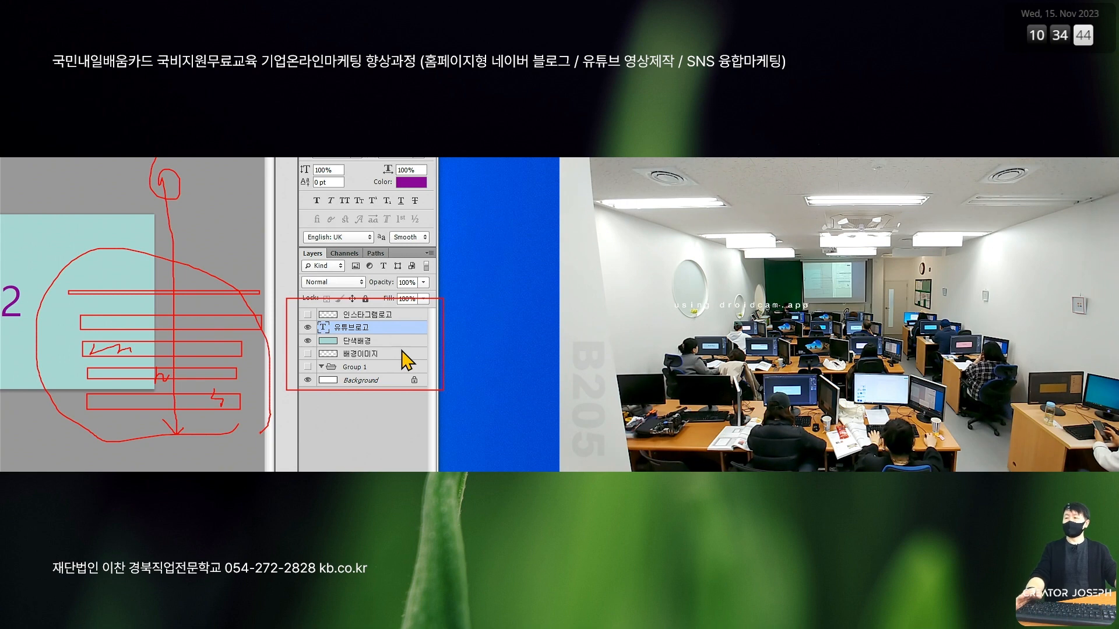
{"action": "key", "text": "Escape"}
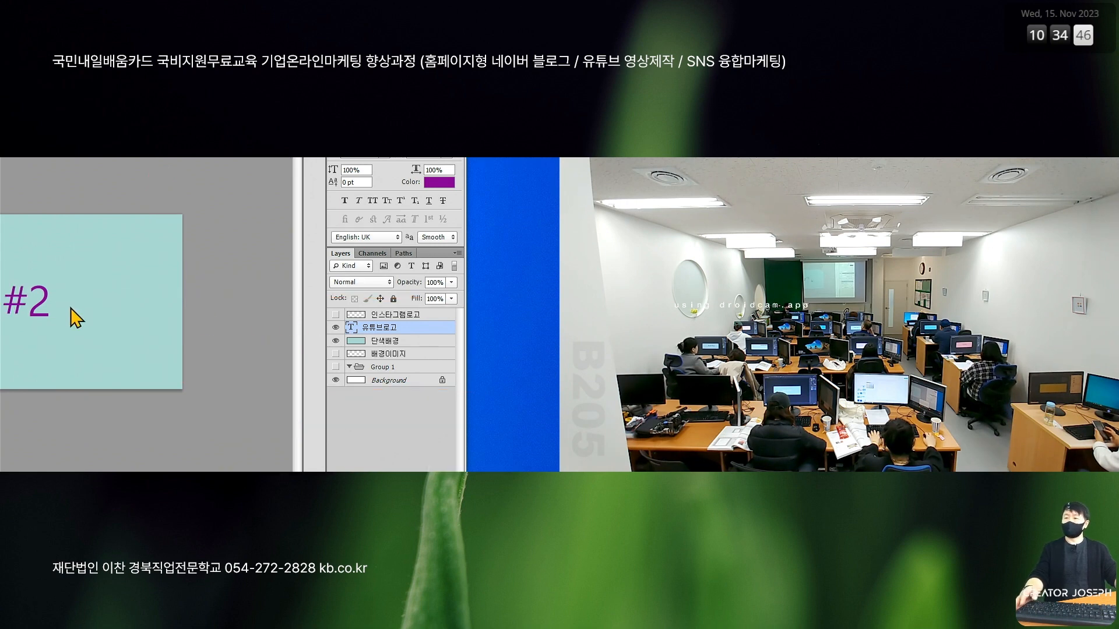
{"action": "key", "text": "ctrl+4"}
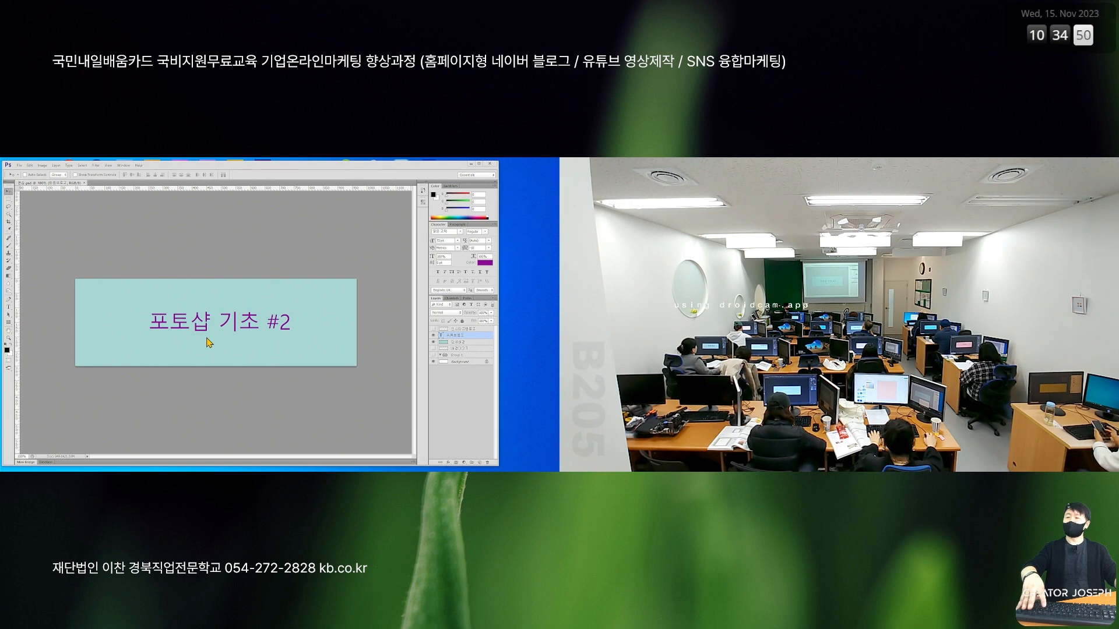
{"action": "key", "text": "ctrl+4"}
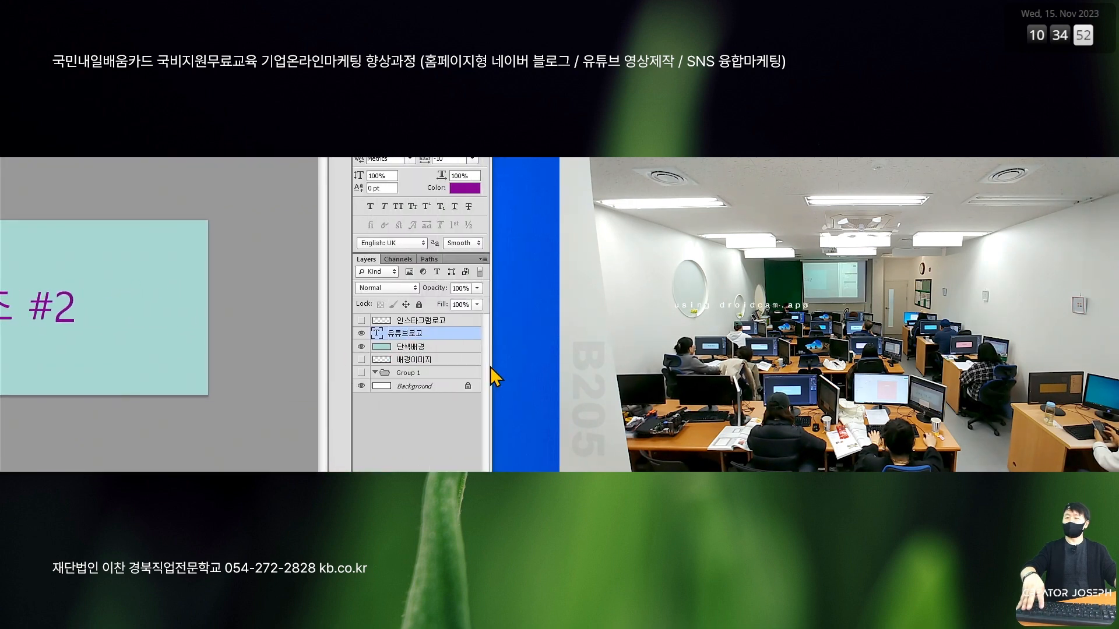
{"action": "key", "text": "ctrl+4"}
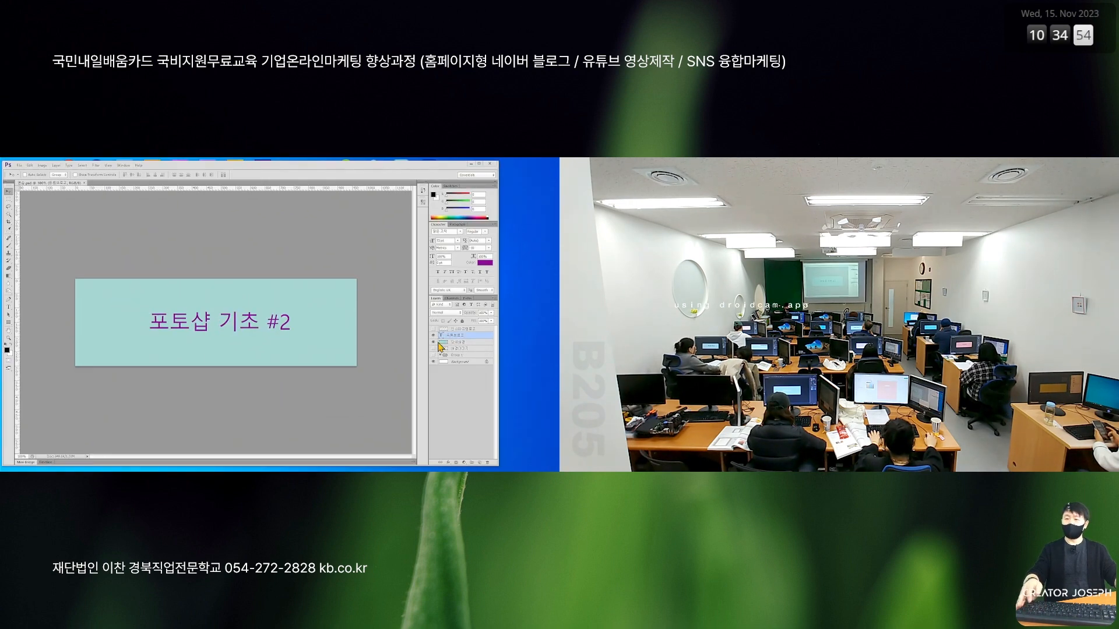
{"action": "key", "text": "ctrl+4"}
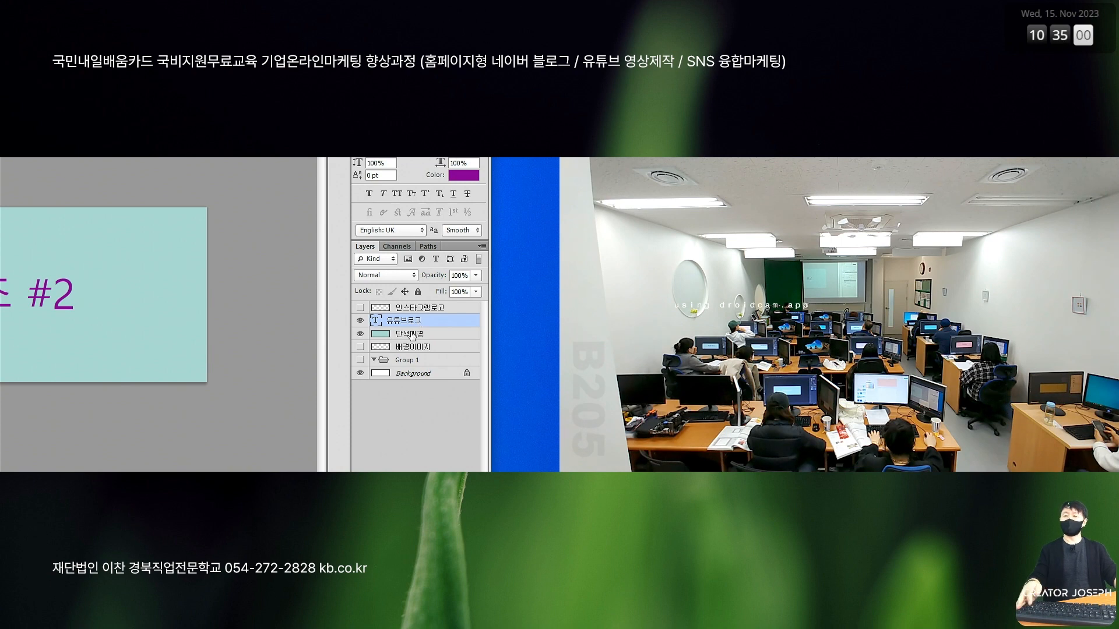
{"action": "key", "text": "ctrl+2"}
{"action": "left_click_drag", "start_coordinate": [366, 310], "coordinate": [444, 335]}
{"action": "left_click_drag", "start_coordinate": [136, 300], "coordinate": [83, 318]}
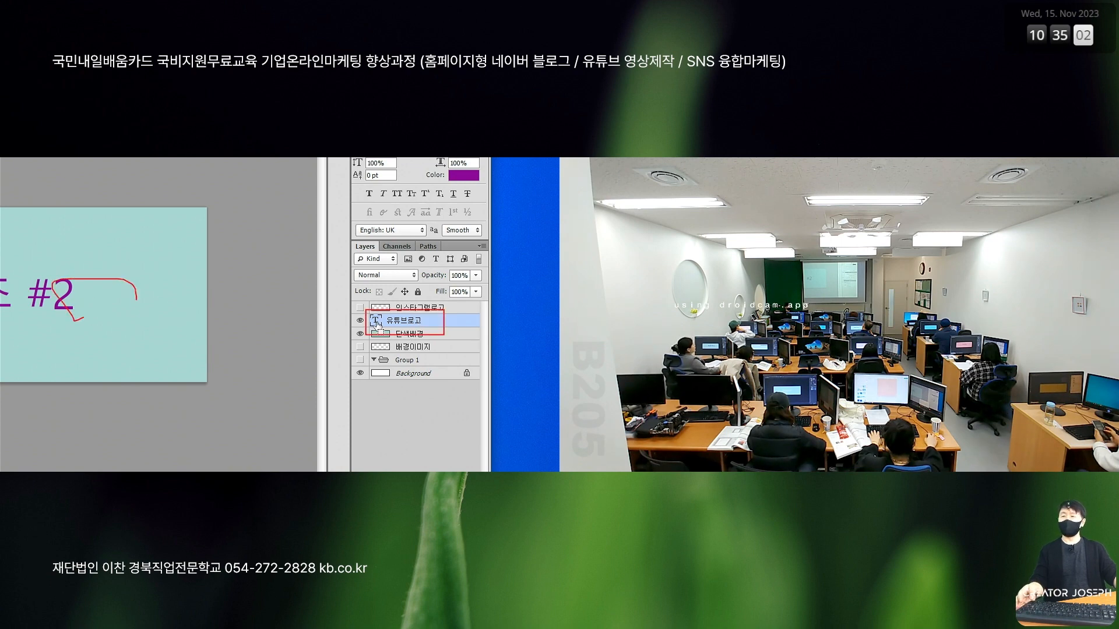
{"action": "left_click_drag", "start_coordinate": [373, 298], "coordinate": [422, 317]}
{"action": "mouse_move", "coordinate": [171, 309]}
{"action": "left_mouse_down"}
{"action": "mouse_move", "coordinate": [122, 266]}
{"action": "mouse_move", "coordinate": [204, 311]}
{"action": "left_mouse_up"}
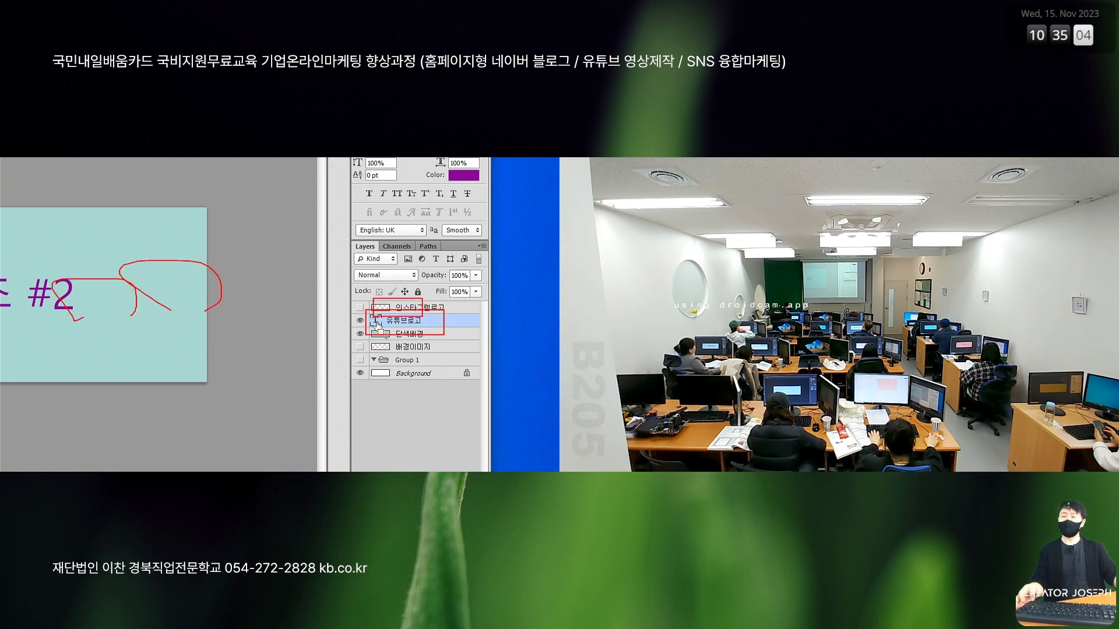
{"action": "left_click_drag", "start_coordinate": [388, 327], "coordinate": [408, 345]}
{"action": "left_click_drag", "start_coordinate": [201, 239], "coordinate": [257, 272]}
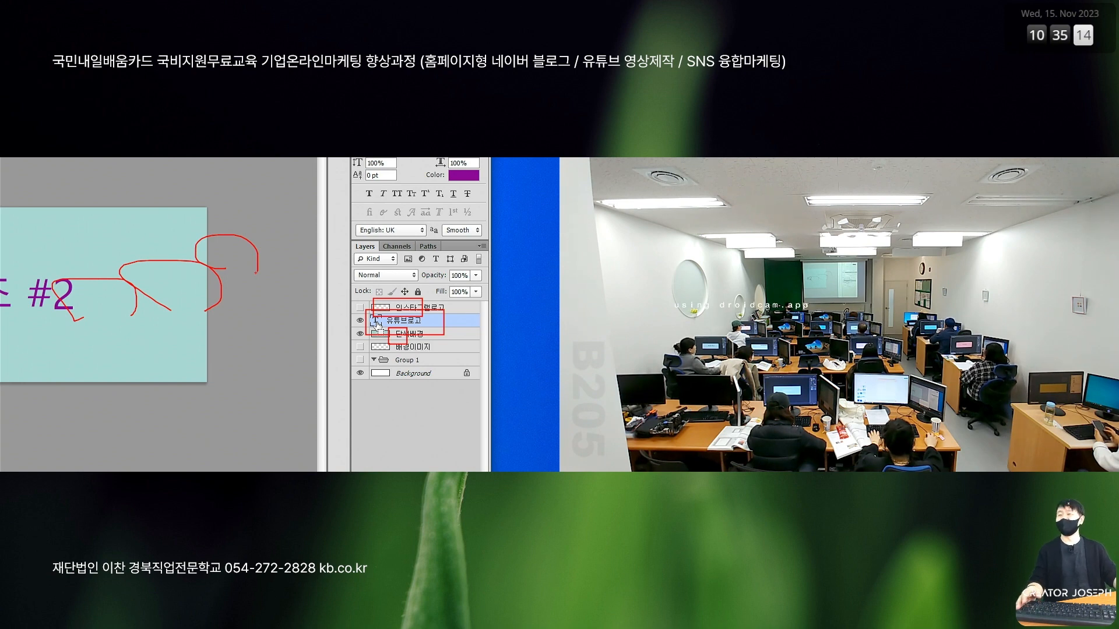
{"action": "key", "text": "Escape"}
{"action": "key", "text": "ctrl+4"}
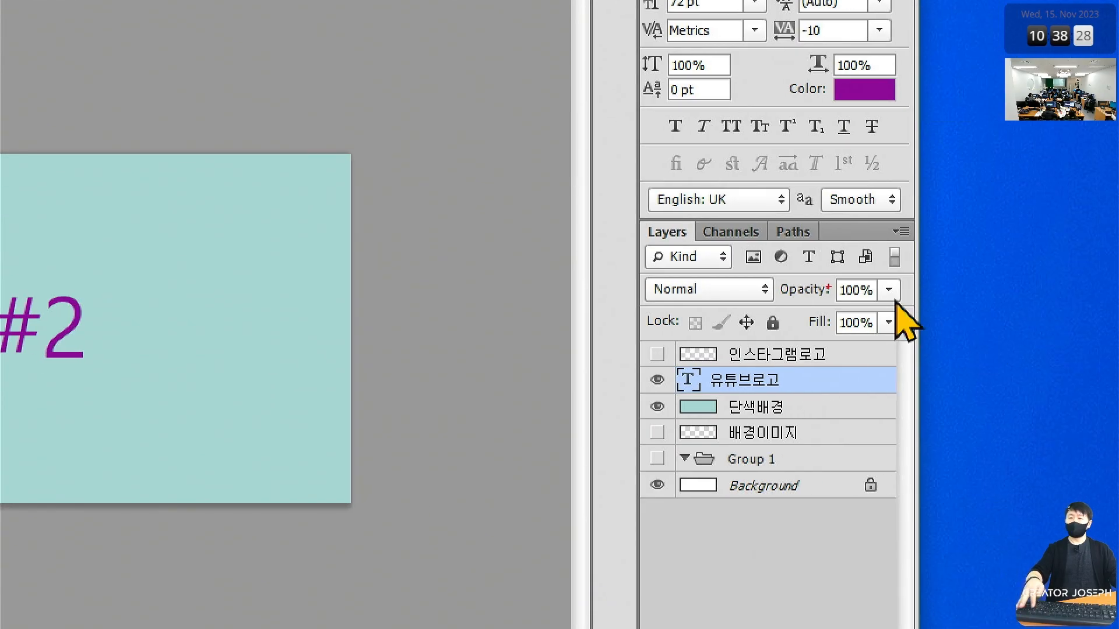
{"action": "mouse_move", "coordinate": [741, 244]}
{"action": "left_mouse_down"}
{"action": "mouse_move", "coordinate": [794, 275]}
{"action": "mouse_move", "coordinate": [918, 274]}
{"action": "left_mouse_up"}
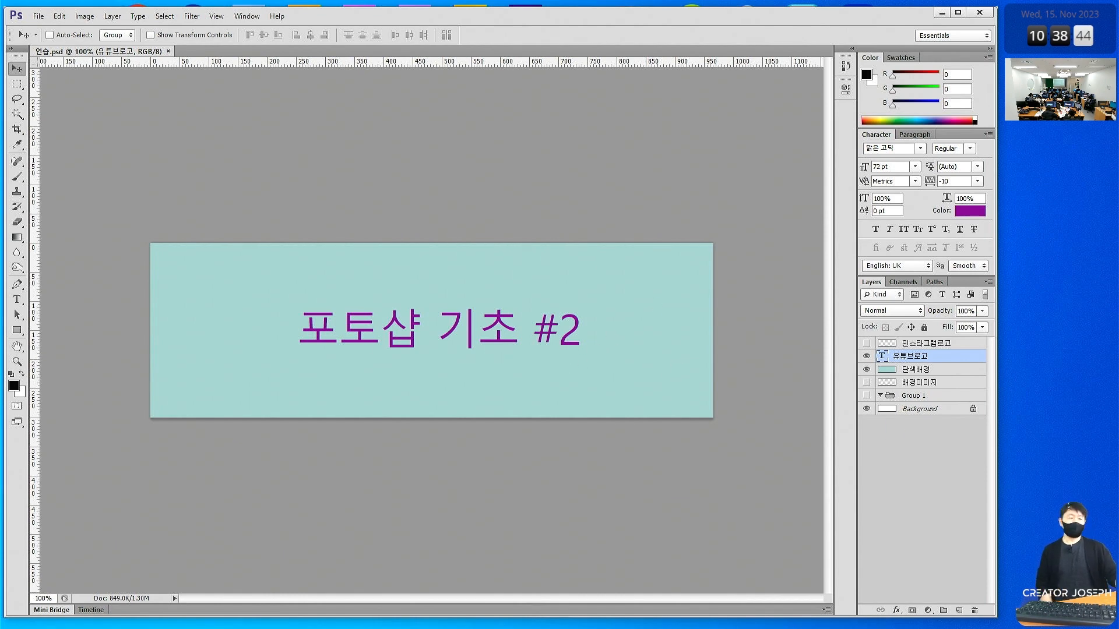
Switch to Notepad and review the lesson plan's entry on making a solid background with the Paint Bucket Tool and the Alt+Delete fill
{"action": "key", "text": "alt+Tab"}
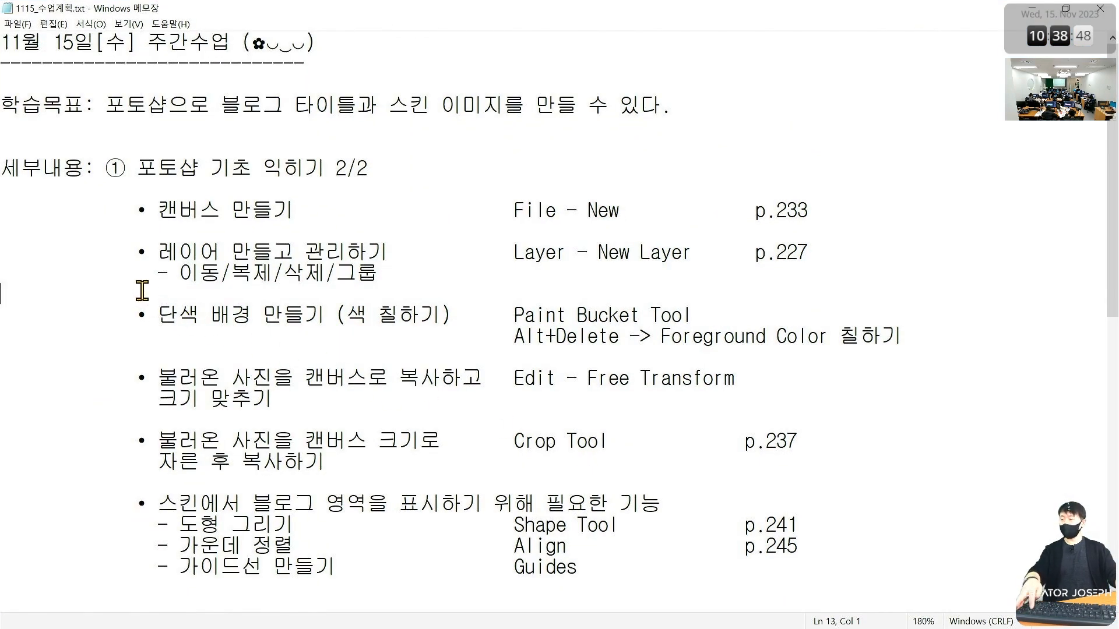
{"action": "mouse_move", "coordinate": [136, 287]}
{"action": "left_mouse_down"}
{"action": "mouse_move", "coordinate": [520, 335]}
{"action": "mouse_move", "coordinate": [1001, 370]}
{"action": "mouse_move", "coordinate": [920, 359]}
{"action": "left_mouse_up"}
{"action": "left_click_drag", "start_coordinate": [912, 292], "coordinate": [949, 293]}
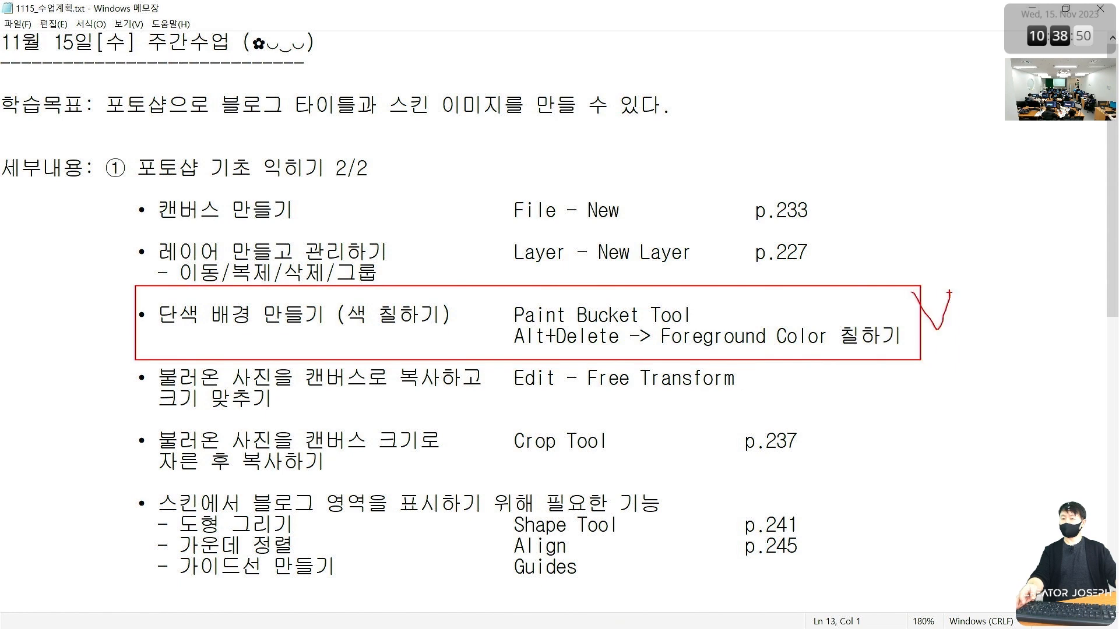
{"action": "mouse_move", "coordinate": [500, 303]}
{"action": "left_mouse_down"}
{"action": "mouse_move", "coordinate": [568, 335]}
{"action": "mouse_move", "coordinate": [750, 341]}
{"action": "mouse_move", "coordinate": [708, 330]}
{"action": "left_mouse_up"}
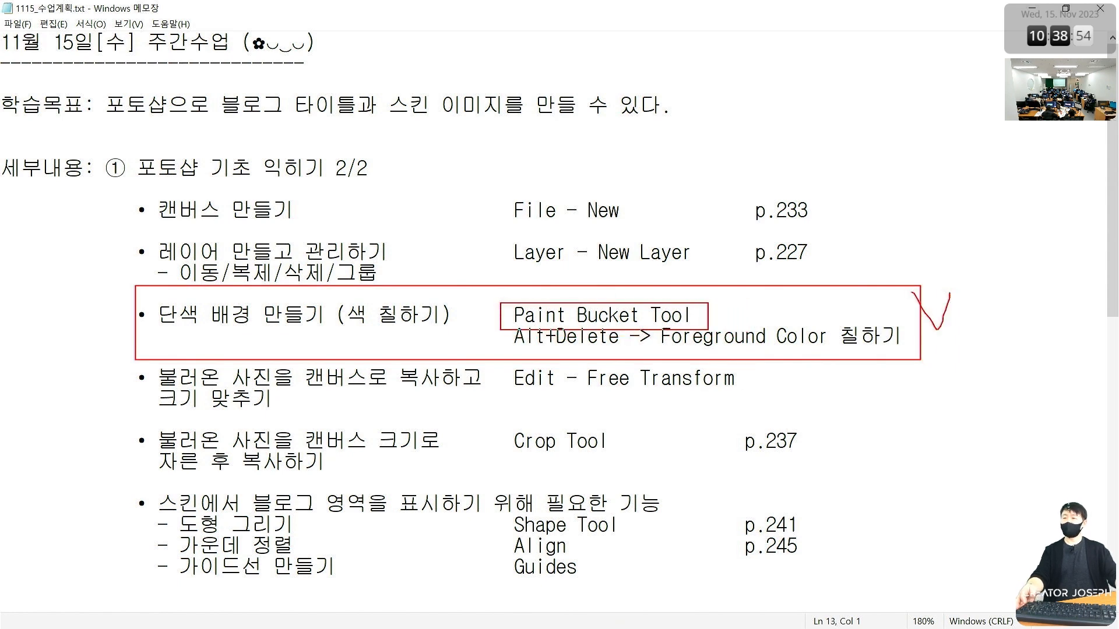
{"action": "left_click_drag", "start_coordinate": [534, 335], "coordinate": [640, 353]}
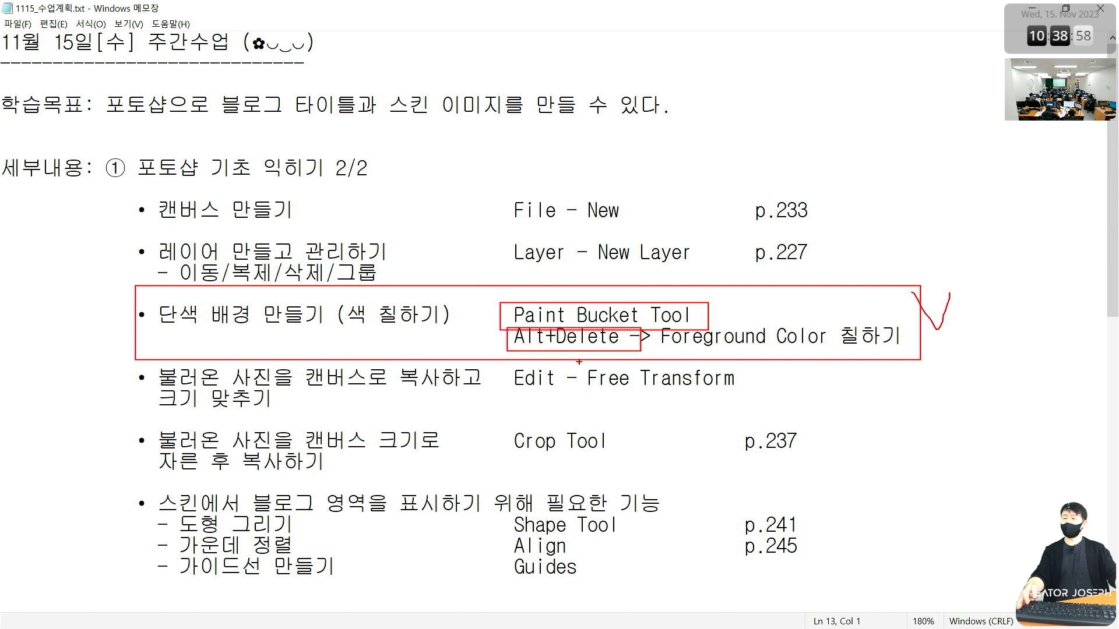
{"action": "key", "text": "Escape"}
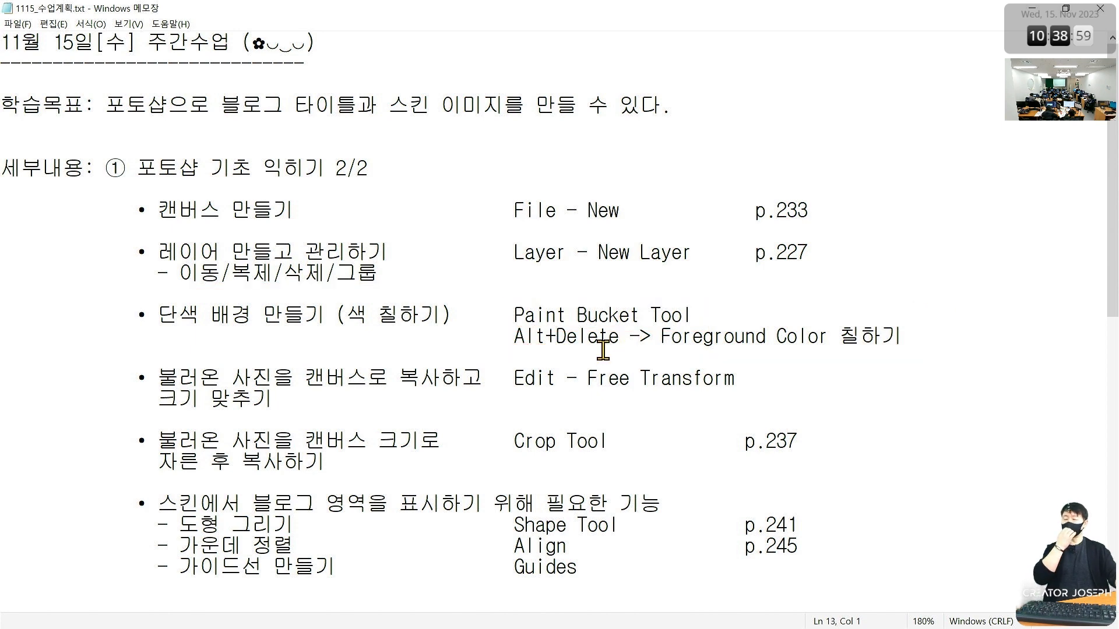
Duplicate the lesson plan line "Alt+Delete -> Foreground Color 칠하기" directly below itself
{"action": "left_click", "coordinate": [949, 320]}
{"action": "type", "text": "12"}
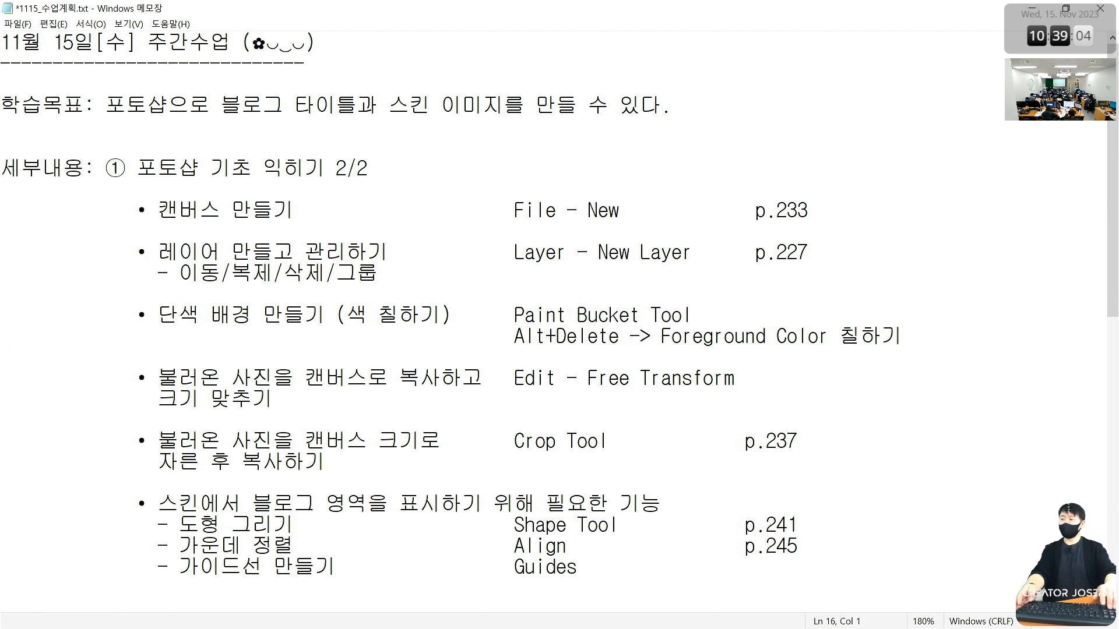
{"action": "double_click", "coordinate": [953, 349]}
{"action": "key", "text": "ctrl+c"}
{"action": "key", "text": "Down"}
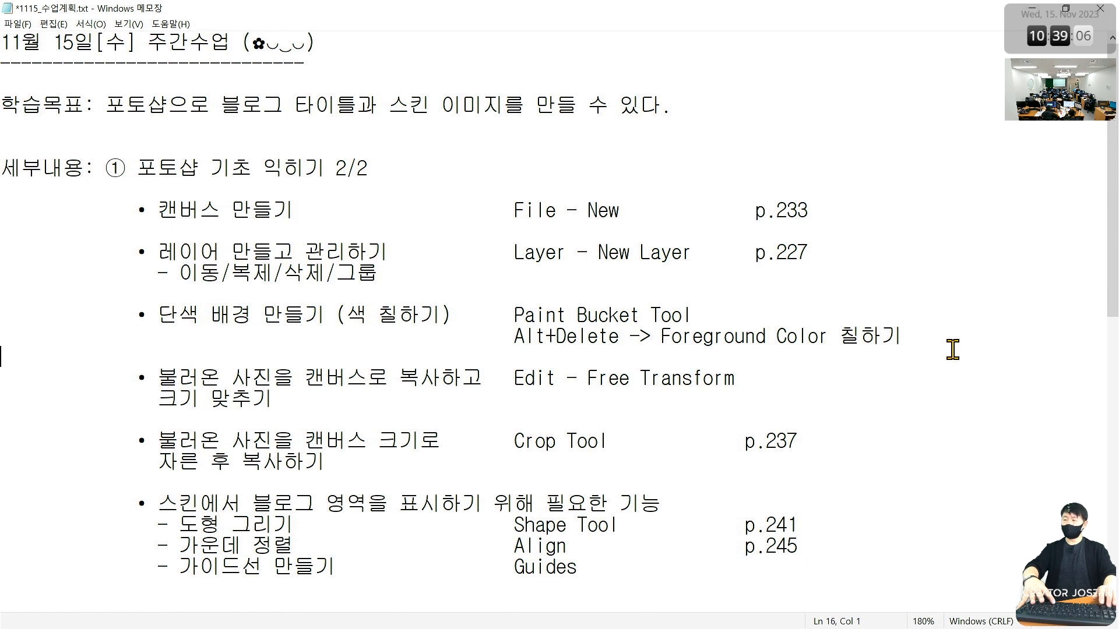
{"action": "key", "text": "ctrl+v"}
Change the copied line's shortcut text to Ctrl+Delete and align the original line above as "Alt +Delete"
{"action": "left_click_drag", "start_coordinate": [526, 356], "coordinate": [516, 357]}
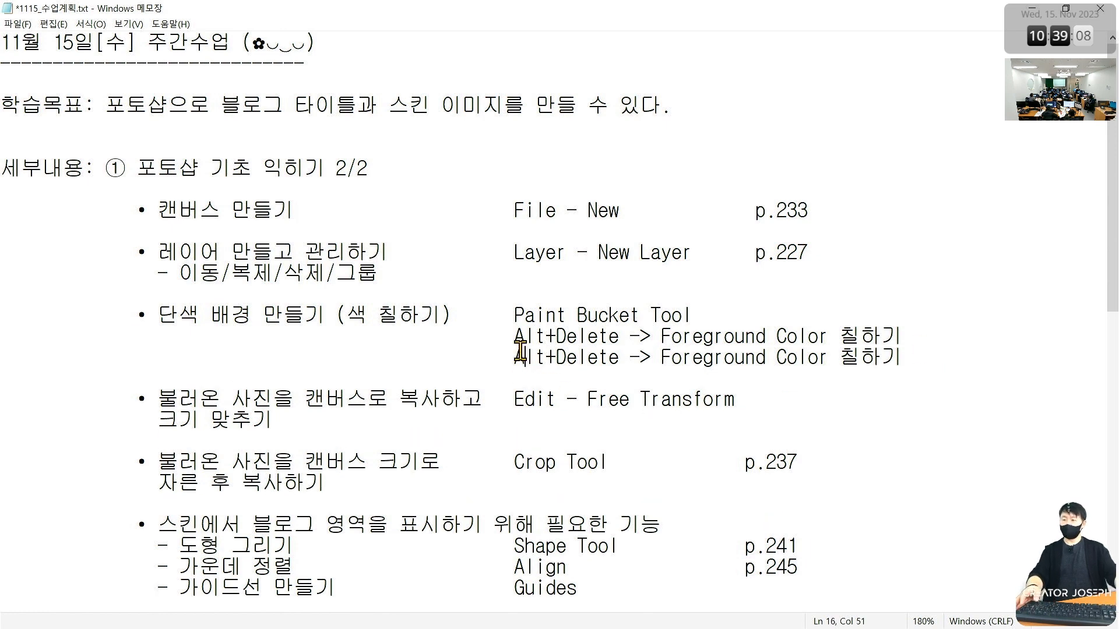
{"action": "type", "text": "Ctrl"}
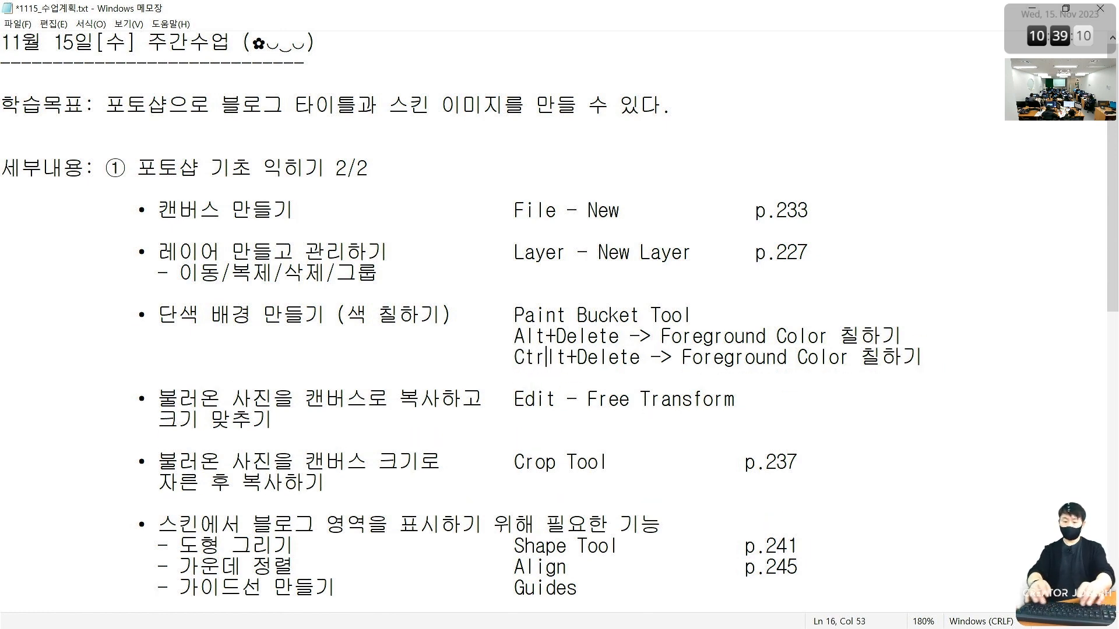
{"action": "key", "text": "Delete"}
{"action": "key", "text": "Delete"}
{"action": "key", "text": "Left"}
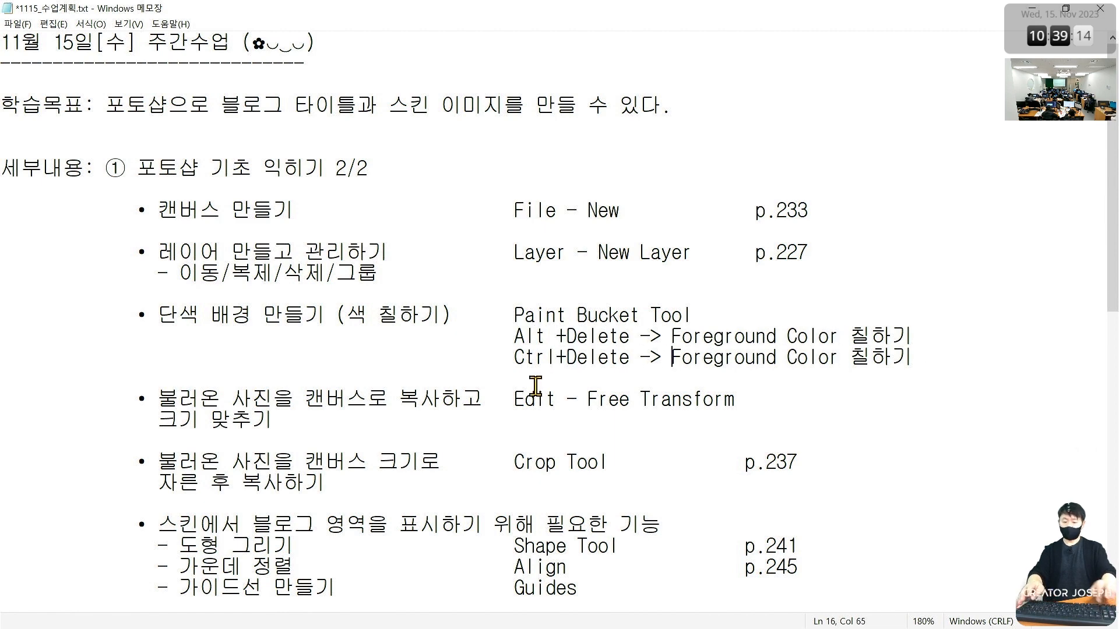
Replace the word Foreground with Background in the Ctrl+Delete line of the lesson plan
{"action": "type", "text": "Background"}
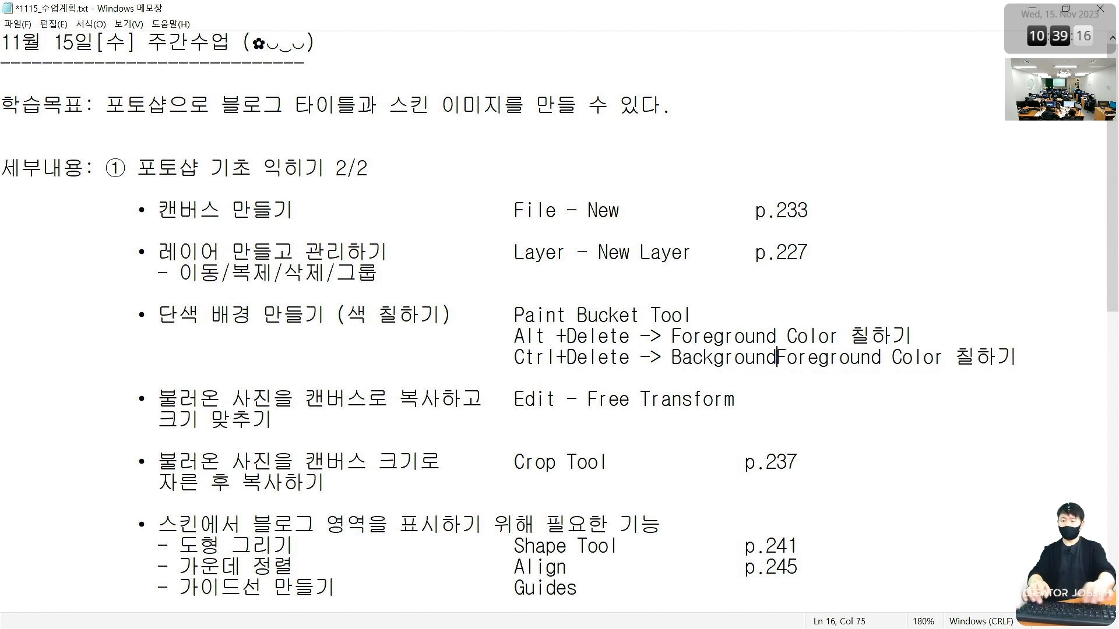
{"action": "key", "text": "Delete"}
{"action": "key", "text": "Delete"}
{"action": "key", "text": "Delete"}
{"action": "key", "text": "Delete"}
{"action": "key", "text": "Delete"}
{"action": "key", "text": "Delete"}
{"action": "key", "text": "Delete"}
{"action": "key", "text": "Delete"}
{"action": "key", "text": "Delete"}
{"action": "key", "text": "Delete"}
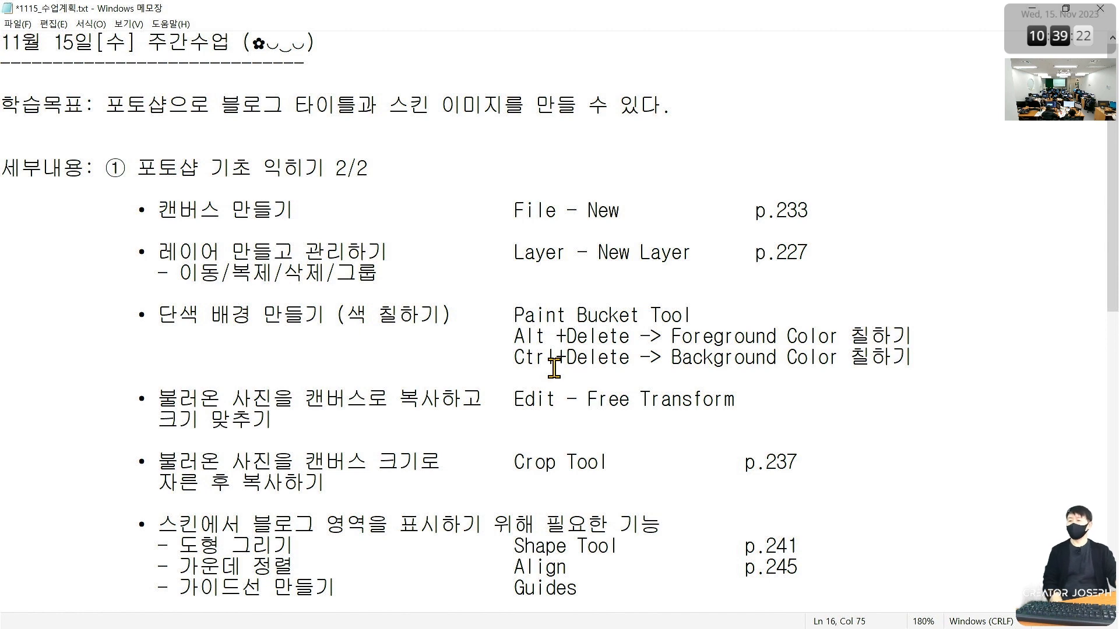
Save the updated lesson plan and minimize Notepad to return to Photoshop
{"action": "left_click_drag", "start_coordinate": [512, 335], "coordinate": [912, 336]}
{"action": "left_click_drag", "start_coordinate": [513, 356], "coordinate": [907, 357]}
{"action": "left_click", "coordinate": [989, 373]}
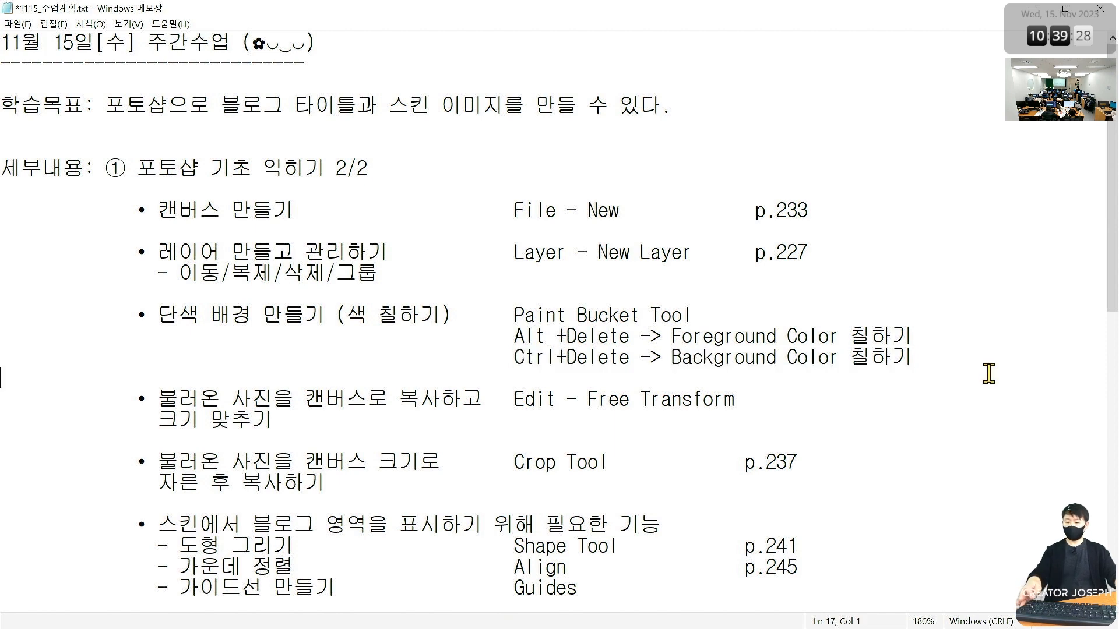
{"action": "key", "text": "ctrl+s"}
{"action": "left_click", "coordinate": [1036, 8]}
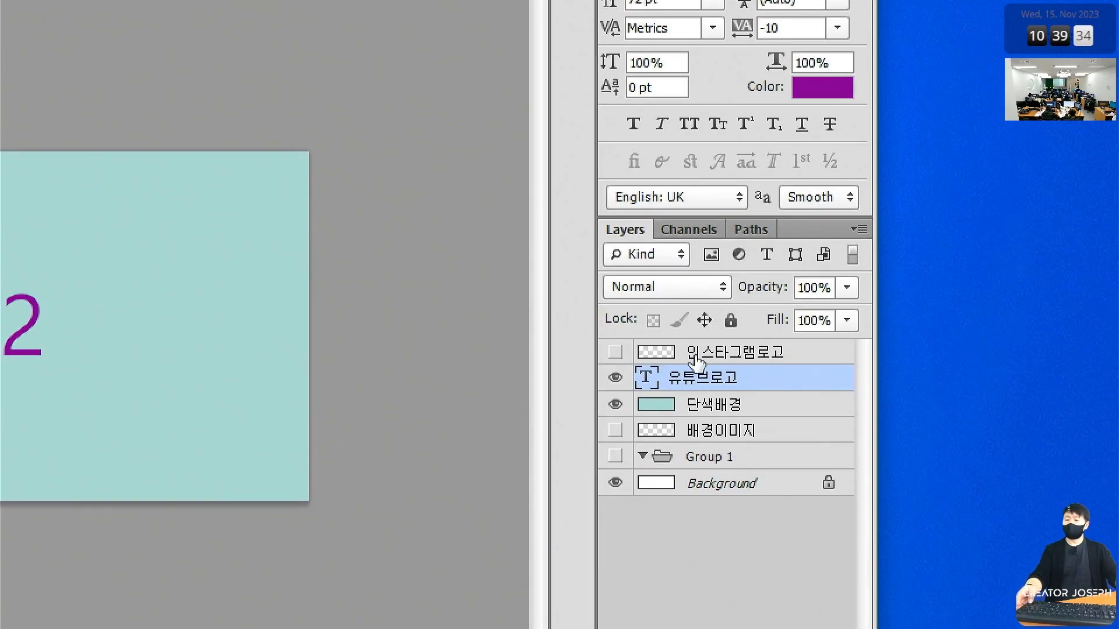
Delete everything above the Background layer, from the 인스타그램로고 layer down to Group 1
{"action": "left_click", "coordinate": [909, 343]}
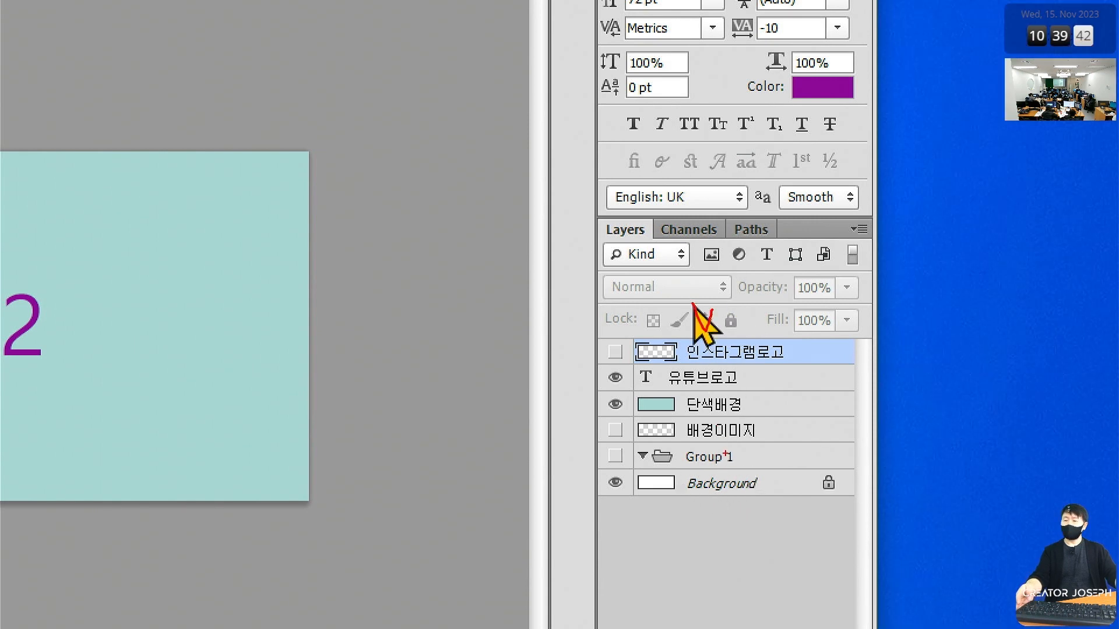
{"action": "mouse_move", "coordinate": [744, 448]}
{"action": "left_mouse_down"}
{"action": "mouse_move", "coordinate": [694, 365]}
{"action": "mouse_move", "coordinate": [751, 440]}
{"action": "left_mouse_up"}
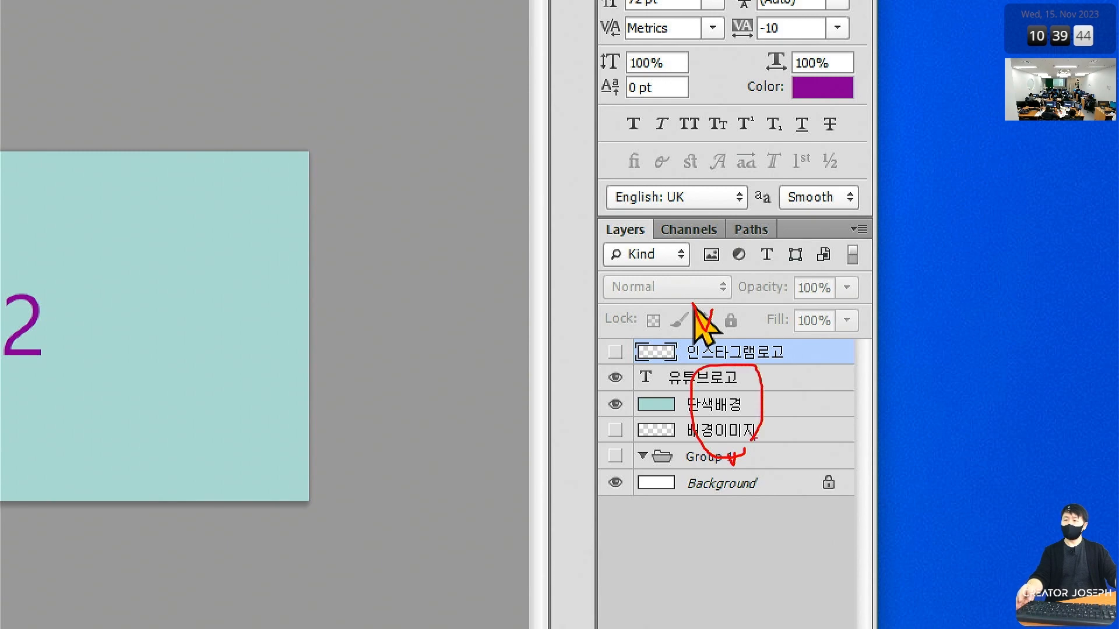
{"action": "left_click", "coordinate": [723, 458], "text": "shift"}
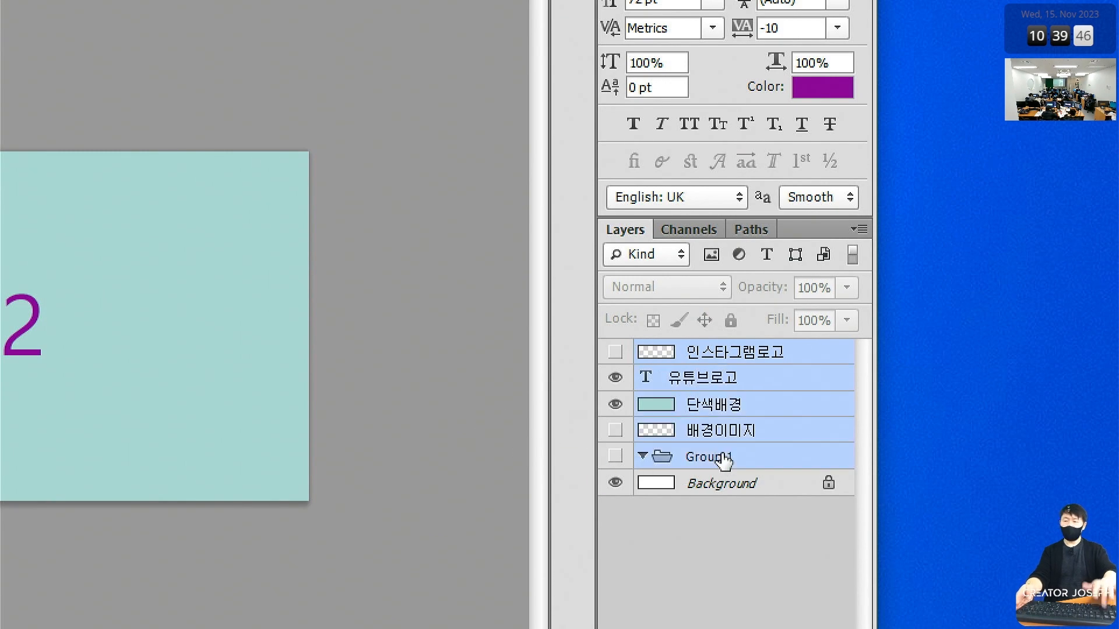
{"action": "key", "text": "Delete"}
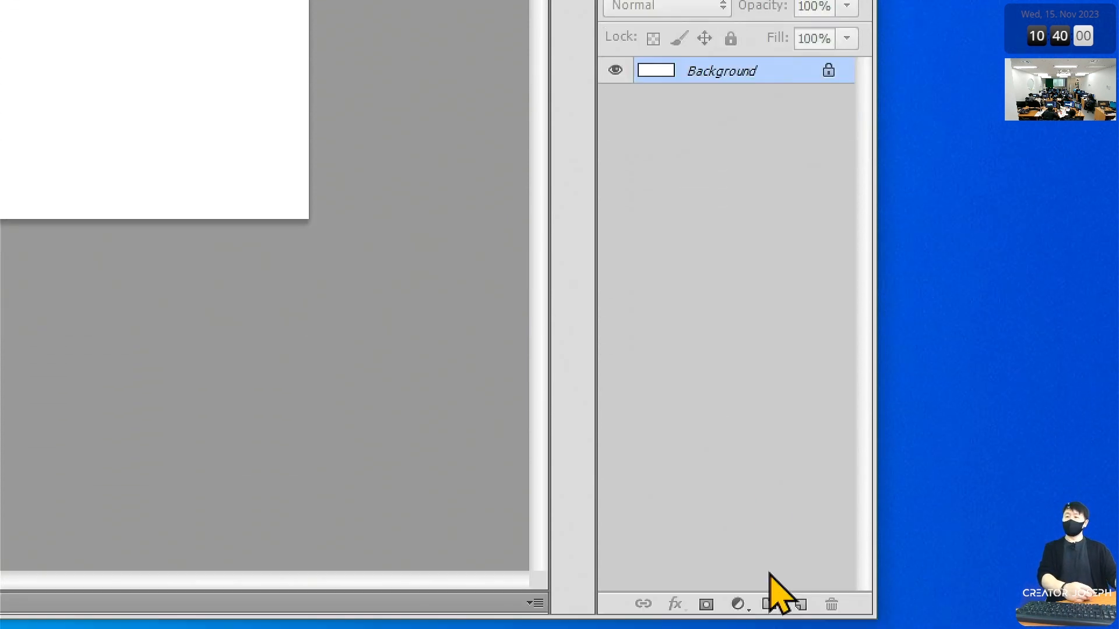
Add a new empty layer above Background and name it 단색배경
{"action": "left_click", "coordinate": [801, 592]}
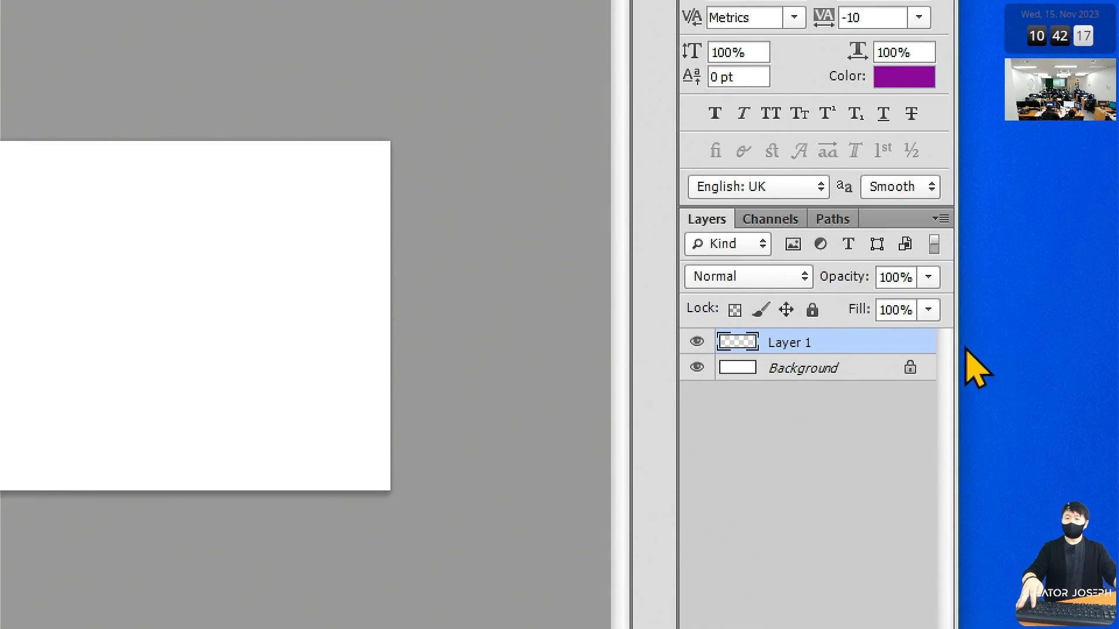
{"action": "double_click", "coordinate": [792, 345]}
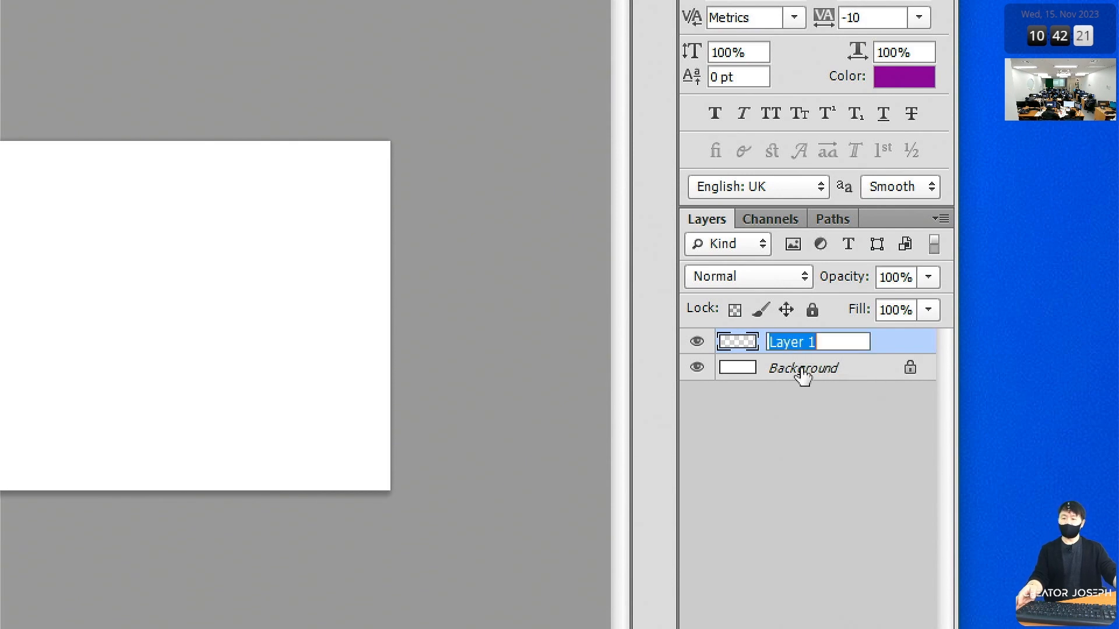
{"action": "type", "text": "배"}
{"action": "key", "text": "BackSpace"}
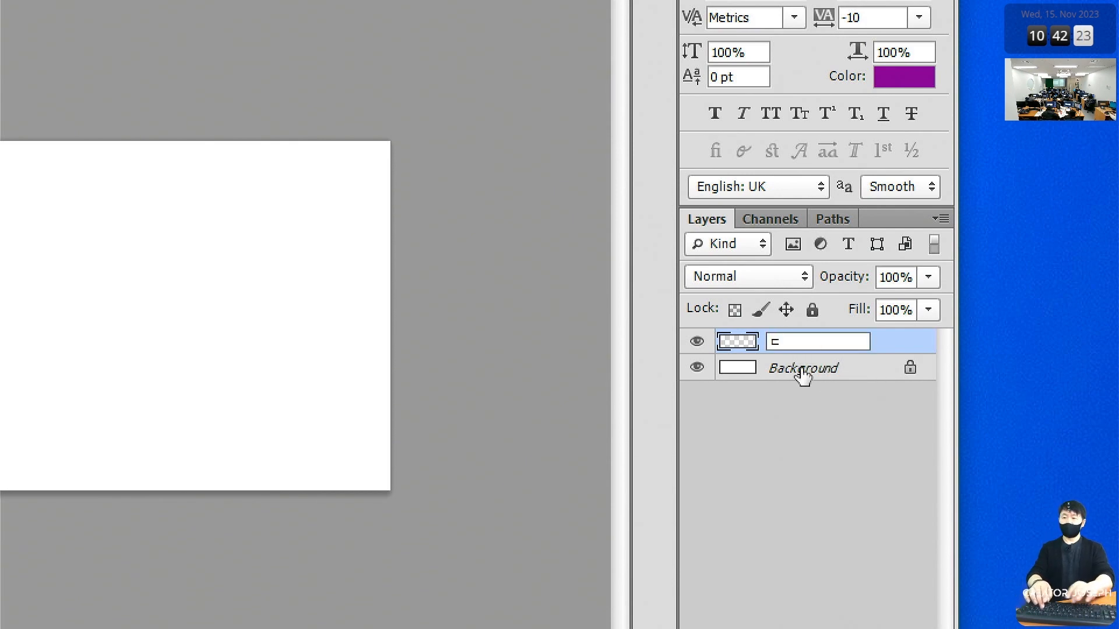
{"action": "type", "text": "단색배경"}
{"action": "key", "text": "Return"}
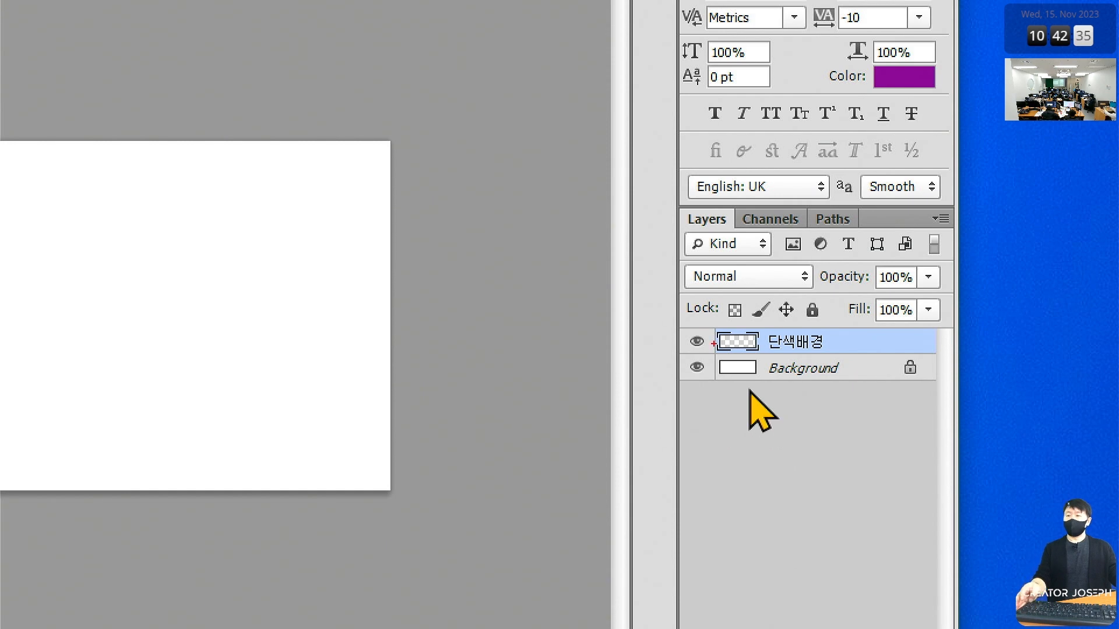
{"action": "left_click_drag", "start_coordinate": [711, 328], "coordinate": [869, 360]}
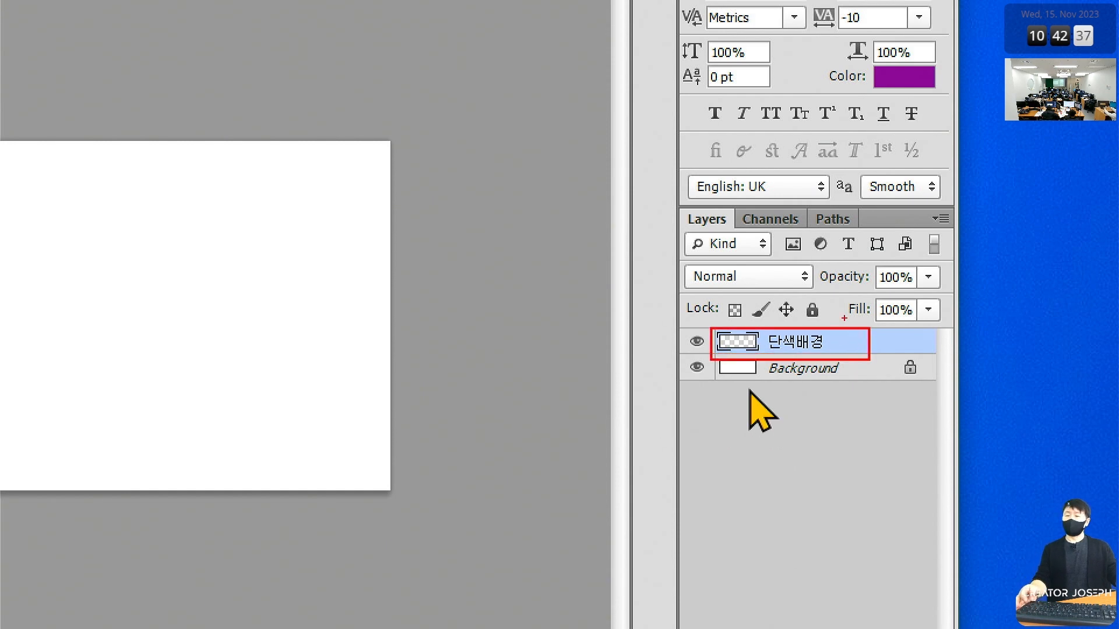
{"action": "left_click_drag", "start_coordinate": [844, 318], "coordinate": [867, 320]}
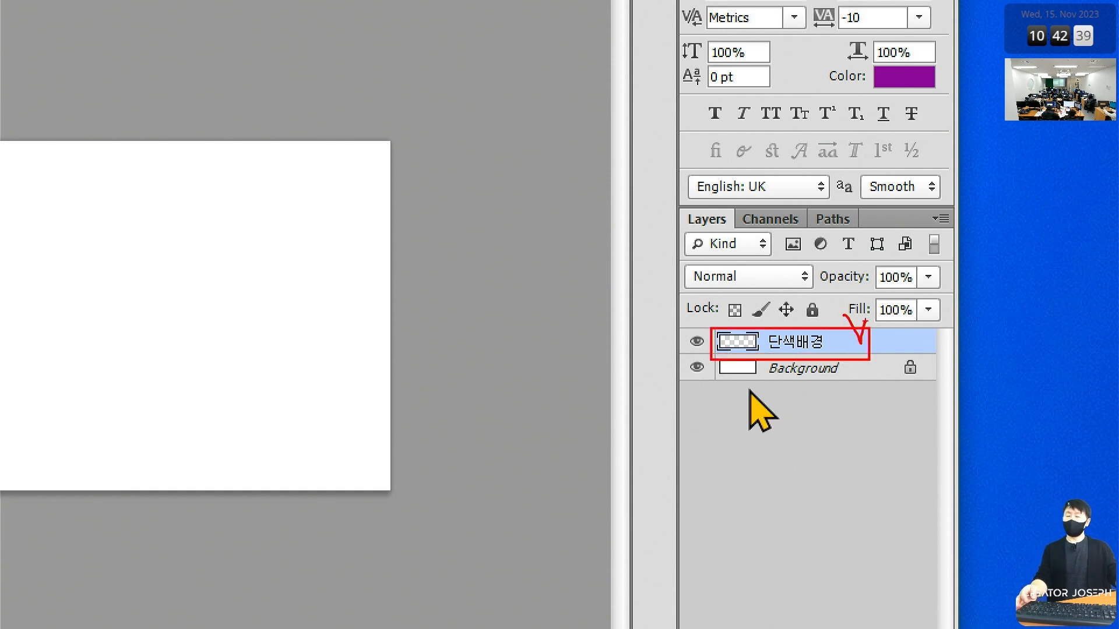
{"action": "key", "text": "Escape"}
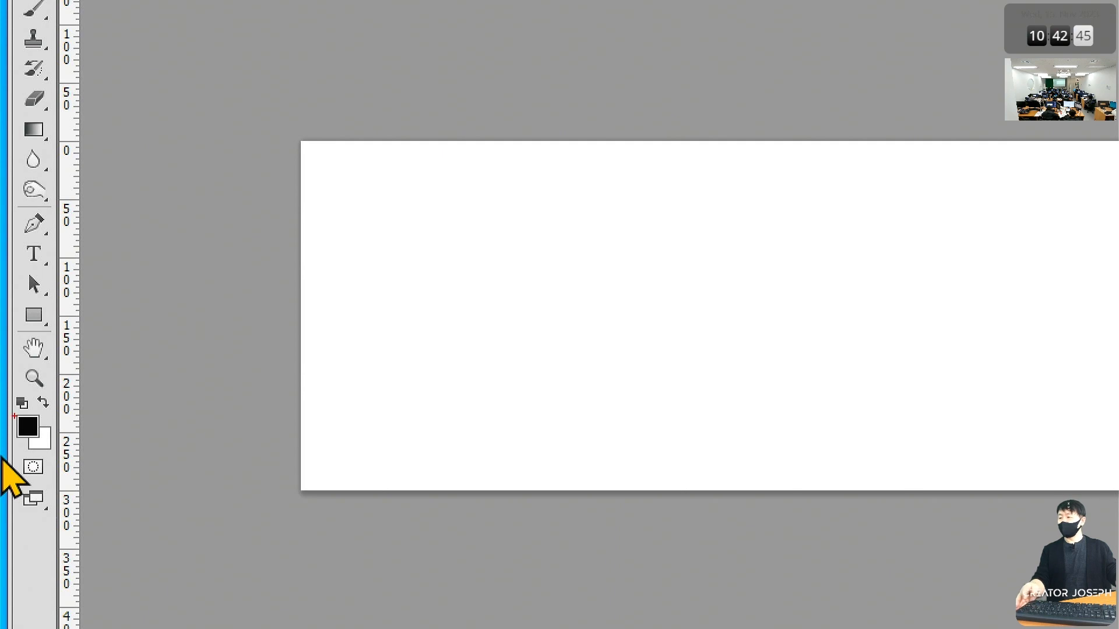
{"action": "mouse_move", "coordinate": [17, 427]}
{"action": "left_mouse_down"}
{"action": "mouse_move", "coordinate": [41, 446]}
{"action": "mouse_move", "coordinate": [44, 414]}
{"action": "mouse_move", "coordinate": [92, 389]}
{"action": "mouse_move", "coordinate": [88, 424]}
{"action": "left_mouse_up"}
{"action": "mouse_move", "coordinate": [117, 355]}
{"action": "left_mouse_down"}
{"action": "mouse_move", "coordinate": [133, 401]}
{"action": "mouse_move", "coordinate": [144, 343]}
{"action": "left_mouse_up"}
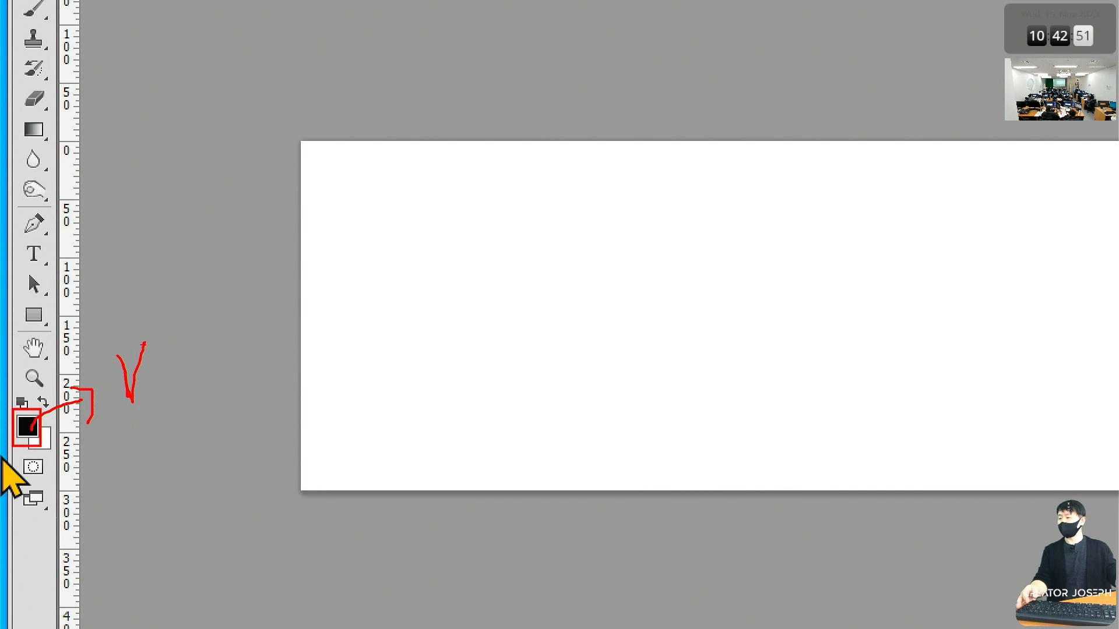
{"action": "key", "text": "Escape"}
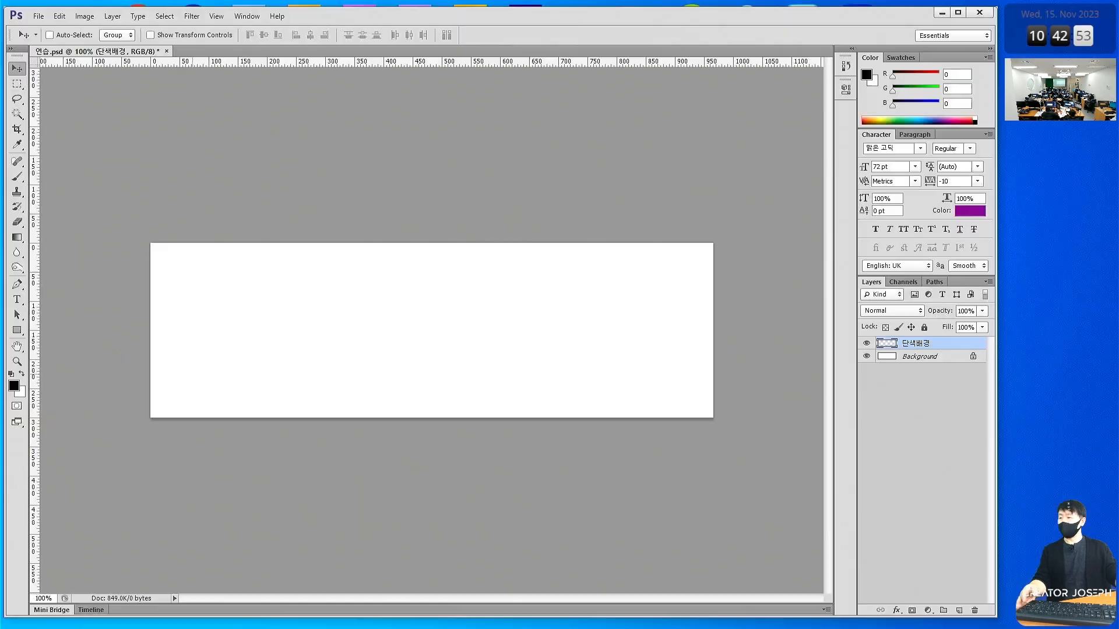
Open the foreground color picker and shift the hue to a blue of 230°
{"action": "left_click", "coordinate": [34, 425]}
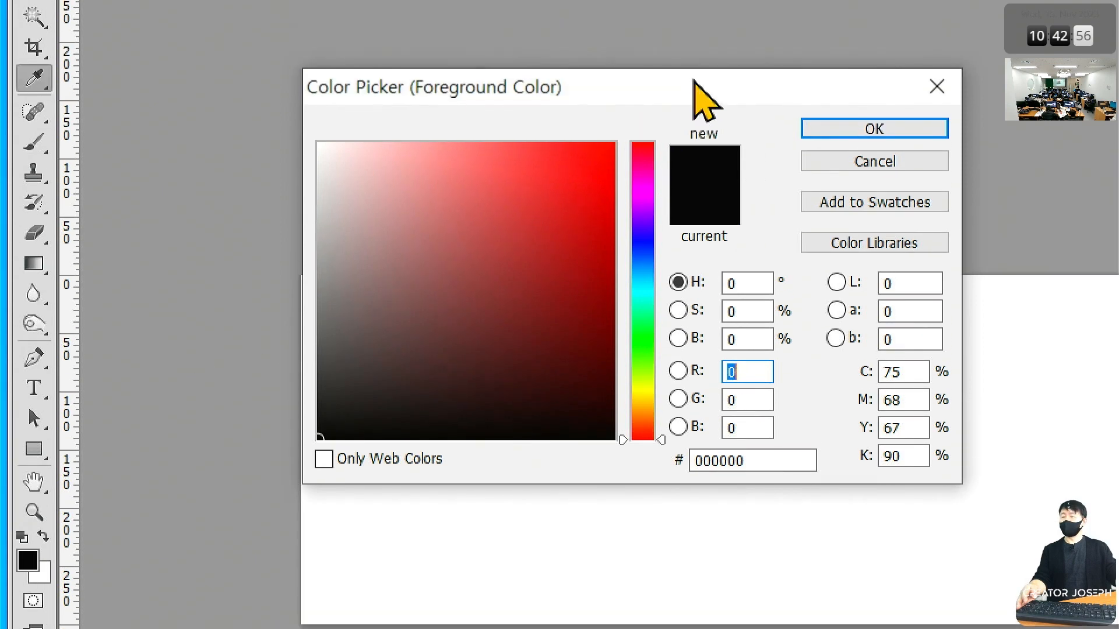
{"action": "left_click_drag", "start_coordinate": [693, 82], "coordinate": [615, 155]}
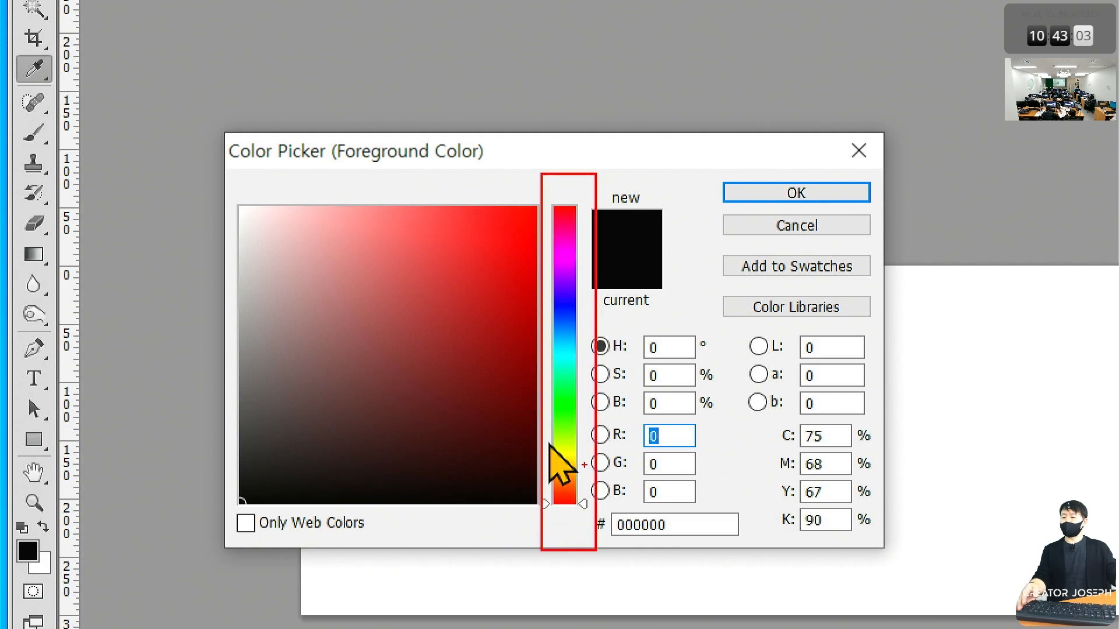
{"action": "left_click_drag", "start_coordinate": [569, 420], "coordinate": [579, 309]}
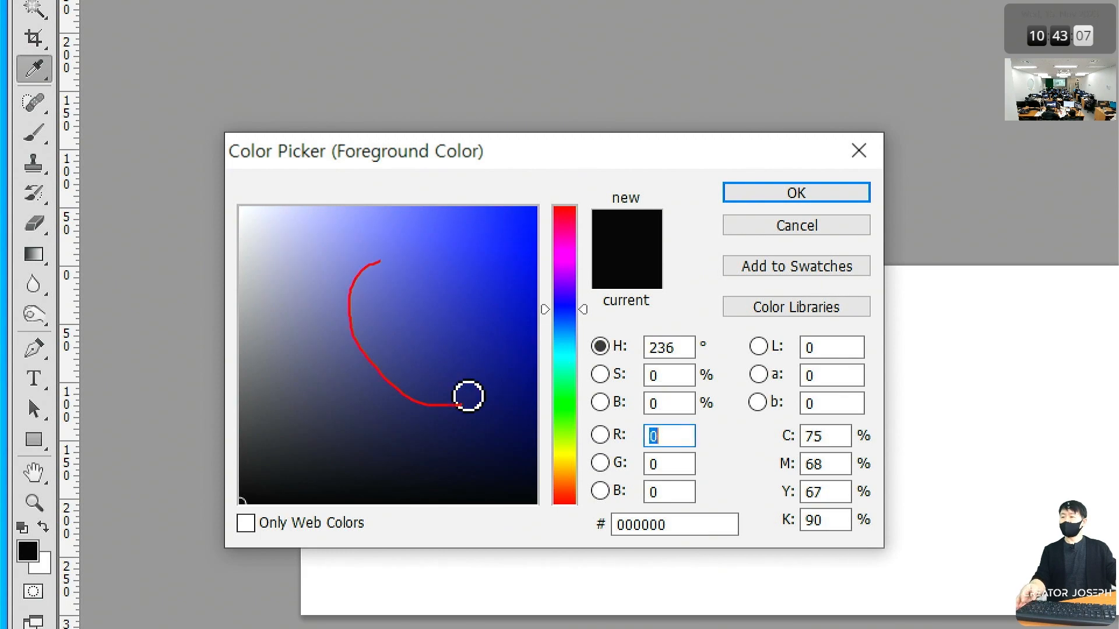
{"action": "mouse_move", "coordinate": [384, 235]}
{"action": "left_mouse_down"}
{"action": "mouse_move", "coordinate": [412, 300]}
{"action": "mouse_move", "coordinate": [427, 240]}
{"action": "left_mouse_up"}
{"action": "key", "text": "Escape"}
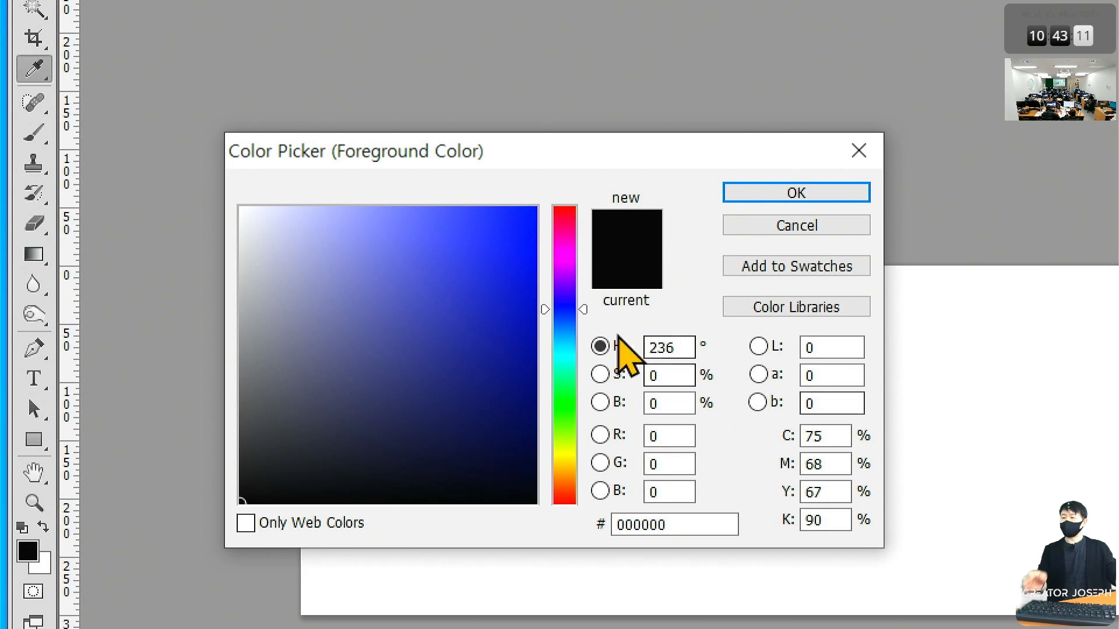
{"action": "mouse_move", "coordinate": [553, 307]}
{"action": "left_mouse_down"}
{"action": "mouse_move", "coordinate": [559, 299]}
{"action": "mouse_move", "coordinate": [569, 325]}
{"action": "mouse_move", "coordinate": [569, 314]}
{"action": "left_mouse_up"}
{"action": "key", "text": "ctrl+2"}
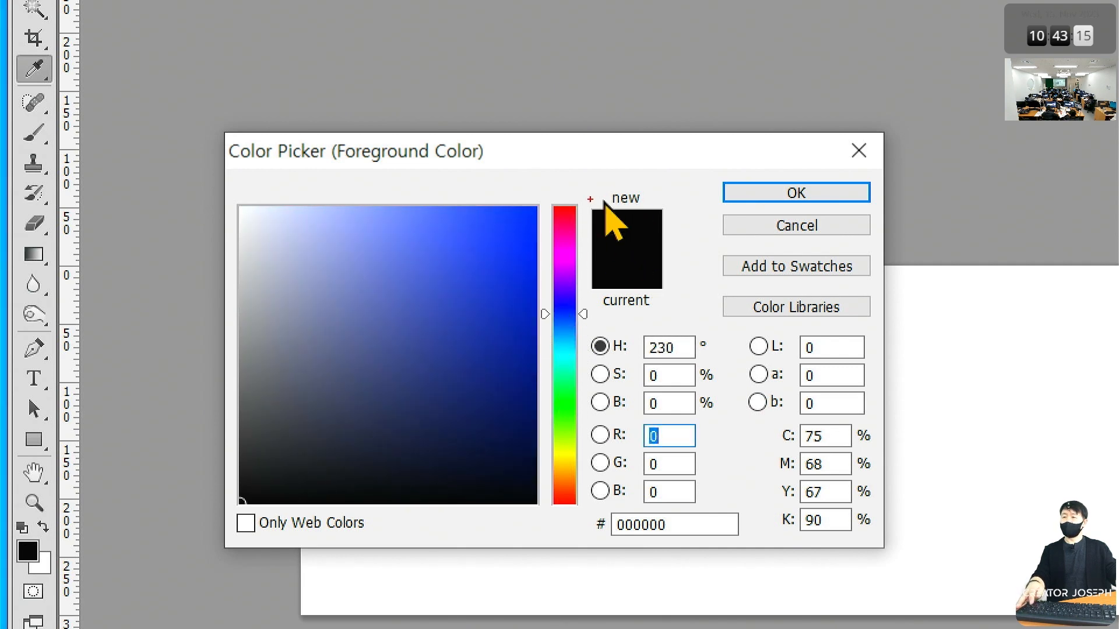
{"action": "mouse_move", "coordinate": [587, 200]}
{"action": "left_mouse_down"}
{"action": "mouse_move", "coordinate": [633, 242]}
{"action": "mouse_move", "coordinate": [669, 254]}
{"action": "left_mouse_up"}
{"action": "left_click_drag", "start_coordinate": [652, 193], "coordinate": [675, 180]}
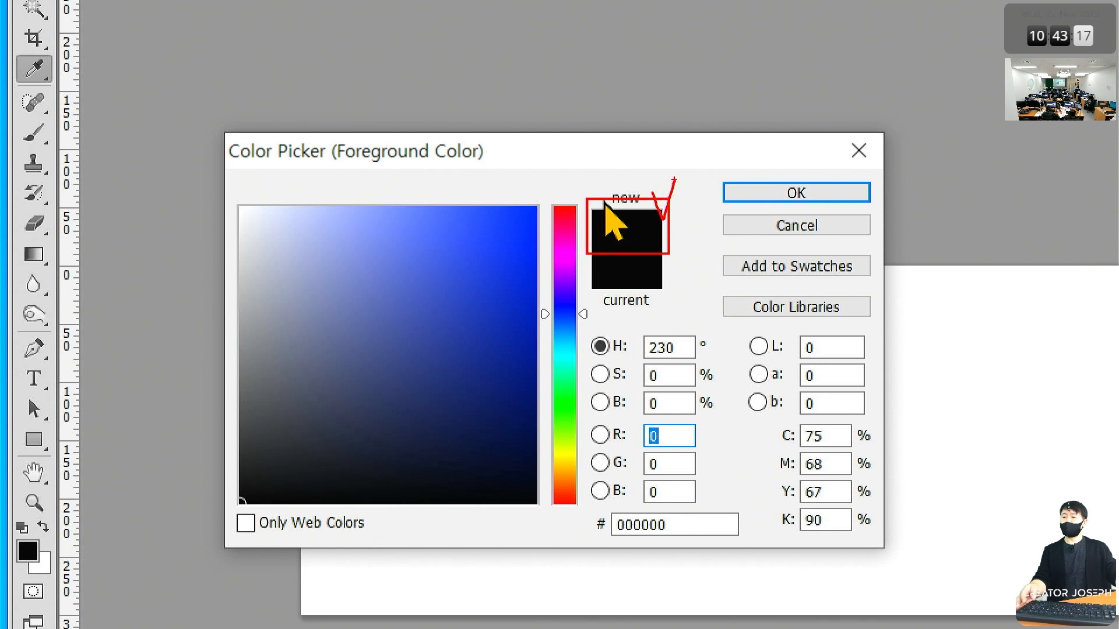
{"action": "key", "text": "Escape"}
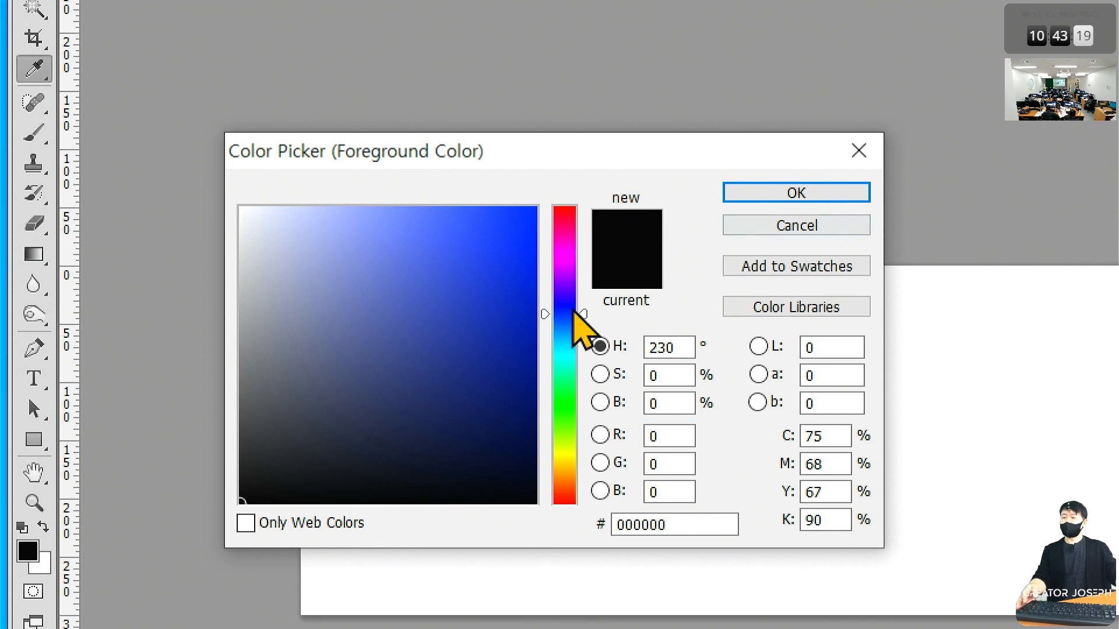
Change the foreground hue to 179° and pick the light teal shade #9fd0cf
{"action": "left_click_drag", "start_coordinate": [564, 309], "coordinate": [573, 356]}
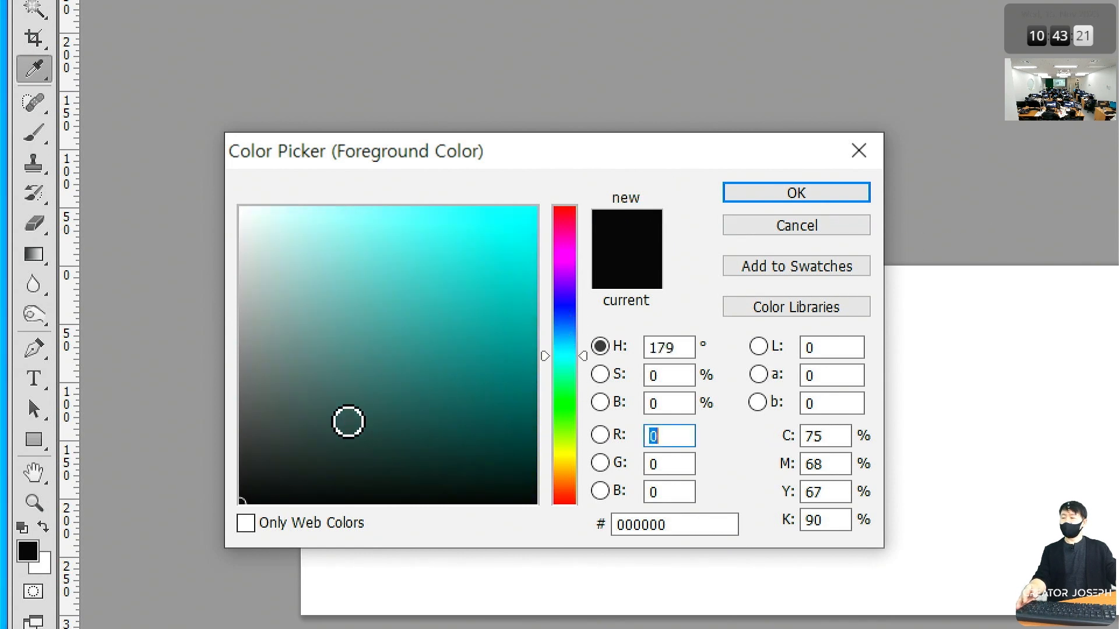
{"action": "left_click_drag", "start_coordinate": [300, 326], "coordinate": [310, 261]}
{"action": "key", "text": "ctrl+2"}
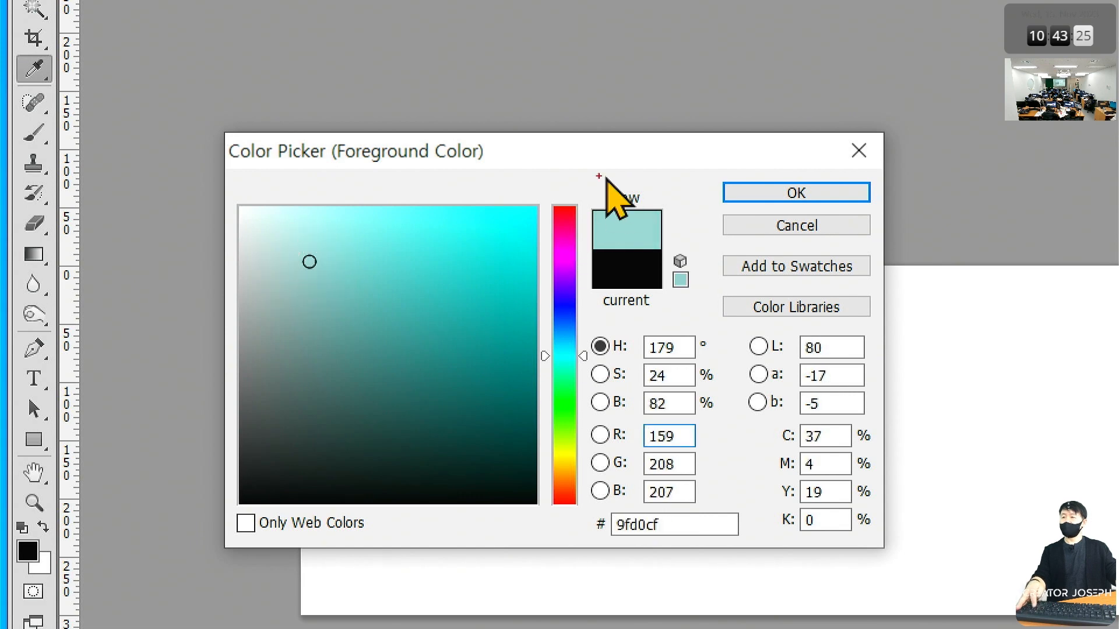
{"action": "left_click_drag", "start_coordinate": [588, 187], "coordinate": [674, 256]}
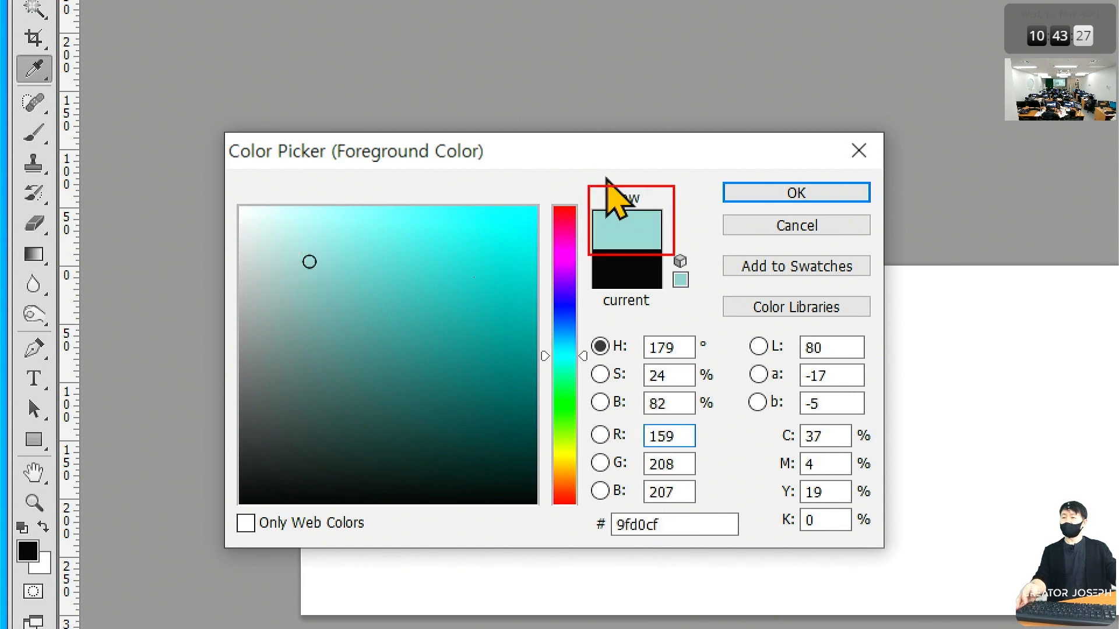
{"action": "left_click_drag", "start_coordinate": [517, 329], "coordinate": [524, 334]}
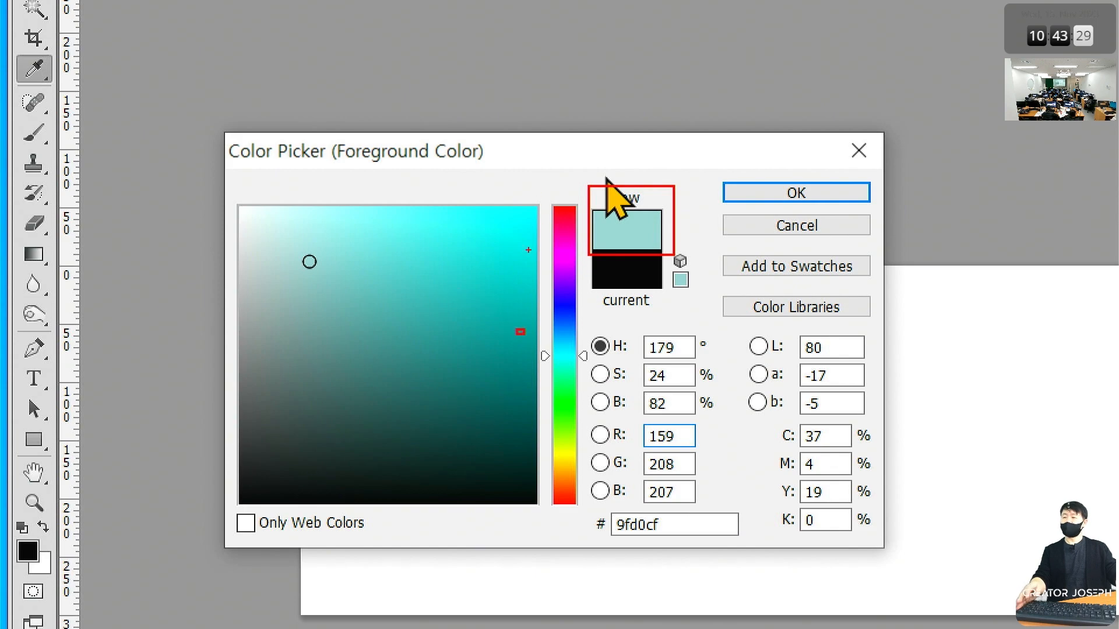
{"action": "key", "text": "Escape"}
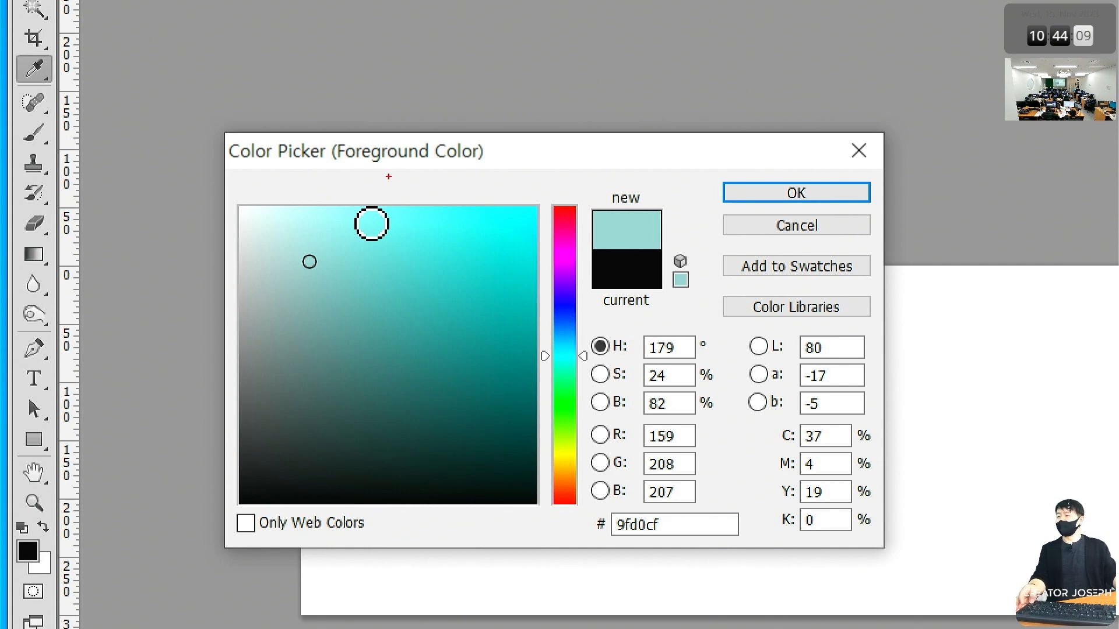
{"action": "left_click_drag", "start_coordinate": [390, 171], "coordinate": [391, 572]}
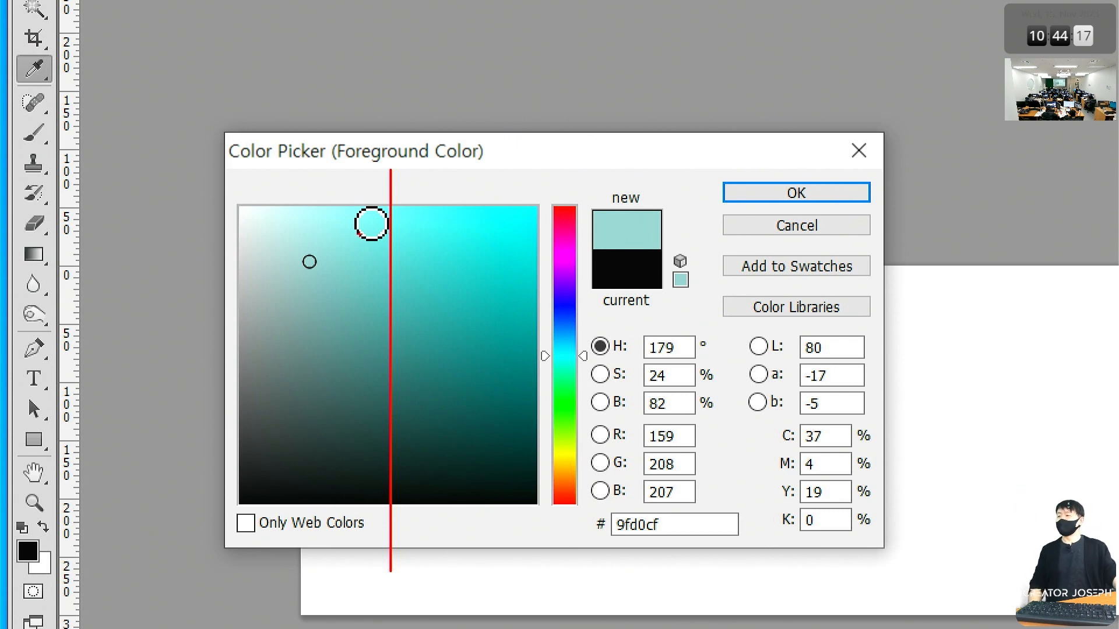
{"action": "mouse_move", "coordinate": [282, 236]}
{"action": "left_mouse_down"}
{"action": "mouse_move", "coordinate": [219, 230]}
{"action": "mouse_move", "coordinate": [271, 222]}
{"action": "left_mouse_up"}
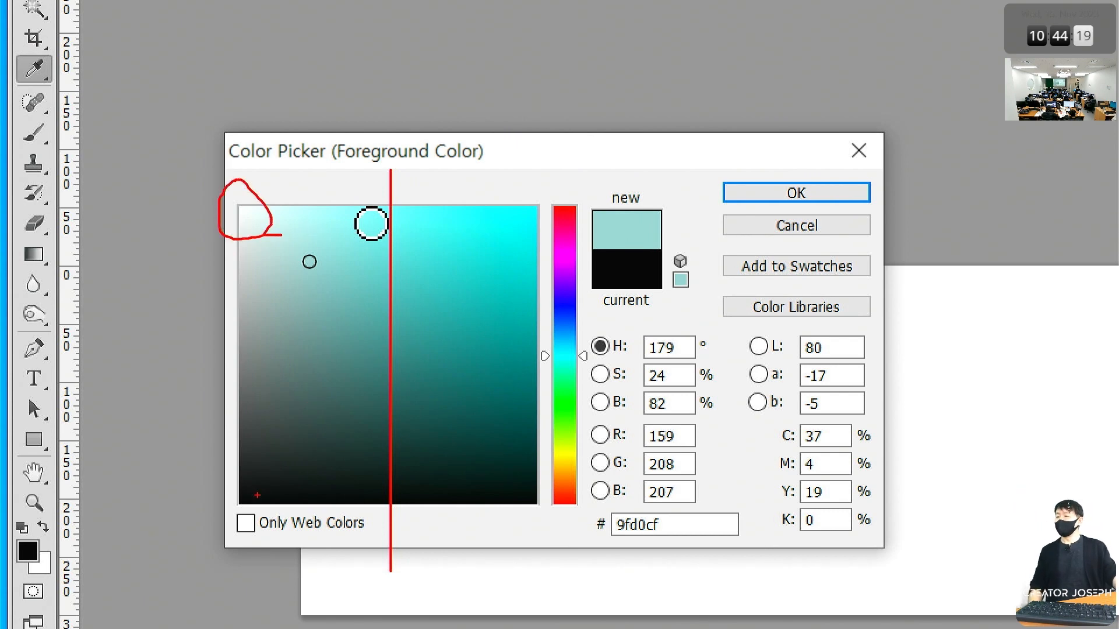
{"action": "mouse_move", "coordinate": [257, 494]}
{"action": "left_mouse_down"}
{"action": "mouse_move", "coordinate": [250, 530]}
{"action": "mouse_move", "coordinate": [194, 486]}
{"action": "mouse_move", "coordinate": [240, 458]}
{"action": "mouse_move", "coordinate": [256, 528]}
{"action": "left_mouse_up"}
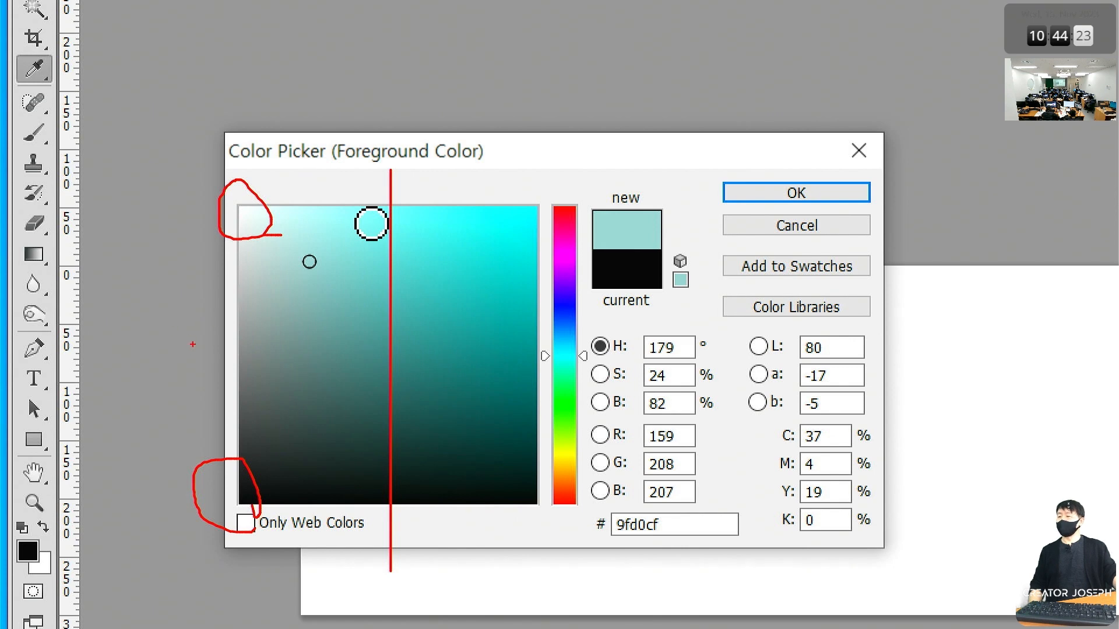
{"action": "left_click_drag", "start_coordinate": [192, 344], "coordinate": [587, 343]}
{"action": "left_click_drag", "start_coordinate": [371, 328], "coordinate": [268, 247]}
{"action": "mouse_move", "coordinate": [334, 257]}
{"action": "left_mouse_down"}
{"action": "mouse_move", "coordinate": [272, 246]}
{"action": "mouse_move", "coordinate": [278, 276]}
{"action": "left_mouse_up"}
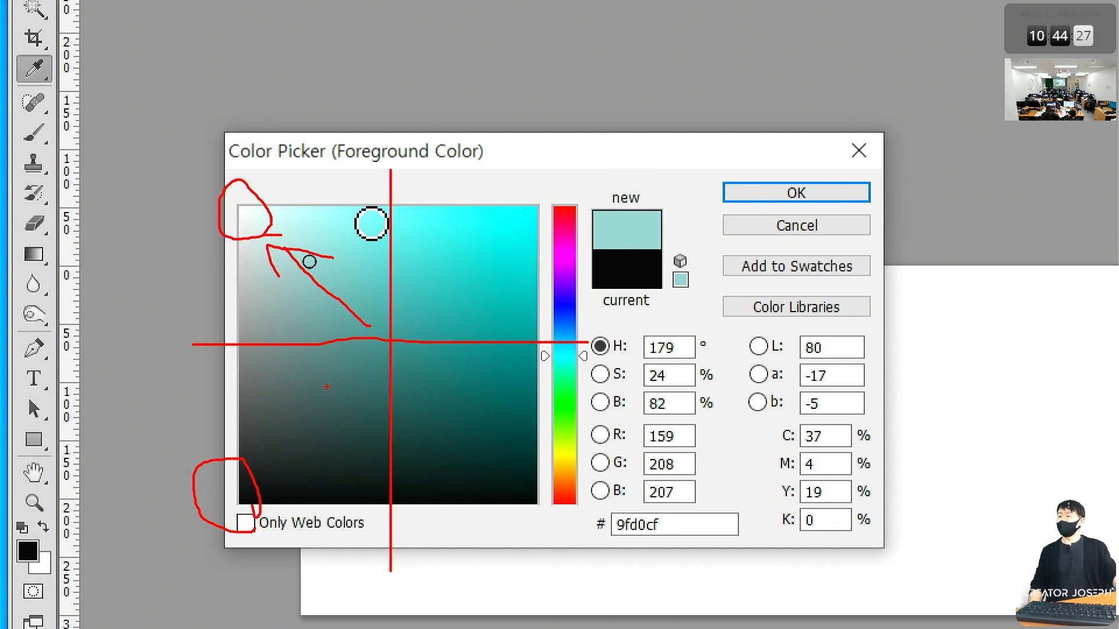
{"action": "mouse_move", "coordinate": [367, 365]}
{"action": "left_mouse_down"}
{"action": "mouse_move", "coordinate": [253, 469]}
{"action": "mouse_move", "coordinate": [258, 479]}
{"action": "mouse_move", "coordinate": [311, 464]}
{"action": "left_mouse_up"}
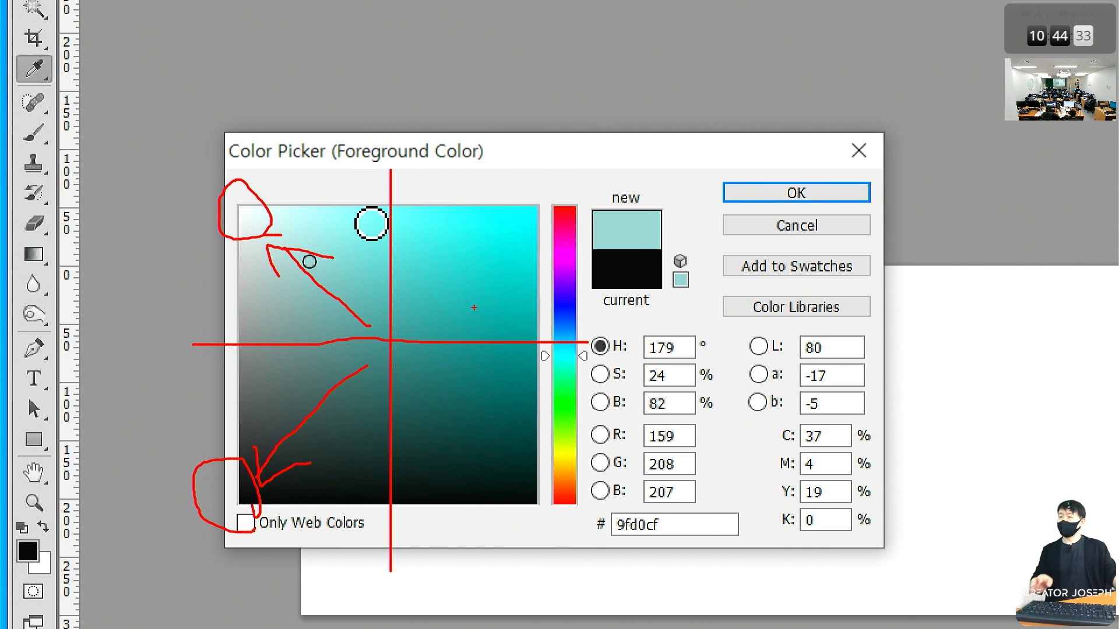
{"action": "mouse_move", "coordinate": [379, 196]}
{"action": "left_mouse_down"}
{"action": "mouse_move", "coordinate": [369, 301]}
{"action": "mouse_move", "coordinate": [445, 400]}
{"action": "mouse_move", "coordinate": [554, 445]}
{"action": "left_mouse_up"}
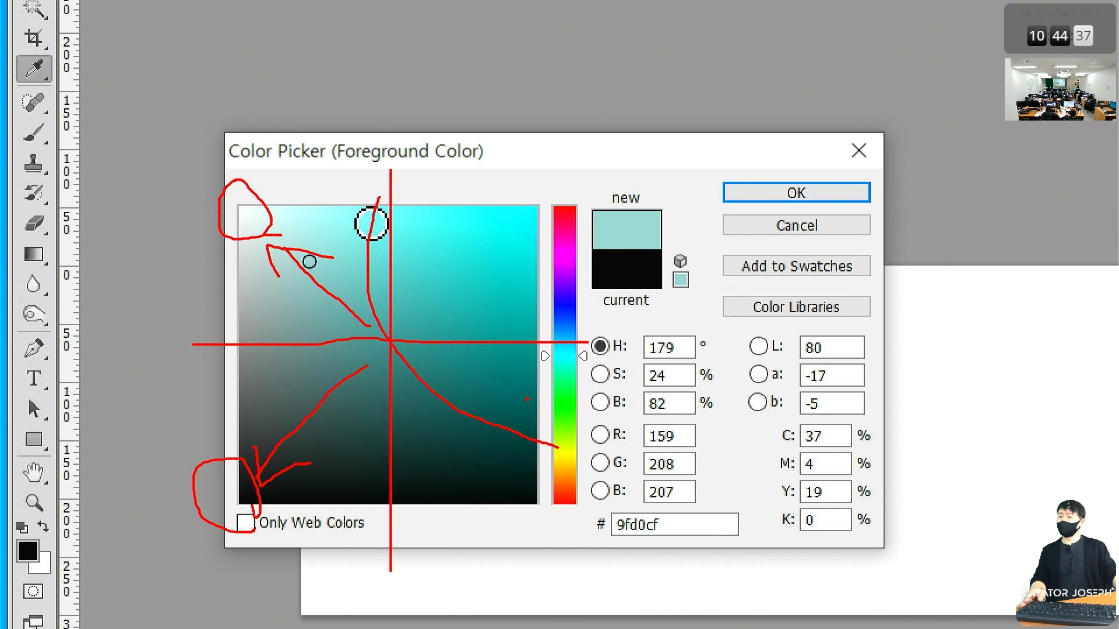
{"action": "key", "text": "ctrl+z"}
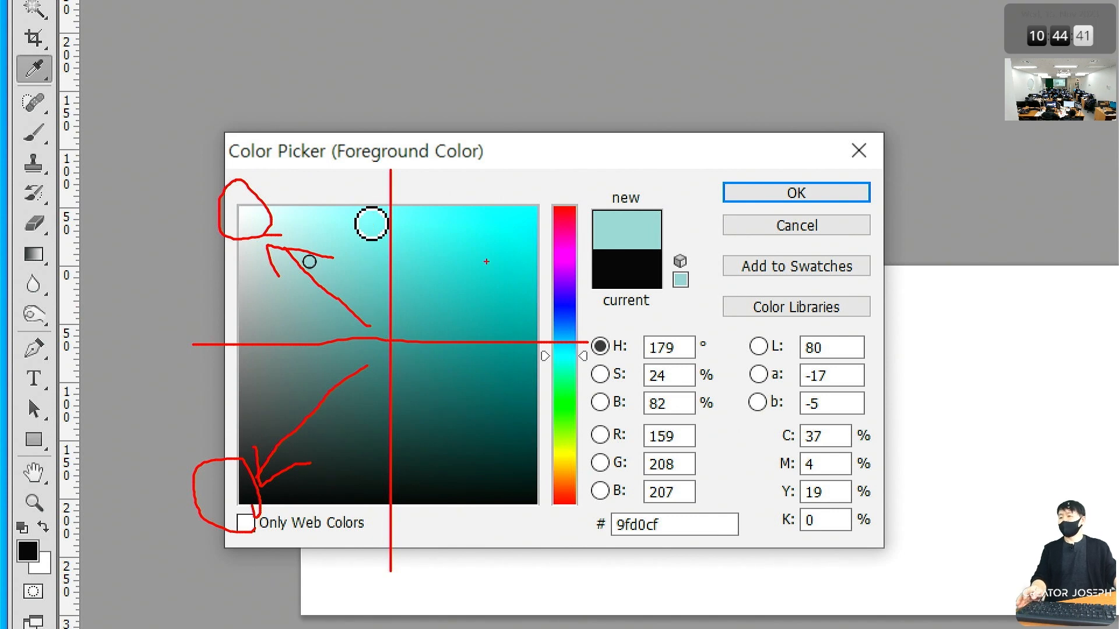
{"action": "mouse_move", "coordinate": [511, 313]}
{"action": "left_mouse_down"}
{"action": "mouse_move", "coordinate": [434, 283]}
{"action": "mouse_move", "coordinate": [490, 235]}
{"action": "mouse_move", "coordinate": [462, 315]}
{"action": "mouse_move", "coordinate": [428, 285]}
{"action": "mouse_move", "coordinate": [485, 308]}
{"action": "mouse_move", "coordinate": [505, 220]}
{"action": "mouse_move", "coordinate": [460, 309]}
{"action": "left_mouse_up"}
{"action": "left_click_drag", "start_coordinate": [505, 219], "coordinate": [449, 312]}
{"action": "left_click_drag", "start_coordinate": [436, 214], "coordinate": [514, 326]}
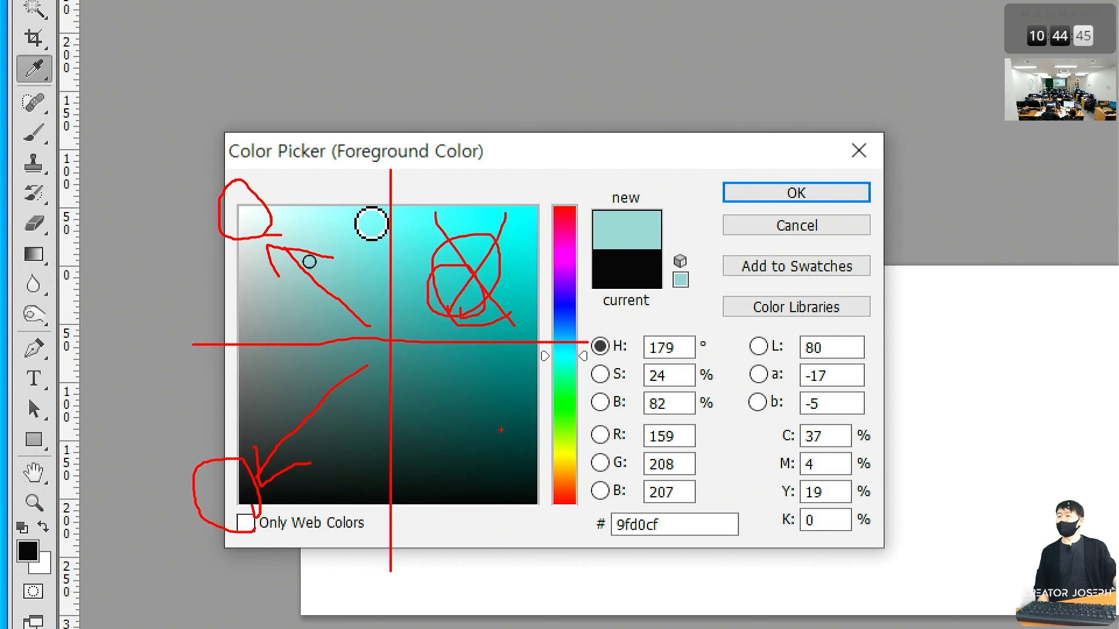
{"action": "mouse_move", "coordinate": [501, 430]}
{"action": "left_mouse_down"}
{"action": "mouse_move", "coordinate": [451, 449]}
{"action": "mouse_move", "coordinate": [457, 365]}
{"action": "mouse_move", "coordinate": [473, 442]}
{"action": "mouse_move", "coordinate": [447, 386]}
{"action": "mouse_move", "coordinate": [479, 416]}
{"action": "mouse_move", "coordinate": [460, 399]}
{"action": "left_mouse_up"}
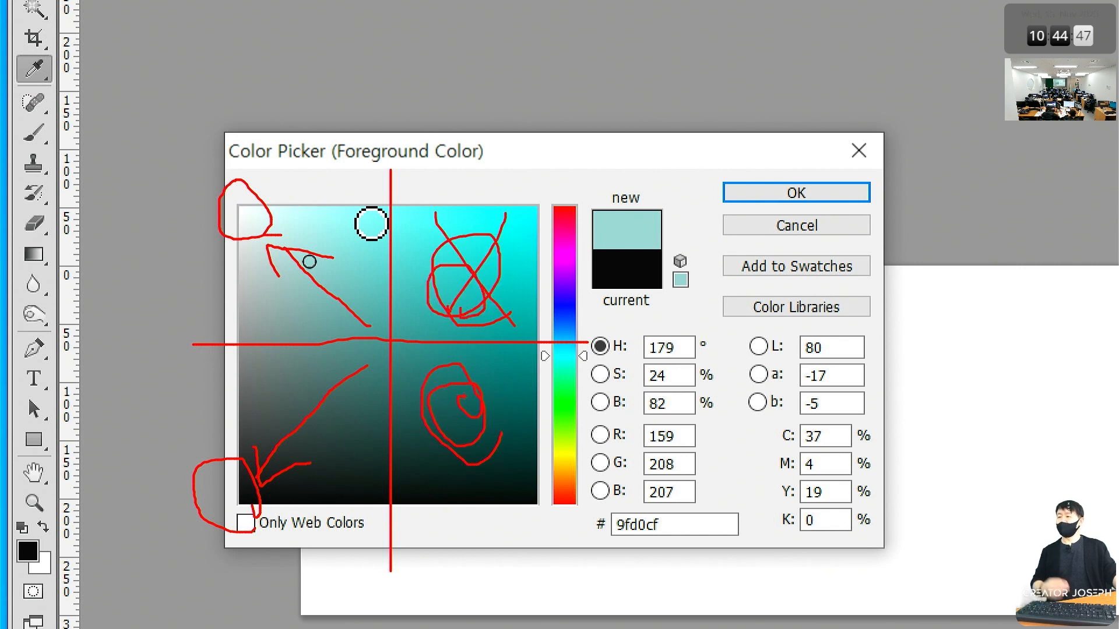
{"action": "key", "text": "Escape"}
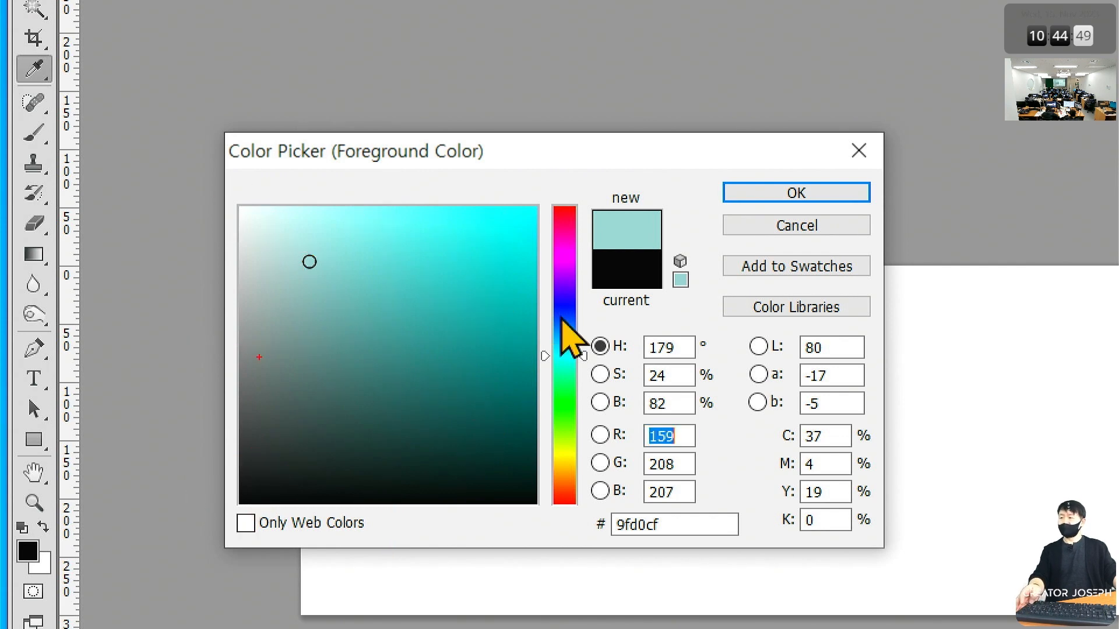
{"action": "mouse_move", "coordinate": [259, 357]}
{"action": "left_mouse_down"}
{"action": "mouse_move", "coordinate": [224, 356]}
{"action": "mouse_move", "coordinate": [593, 355]}
{"action": "left_mouse_up"}
{"action": "mouse_move", "coordinate": [391, 187]}
{"action": "left_mouse_down"}
{"action": "mouse_move", "coordinate": [426, 466]}
{"action": "mouse_move", "coordinate": [391, 551]}
{"action": "left_mouse_up"}
{"action": "mouse_move", "coordinate": [229, 181]}
{"action": "left_mouse_down"}
{"action": "mouse_move", "coordinate": [261, 244]}
{"action": "mouse_move", "coordinate": [347, 162]}
{"action": "mouse_move", "coordinate": [483, 210]}
{"action": "mouse_move", "coordinate": [439, 271]}
{"action": "left_mouse_up"}
{"action": "left_click_drag", "start_coordinate": [432, 222], "coordinate": [500, 318]}
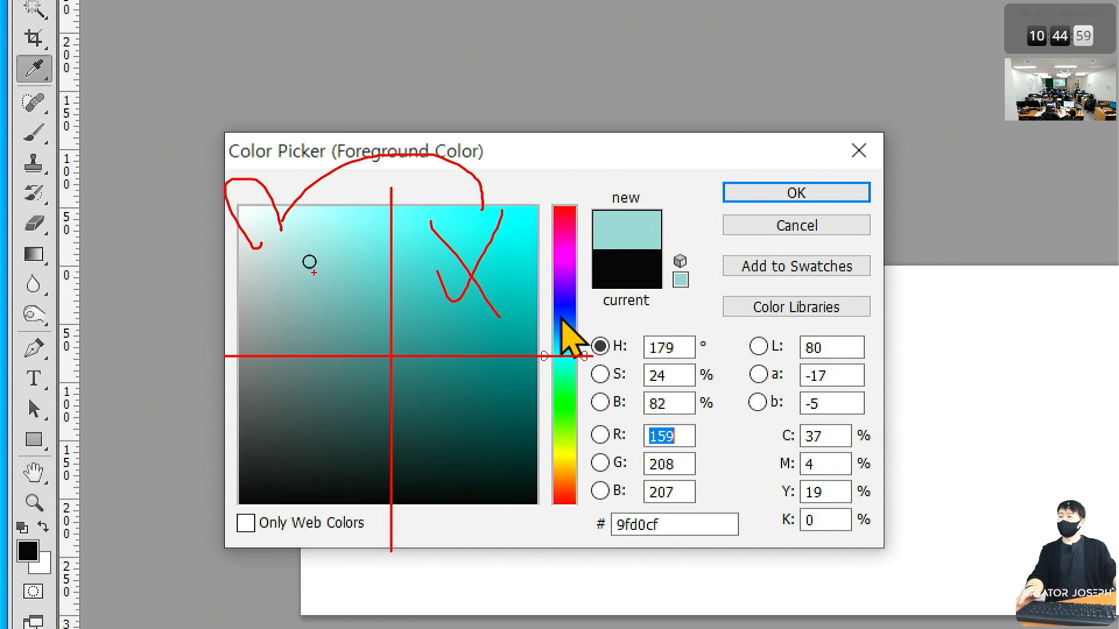
{"action": "key", "text": "Escape"}
Pick the dark teal shade #1d3f3f and apply it as the foreground color
{"action": "mouse_move", "coordinate": [317, 239]}
{"action": "left_mouse_down"}
{"action": "mouse_move", "coordinate": [283, 398]}
{"action": "mouse_move", "coordinate": [291, 359]}
{"action": "mouse_move", "coordinate": [430, 439]}
{"action": "mouse_move", "coordinate": [421, 446]}
{"action": "mouse_move", "coordinate": [367, 421]}
{"action": "mouse_move", "coordinate": [416, 437]}
{"action": "mouse_move", "coordinate": [440, 416]}
{"action": "mouse_move", "coordinate": [390, 479]}
{"action": "mouse_move", "coordinate": [398, 430]}
{"action": "left_mouse_up"}
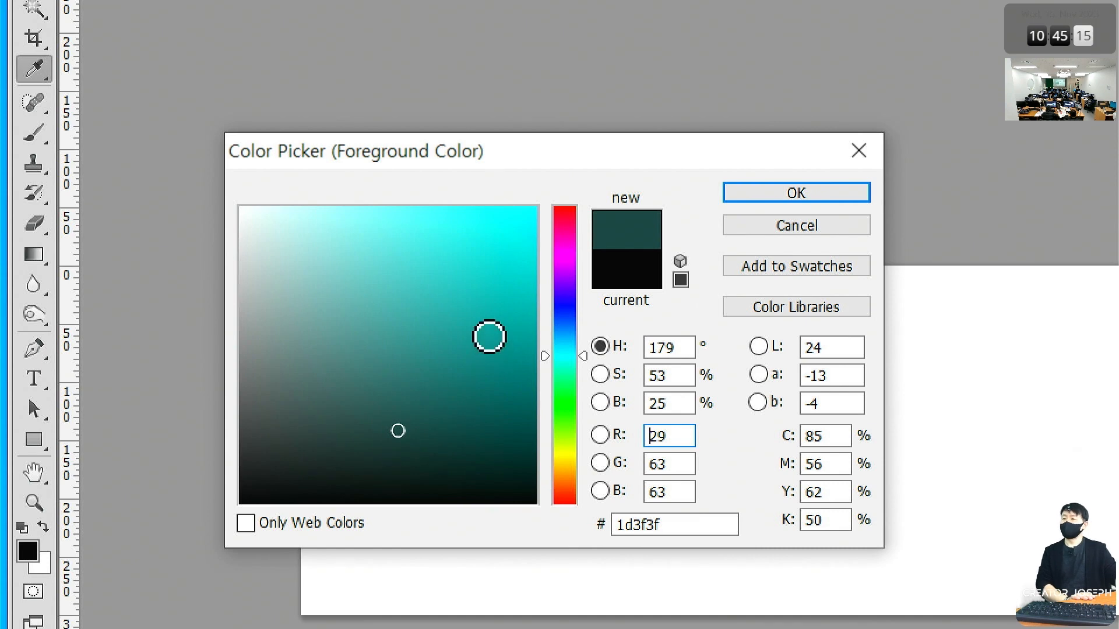
{"action": "left_click", "coordinate": [822, 192]}
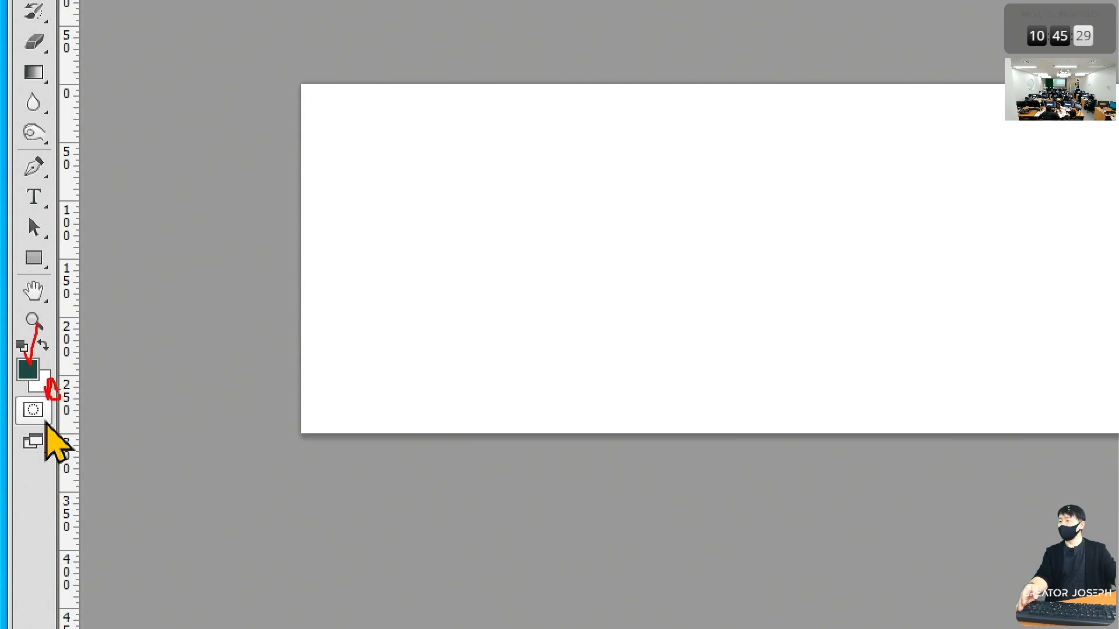
Set the background color to the muted purple #766286
{"action": "left_click", "coordinate": [45, 387]}
{"action": "left_click_drag", "start_coordinate": [576, 220], "coordinate": [547, 97]}
{"action": "left_click_drag", "start_coordinate": [297, 178], "coordinate": [342, 202]}
{"action": "left_click", "coordinate": [319, 165]}
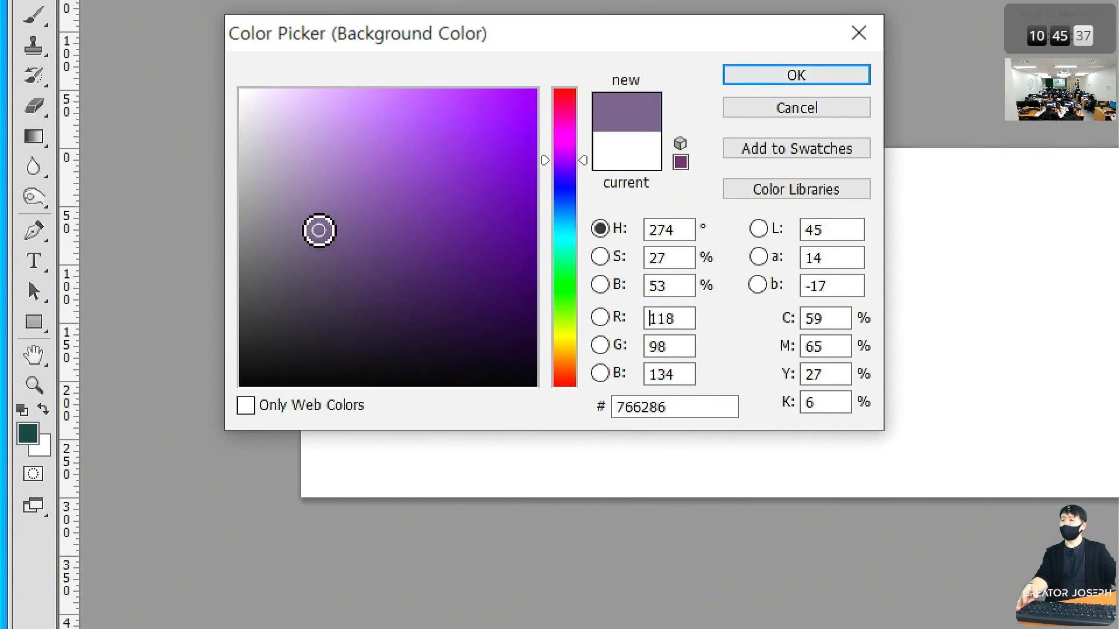
{"action": "left_click", "coordinate": [787, 81]}
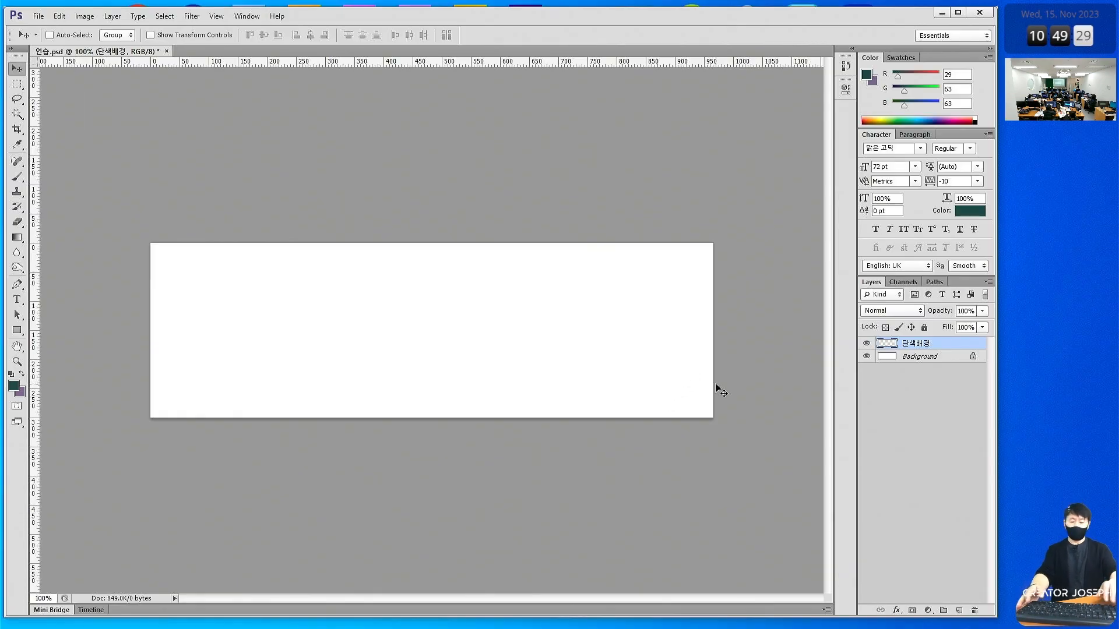
Fill the 단색배경 layer with the foreground color, trying the background color fill in between
{"action": "key", "text": "alt+BackSpace"}
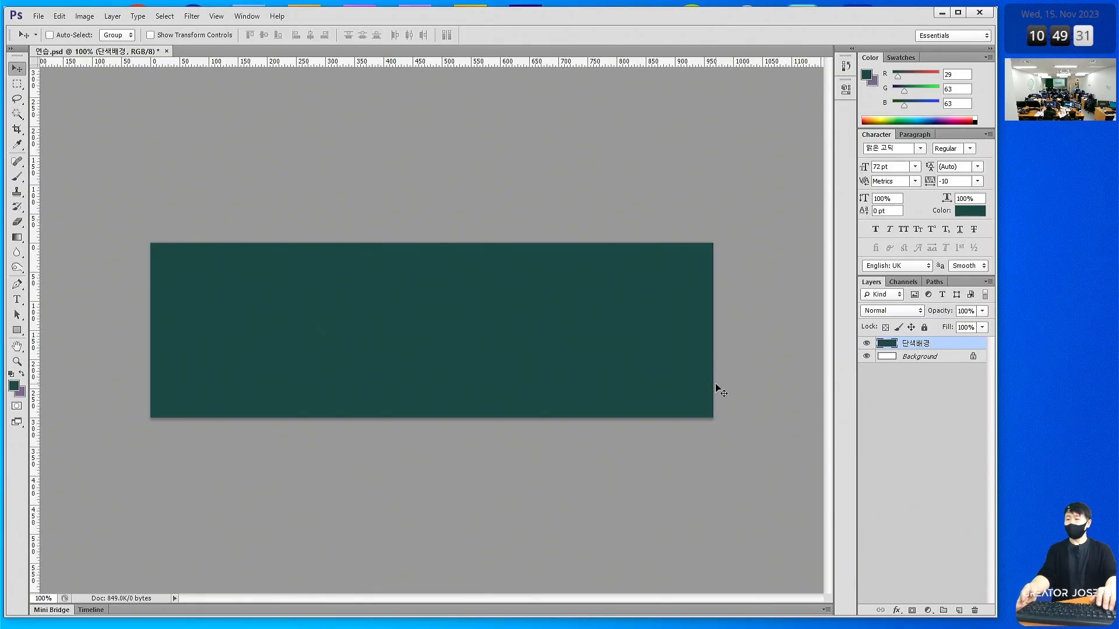
{"action": "key", "text": "ctrl+BackSpace"}
{"action": "key", "text": "alt+BackSpace"}
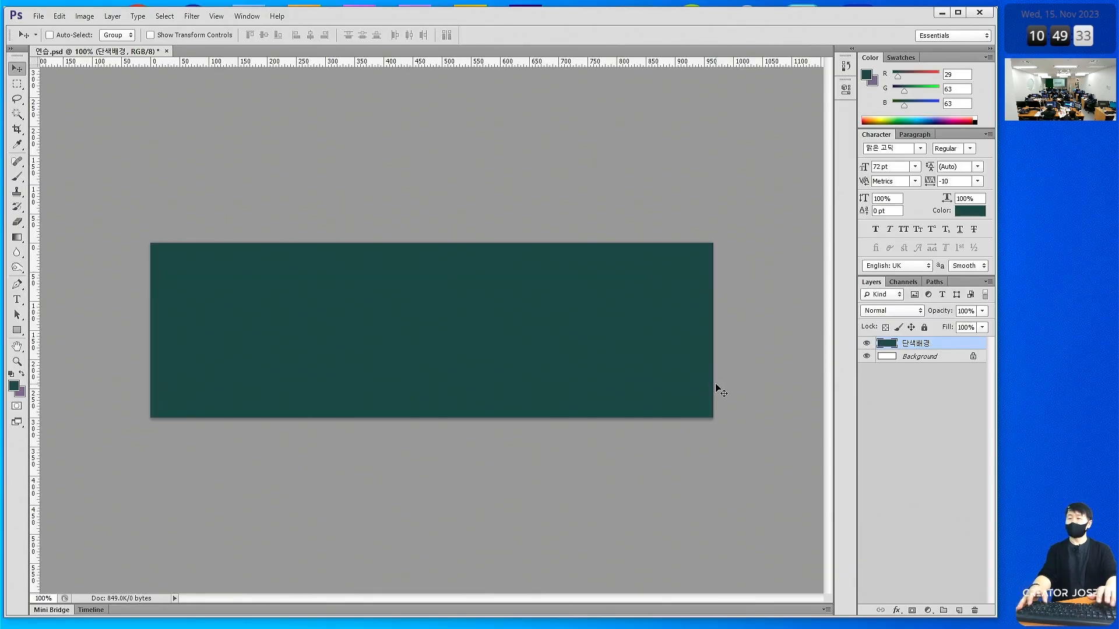
{"action": "key", "text": "alt"}
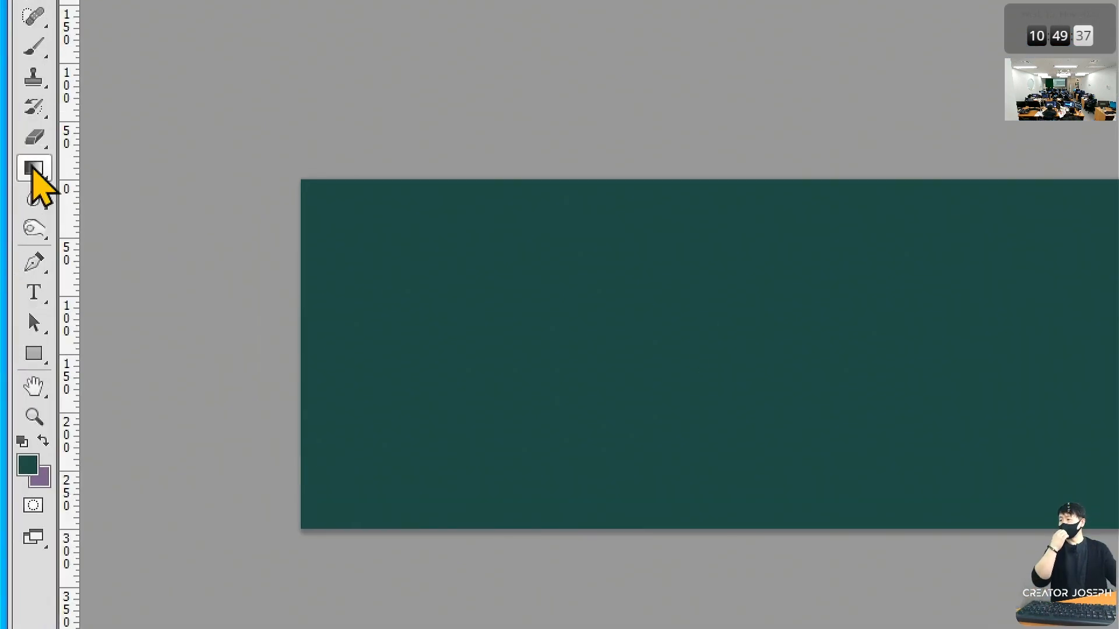
Switch to the Paint Bucket Tool, return to the Gradient Tool, and view the tools grouped with it
{"action": "right_click", "coordinate": [18, 238]}
{"action": "left_click", "coordinate": [149, 186]}
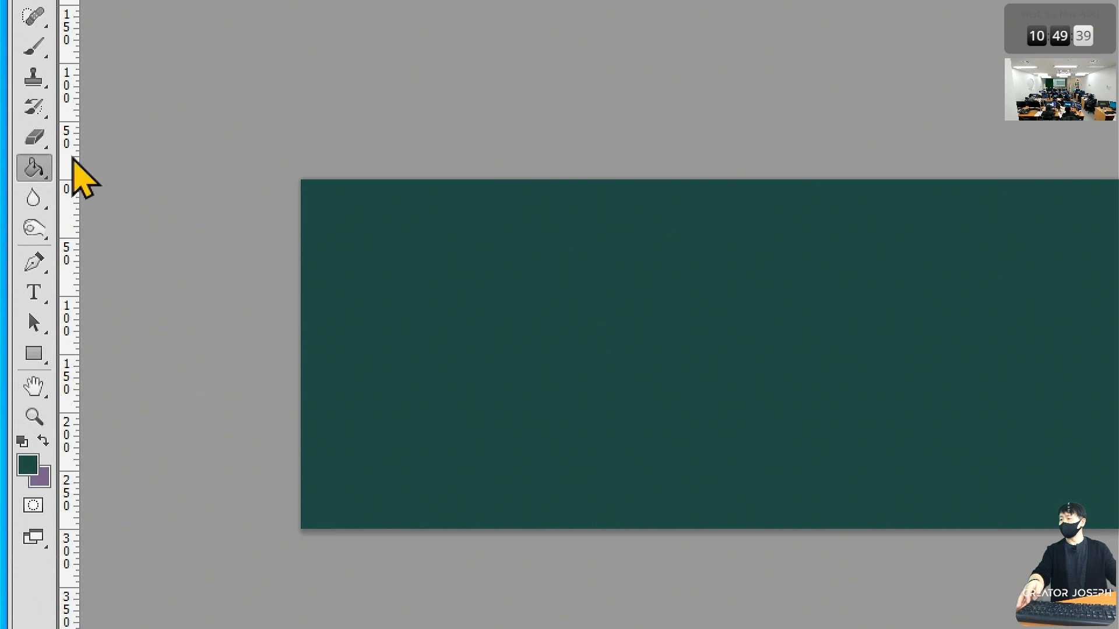
{"action": "right_click", "coordinate": [41, 170]}
{"action": "left_click", "coordinate": [138, 173]}
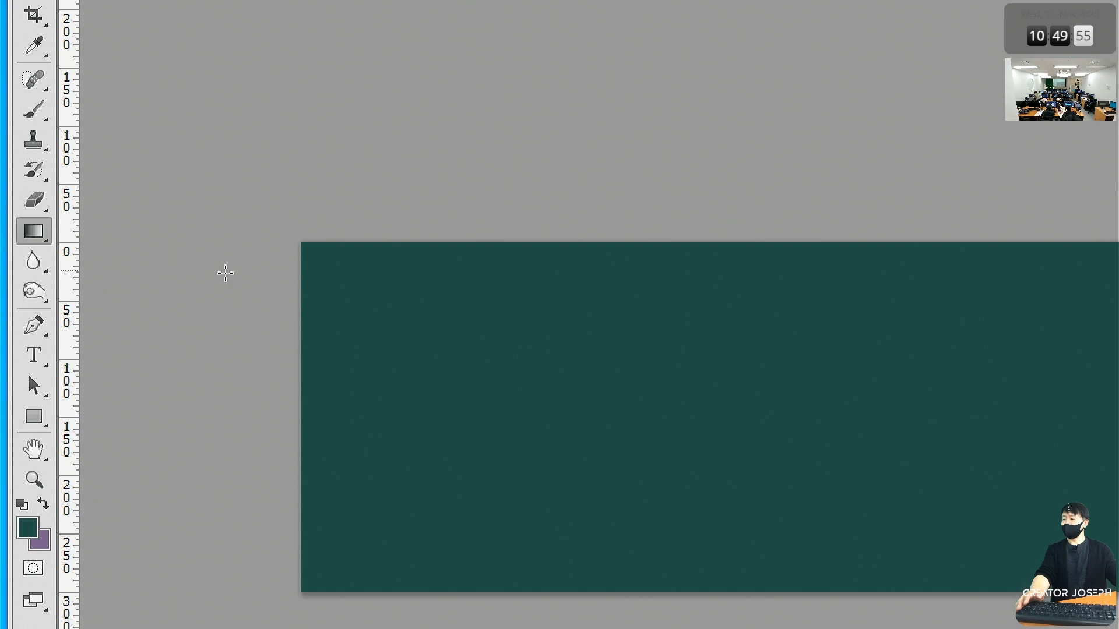
{"action": "right_click", "coordinate": [46, 242]}
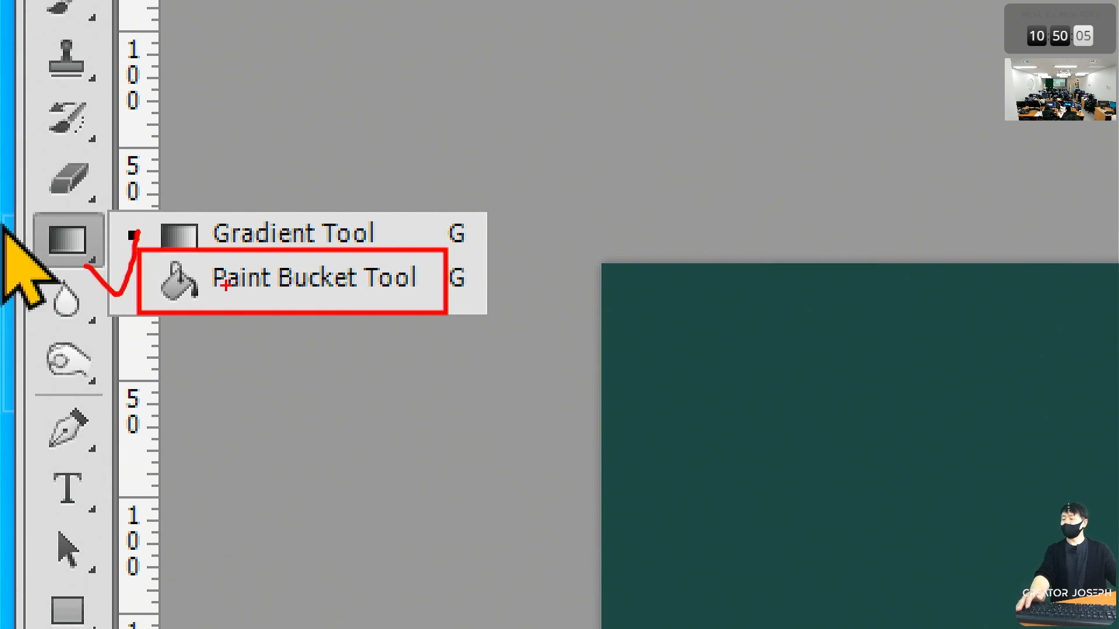
{"action": "key", "text": "Escape"}
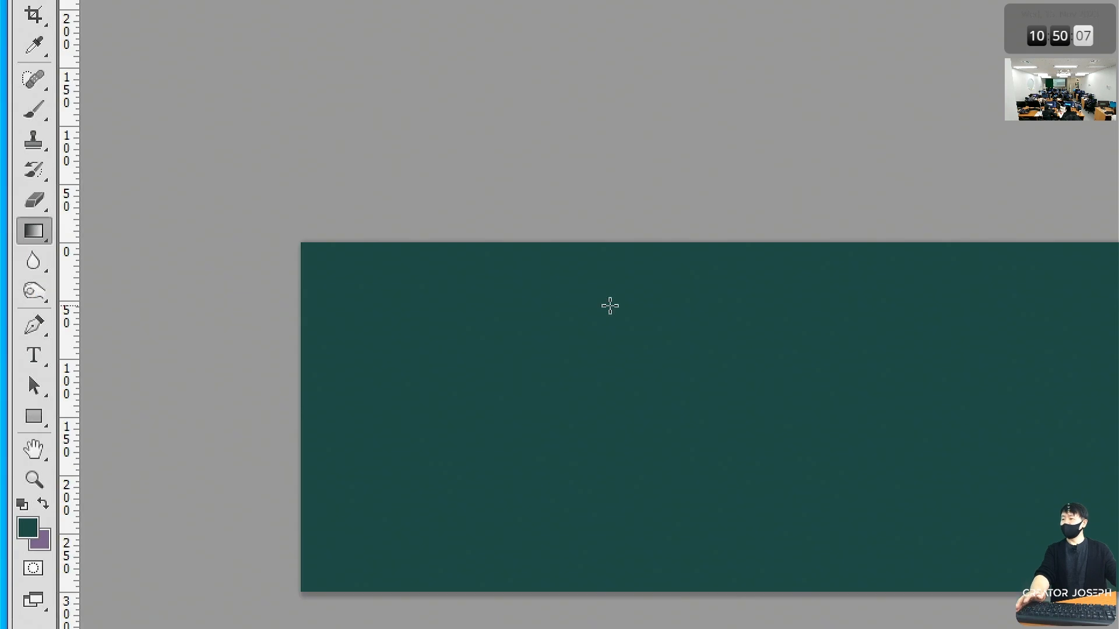
{"action": "mouse_move", "coordinate": [40, 236]}
{"action": "left_mouse_down"}
{"action": "mouse_move", "coordinate": [117, 240]}
{"action": "mouse_move", "coordinate": [128, 251]}
{"action": "left_mouse_up"}
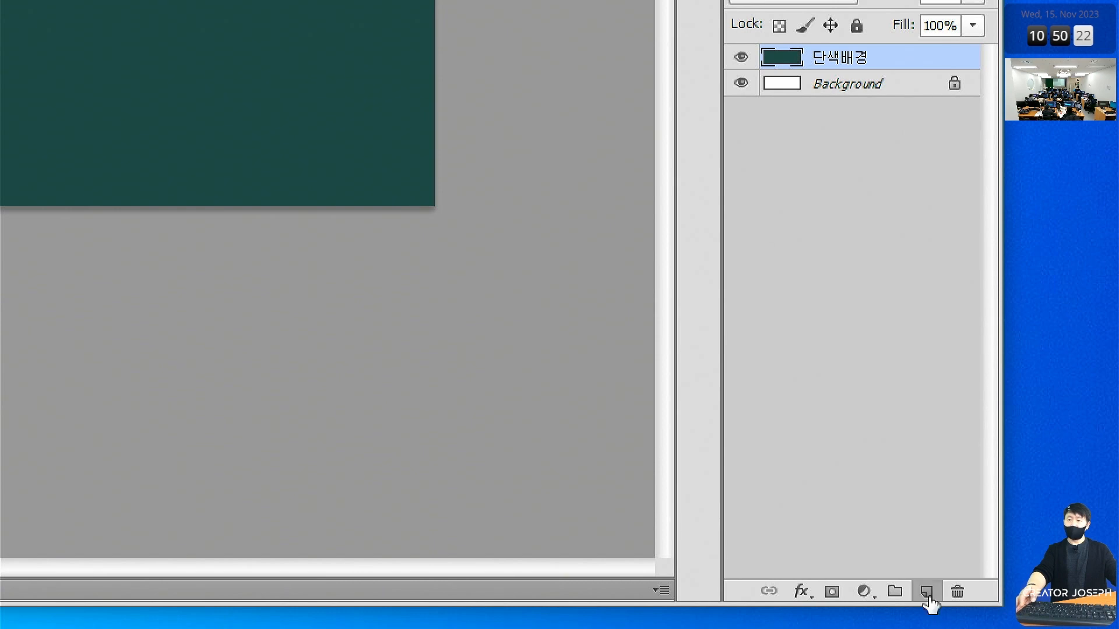
Add a new layer above the 단색배경 layer, hide 단색배경, and make the new layer active
{"action": "left_click", "coordinate": [958, 610]}
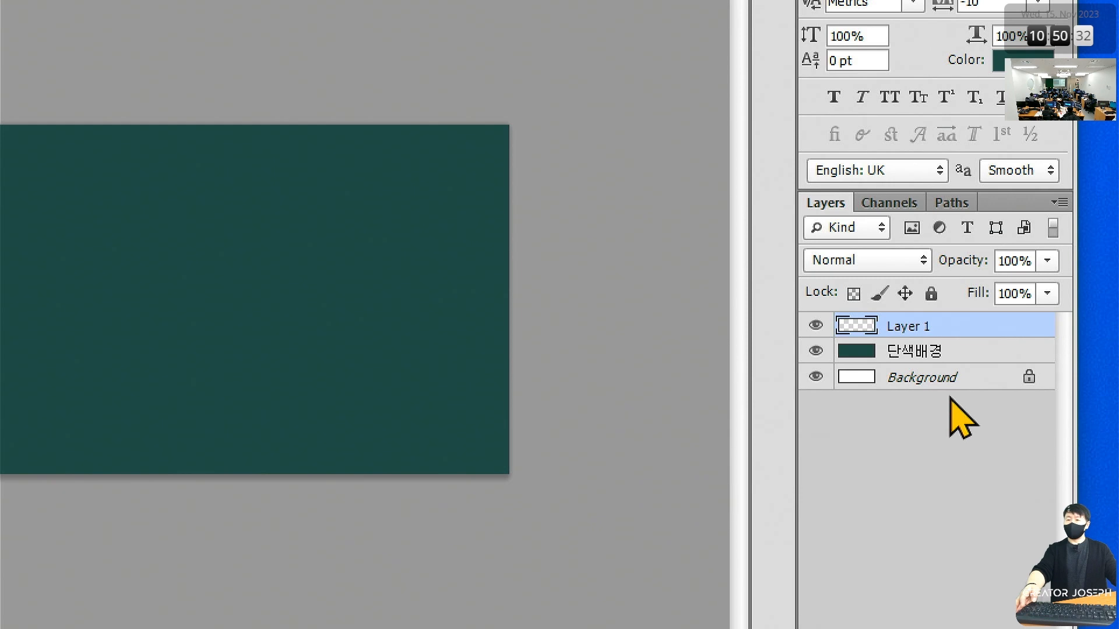
{"action": "left_click", "coordinate": [944, 356]}
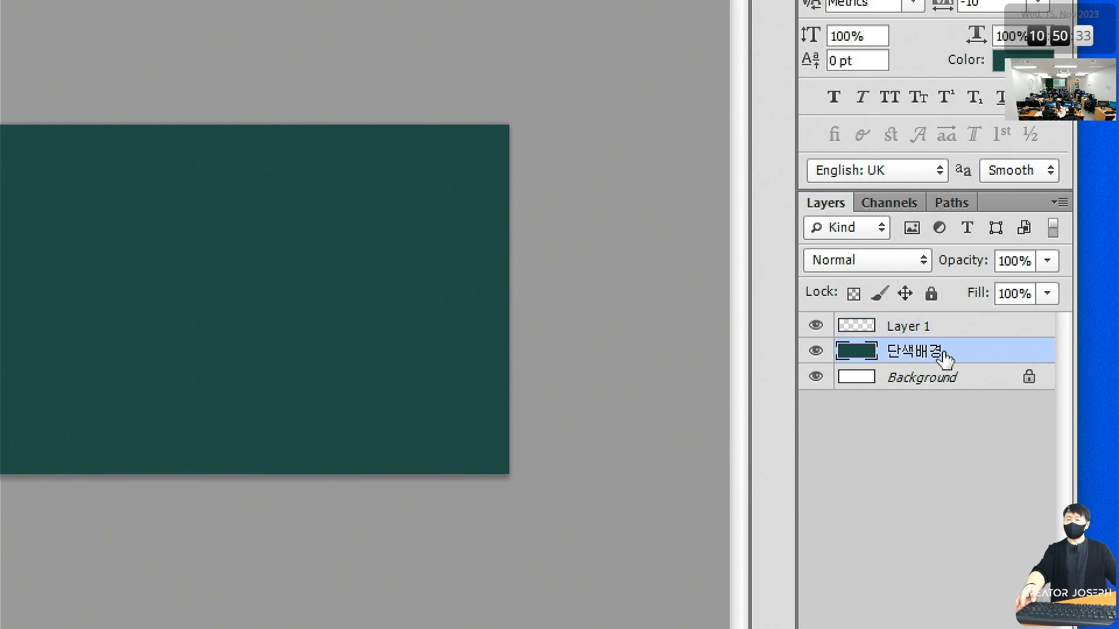
{"action": "left_click", "coordinate": [816, 351]}
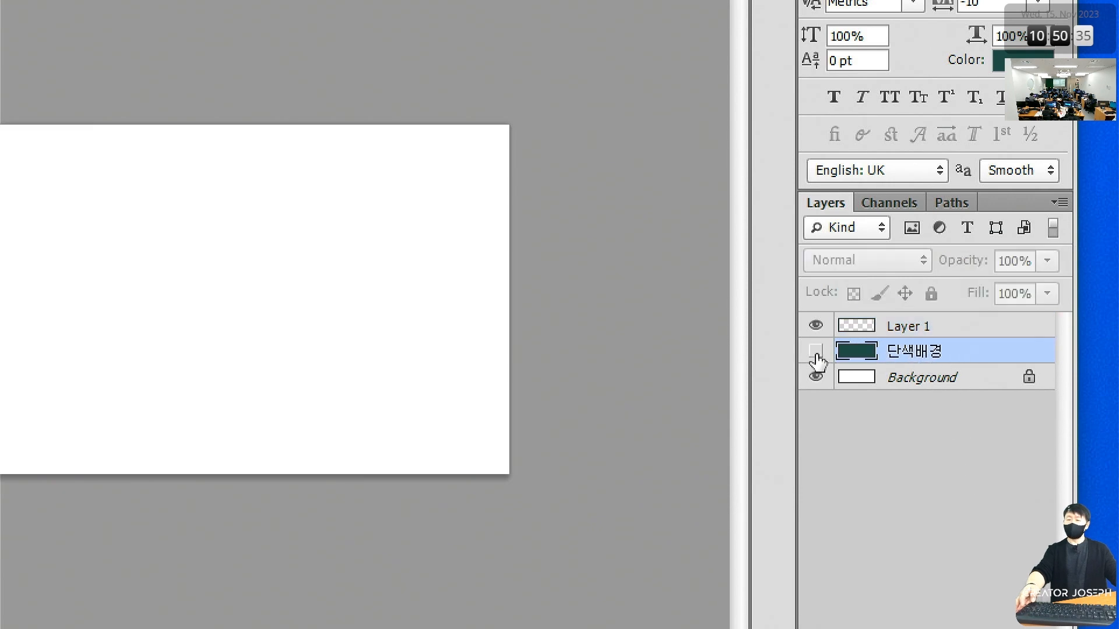
{"action": "left_click", "coordinate": [930, 335]}
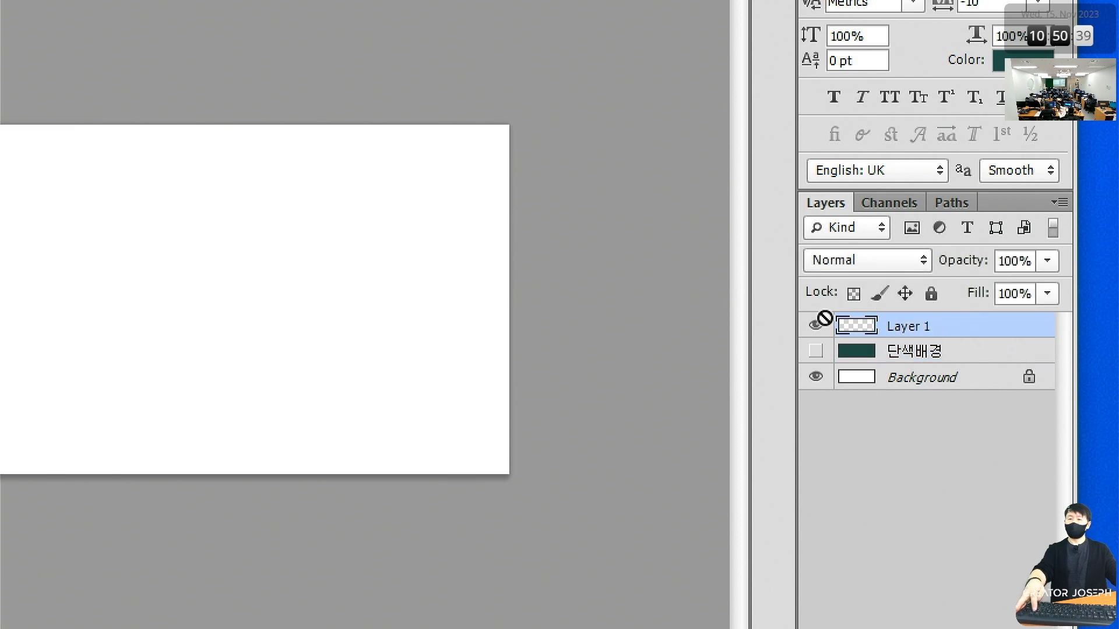
{"action": "left_click_drag", "start_coordinate": [1005, 330], "coordinate": [1025, 331]}
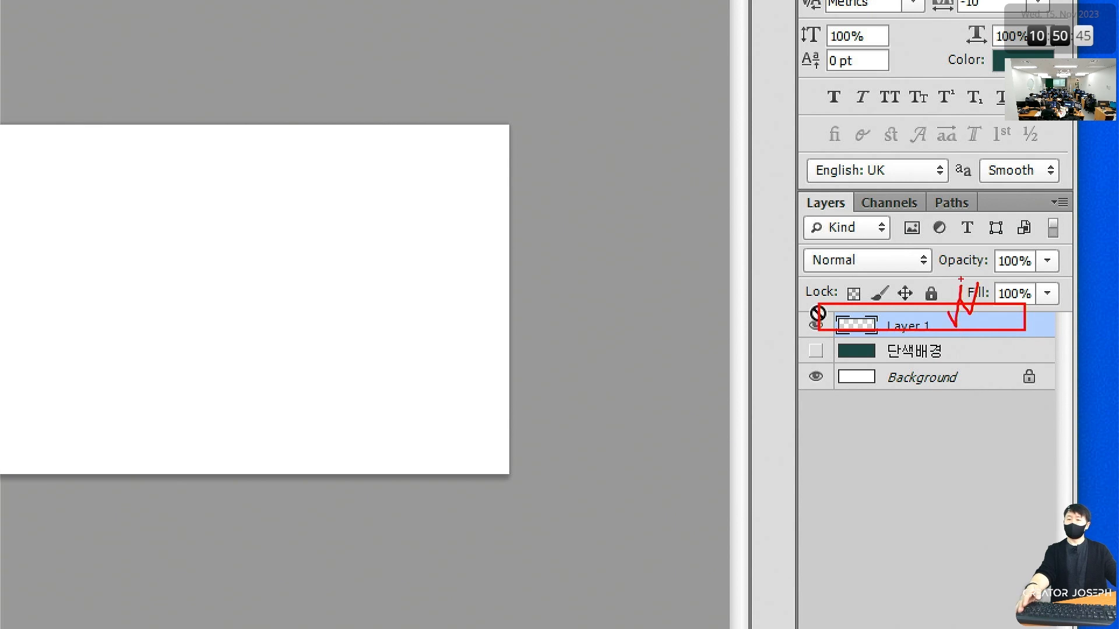
Select Layer 1 again and fill it with the foreground color using the Paint Bucket Tool
{"action": "left_click", "coordinate": [839, 543]}
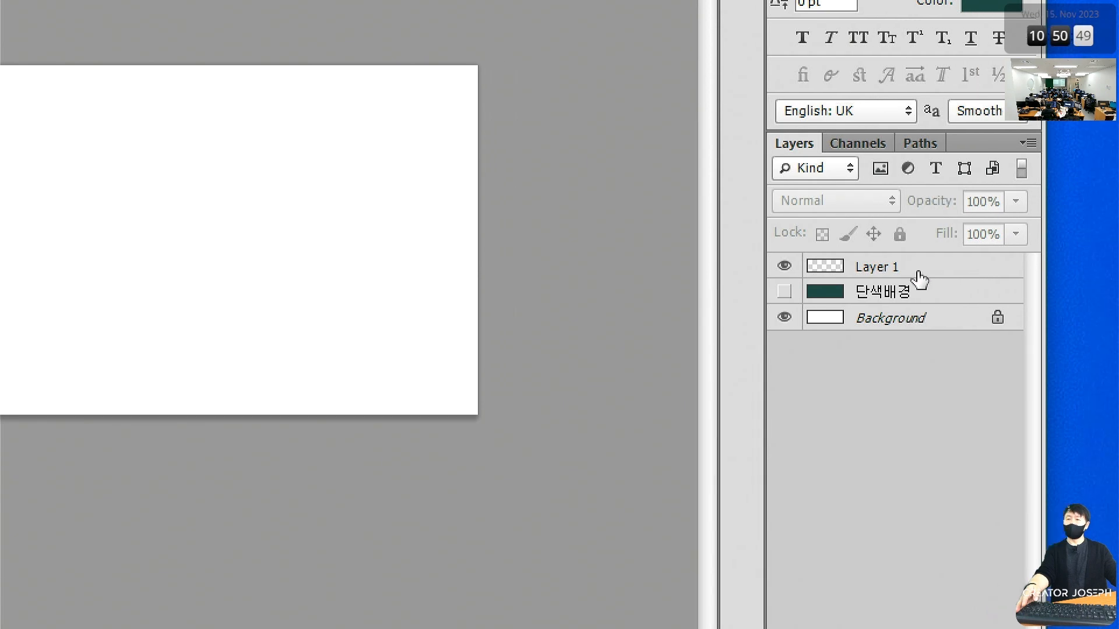
{"action": "left_click", "coordinate": [950, 271]}
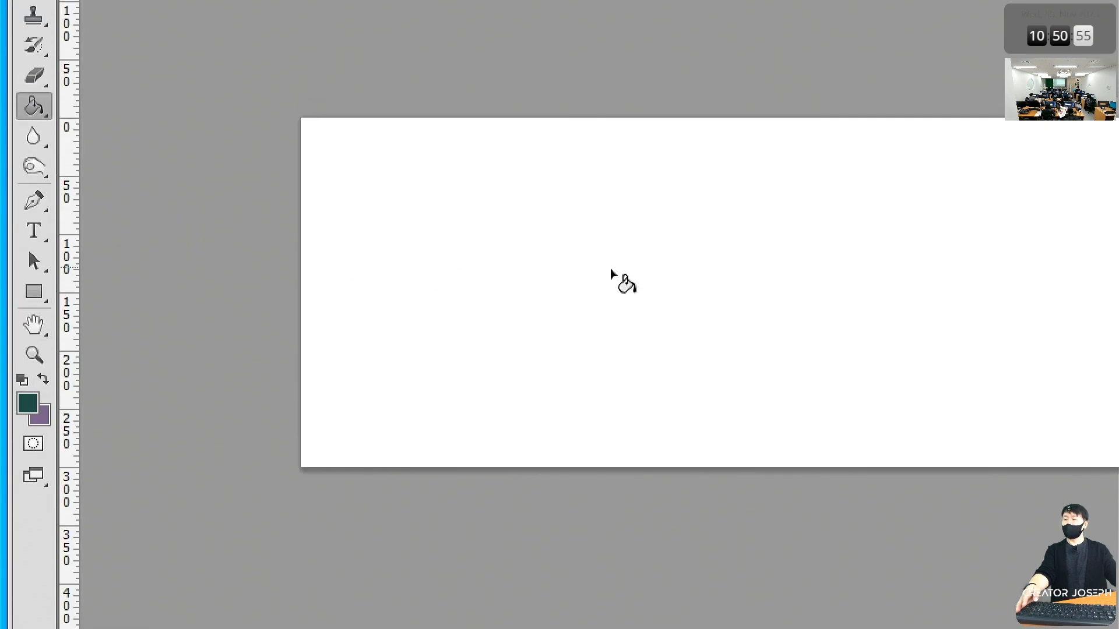
{"action": "mouse_move", "coordinate": [565, 279]}
{"action": "left_mouse_down"}
{"action": "mouse_move", "coordinate": [615, 254]}
{"action": "mouse_move", "coordinate": [621, 210]}
{"action": "left_mouse_up"}
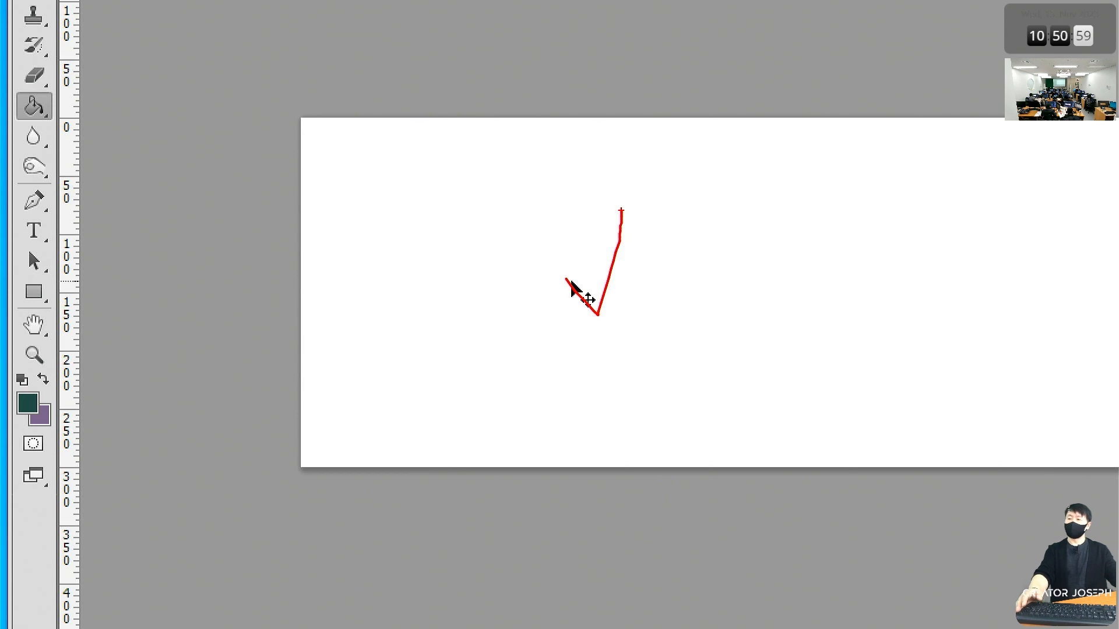
{"action": "left_click", "coordinate": [572, 372]}
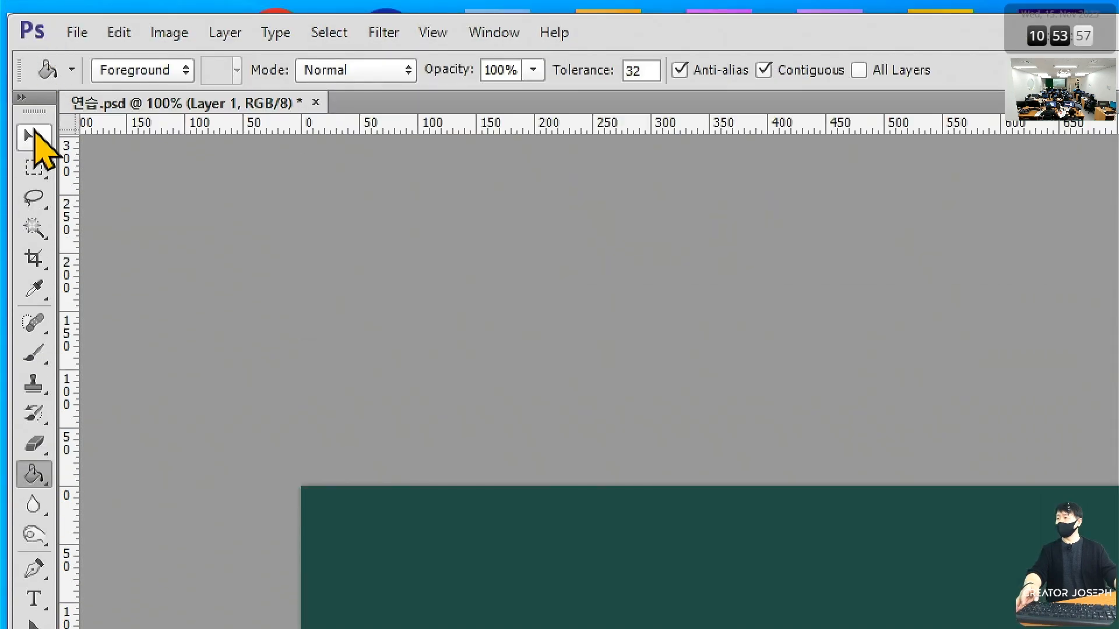
Switch to the Move Tool, hide Layer 1, and add another empty layer above it
{"action": "left_click", "coordinate": [34, 137]}
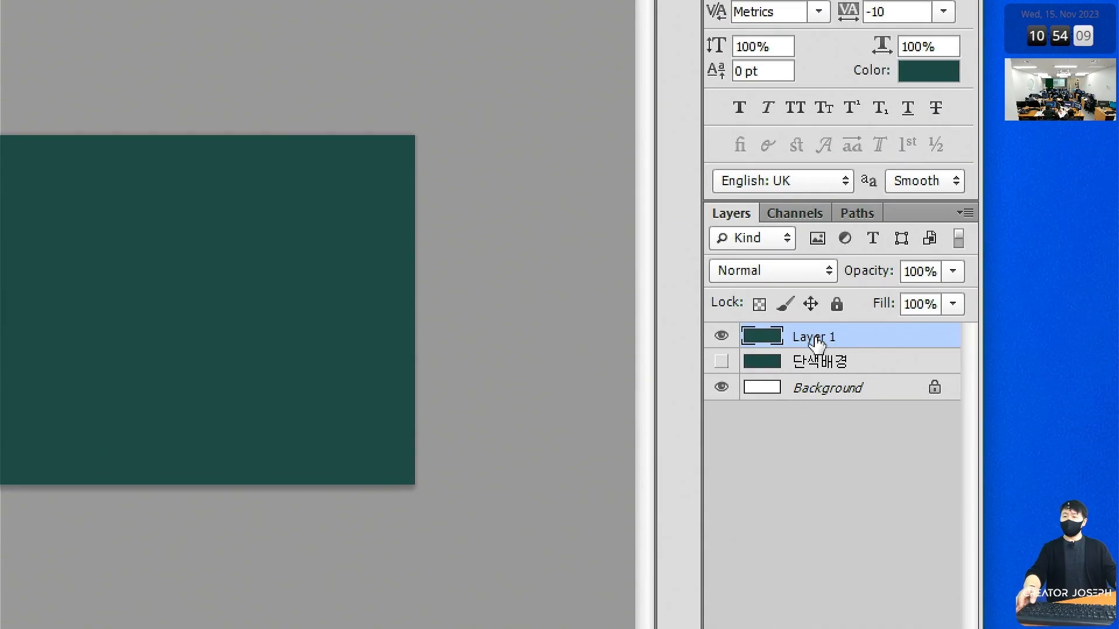
{"action": "left_click", "coordinate": [721, 343]}
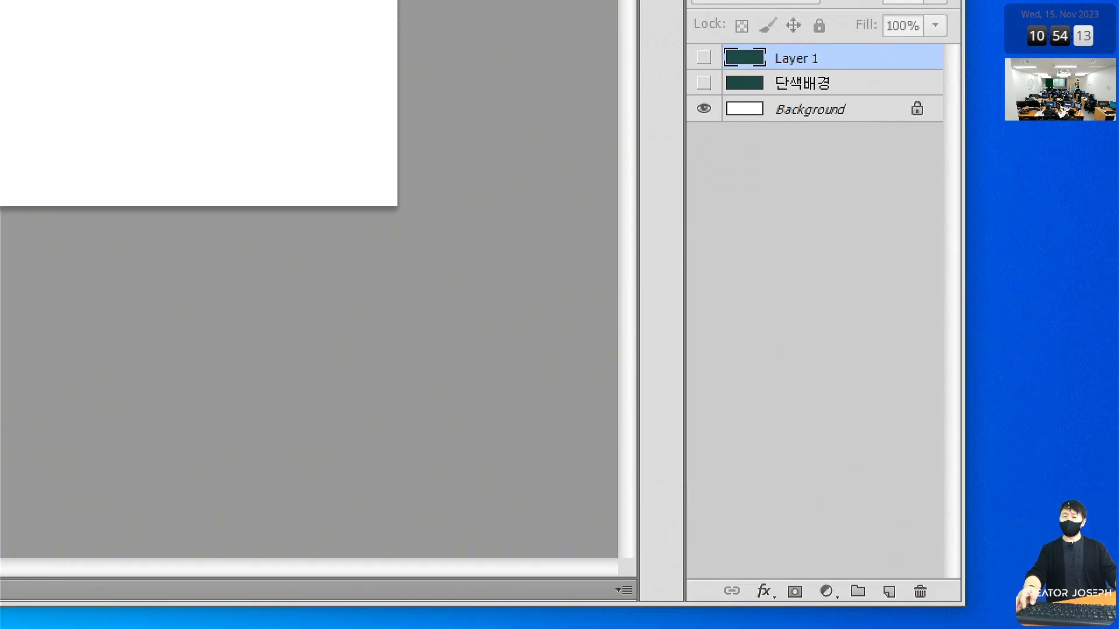
{"action": "left_click", "coordinate": [888, 591]}
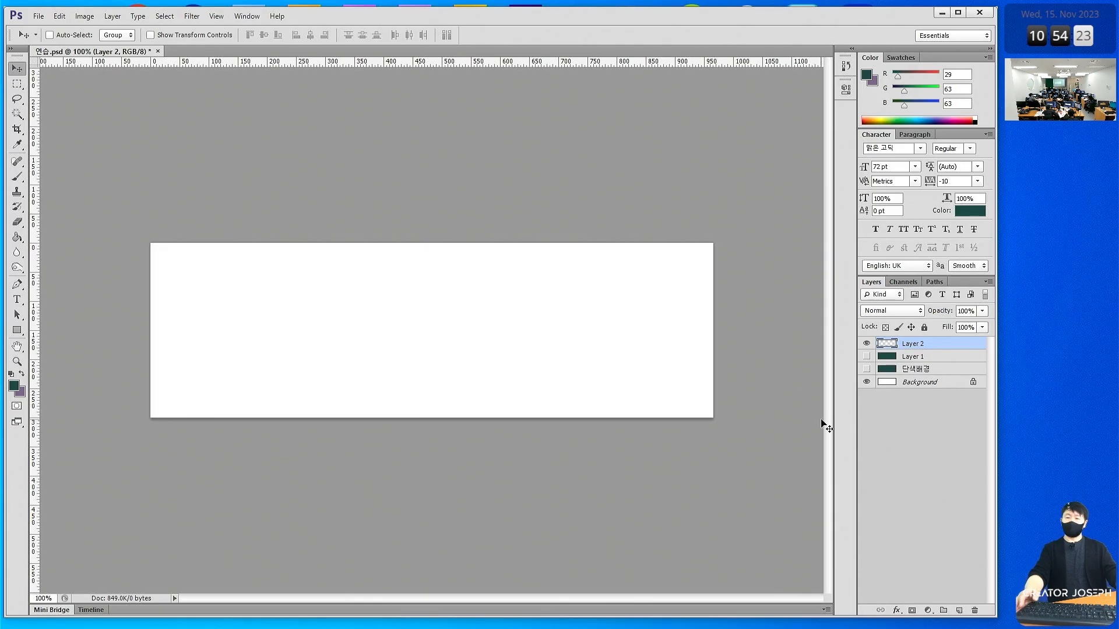
Switch to the 1115_수업계획.txt notes in Notepad and review the items around 단색 배경 만들기 (색 칠하기)
{"action": "key", "text": "alt+Tab"}
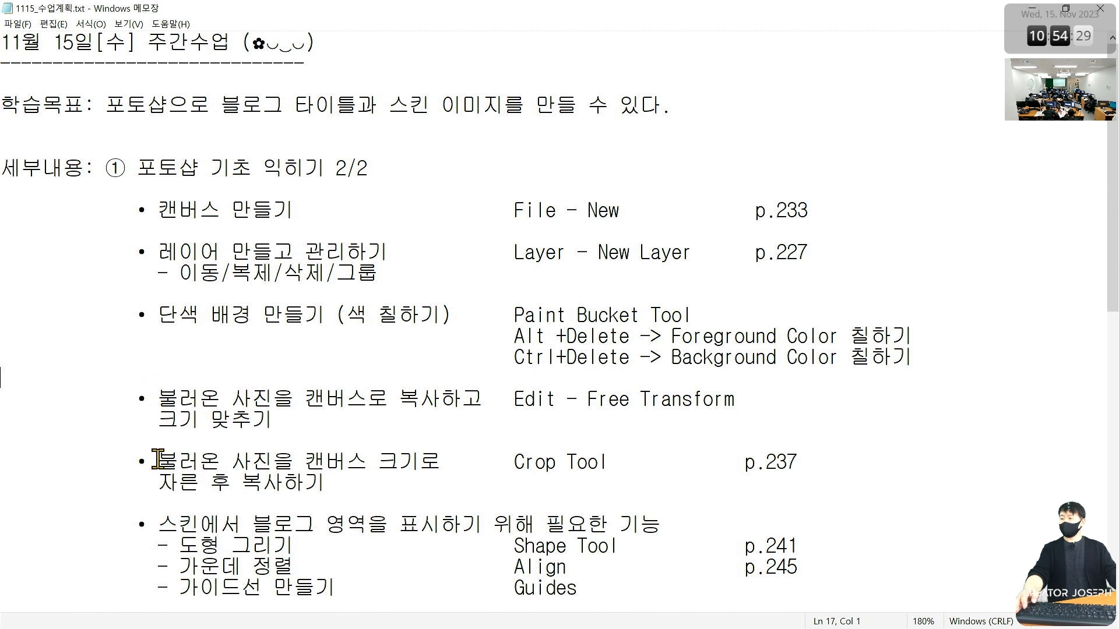
{"action": "scroll", "coordinate": [159, 499], "scroll_direction": "down", "scroll_amount": 1}
{"action": "left_click_drag", "start_coordinate": [167, 483], "coordinate": [815, 485]}
{"action": "left_click", "coordinate": [172, 250]}
{"action": "left_click_drag", "start_coordinate": [146, 252], "coordinate": [871, 296]}
{"action": "left_click", "coordinate": [484, 313]}
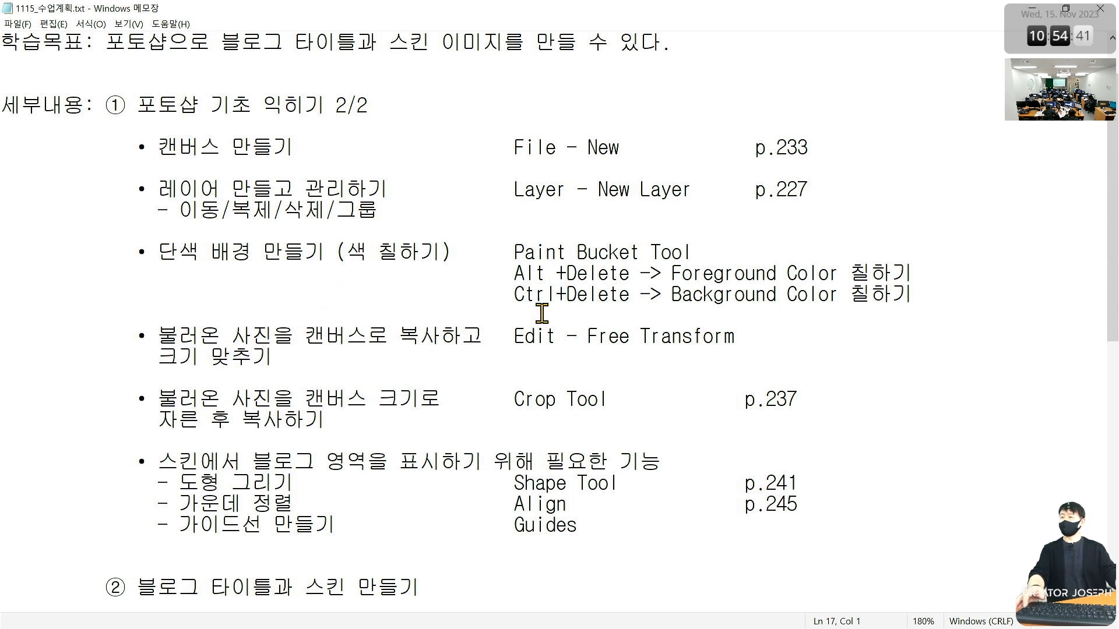
Insert a new line below the Ctrl+Delete entry and start it with a copy of the 단색 배경 만들기 item's bullet
{"action": "left_click", "coordinate": [932, 299]}
{"action": "key", "text": "Return"}
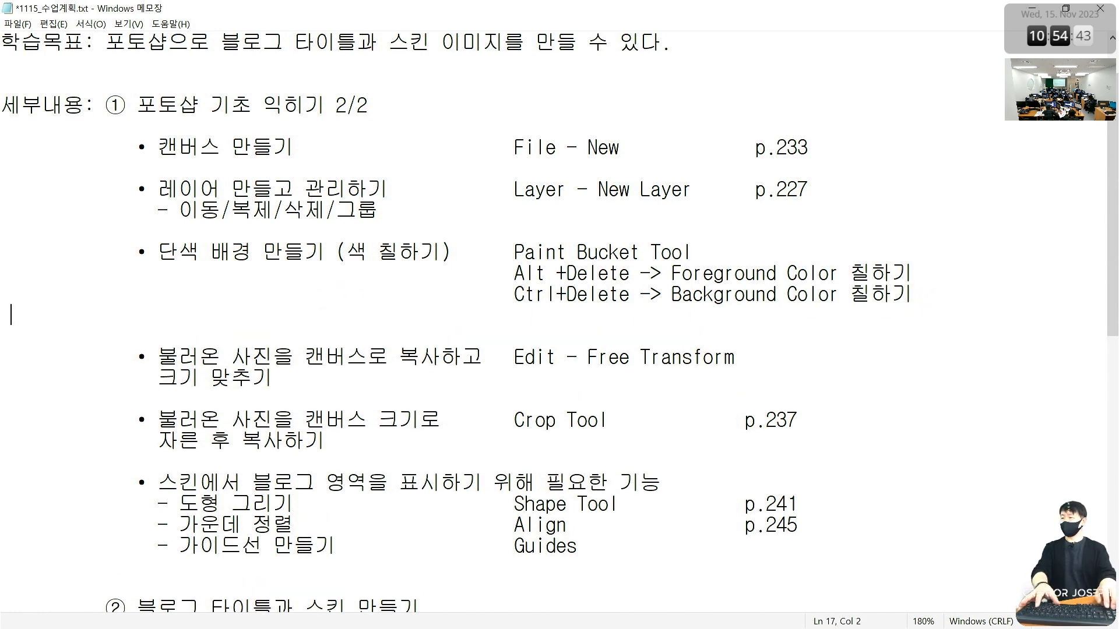
{"action": "key", "text": "Up"}
{"action": "key", "text": "Up"}
{"action": "key", "text": "Up"}
{"action": "key", "text": "Left"}
{"action": "key", "text": "shift+Right"}
{"action": "key", "text": "ctrl+c"}
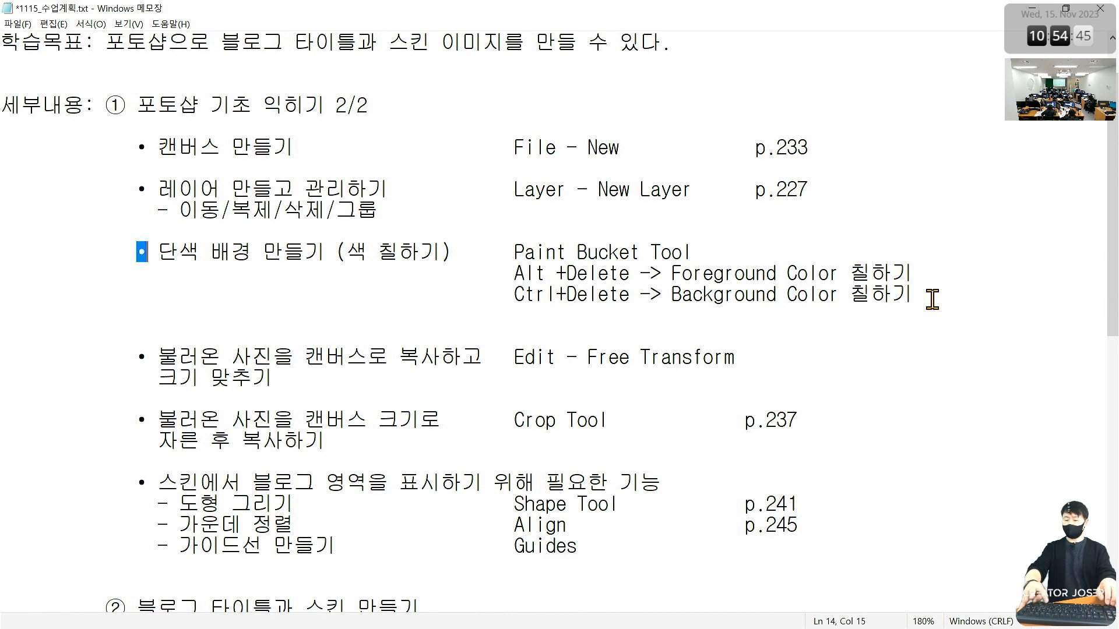
{"action": "key", "text": "Down"}
{"action": "key", "text": "Down"}
{"action": "key", "text": "Left"}
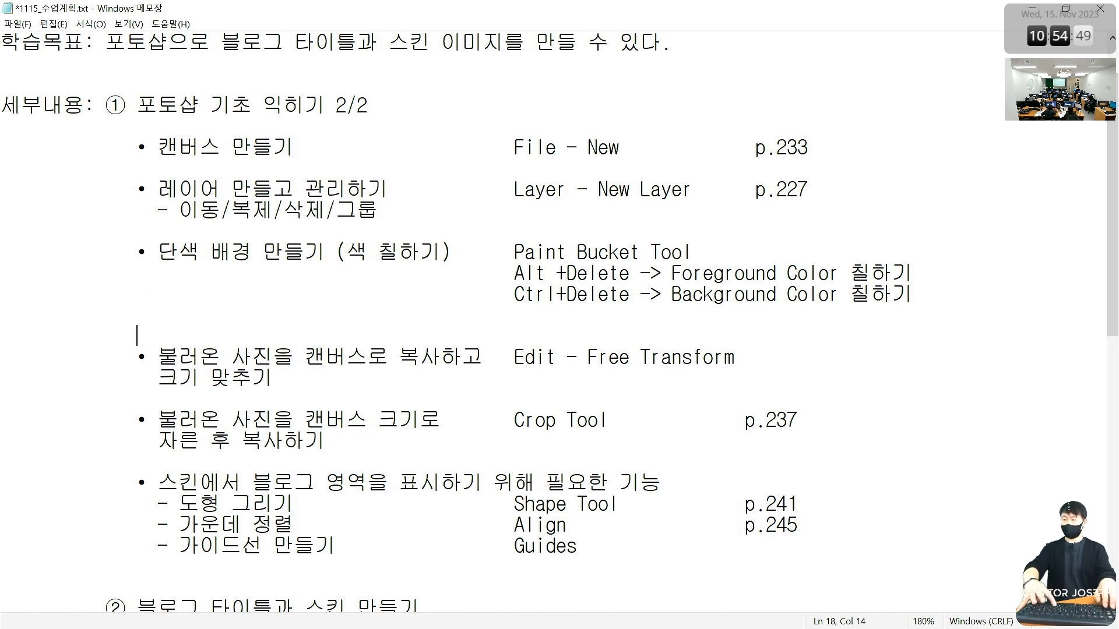
{"action": "key", "text": "ctrl+v"}
Write 부분 도색하기 after the new bullet and pad with spaces to the tool-name column
{"action": "type", "text": "qnqnl"}
{"action": "key", "text": "BackSpace"}
{"action": "key", "text": "BackSpace"}
{"action": "key", "text": "BackSpace"}
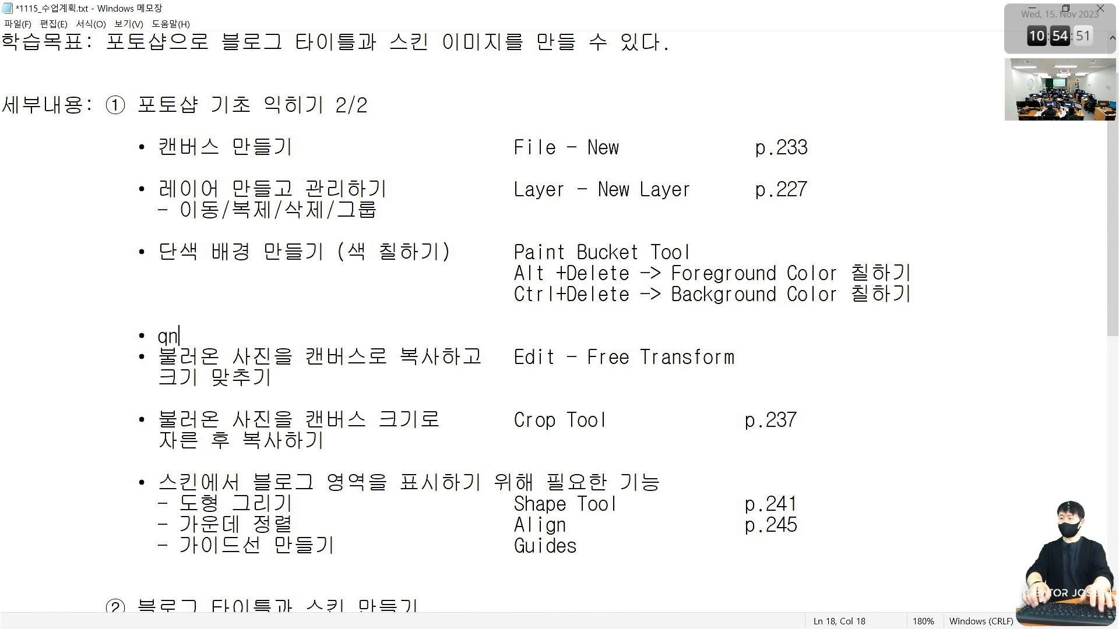
{"action": "key", "text": "BackSpace"}
{"action": "key", "text": "BackSpace"}
{"action": "type", "text": "."}
{"action": "key", "text": "BackSpace"}
{"action": "type", "text": "부"}
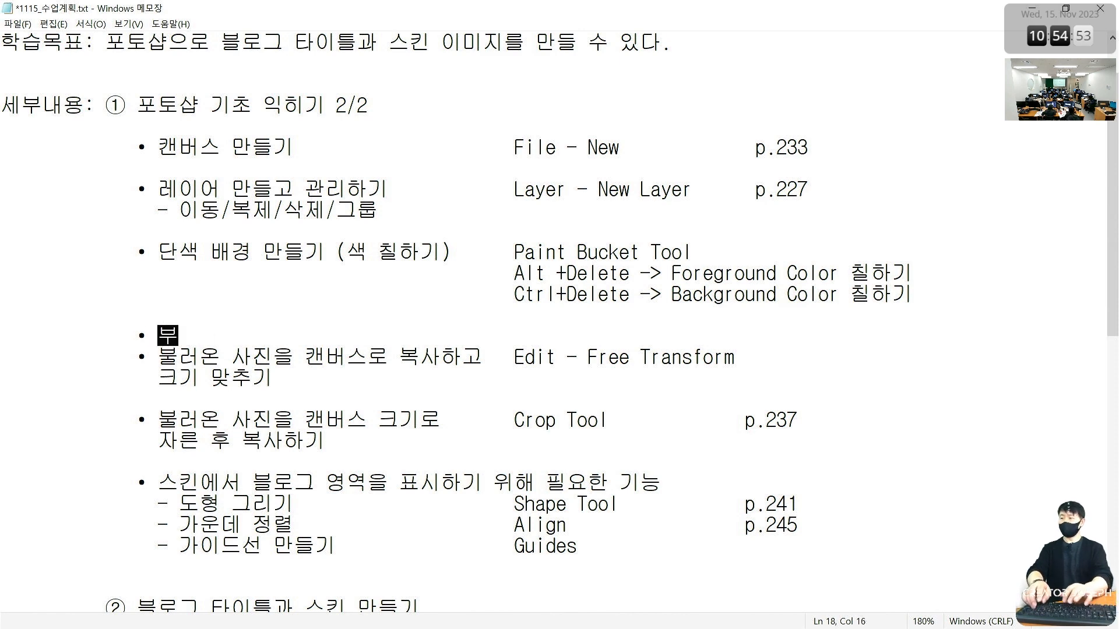
{"action": "type", "text": "분 도색학기                "}
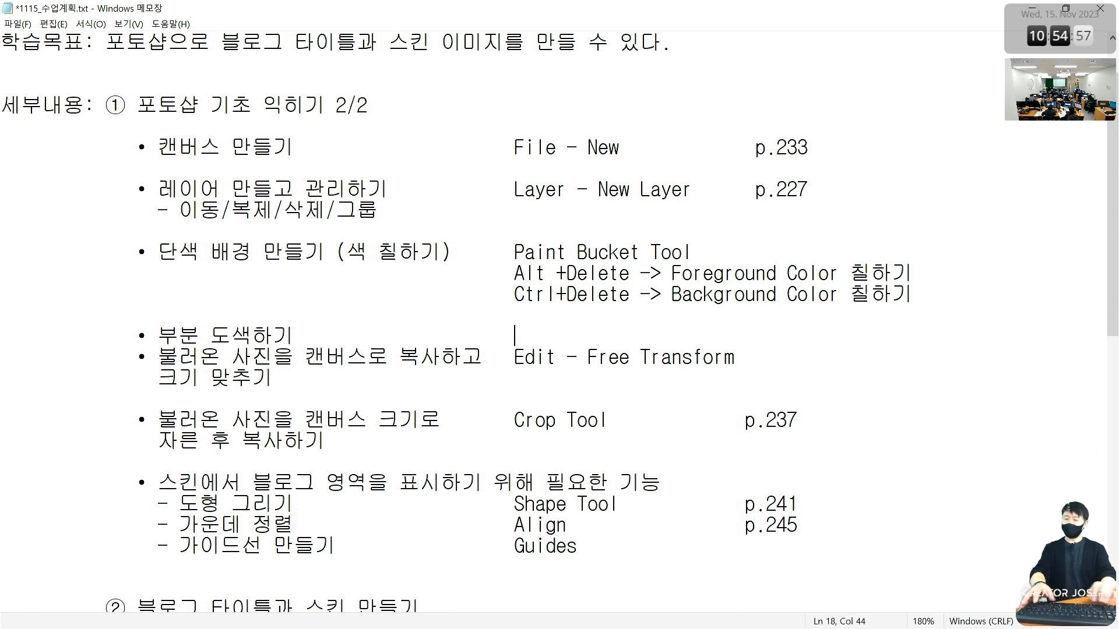
Enter Marquee Tool as the tool for 부분 도색하기, add a blank line below the item, and save the notes
{"action": "type", "text": "     Marquee"}
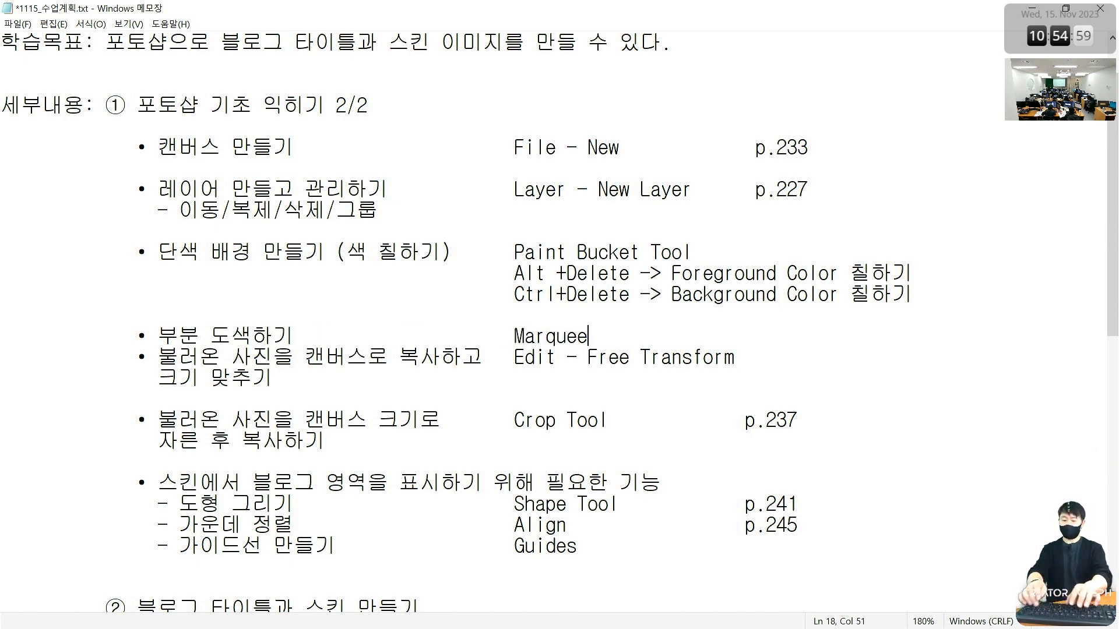
{"action": "type", "text": " Tool"}
{"action": "key", "text": "Return"}
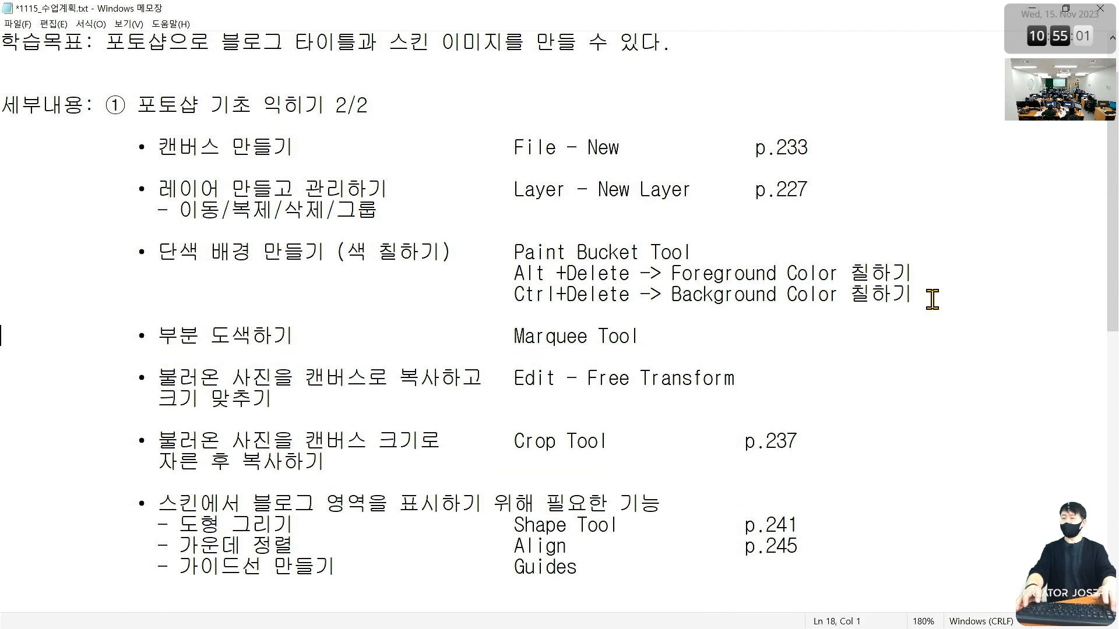
{"action": "key", "text": "Left"}
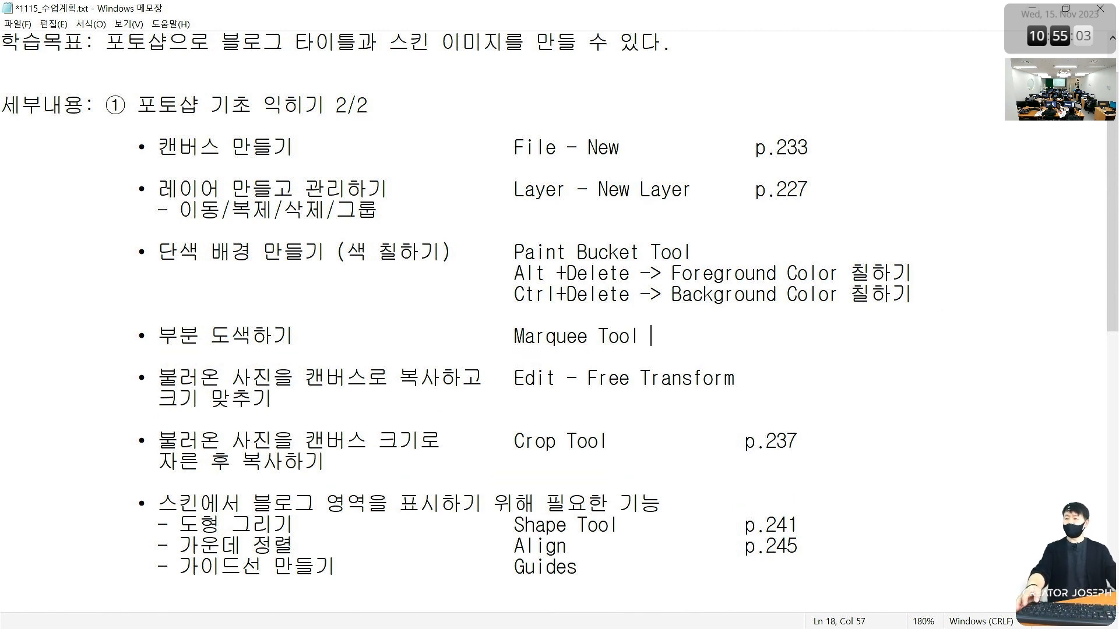
{"action": "key", "text": "ctrl+s"}
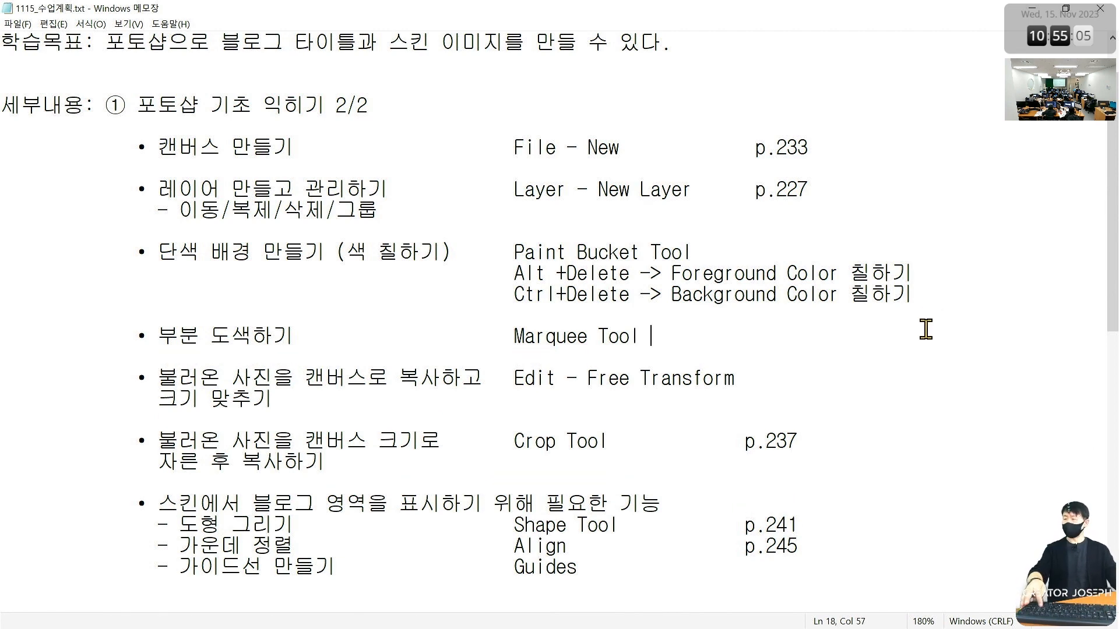
{"action": "left_click_drag", "start_coordinate": [495, 336], "coordinate": [688, 335]}
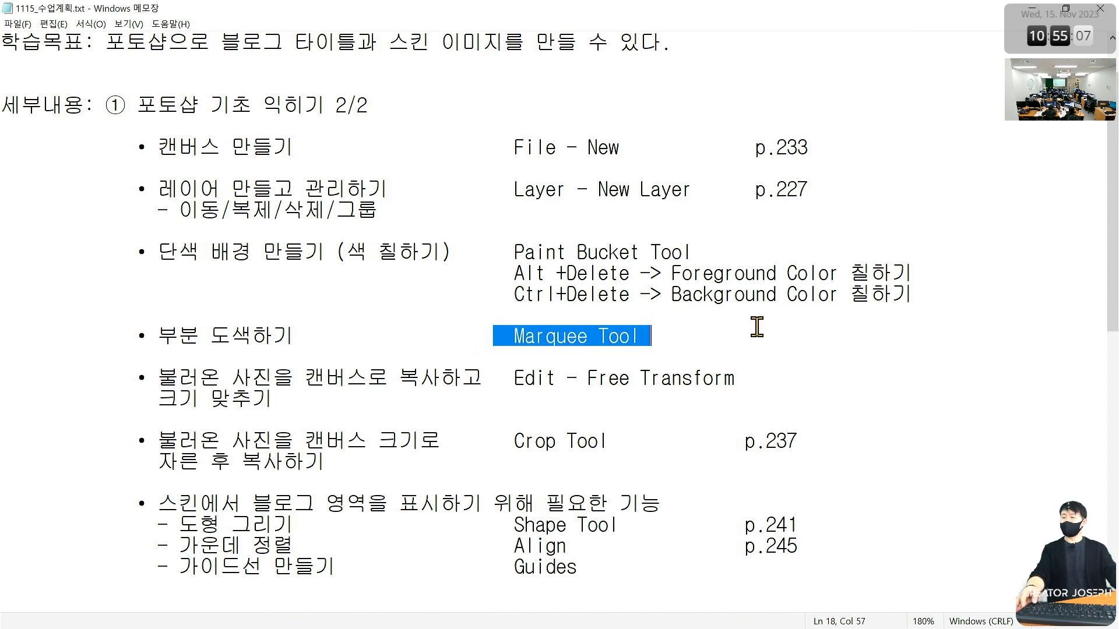
Switch back to Photoshop, activate the Rectangular Marquee Tool, and examine the marquee tools grouped with it
{"action": "key", "text": "alt+Tab"}
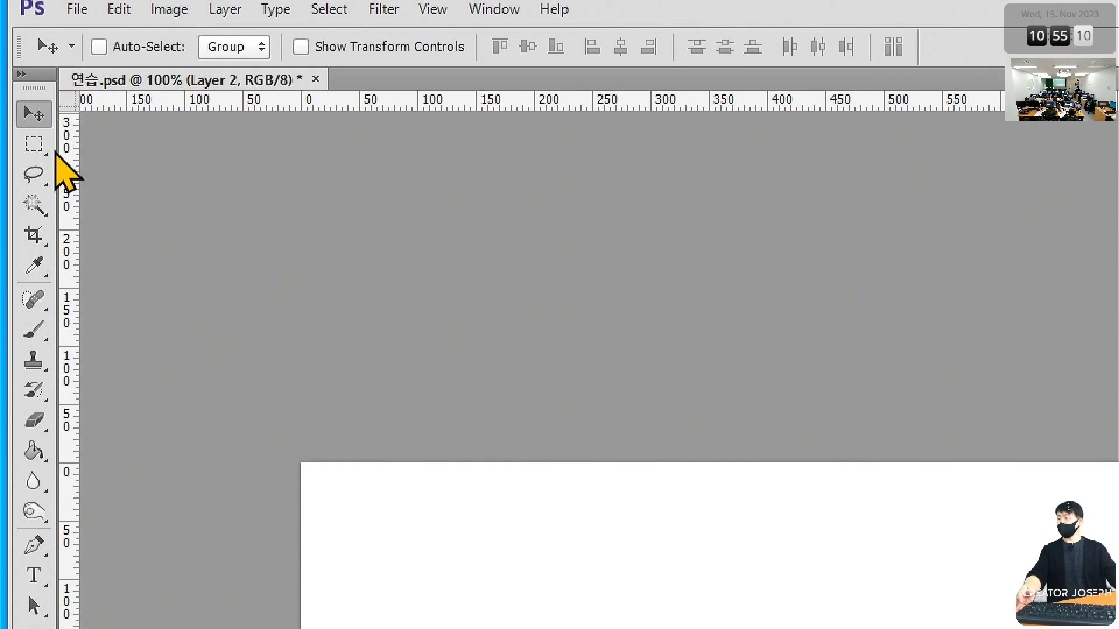
{"action": "left_click", "coordinate": [17, 84]}
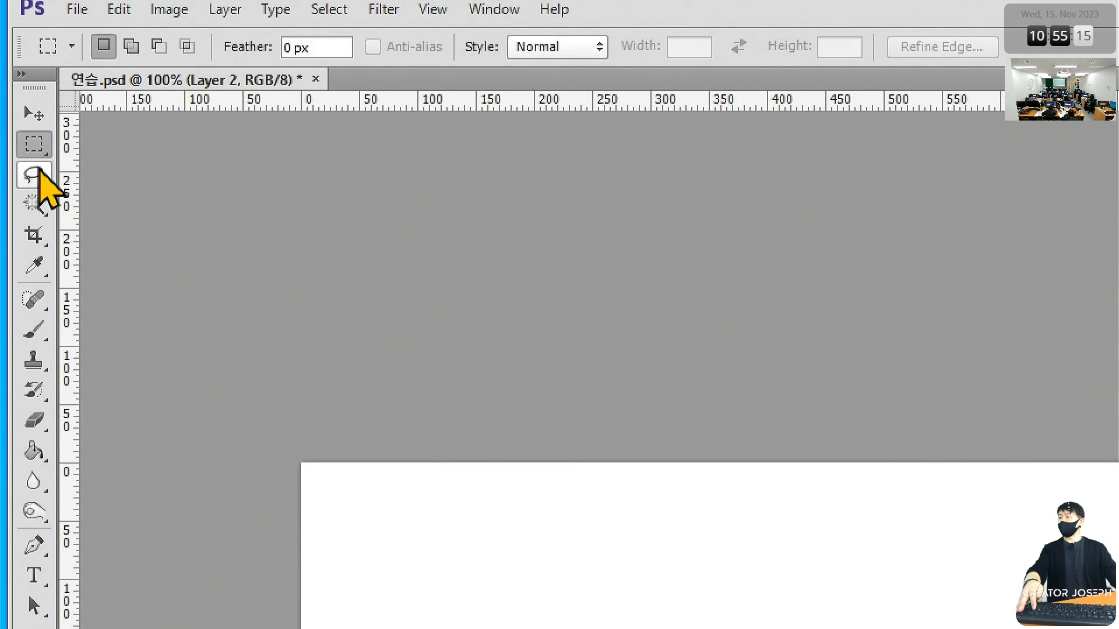
{"action": "left_click", "coordinate": [40, 150]}
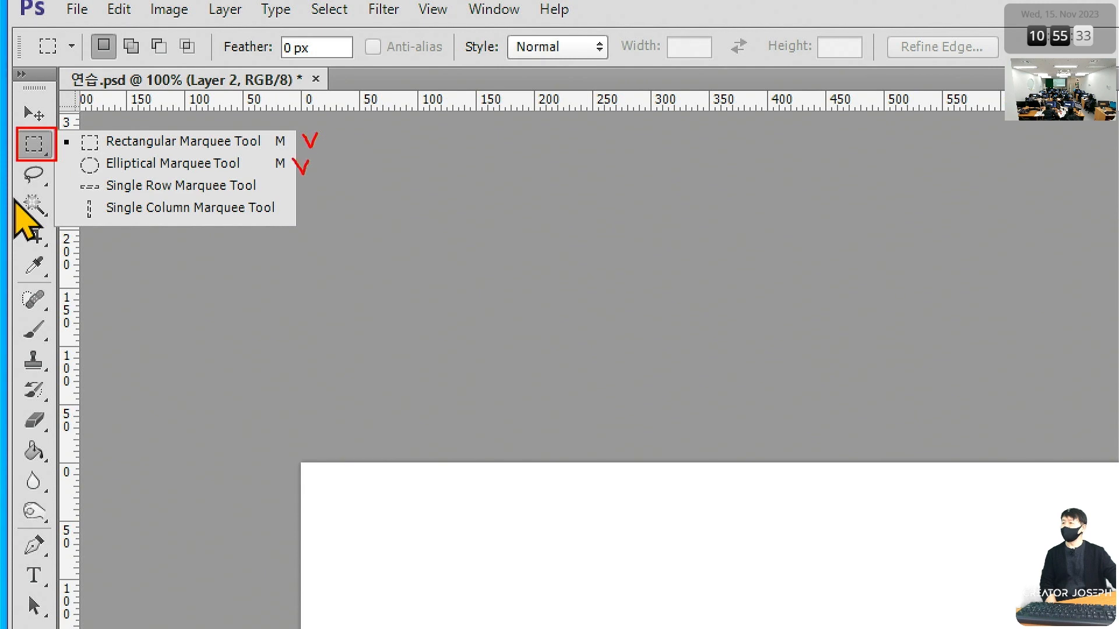
{"action": "left_click_drag", "start_coordinate": [293, 189], "coordinate": [309, 188]}
{"action": "mouse_move", "coordinate": [331, 138]}
{"action": "left_mouse_down"}
{"action": "mouse_move", "coordinate": [376, 140]}
{"action": "mouse_move", "coordinate": [366, 214]}
{"action": "left_mouse_up"}
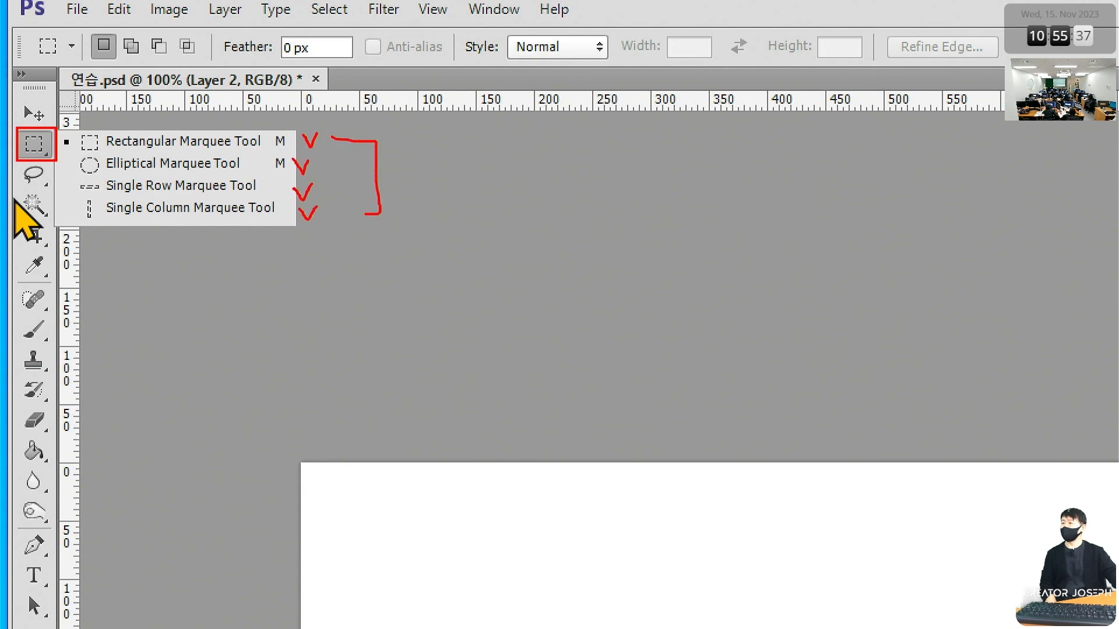
{"action": "left_click_drag", "start_coordinate": [449, 151], "coordinate": [458, 180]}
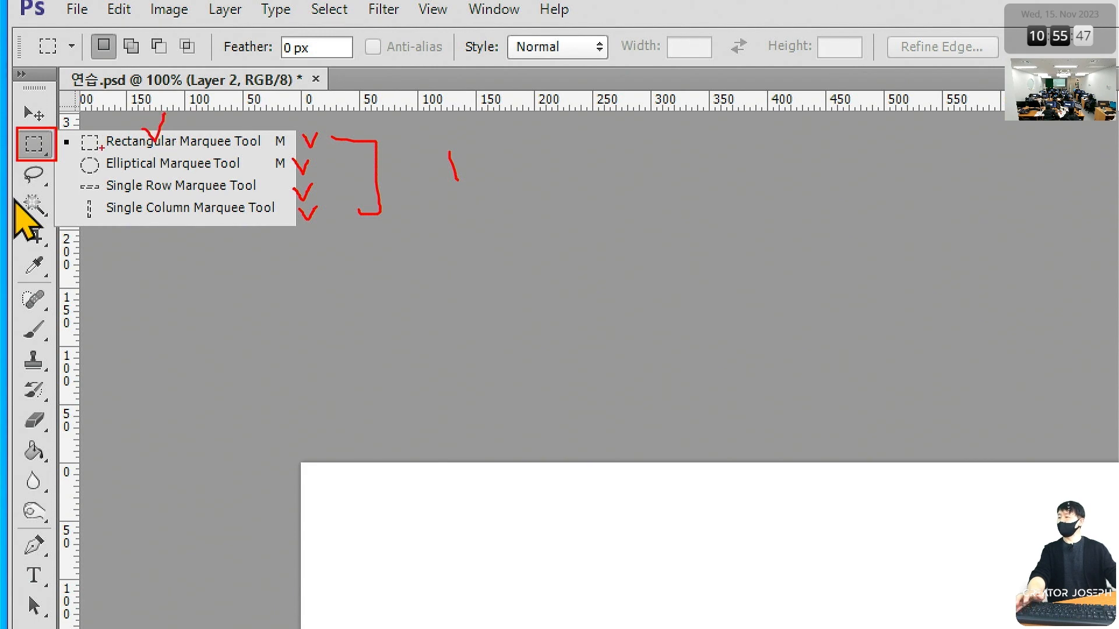
{"action": "key", "text": "Escape"}
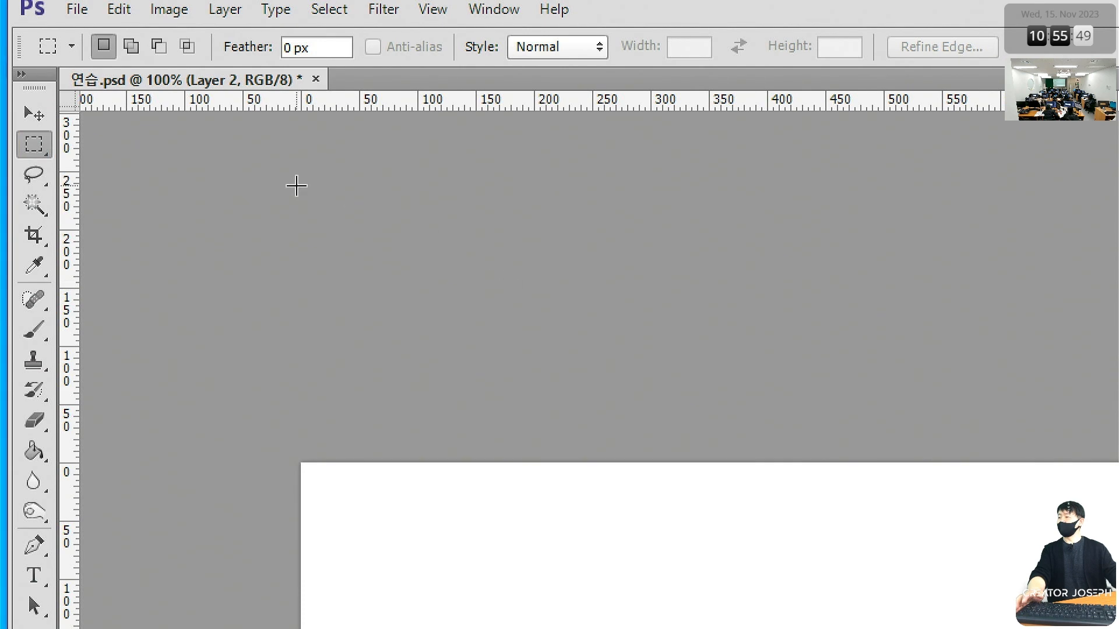
Select a rectangular area in the left part of the canvas with the Rectangular Marquee Tool and fill it with the foreground color
{"action": "right_click", "coordinate": [29, 154]}
{"action": "left_click", "coordinate": [195, 146]}
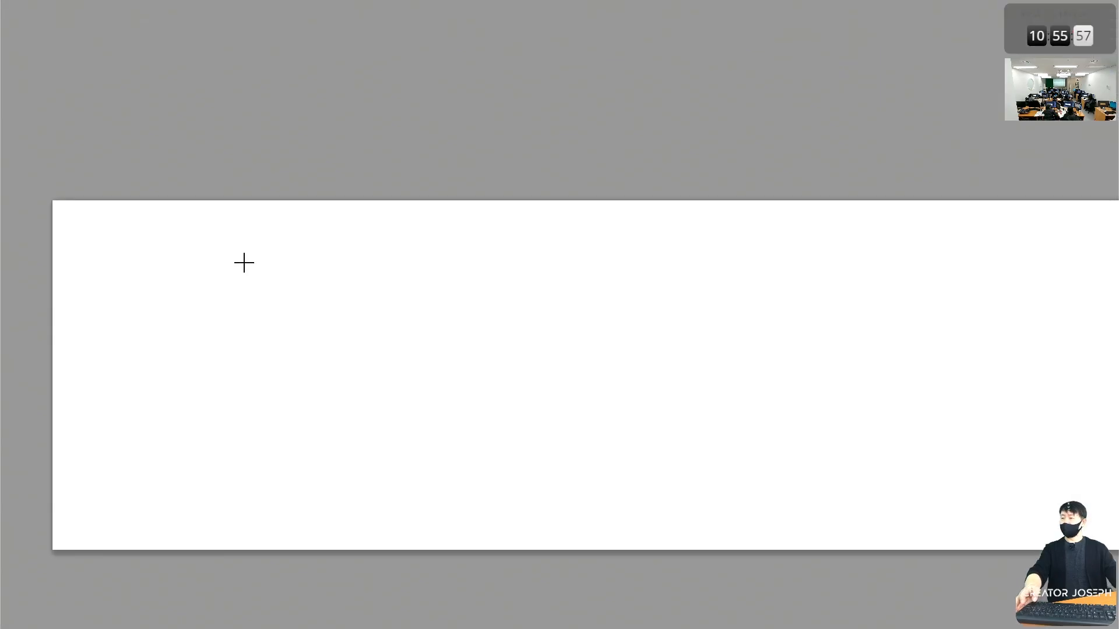
{"action": "left_click_drag", "start_coordinate": [244, 269], "coordinate": [380, 371]}
{"action": "left_click_drag", "start_coordinate": [513, 457], "coordinate": [531, 473]}
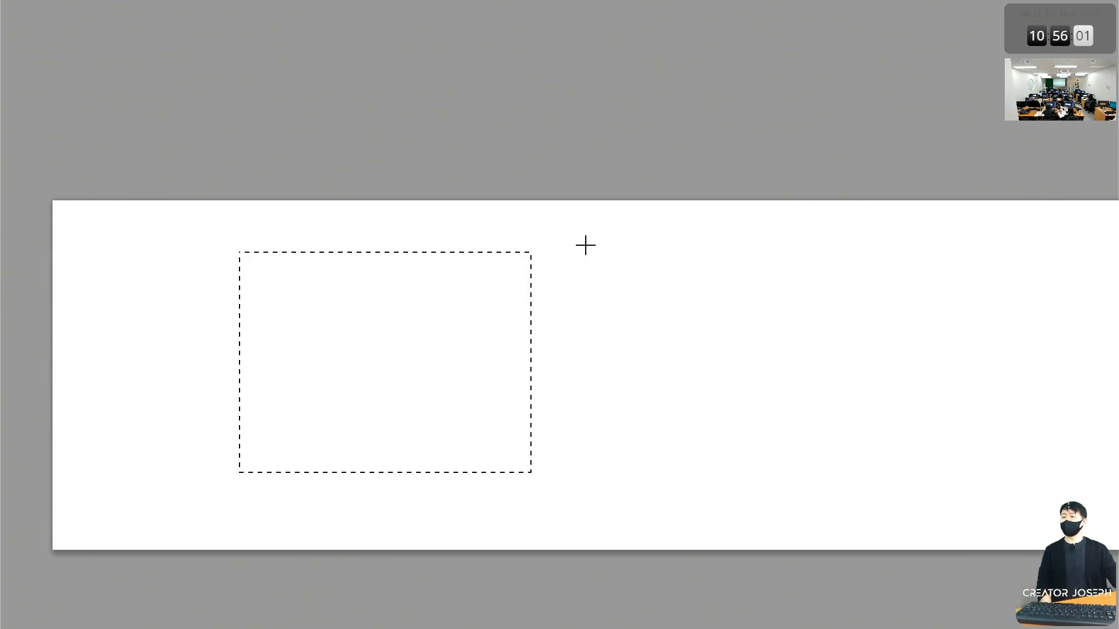
{"action": "left_click_drag", "start_coordinate": [585, 245], "coordinate": [891, 471]}
{"action": "left_click_drag", "start_coordinate": [249, 246], "coordinate": [536, 484]}
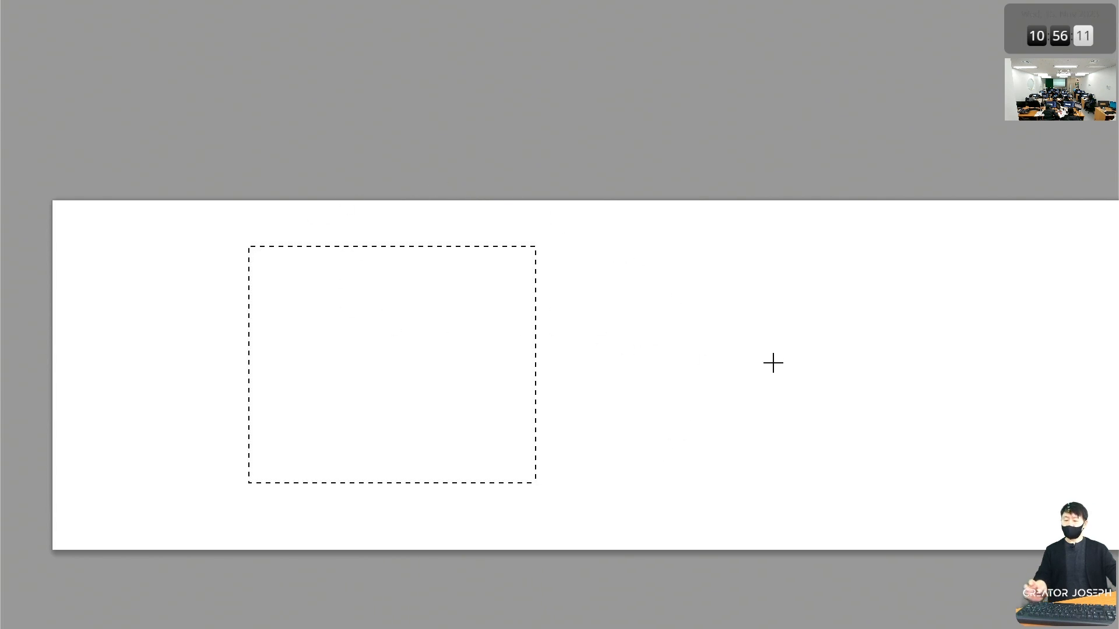
{"action": "key", "text": "alt+BackSpace"}
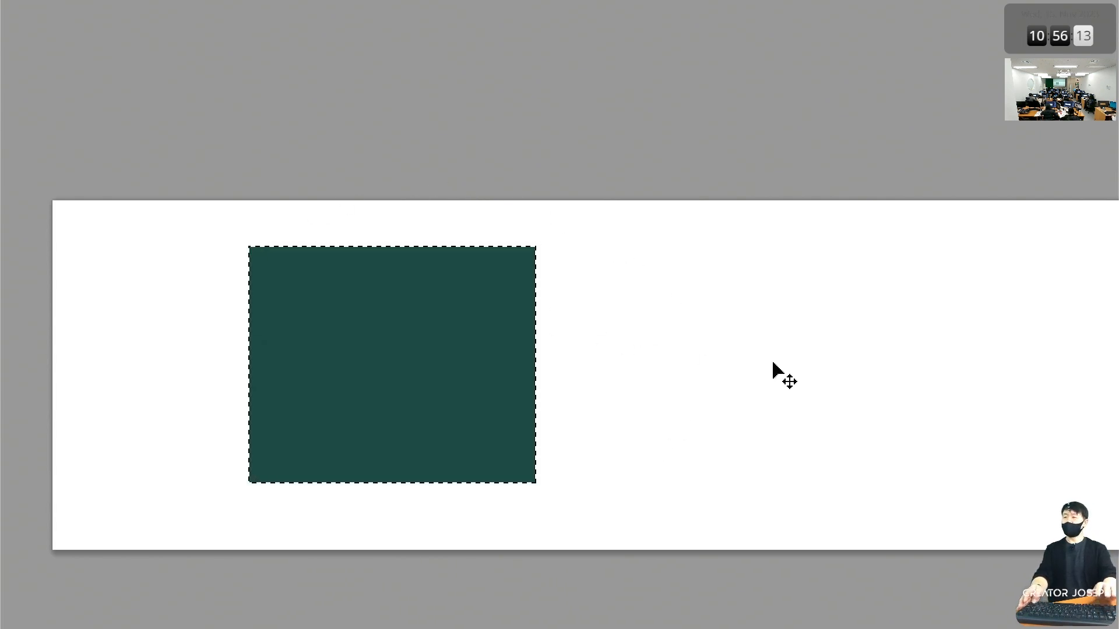
Refill the selected rectangle with the background color, and paint an ellipse beside it with the Elliptical Marquee Tool, alternating fills and ending with the foreground color
{"action": "key", "text": "ctrl+BackSpace"}
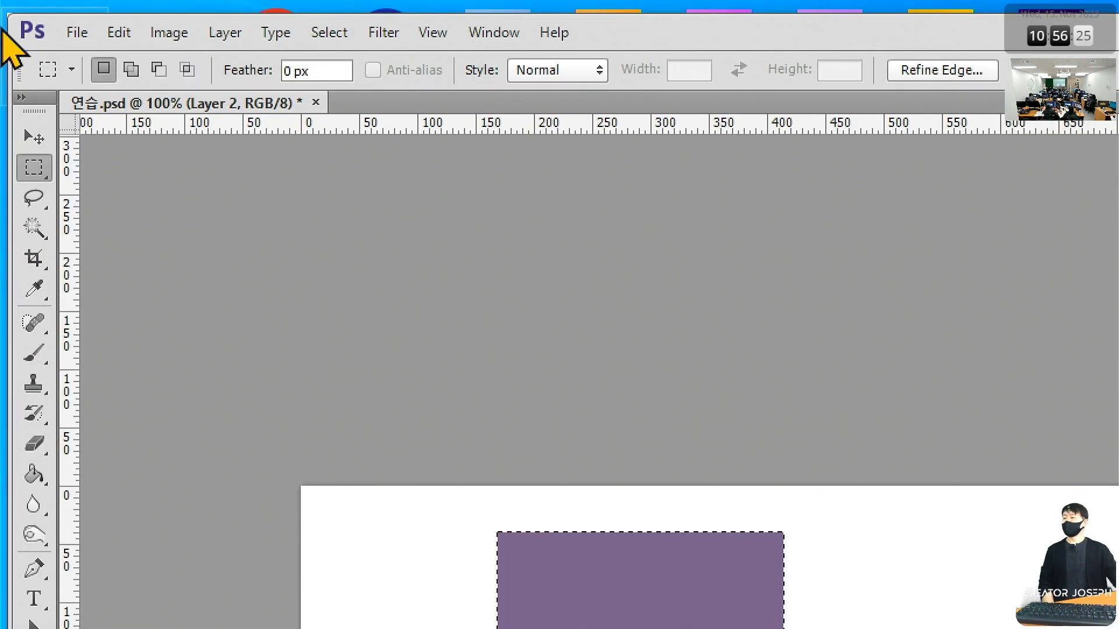
{"action": "right_click", "coordinate": [34, 168]}
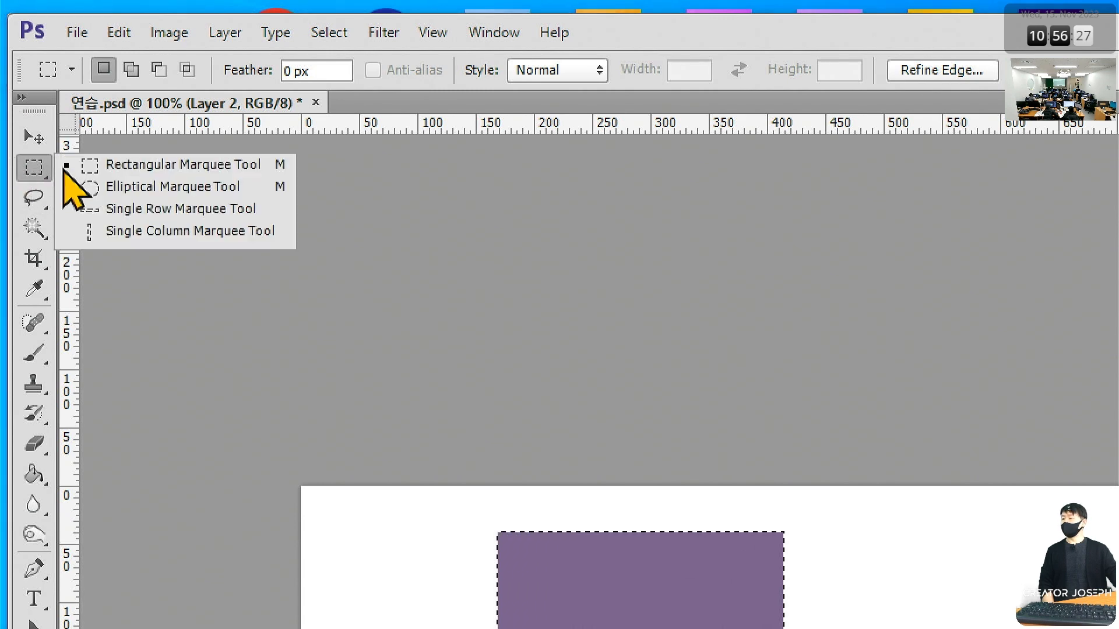
{"action": "left_click", "coordinate": [153, 188]}
{"action": "left_click_drag", "start_coordinate": [901, 570], "coordinate": [1053, 628]}
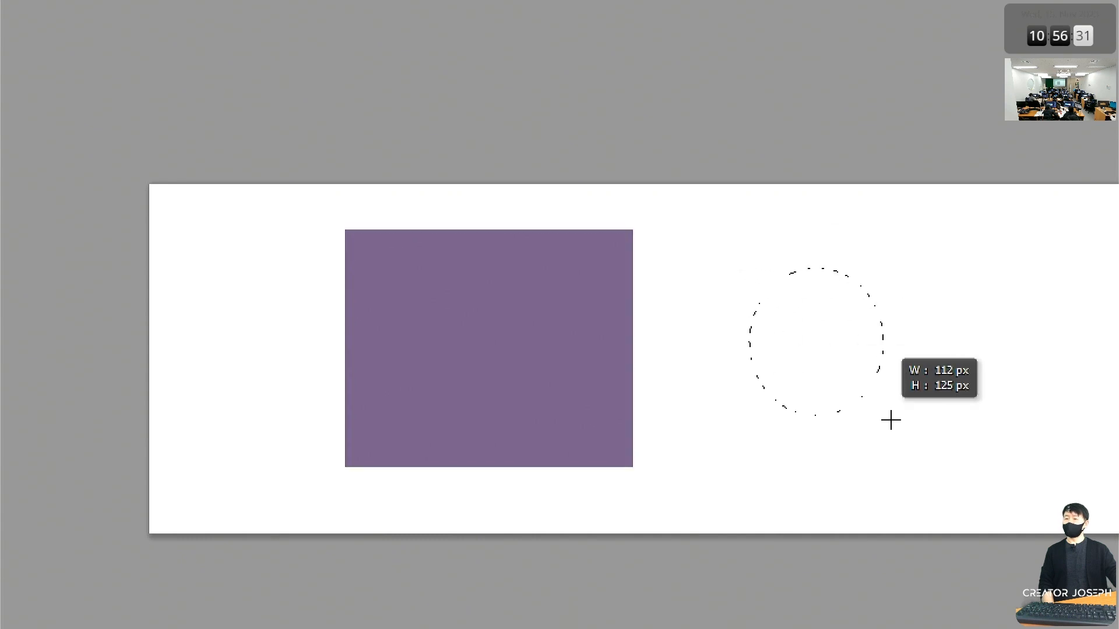
{"action": "left_click_drag", "start_coordinate": [901, 427], "coordinate": [917, 420]}
{"action": "key", "text": "alt+BackSpace"}
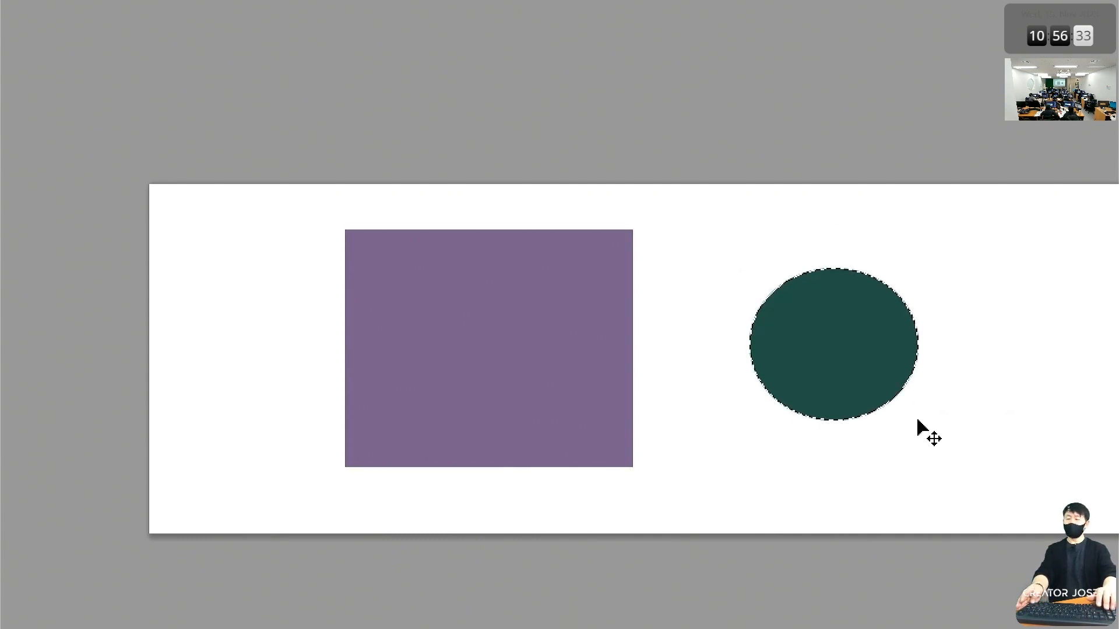
{"action": "key", "text": "ctrl+BackSpace"}
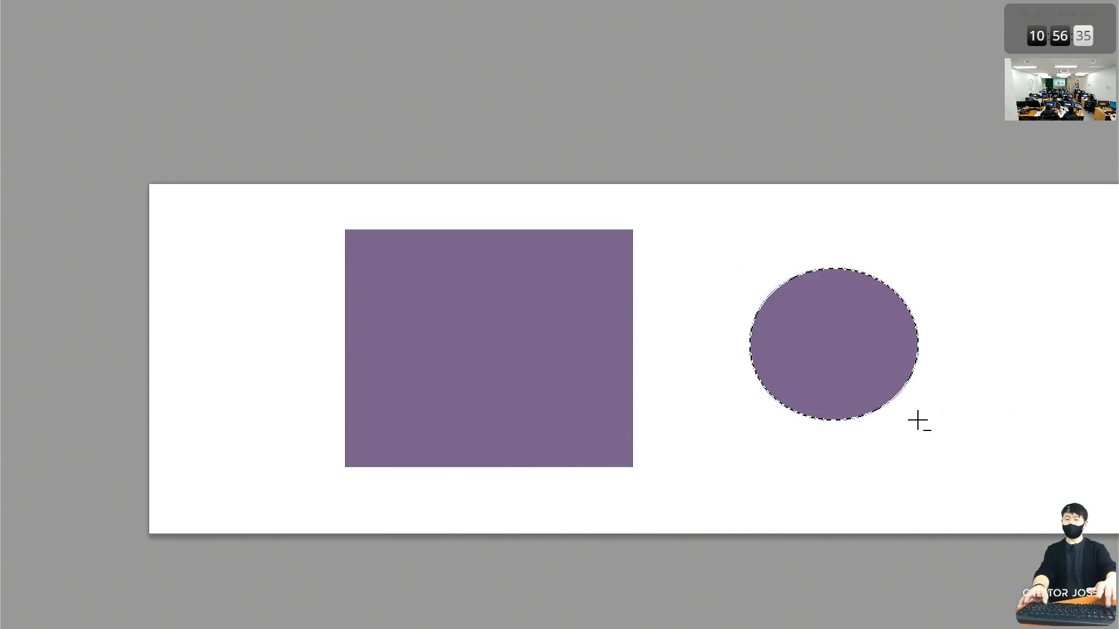
{"action": "key", "text": "alt+BackSpace"}
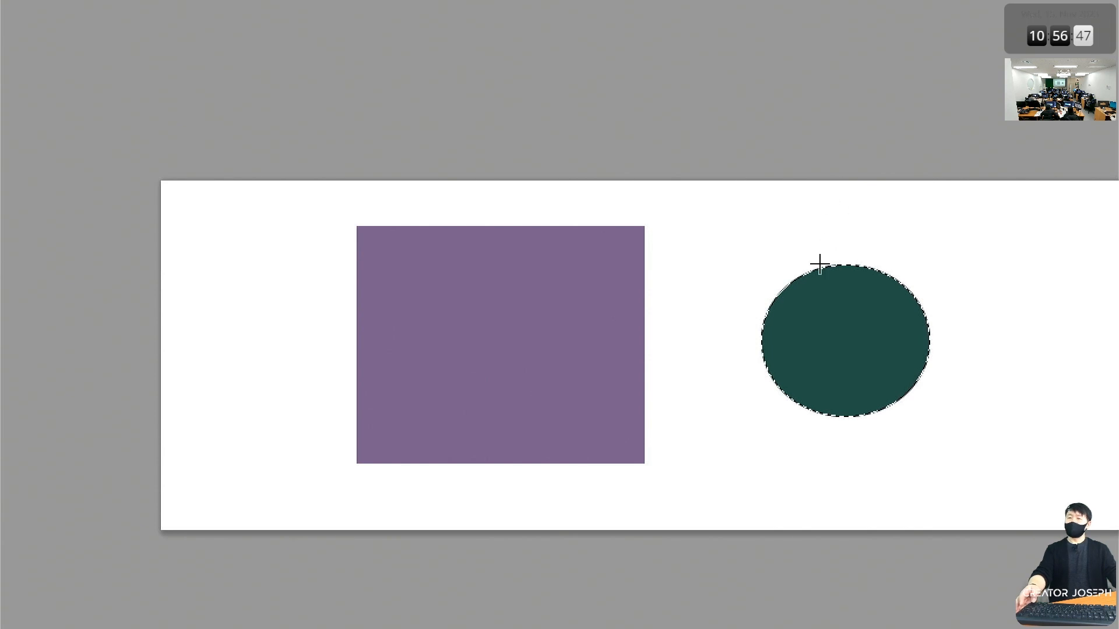
Draw several trial elliptical selections over and around the dark green circle
{"action": "left_click_drag", "start_coordinate": [812, 252], "coordinate": [838, 280]}
{"action": "left_click_drag", "start_coordinate": [706, 225], "coordinate": [794, 297]}
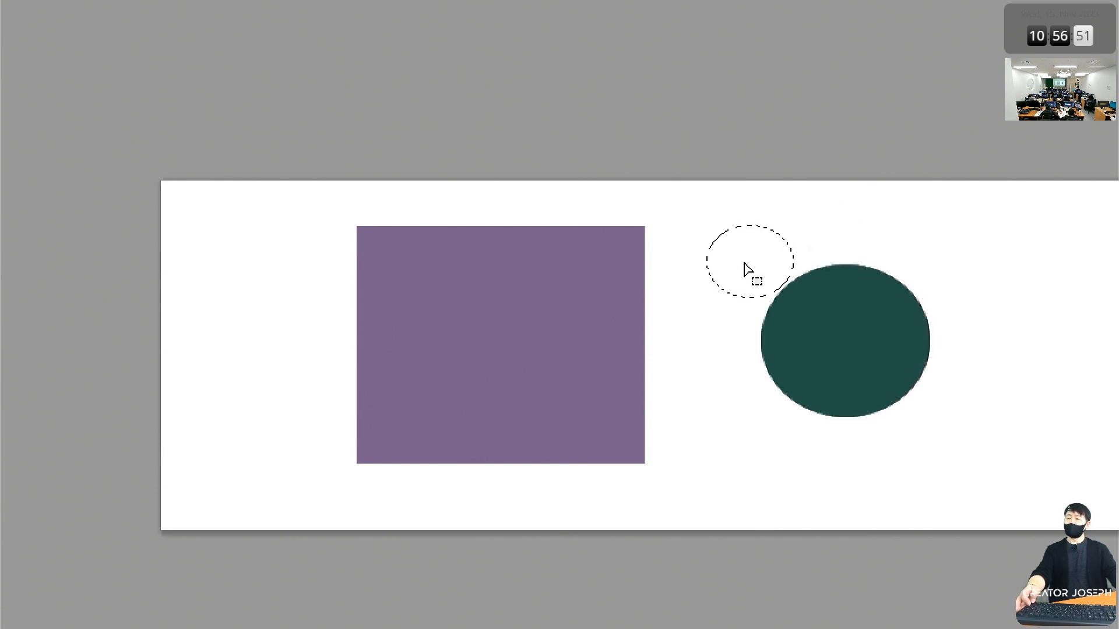
{"action": "left_click_drag", "start_coordinate": [698, 339], "coordinate": [865, 473]}
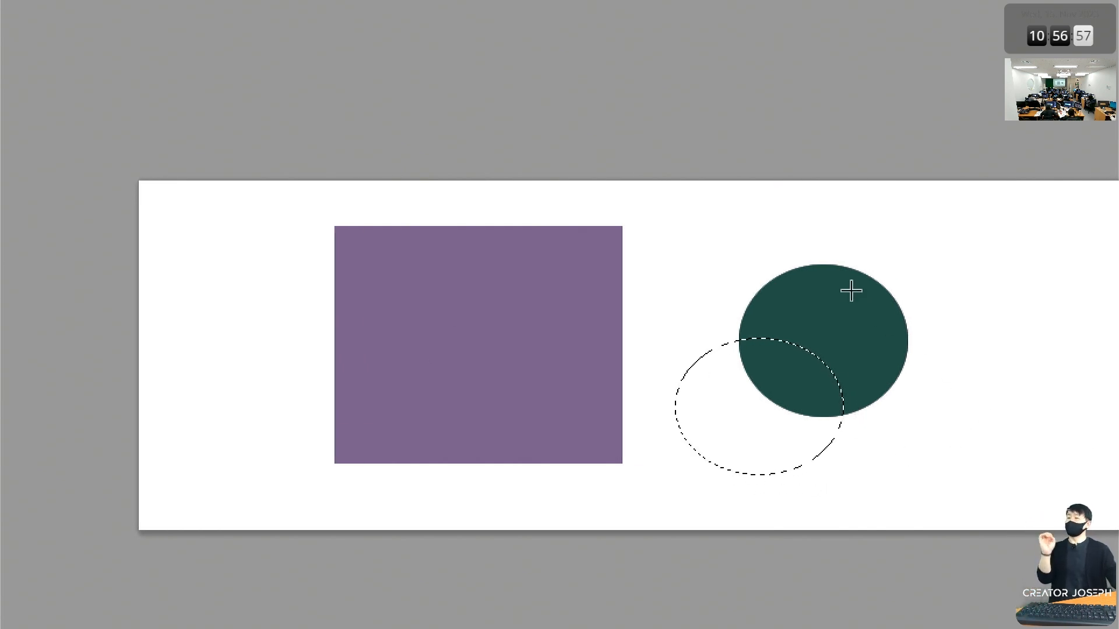
{"action": "left_click_drag", "start_coordinate": [729, 250], "coordinate": [917, 425]}
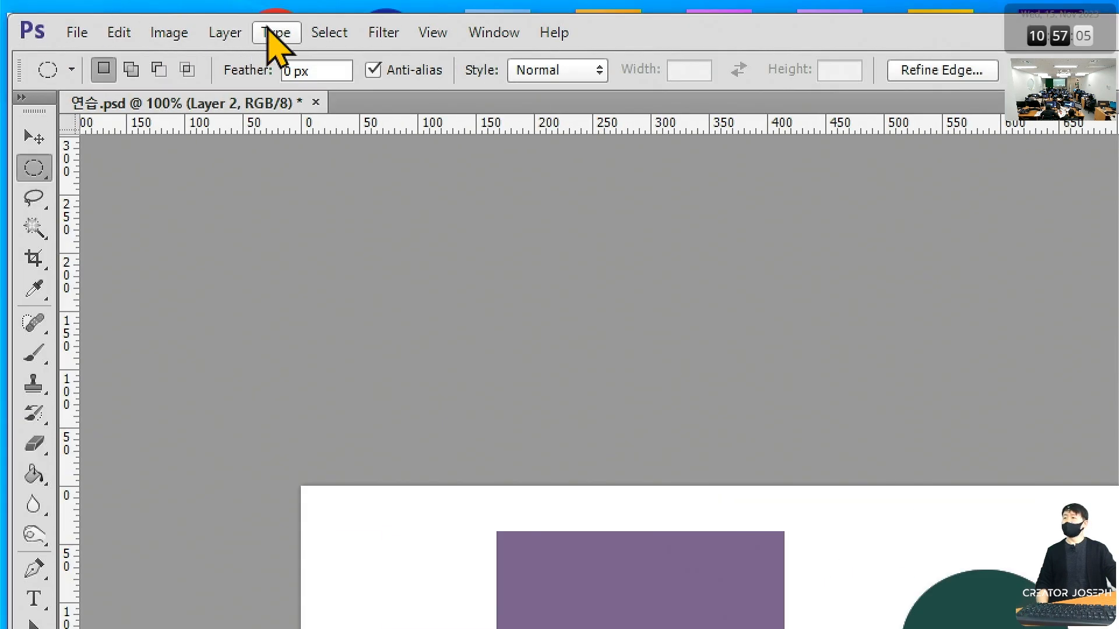
Look up the Deselect command and clear the current elliptical selection
{"action": "left_click", "coordinate": [327, 31]}
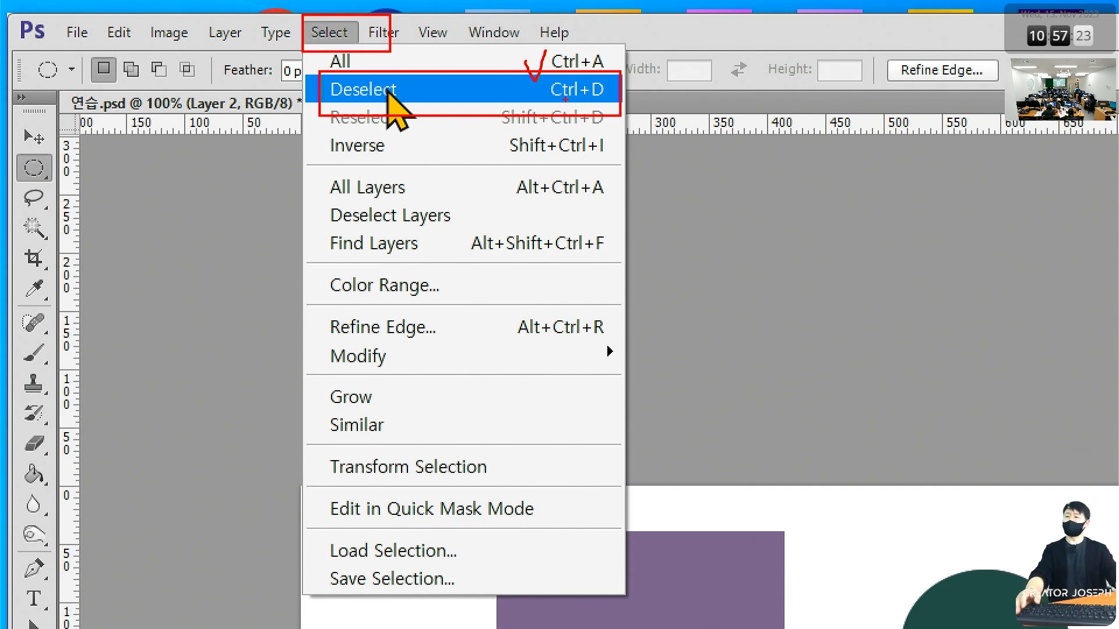
{"action": "key", "text": "Escape"}
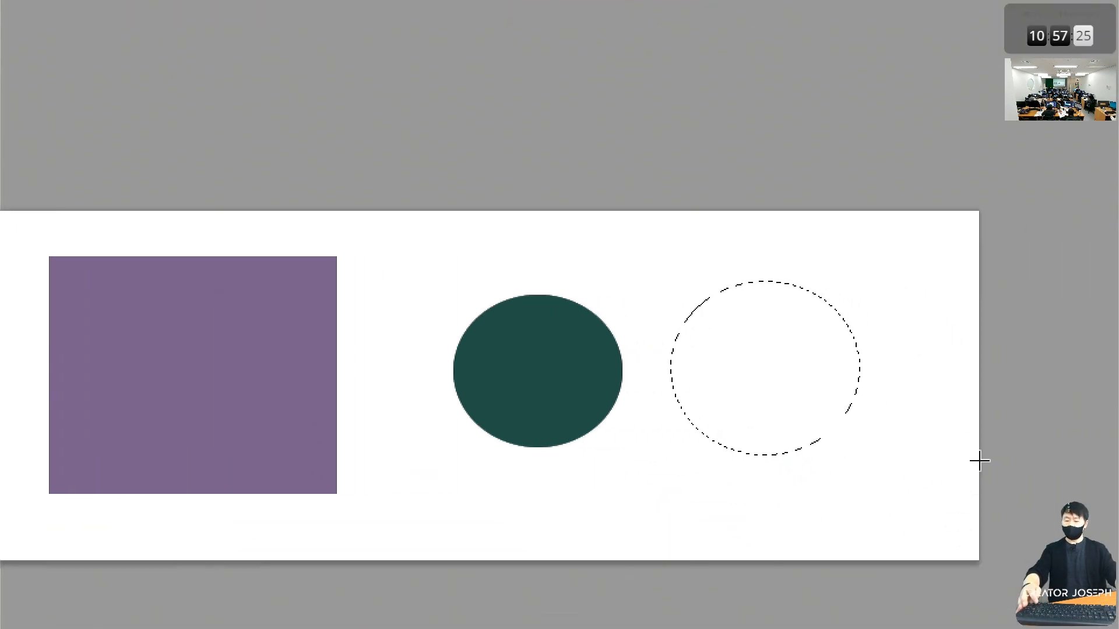
{"action": "key", "text": "ctrl+d"}
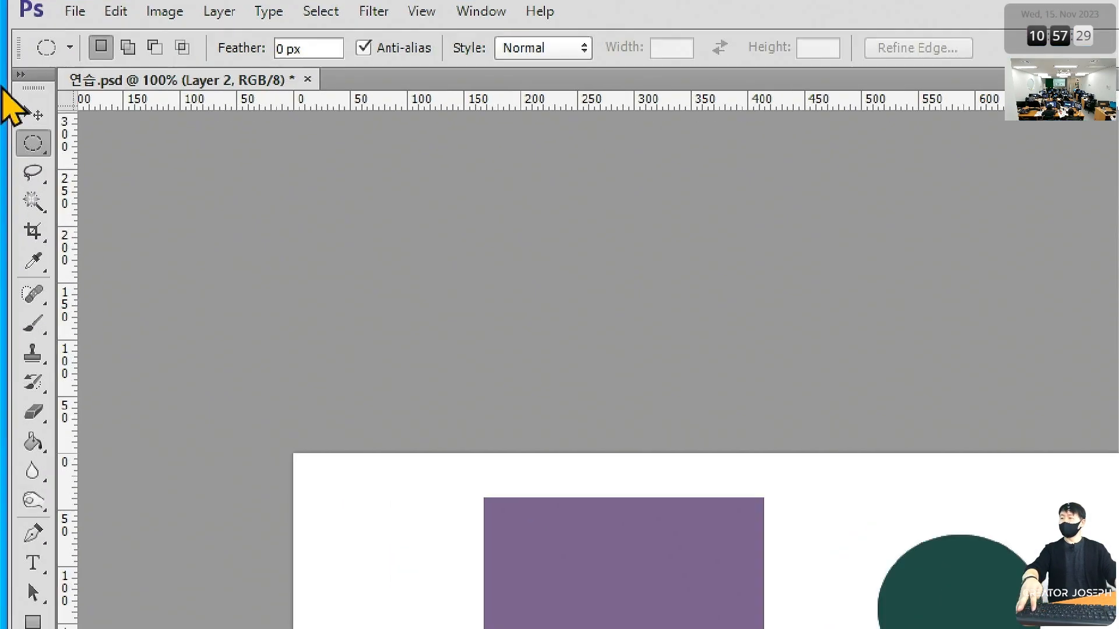
{"action": "right_click", "coordinate": [36, 136]}
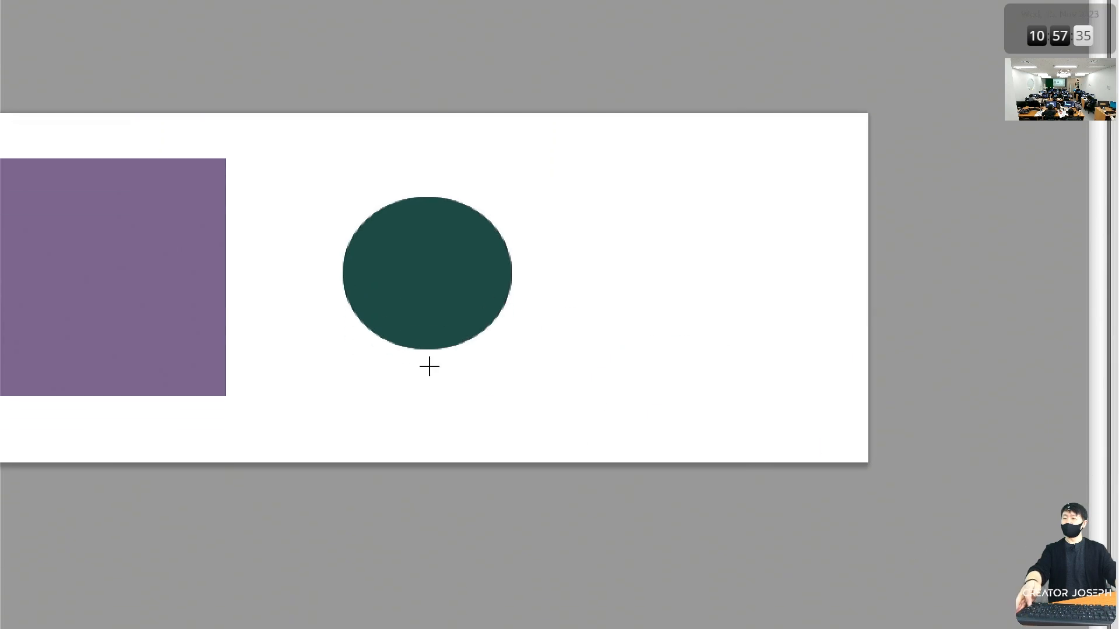
{"action": "key", "text": "v"}
{"action": "left_click_drag", "start_coordinate": [165, 152], "coordinate": [211, 120]}
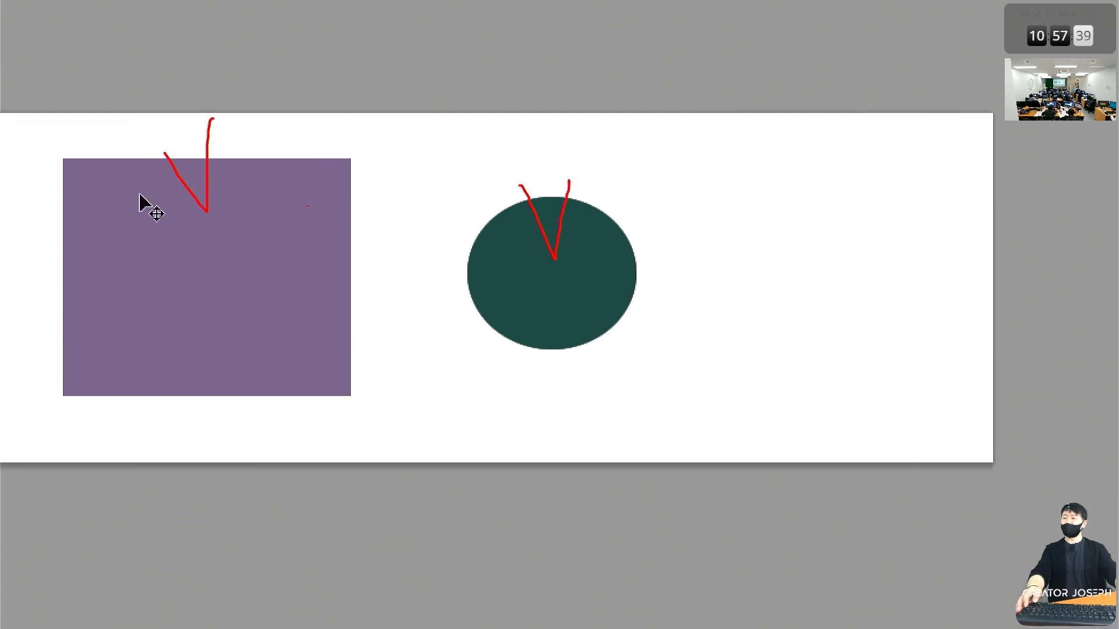
{"action": "left_click_drag", "start_coordinate": [177, 265], "coordinate": [289, 300]}
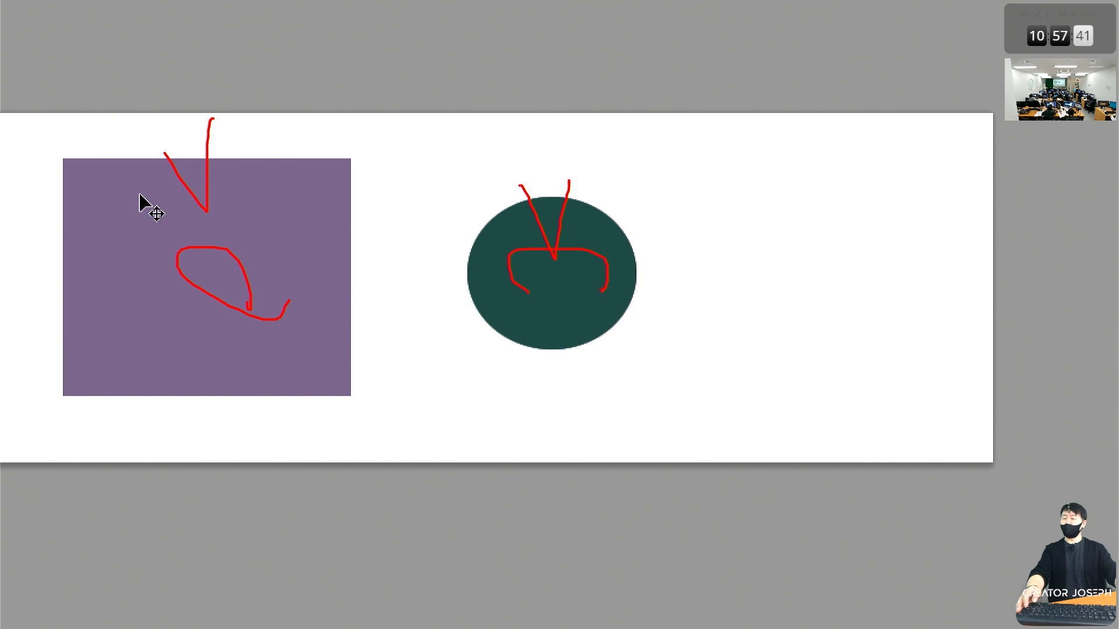
{"action": "key", "text": "Escape"}
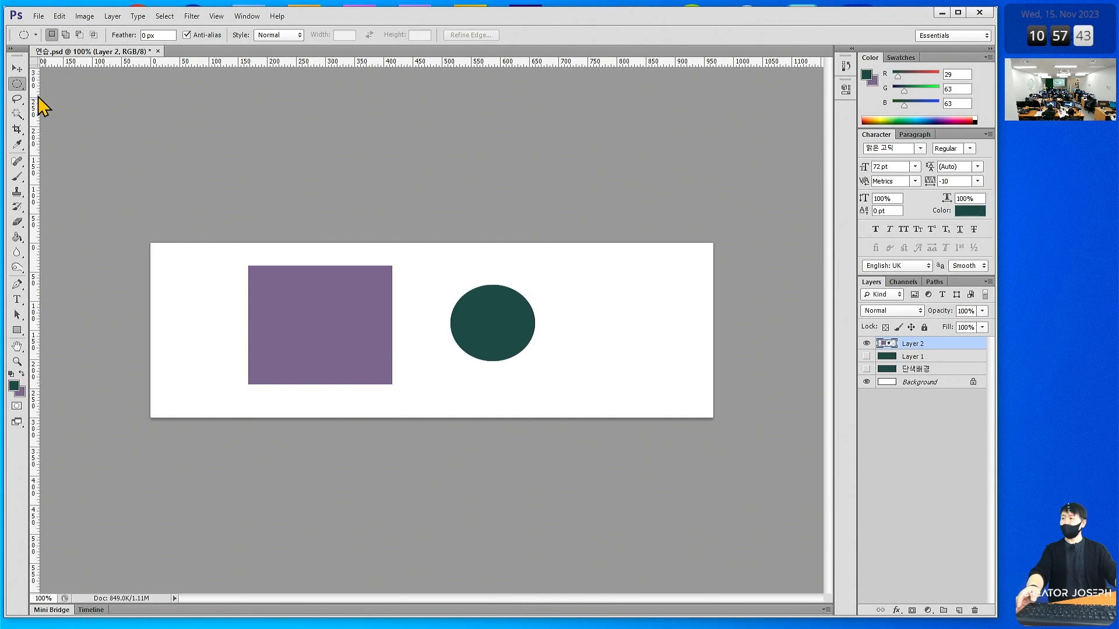
Move the shapes on Layer 2 together slightly right and down with the Move Tool, and duplicate the layer
{"action": "left_click", "coordinate": [17, 69]}
{"action": "mouse_move", "coordinate": [544, 439]}
{"action": "left_mouse_down"}
{"action": "mouse_move", "coordinate": [520, 447]}
{"action": "mouse_move", "coordinate": [610, 449]}
{"action": "mouse_move", "coordinate": [558, 431]}
{"action": "left_mouse_up"}
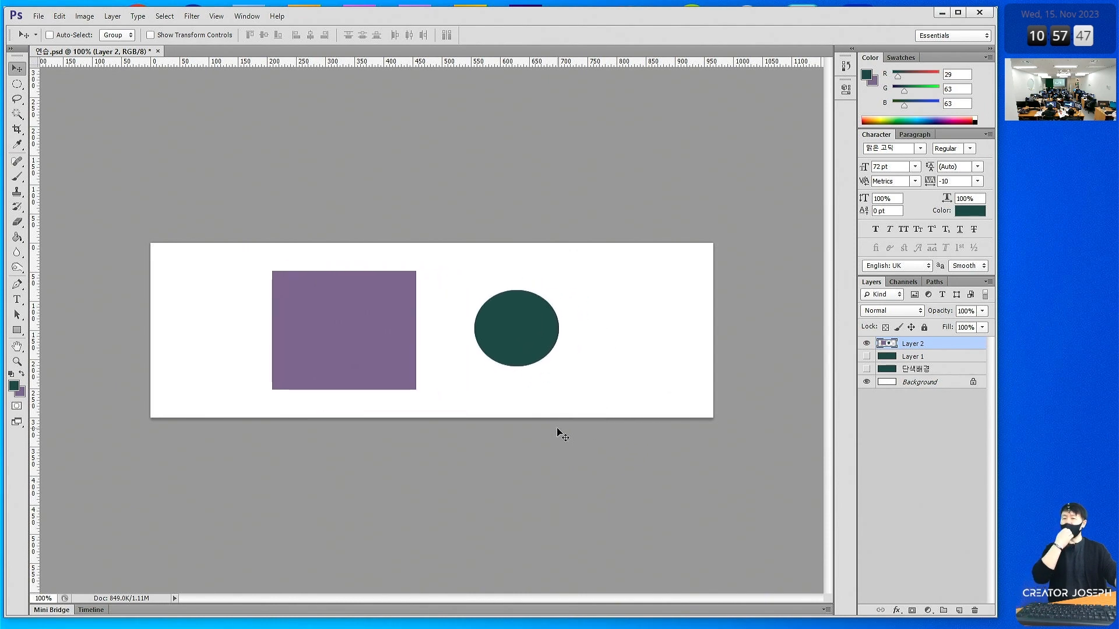
{"action": "key", "text": "ctrl+j"}
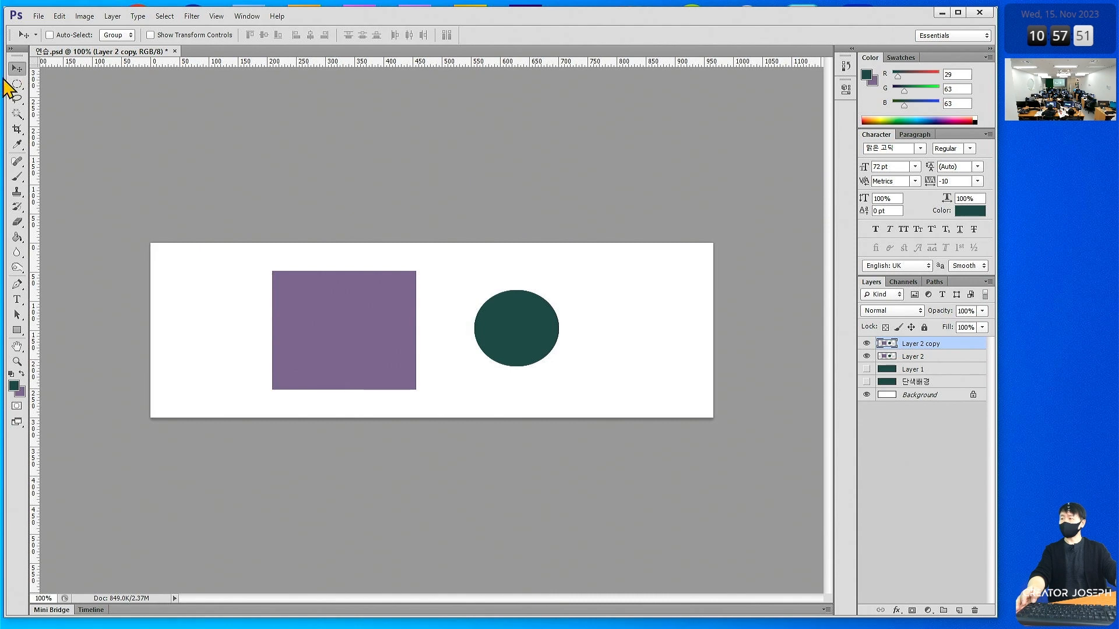
Use rectangular selections to erase the purple rectangle from Layer 2 copy and the green circle from Layer 2, leaving one shape per layer
{"action": "left_click_drag", "start_coordinate": [17, 84], "coordinate": [65, 82]}
{"action": "left_click_drag", "start_coordinate": [215, 222], "coordinate": [453, 460]}
{"action": "left_click", "coordinate": [931, 355]}
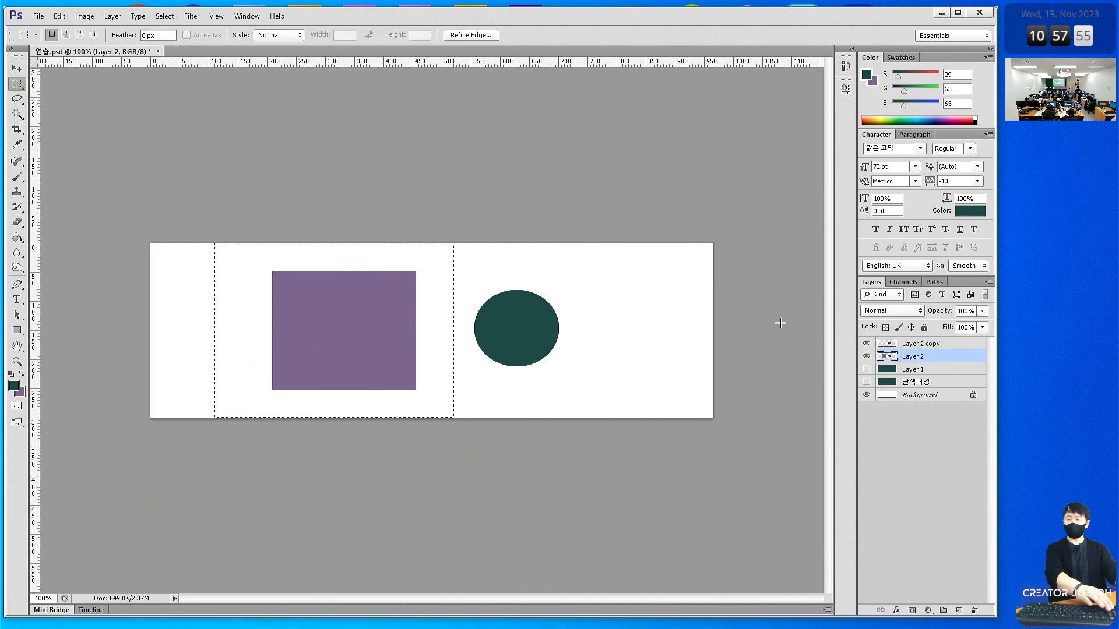
{"action": "left_click_drag", "start_coordinate": [456, 252], "coordinate": [596, 417]}
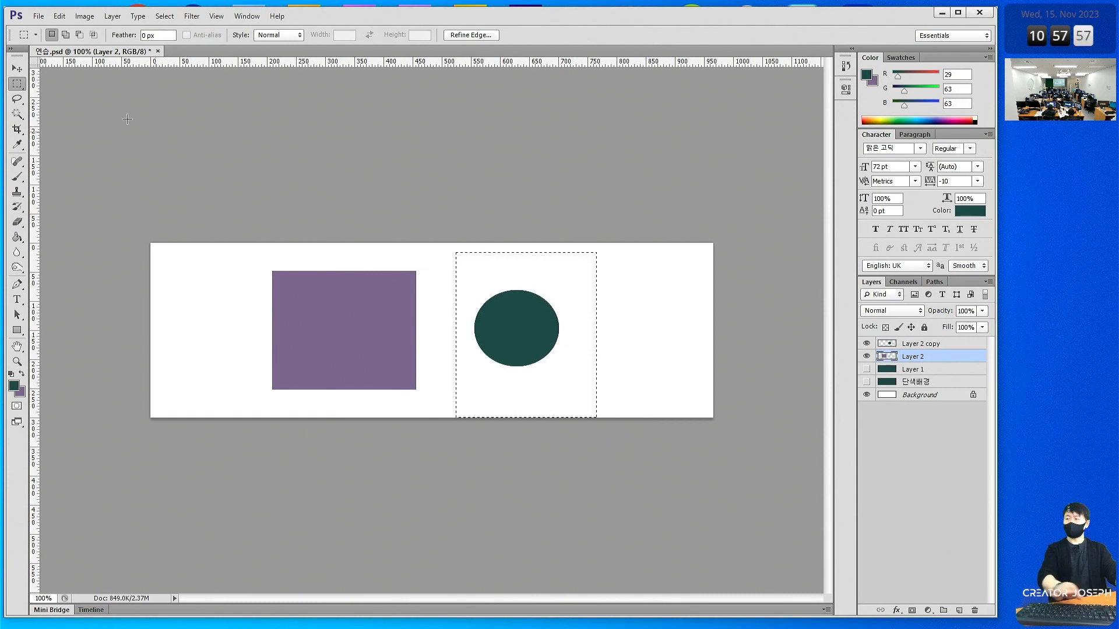
{"action": "key", "text": "ctrl+d"}
{"action": "left_click_drag", "start_coordinate": [571, 339], "coordinate": [642, 367]}
Select Layer 2 copy and move the green circle to the left side of the purple rectangle with the Move Tool
{"action": "left_click", "coordinate": [17, 68]}
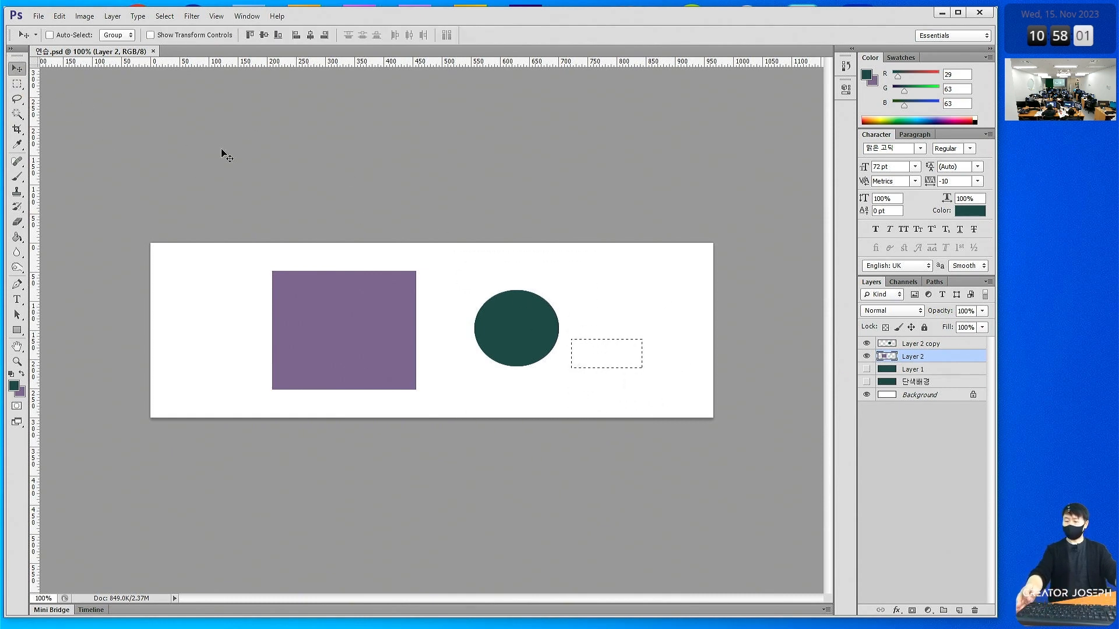
{"action": "left_click", "coordinate": [907, 346]}
{"action": "left_click_drag", "start_coordinate": [588, 338], "coordinate": [619, 337]}
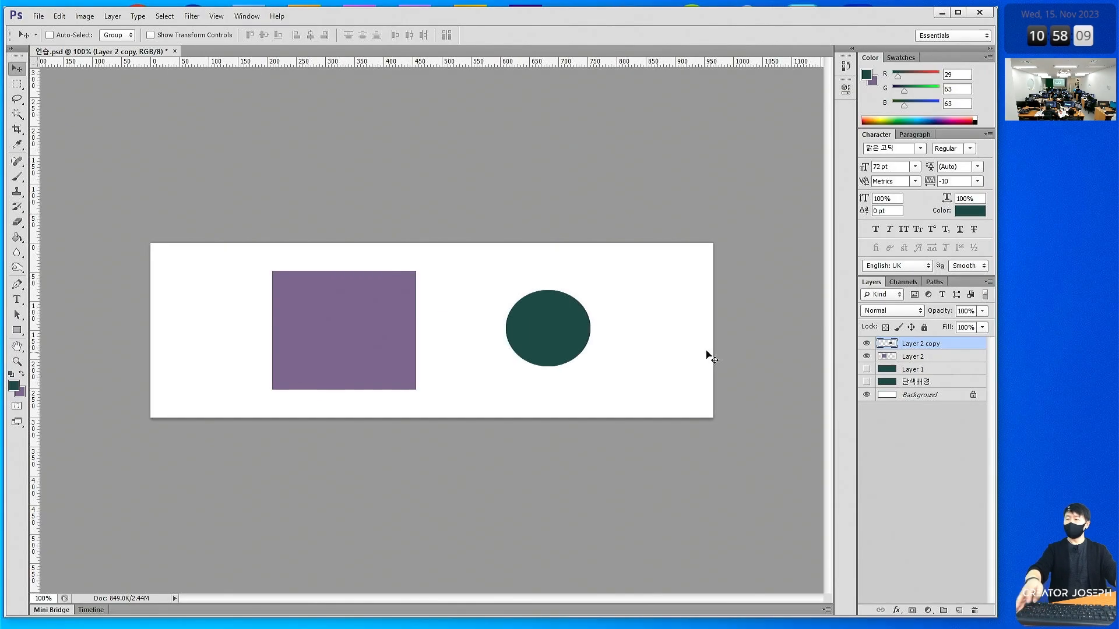
{"action": "left_click_drag", "start_coordinate": [224, 275], "coordinate": [0, 241]}
{"action": "left_click_drag", "start_coordinate": [463, 315], "coordinate": [263, 298]}
Move the purple rectangle on Layer 2 left and slightly down, and shift the circle on Layer 2 copy to overlap the rectangle's upper-left corner
{"action": "left_click", "coordinate": [934, 357]}
{"action": "left_click_drag", "start_coordinate": [340, 315], "coordinate": [303, 323]}
{"action": "key", "text": "alt+bracketright"}
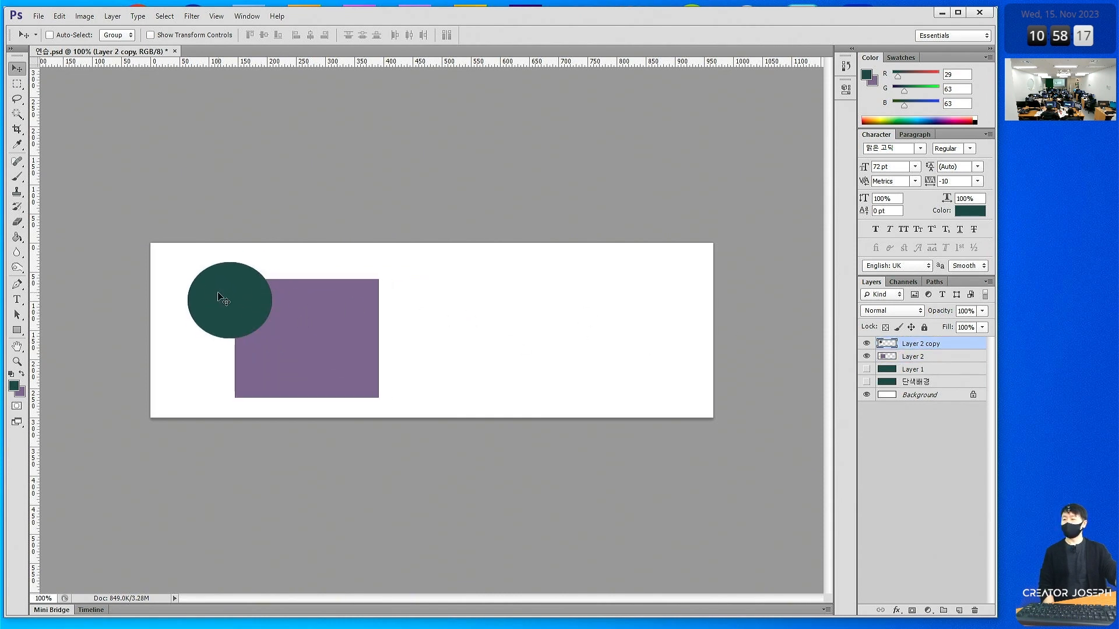
{"action": "left_click_drag", "start_coordinate": [220, 297], "coordinate": [232, 283]}
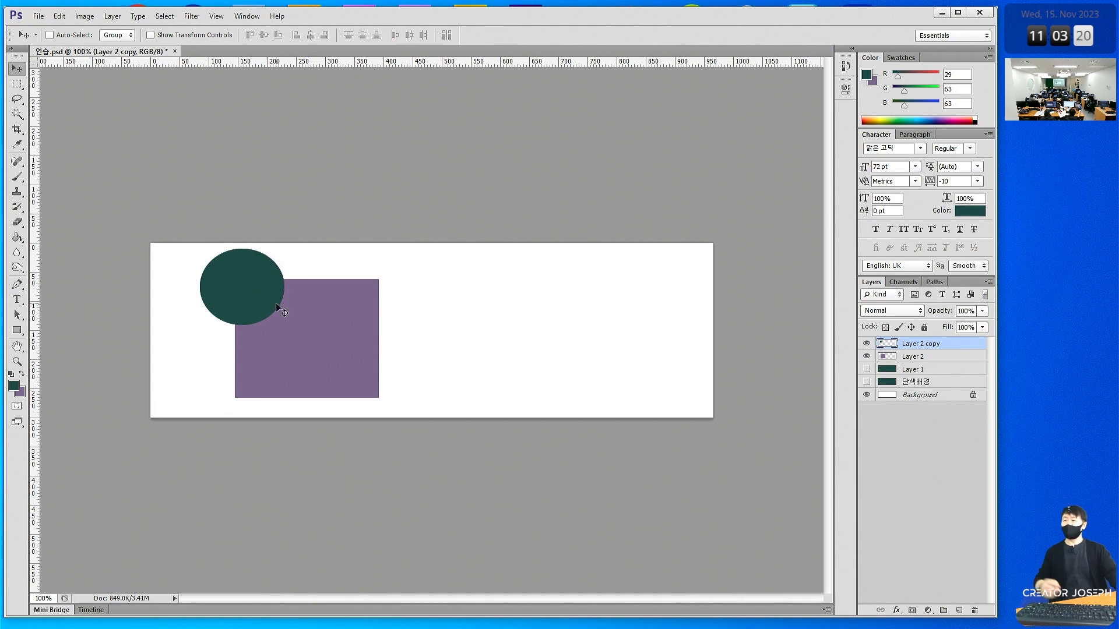
Select all layers from Layer 2 copy down to 단색배경 and delete them, leaving only the Background
{"action": "left_click", "coordinate": [921, 356]}
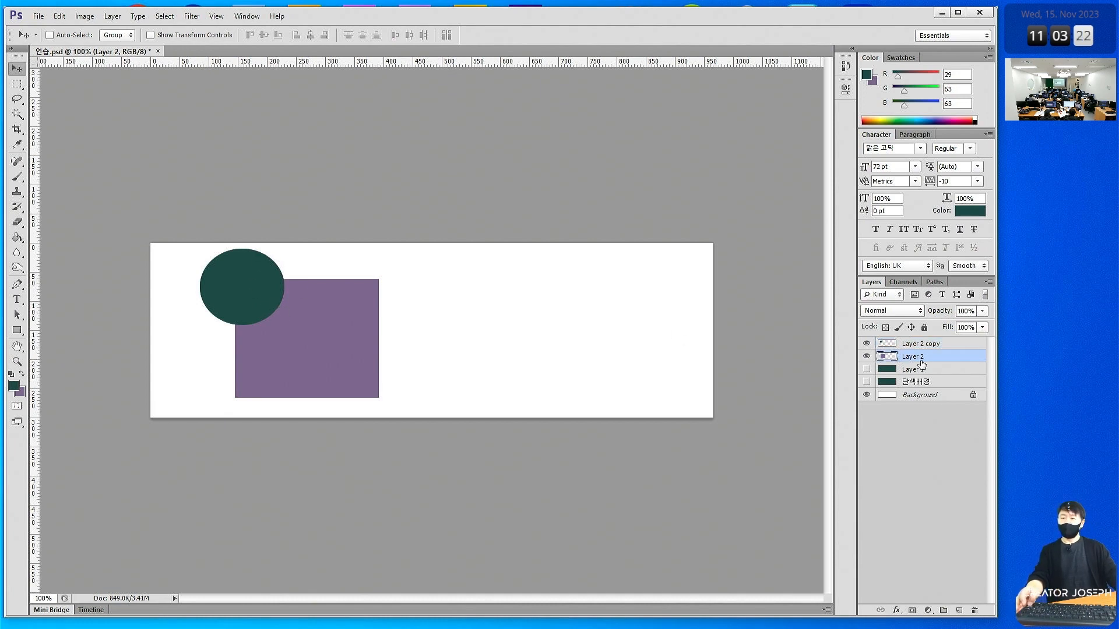
{"action": "left_click", "coordinate": [919, 345]}
{"action": "left_click", "coordinate": [917, 384], "text": "shift"}
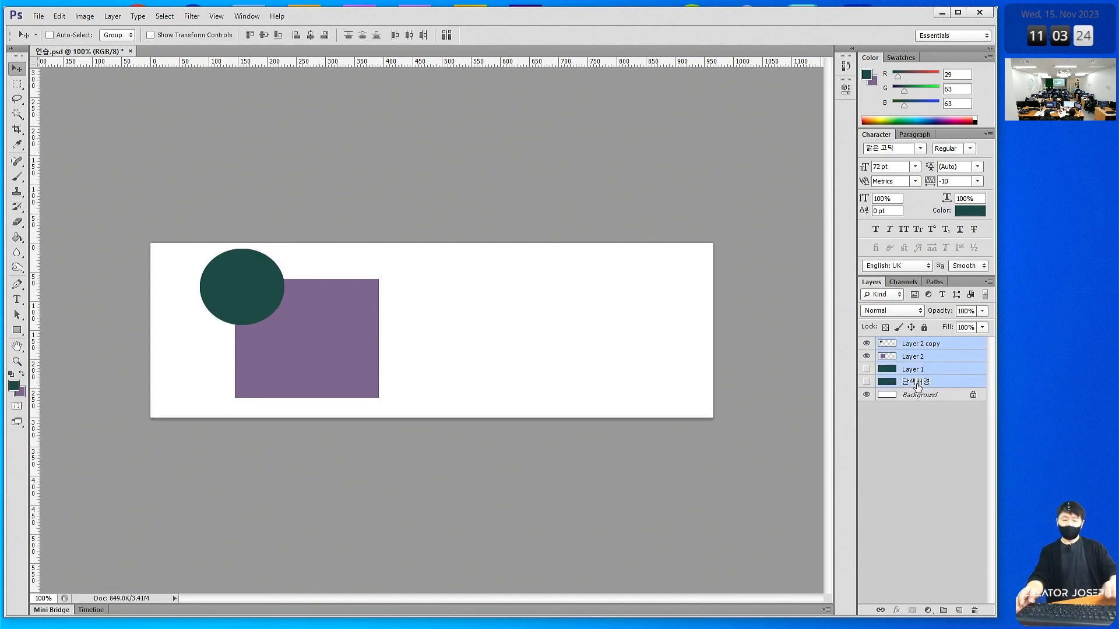
{"action": "key", "text": "Delete"}
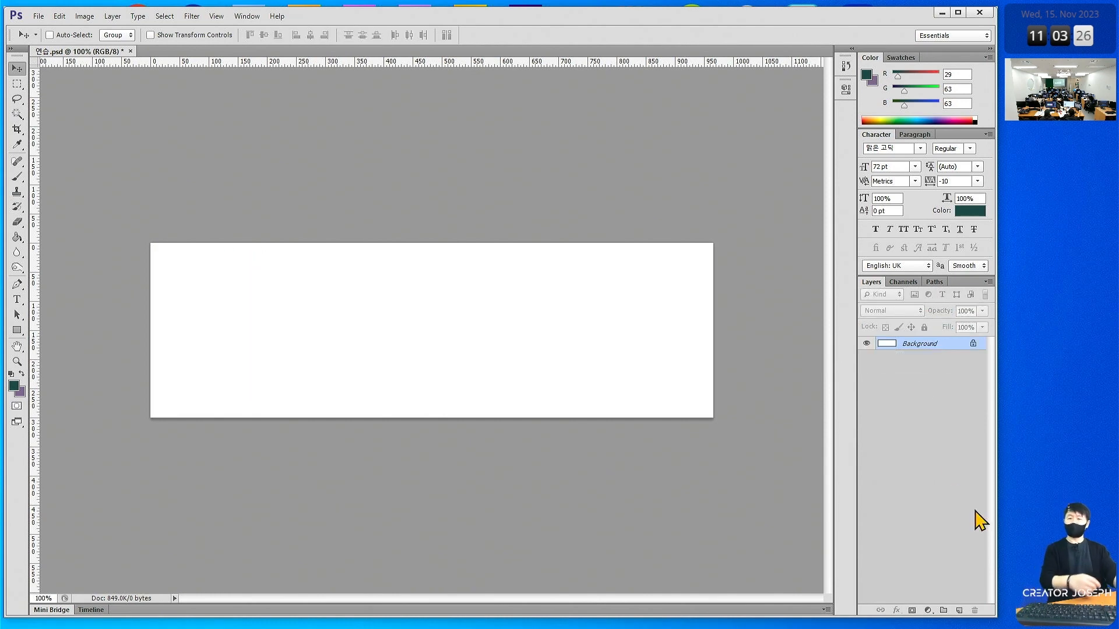
Add a new empty layer and set the foreground color to a lighter teal, RGB 84, 162, 161
{"action": "left_click", "coordinate": [959, 609]}
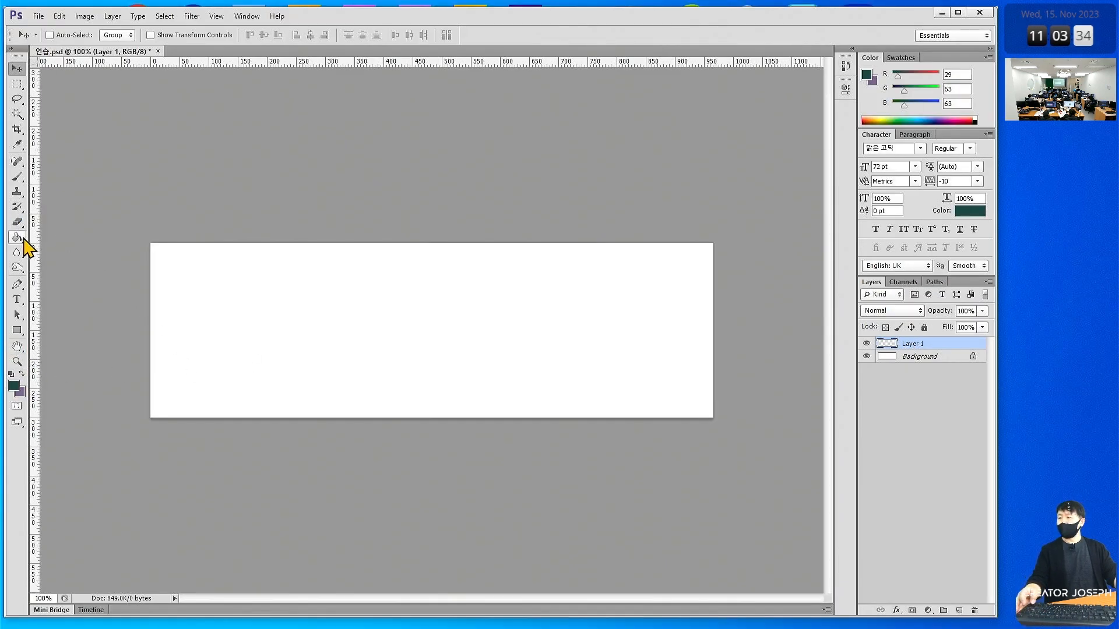
{"action": "left_click", "coordinate": [14, 387]}
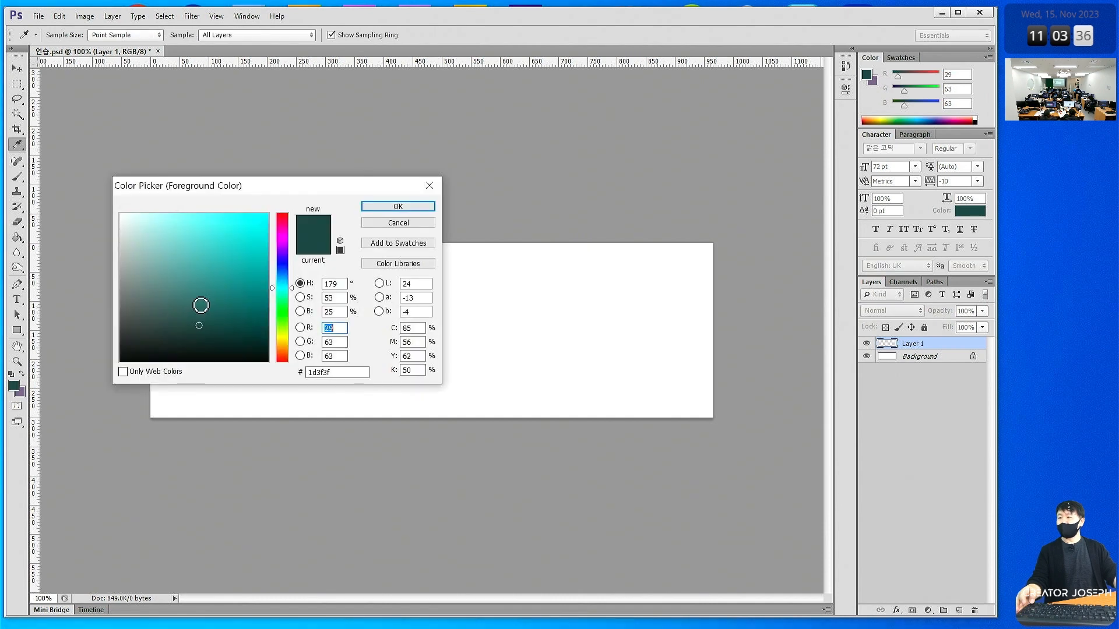
{"action": "left_click", "coordinate": [192, 268]}
{"action": "left_click", "coordinate": [398, 206]}
Fill the whole of Layer 1 with the teal foreground color using the Paint Bucket Tool, undoing and restoring the fill once
{"action": "left_click", "coordinate": [18, 237]}
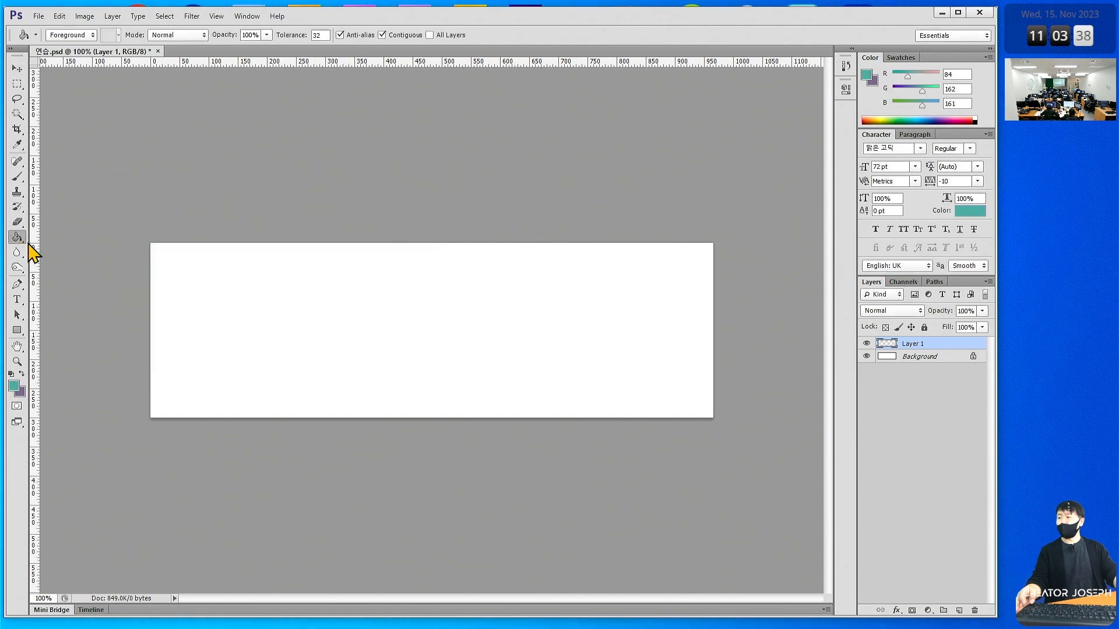
{"action": "mouse_move", "coordinate": [413, 284]}
{"action": "left_mouse_down"}
{"action": "mouse_move", "coordinate": [461, 342]}
{"action": "mouse_move", "coordinate": [494, 214]}
{"action": "left_mouse_up"}
{"action": "left_click", "coordinate": [424, 325]}
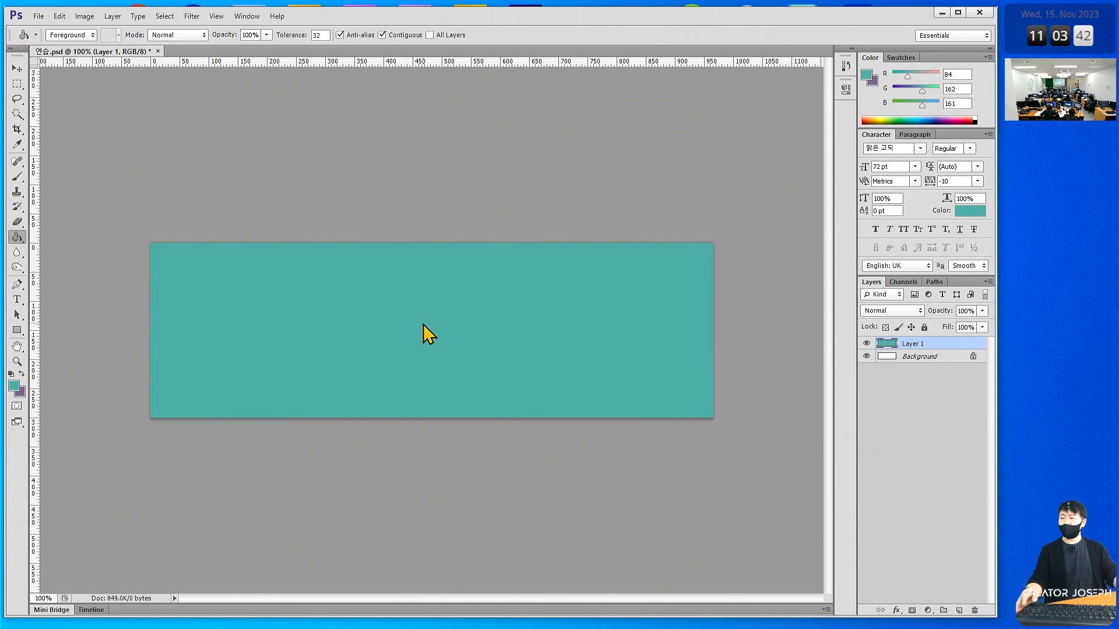
{"action": "key", "text": "ctrl+z"}
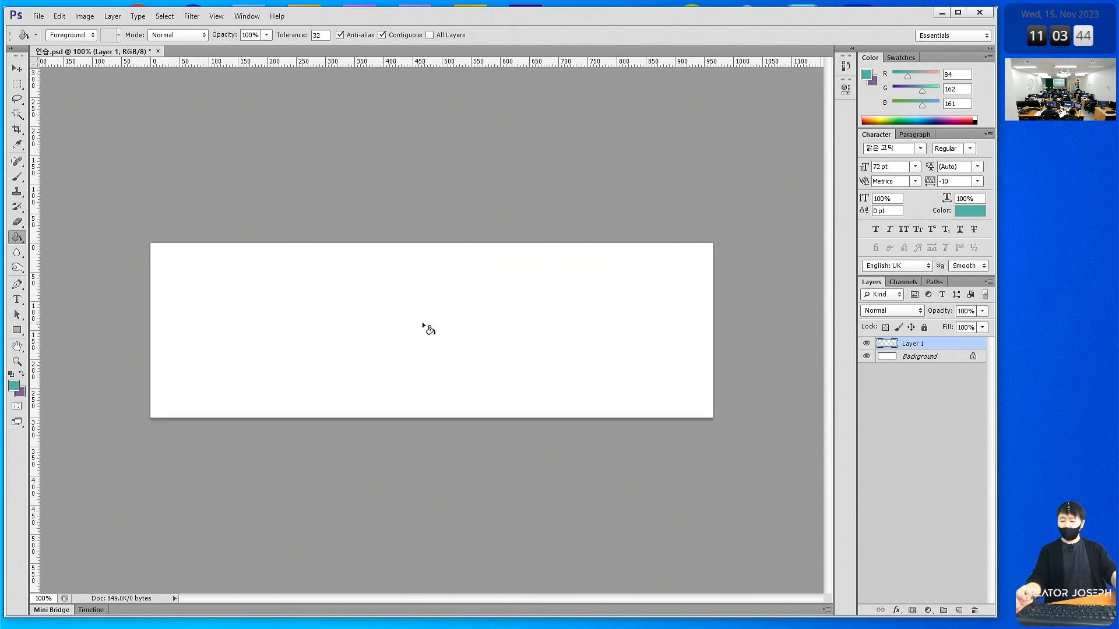
{"action": "key", "text": "ctrl+z"}
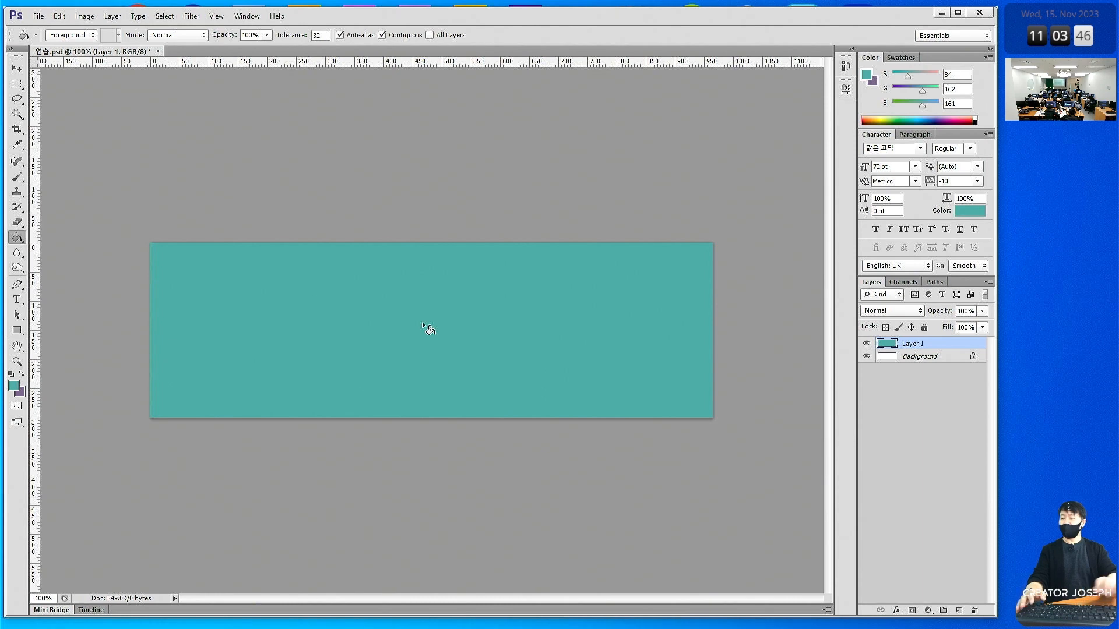
Activate the Move Tool and add a new empty layer above the teal Layer 1
{"action": "left_click", "coordinate": [17, 69]}
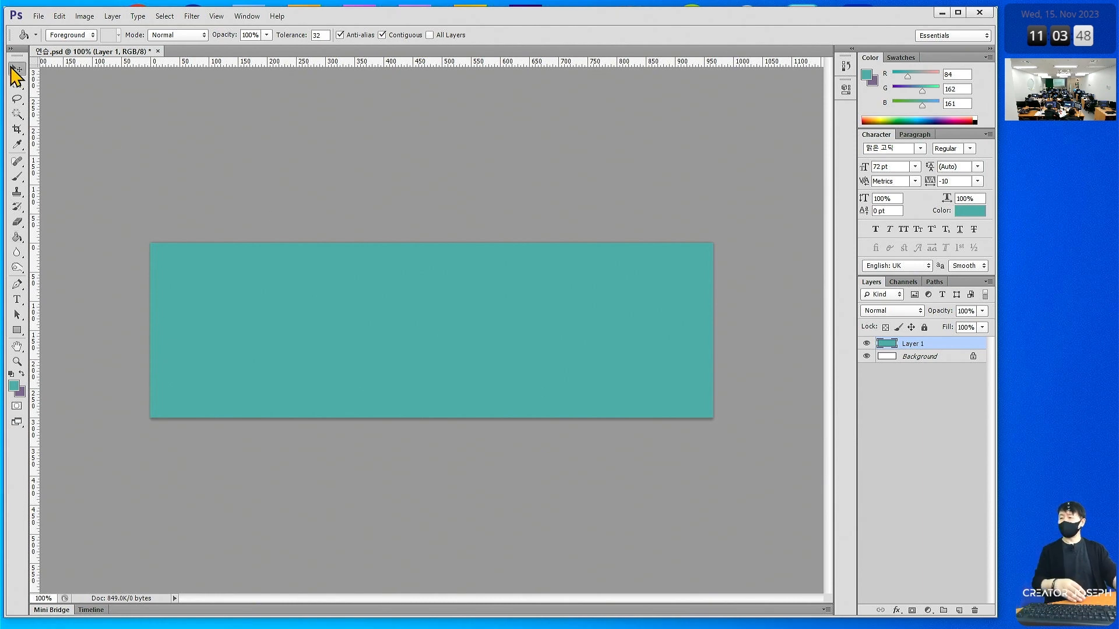
{"action": "left_click", "coordinate": [960, 611]}
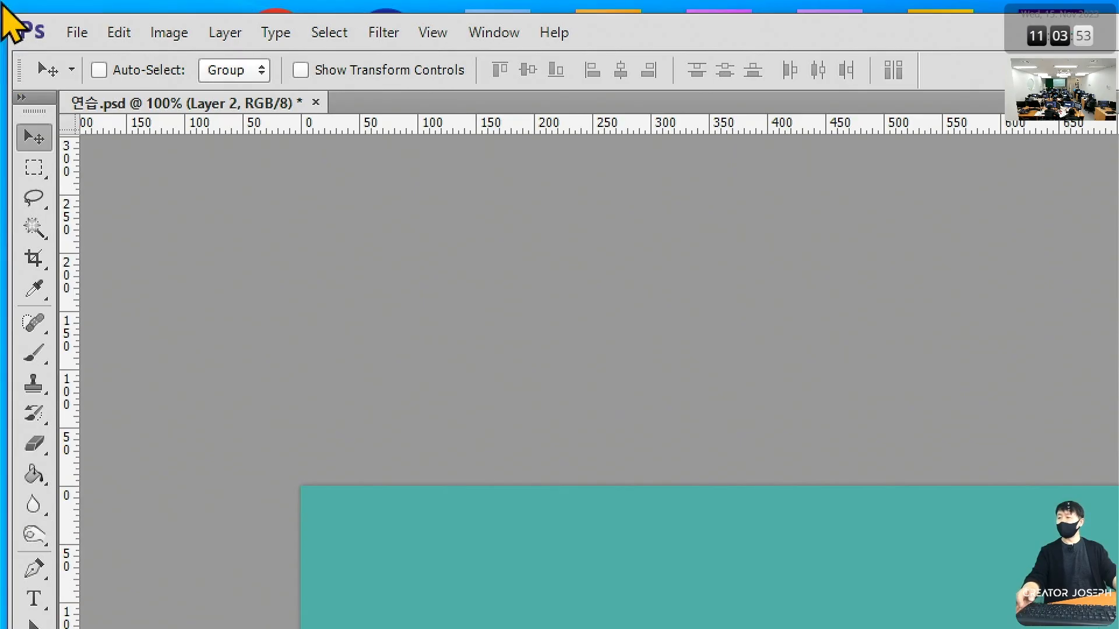
Activate the Single Row Marquee Tool from the marquee tool group
{"action": "left_click", "coordinate": [35, 172]}
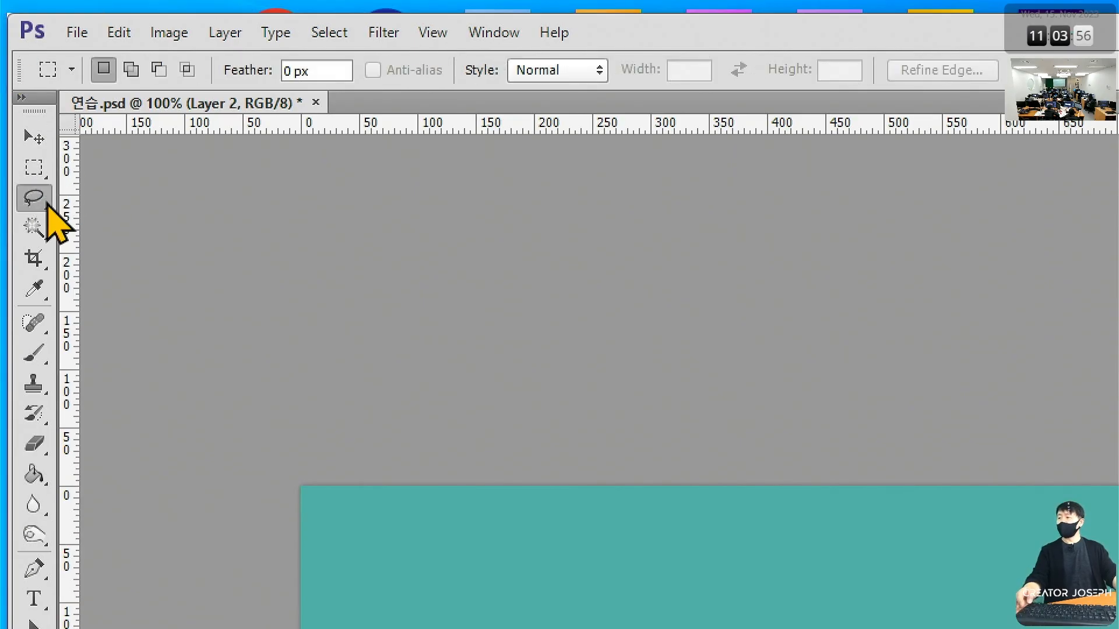
{"action": "left_click", "coordinate": [35, 198]}
{"action": "left_click", "coordinate": [39, 168]}
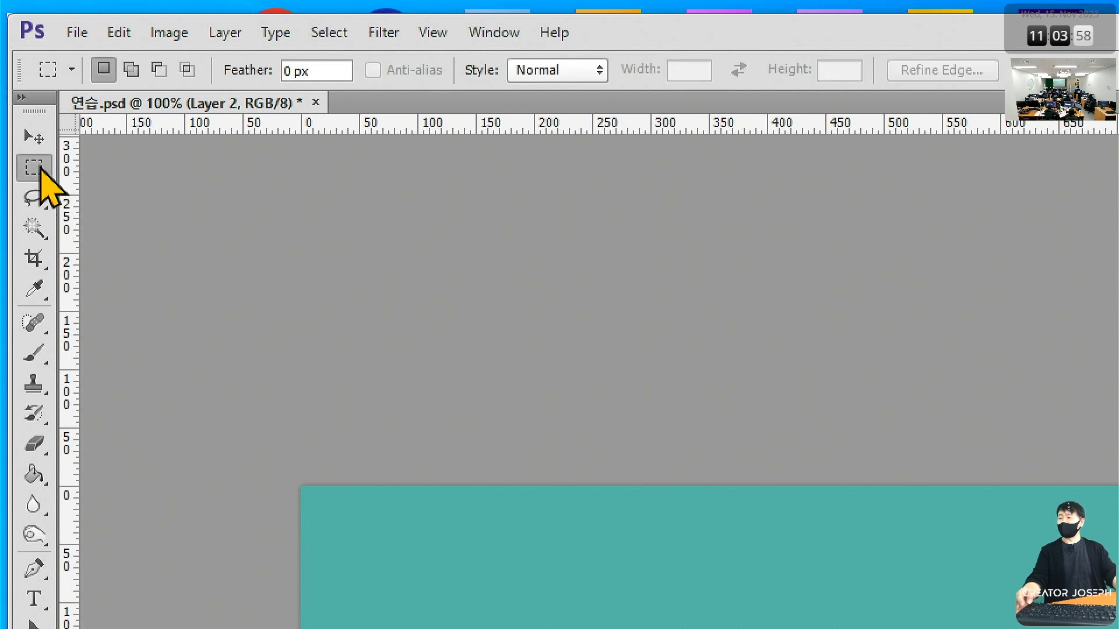
{"action": "right_click", "coordinate": [41, 171]}
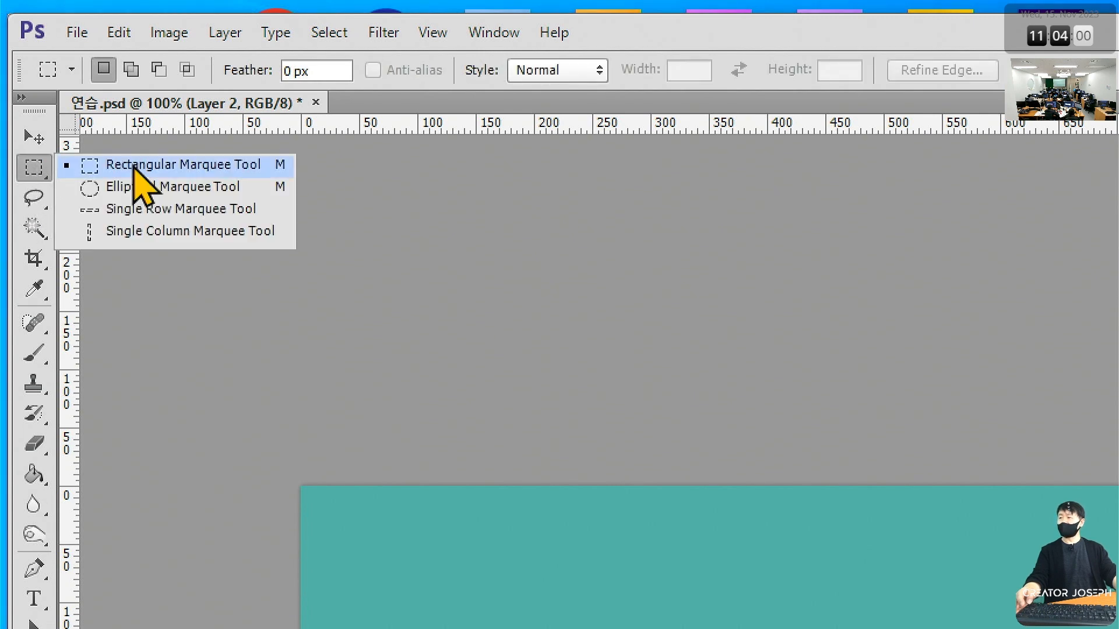
{"action": "left_click", "coordinate": [175, 175]}
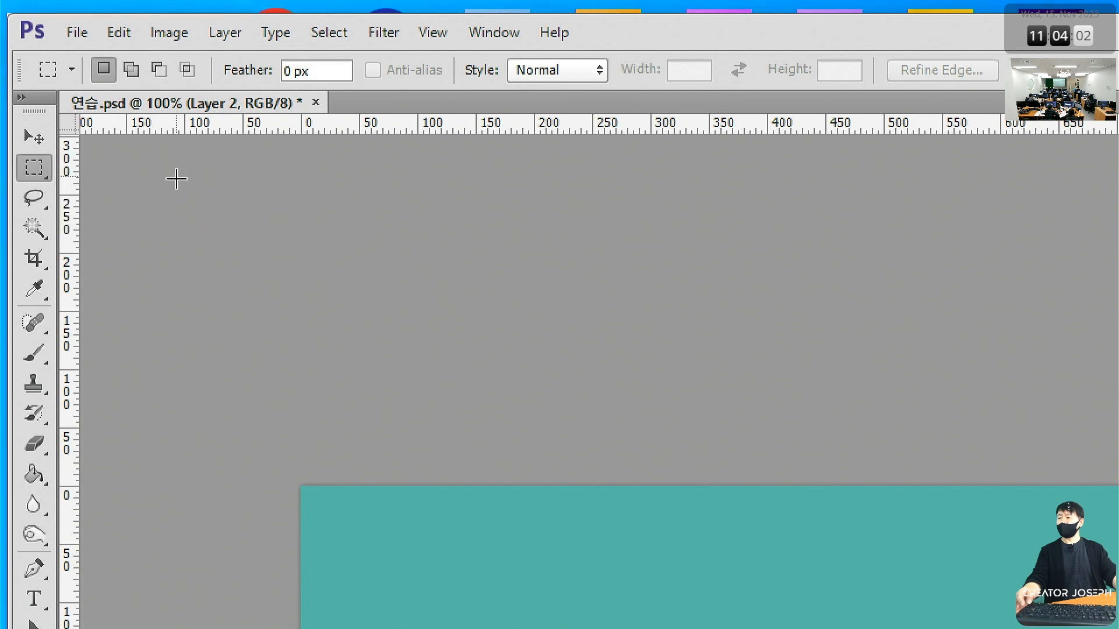
{"action": "right_click", "coordinate": [35, 170]}
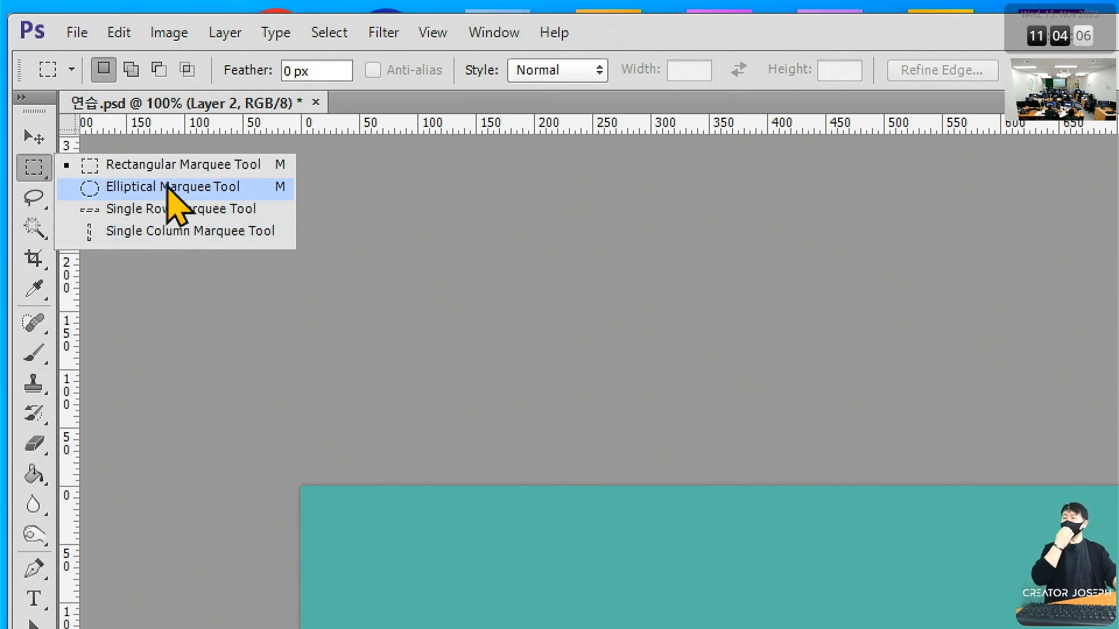
{"action": "left_click", "coordinate": [205, 221]}
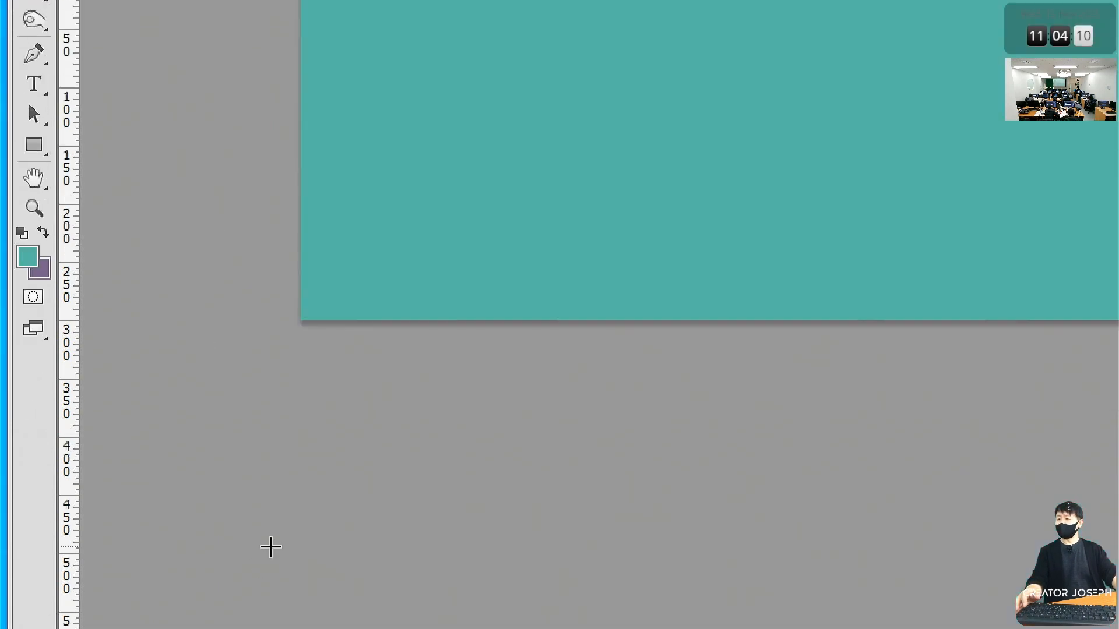
Set the foreground color to white, hex ffffff
{"action": "left_click", "coordinate": [25, 160]}
{"action": "left_click_drag", "start_coordinate": [388, 221], "coordinate": [148, 140]}
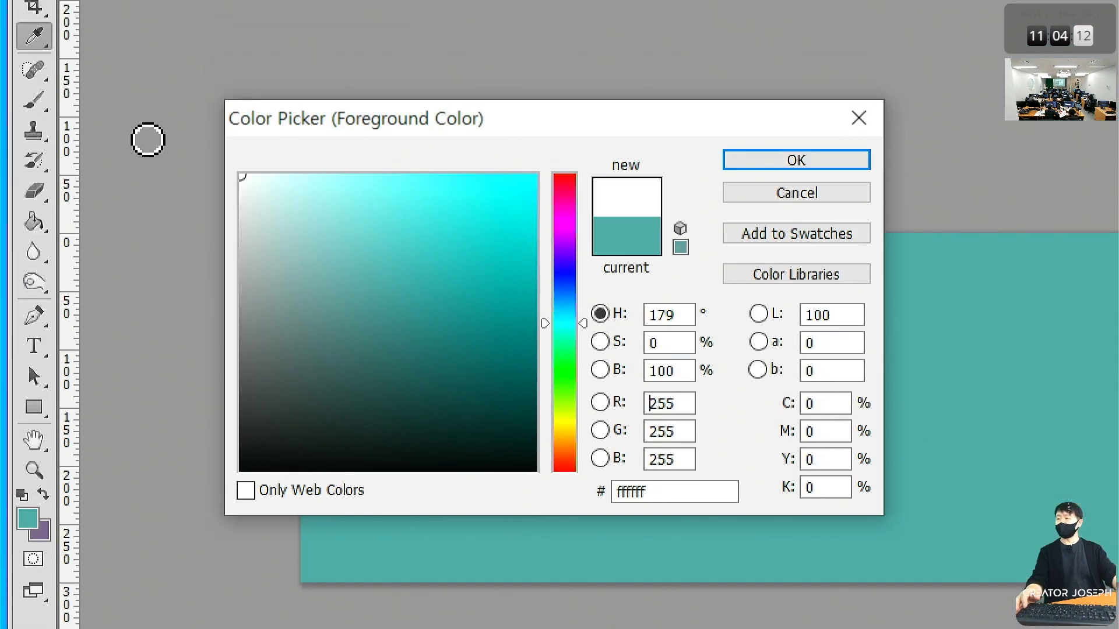
{"action": "left_click", "coordinate": [782, 162]}
Fill a single-row selection across the upper canvas with white on Layer 2, deselect it, and move the line slightly down
{"action": "left_click_drag", "start_coordinate": [402, 307], "coordinate": [370, 307]}
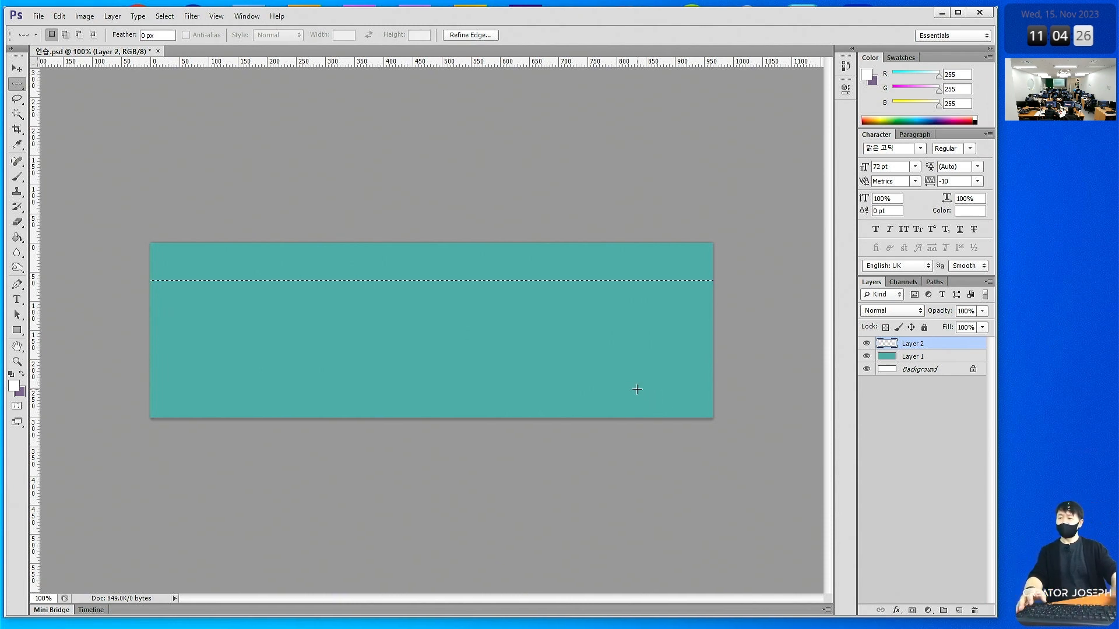
{"action": "key", "text": "ctrl+d"}
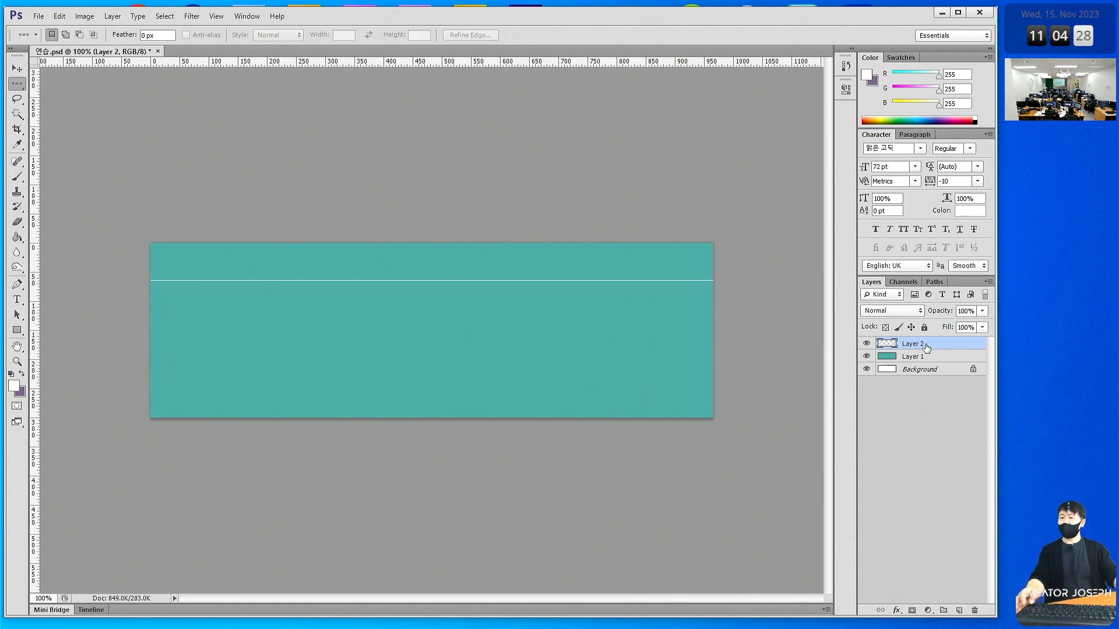
{"action": "key", "text": "v"}
{"action": "left_click_drag", "start_coordinate": [328, 304], "coordinate": [390, 337]}
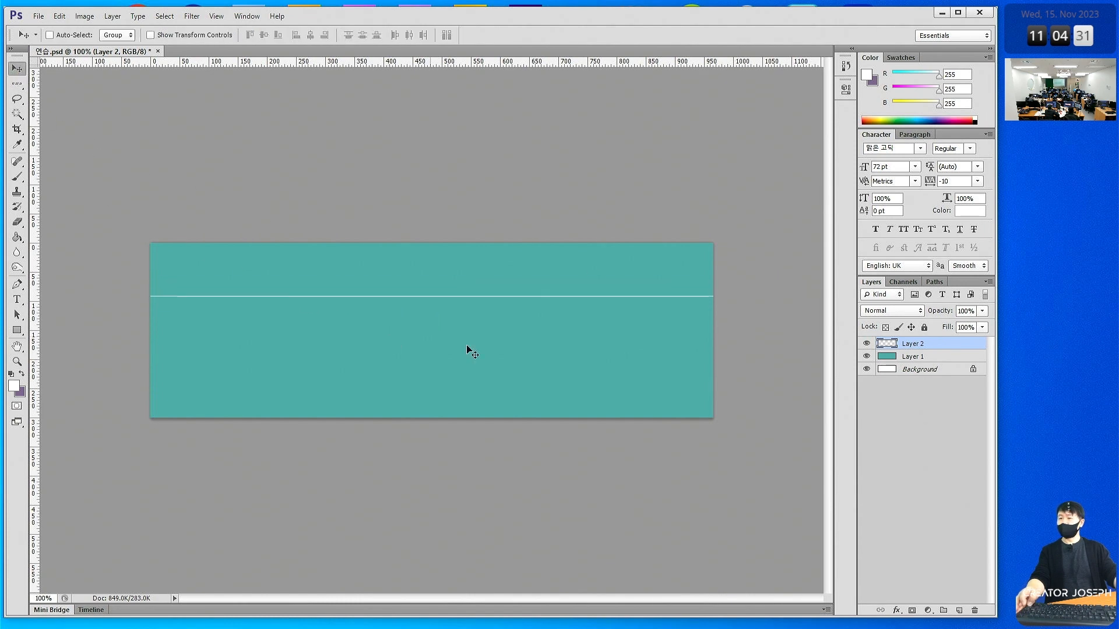
Add a new layer with the white 72 pt text "포토샵 기초" and move it just above the horizontal line
{"action": "left_click", "coordinate": [959, 612]}
{"action": "left_click", "coordinate": [17, 301]}
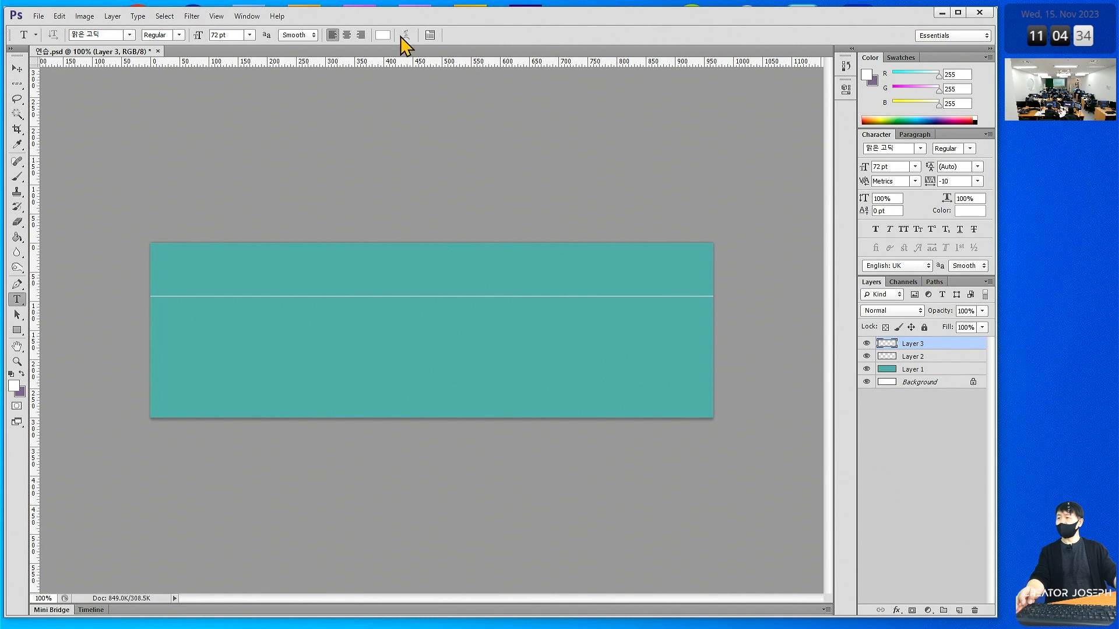
{"action": "left_click", "coordinate": [174, 268]}
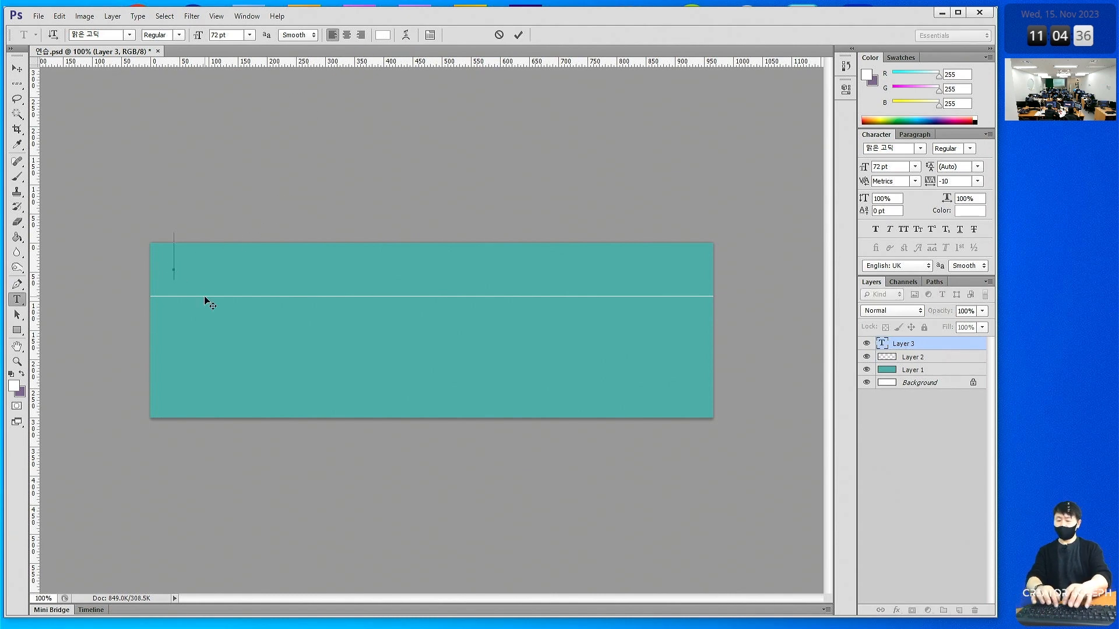
{"action": "type", "text": "포토샵 기초"}
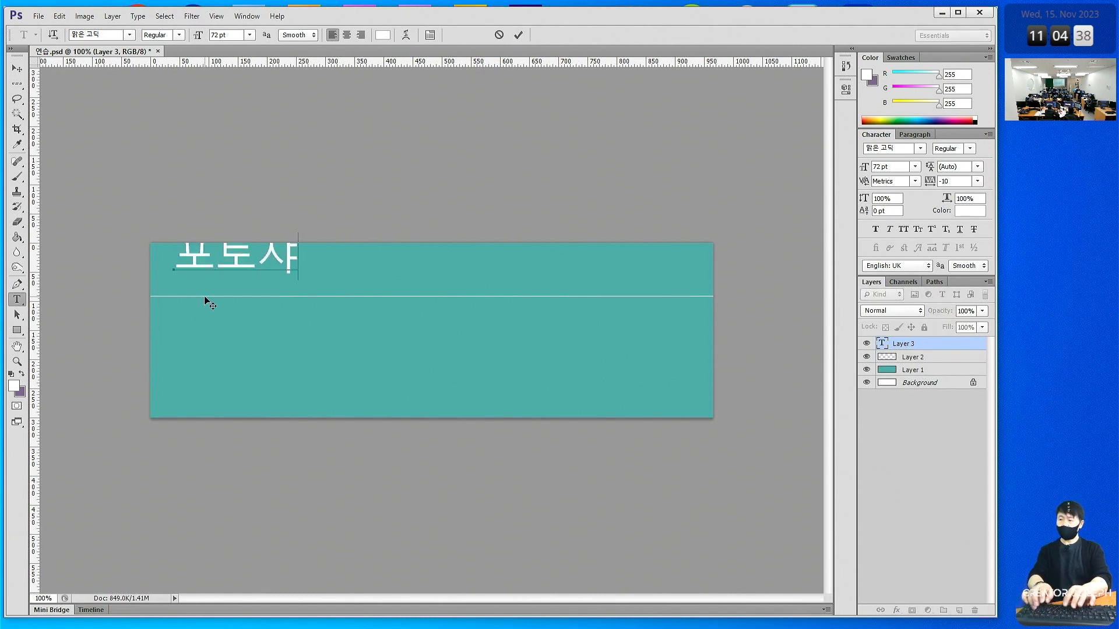
{"action": "left_click", "coordinate": [17, 69]}
{"action": "left_click_drag", "start_coordinate": [379, 280], "coordinate": [373, 296]}
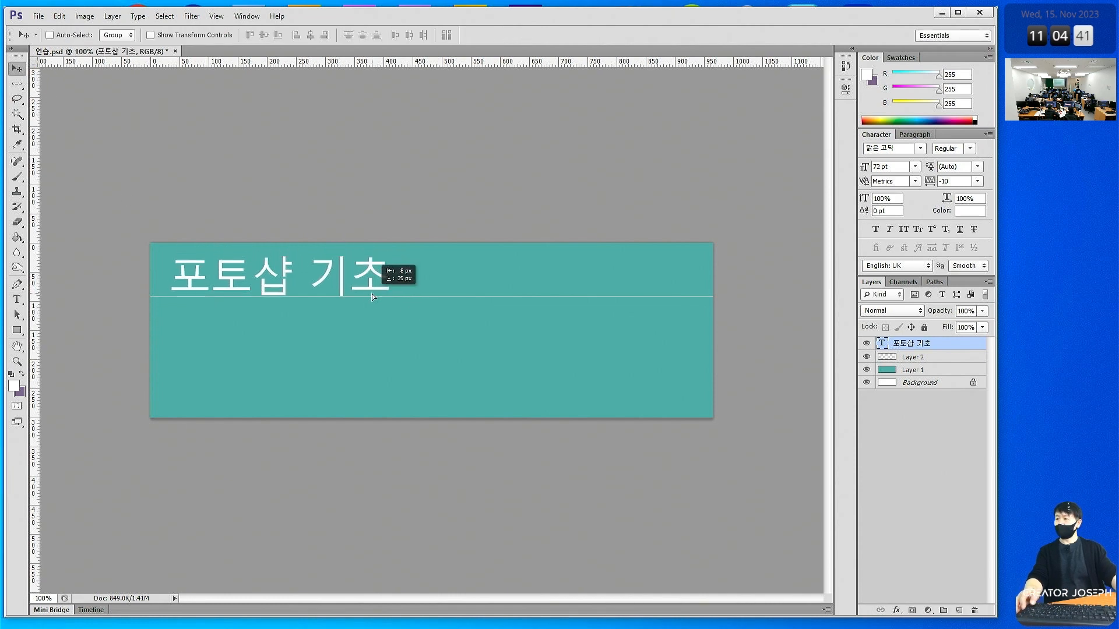
Set the title text's font size to 50 pt and reposition it slightly up and to the right
{"action": "left_click", "coordinate": [905, 166]}
{"action": "key", "text": "Return"}
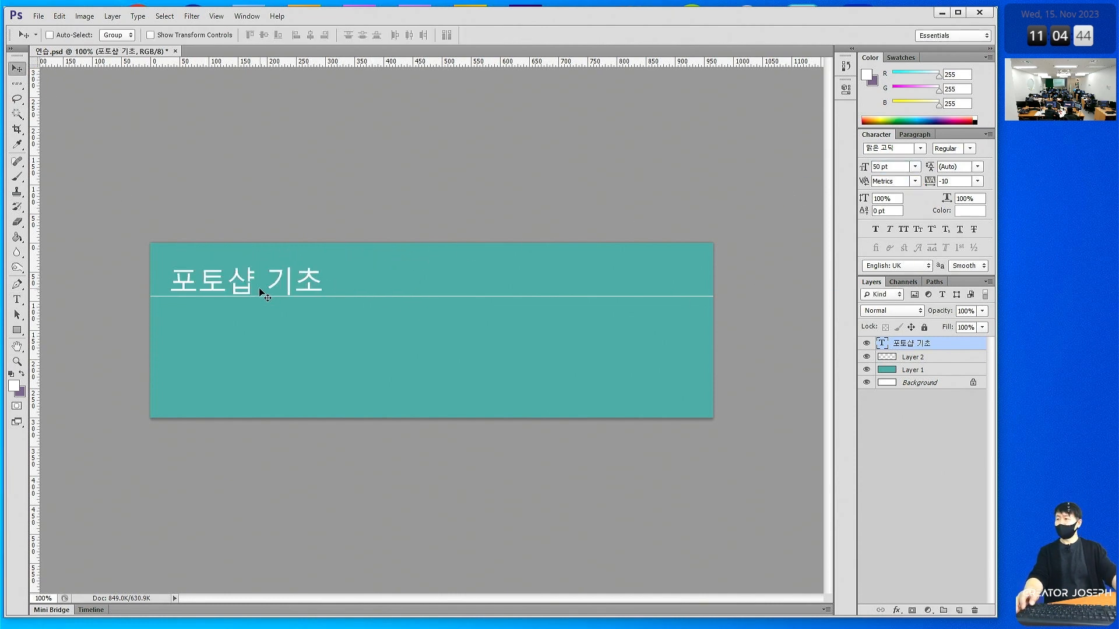
{"action": "left_click_drag", "start_coordinate": [261, 291], "coordinate": [298, 275]}
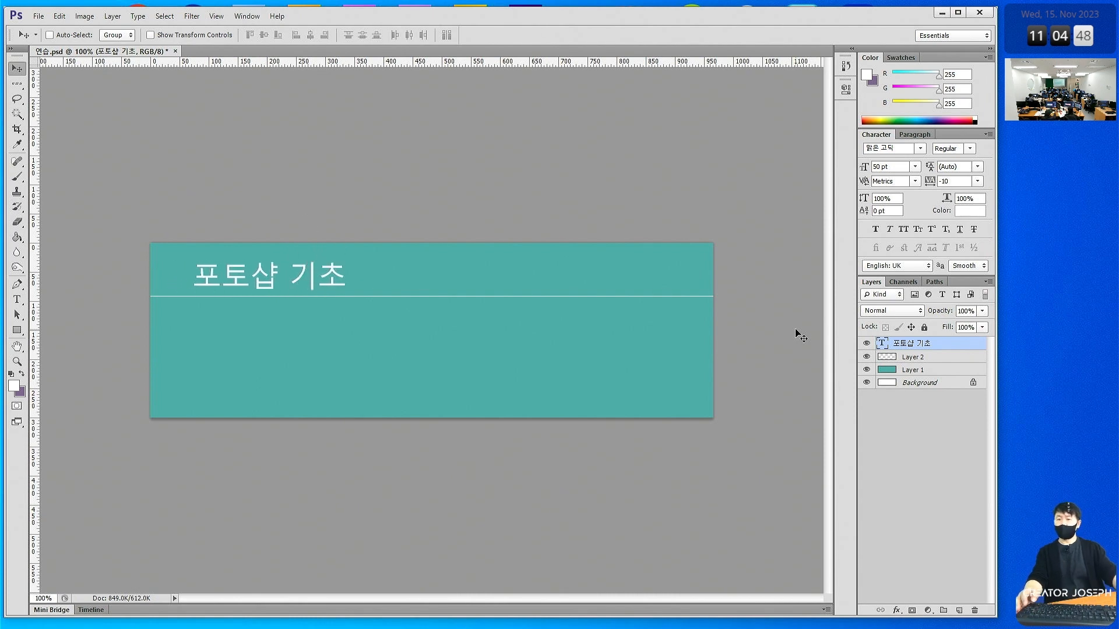
Duplicate the 포토샵 기초 text layer and move the copy directly below the horizontal line
{"action": "right_click", "coordinate": [902, 344]}
{"action": "left_click", "coordinate": [969, 206]}
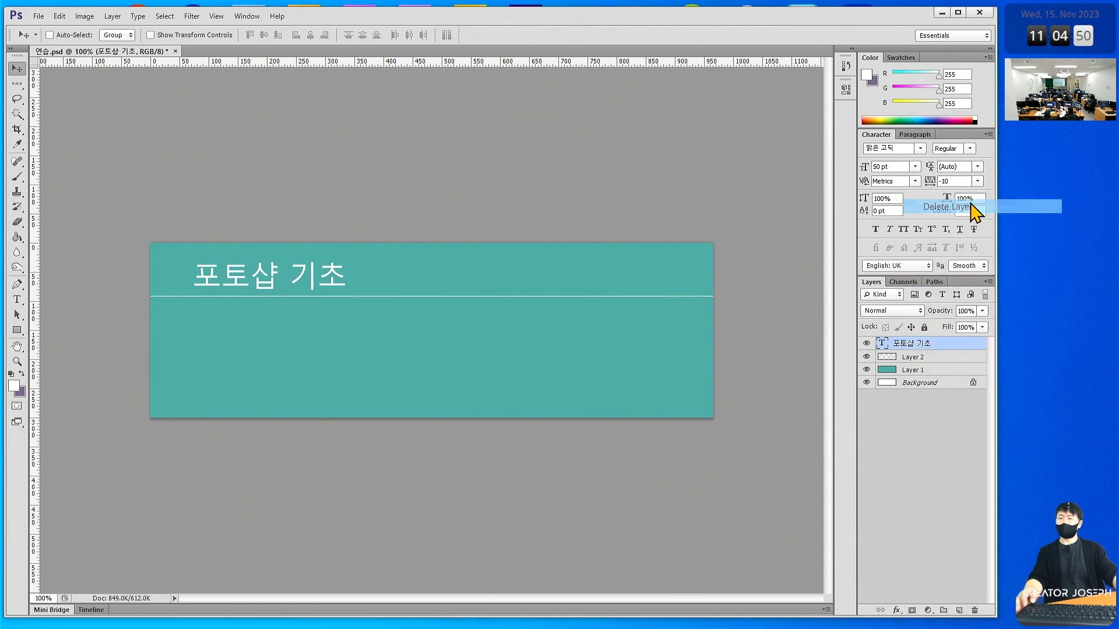
{"action": "key", "text": "Escape"}
{"action": "right_click", "coordinate": [917, 344]}
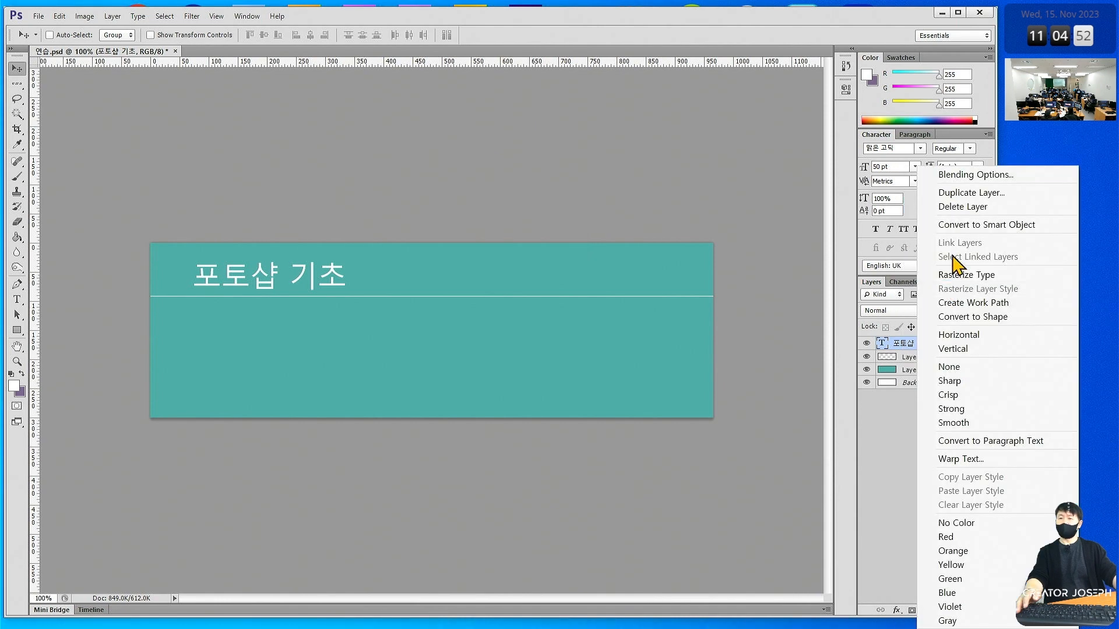
{"action": "left_click", "coordinate": [959, 193]}
{"action": "left_click", "coordinate": [796, 349]}
{"action": "left_click_drag", "start_coordinate": [315, 283], "coordinate": [314, 336]}
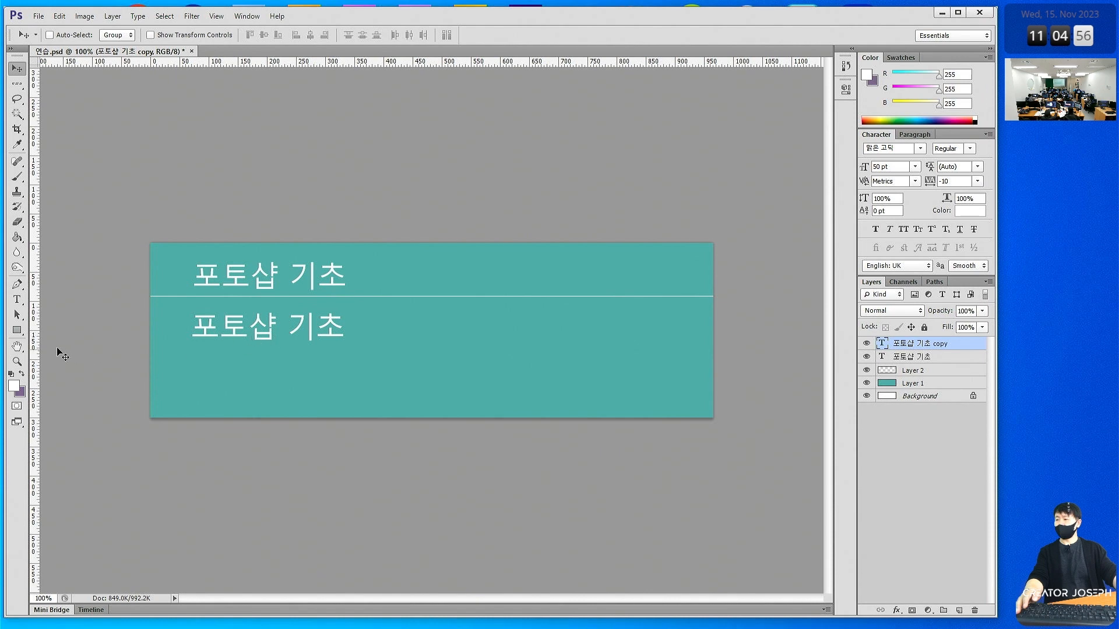
Replace the copied text below the line with "설명할 내용 입력하는 곳"
{"action": "left_click", "coordinate": [17, 300]}
{"action": "left_click", "coordinate": [249, 325]}
{"action": "key", "text": "ctrl+a"}
{"action": "type", "text": "설명항"}
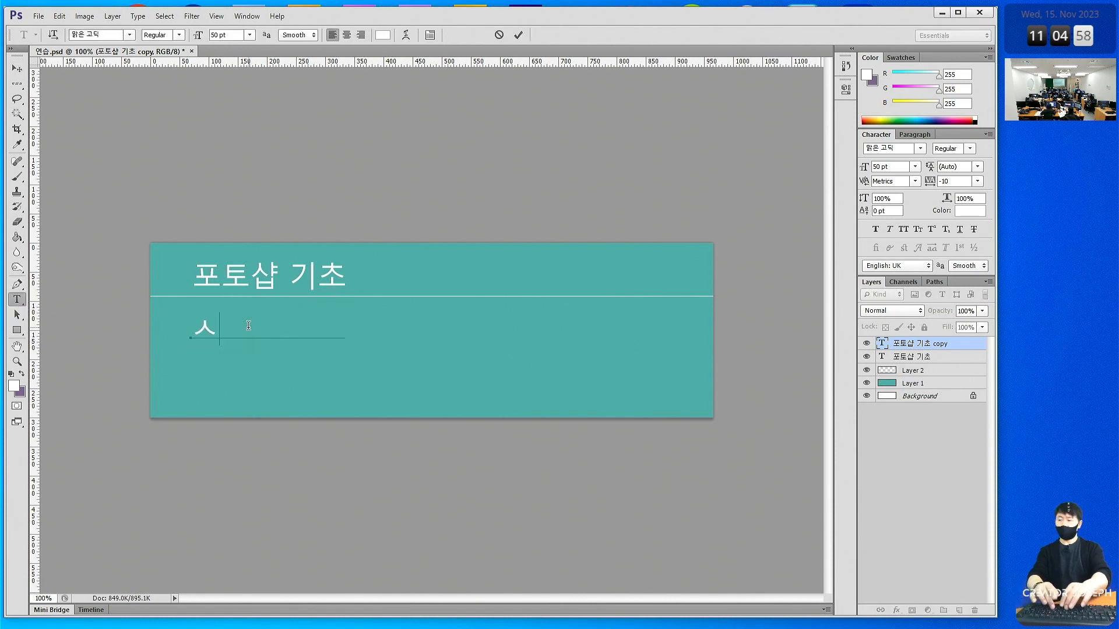
{"action": "key", "text": "BackSpace"}
{"action": "key", "text": "BackSpace"}
{"action": "type", "text": "할 내용 입"}
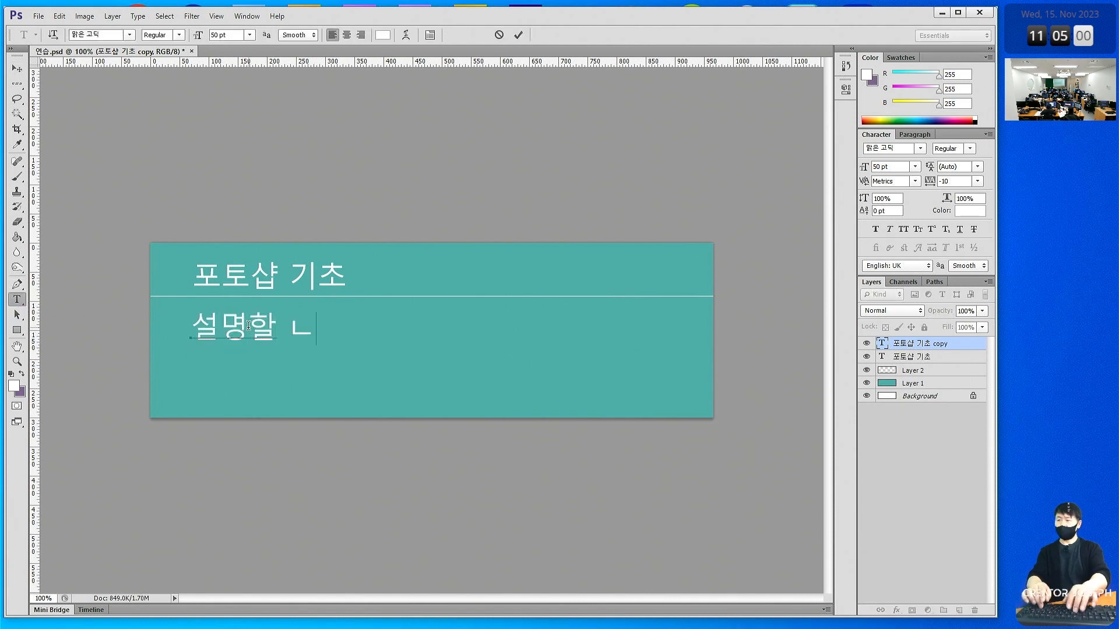
{"action": "key", "text": "BackSpace"}
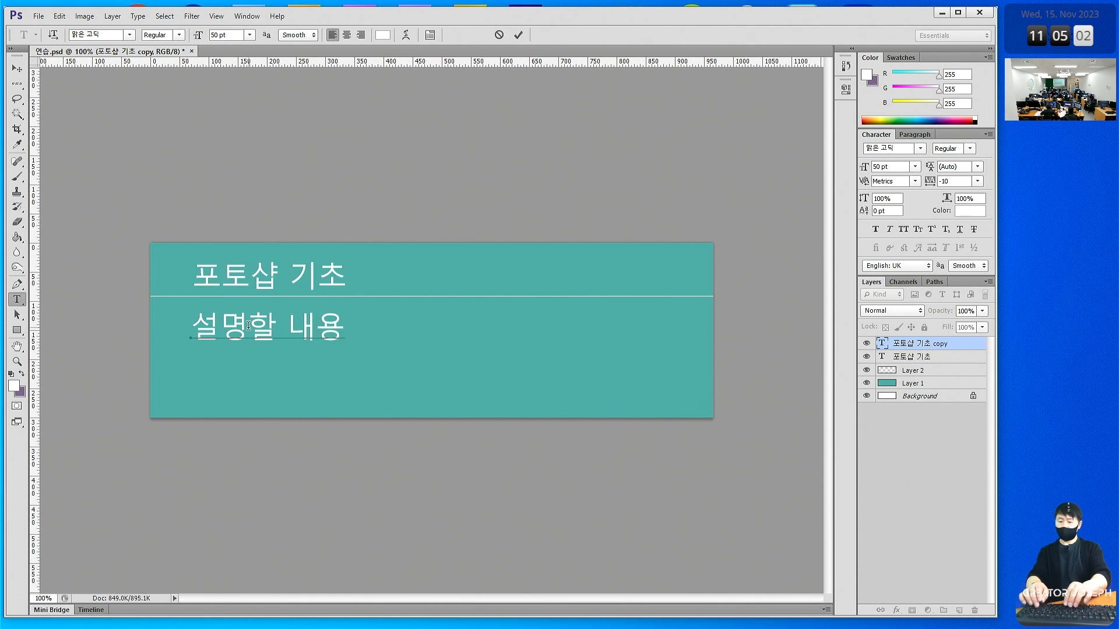
{"action": "type", "text": "입력하는 곳"}
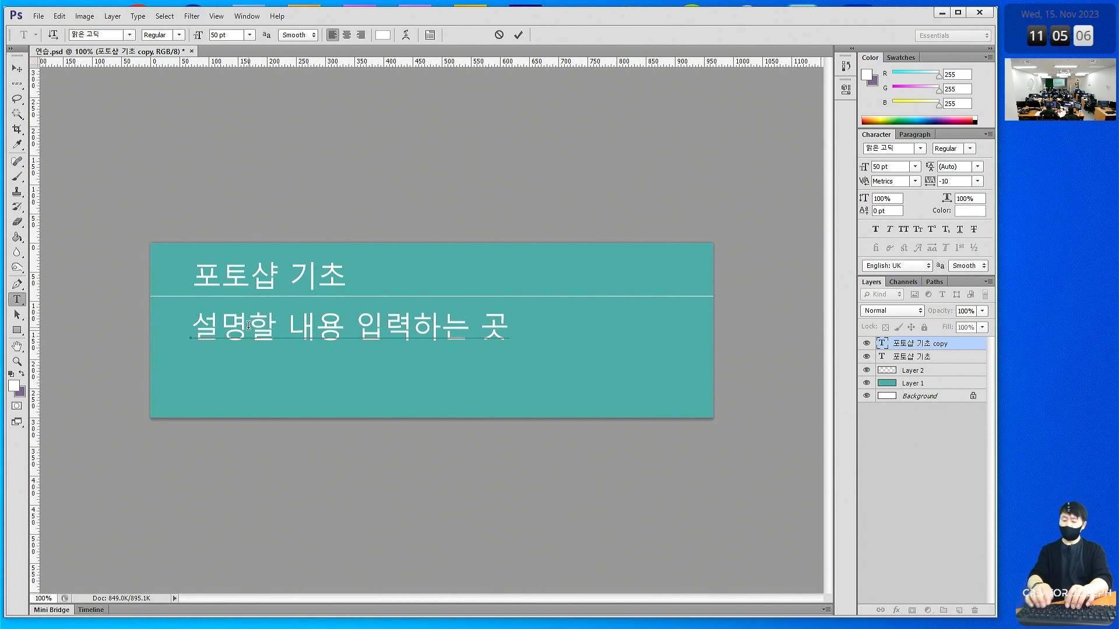
Add "문장으로 처리할 때" as the second line of the description text
{"action": "key", "text": "Return"}
{"action": "type", "text": "문장으로 처리"}
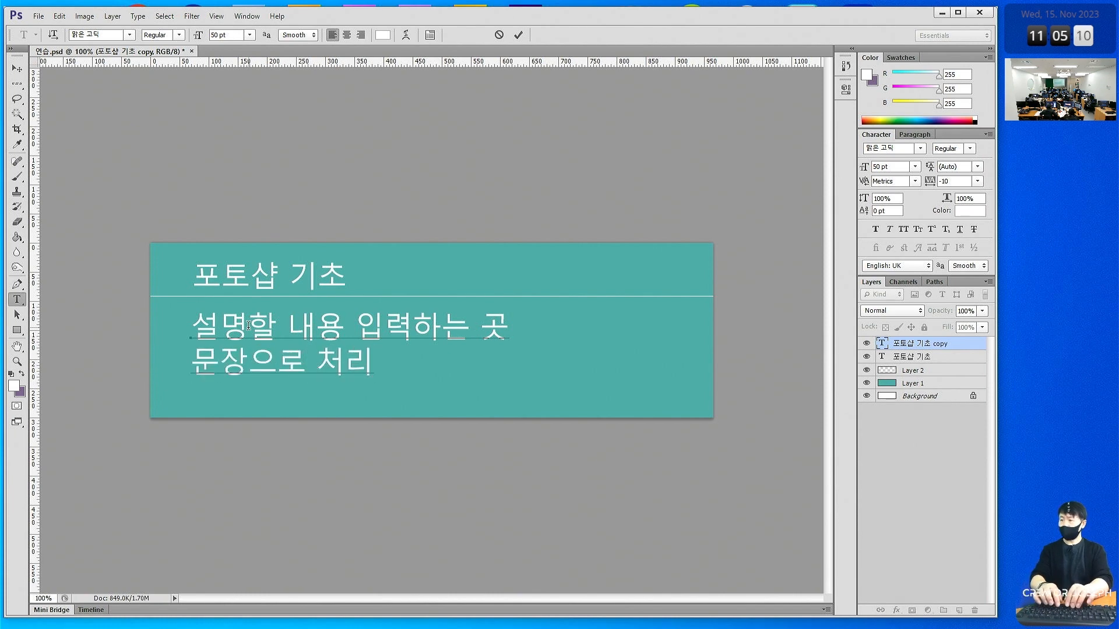
{"action": "type", "text": "할"}
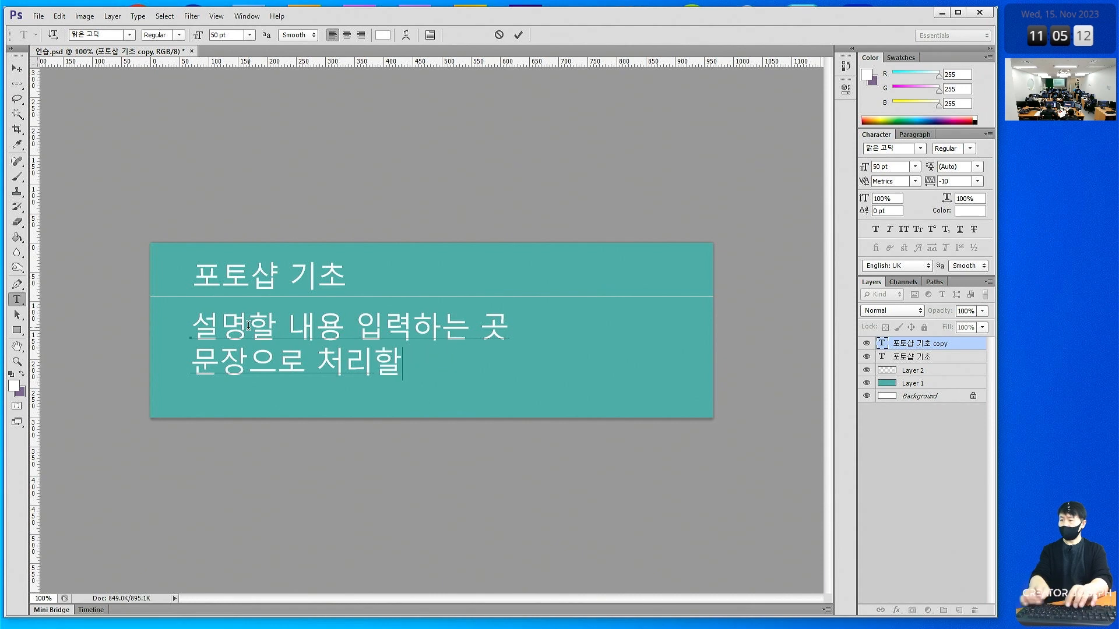
{"action": "type", "text": " 때"}
Add "엔터 치며 다음 줄에 입력" as the third line of the description and commit the text
{"action": "key", "text": "Return"}
{"action": "type", "text": "엔터"}
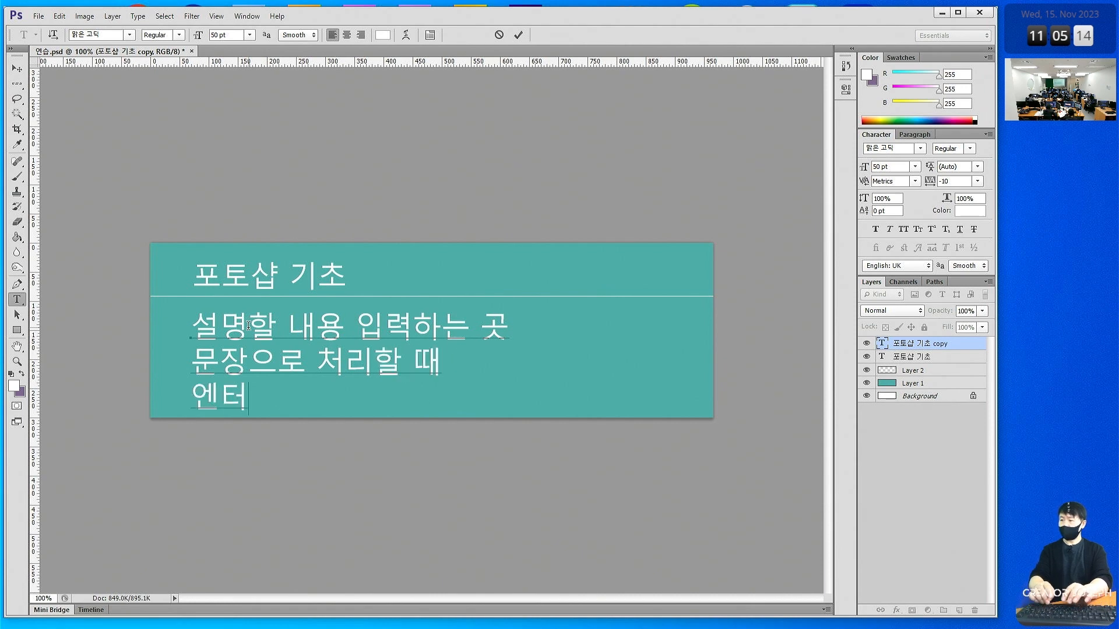
{"action": "type", "text": " 치며 줄"}
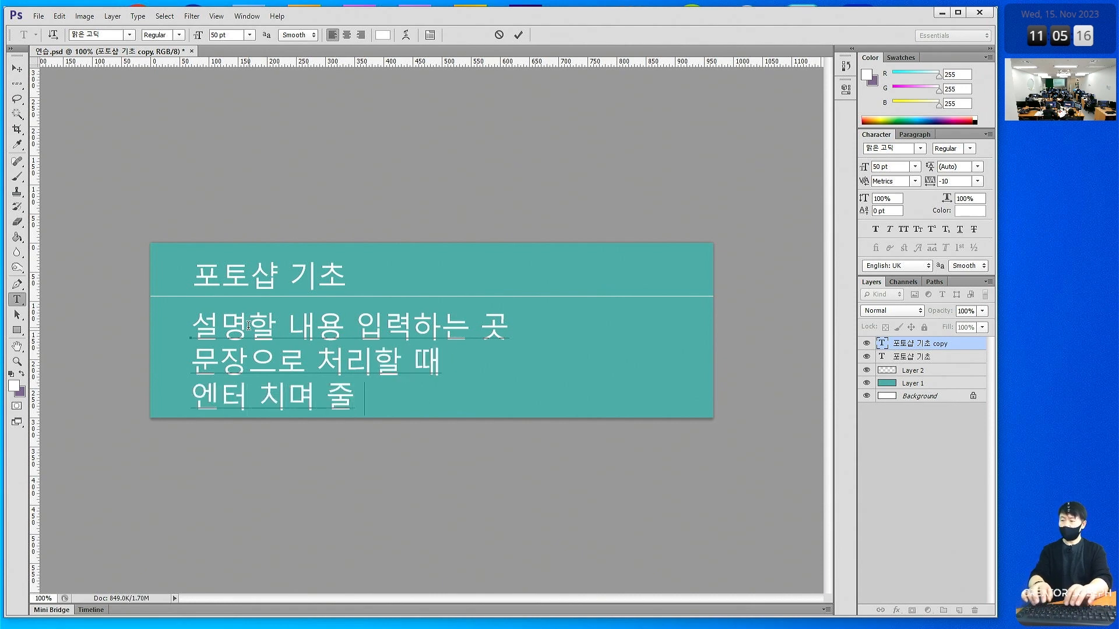
{"action": "type", "text": "벌"}
{"action": "key", "text": "BackSpace"}
{"action": "key", "text": "BackSpace"}
{"action": "key", "text": "BackSpace"}
{"action": "key", "text": "BackSpace"}
{"action": "key", "text": "BackSpace"}
{"action": "key", "text": "BackSpace"}
{"action": "type", "text": "ㄷ"}
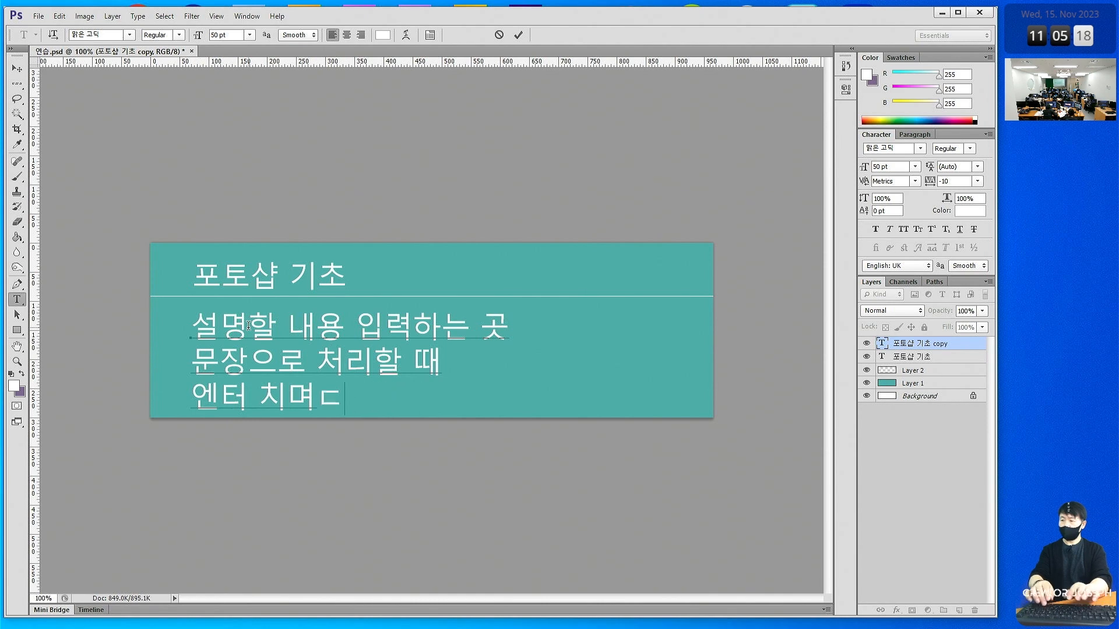
{"action": "key", "text": "BackSpace"}
{"action": "key", "text": "BackSpace"}
{"action": "type", "text": "ㄷ"}
{"action": "key", "text": "BackSpace"}
{"action": "type", "text": "며"}
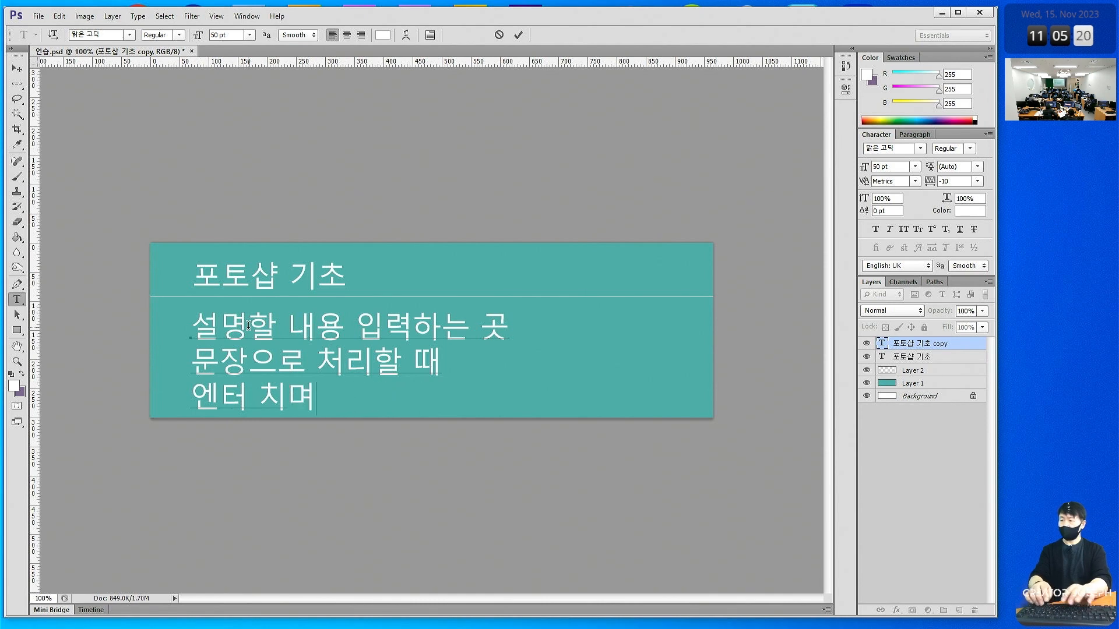
{"action": "type", "text": " 다음 줄에 입"}
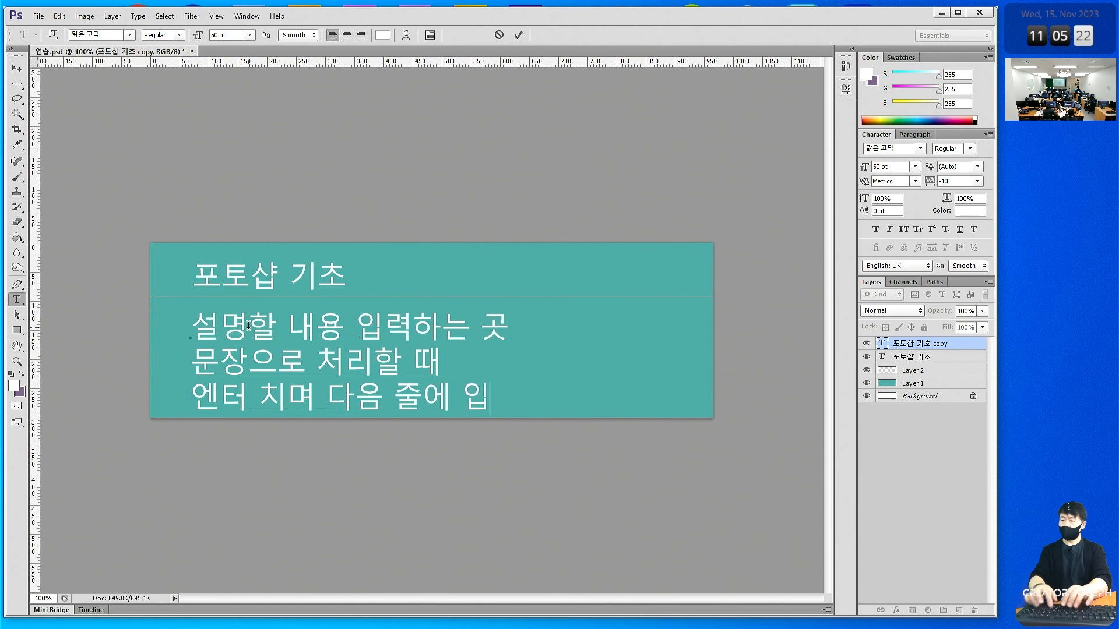
{"action": "type", "text": "력"}
{"action": "left_click", "coordinate": [16, 69]}
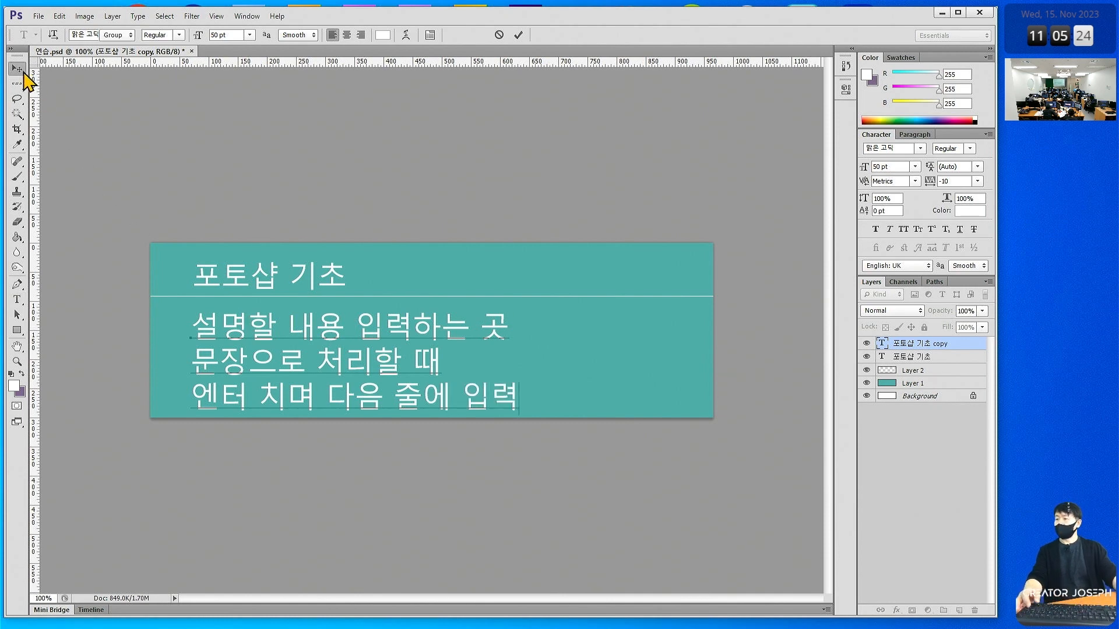
Set the three-line description text's font size to 35 pt
{"action": "left_click", "coordinate": [892, 166]}
{"action": "type", "text": "35"}
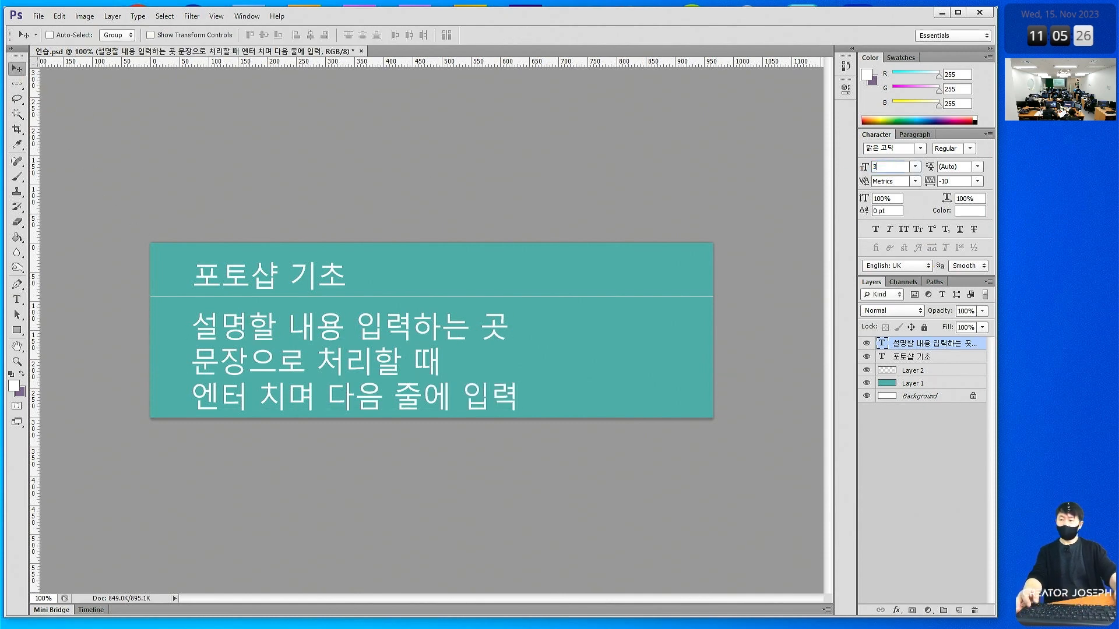
{"action": "key", "text": "Return"}
Try 36 pt and 60 pt line spacing on the three-line description text and settle on 52 pt
{"action": "left_click", "coordinate": [977, 167]}
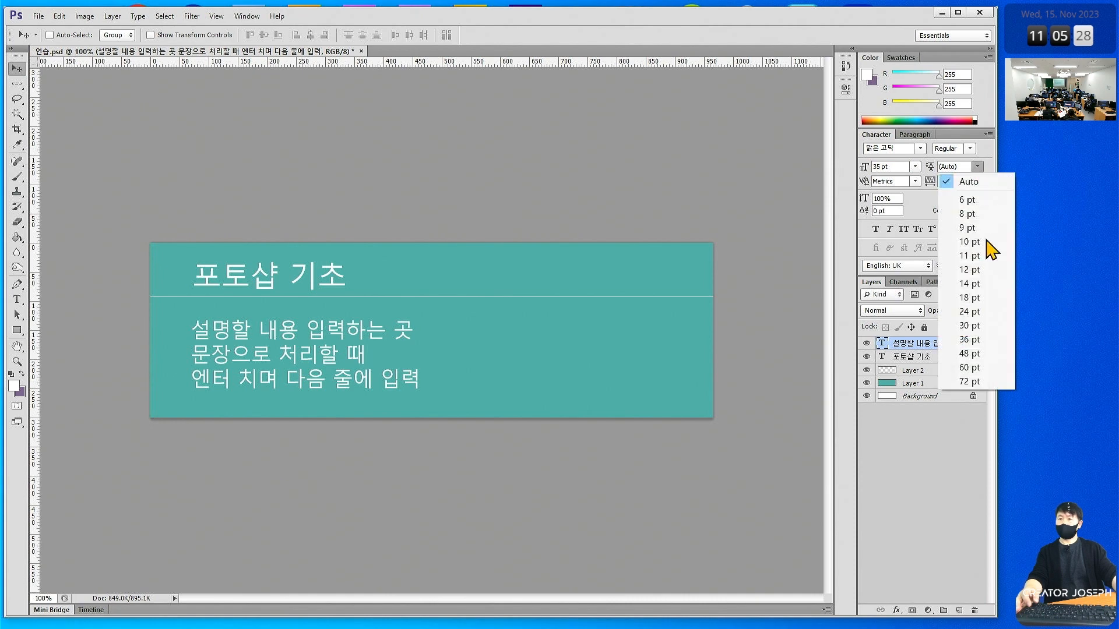
{"action": "left_click", "coordinate": [969, 339]}
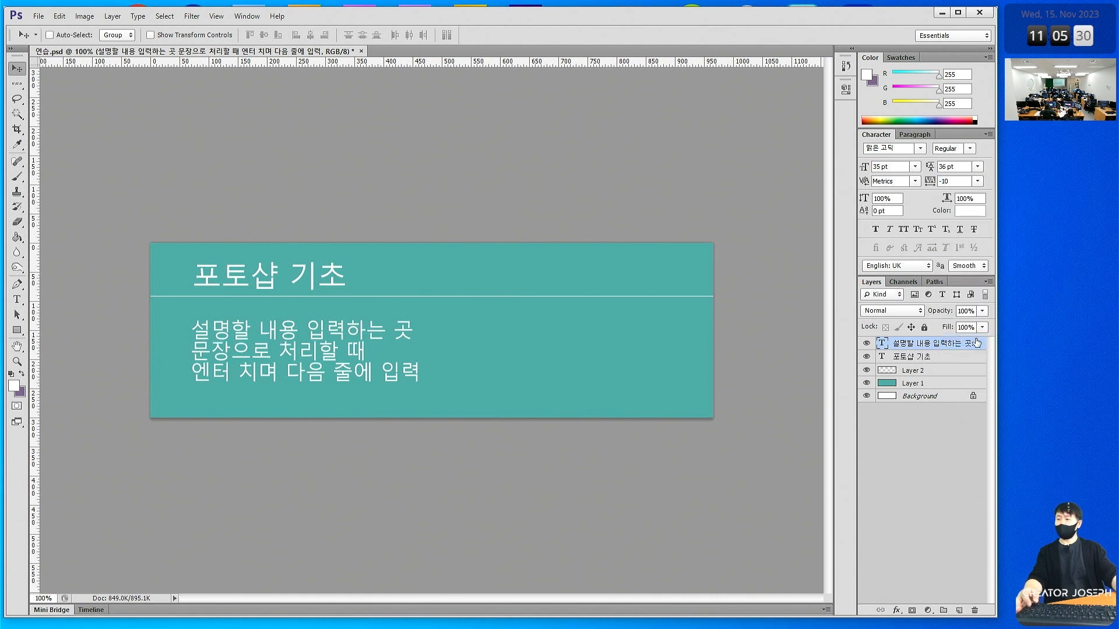
{"action": "left_click", "coordinate": [978, 168]}
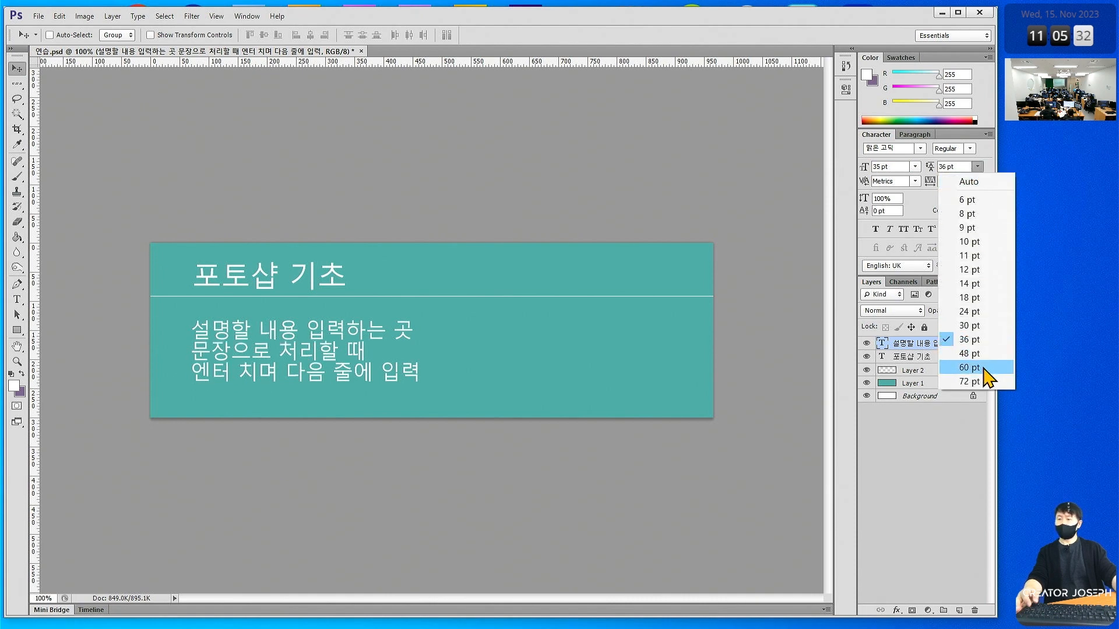
{"action": "left_click", "coordinate": [970, 367]}
{"action": "left_click", "coordinate": [928, 169]}
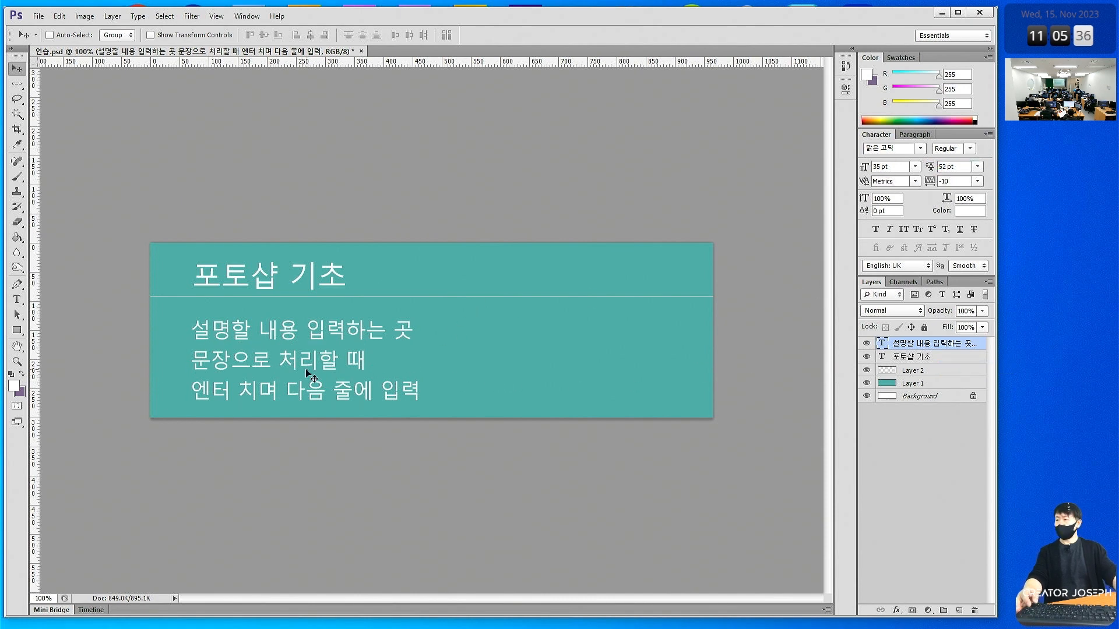
Move the description slightly up below the white line, and move the title slightly up so their starts line up
{"action": "left_click_drag", "start_coordinate": [308, 374], "coordinate": [310, 362]}
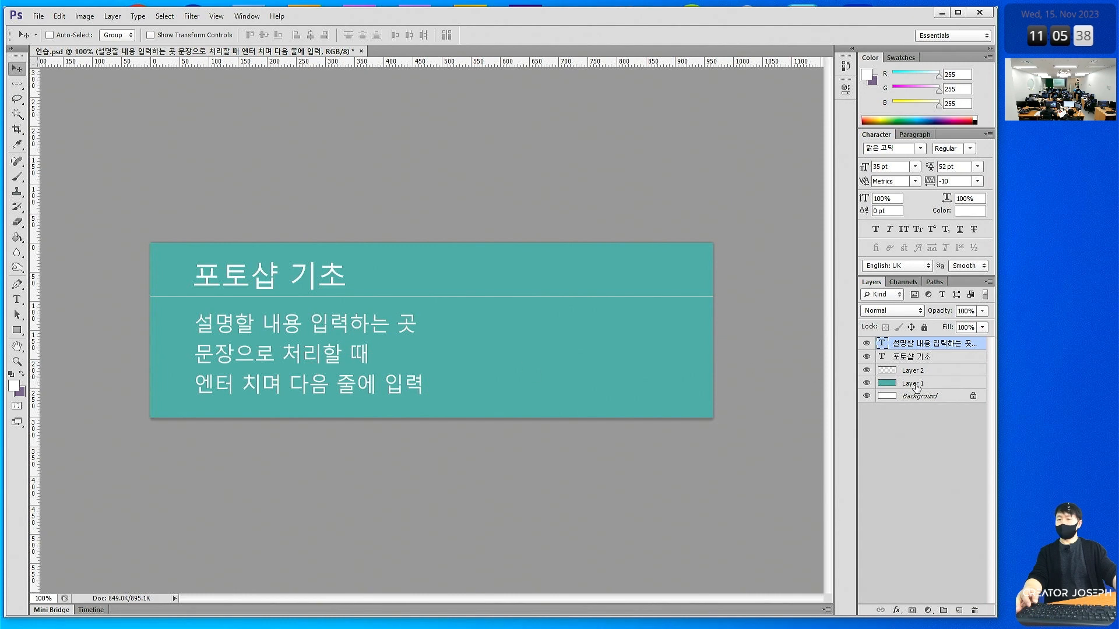
{"action": "left_click", "coordinate": [912, 356]}
{"action": "left_click_drag", "start_coordinate": [322, 282], "coordinate": [322, 274]}
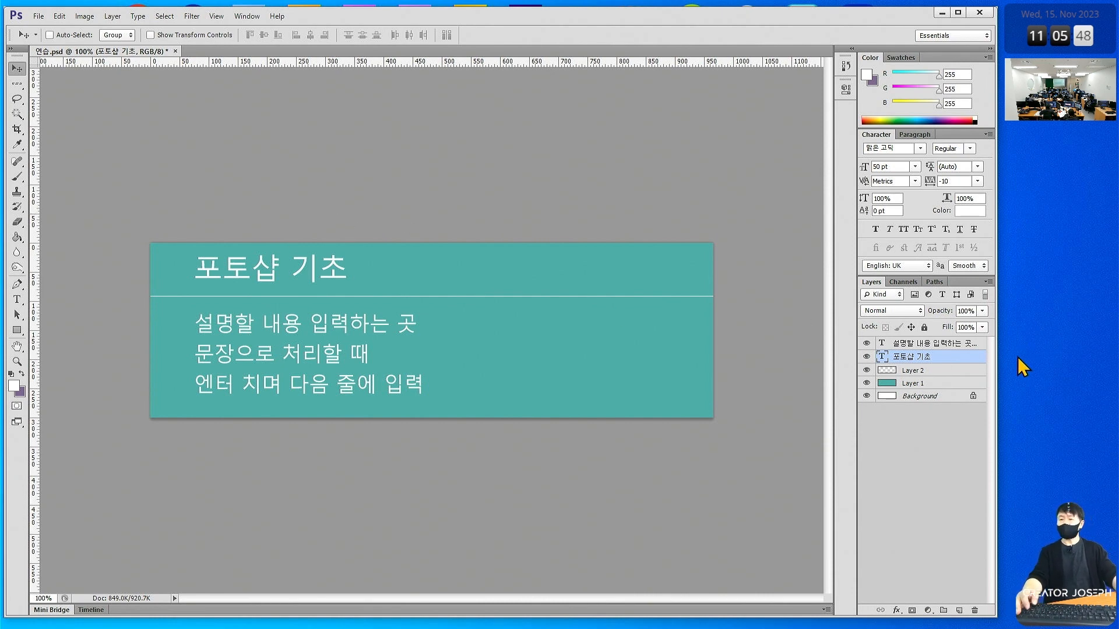
Delete both the title and the description text layers
{"action": "left_click", "coordinate": [925, 345], "text": "shift"}
{"action": "key", "text": "Delete"}
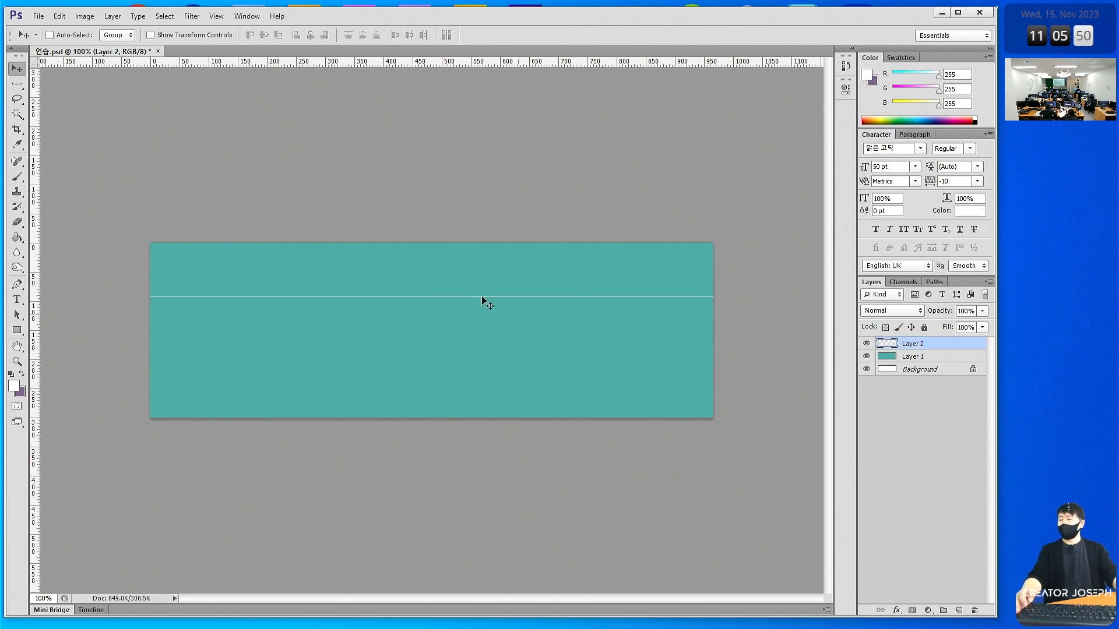
Select a rectangular area below the line on Layer 1 with the Rectangular Marquee Tool and fill it with the white foreground color
{"action": "left_click", "coordinate": [17, 83]}
{"action": "right_click", "coordinate": [18, 85]}
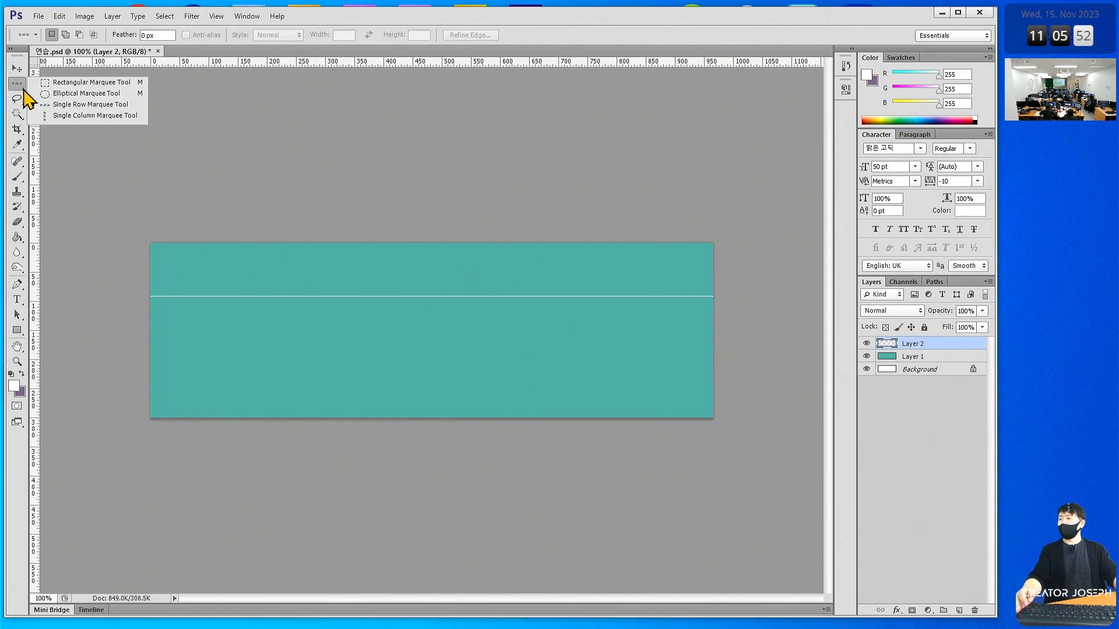
{"action": "left_click", "coordinate": [92, 83]}
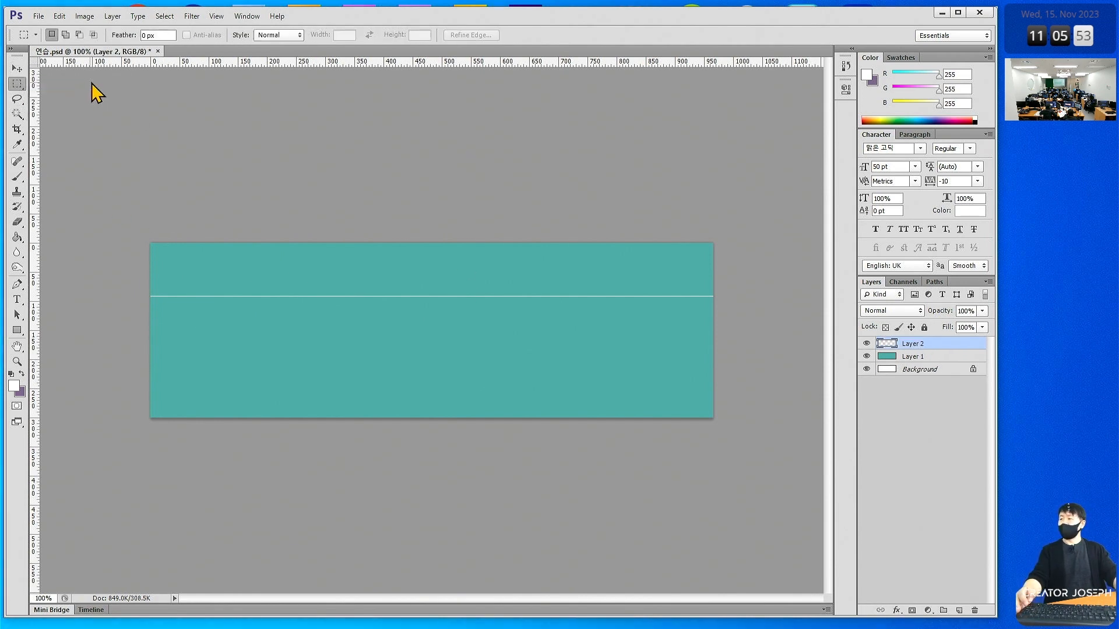
{"action": "left_click", "coordinate": [910, 356]}
{"action": "left_click_drag", "start_coordinate": [349, 316], "coordinate": [435, 385]}
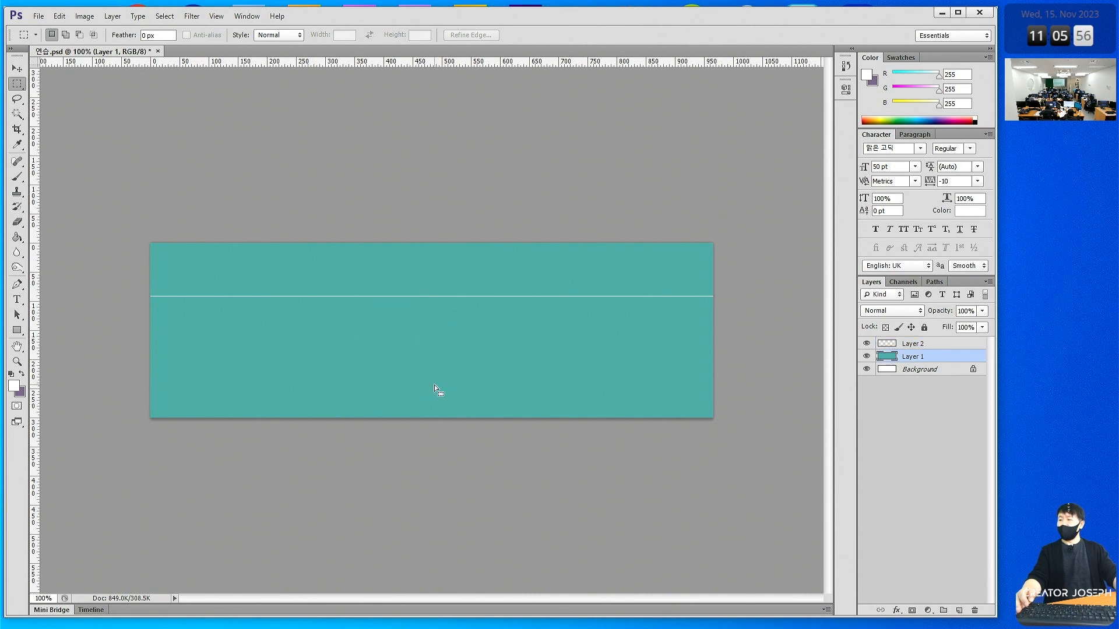
{"action": "key", "text": "alt+BackSpace"}
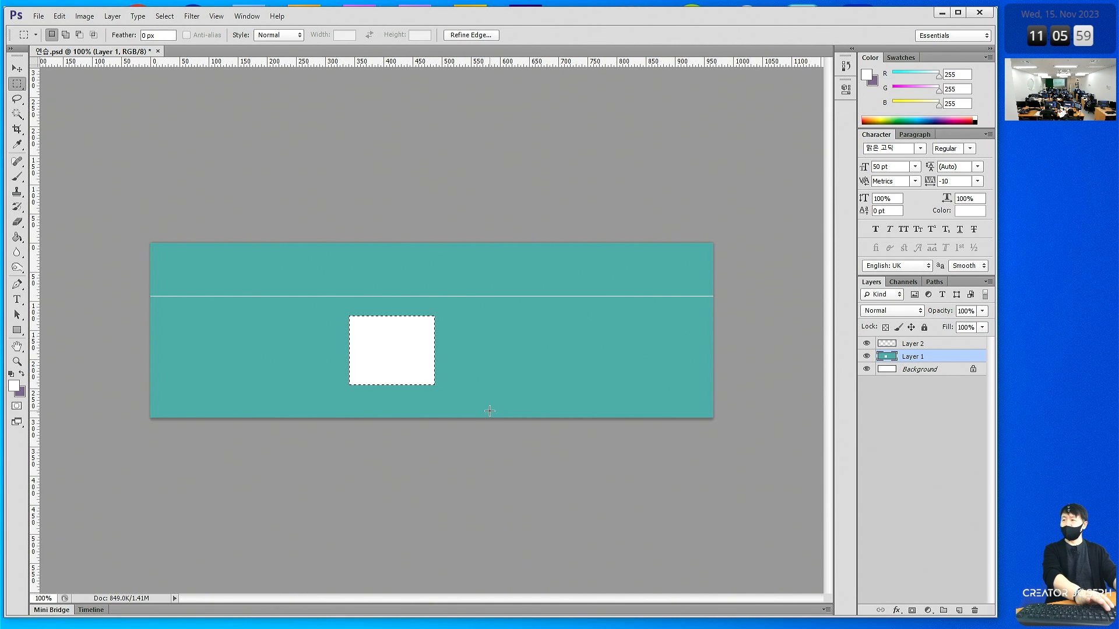
Open leaves-8336237_1280.jpg and duplicate its background as a new layer
{"action": "left_click", "coordinate": [38, 16]}
{"action": "left_click", "coordinate": [47, 40]}
{"action": "double_click", "coordinate": [415, 163]}
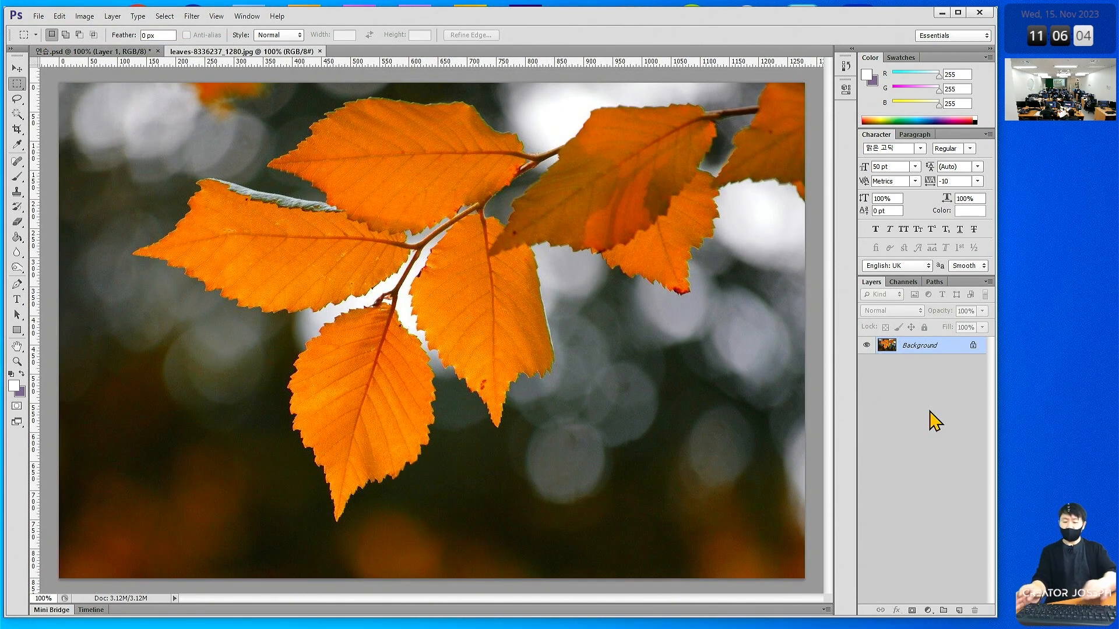
{"action": "key", "text": "ctrl+j"}
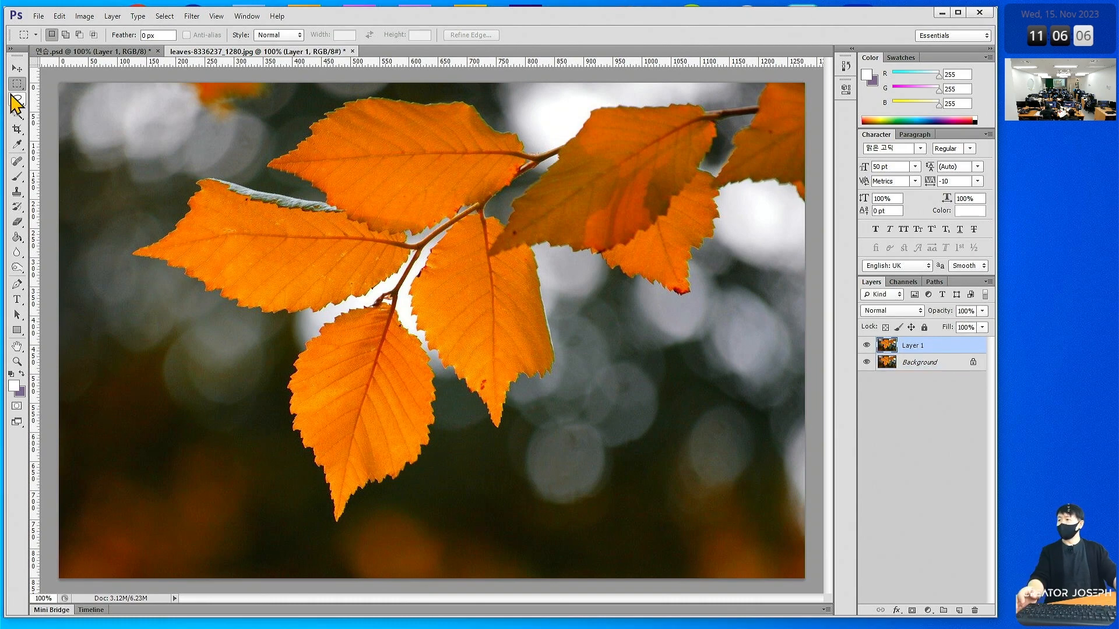
Copy a rectangular area around the lowest leaf to a new layer and move the copy to the photo's lower right
{"action": "left_click_drag", "start_coordinate": [273, 303], "coordinate": [495, 507]}
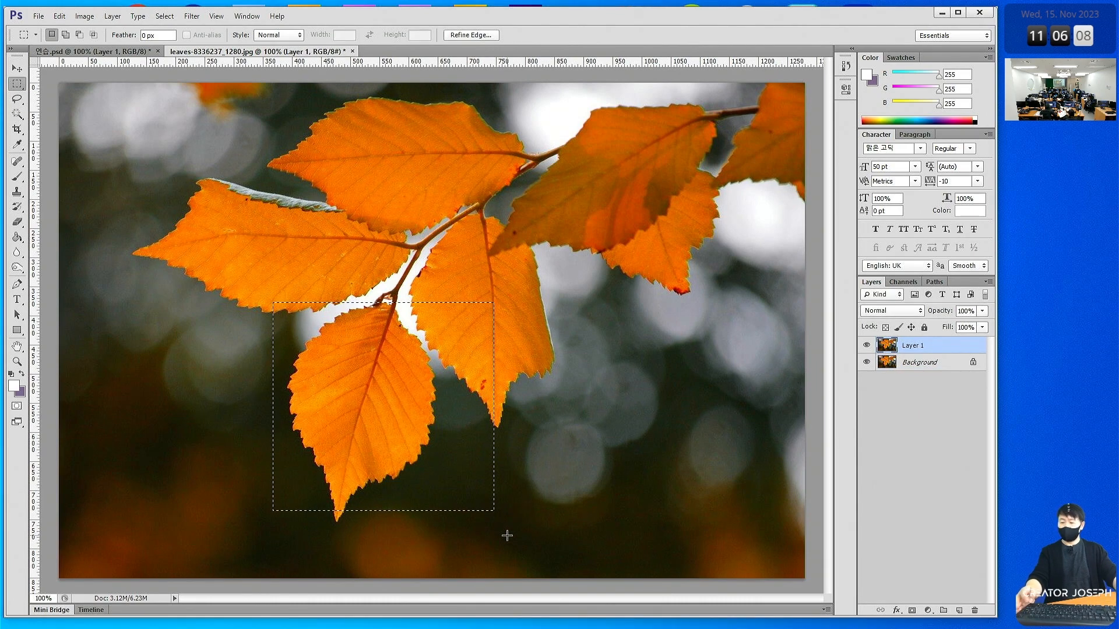
{"action": "key", "text": "ctrl+j"}
{"action": "left_click", "coordinate": [16, 68]}
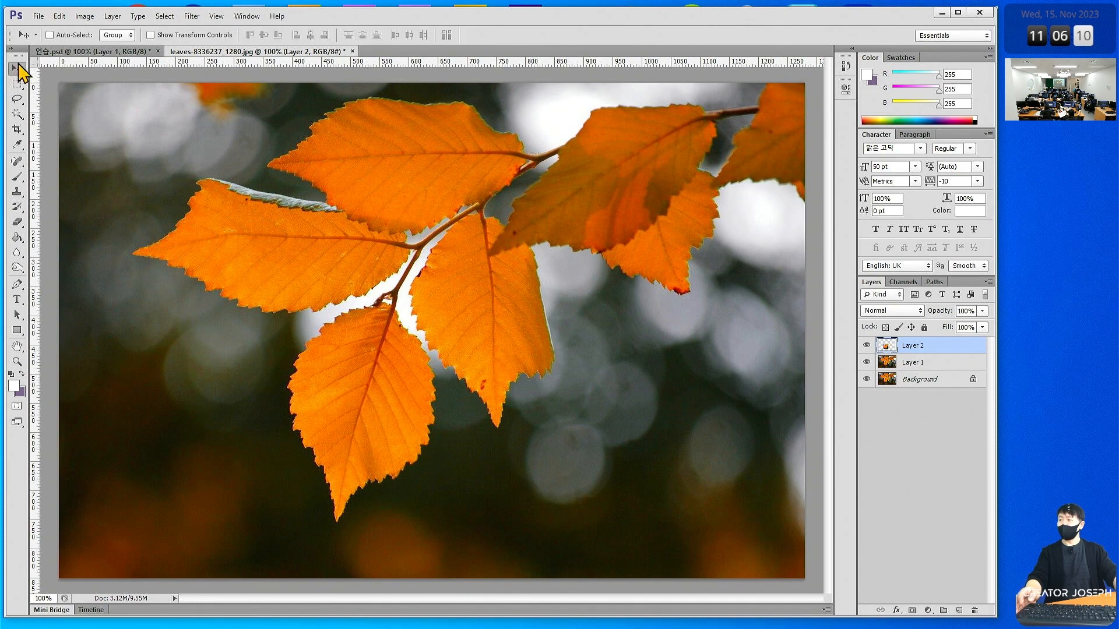
{"action": "left_click_drag", "start_coordinate": [377, 368], "coordinate": [672, 381]}
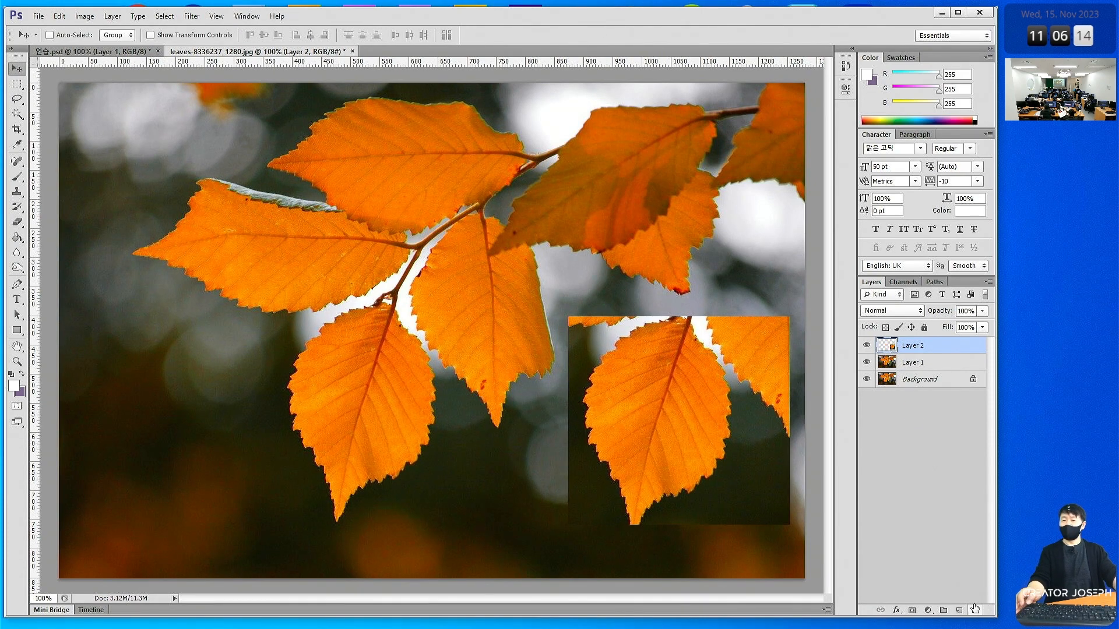
Add a new layer, fill a rectangular selection over the leaves with white and then the purple background color, and deselect
{"action": "left_click", "coordinate": [956, 610]}
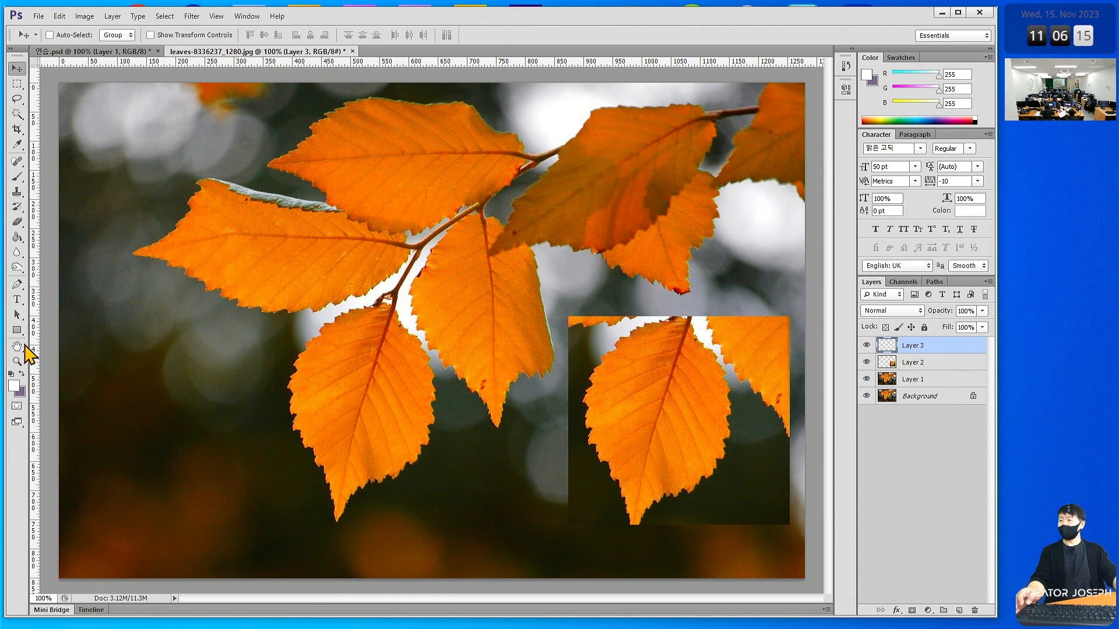
{"action": "left_click", "coordinate": [17, 84]}
{"action": "left_click_drag", "start_coordinate": [211, 211], "coordinate": [425, 389]}
{"action": "key", "text": "ctrl+c"}
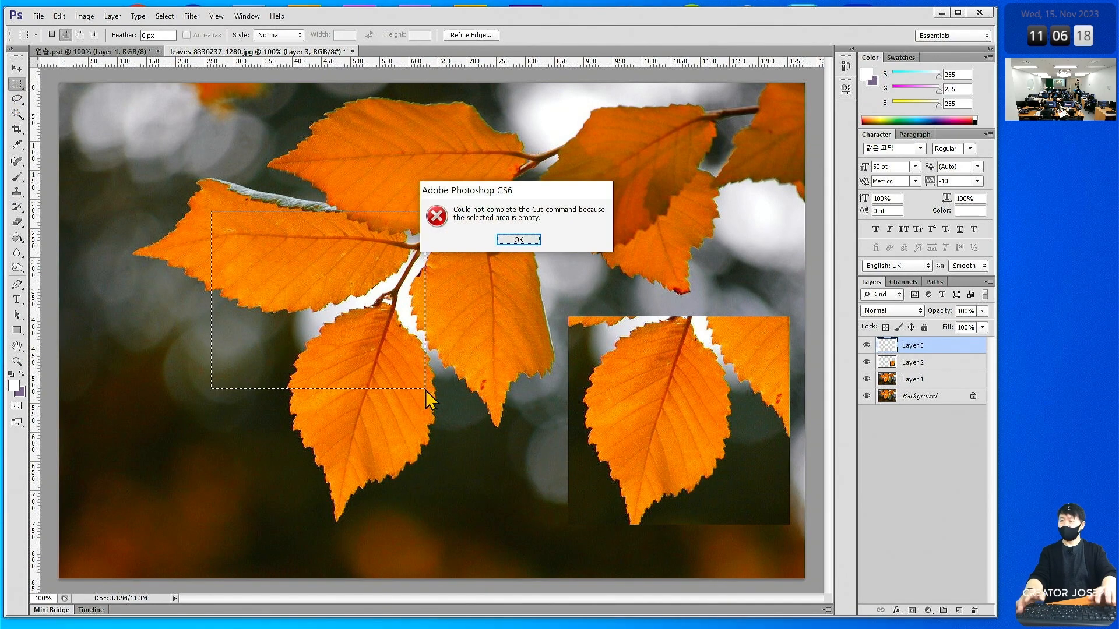
{"action": "key", "text": "Return"}
{"action": "key", "text": "alt+BackSpace"}
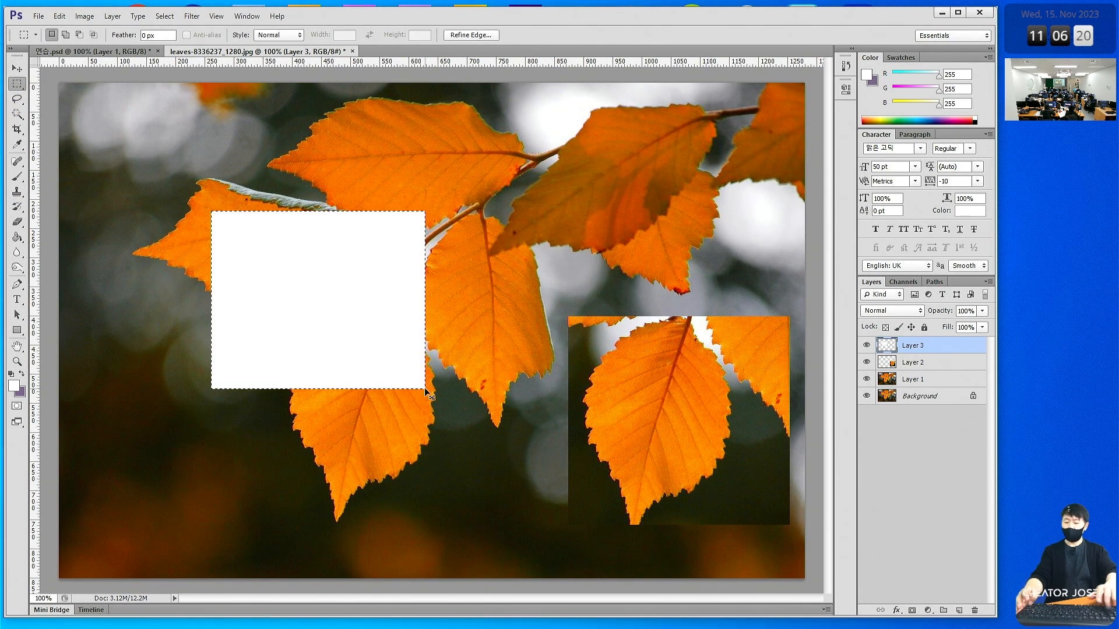
{"action": "key", "text": "ctrl+BackSpace"}
{"action": "key", "text": "ctrl+d"}
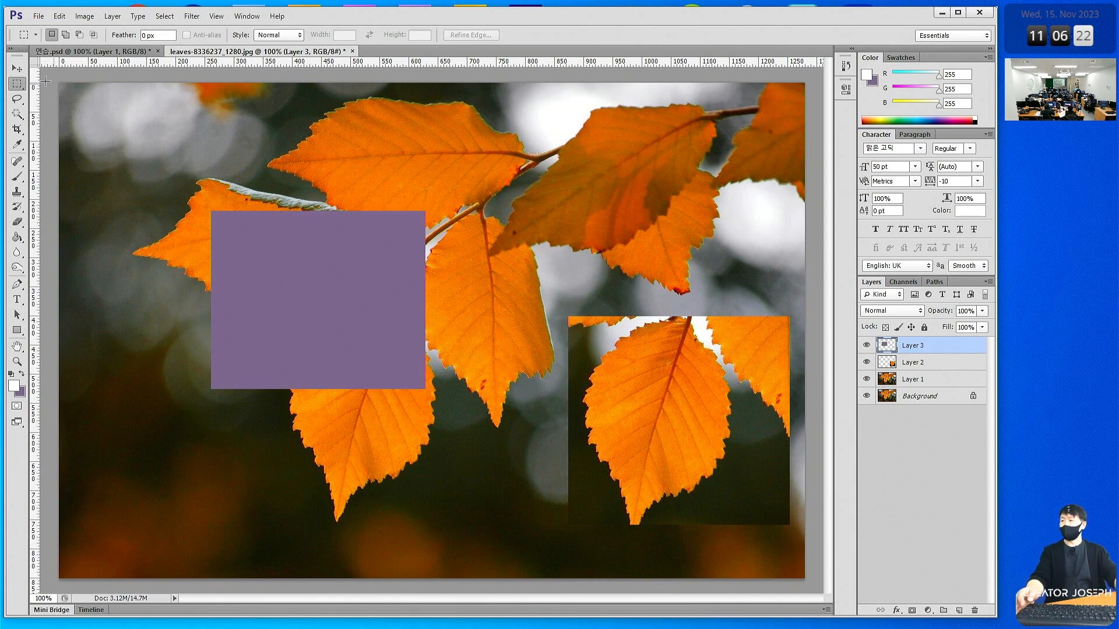
Move the purple rectangle partly over the copied leaf area and back over the lowest original leaf
{"action": "key", "text": "v"}
{"action": "left_click_drag", "start_coordinate": [433, 312], "coordinate": [673, 365]}
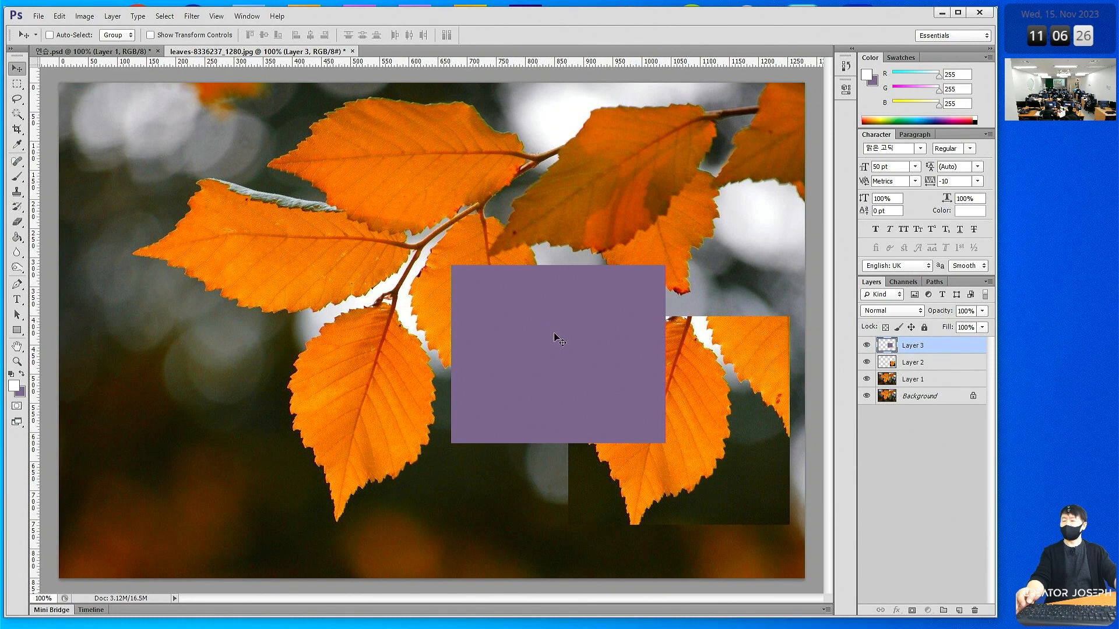
{"action": "left_click_drag", "start_coordinate": [555, 338], "coordinate": [376, 353]}
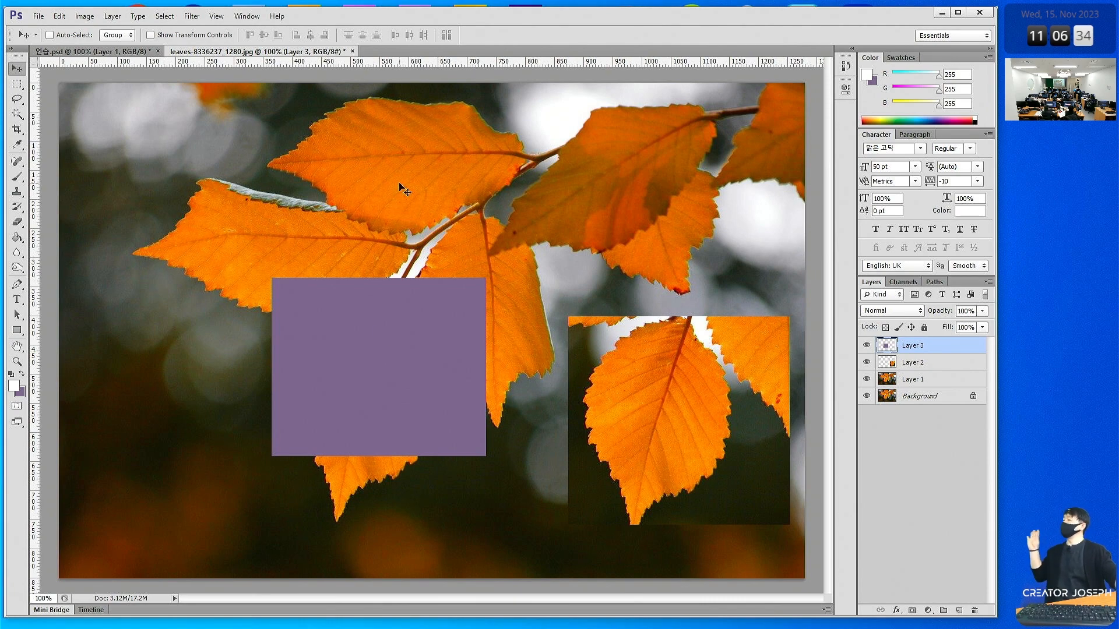
Close the leaf photo without saving, and delete Layer 1 and Layer 2 from 연습.psd
{"action": "left_click", "coordinate": [352, 51]}
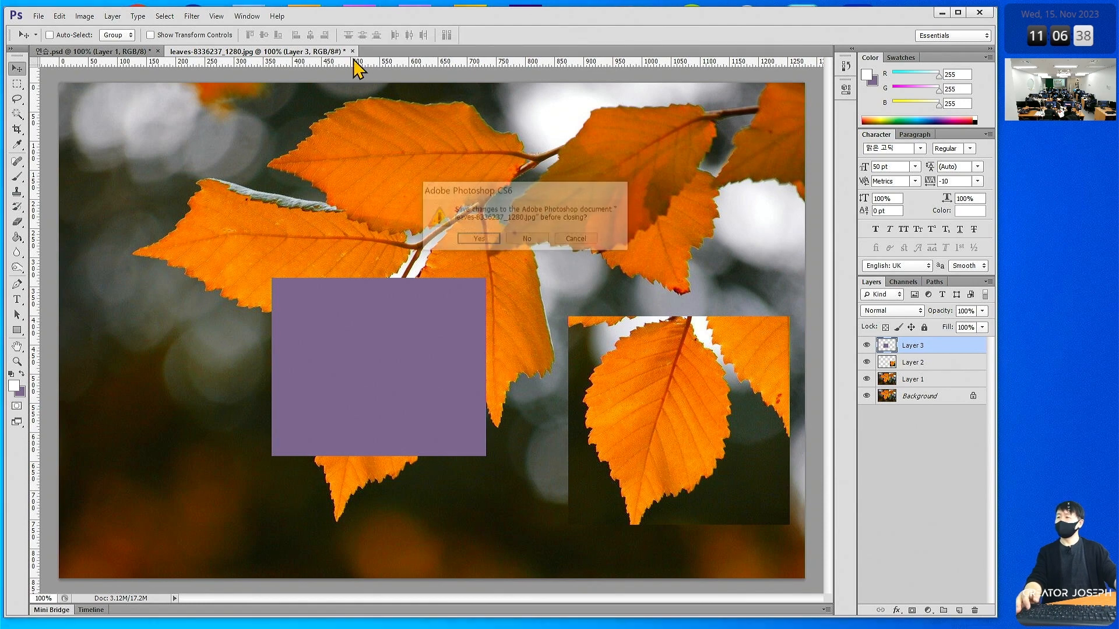
{"action": "left_click", "coordinate": [533, 240]}
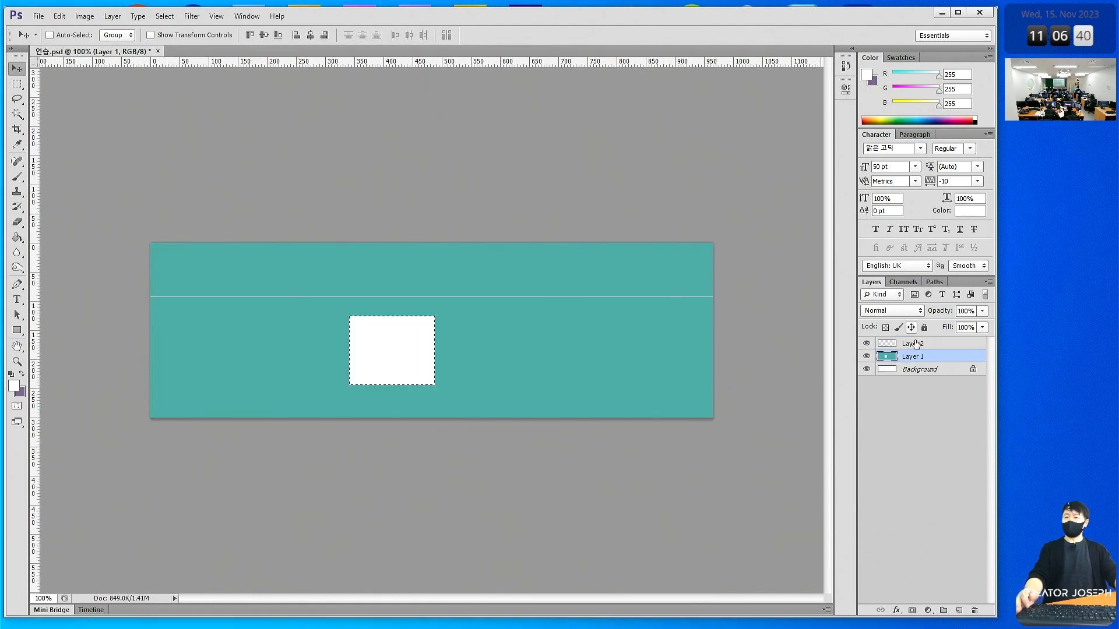
{"action": "left_click", "coordinate": [914, 344], "text": "shift"}
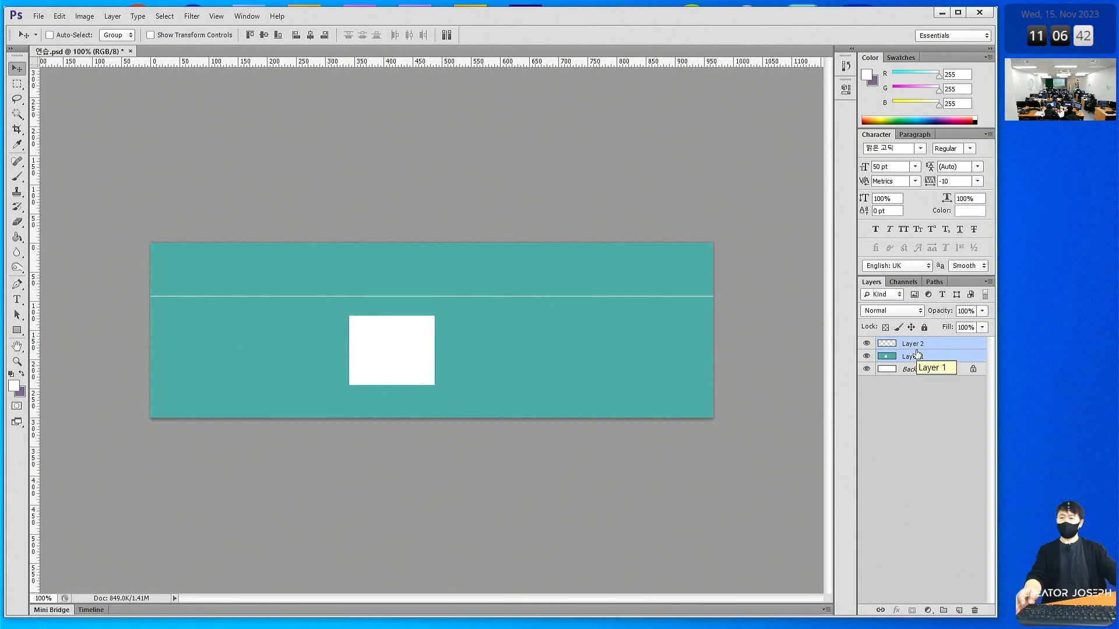
{"action": "key", "text": "Delete"}
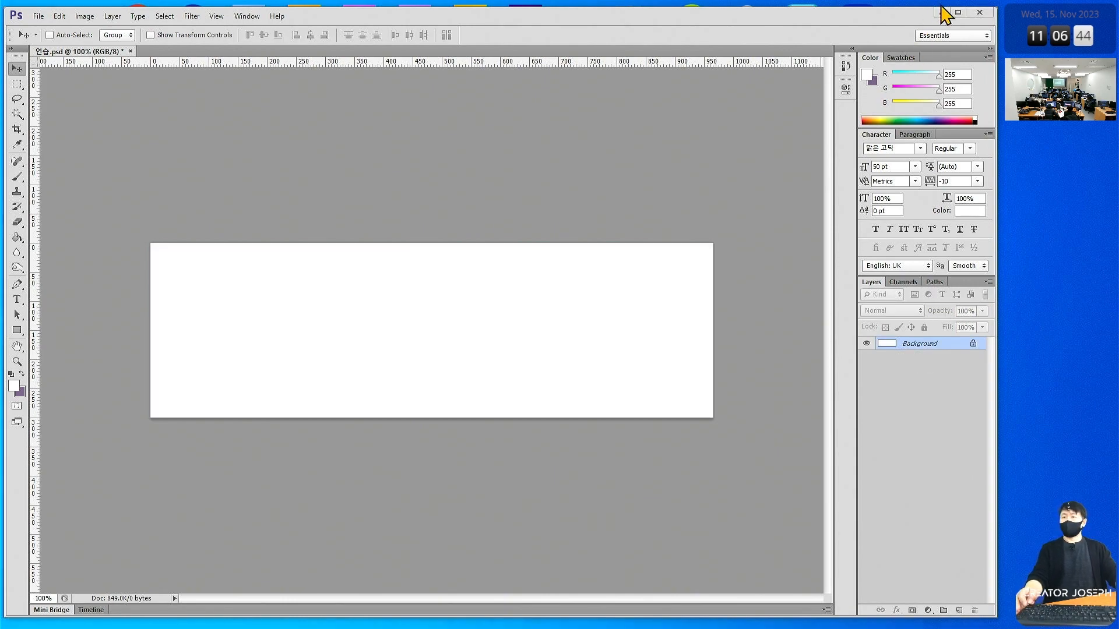
Switch to the lesson plan 1115_수업계획.txt in Notepad and highlight the item on copying a photo to the canvas and resizing it
{"action": "left_click", "coordinate": [941, 13]}
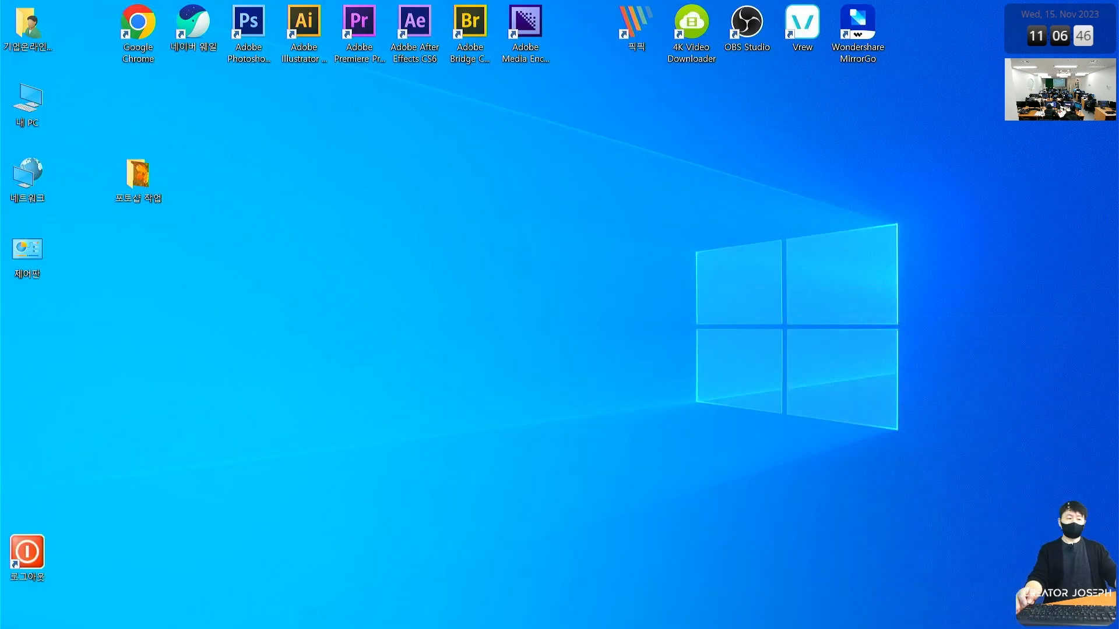
{"action": "left_click", "coordinate": [251, 628]}
{"action": "left_click", "coordinate": [216, 375]}
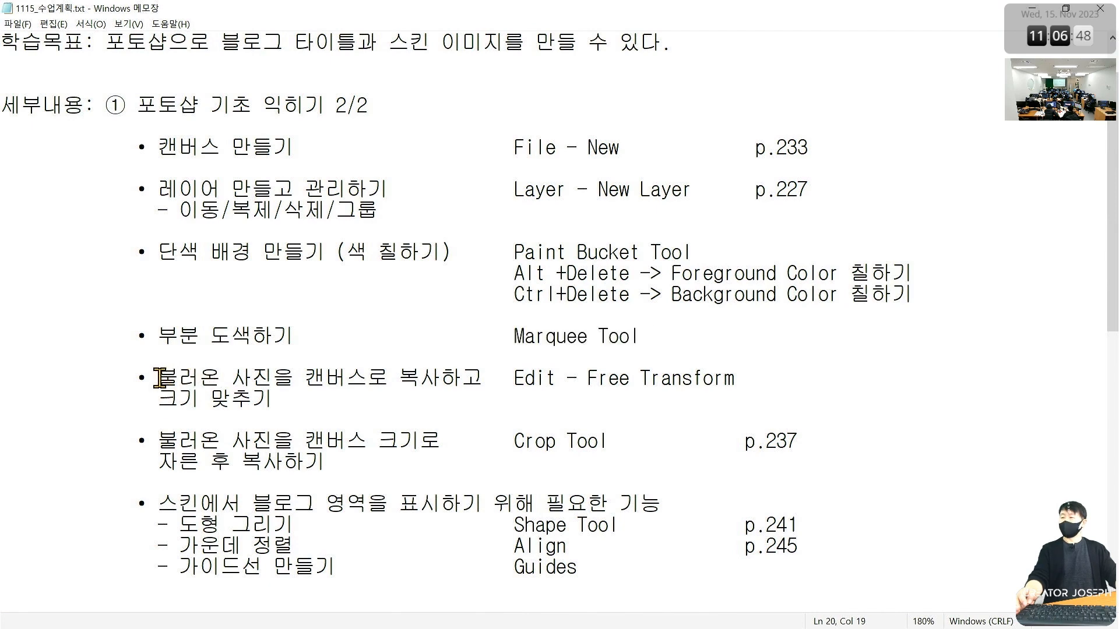
{"action": "left_click_drag", "start_coordinate": [153, 379], "coordinate": [800, 397]}
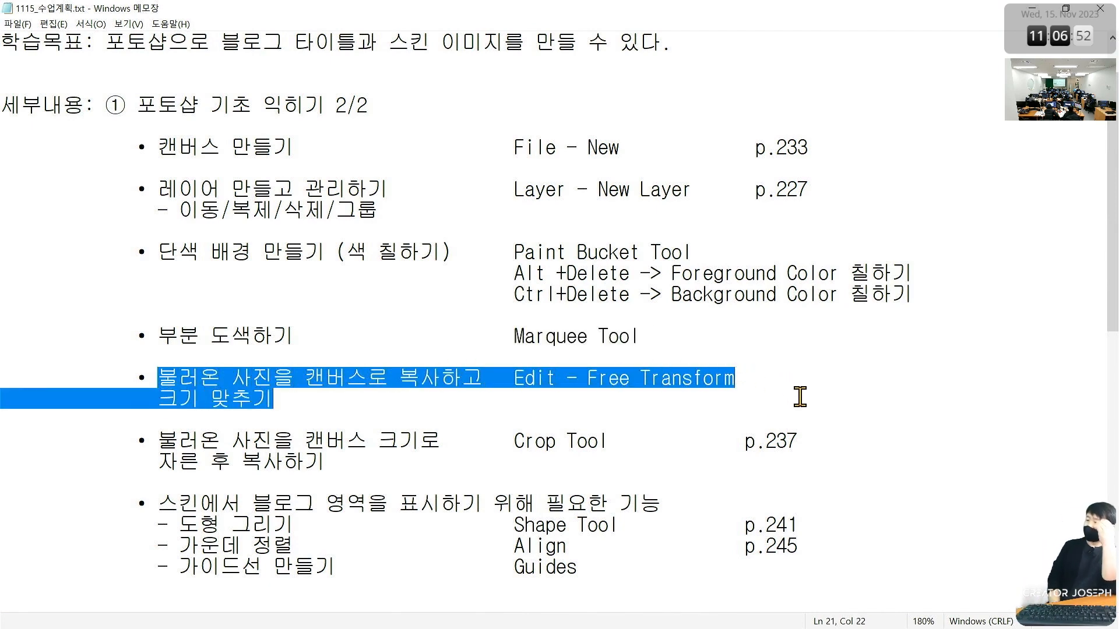
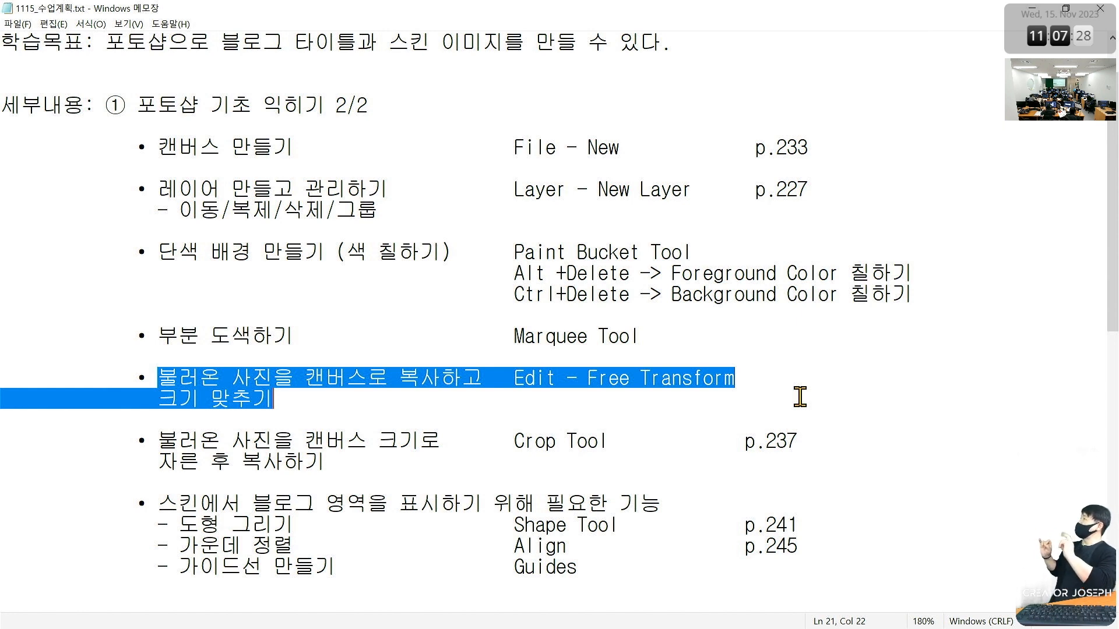
Review the lesson plan's photo resizing and Crop Tool items, and highlight "Free Transform"
{"action": "left_click", "coordinate": [274, 405]}
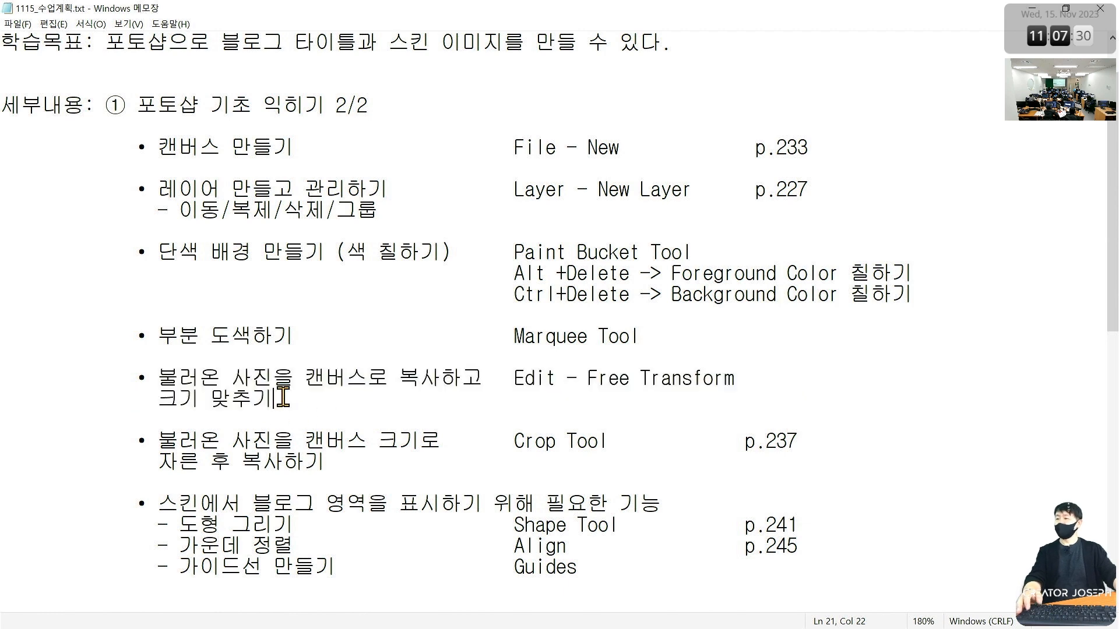
{"action": "left_click_drag", "start_coordinate": [159, 374], "coordinate": [344, 400]}
{"action": "left_click", "coordinate": [280, 447]}
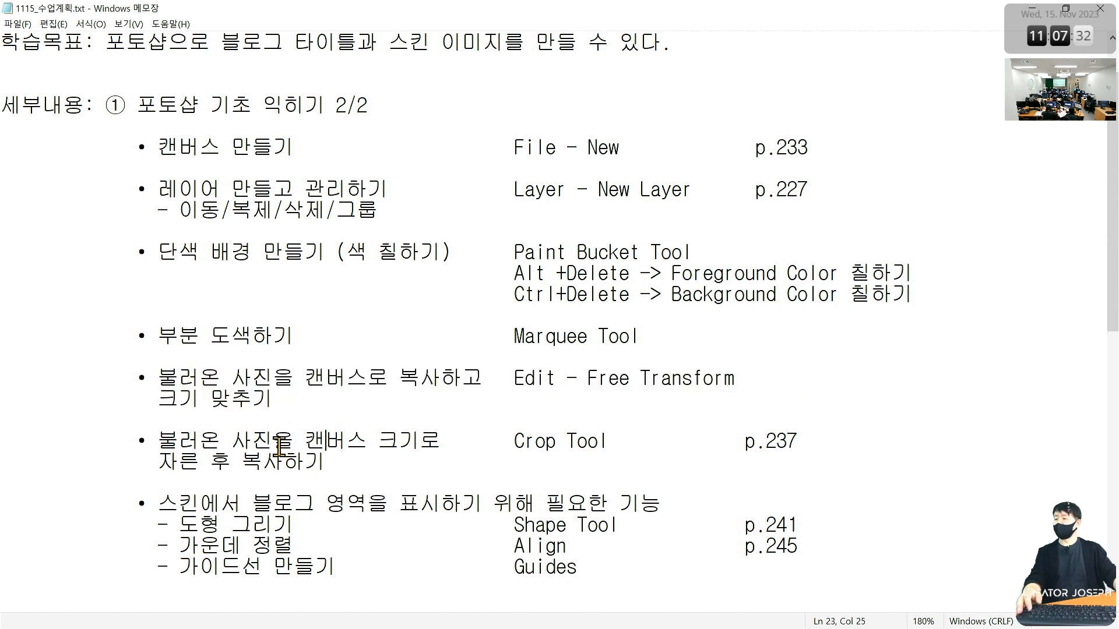
{"action": "left_click_drag", "start_coordinate": [159, 438], "coordinate": [413, 475]}
{"action": "left_click", "coordinate": [489, 466]}
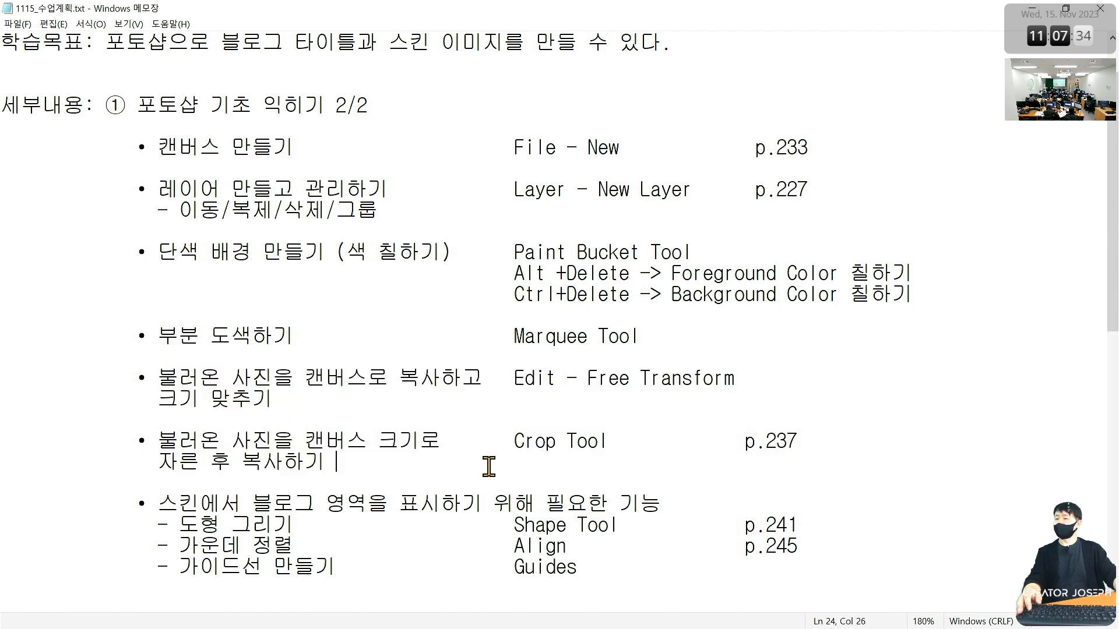
{"action": "left_click_drag", "start_coordinate": [577, 378], "coordinate": [746, 378]}
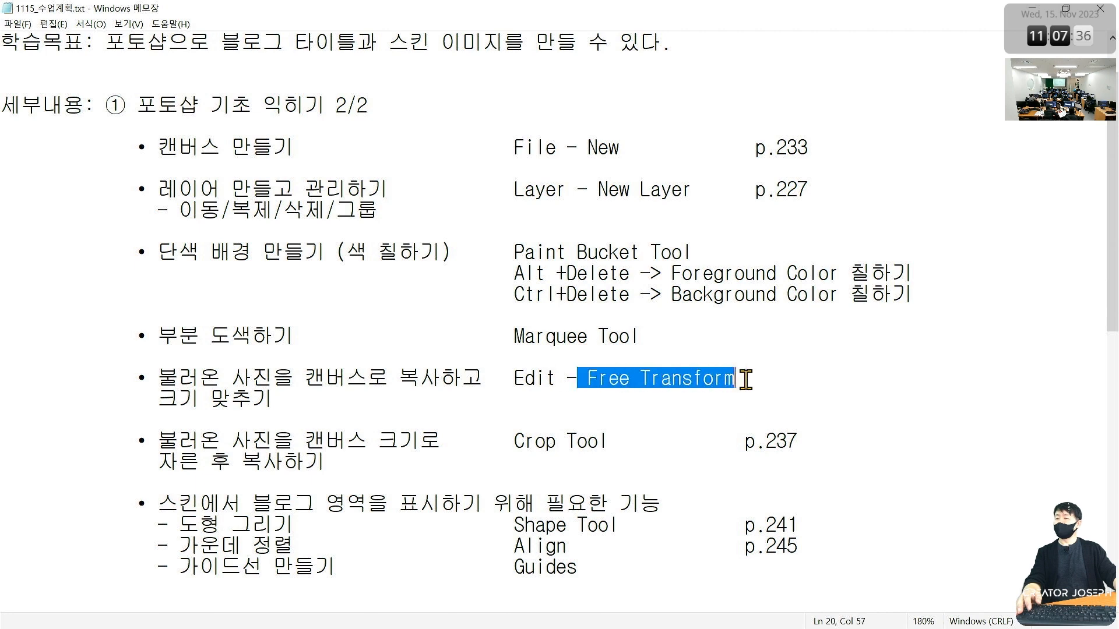
{"action": "left_click", "coordinate": [697, 441]}
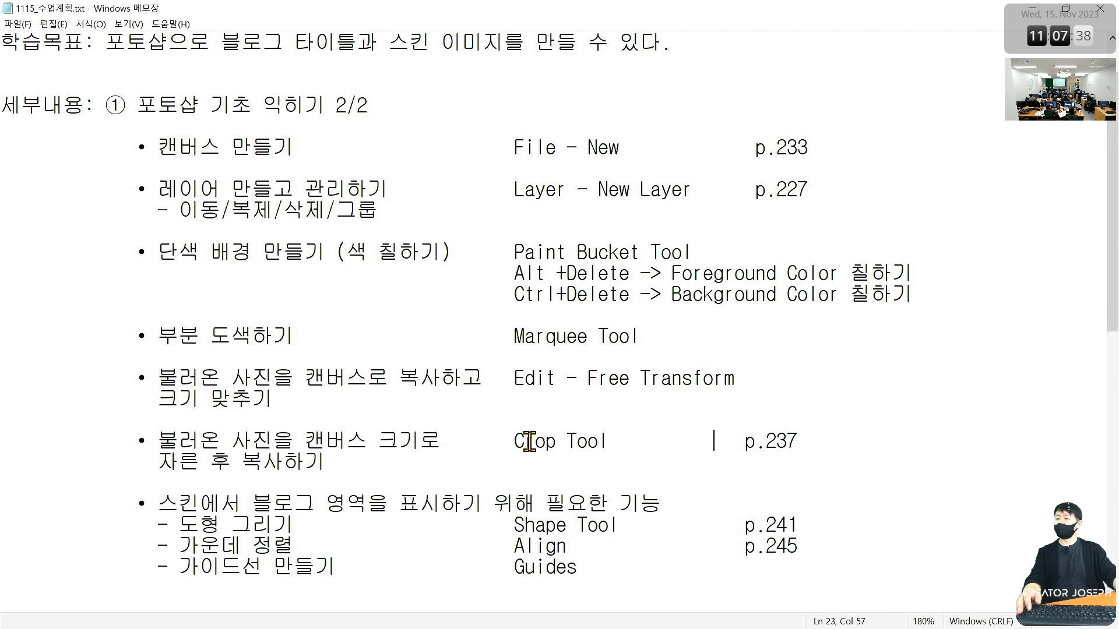
{"action": "left_click_drag", "start_coordinate": [512, 441], "coordinate": [637, 446]}
{"action": "left_click", "coordinate": [653, 377]}
{"action": "left_click_drag", "start_coordinate": [589, 378], "coordinate": [750, 376]}
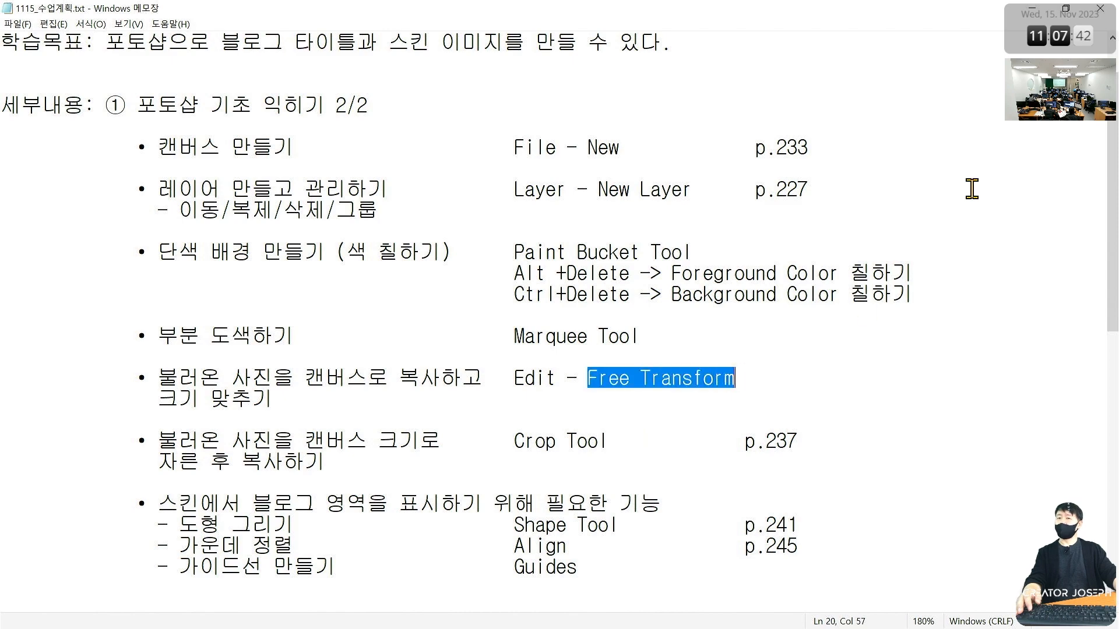
Switch to Photoshop and open the leaves-8336237_1280 JPG photo from the 포토샵작업 folder
{"action": "left_click", "coordinate": [1032, 9]}
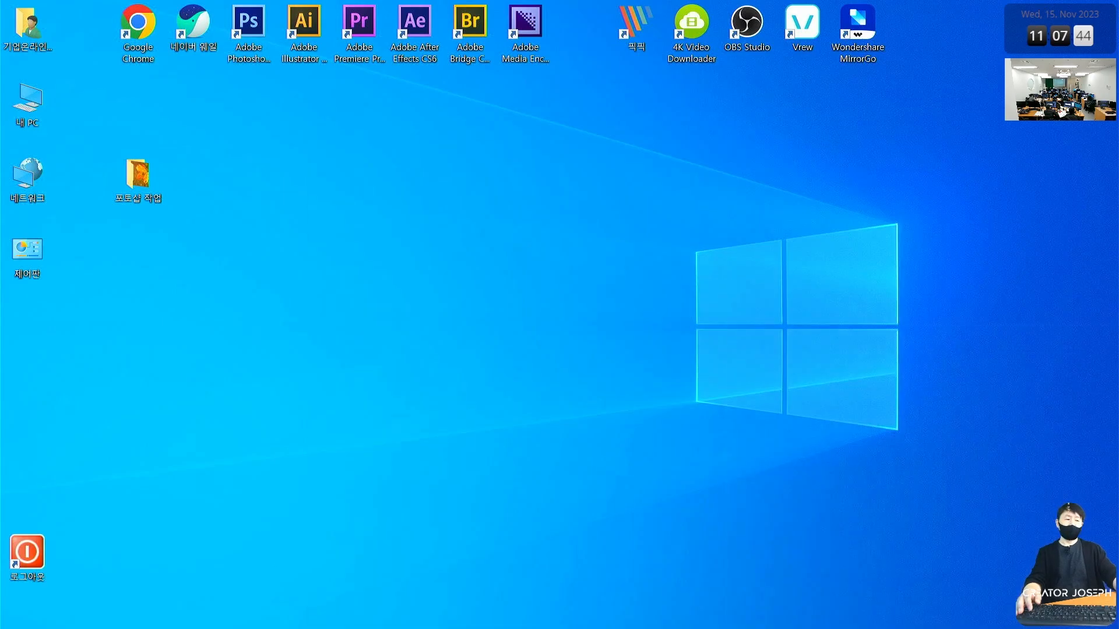
{"action": "key", "text": "alt+Tab"}
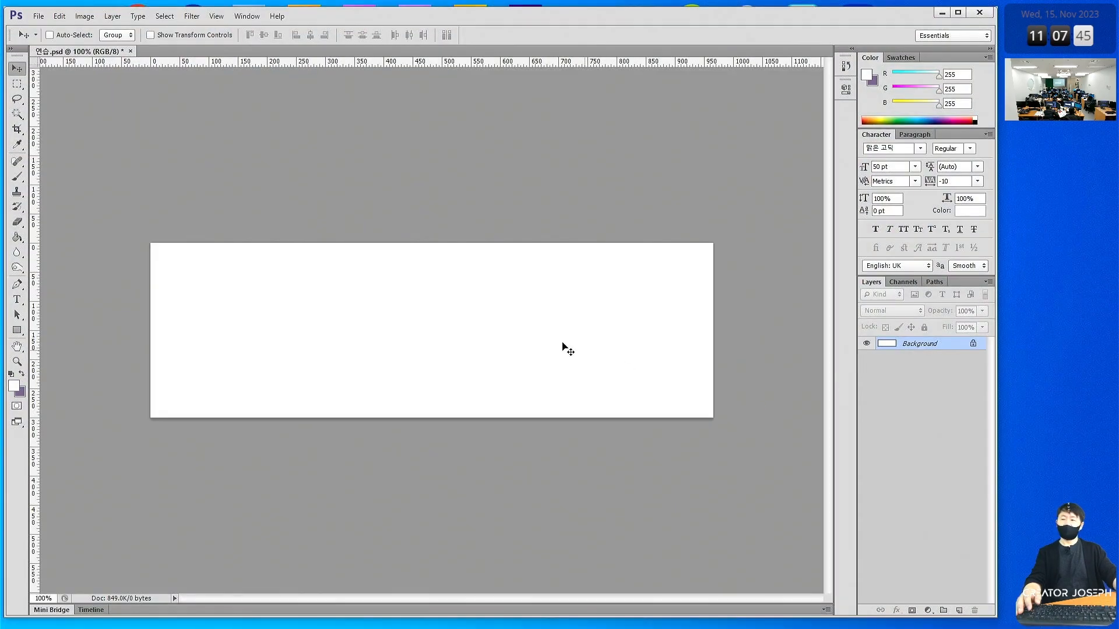
{"action": "left_click", "coordinate": [58, 16]}
{"action": "left_click", "coordinate": [64, 51]}
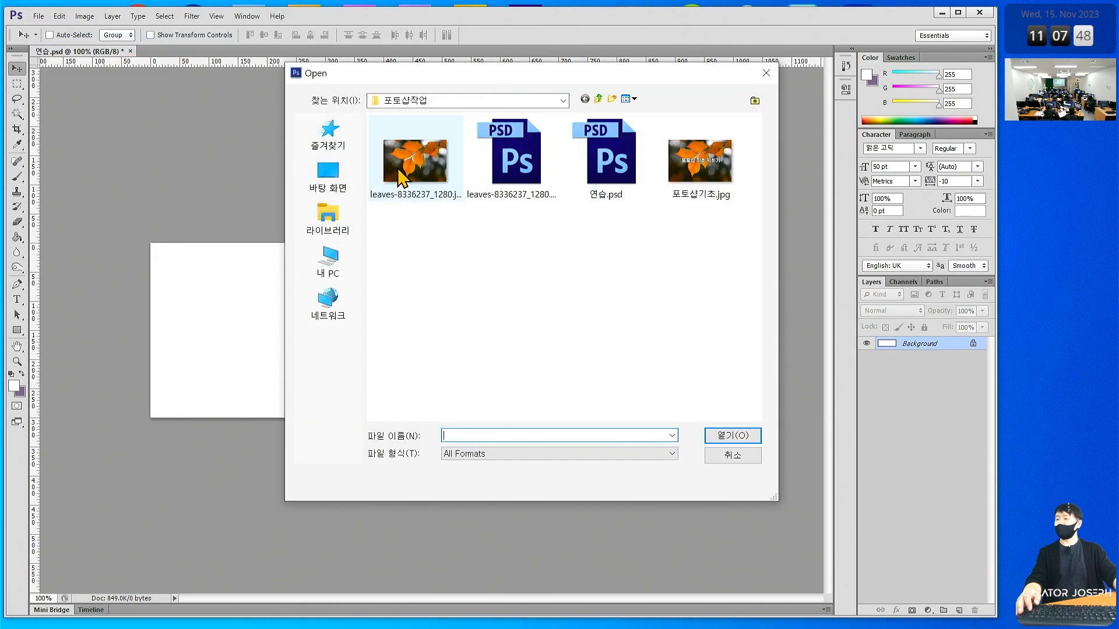
{"action": "double_click", "coordinate": [437, 204]}
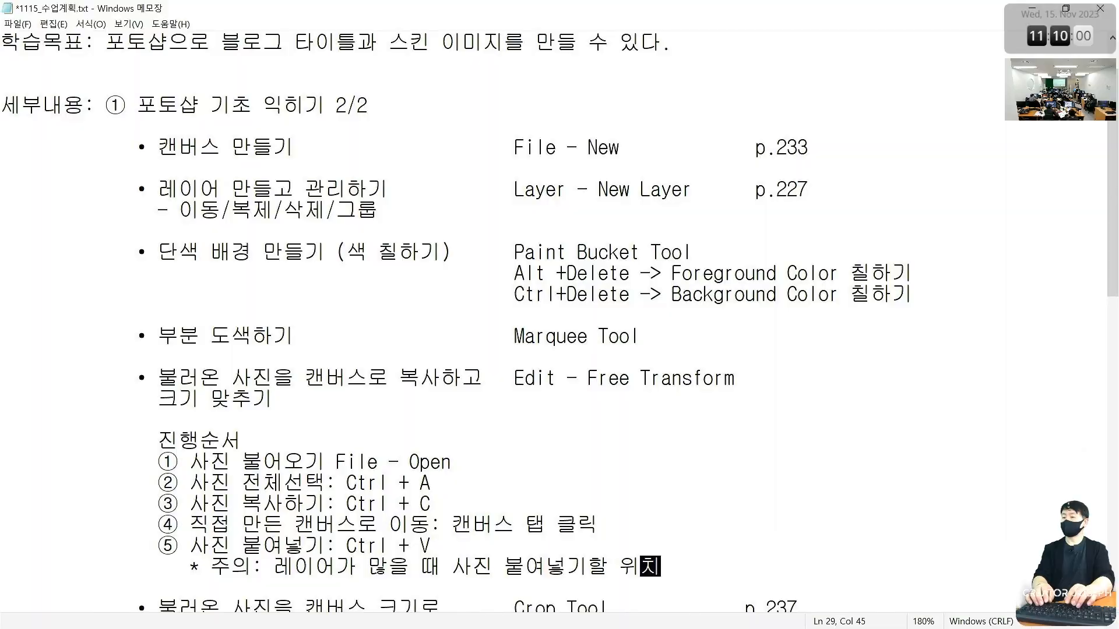
Complete the caution note under step ⑤ in the Notepad lesson plan with "결정 잘 하세요~"
{"action": "scroll", "coordinate": [559, 314], "scroll_direction": "up", "scroll_amount": 8}
{"action": "type", "text": "결정"}
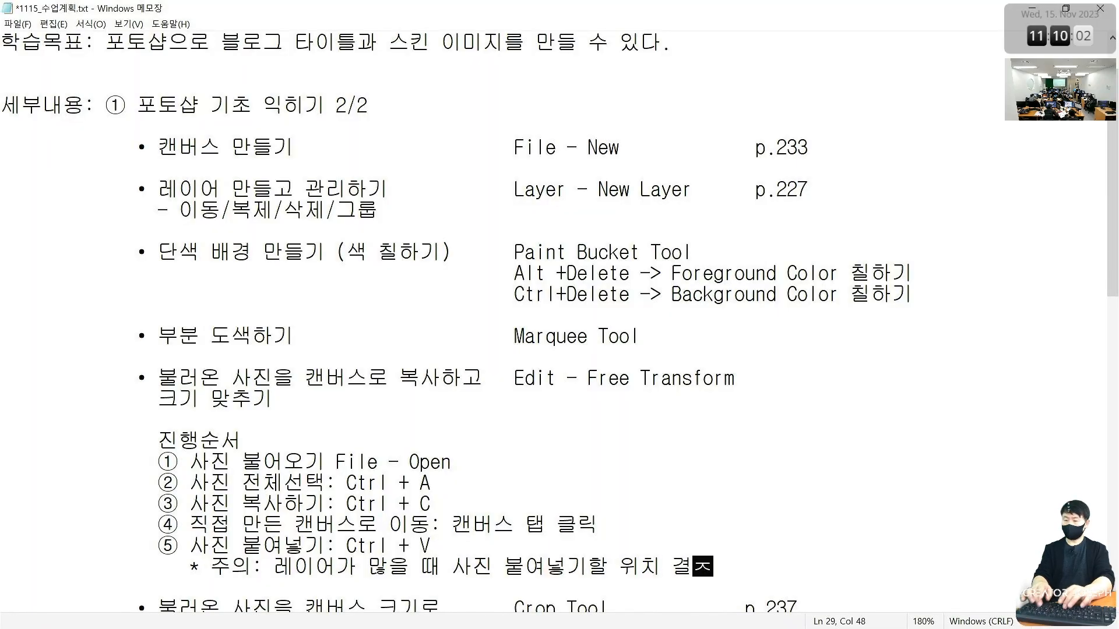
{"action": "type", "text": " 잘 하세요~"}
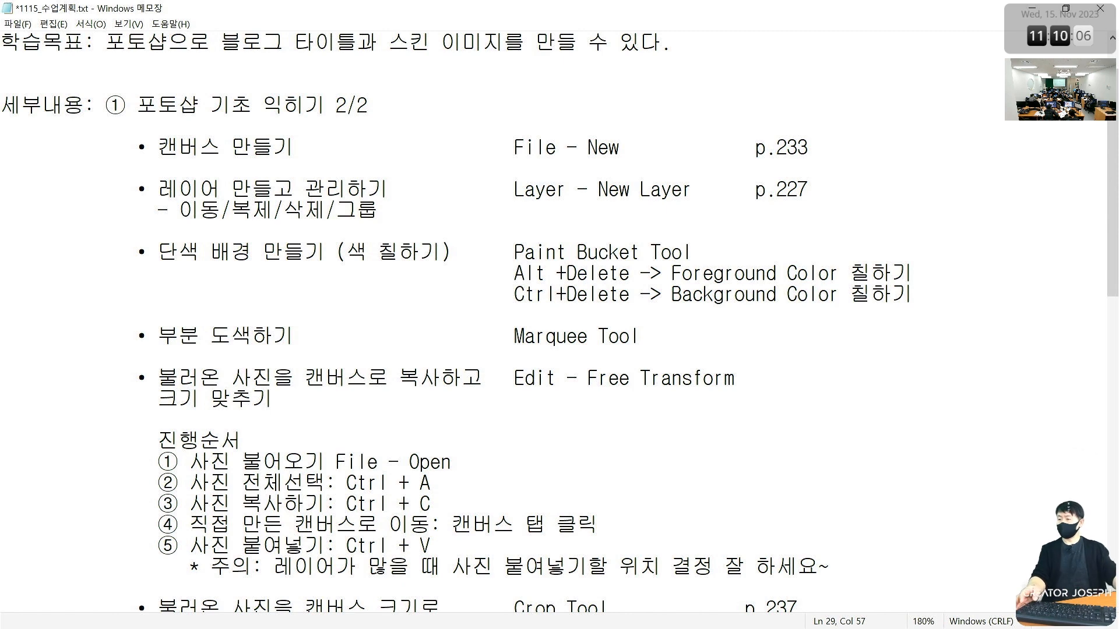
{"action": "scroll", "coordinate": [146, 174], "scroll_direction": "down", "scroll_amount": 3}
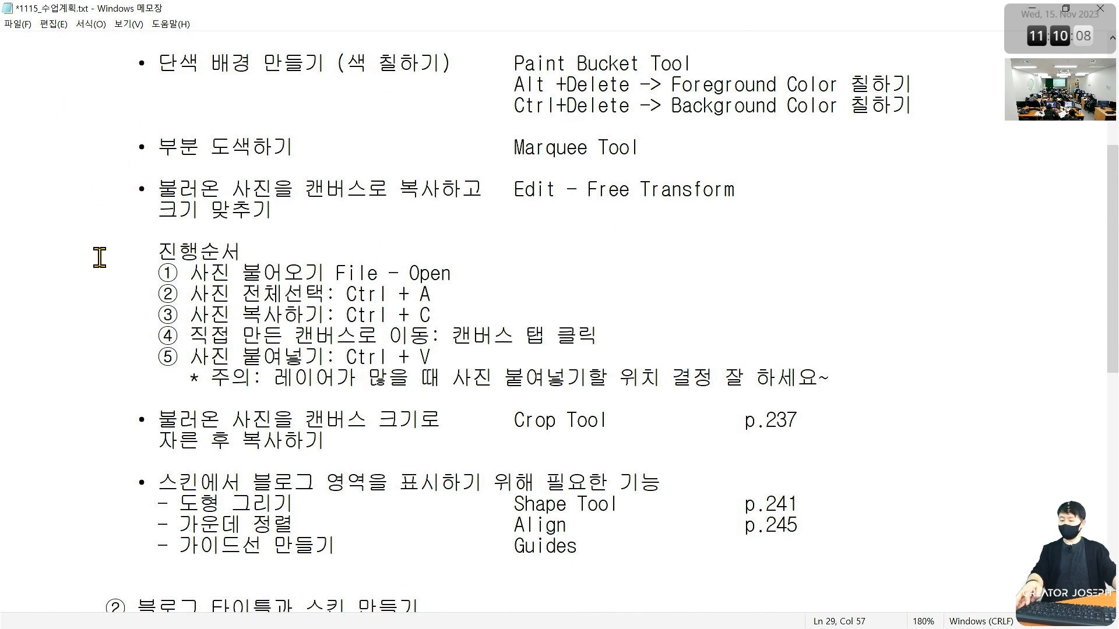
{"action": "left_click_drag", "start_coordinate": [118, 223], "coordinate": [899, 408]}
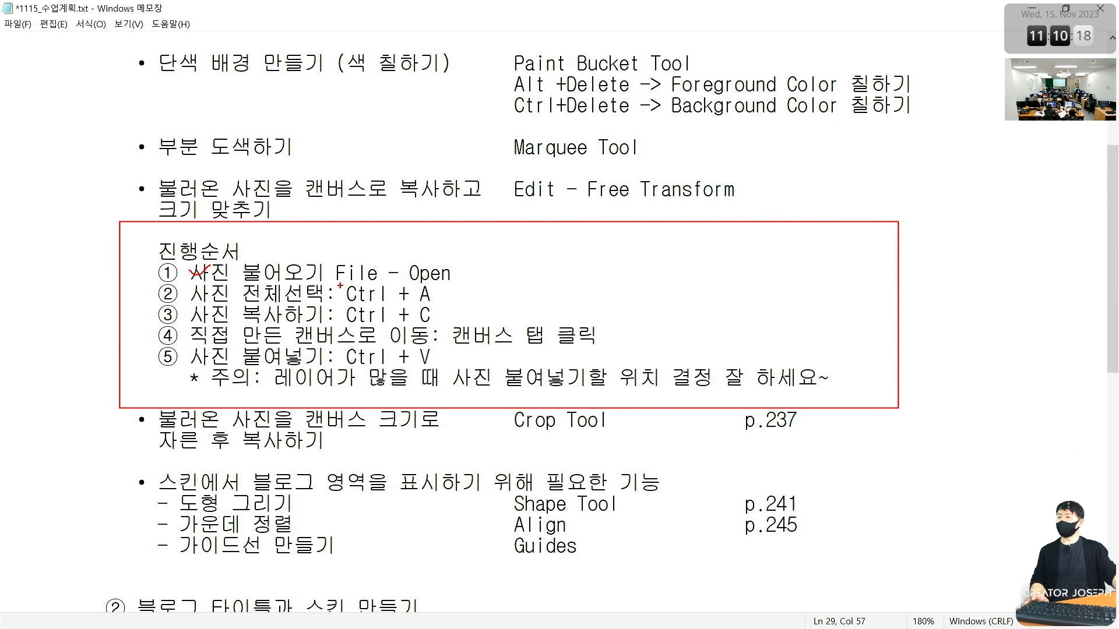
{"action": "left_click_drag", "start_coordinate": [338, 279], "coordinate": [443, 315]}
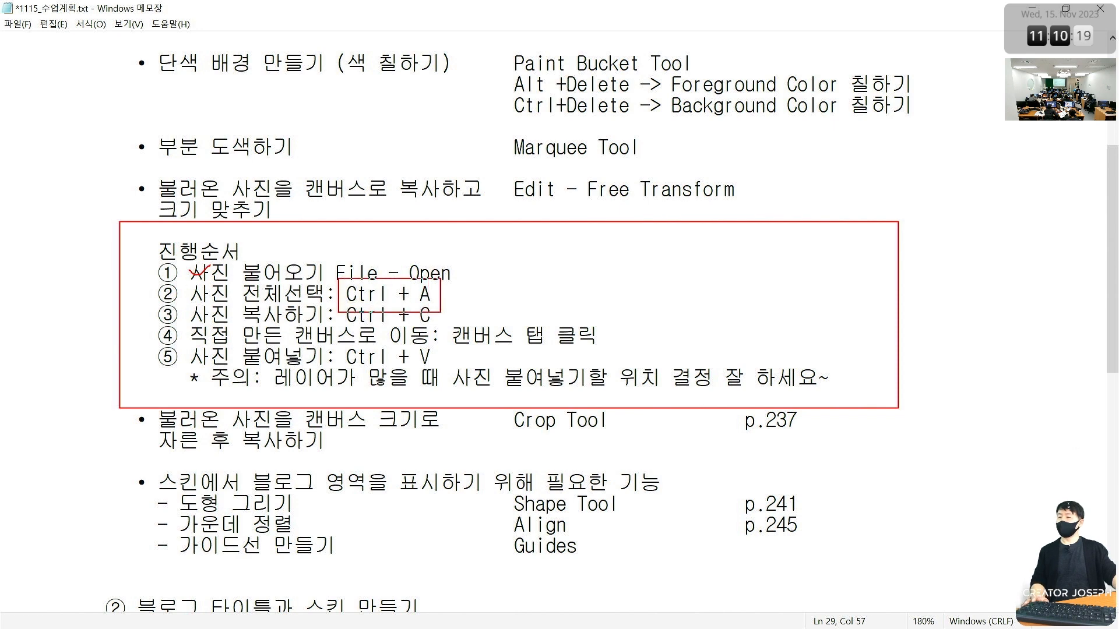
{"action": "key", "text": "Escape"}
Add the menu alternative "Select 메뉴 - All 선택" after Ctrl + A on the step ② line
{"action": "left_click", "coordinate": [465, 292]}
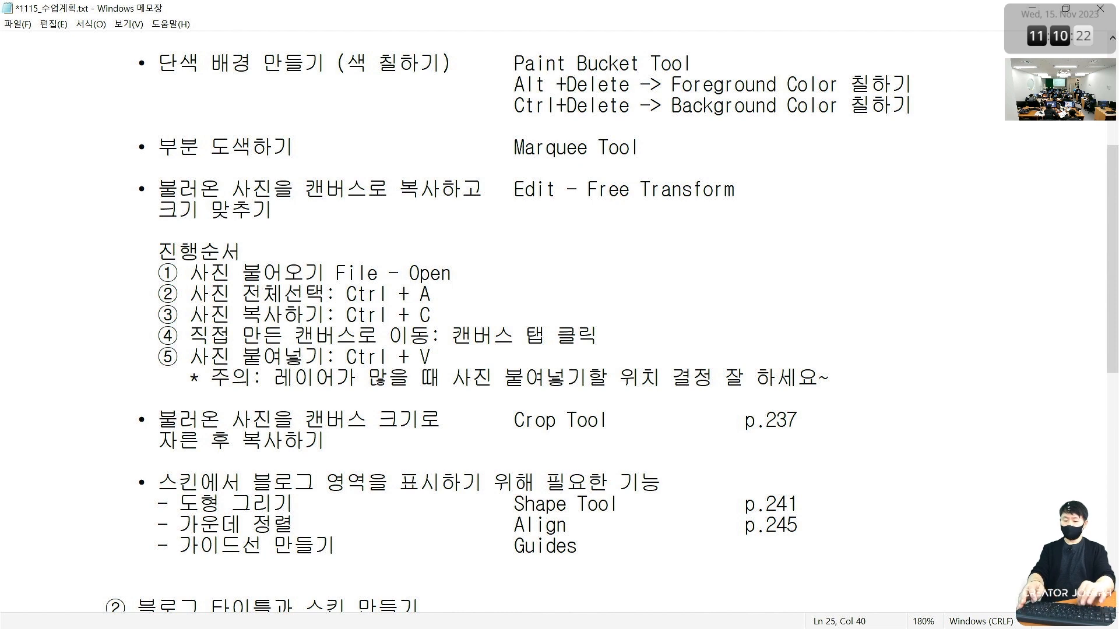
{"action": "type", "text": "Sele"}
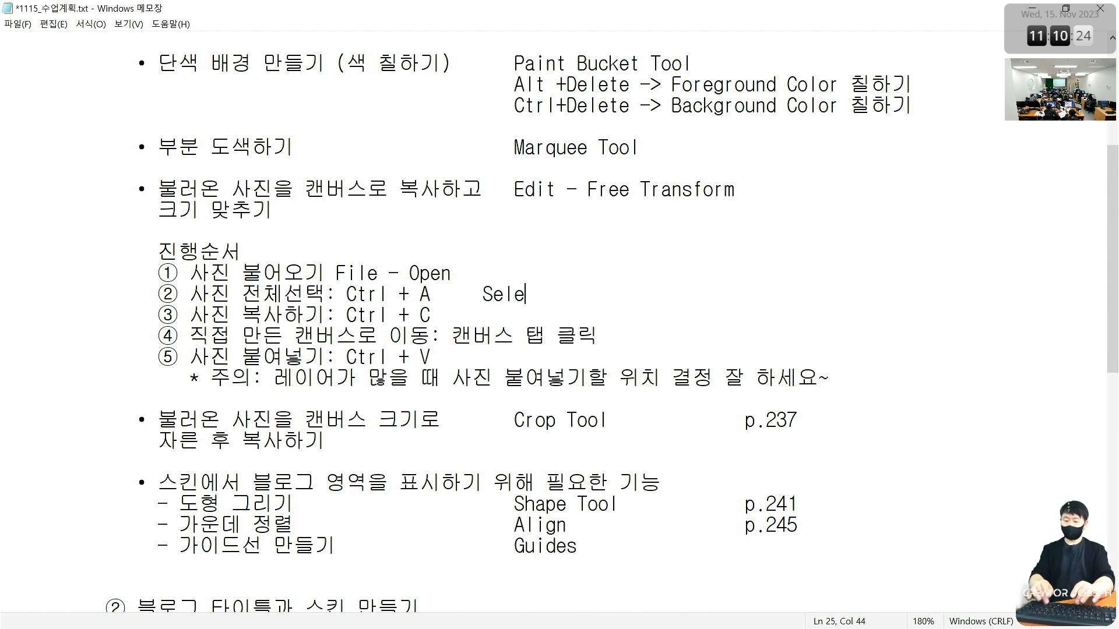
{"action": "type", "text": "ct 메뉴 - All 선택"}
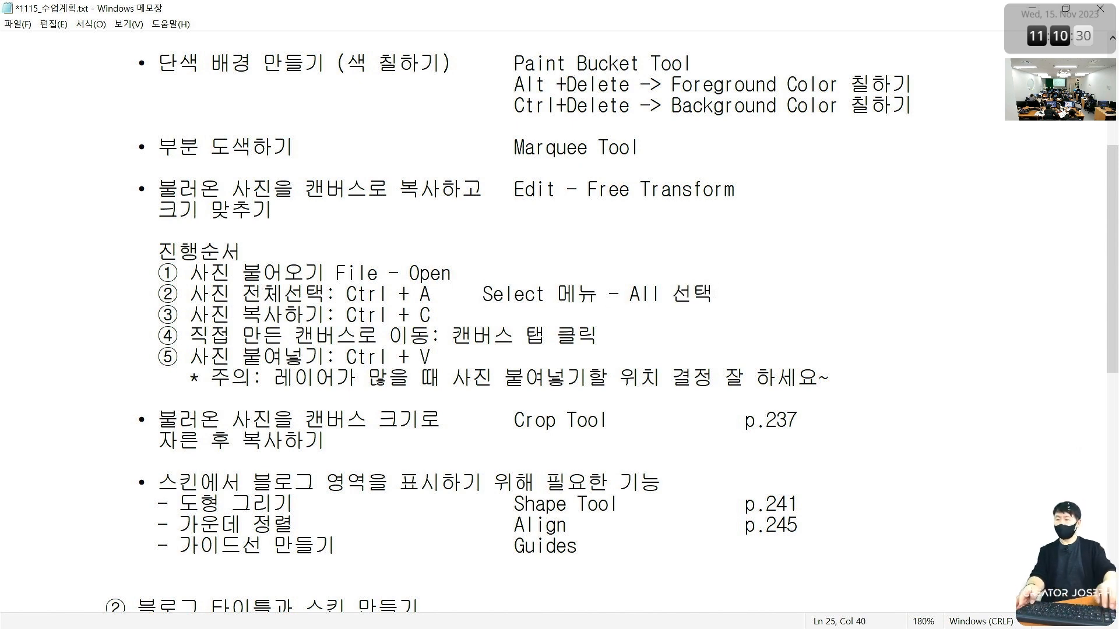
{"action": "left_click", "coordinate": [481, 316]}
{"action": "left_click_drag", "start_coordinate": [345, 314], "coordinate": [452, 313]}
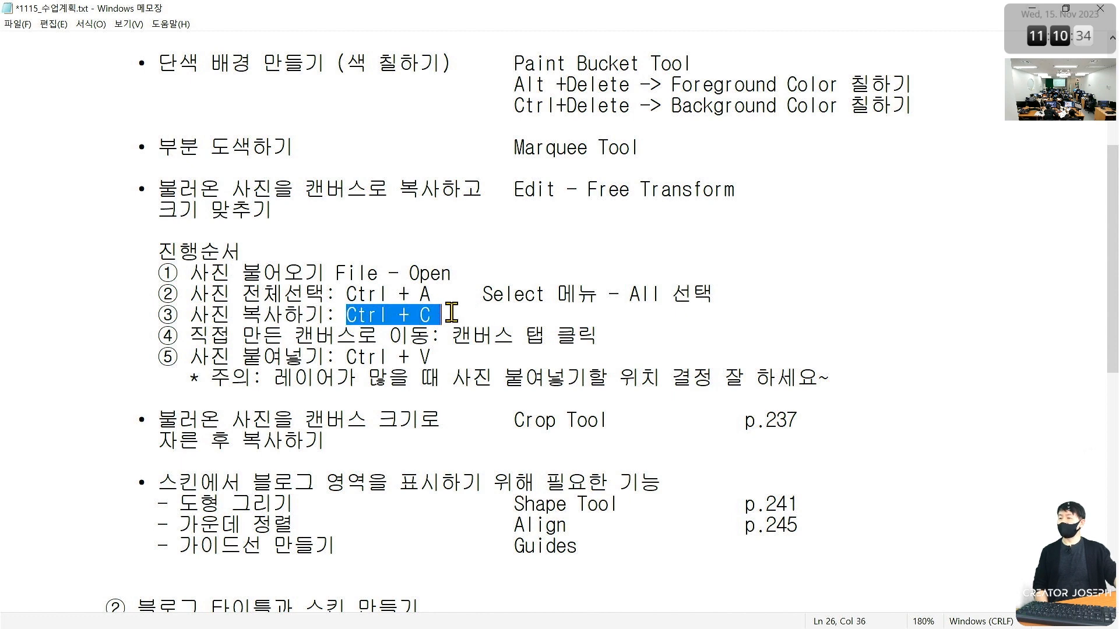
{"action": "left_click", "coordinate": [436, 313]}
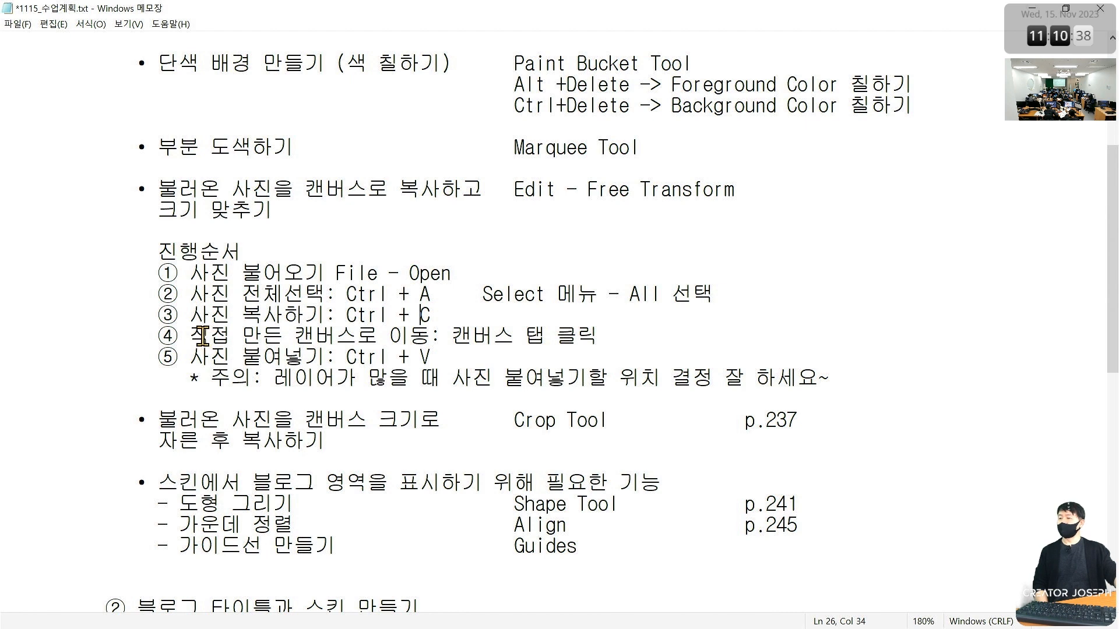
{"action": "left_click_drag", "start_coordinate": [210, 337], "coordinate": [581, 341]}
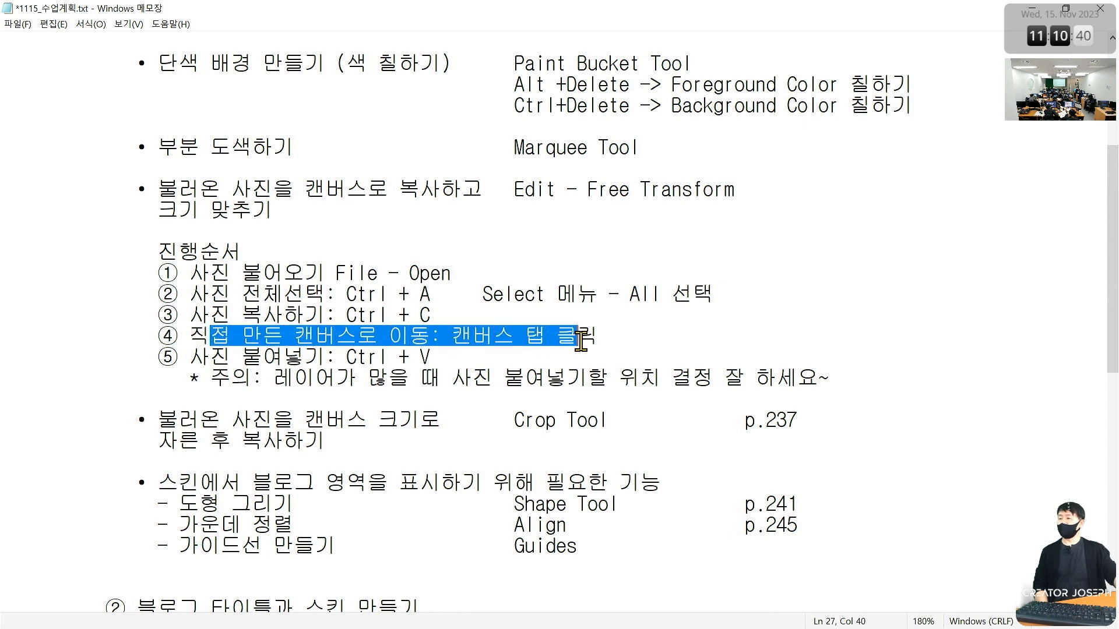
{"action": "left_click_drag", "start_coordinate": [348, 358], "coordinate": [440, 358]}
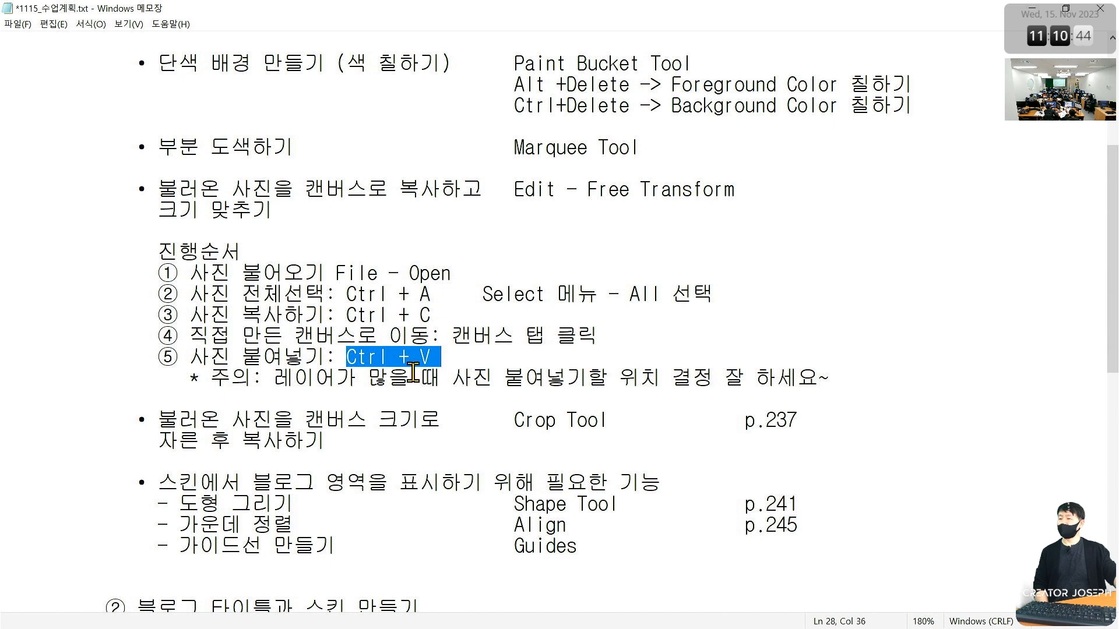
Start a new line below the caution note and insert the circled number ⑥
{"action": "left_click", "coordinate": [854, 379]}
{"action": "key", "text": "Return"}
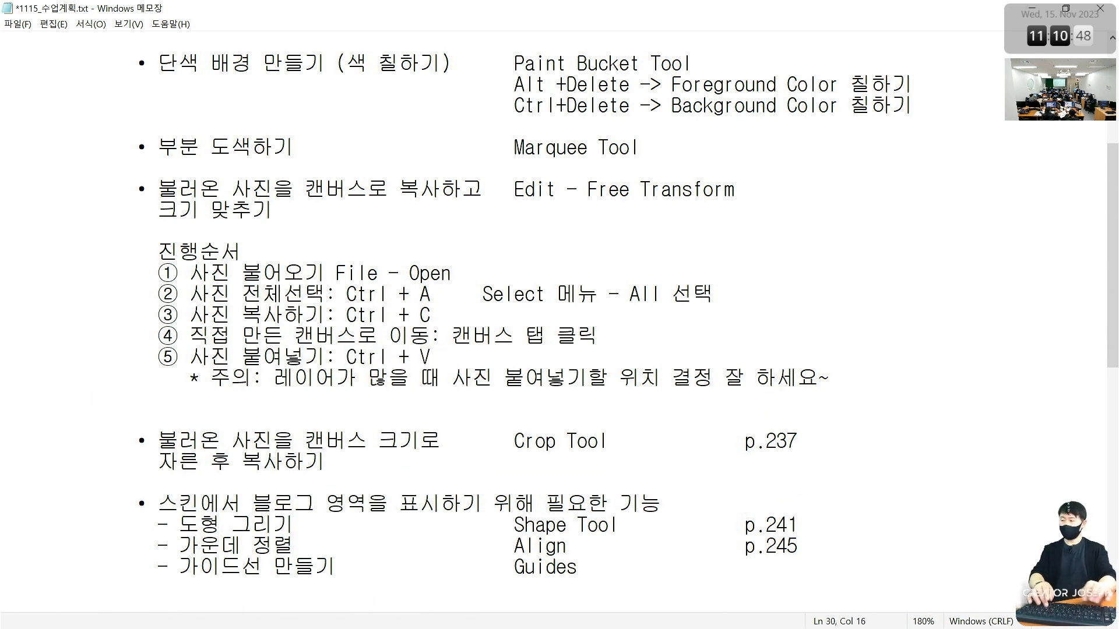
{"action": "type", "text": "d₩ㅇ"}
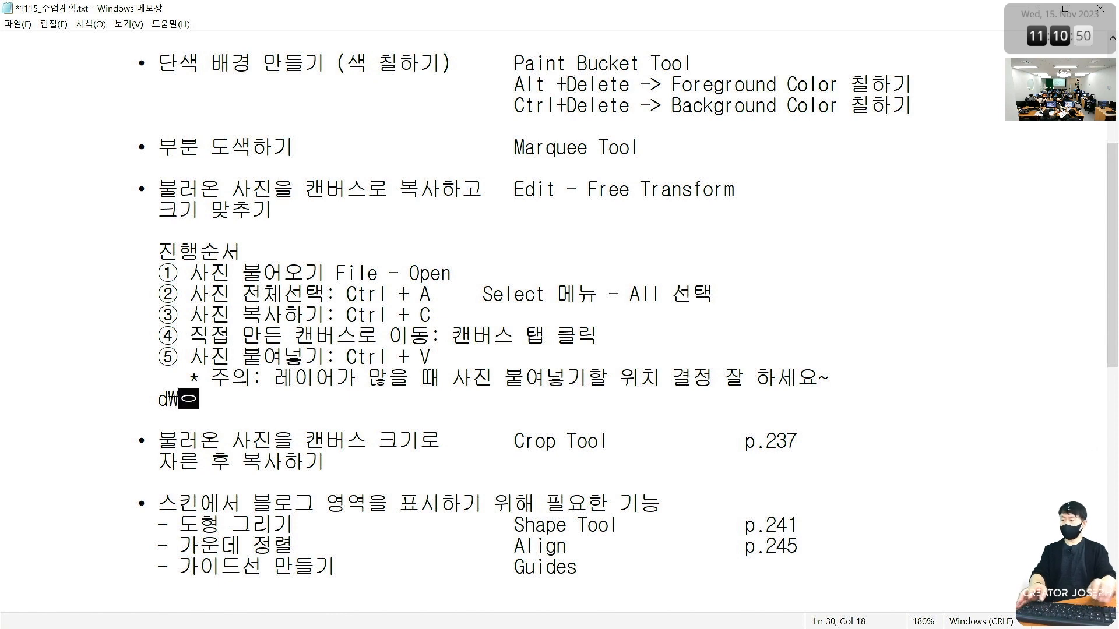
{"action": "key", "text": "BackSpace"}
{"action": "key", "text": "BackSpace"}
{"action": "key", "text": "BackSpace"}
{"action": "type", "text": "ㅇ"}
{"action": "key", "text": "Hangul_Hanja"}
{"action": "key", "text": "Down"}
{"action": "key", "text": "Down"}
{"action": "key", "text": "Down"}
{"action": "key", "text": "Down"}
{"action": "key", "text": "Down"}
{"action": "key", "text": "Down"}
{"action": "key", "text": "Down"}
{"action": "key", "text": "Down"}
{"action": "key", "text": "Down"}
{"action": "key", "text": "Down"}
{"action": "key", "text": "Down"}
{"action": "key", "text": "Down"}
{"action": "key", "text": "Down"}
{"action": "key", "text": "Down"}
{"action": "key", "text": "Down"}
{"action": "key", "text": "Down"}
{"action": "key", "text": "Down"}
{"action": "key", "text": "Down"}
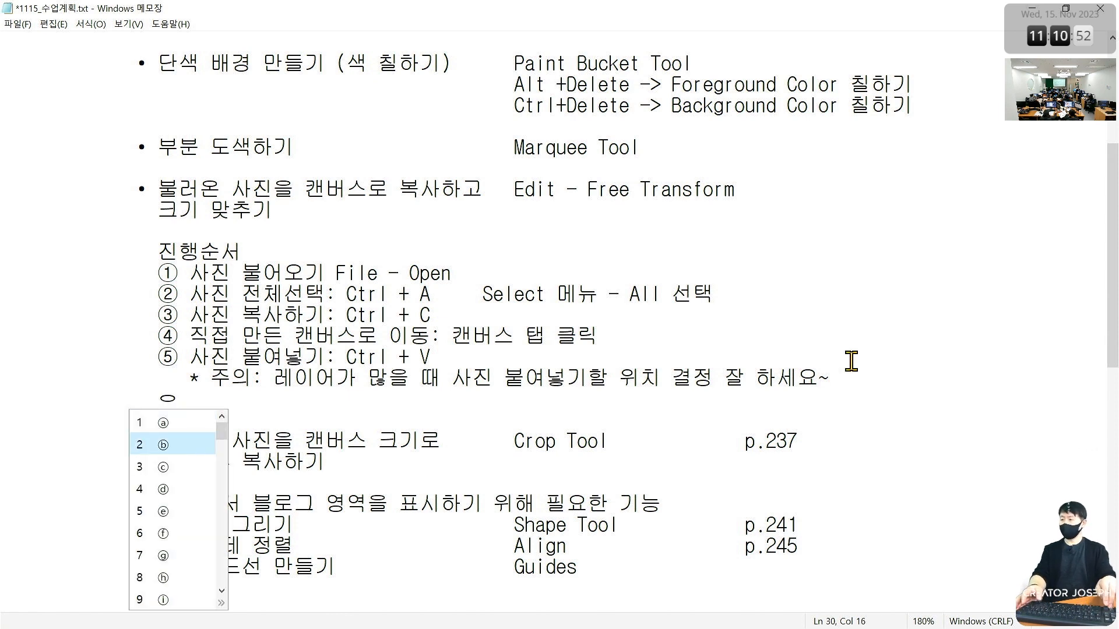
{"action": "key", "text": "Down"}
{"action": "key", "text": "Down"}
{"action": "key", "text": "Down"}
{"action": "key", "text": "Down"}
{"action": "key", "text": "Down"}
{"action": "key", "text": "Down"}
{"action": "key", "text": "Down"}
{"action": "key", "text": "Down"}
{"action": "key", "text": "Down"}
{"action": "key", "text": "Down"}
{"action": "key", "text": "Down"}
{"action": "key", "text": "Down"}
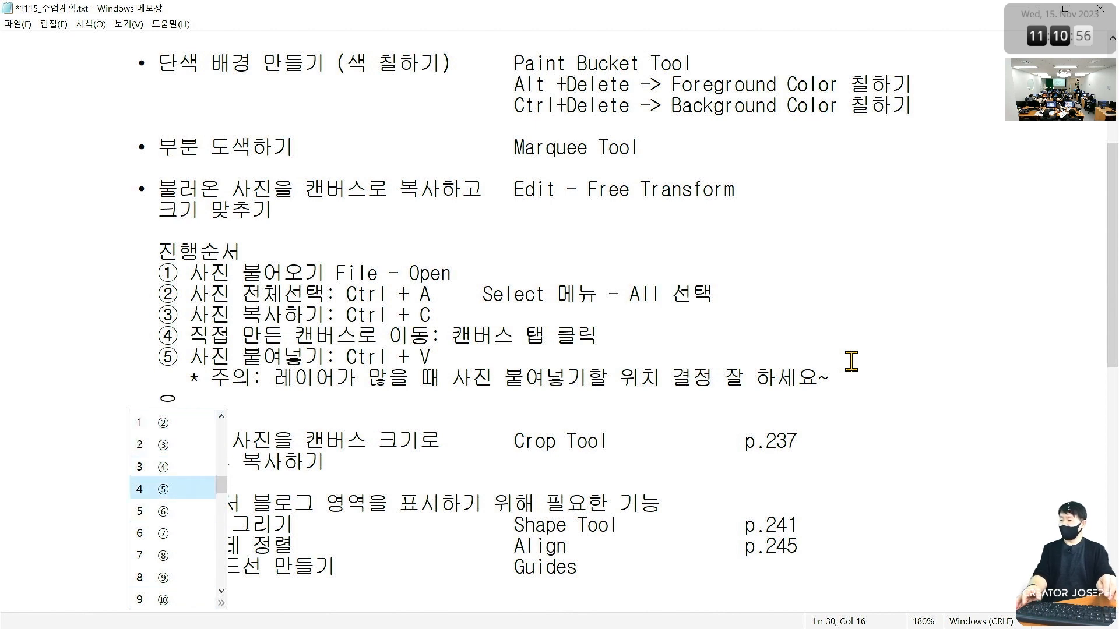
{"action": "key", "text": "Down"}
{"action": "key", "text": "Return"}
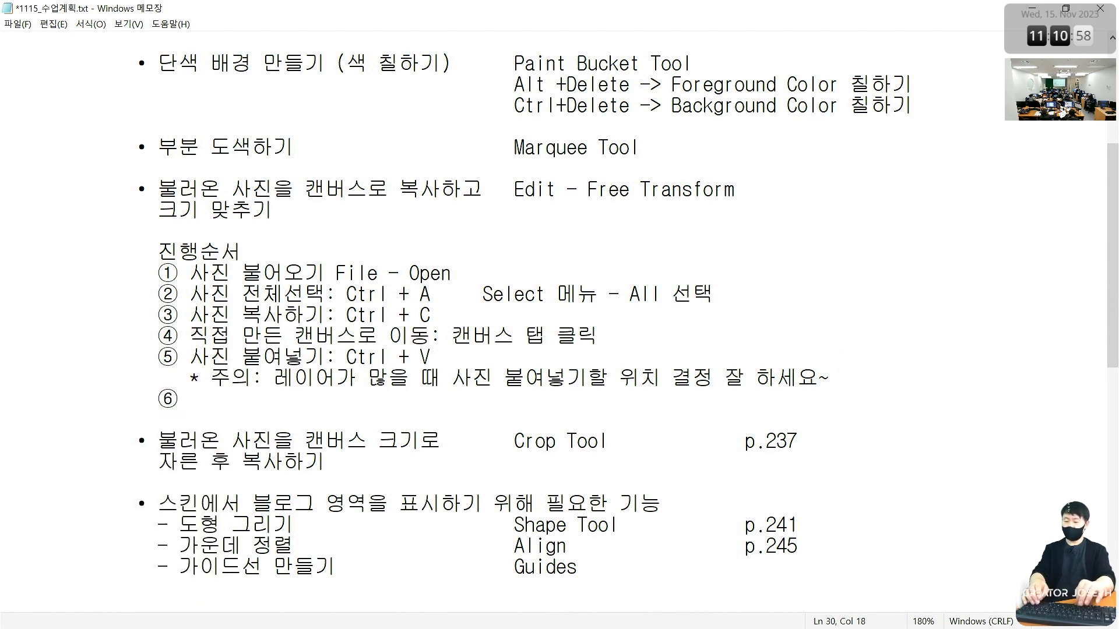
Write "사진 크기 조절: Edit 메뉴 - Free Transform 선택" as the text of step ⑥
{"action": "type", "text": "사진 크기 조절: "}
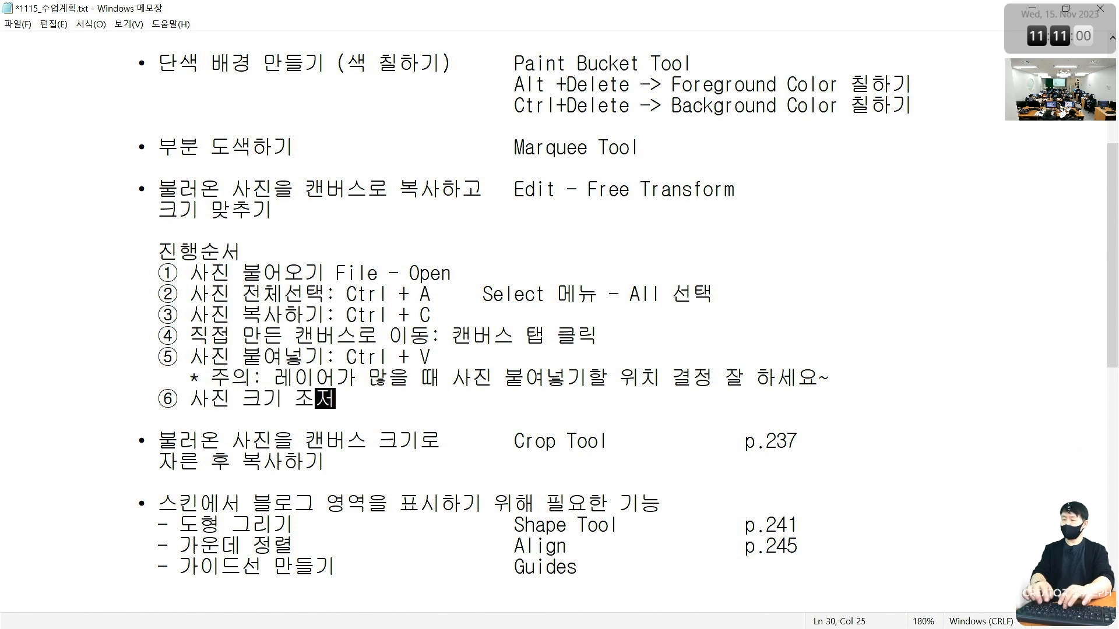
{"action": "type", "text": "Edi"}
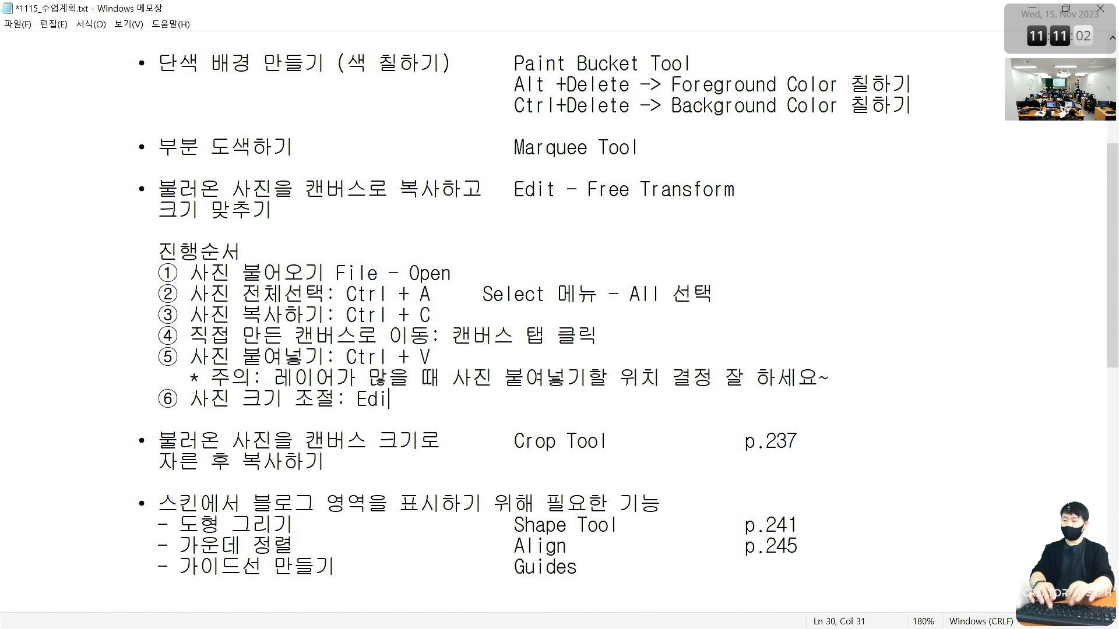
{"action": "type", "text": "t 메뉴 - "}
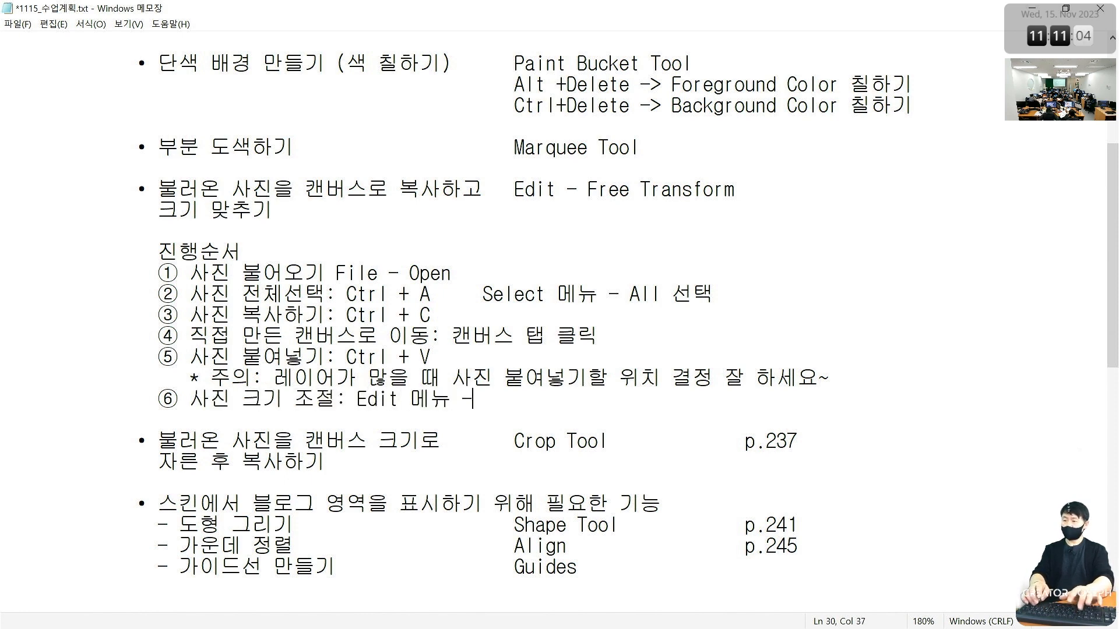
{"action": "type", "text": "Free Tr"}
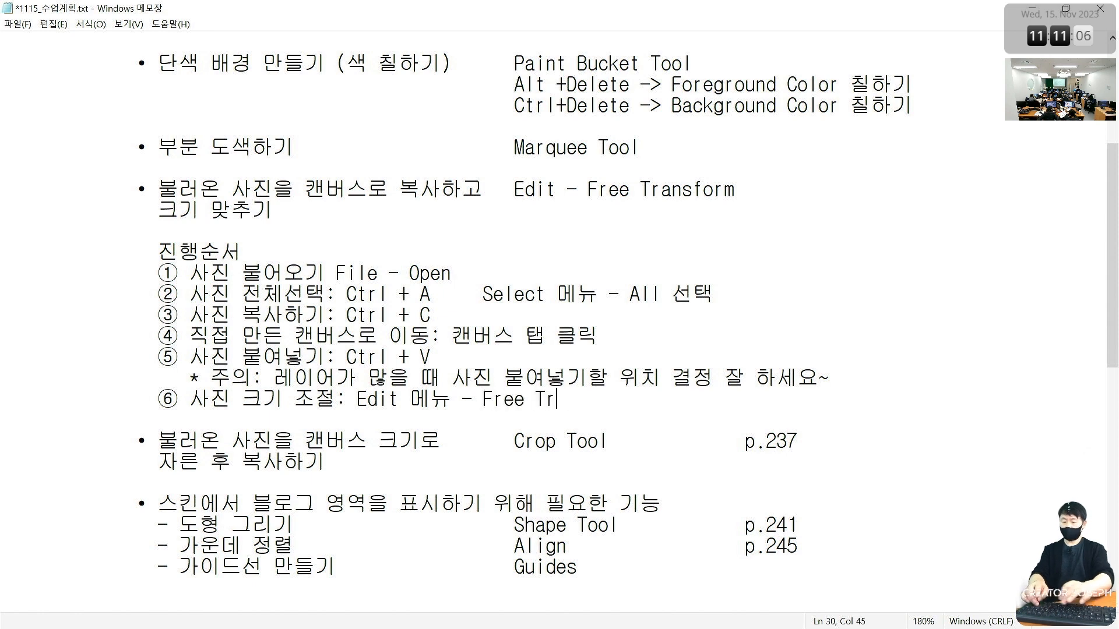
{"action": "type", "text": "ansform 선"}
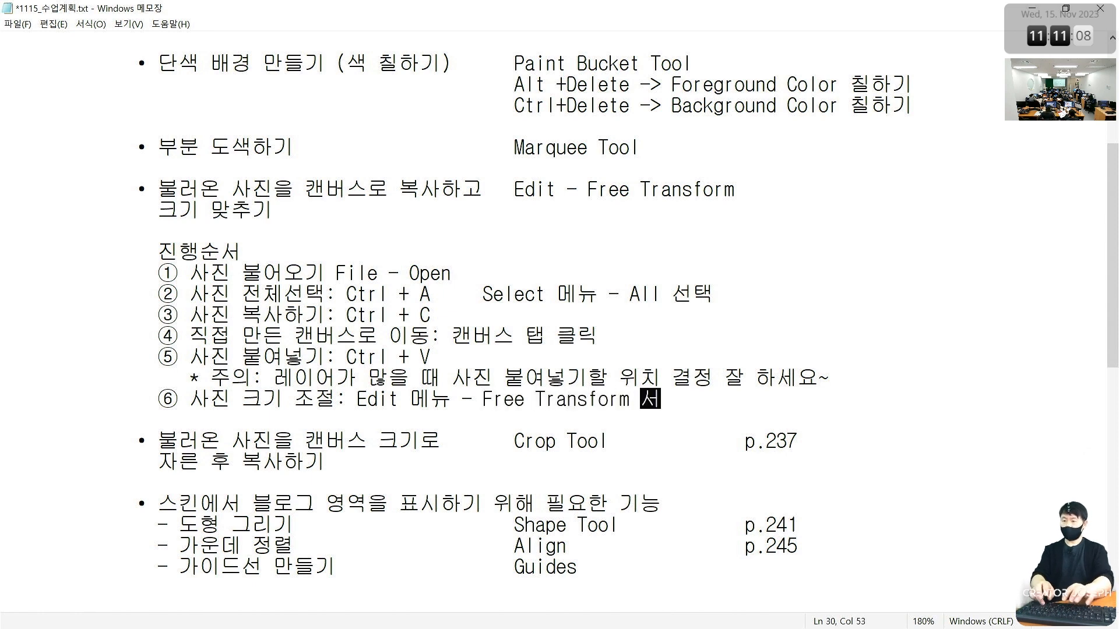
{"action": "type", "text": "택"}
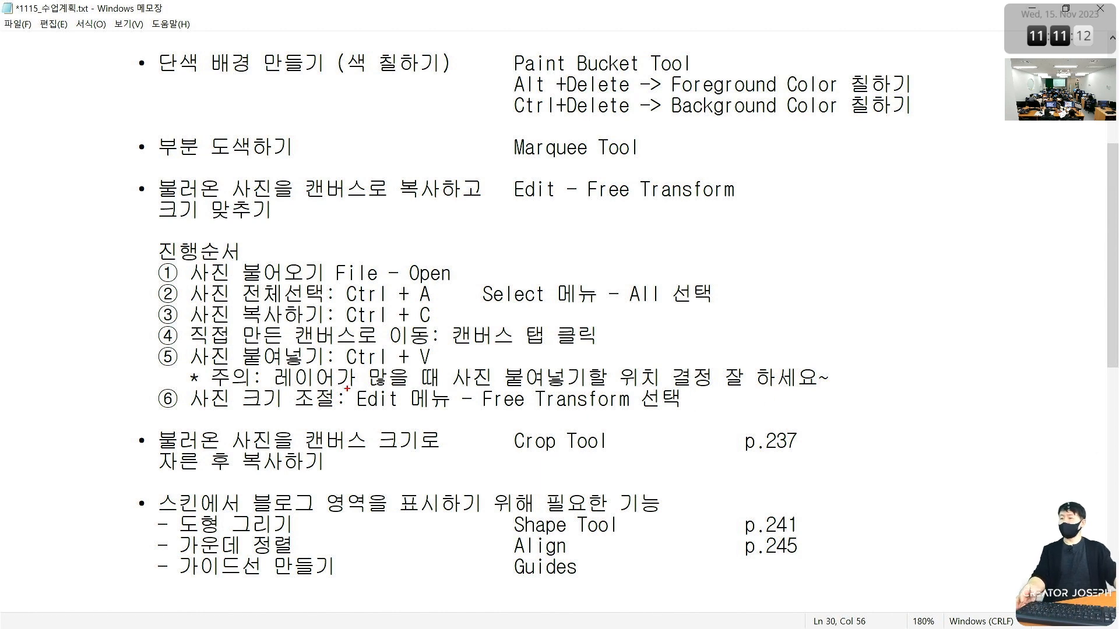
{"action": "mouse_move", "coordinate": [340, 378]}
{"action": "left_mouse_down"}
{"action": "mouse_move", "coordinate": [432, 418]}
{"action": "mouse_move", "coordinate": [637, 418]}
{"action": "left_mouse_up"}
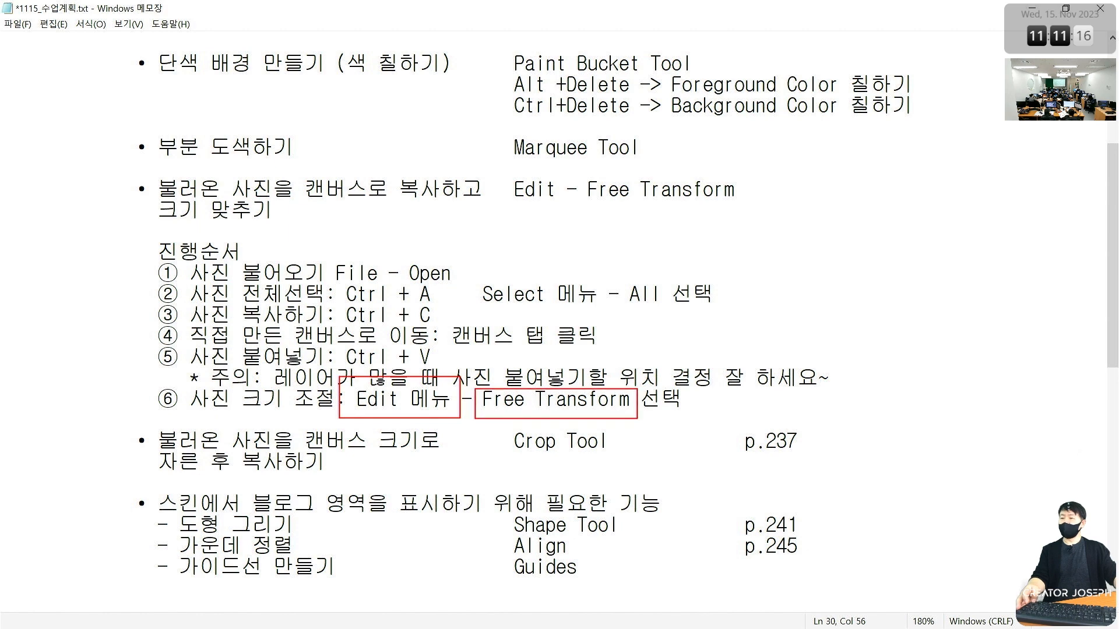
{"action": "key", "text": "Escape"}
Start a new line below step ⑥ in the lesson notes and insert the circled number ⑦
{"action": "key", "text": "Return"}
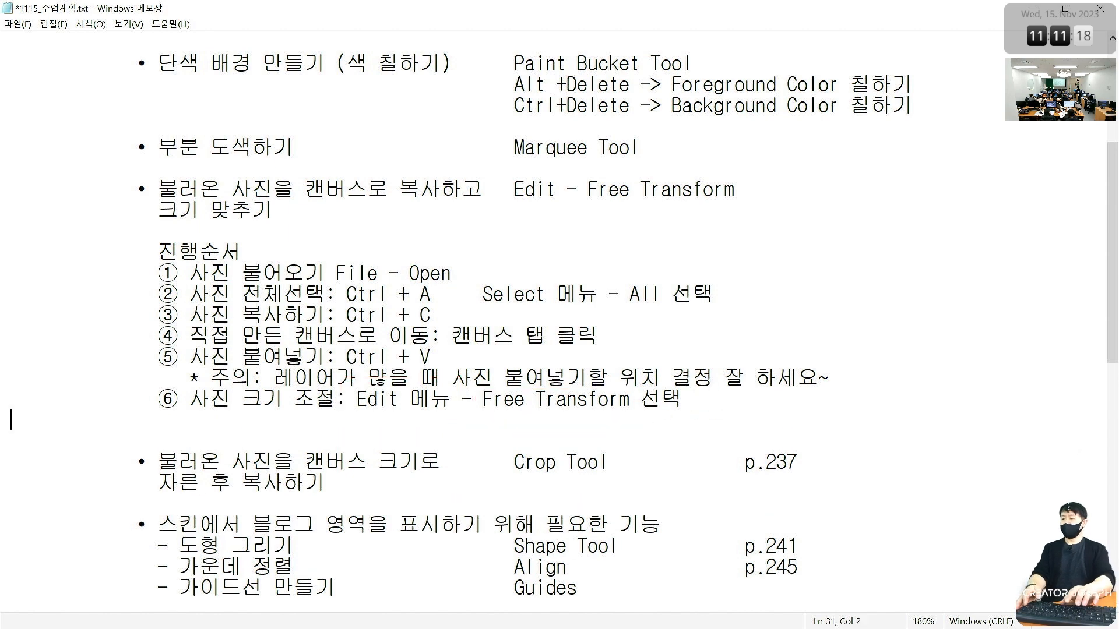
{"action": "type", "text": "ㅇ"}
{"action": "key", "text": "Hangul_Hanja"}
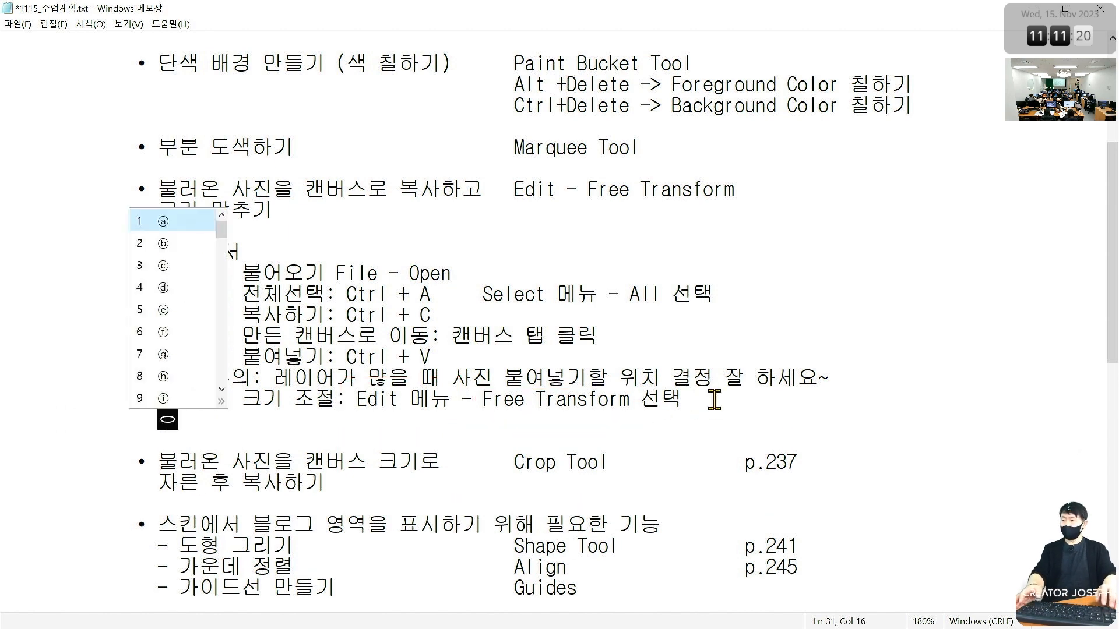
{"action": "key", "text": "Down"}
{"action": "key", "text": "Down"}
{"action": "key", "text": "Down"}
{"action": "key", "text": "Down"}
{"action": "key", "text": "Down"}
{"action": "key", "text": "Down"}
{"action": "key", "text": "Down"}
{"action": "key", "text": "Down"}
{"action": "key", "text": "Down"}
{"action": "key", "text": "Down"}
{"action": "key", "text": "Down"}
{"action": "key", "text": "Down"}
{"action": "key", "text": "Down"}
{"action": "key", "text": "Down"}
{"action": "key", "text": "Down"}
{"action": "key", "text": "Down"}
{"action": "key", "text": "Down"}
{"action": "key", "text": "Down"}
{"action": "key", "text": "Down"}
{"action": "key", "text": "Down"}
{"action": "key", "text": "Down"}
{"action": "key", "text": "Down"}
{"action": "key", "text": "Down"}
{"action": "key", "text": "Down"}
{"action": "key", "text": "Down"}
{"action": "key", "text": "Down"}
{"action": "key", "text": "Down"}
{"action": "key", "text": "Down"}
{"action": "key", "text": "Down"}
{"action": "key", "text": "Down"}
{"action": "key", "text": "Down"}
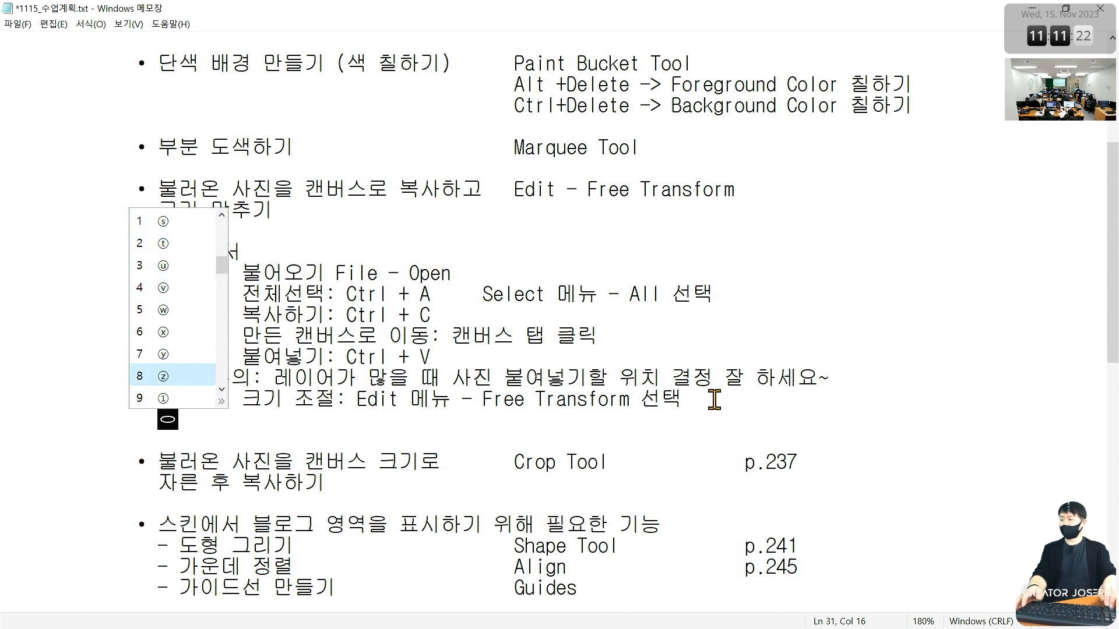
{"action": "key", "text": "Return"}
Write "조절 완료: 상단 옵션바에서 완료(V)" as the beginning of step ⑦
{"action": "type", "text": "조절 완료"}
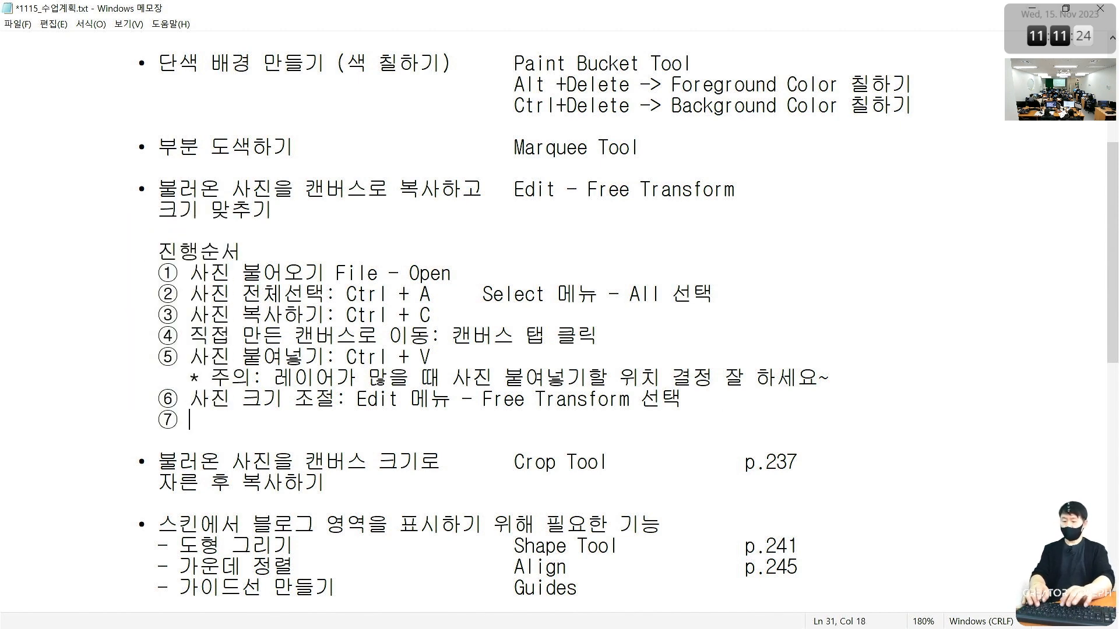
{"action": "type", "text": ": "}
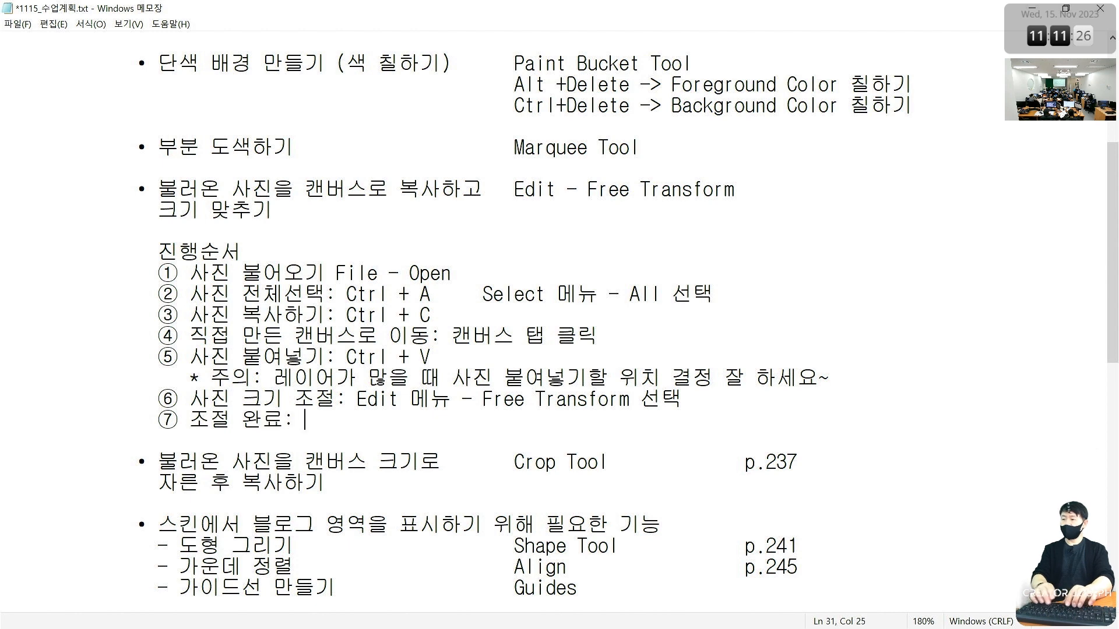
{"action": "type", "text": "상단 옵셔ㄴ바에서 완료"}
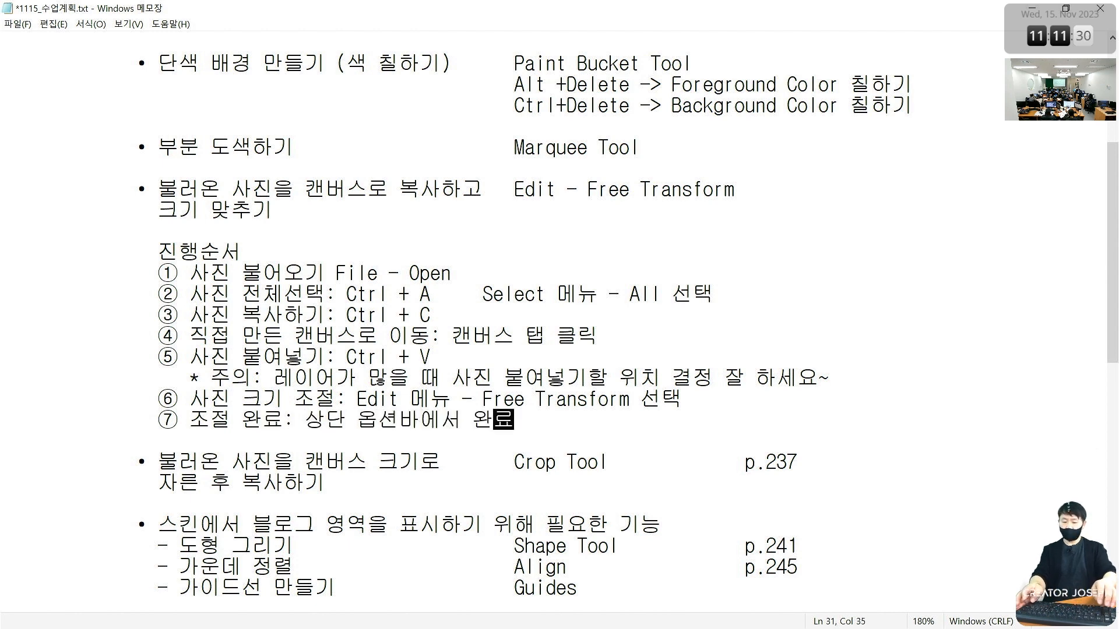
{"action": "key", "text": "Hangul"}
{"action": "type", "text": "V)"}
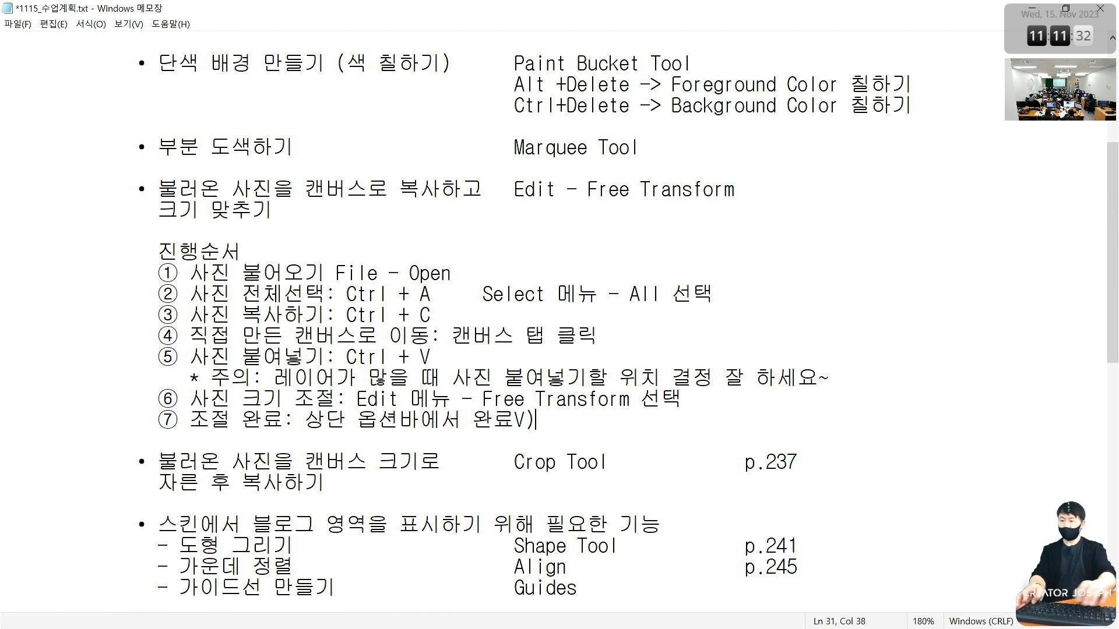
{"action": "type", "text": "("}
{"action": "key", "text": "Right"}
{"action": "key", "text": "Right"}
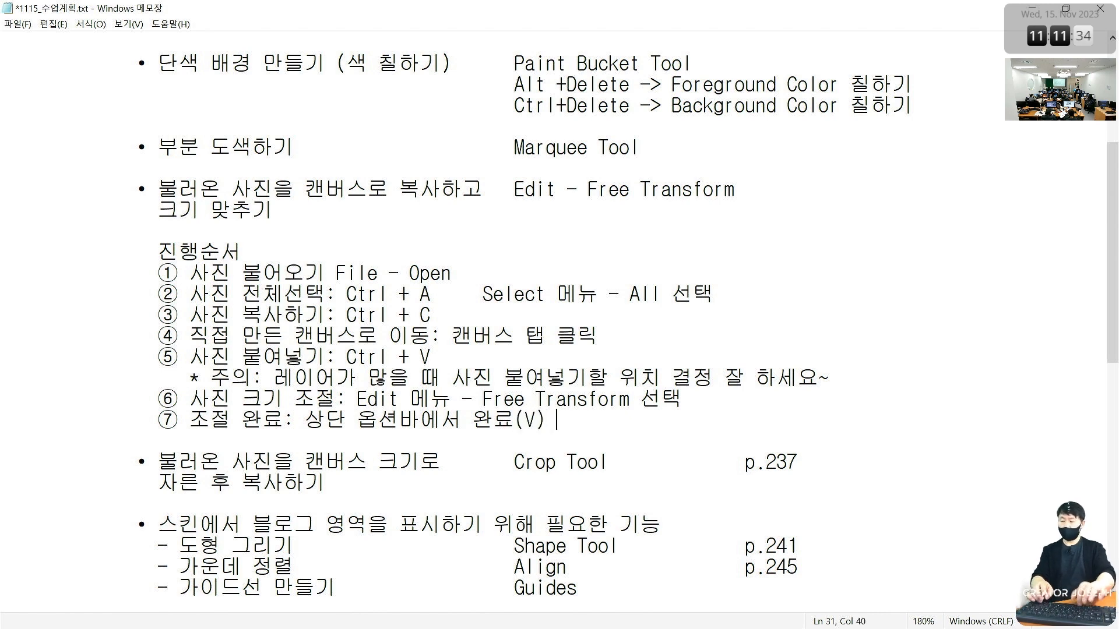
Complete the step ⑦ line with "클릭 또는 엔터키 누름", correcting the mistyped characters
{"action": "type", "text": "클ㄹ릭"}
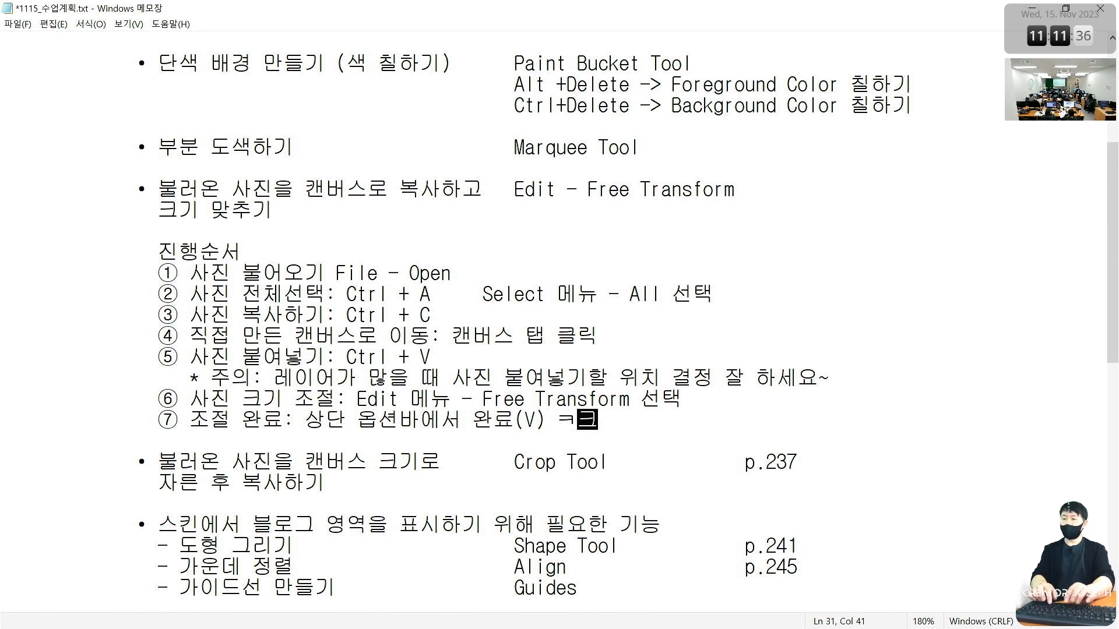
{"action": "key", "text": "BackSpace"}
{"action": "key", "text": "BackSpace"}
{"action": "key", "text": "BackSpace"}
{"action": "key", "text": "BackSpace"}
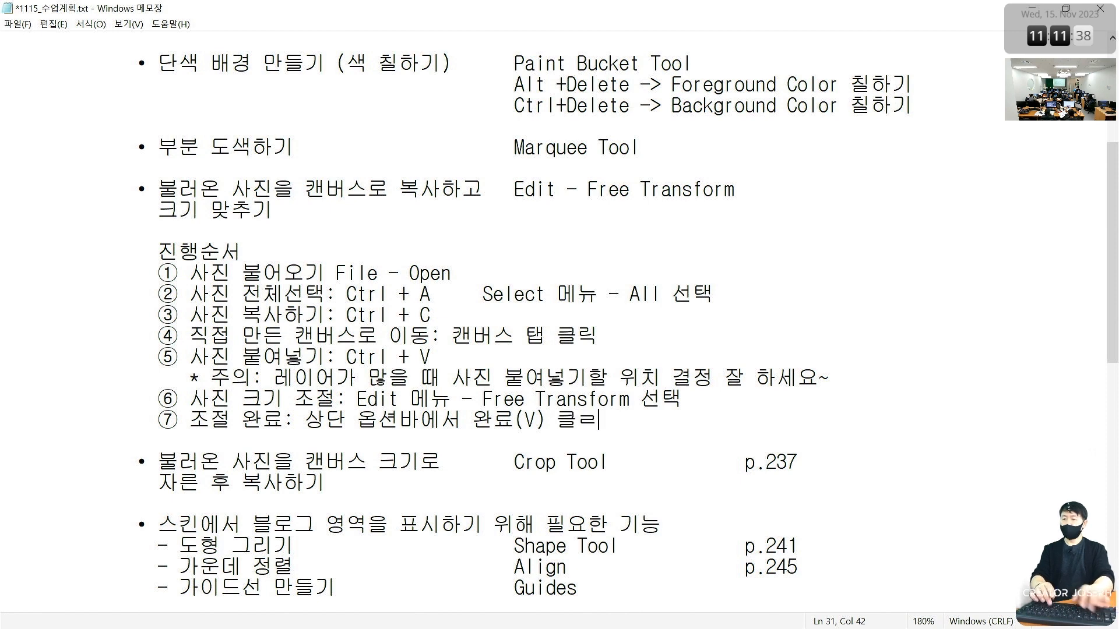
{"action": "type", "text": "릭 또는 엔터"}
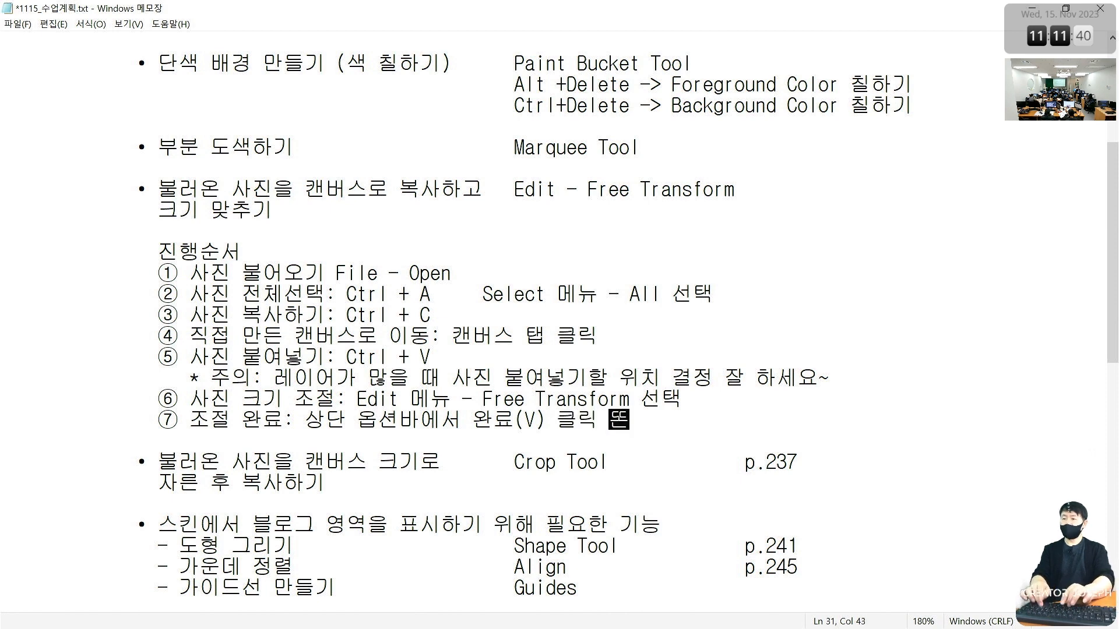
{"action": "type", "text": "키 누름"}
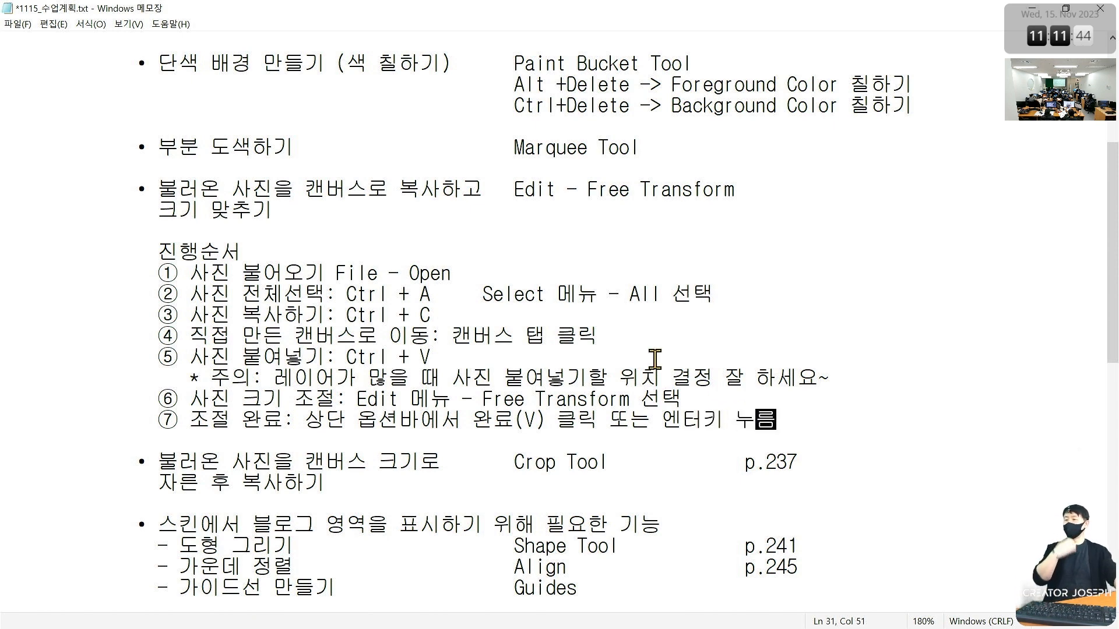
Add an extra blank line between step ⑦ and the Crop Tool item, and save the lesson plan
{"action": "left_click", "coordinate": [661, 491]}
{"action": "left_click", "coordinate": [822, 436]}
{"action": "key", "text": "Return"}
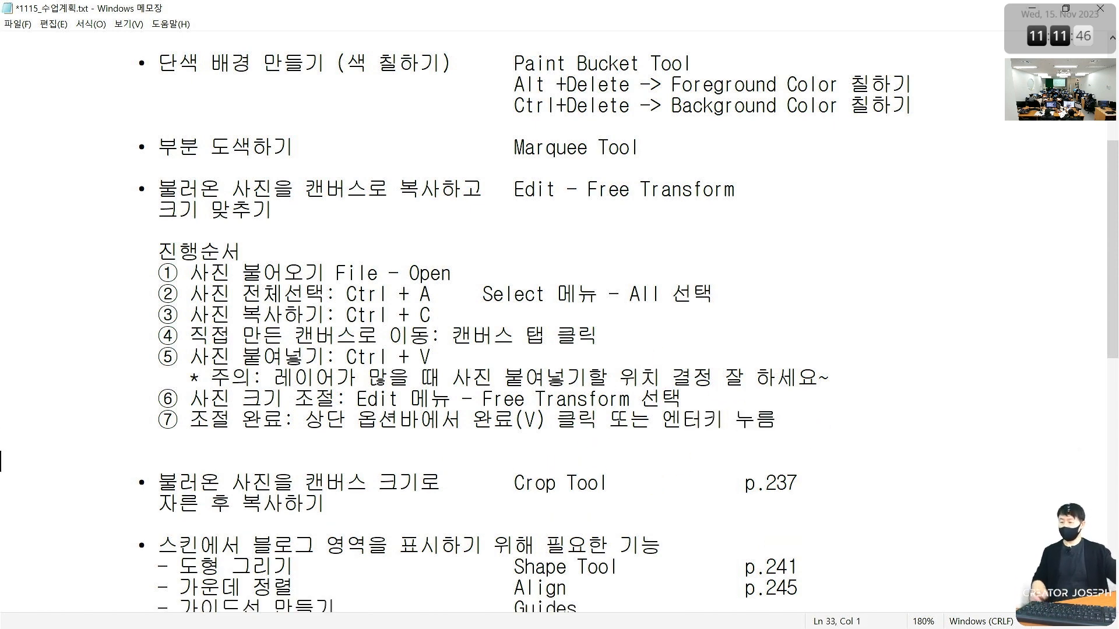
{"action": "key", "text": "ctrl+s"}
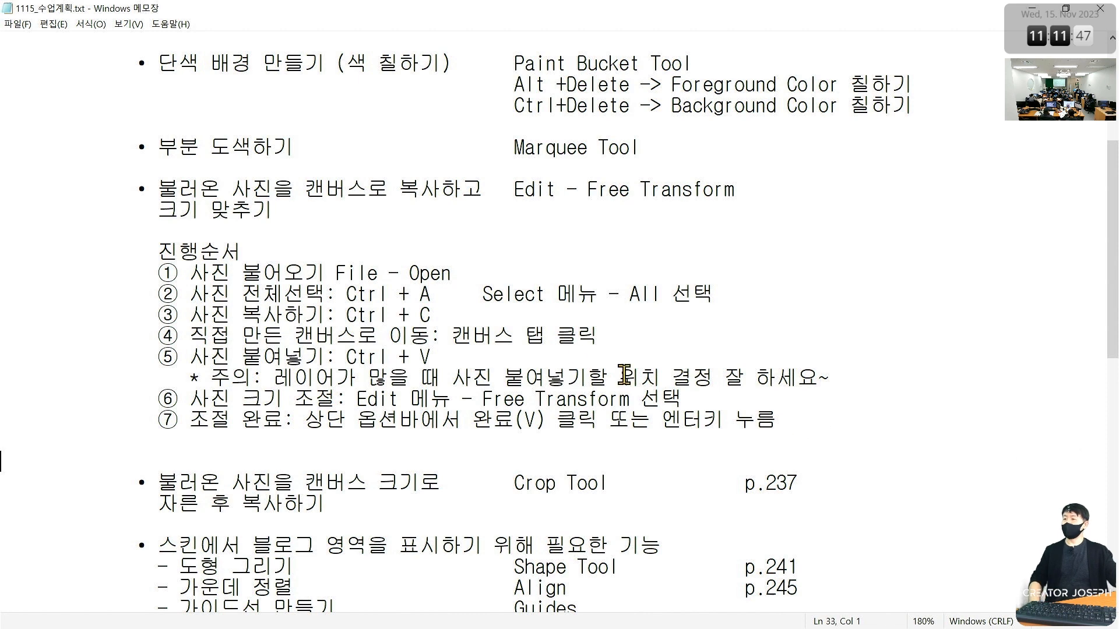
Insert a dashed line "--------" beneath the "진행순서" heading and save the lesson plan
{"action": "left_click", "coordinate": [348, 245]}
{"action": "key", "text": "Return"}
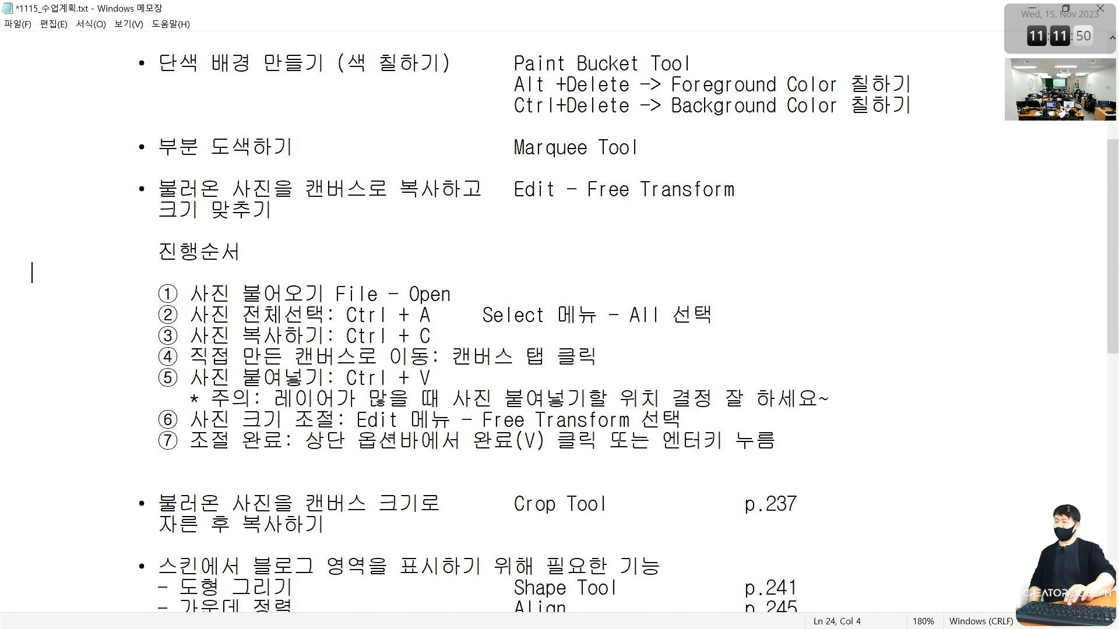
{"action": "type", "text": "--------"}
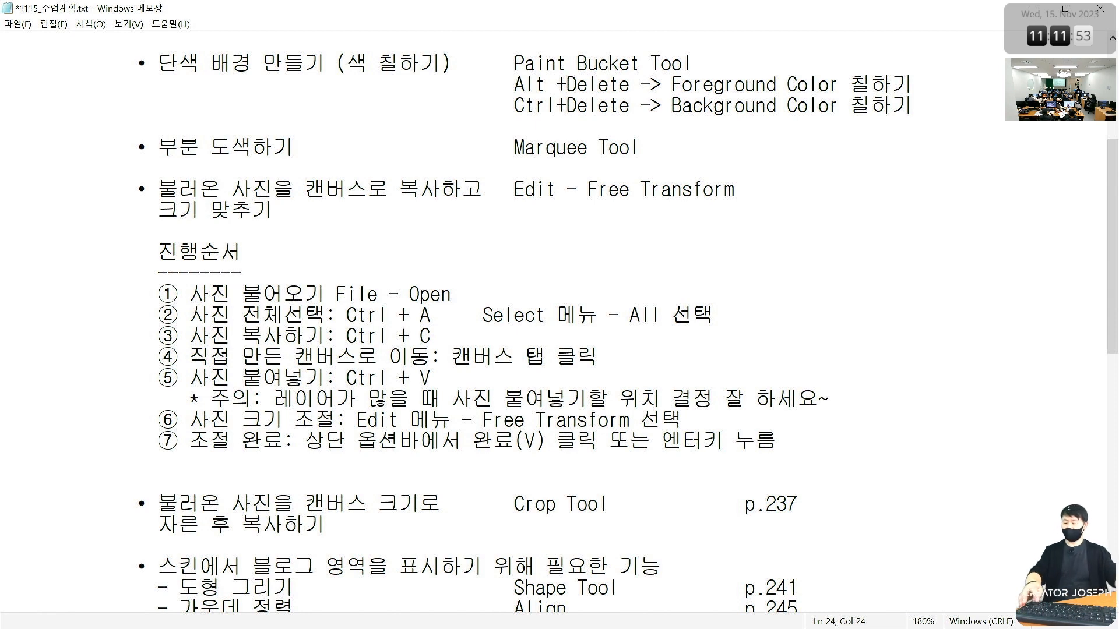
{"action": "key", "text": "ctrl+s"}
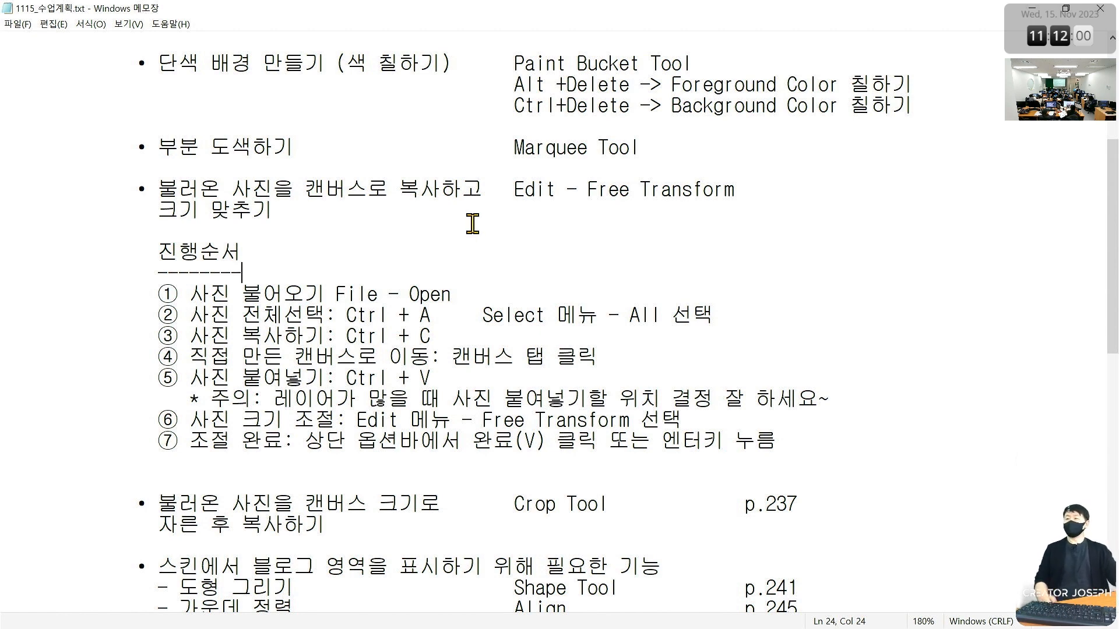
Switch to Photoshop and view the 연습.psd and leaves-8336237_1280.jpg documents in turn, ending on the leaves photo
{"action": "left_click", "coordinate": [1033, 9]}
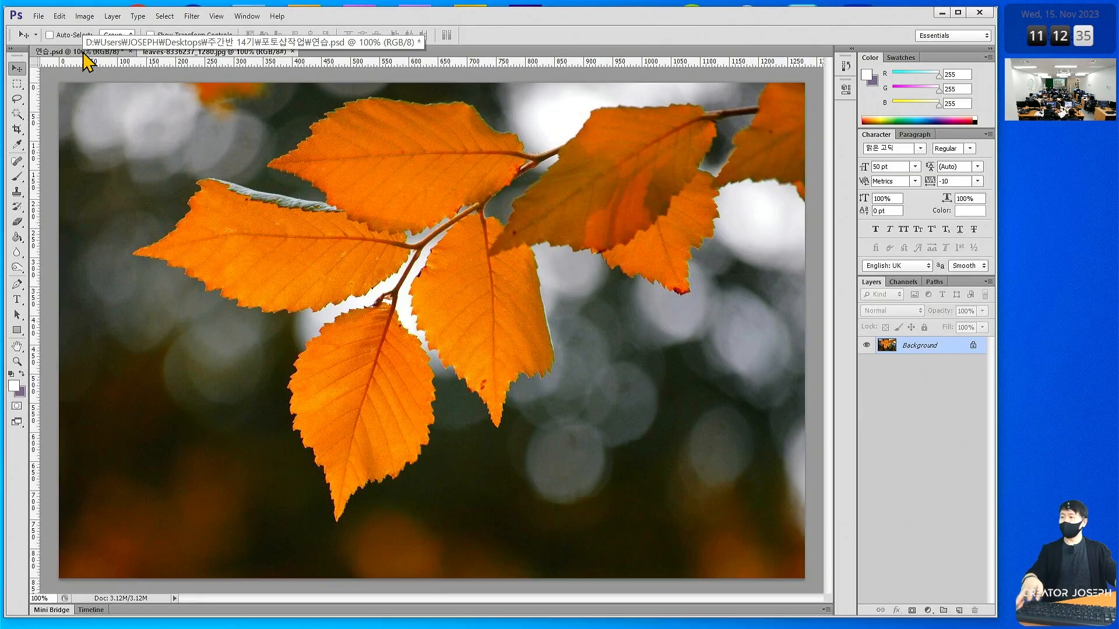
{"action": "left_click", "coordinate": [167, 106]}
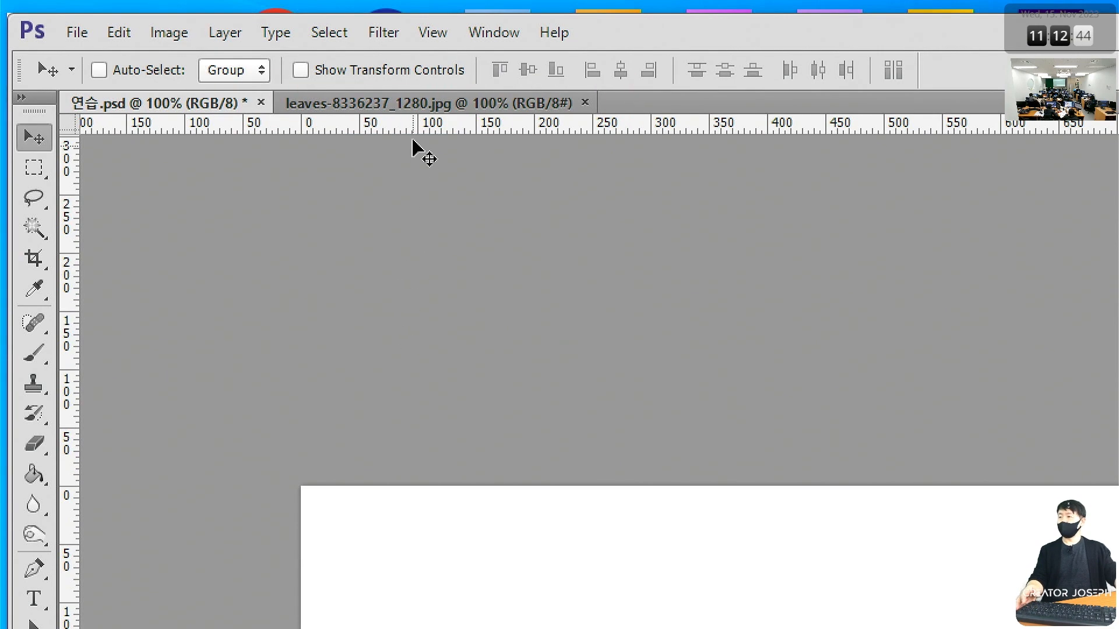
{"action": "left_click", "coordinate": [415, 104]}
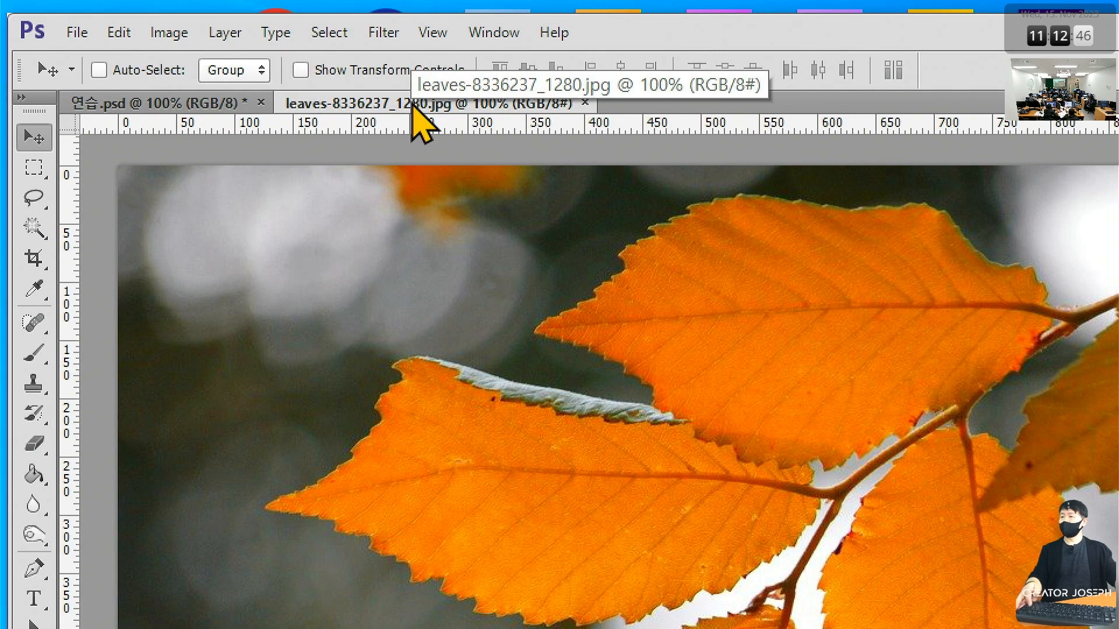
{"action": "left_click", "coordinate": [196, 105]}
{"action": "left_click", "coordinate": [386, 105]}
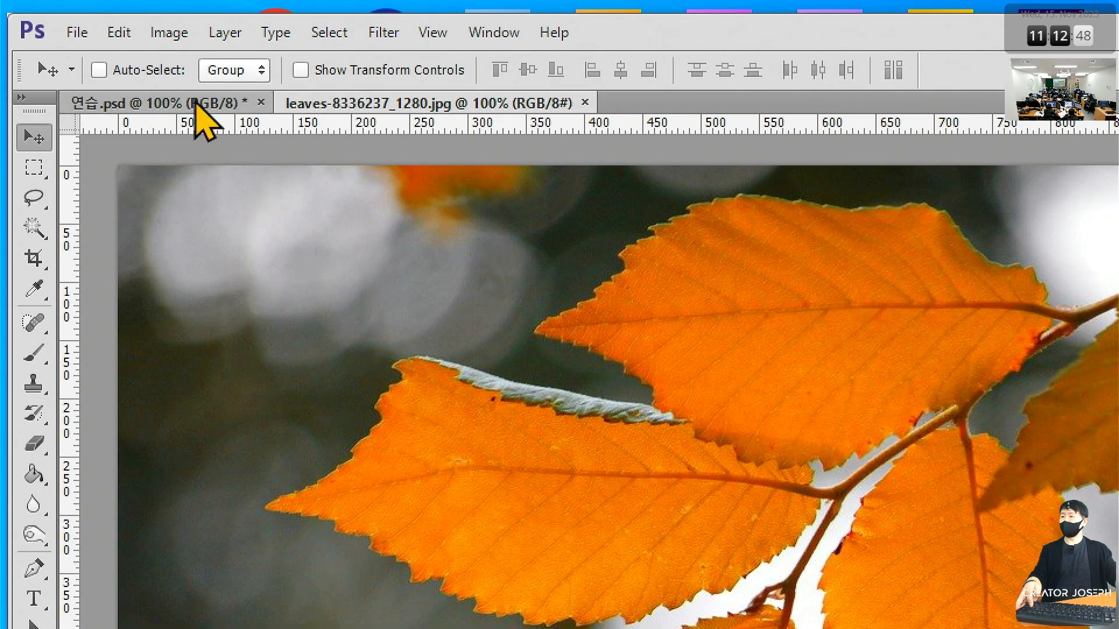
{"action": "left_click", "coordinate": [121, 105]}
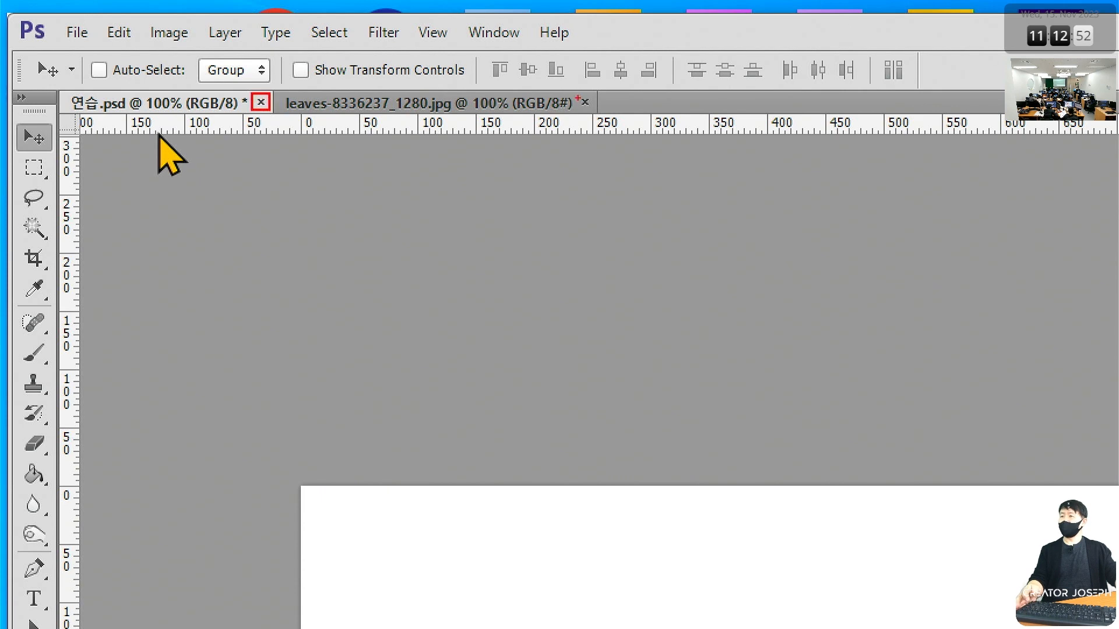
{"action": "left_click_drag", "start_coordinate": [577, 91], "coordinate": [594, 114]}
{"action": "mouse_move", "coordinate": [600, 513]}
{"action": "left_mouse_down"}
{"action": "mouse_move", "coordinate": [665, 464]}
{"action": "mouse_move", "coordinate": [592, 500]}
{"action": "left_mouse_up"}
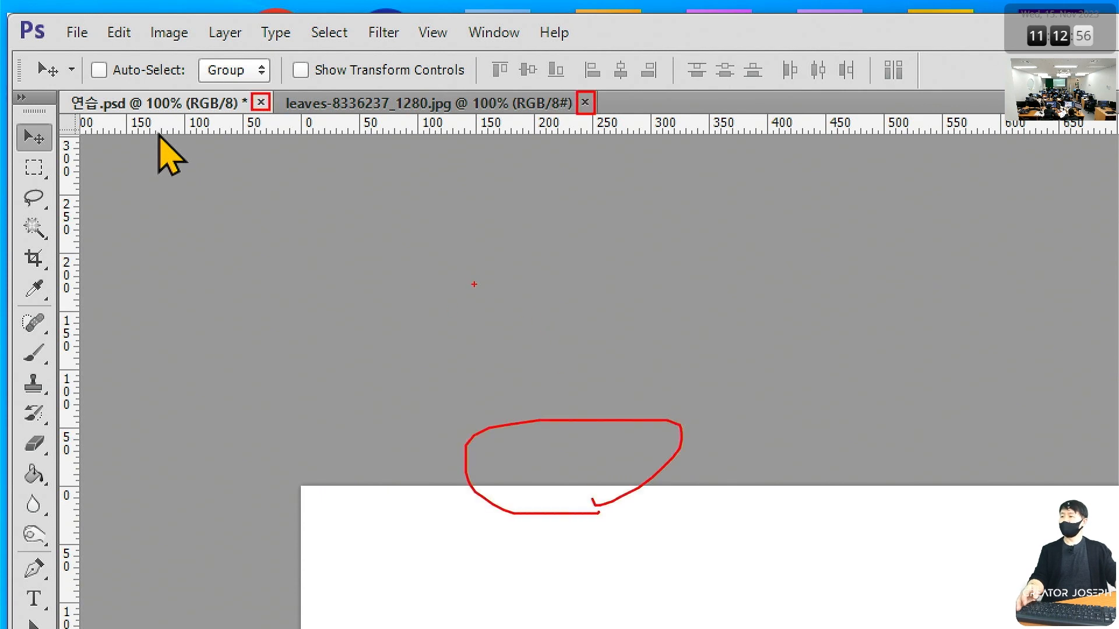
{"action": "key", "text": "Escape"}
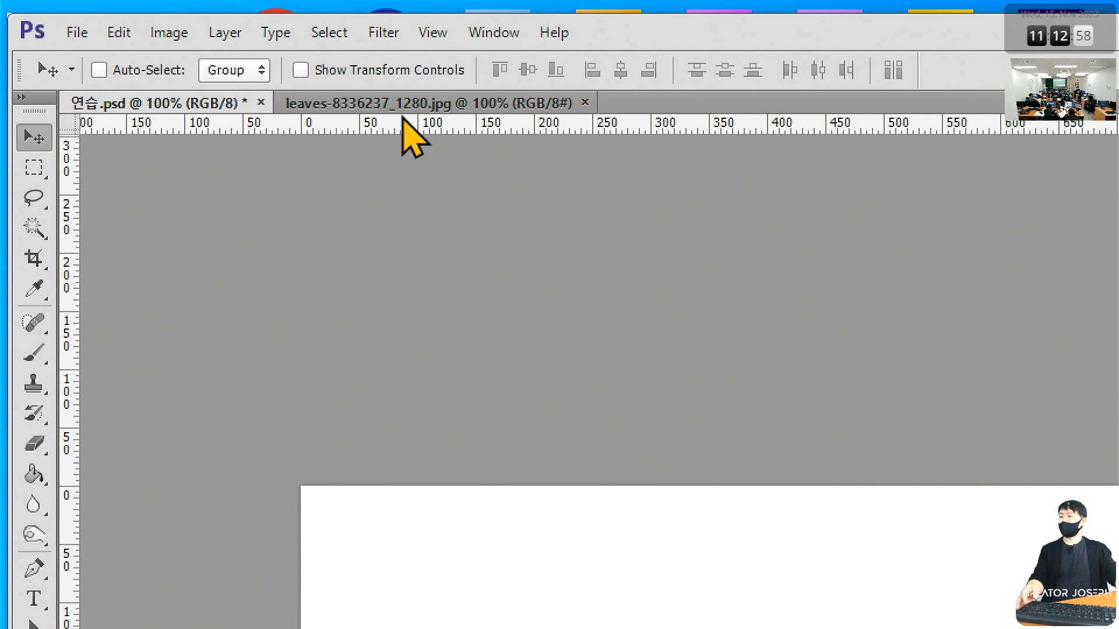
{"action": "left_click", "coordinate": [432, 109]}
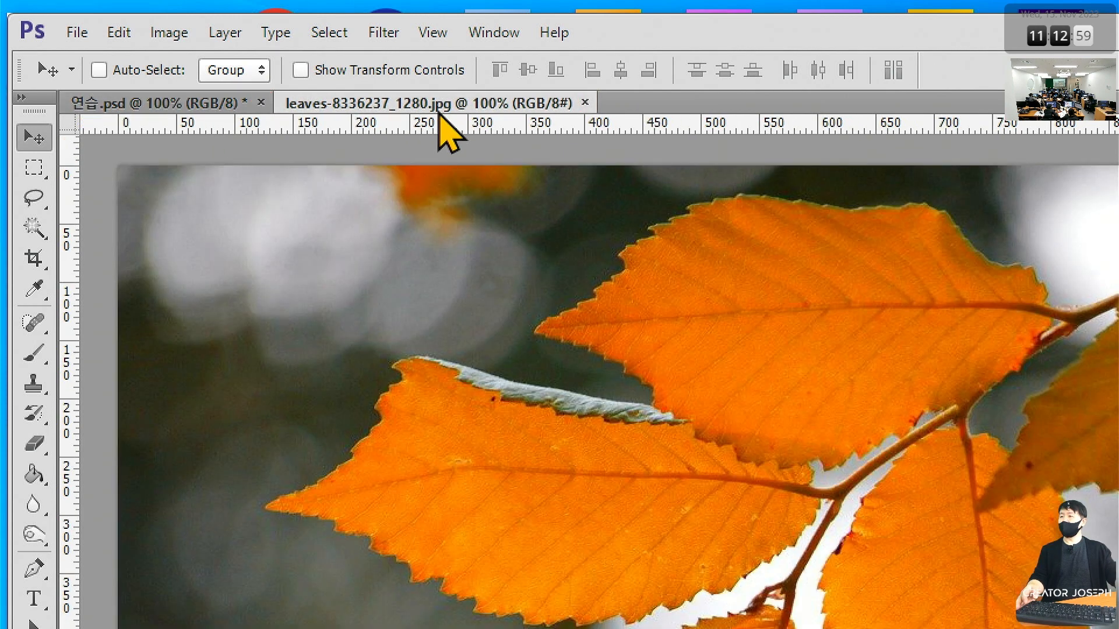
{"action": "left_click", "coordinate": [90, 40]}
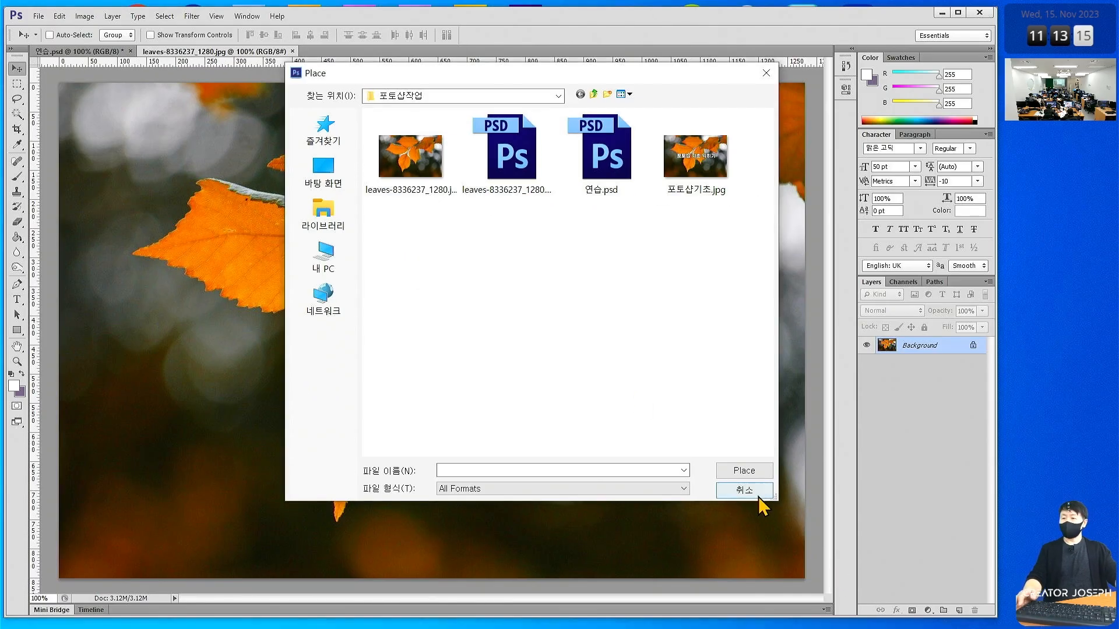
{"action": "left_click", "coordinate": [848, 576]}
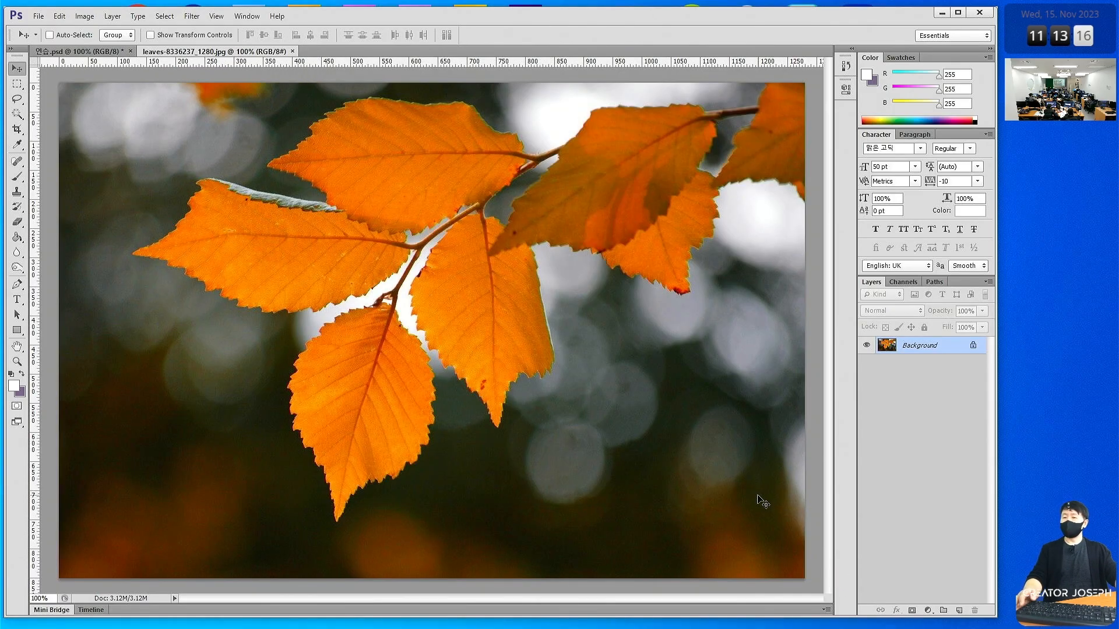
Switch to the Notepad lesson plan and review step ② on selecting the whole photo
{"action": "key", "text": "alt+Tab"}
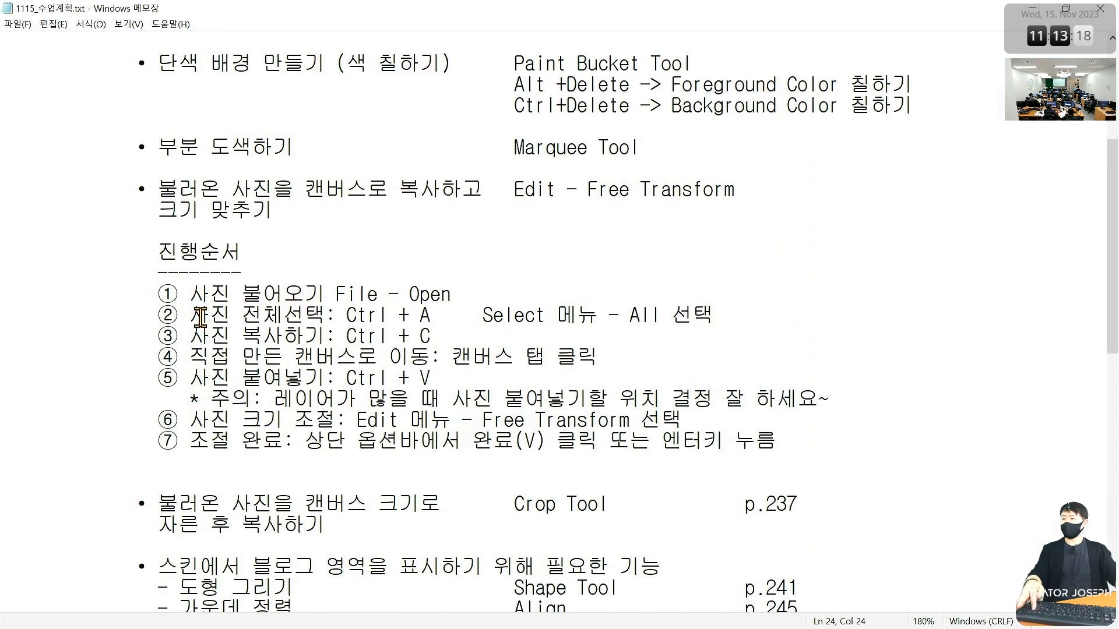
{"action": "mouse_move", "coordinate": [133, 297]}
{"action": "left_mouse_down"}
{"action": "mouse_move", "coordinate": [537, 342]}
{"action": "mouse_move", "coordinate": [734, 334]}
{"action": "left_mouse_up"}
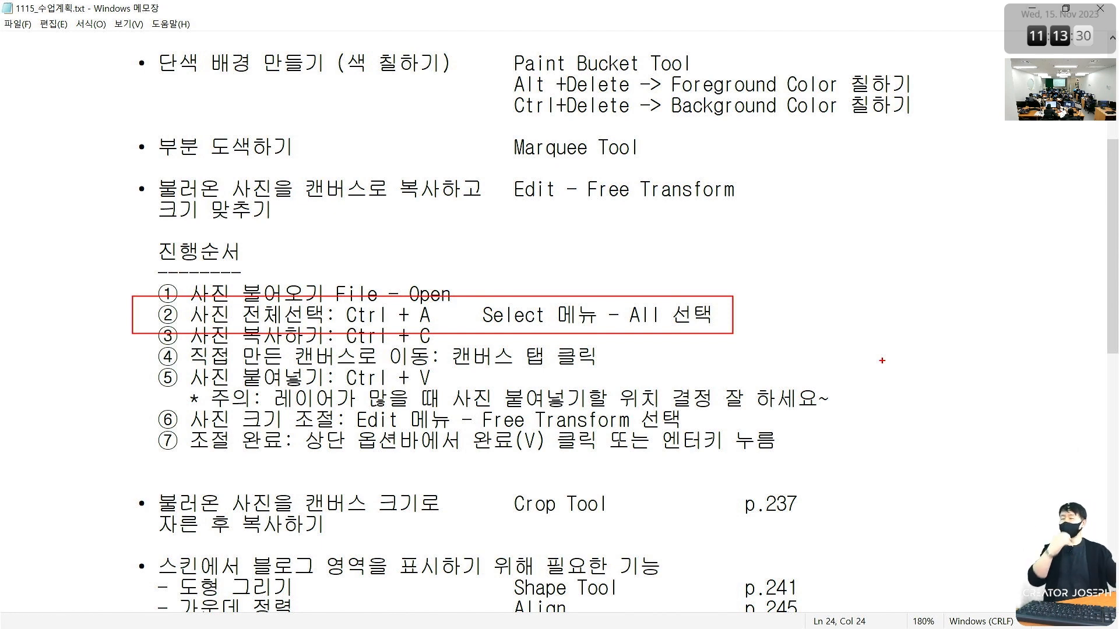
{"action": "key", "text": "Escape"}
Return to Photoshop and select the entire leaves-8336237_1280.jpg photo with the All command
{"action": "left_click", "coordinate": [1031, 8]}
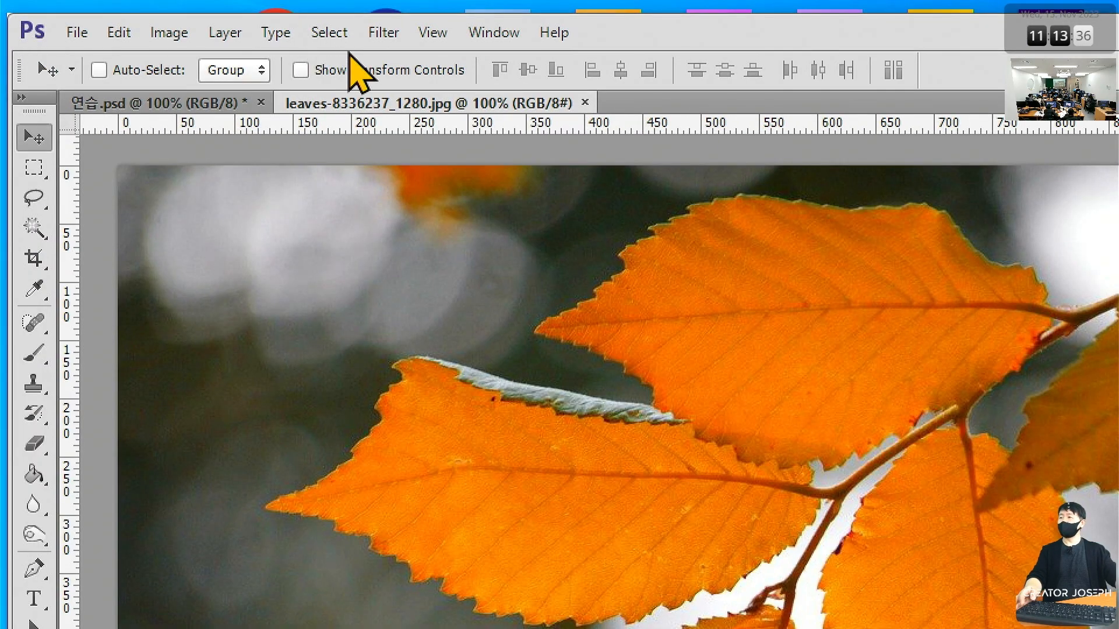
{"action": "left_click", "coordinate": [344, 35]}
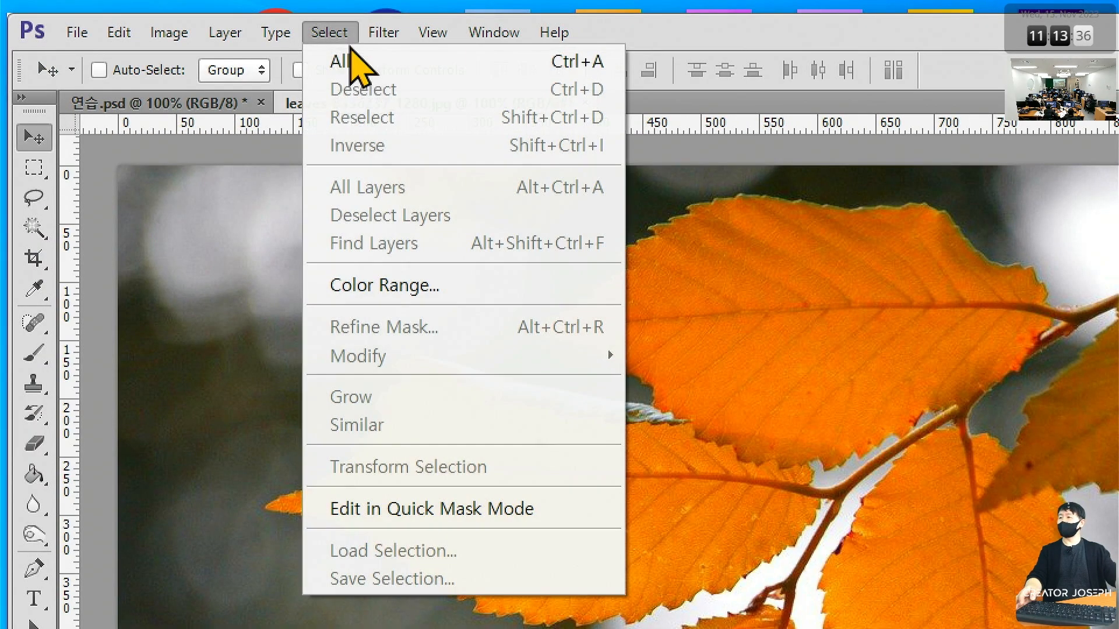
{"action": "left_click", "coordinate": [436, 74]}
{"action": "left_click", "coordinate": [329, 32]}
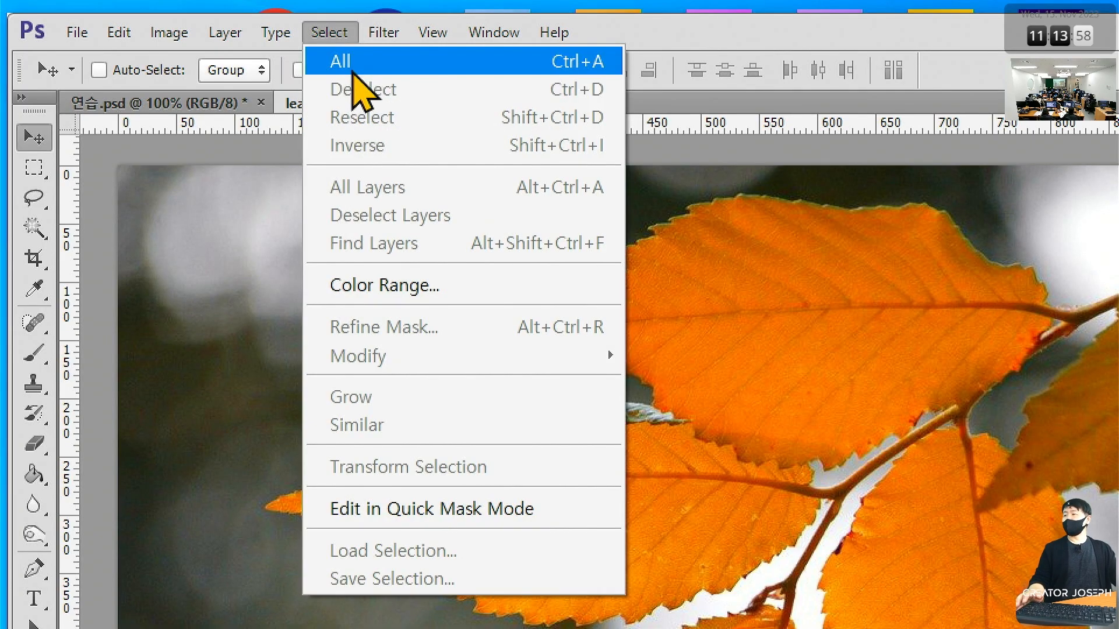
{"action": "left_click", "coordinate": [389, 62]}
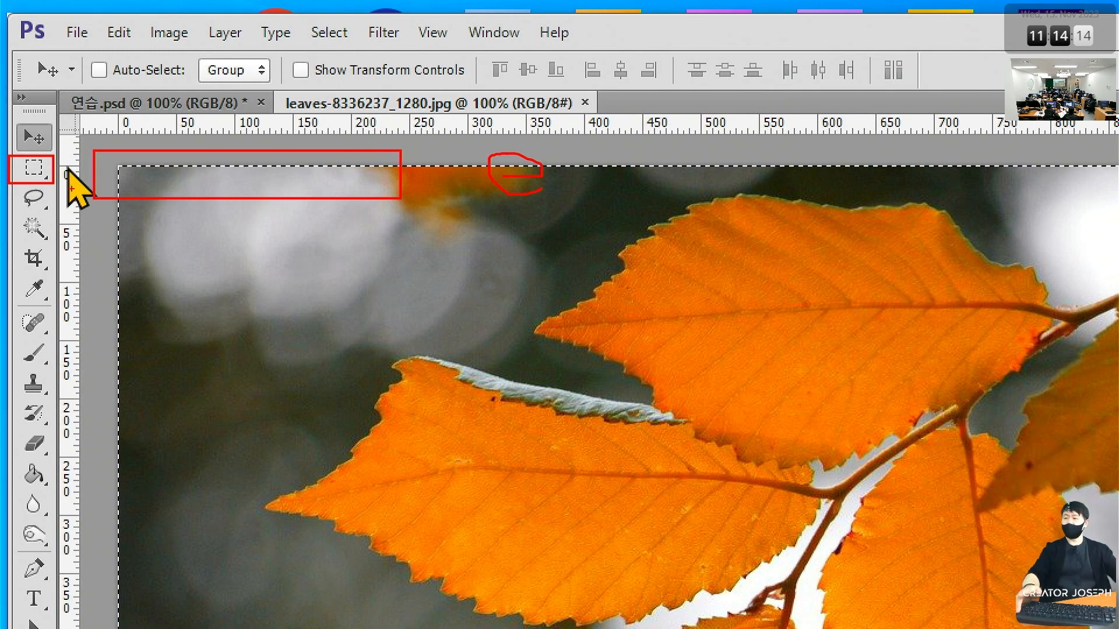
{"action": "key", "text": "Escape"}
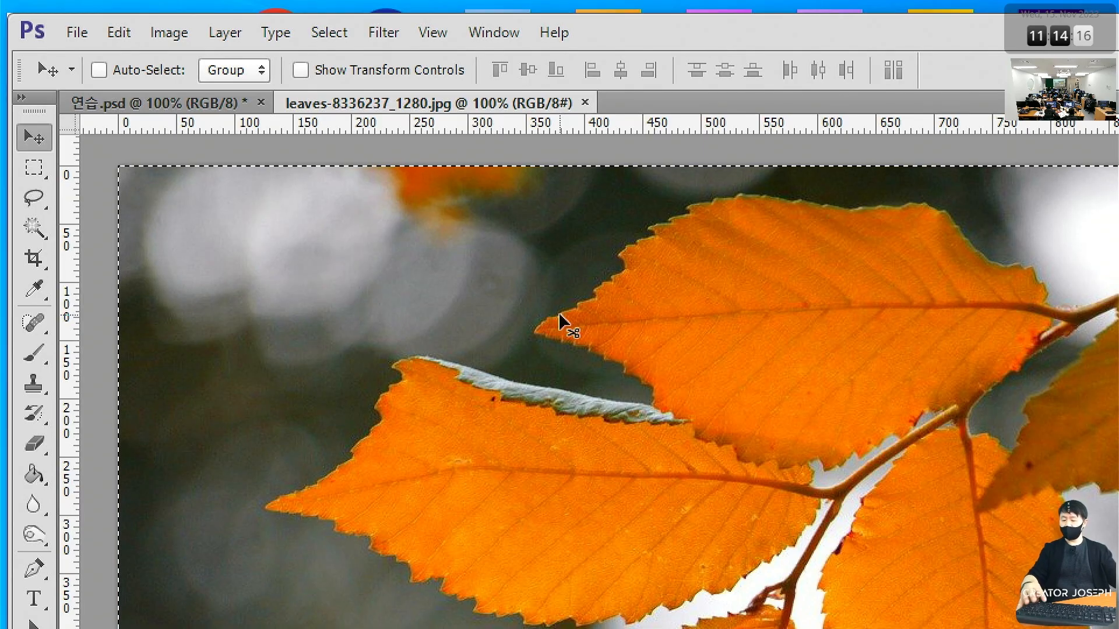
Copy the whole selected leaves-8336237_1280.jpg photo with the Copy command
{"action": "left_click", "coordinate": [119, 33]}
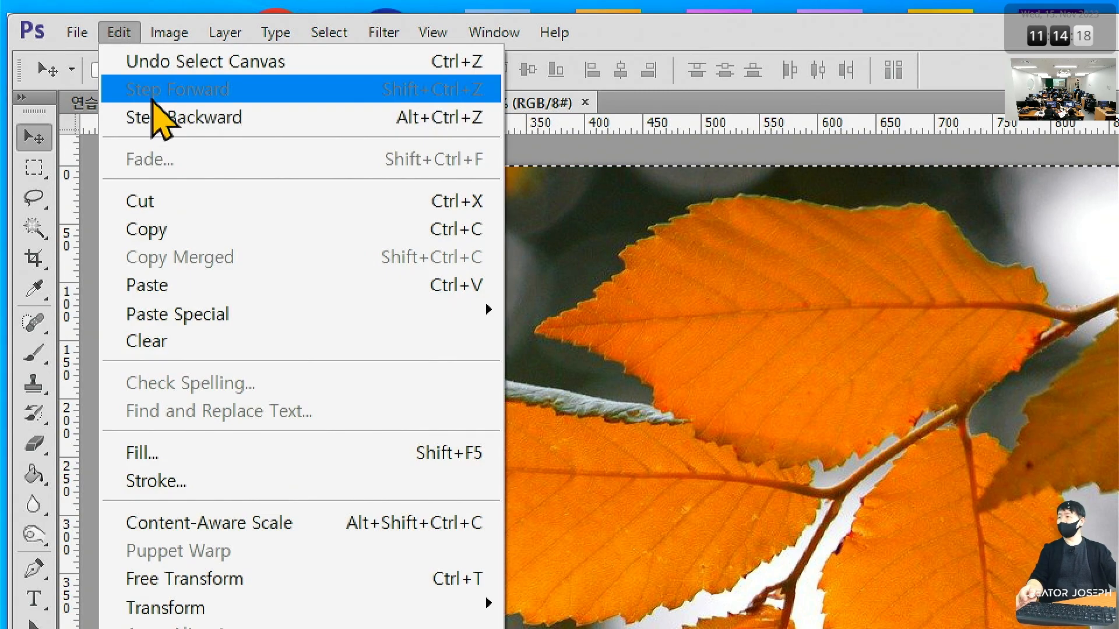
{"action": "mouse_move", "coordinate": [117, 213]}
{"action": "left_mouse_down"}
{"action": "mouse_move", "coordinate": [498, 214]}
{"action": "mouse_move", "coordinate": [501, 245]}
{"action": "left_mouse_up"}
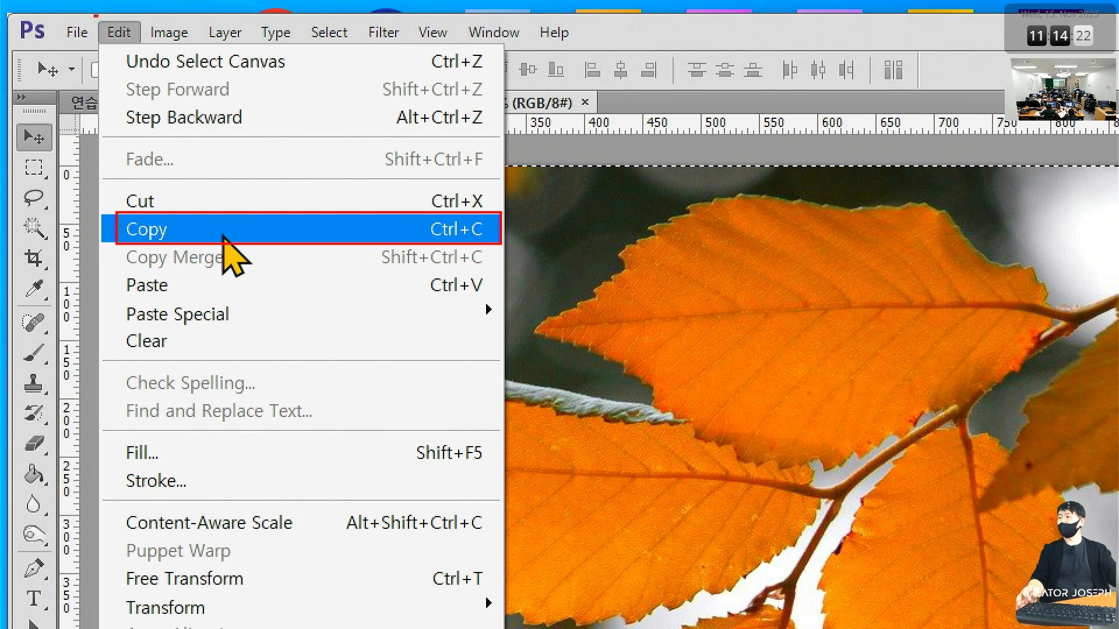
{"action": "left_click_drag", "start_coordinate": [94, 16], "coordinate": [143, 53]}
{"action": "left_click_drag", "start_coordinate": [98, 209], "coordinate": [126, 196]}
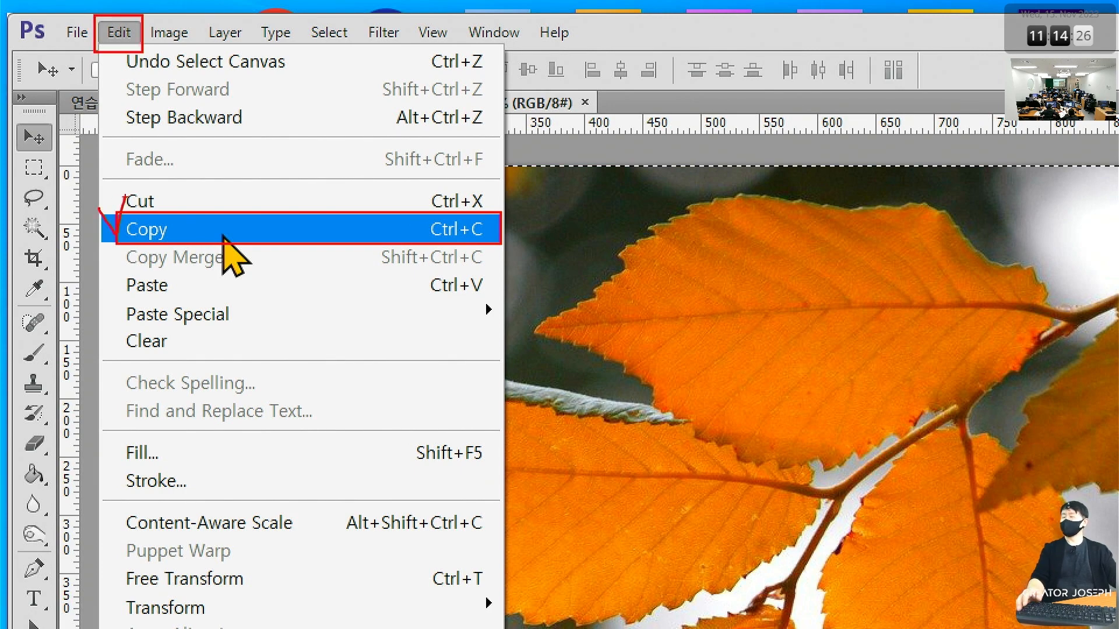
{"action": "key", "text": "Escape"}
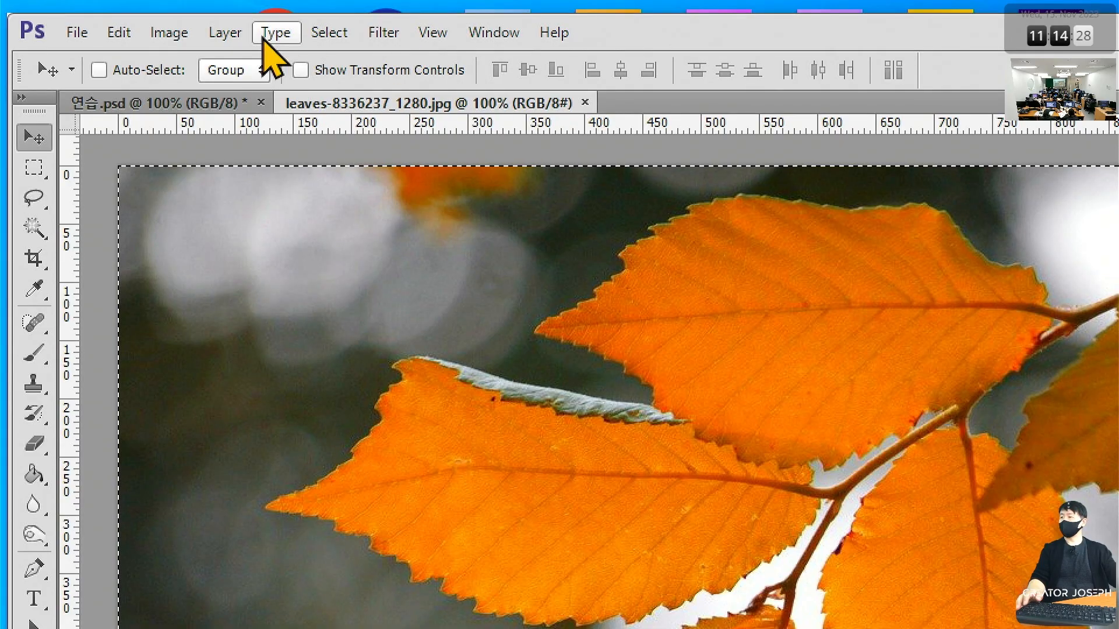
{"action": "left_click", "coordinate": [131, 32]}
{"action": "left_click", "coordinate": [285, 233]}
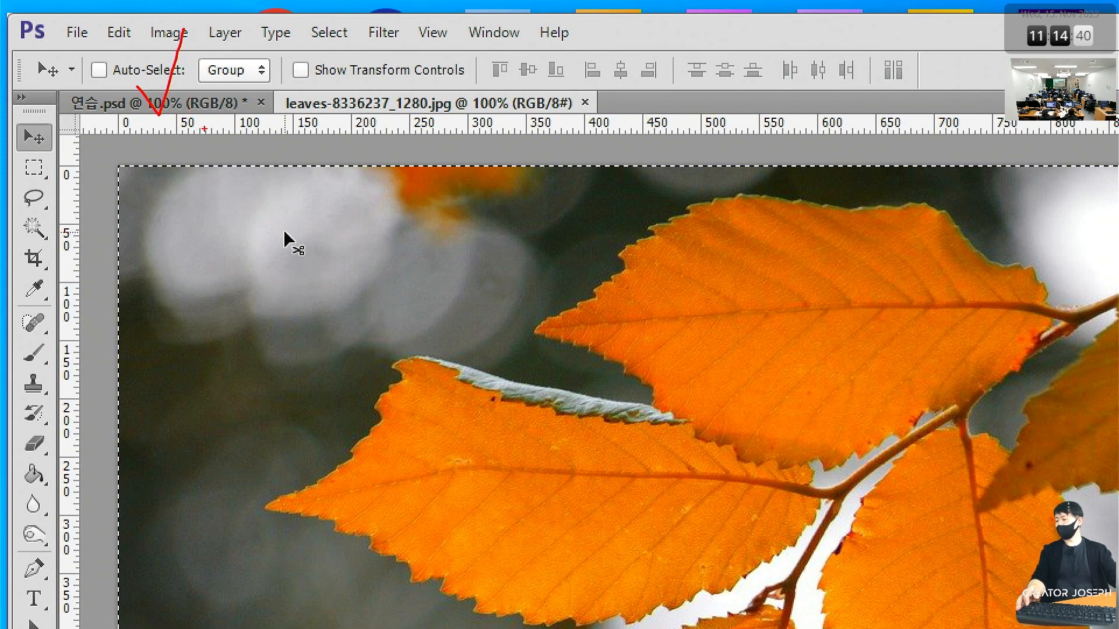
Paste the copied leaves photo into the 연습.psd canvas and move it up so its lower part fills the canvas
{"action": "left_click", "coordinate": [164, 105]}
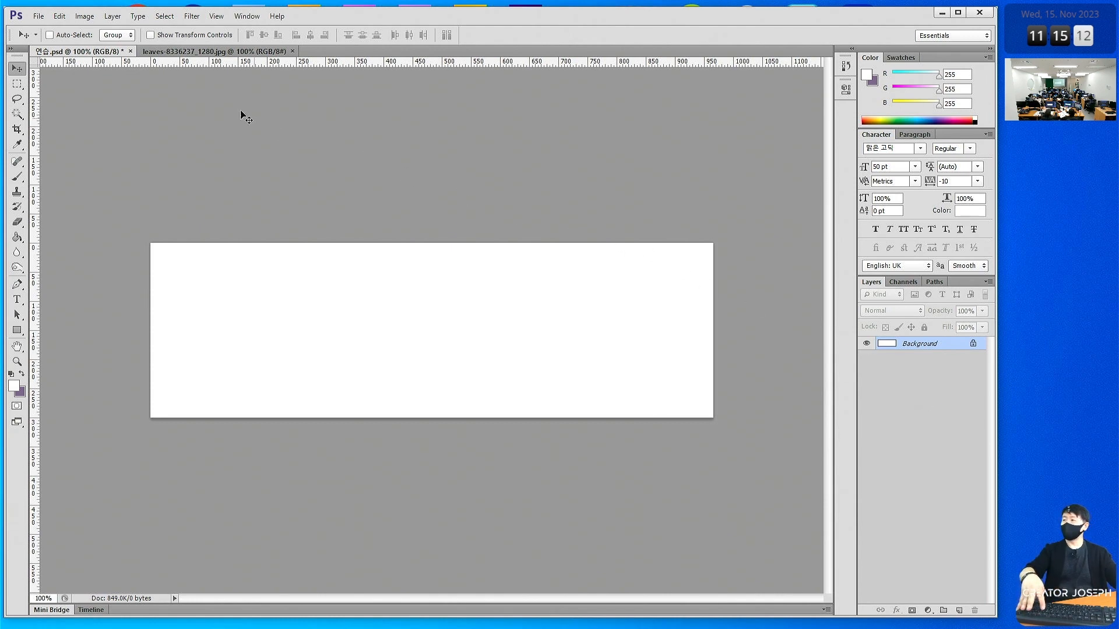
{"action": "key", "text": "ctrl+v"}
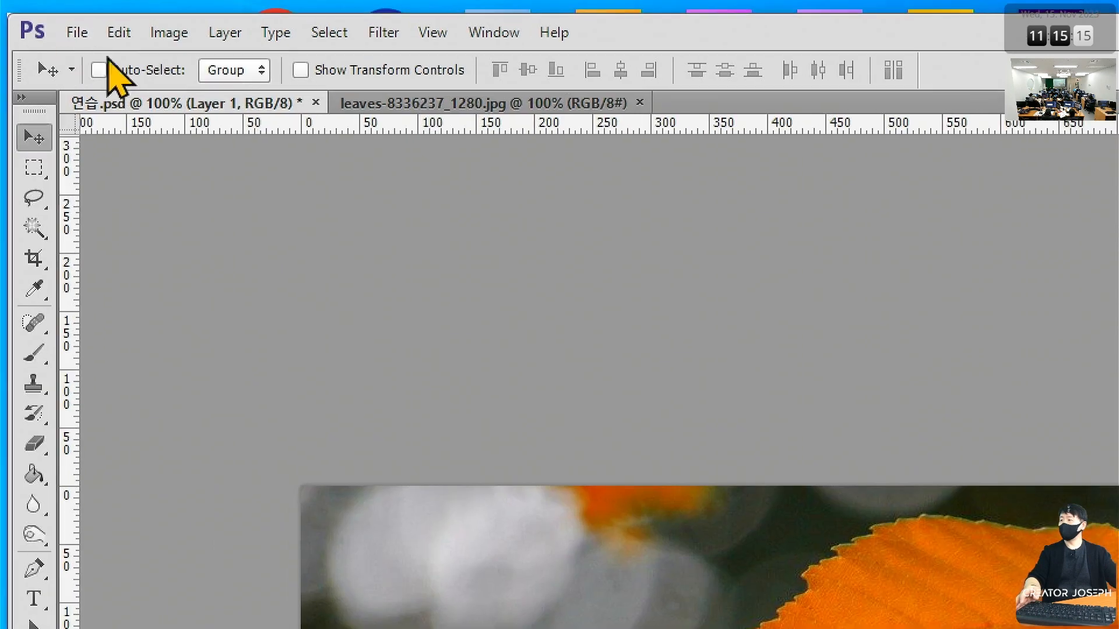
{"action": "left_click", "coordinate": [60, 16]}
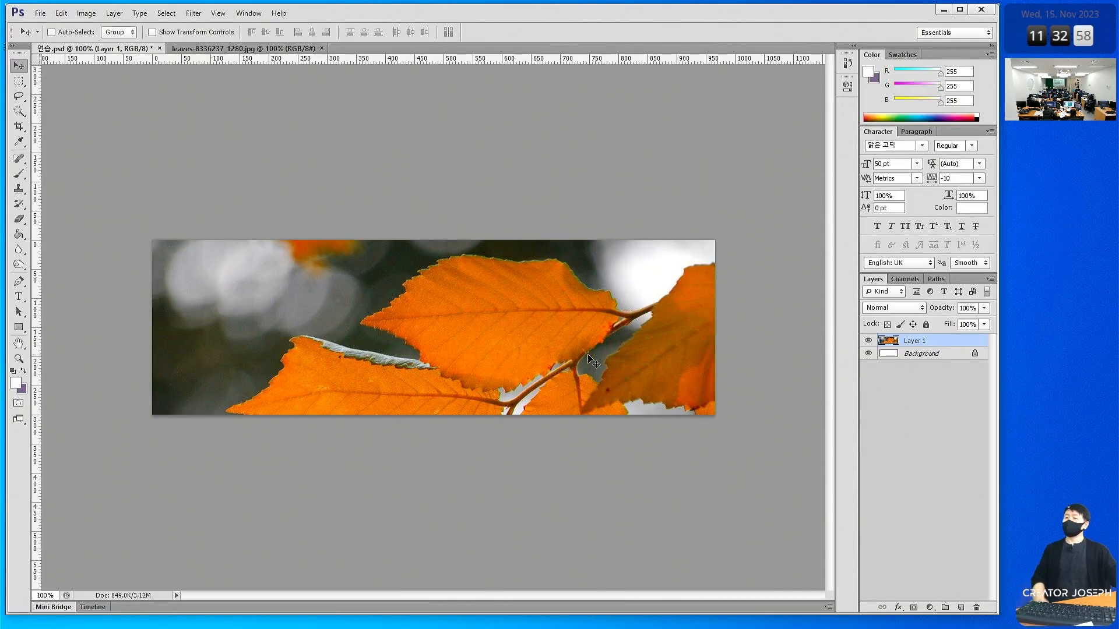
{"action": "left_click_drag", "start_coordinate": [608, 318], "coordinate": [482, 344]}
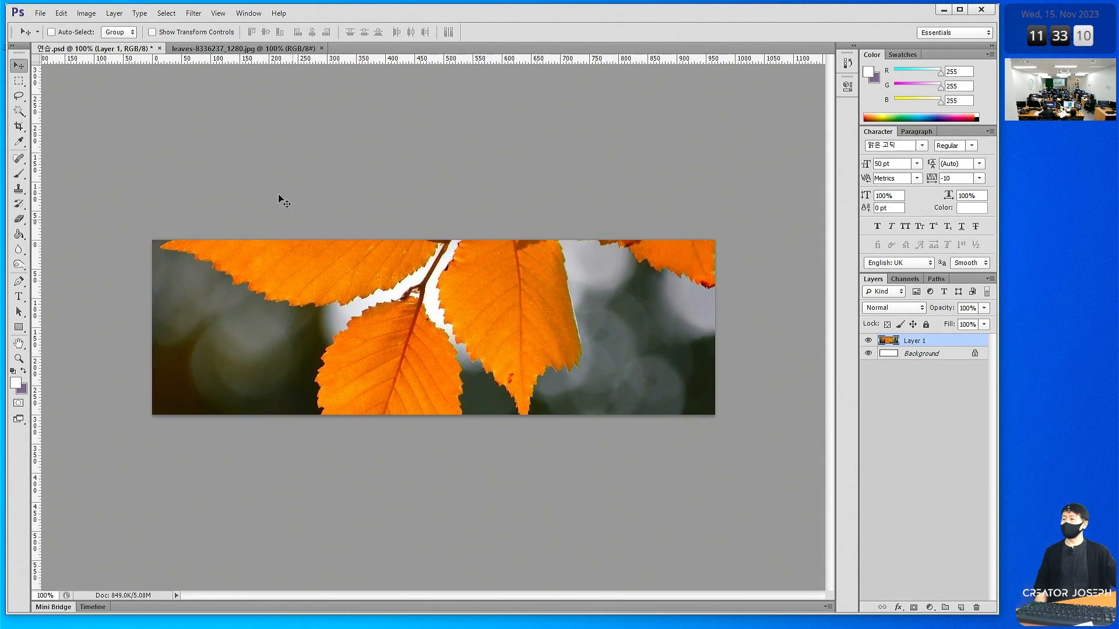
Compare the pasted layer with the original leaves-8336237_1280.jpg photo, and shift the pasted photo slightly down in 연습.psd
{"action": "left_click", "coordinate": [230, 50]}
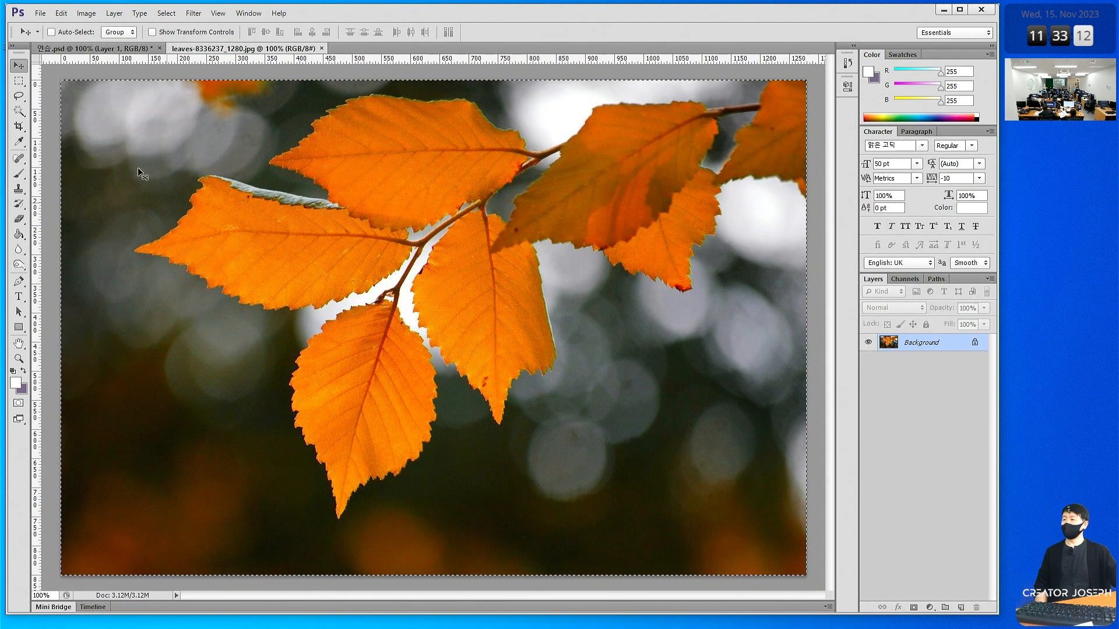
{"action": "left_click_drag", "start_coordinate": [363, 355], "coordinate": [310, 229]}
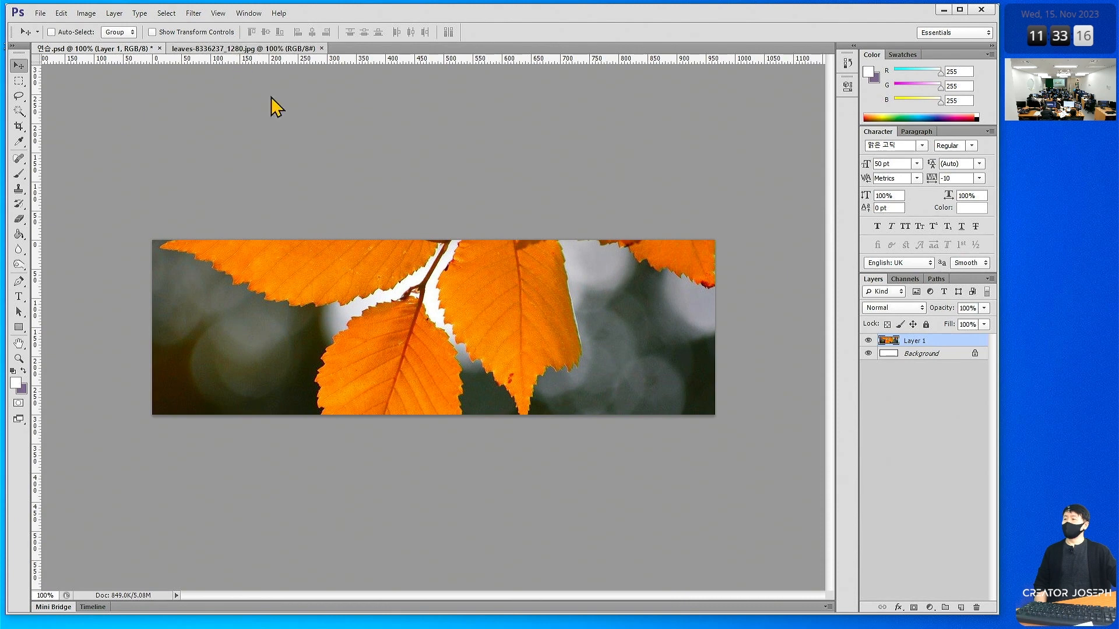
{"action": "left_click", "coordinate": [239, 49]}
{"action": "left_click", "coordinate": [120, 50]}
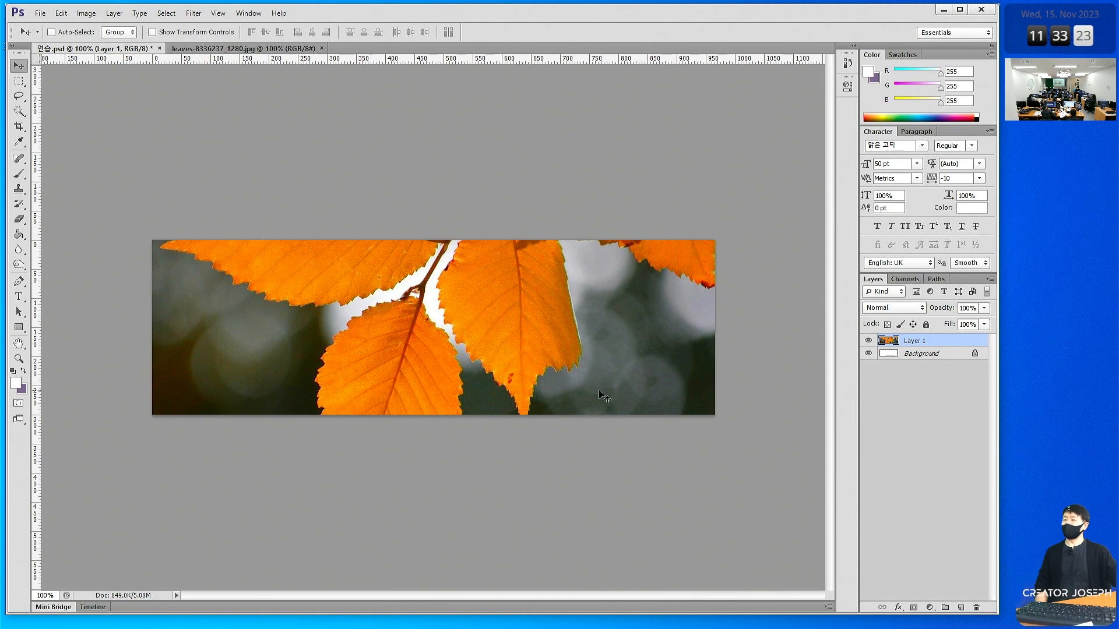
{"action": "mouse_move", "coordinate": [511, 349]}
{"action": "left_mouse_down"}
{"action": "mouse_move", "coordinate": [505, 292]}
{"action": "mouse_move", "coordinate": [508, 401]}
{"action": "mouse_move", "coordinate": [507, 362]}
{"action": "left_mouse_up"}
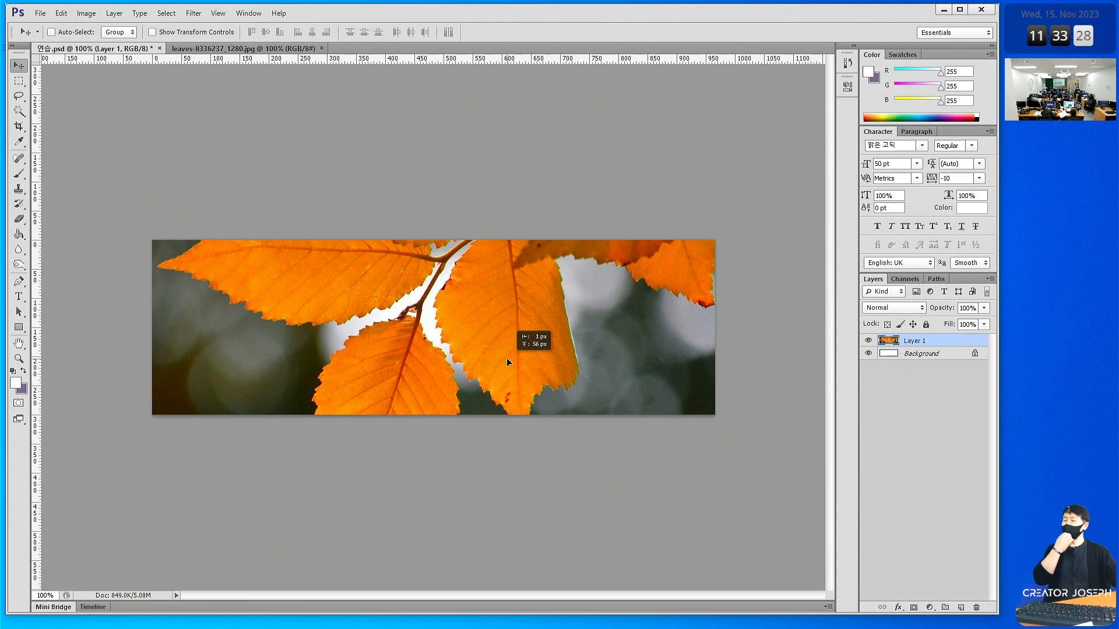
{"action": "left_click_drag", "start_coordinate": [507, 362], "coordinate": [507, 364]}
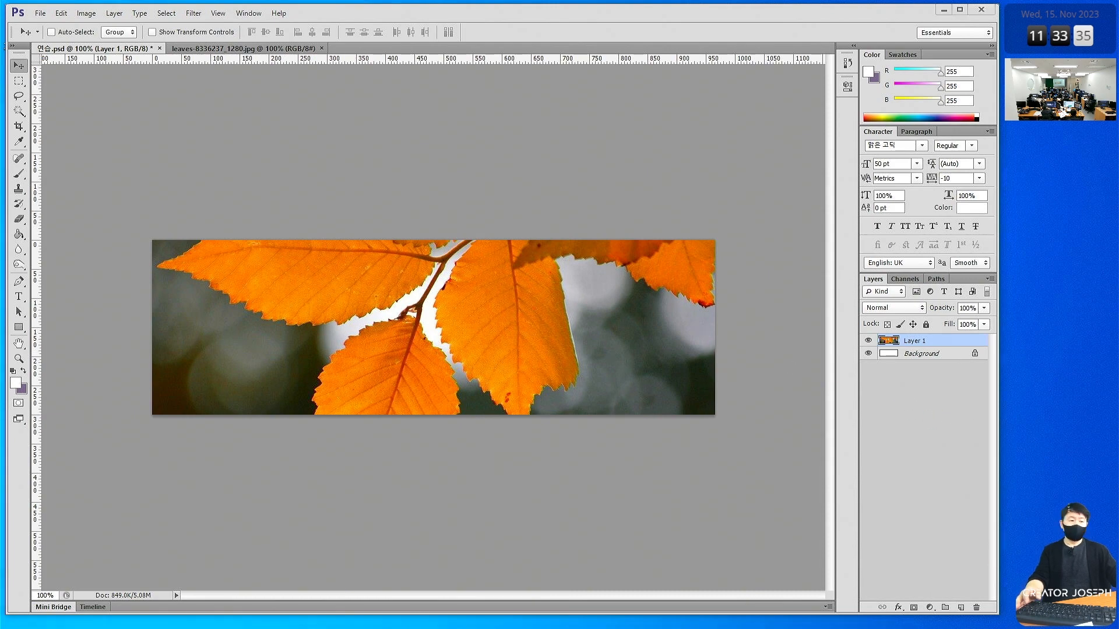
Switch to the Notepad lesson plan and review the "Edit - Free Transform" entry for fitting the photo's size
{"action": "key", "text": "alt+Tab"}
{"action": "left_click", "coordinate": [560, 280]}
{"action": "left_click_drag", "start_coordinate": [507, 183], "coordinate": [764, 190]}
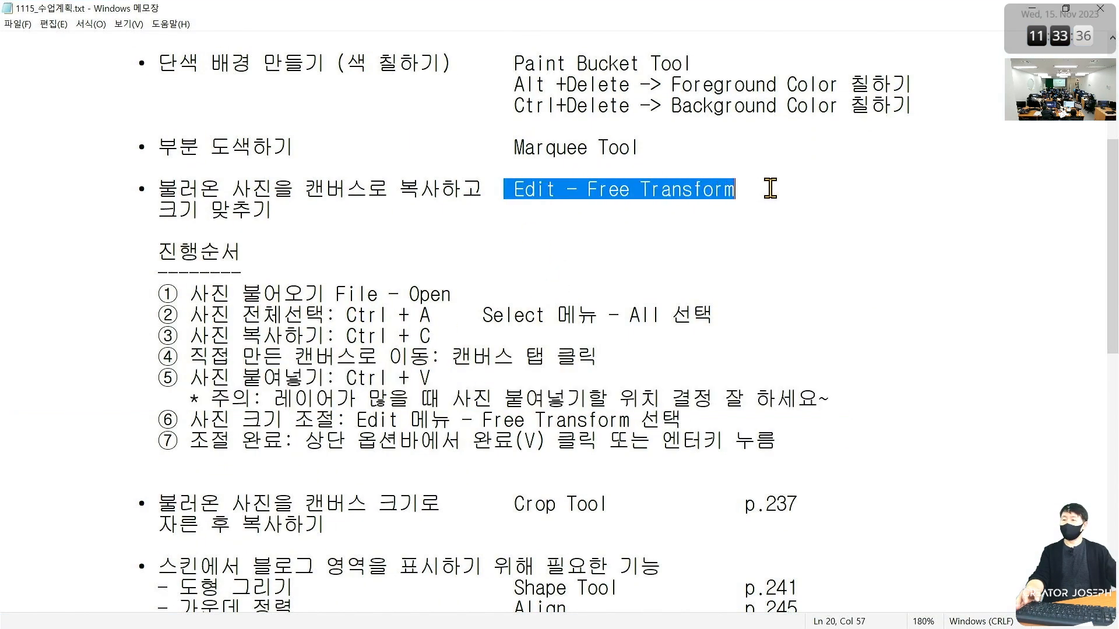
{"action": "left_click", "coordinate": [605, 189]}
{"action": "left_click_drag", "start_coordinate": [587, 189], "coordinate": [766, 191]}
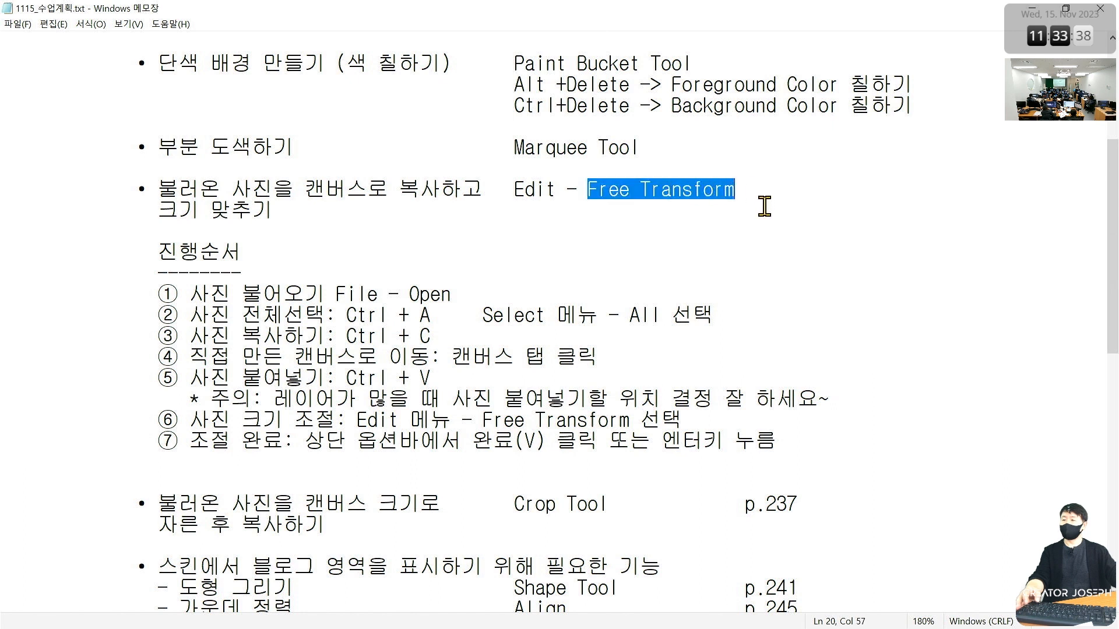
{"action": "left_click", "coordinate": [762, 216]}
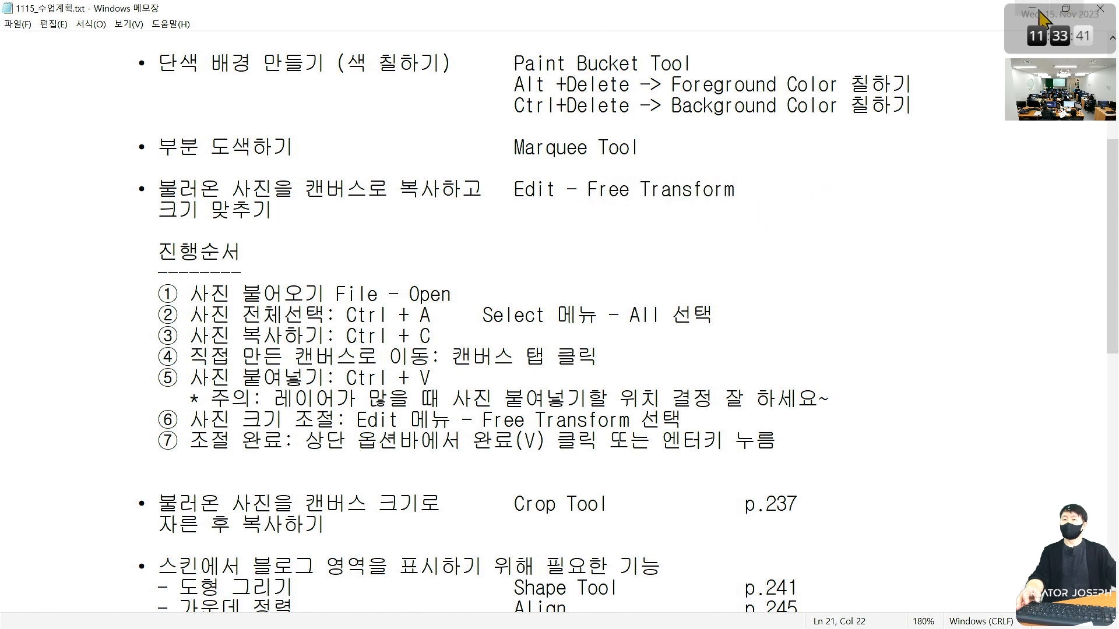
Return to Photoshop and start Free Transform on the pasted leaves photo in Layer 1, with its whole bounding box in view
{"action": "key", "text": "alt+Tab"}
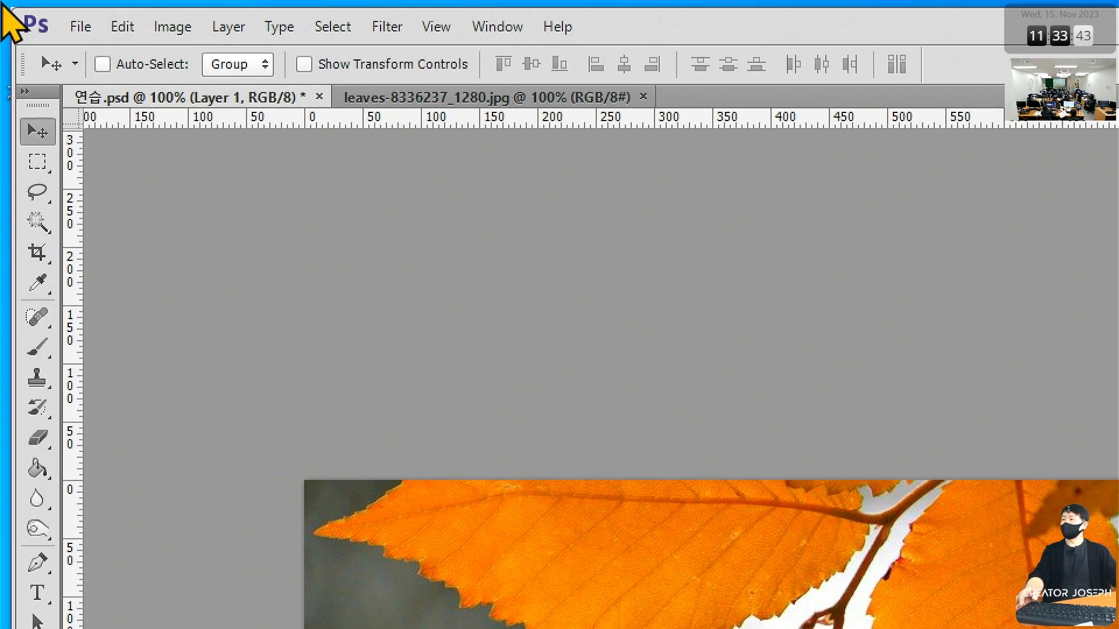
{"action": "left_click", "coordinate": [60, 13]}
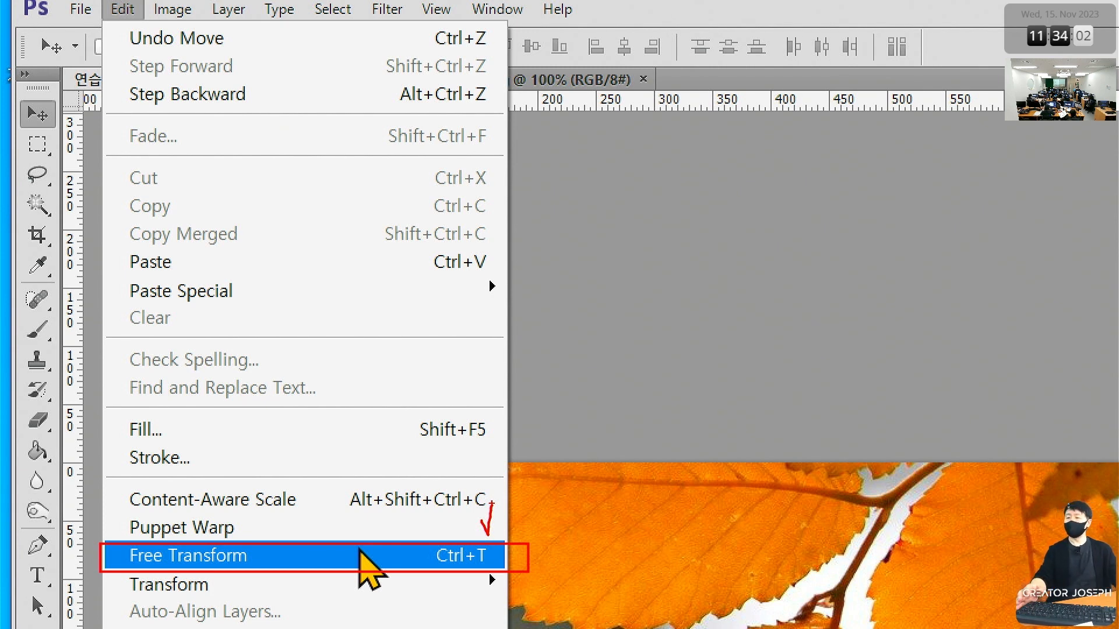
{"action": "key", "text": "Escape"}
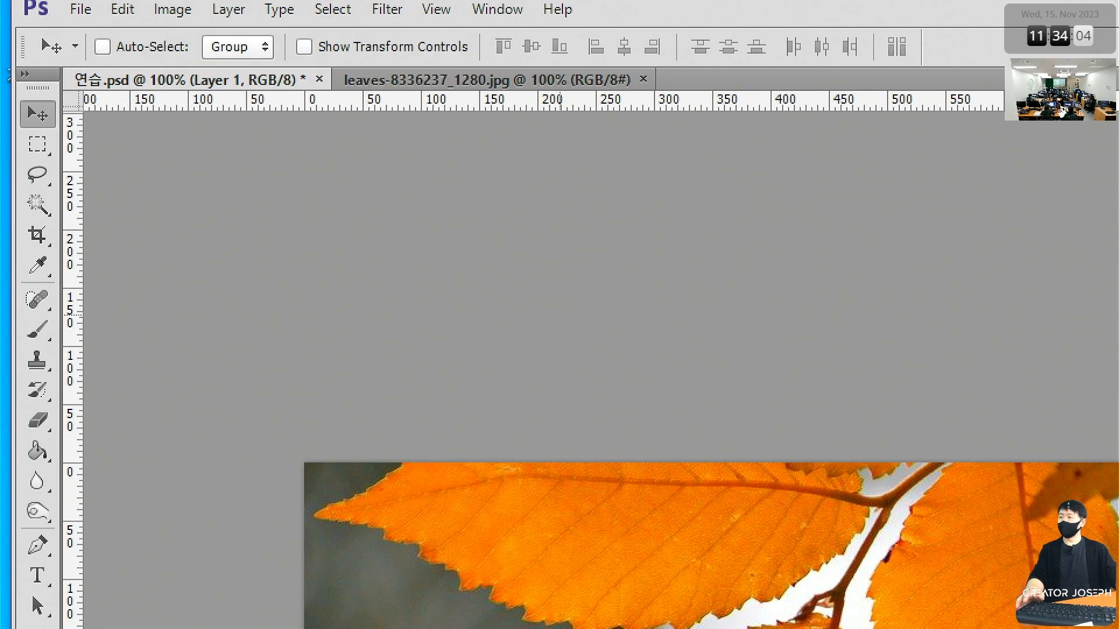
{"action": "left_click", "coordinate": [122, 27]}
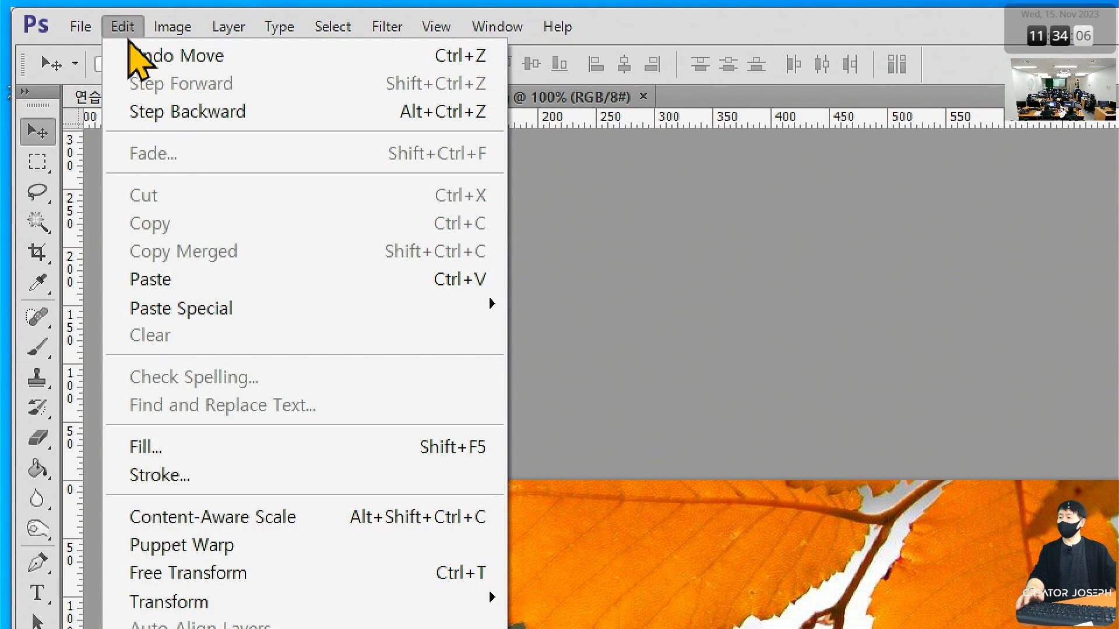
{"action": "left_click", "coordinate": [417, 554]}
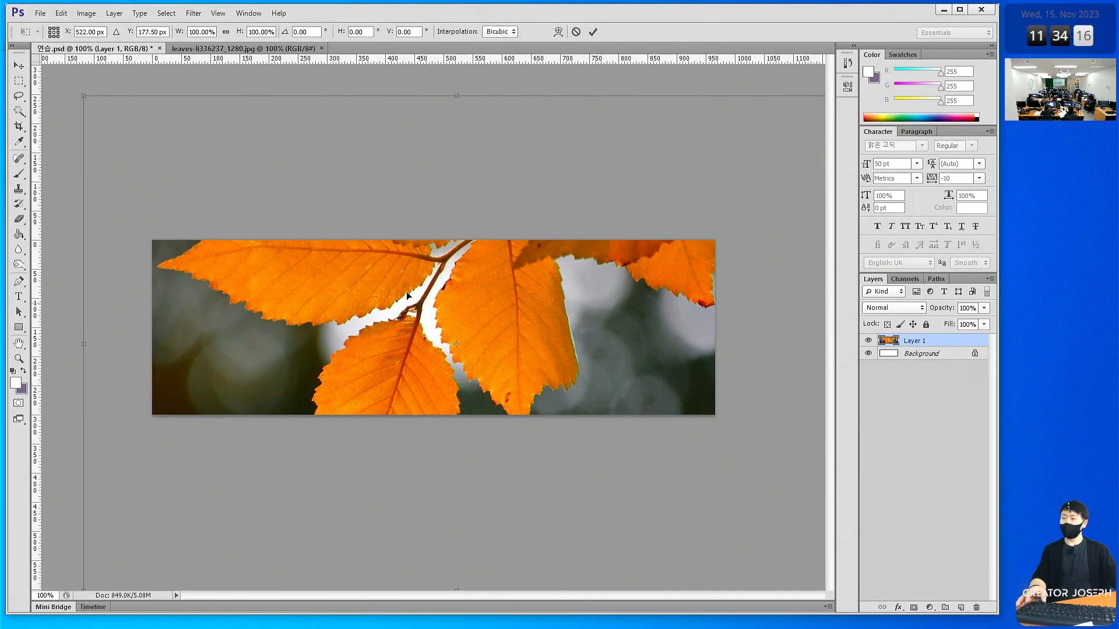
{"action": "key", "text": "ctrl+minus"}
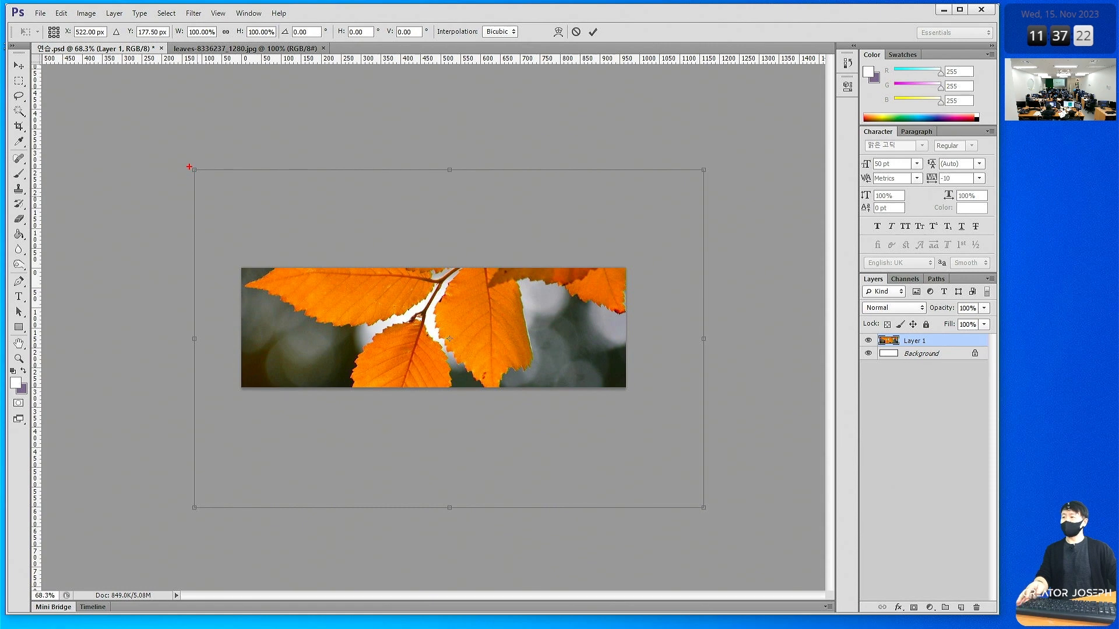
Examine the Free Transform bounding box around the canvas and leave the transform without resizing the photo
{"action": "left_click_drag", "start_coordinate": [190, 168], "coordinate": [704, 510]}
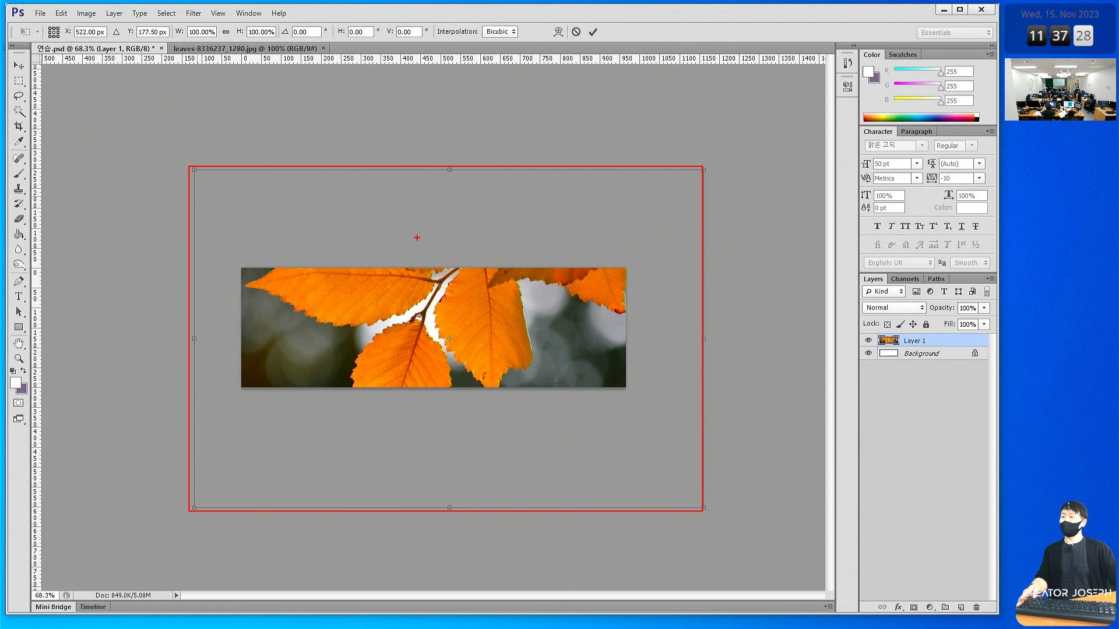
{"action": "mouse_move", "coordinate": [335, 197]}
{"action": "left_mouse_down"}
{"action": "mouse_move", "coordinate": [582, 474]}
{"action": "mouse_move", "coordinate": [544, 466]}
{"action": "left_mouse_up"}
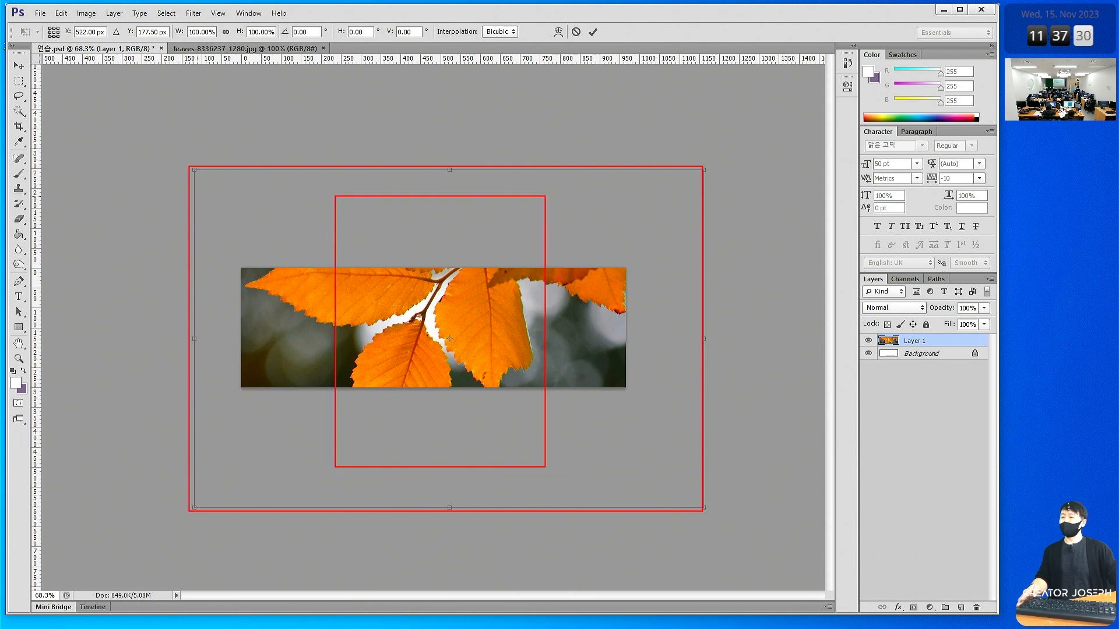
{"action": "mouse_move", "coordinate": [132, 134]}
{"action": "left_mouse_down"}
{"action": "mouse_move", "coordinate": [219, 215]}
{"action": "mouse_move", "coordinate": [657, 480]}
{"action": "mouse_move", "coordinate": [751, 568]}
{"action": "left_mouse_up"}
{"action": "mouse_move", "coordinate": [245, 217]}
{"action": "left_mouse_down"}
{"action": "mouse_move", "coordinate": [375, 320]}
{"action": "mouse_move", "coordinate": [624, 400]}
{"action": "mouse_move", "coordinate": [621, 430]}
{"action": "left_mouse_up"}
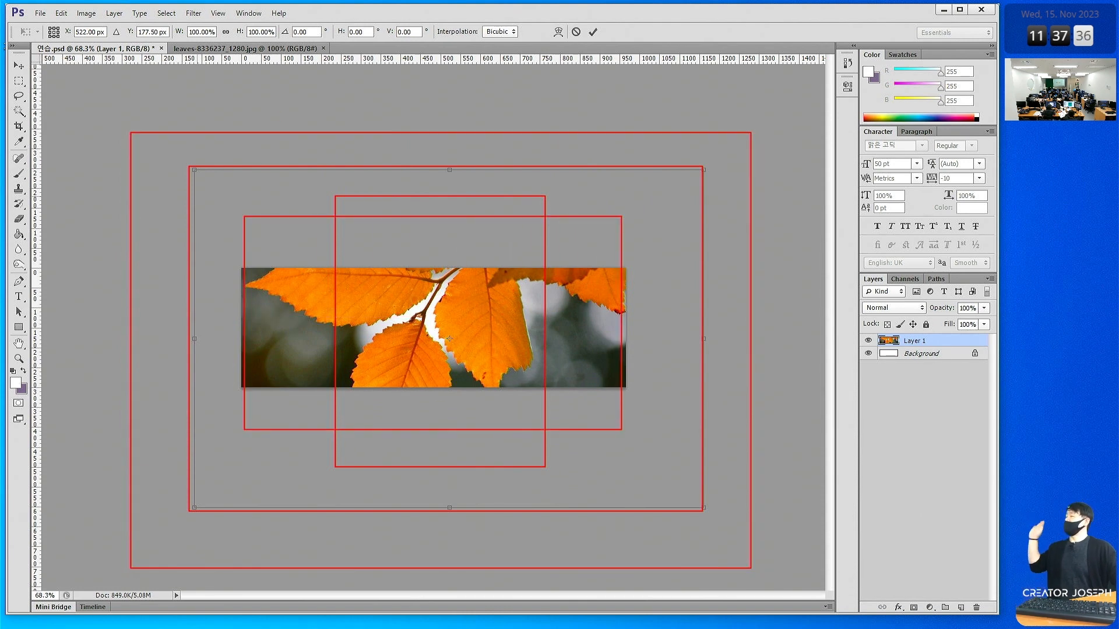
{"action": "key", "text": "Escape"}
{"action": "key", "text": "Return"}
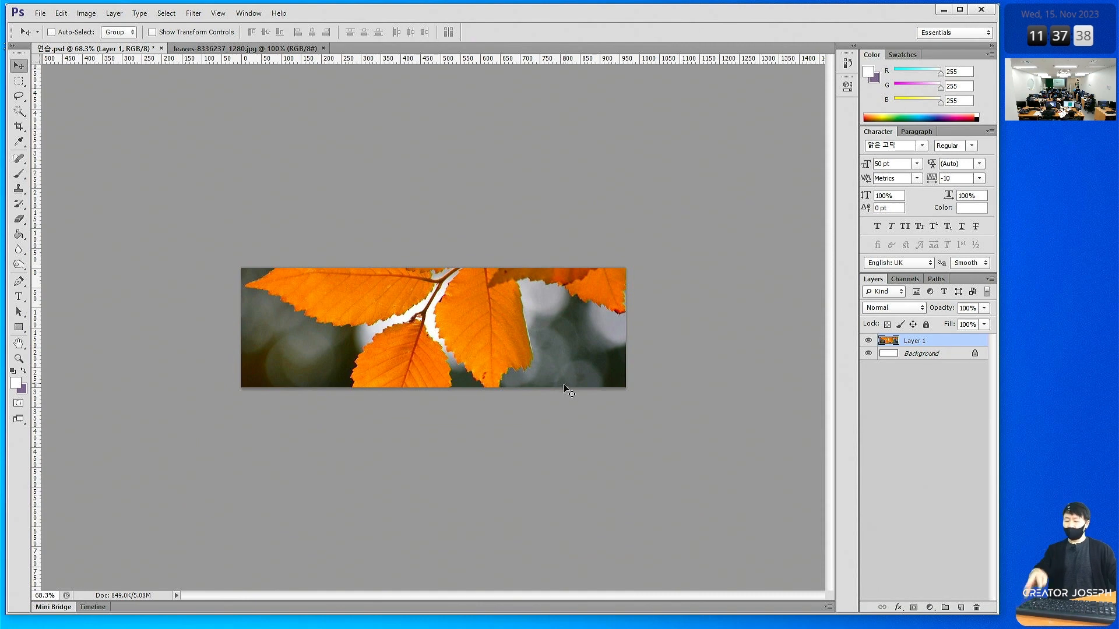
Start Free Transform on Layer 1 again, examine the corner and side handles of its bounding box, and exit the transform
{"action": "key", "text": "ctrl+t"}
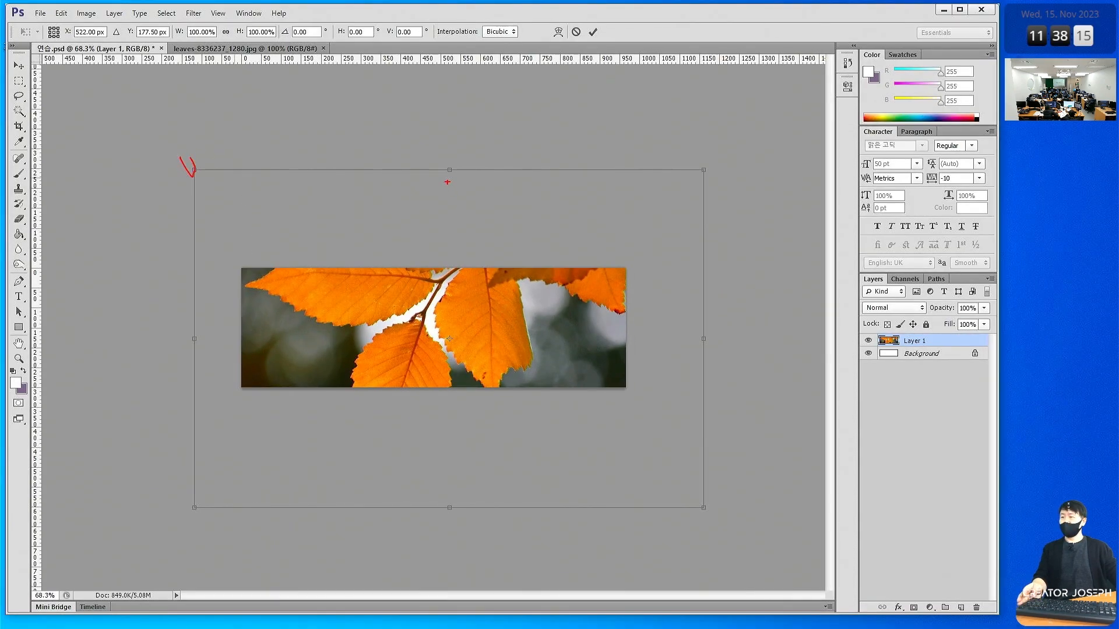
{"action": "left_click_drag", "start_coordinate": [441, 152], "coordinate": [457, 173]}
{"action": "left_click_drag", "start_coordinate": [705, 144], "coordinate": [726, 156]}
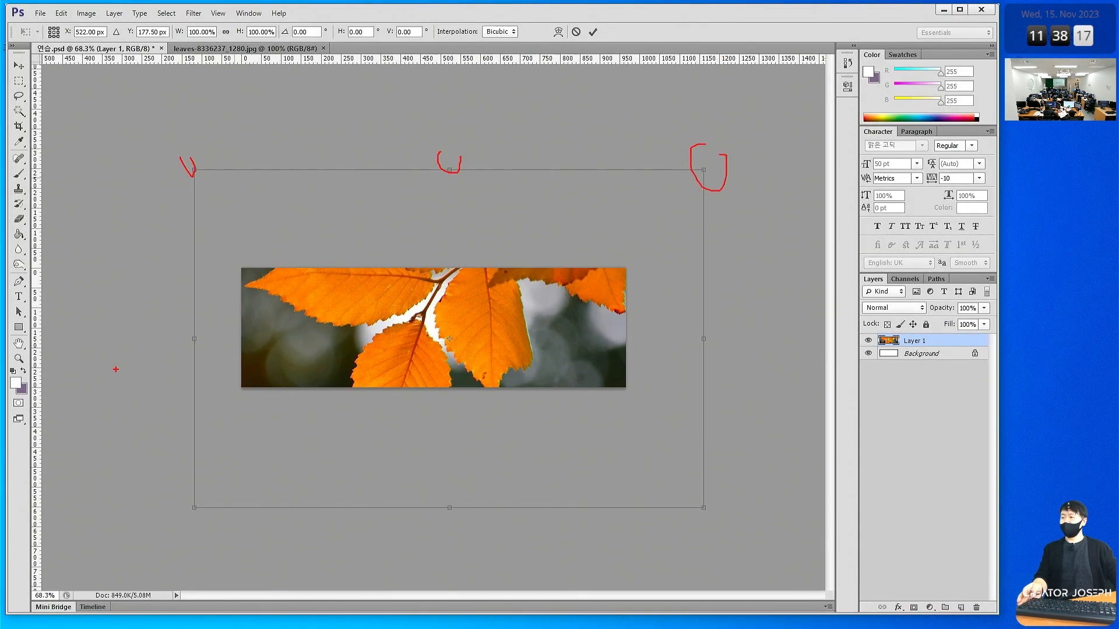
{"action": "left_click_drag", "start_coordinate": [200, 332], "coordinate": [207, 352]}
{"action": "left_click_drag", "start_coordinate": [684, 320], "coordinate": [675, 314]}
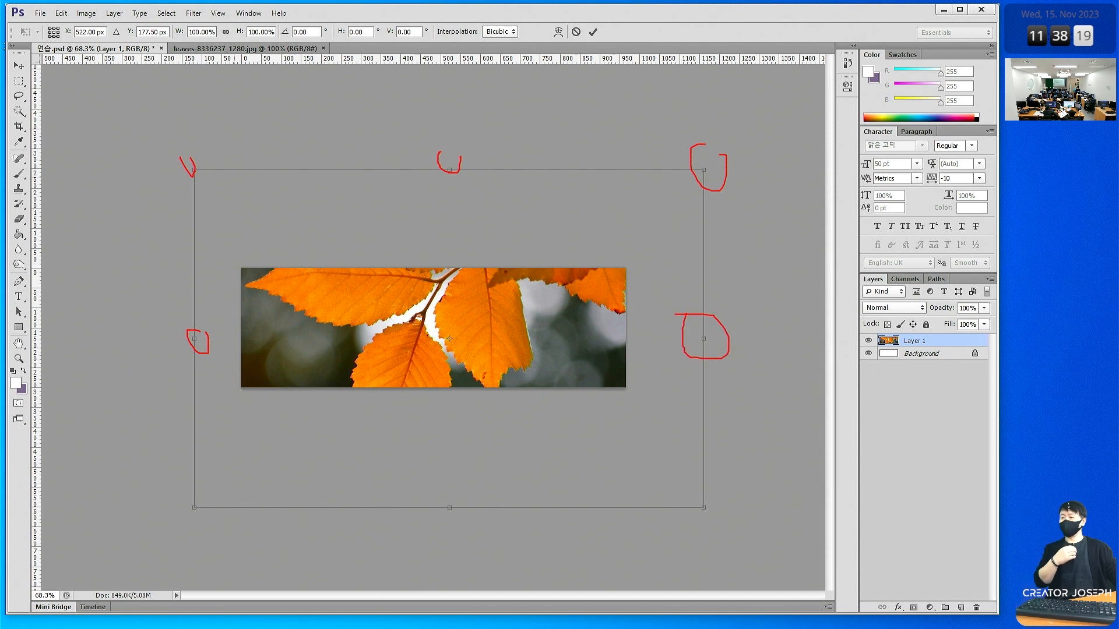
{"action": "left_click_drag", "start_coordinate": [234, 556], "coordinate": [195, 513]}
{"action": "left_click_drag", "start_coordinate": [443, 498], "coordinate": [468, 498]}
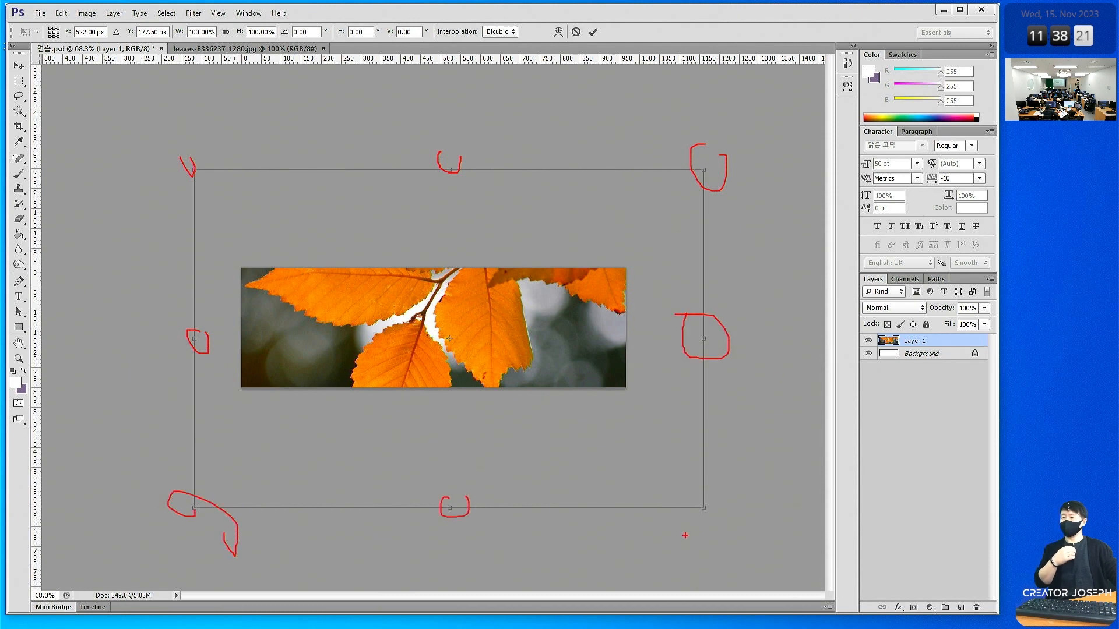
{"action": "left_click_drag", "start_coordinate": [720, 497], "coordinate": [723, 523]}
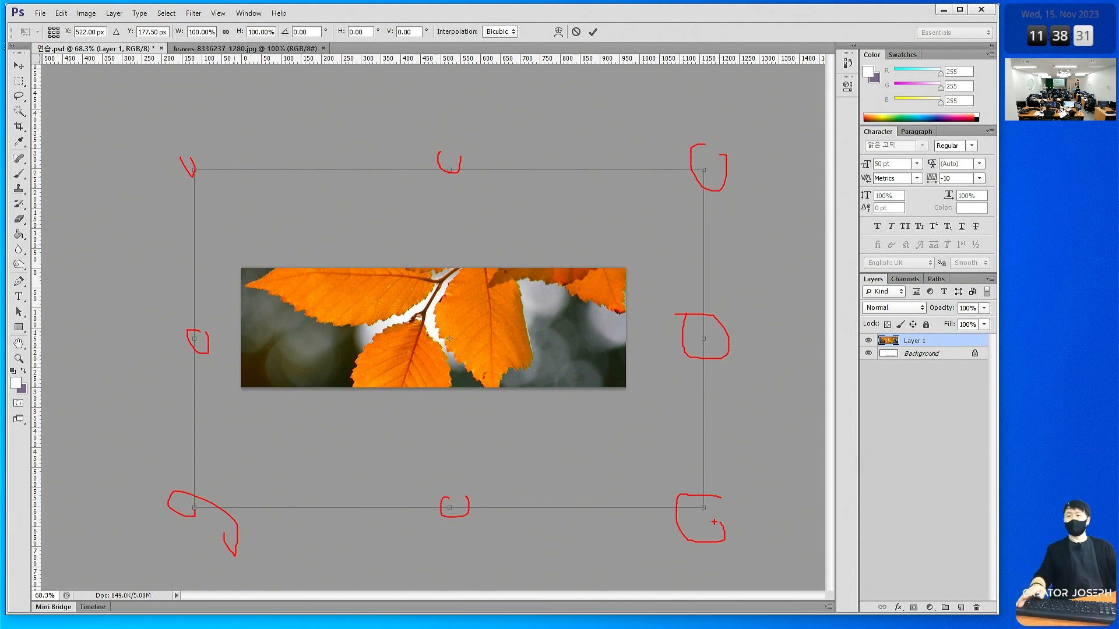
{"action": "key", "text": "Escape"}
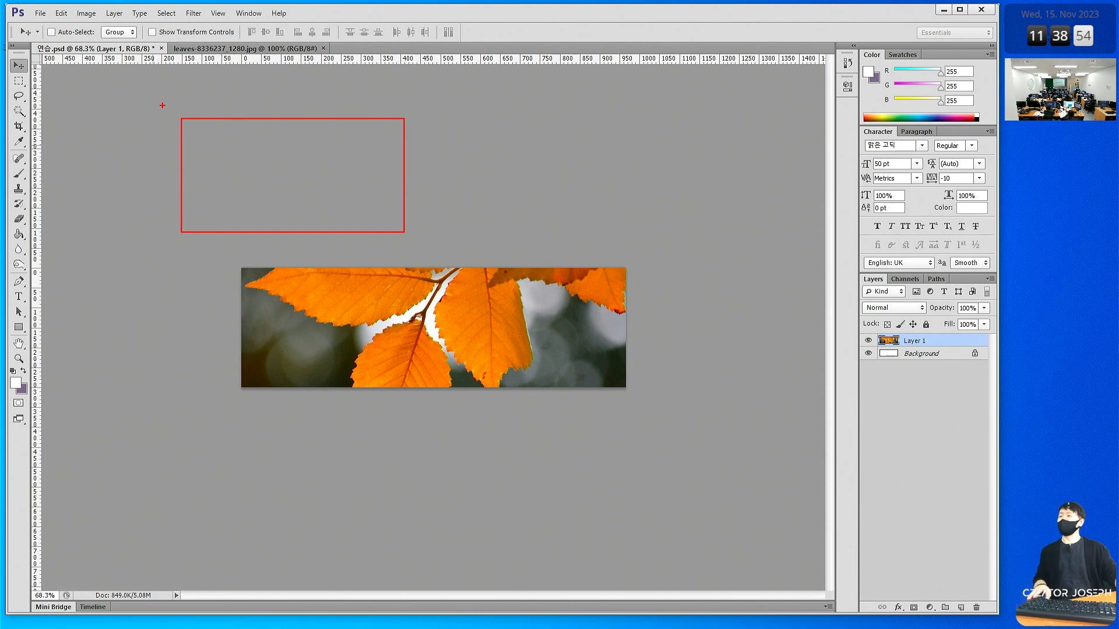
{"action": "left_click_drag", "start_coordinate": [298, 89], "coordinate": [279, 132]}
{"action": "left_click_drag", "start_coordinate": [423, 161], "coordinate": [410, 178]}
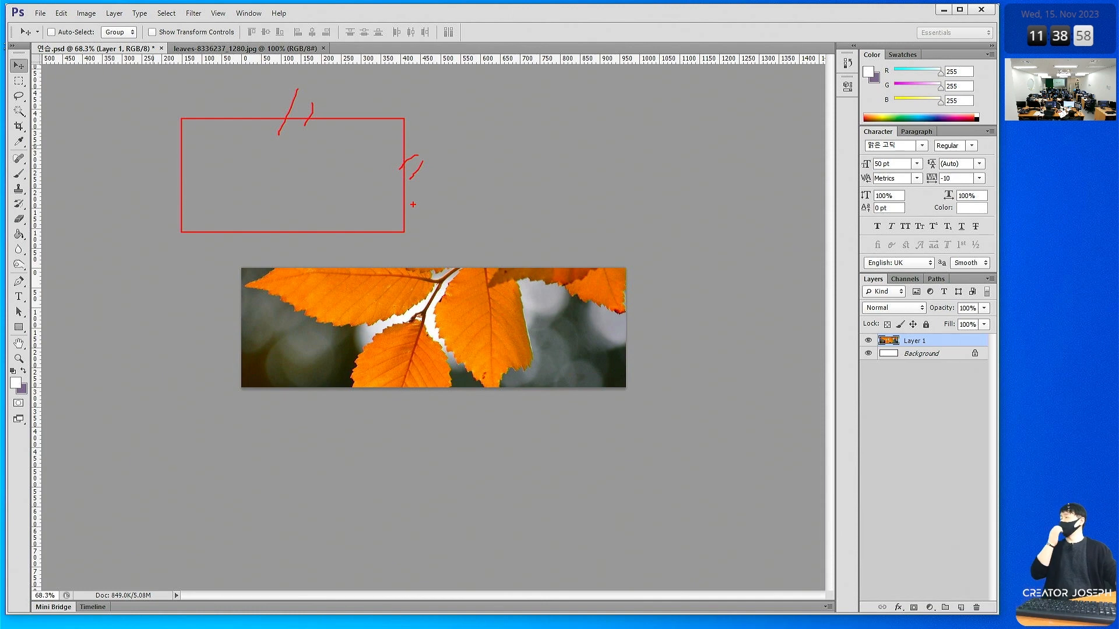
{"action": "key", "text": "Escape"}
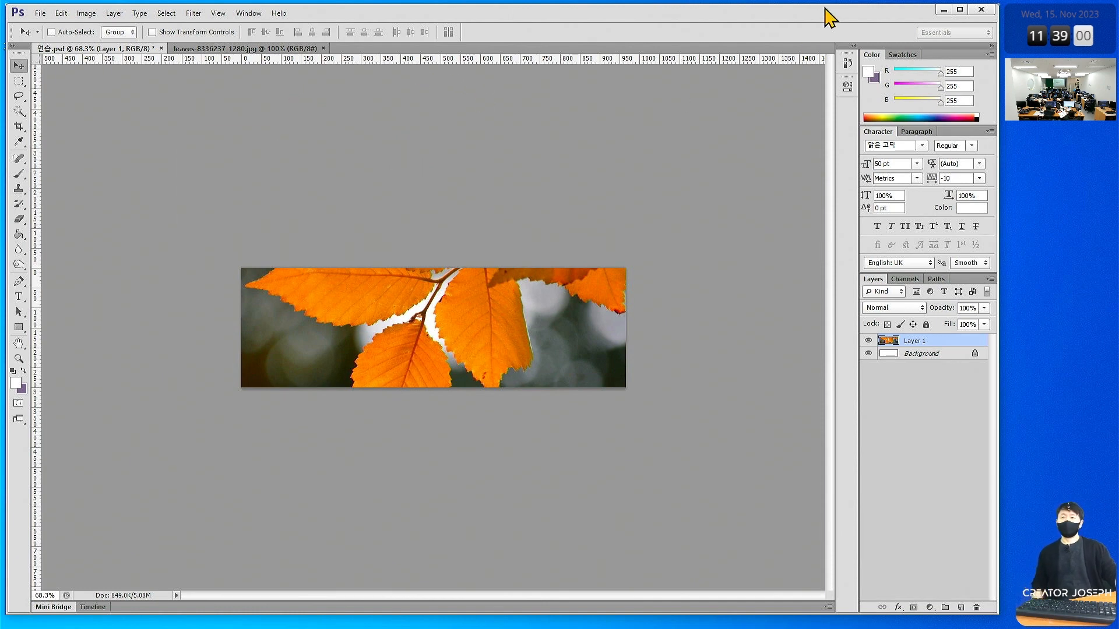
Visit the web browser, then return to Photoshop and open the portrait photo girl-1871104_1280.jpg
{"action": "left_click", "coordinate": [943, 9]}
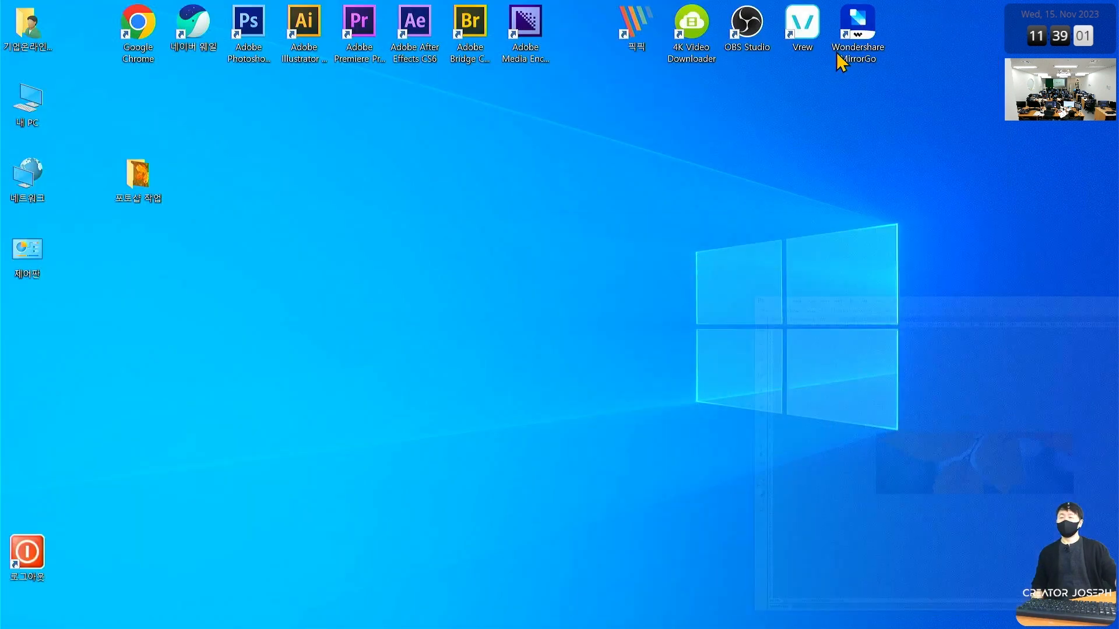
{"action": "double_click", "coordinate": [145, 42]}
{"action": "left_click", "coordinate": [524, 277]}
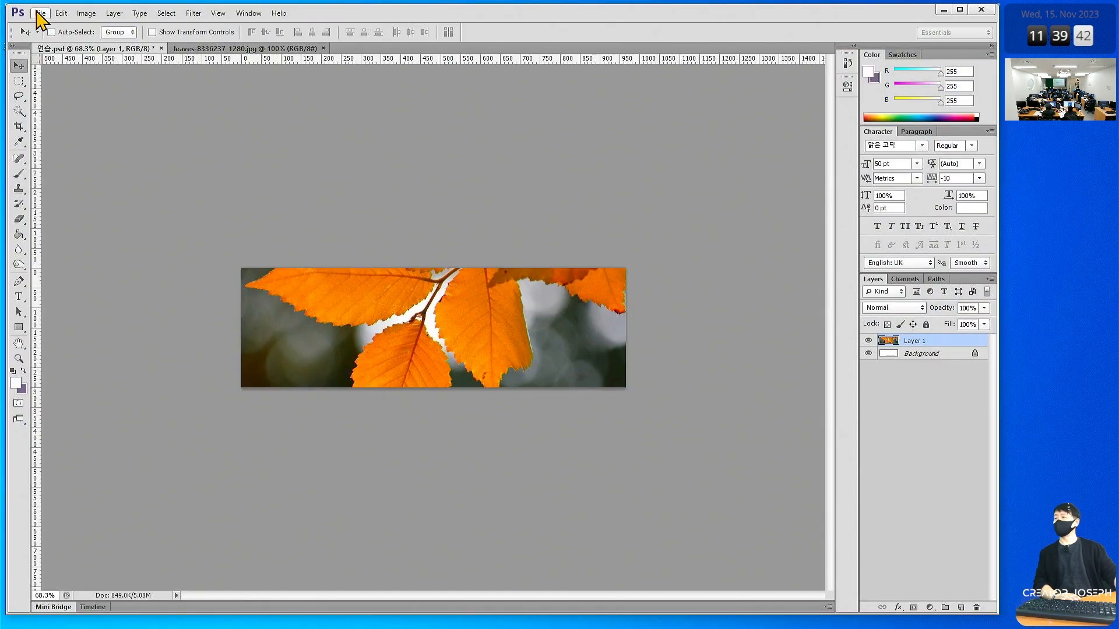
{"action": "left_click", "coordinate": [39, 13]}
{"action": "left_click", "coordinate": [70, 41]}
{"action": "double_click", "coordinate": [400, 156]}
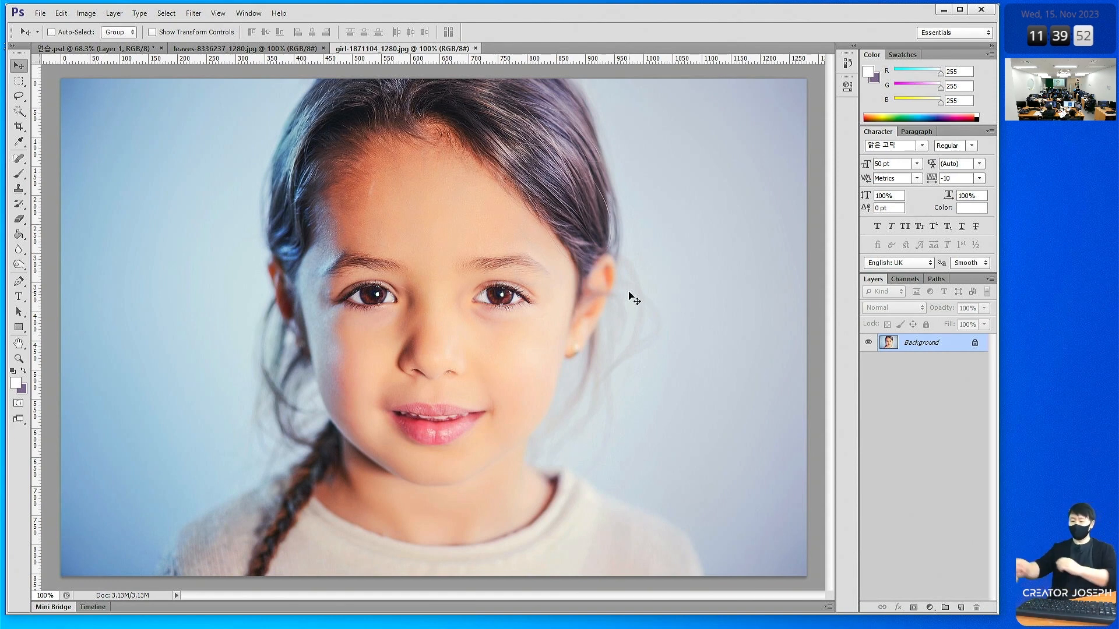
Copy the entire portrait photo and paste it into 연습.psd as a new layer above the leaves photo
{"action": "key", "text": "ctrl+a"}
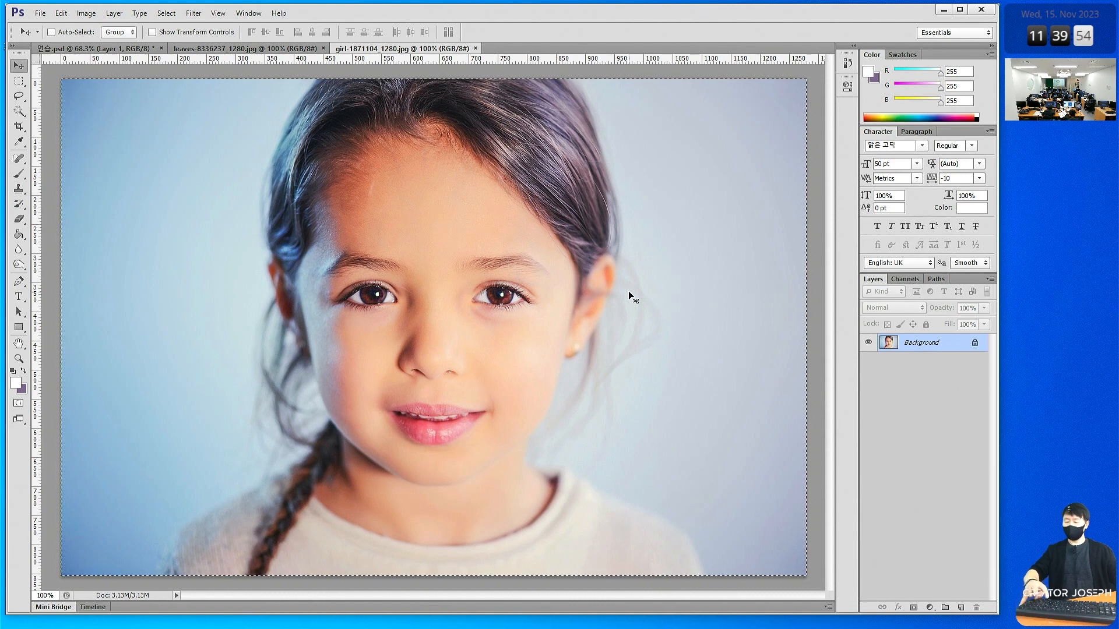
{"action": "left_click", "coordinate": [120, 50]}
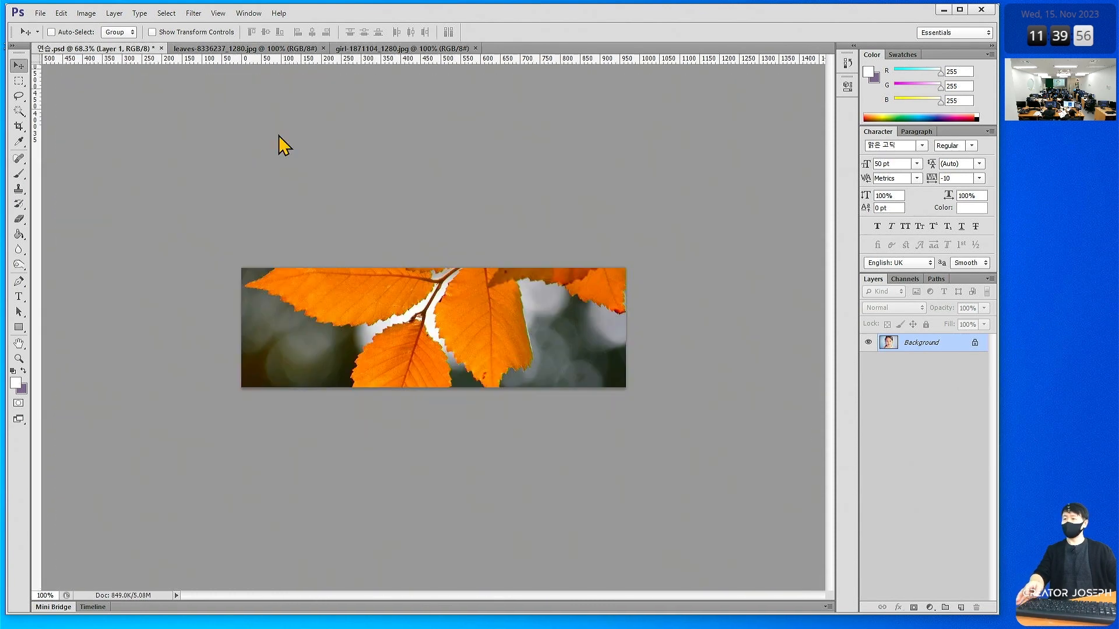
{"action": "key", "text": "ctrl+v"}
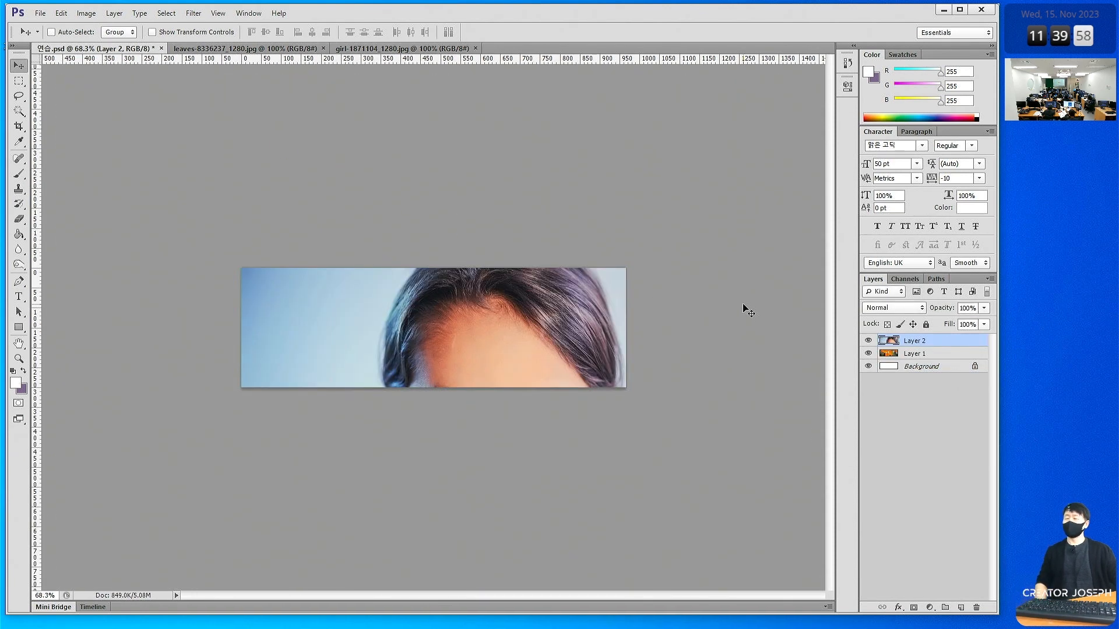
Squash the pasted portrait non-proportionally with Free Transform to fill the canvas, about 75% wide and 35% high, and apply it
{"action": "key", "text": "ctrl+t"}
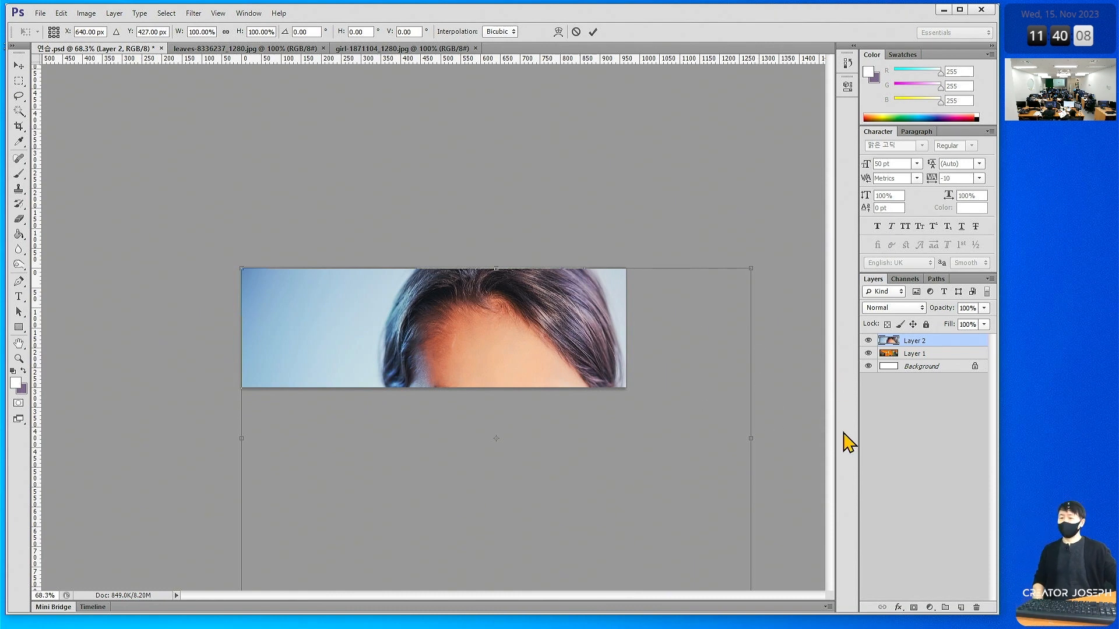
{"action": "left_click_drag", "start_coordinate": [496, 269], "coordinate": [531, 441]}
{"action": "left_click_drag", "start_coordinate": [531, 494], "coordinate": [537, 329]}
{"action": "left_click_drag", "start_coordinate": [741, 442], "coordinate": [626, 388]}
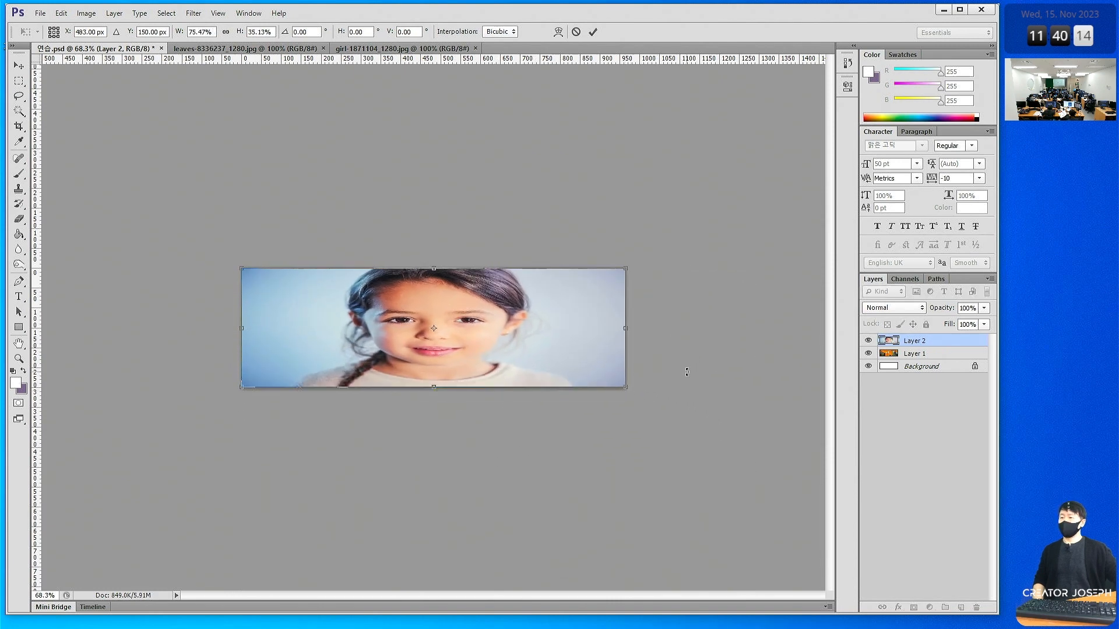
{"action": "key", "text": "Return"}
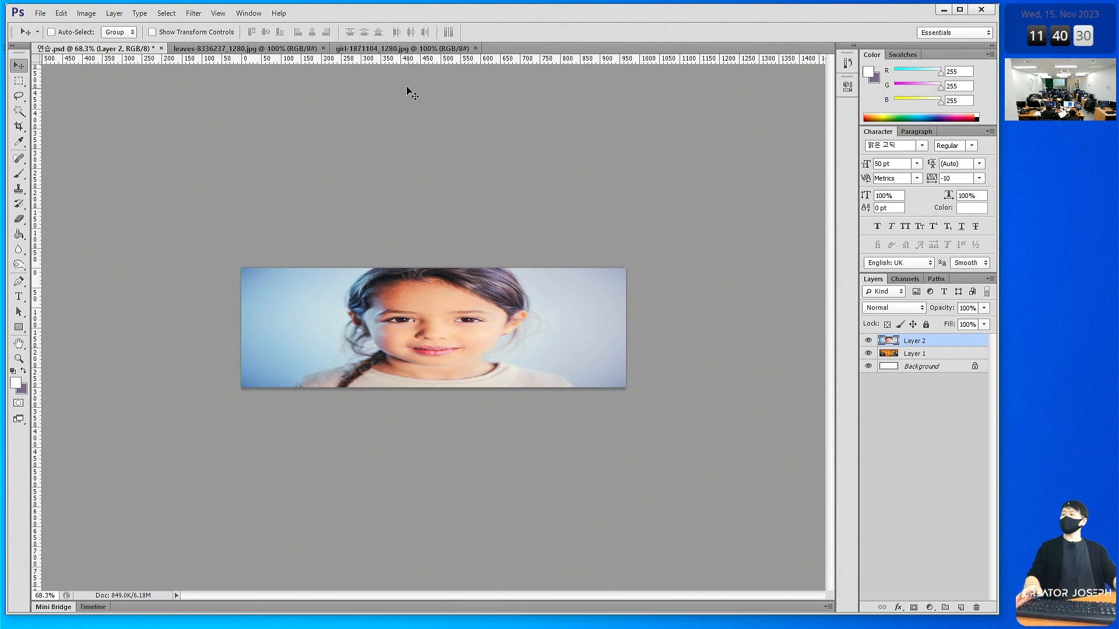
In girl-1871104_1280.jpg, duplicate the photo onto a new layer, hide the Background layer and select the duplicate
{"action": "left_click", "coordinate": [400, 48]}
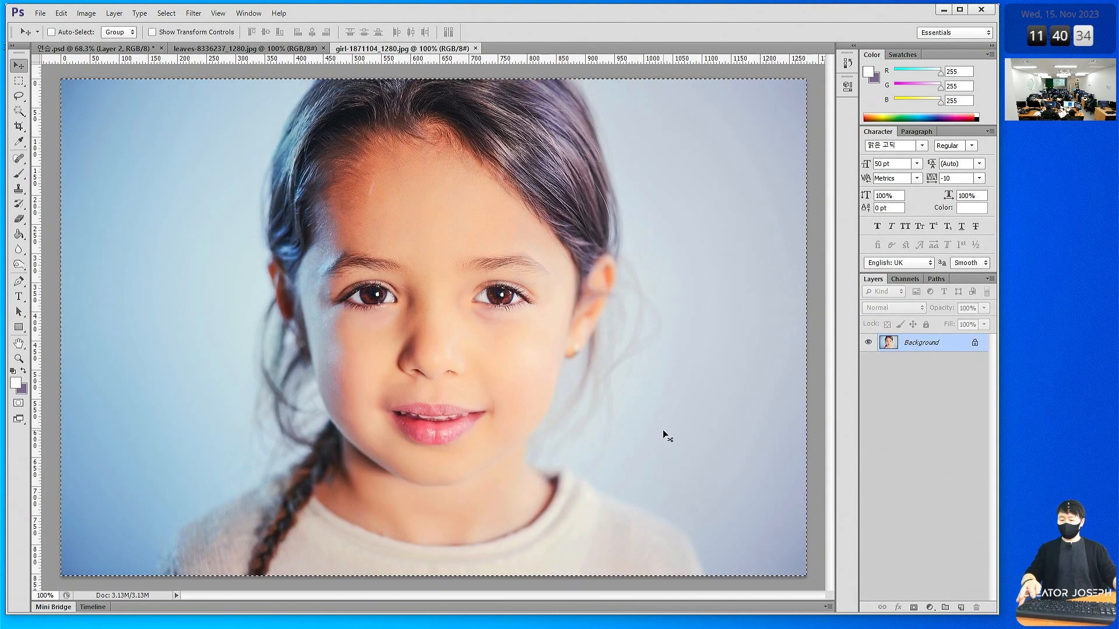
{"action": "key", "text": "ctrl+d"}
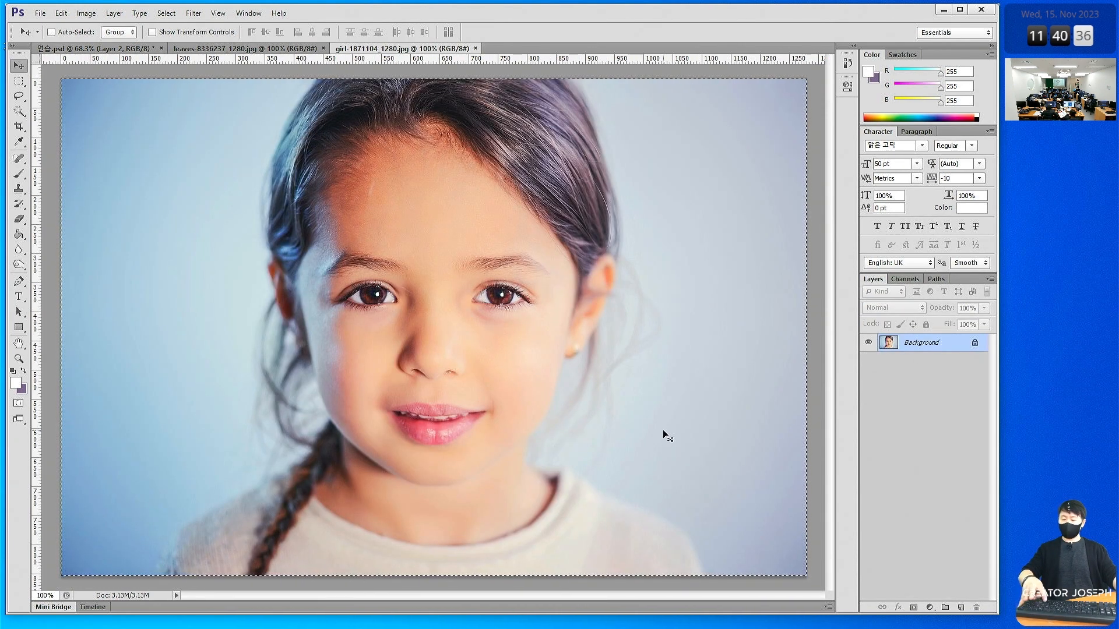
{"action": "key", "text": "ctrl+j"}
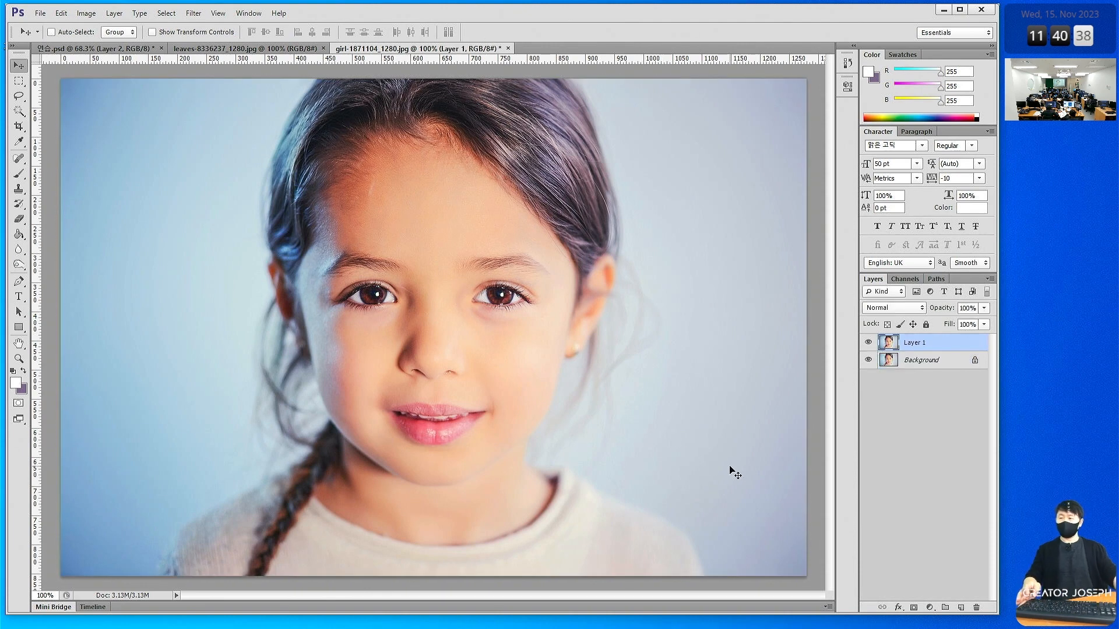
{"action": "left_click", "coordinate": [872, 371]}
{"action": "left_click", "coordinate": [868, 360]}
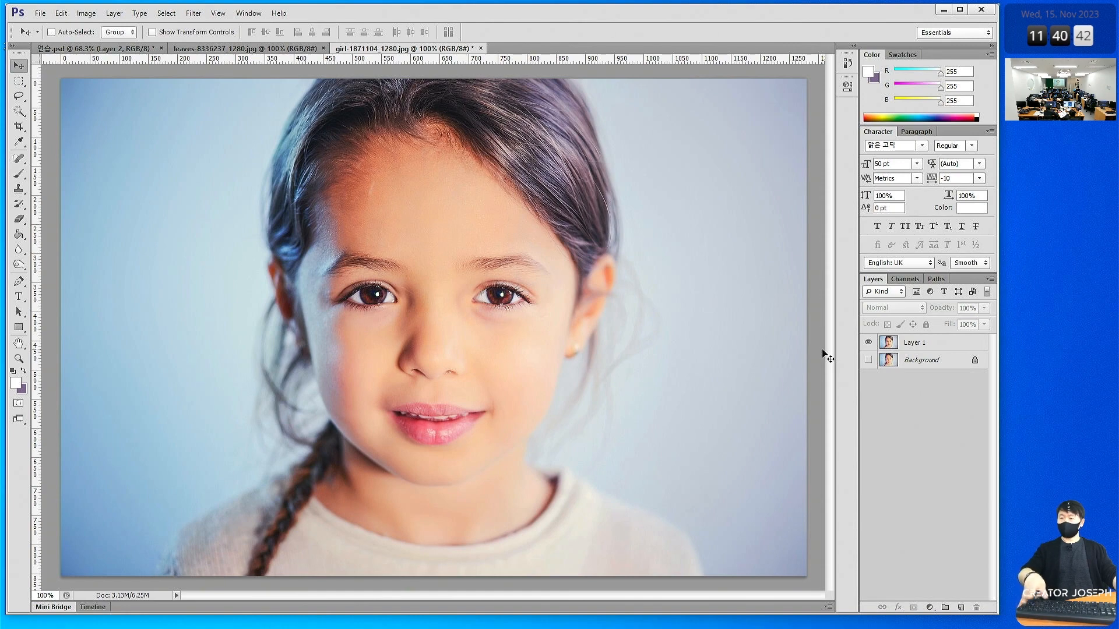
{"action": "left_click", "coordinate": [909, 348]}
Try distorting the duplicated portrait in Free Transform by changing its width and height independently, and cancel the transform
{"action": "key", "text": "ctrl+t"}
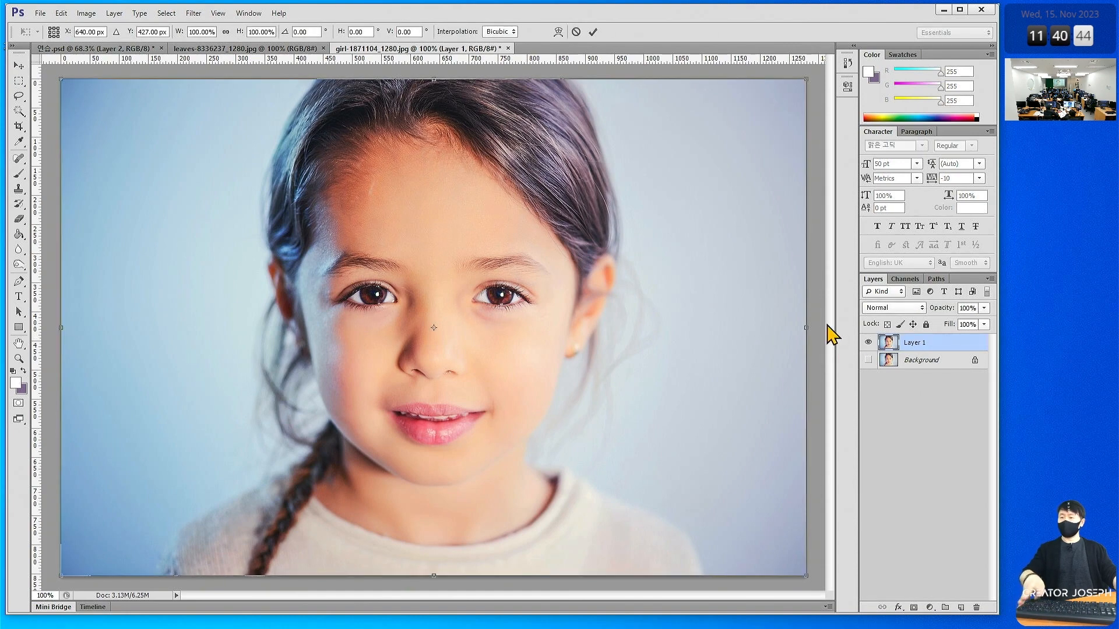
{"action": "left_click_drag", "start_coordinate": [806, 328], "coordinate": [353, 367]}
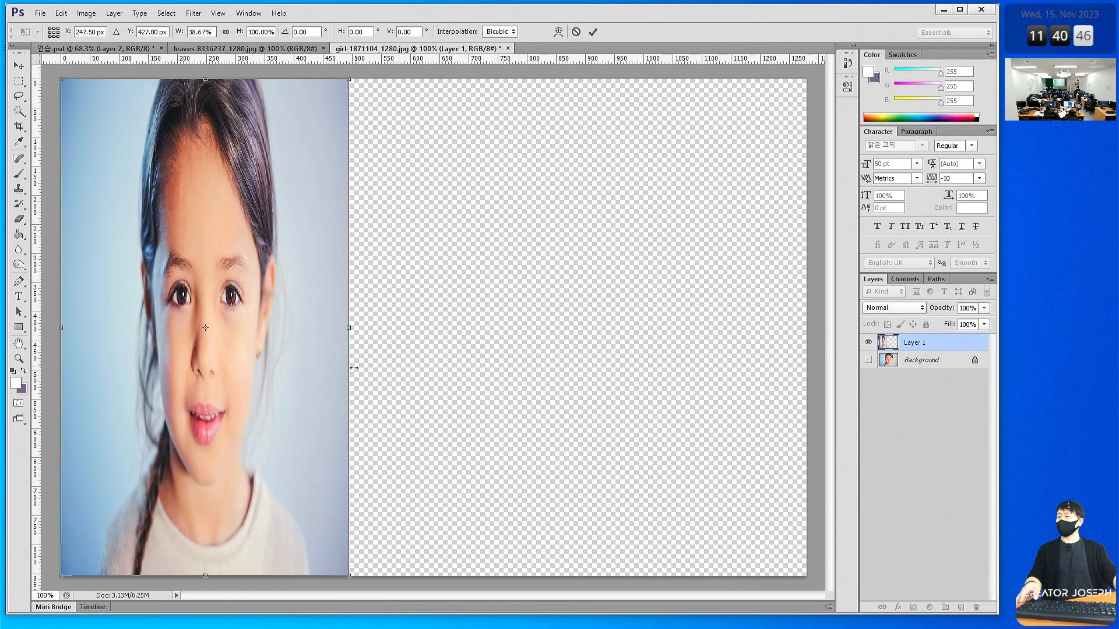
{"action": "left_click_drag", "start_coordinate": [349, 328], "coordinate": [736, 328]}
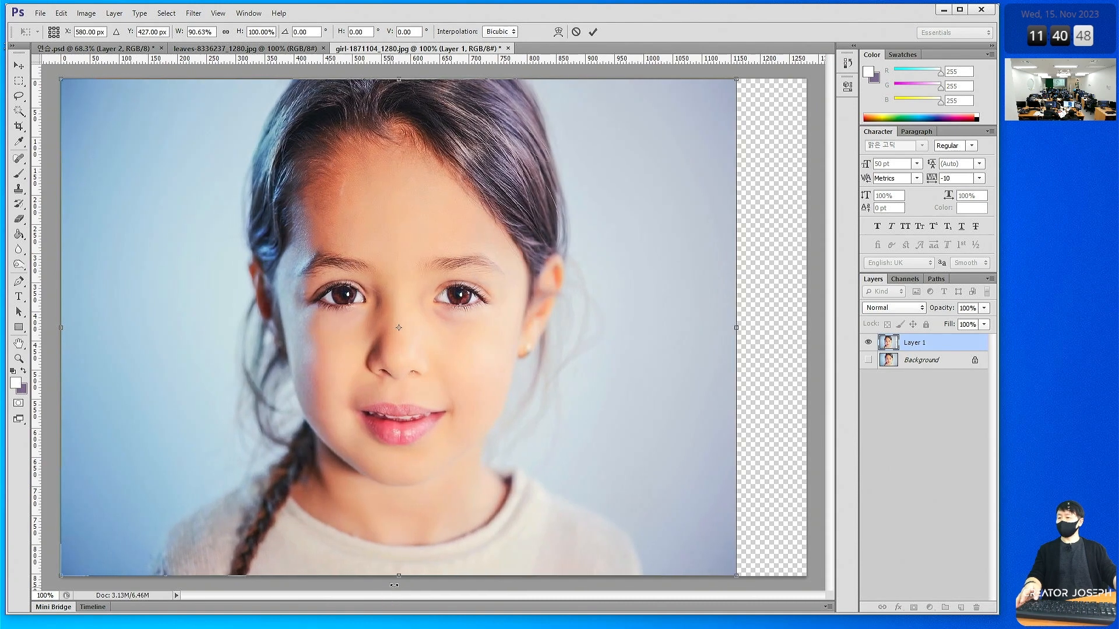
{"action": "left_click_drag", "start_coordinate": [402, 578], "coordinate": [400, 176]}
{"action": "left_click_drag", "start_coordinate": [461, 134], "coordinate": [482, 264]}
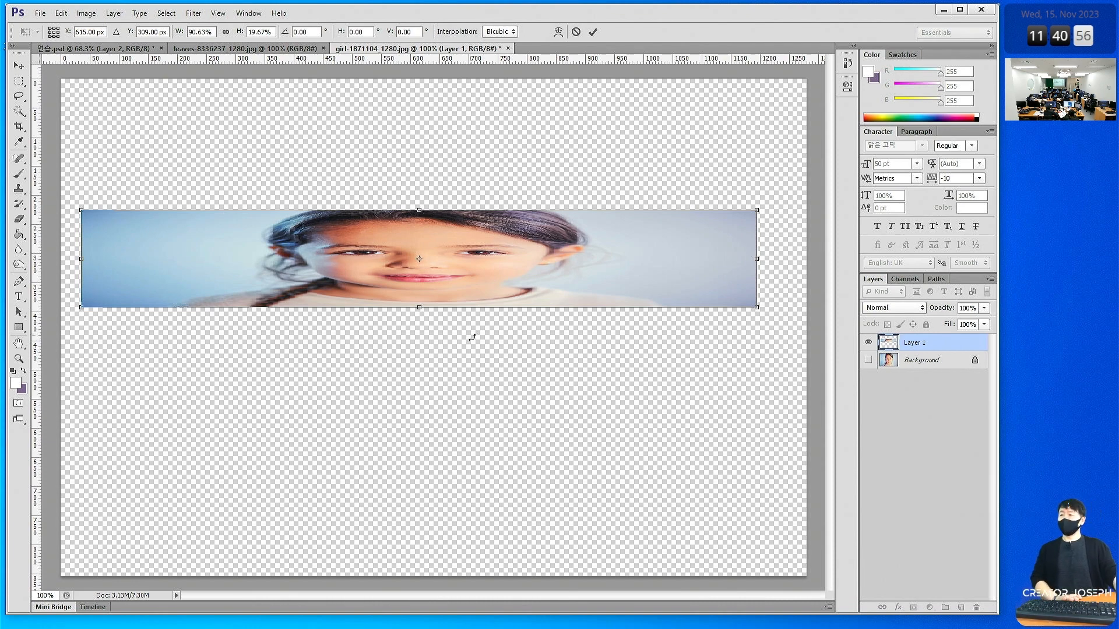
{"action": "left_click_drag", "start_coordinate": [421, 305], "coordinate": [420, 537]}
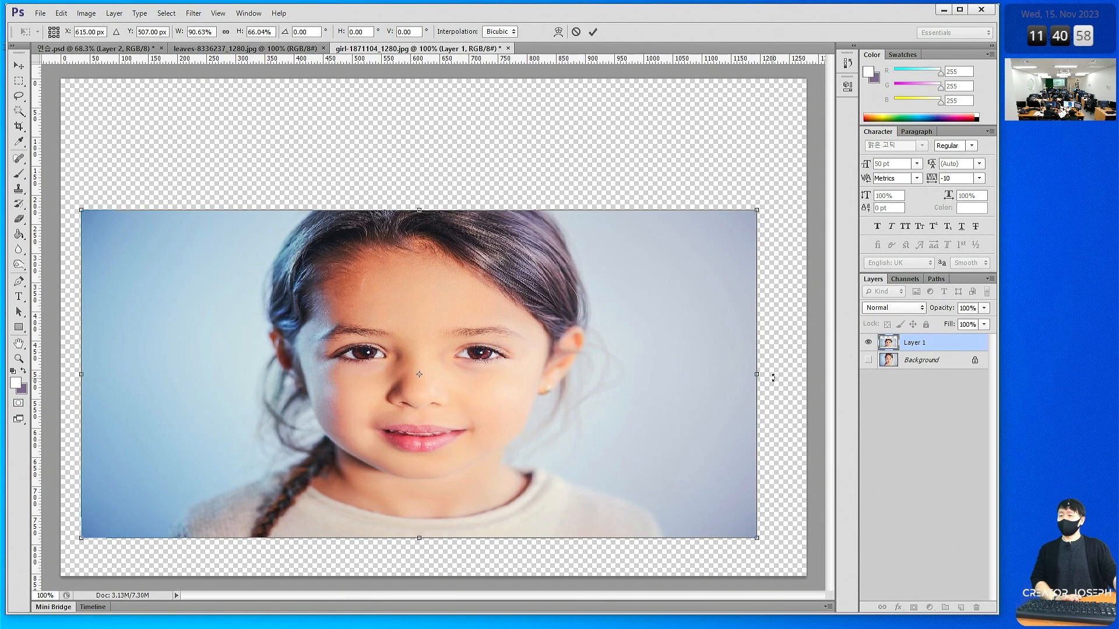
{"action": "left_click_drag", "start_coordinate": [752, 375], "coordinate": [295, 390]}
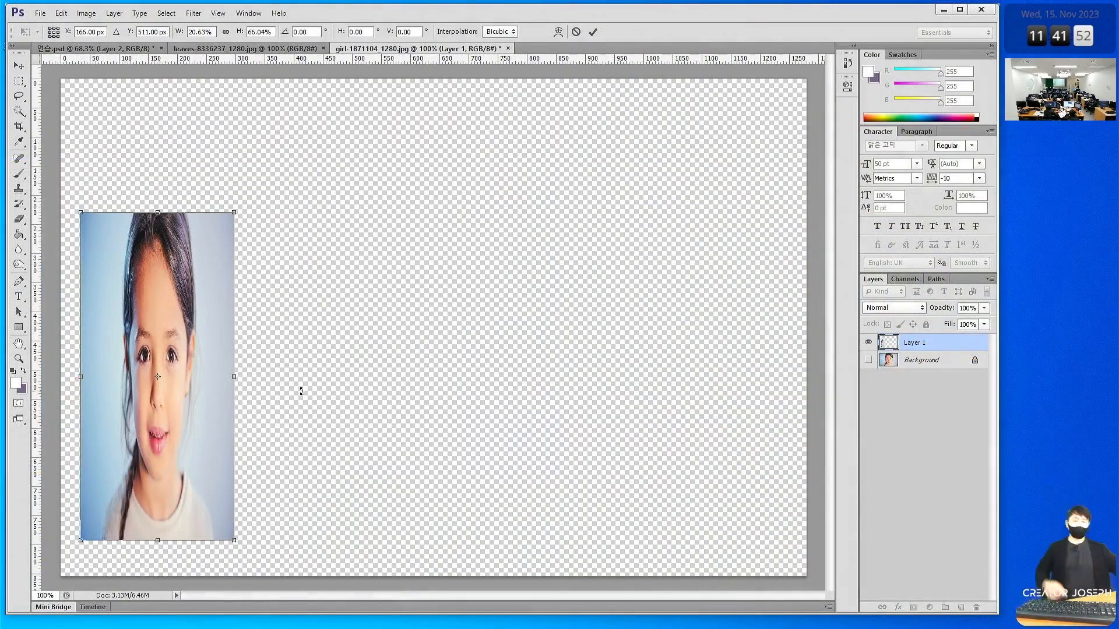
{"action": "key", "text": "Escape"}
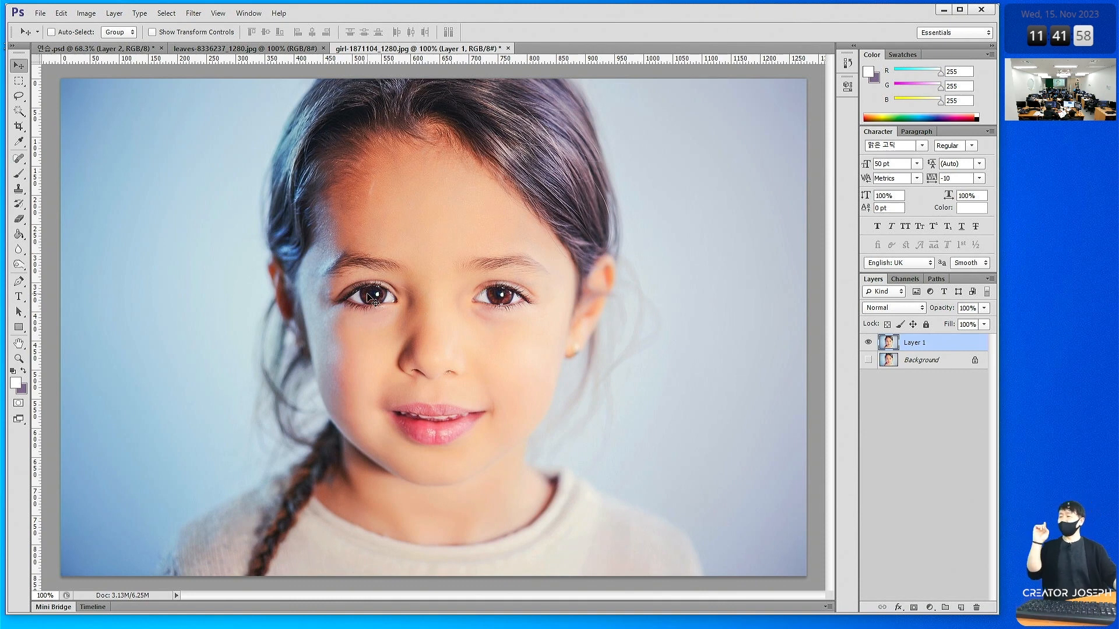
In 연습.psd, delete the squashed portrait in Layer 2 and start Free Transform on the leaves photo in Layer 1
{"action": "left_click", "coordinate": [82, 48]}
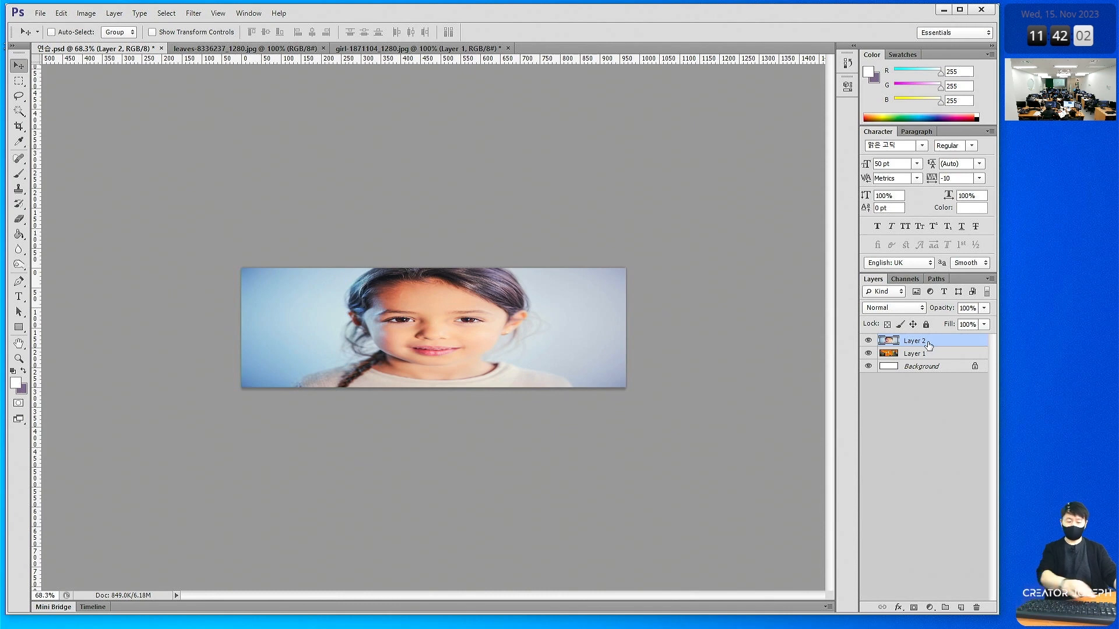
{"action": "key", "text": "Delete"}
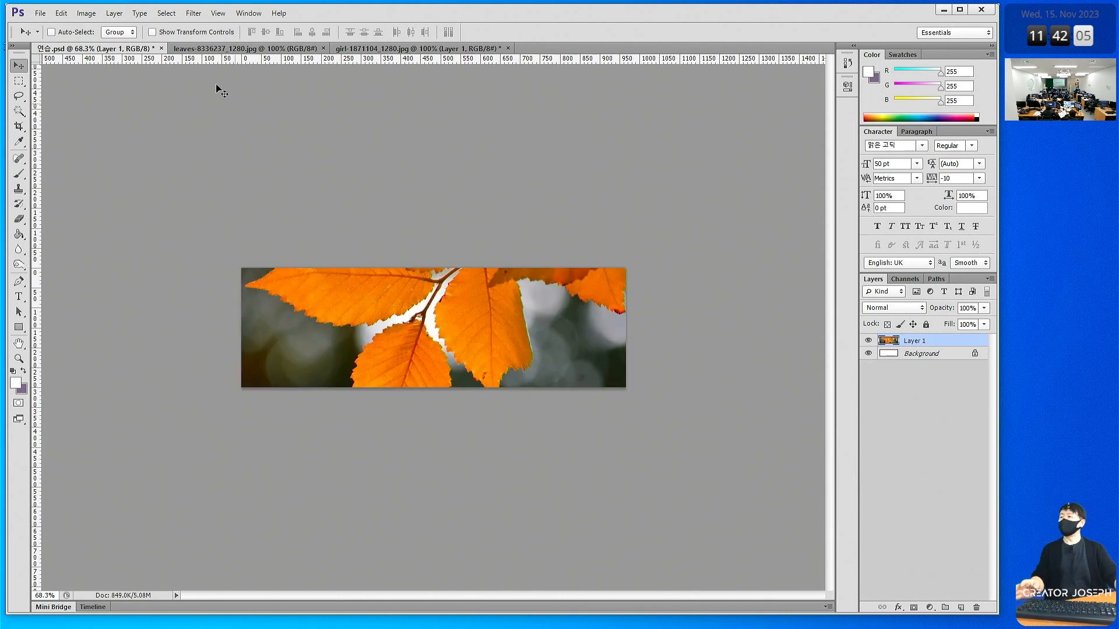
{"action": "left_click", "coordinate": [61, 13]}
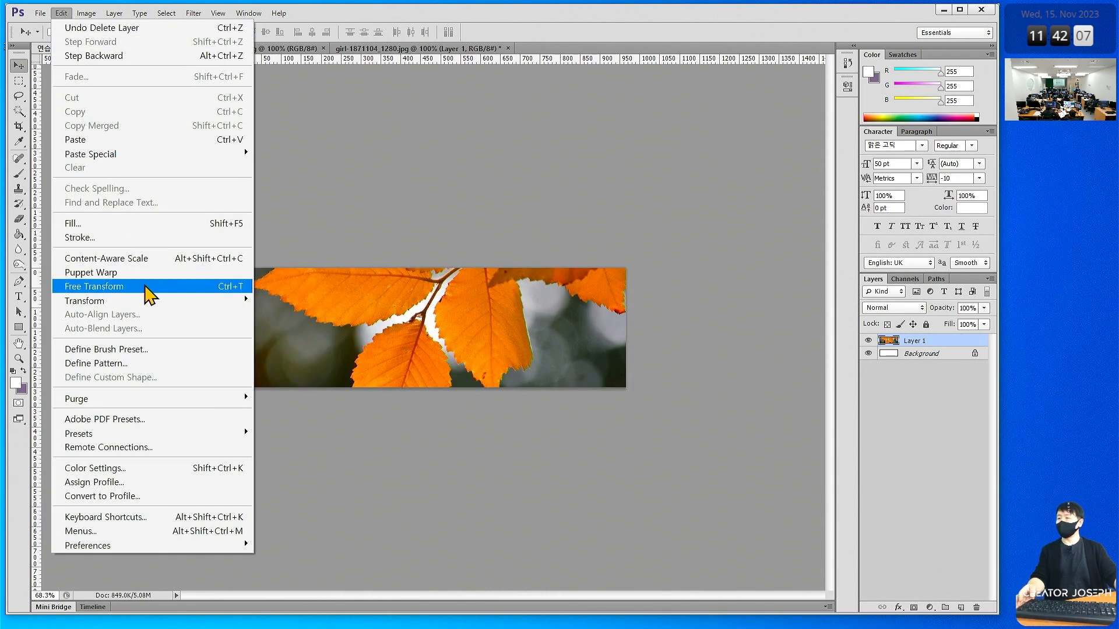
{"action": "left_click", "coordinate": [149, 289]}
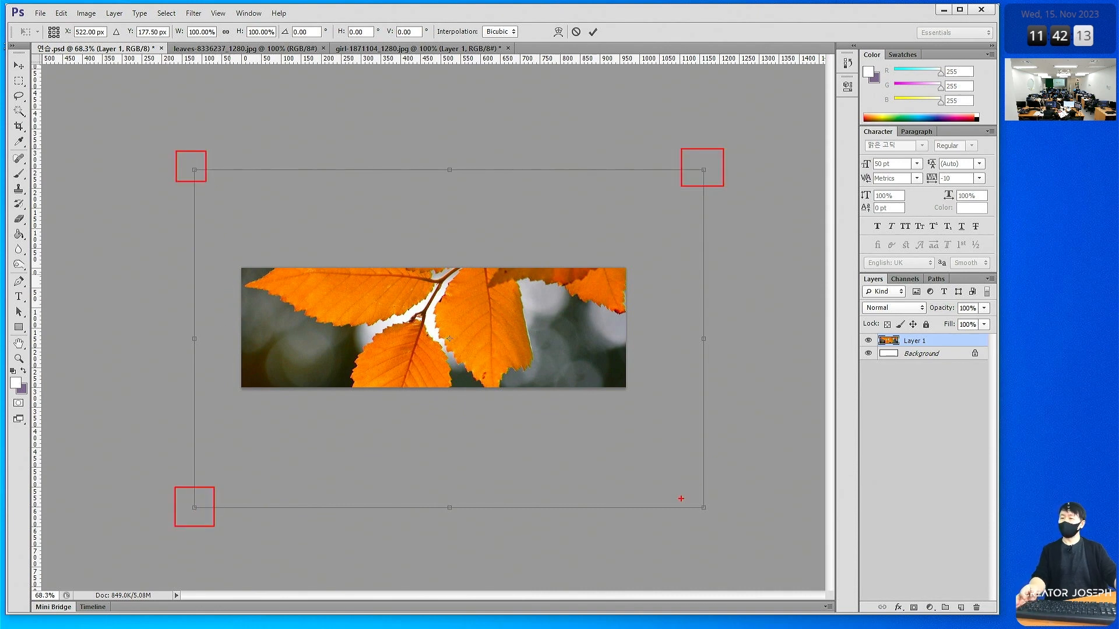
Annotate the screen with the note "Shift + 클릭-드래그" in red below the leaves photo, inside the transform box
{"action": "type", "text": "t"}
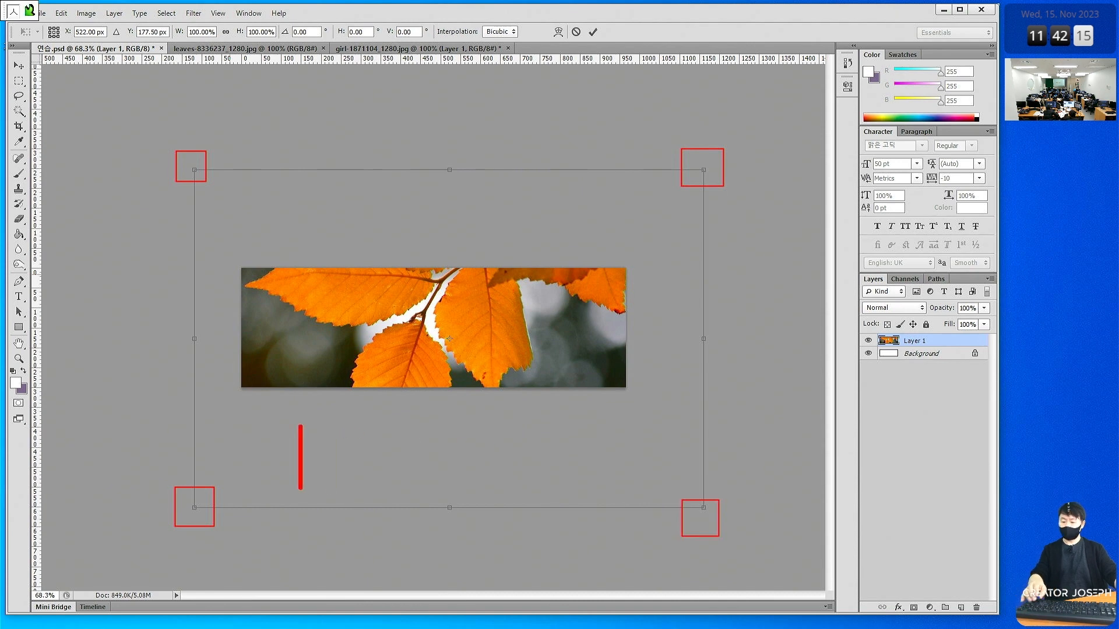
{"action": "type", "text": "ㅅ"}
{"action": "key", "text": "BackSpace"}
{"action": "key", "text": "Hangul"}
{"action": "type", "text": "Sgh"}
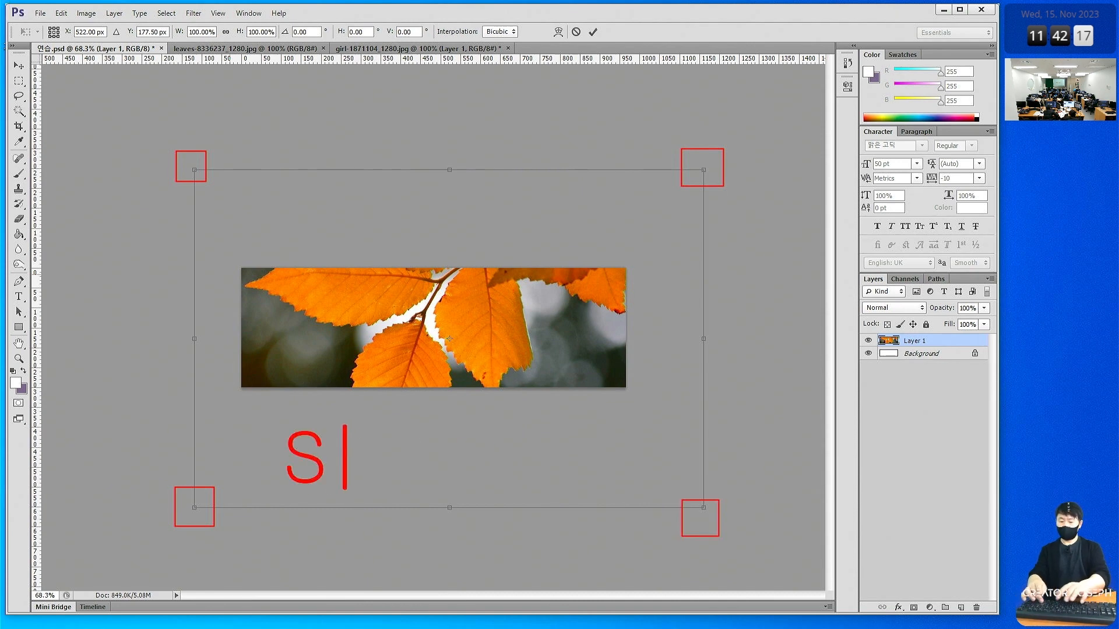
{"action": "key", "text": "BackSpace"}
{"action": "key", "text": "BackSpace"}
{"action": "type", "text": "hift + "}
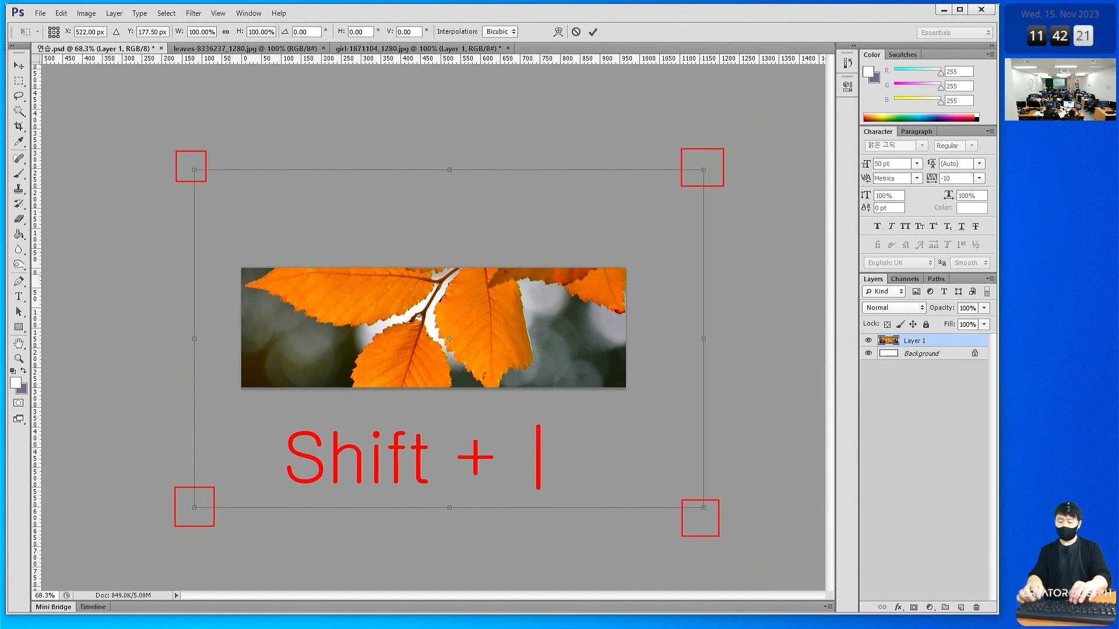
{"action": "type", "text": "클릭-드래그"}
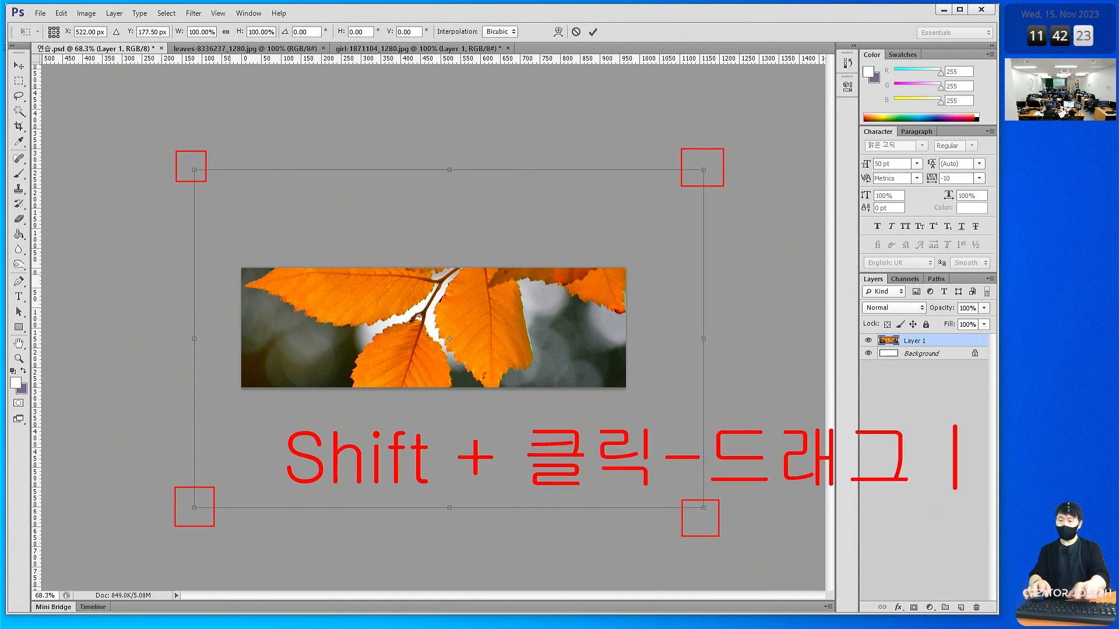
{"action": "key", "text": "BackSpace"}
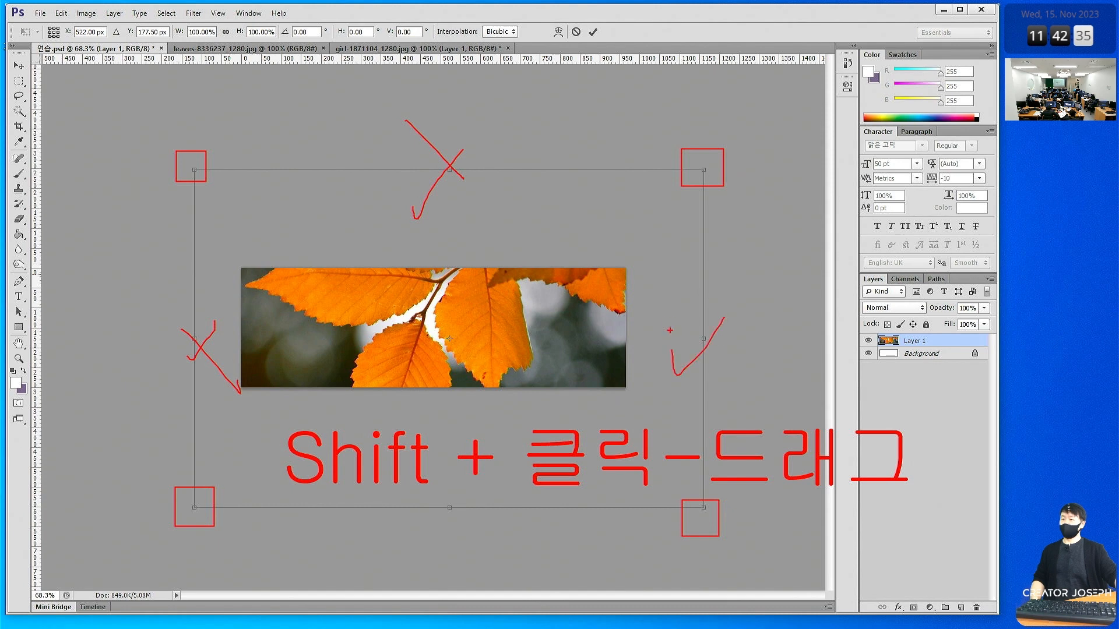
Scale the leaves photo proportionally to about 77% to span the canvas width, and position it at about X 492 px, Y 154 px
{"action": "mouse_move", "coordinate": [176, 204]}
{"action": "left_mouse_down"}
{"action": "mouse_move", "coordinate": [249, 215]}
{"action": "mouse_move", "coordinate": [314, 268]}
{"action": "mouse_move", "coordinate": [243, 176]}
{"action": "mouse_move", "coordinate": [386, 332]}
{"action": "mouse_move", "coordinate": [258, 196]}
{"action": "mouse_move", "coordinate": [452, 342]}
{"action": "mouse_move", "coordinate": [281, 196]}
{"action": "mouse_move", "coordinate": [287, 217]}
{"action": "mouse_move", "coordinate": [394, 285]}
{"action": "mouse_move", "coordinate": [318, 252]}
{"action": "left_mouse_up"}
{"action": "key", "text": "Escape"}
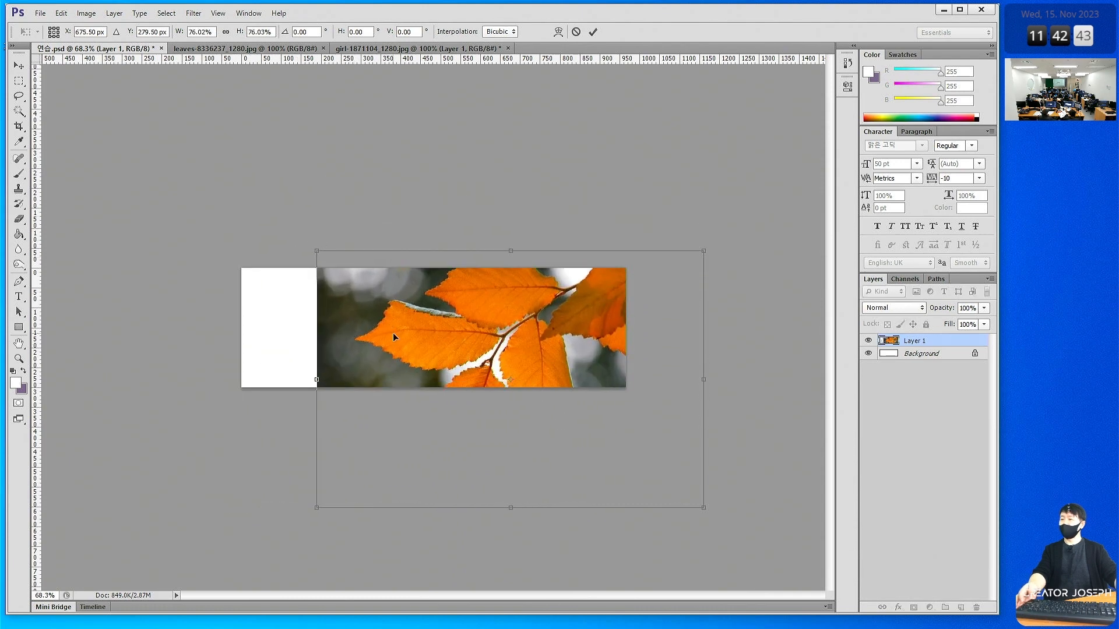
{"action": "left_click_drag", "start_coordinate": [393, 337], "coordinate": [318, 312]}
{"action": "mouse_move", "coordinate": [631, 492]}
{"action": "left_mouse_down"}
{"action": "mouse_move", "coordinate": [663, 508]}
{"action": "mouse_move", "coordinate": [637, 483]}
{"action": "left_mouse_up"}
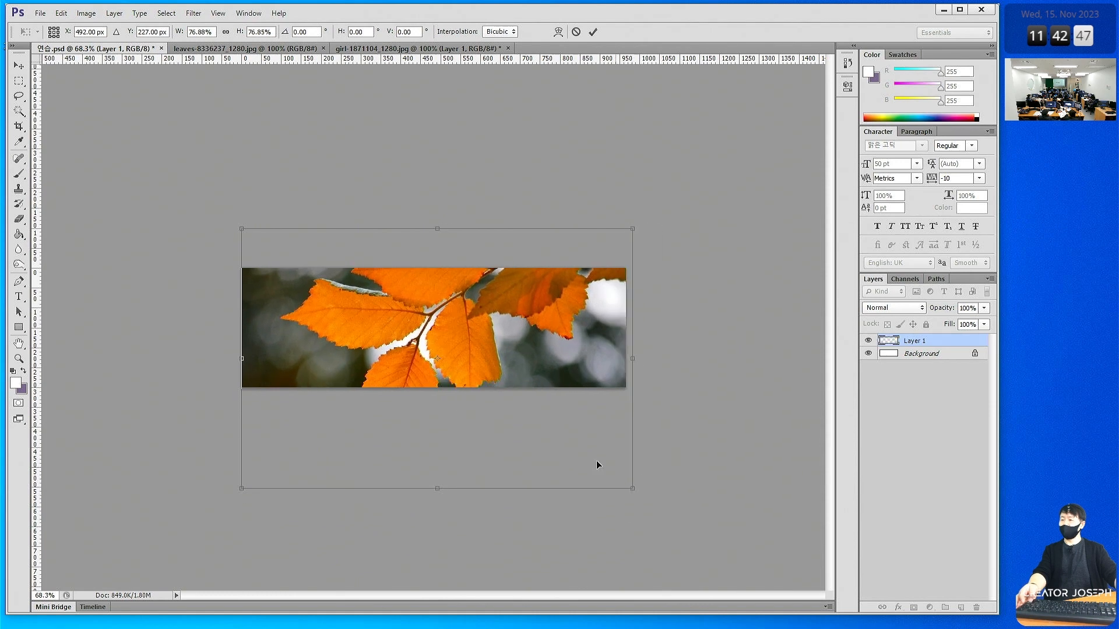
{"action": "left_click_drag", "start_coordinate": [525, 420], "coordinate": [520, 393]}
{"action": "key", "text": "ctrl+plus"}
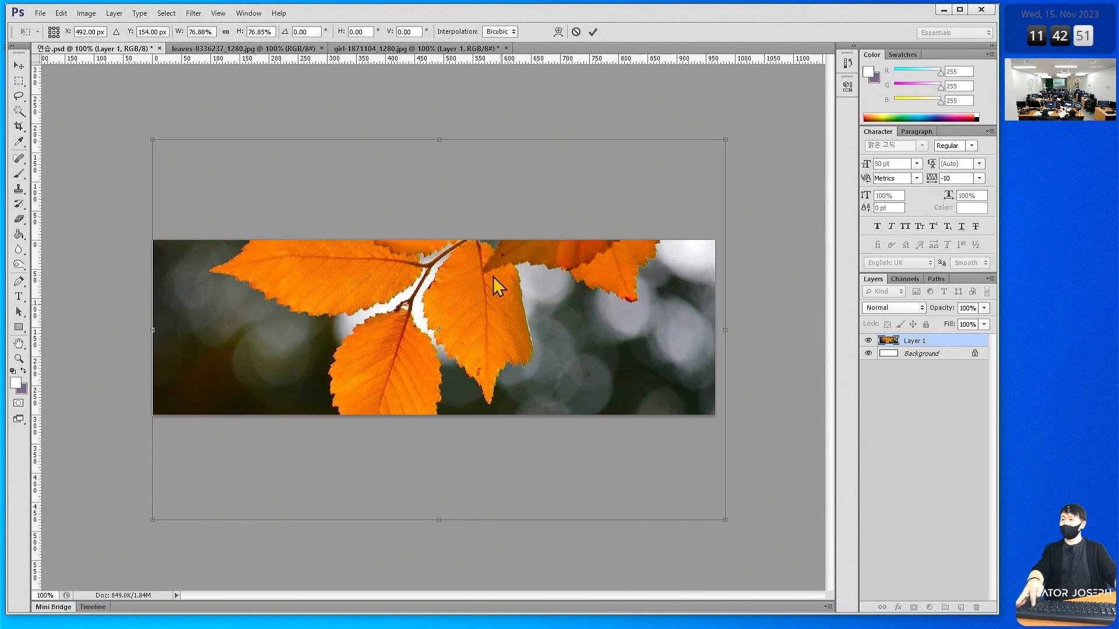
Mark the photo areas extending above and below the canvas with freehand red annotations, and clear the marks
{"action": "mouse_move", "coordinate": [410, 214]}
{"action": "left_mouse_down"}
{"action": "mouse_move", "coordinate": [446, 205]}
{"action": "mouse_move", "coordinate": [434, 232]}
{"action": "left_mouse_up"}
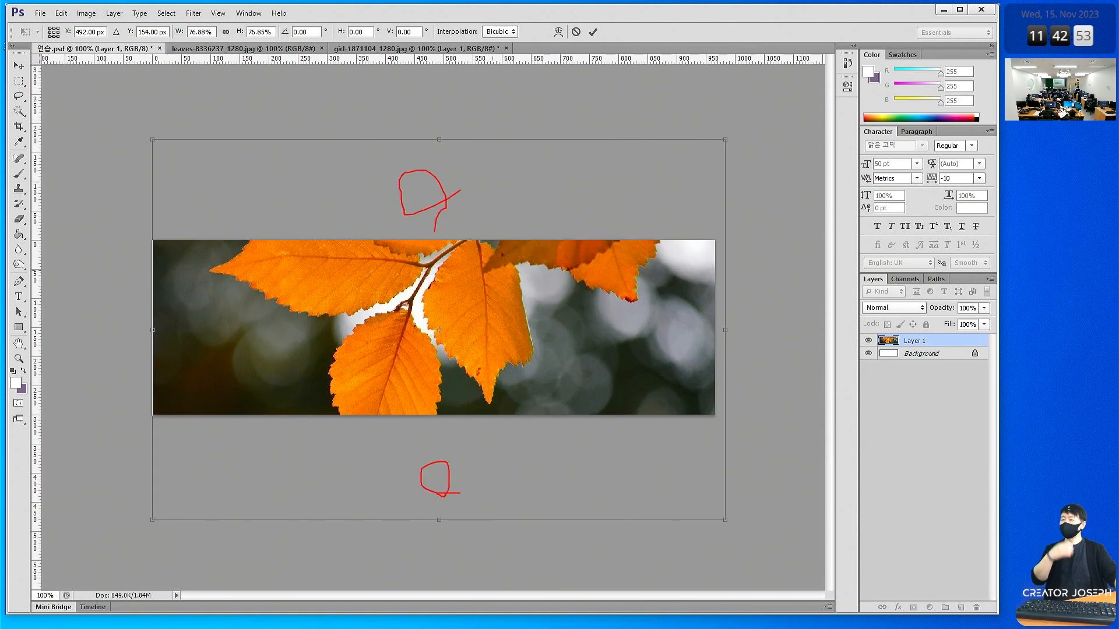
{"action": "left_click_drag", "start_coordinate": [420, 516], "coordinate": [451, 535]}
{"action": "left_click_drag", "start_coordinate": [453, 425], "coordinate": [453, 560]}
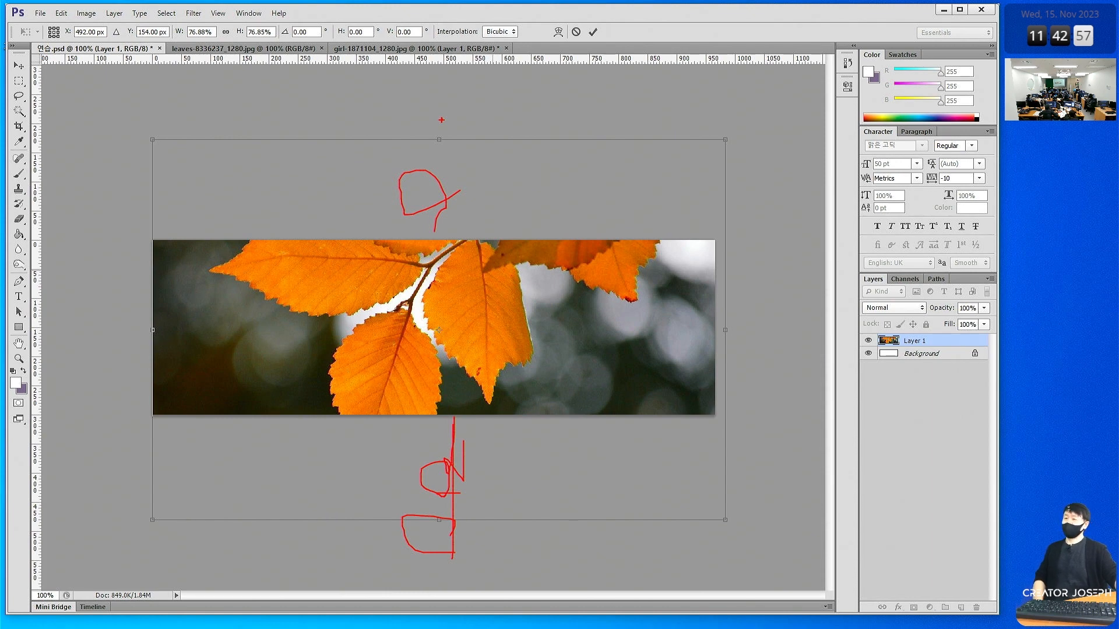
{"action": "key", "text": "Escape"}
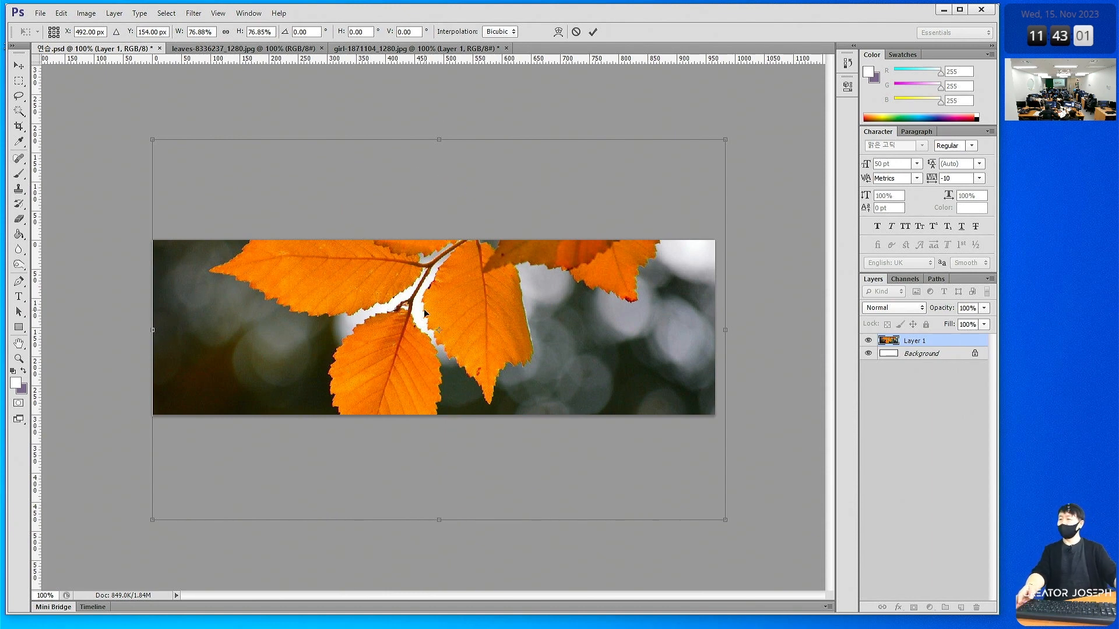
Reposition the leaves photo to about X 483 px, Y 159 px, and apply the transform after marking its commit checkmark in red
{"action": "mouse_move", "coordinate": [428, 310]}
{"action": "left_mouse_down"}
{"action": "mouse_move", "coordinate": [418, 311]}
{"action": "mouse_move", "coordinate": [500, 312]}
{"action": "mouse_move", "coordinate": [469, 275]}
{"action": "mouse_move", "coordinate": [435, 271]}
{"action": "mouse_move", "coordinate": [421, 291]}
{"action": "left_mouse_up"}
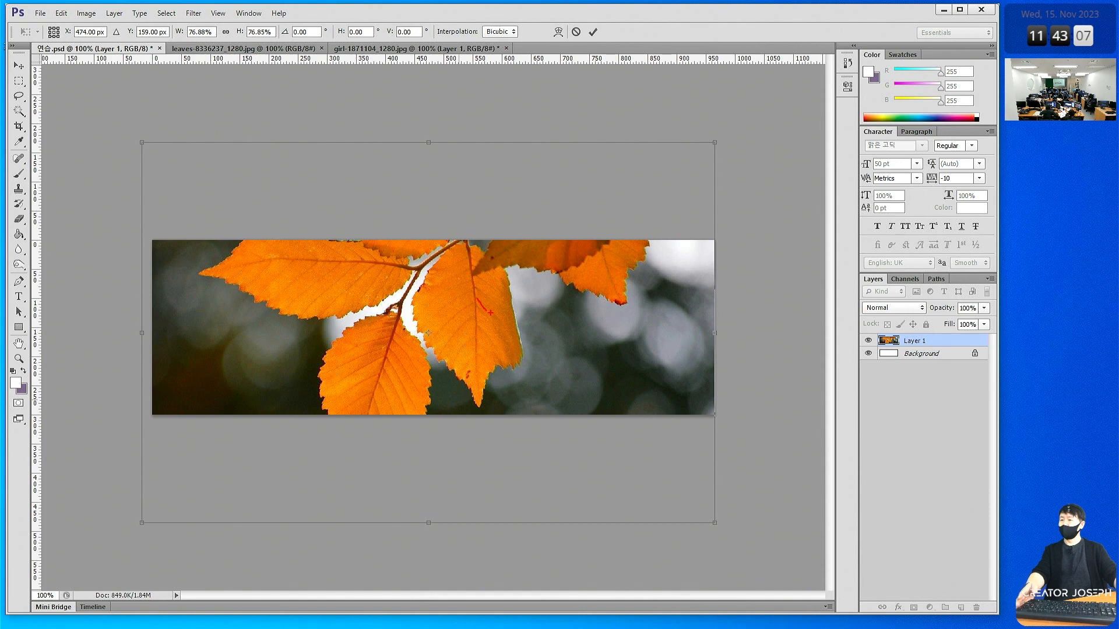
{"action": "left_click_drag", "start_coordinate": [511, 320], "coordinate": [516, 315]}
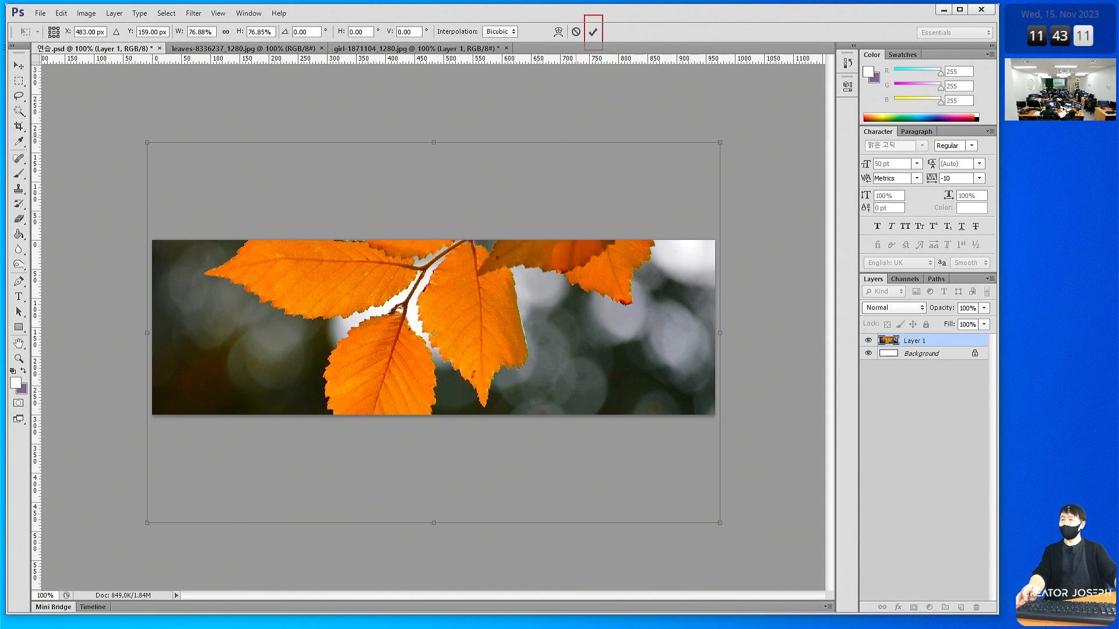
{"action": "mouse_move", "coordinate": [613, 26]}
{"action": "left_mouse_down"}
{"action": "mouse_move", "coordinate": [624, 45]}
{"action": "mouse_move", "coordinate": [641, 11]}
{"action": "left_mouse_up"}
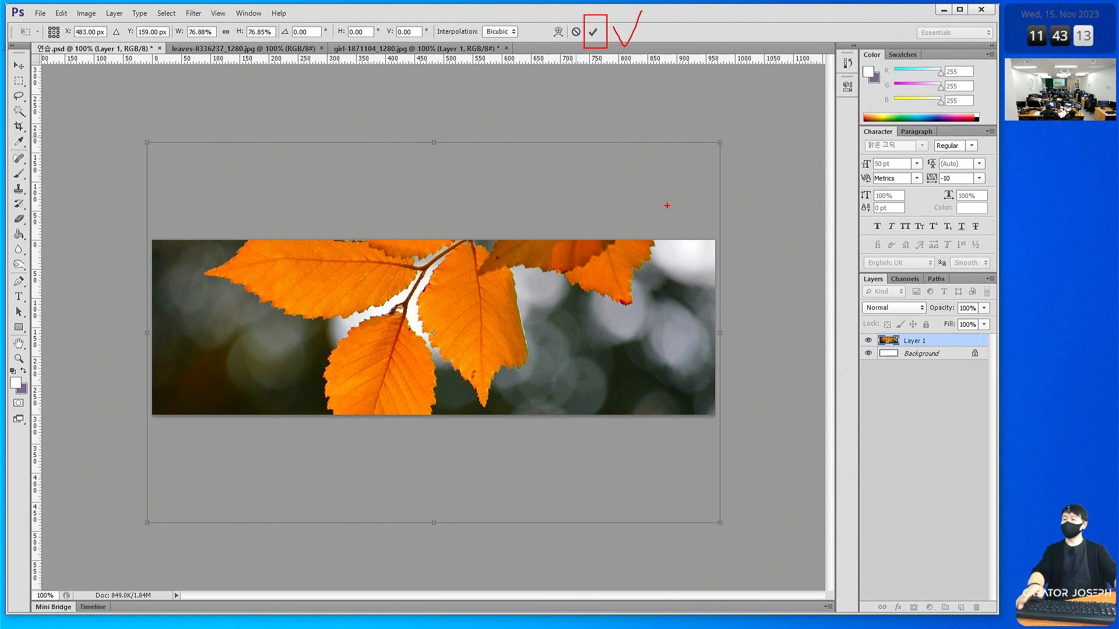
{"action": "key", "text": "Escape"}
{"action": "key", "text": "Return"}
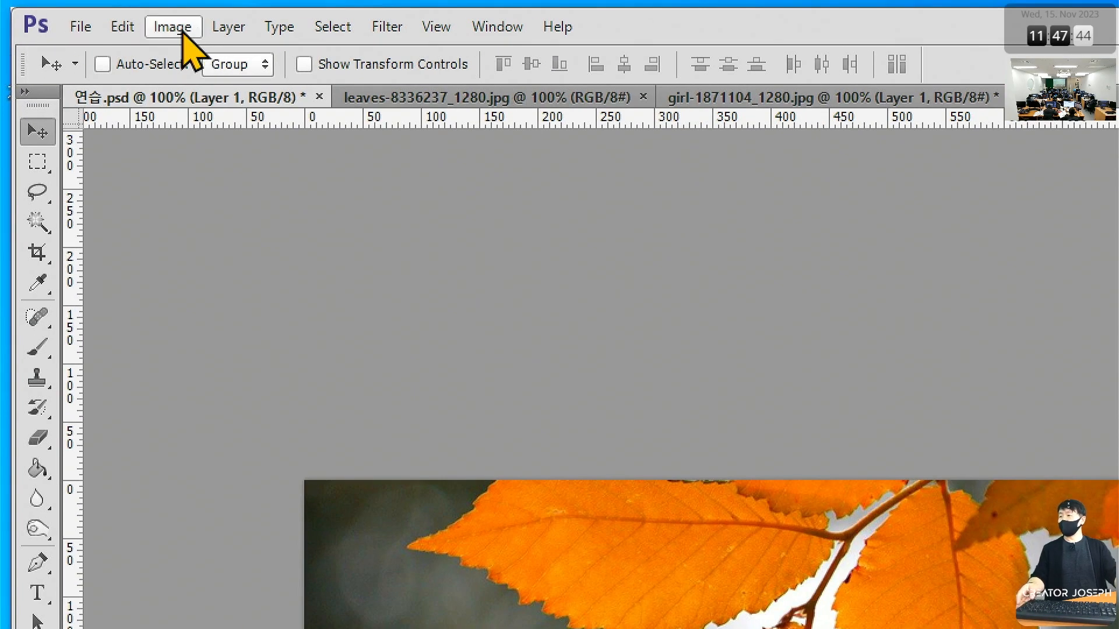
Try enlarging the 연습.psd canvas height to 600 pixels around the centre anchor, keeping the width at 966 pixels
{"action": "left_click", "coordinate": [87, 13]}
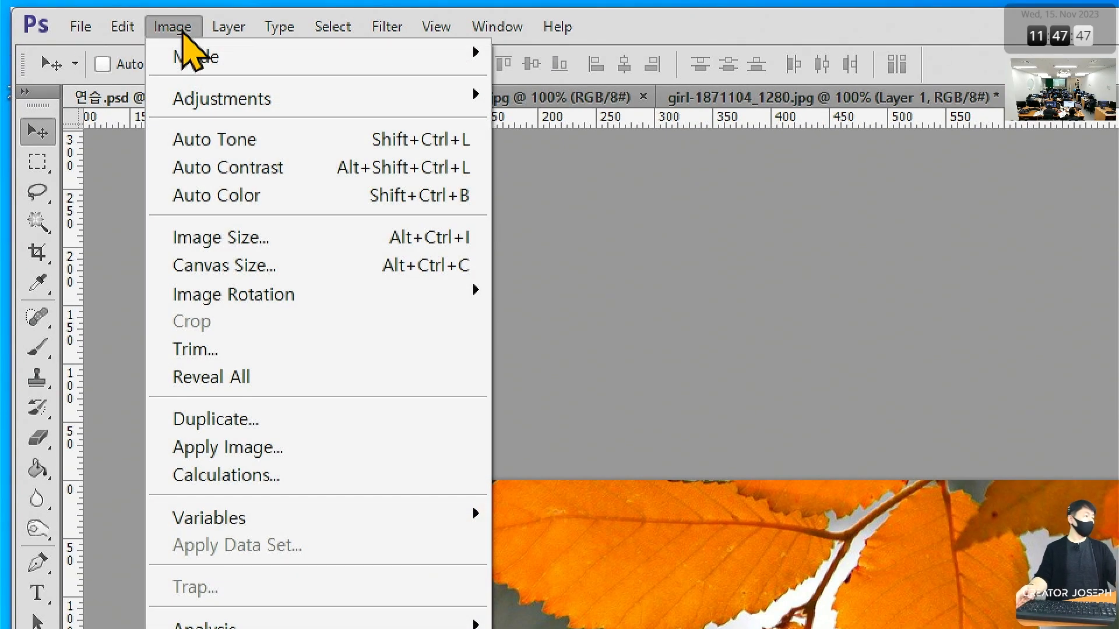
{"action": "left_click", "coordinate": [411, 270]}
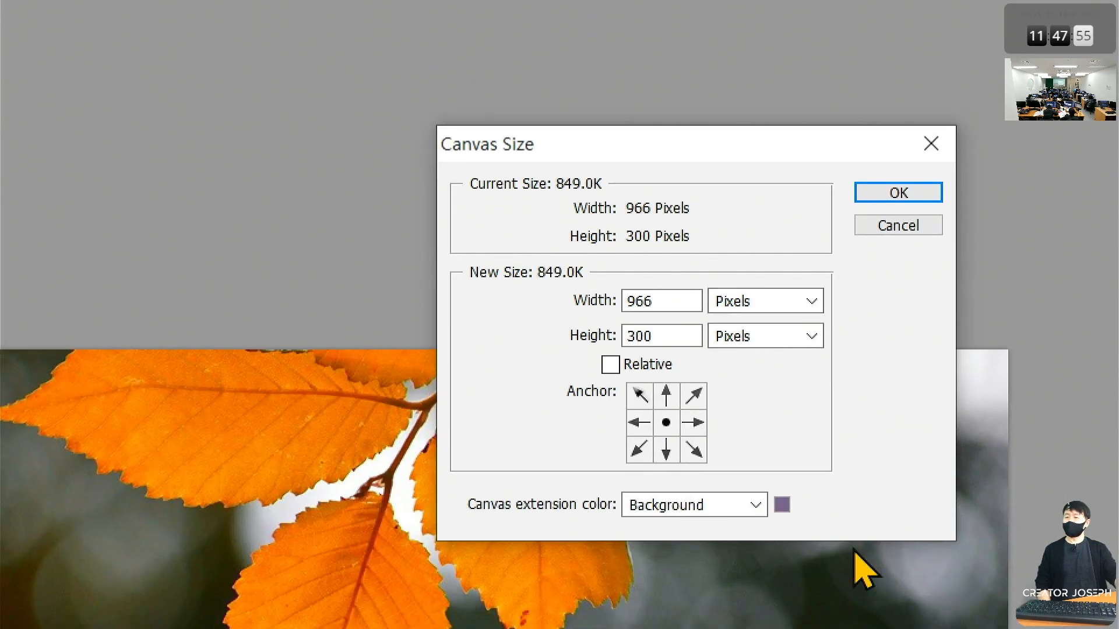
{"action": "left_click_drag", "start_coordinate": [781, 138], "coordinate": [651, 84]}
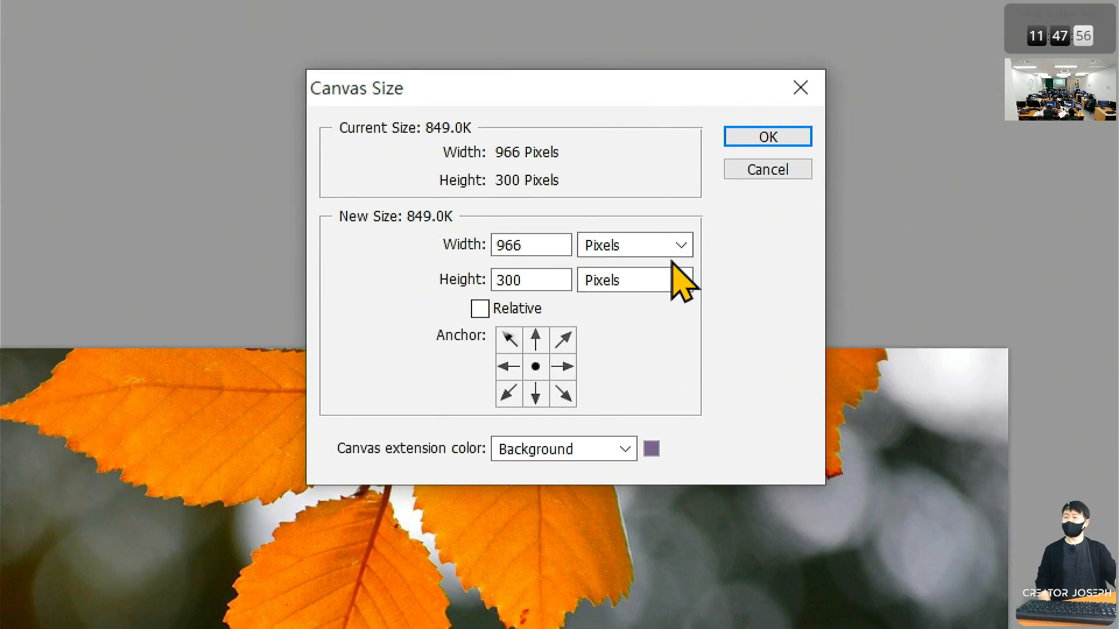
{"action": "left_click", "coordinate": [446, 283]}
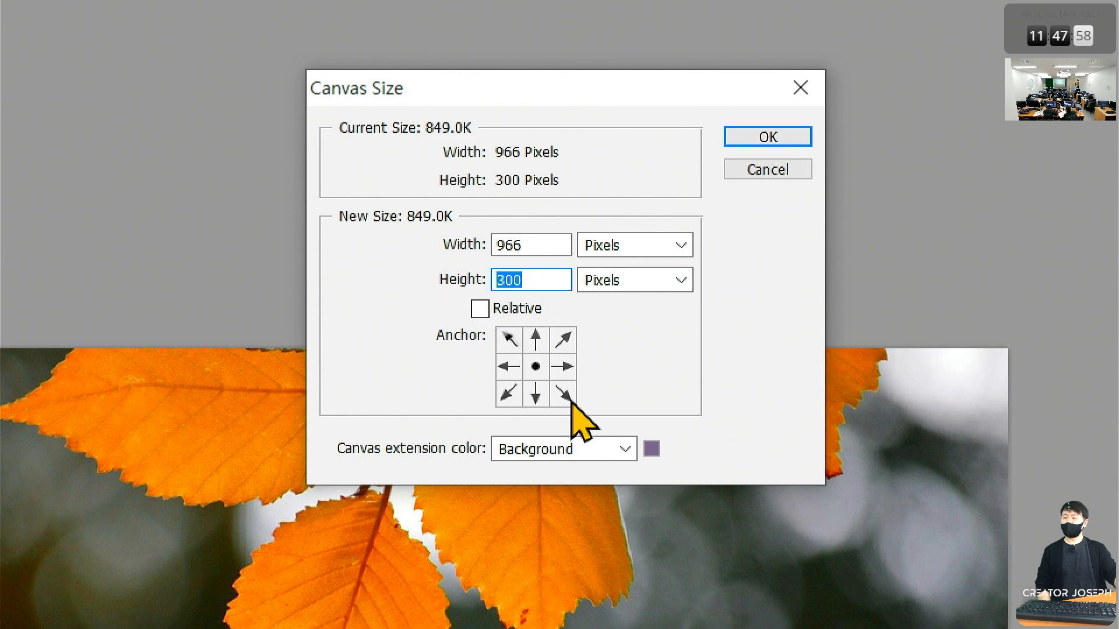
{"action": "type", "text": "600"}
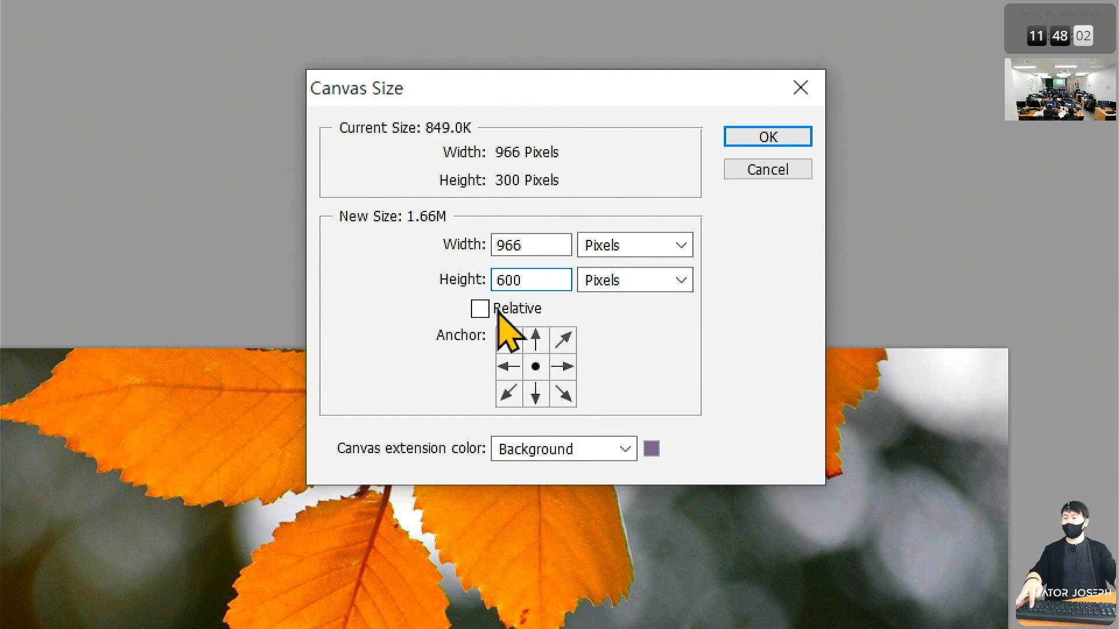
{"action": "left_click_drag", "start_coordinate": [432, 263], "coordinate": [565, 301]}
{"action": "left_click_drag", "start_coordinate": [728, 112], "coordinate": [786, 119]}
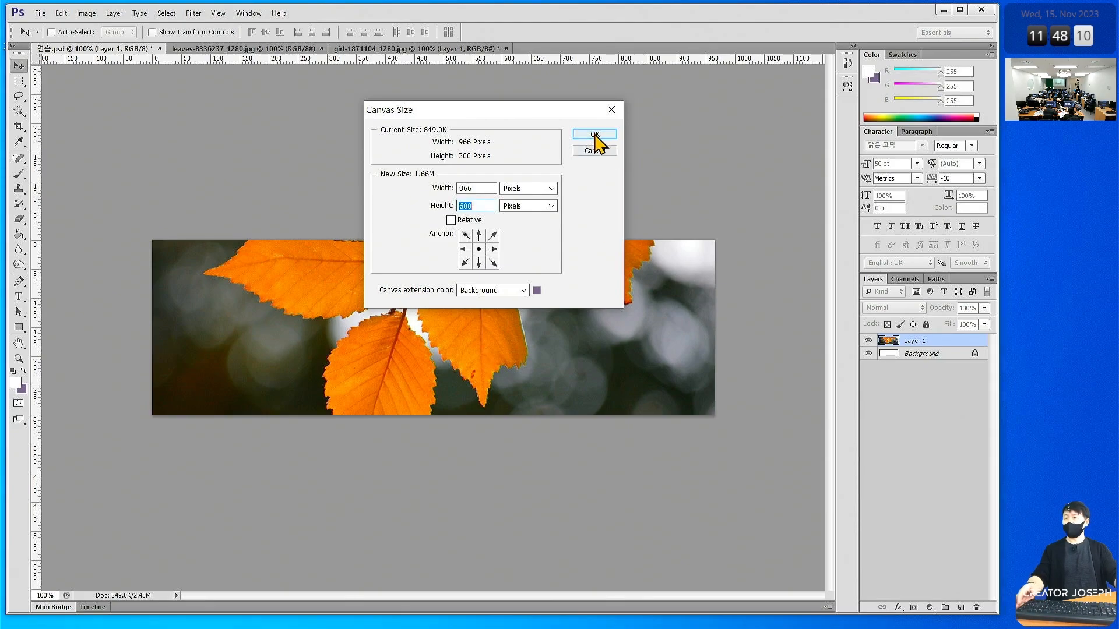
{"action": "left_click", "coordinate": [623, 110]}
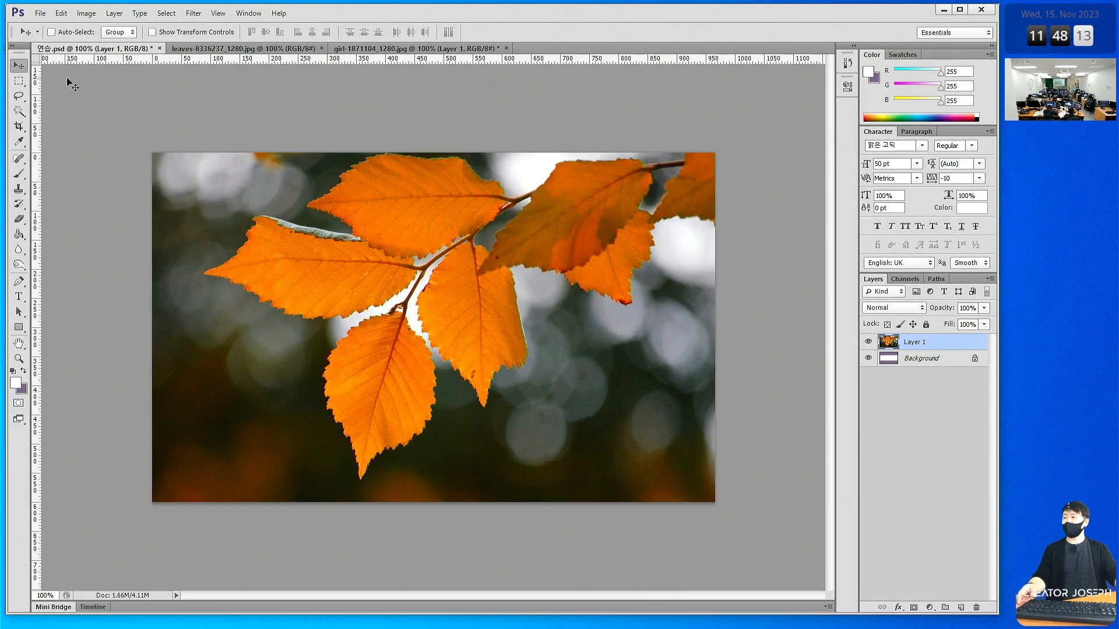
{"action": "mouse_move", "coordinate": [488, 291]}
{"action": "left_mouse_down"}
{"action": "mouse_move", "coordinate": [499, 389]}
{"action": "mouse_move", "coordinate": [492, 276]}
{"action": "mouse_move", "coordinate": [491, 313]}
{"action": "left_mouse_up"}
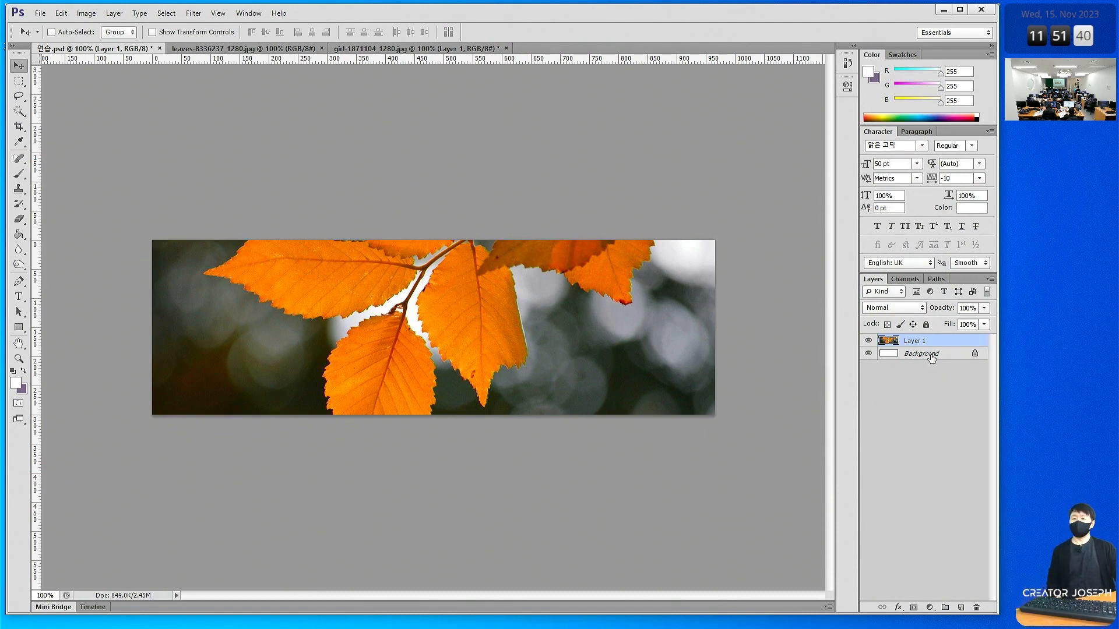
Review the Free Transform steps and the Crop Tool entry with its p.237 reference in the Notepad lesson plan 1115_수업계획.txt
{"action": "left_click", "coordinate": [931, 355]}
{"action": "left_click", "coordinate": [931, 342]}
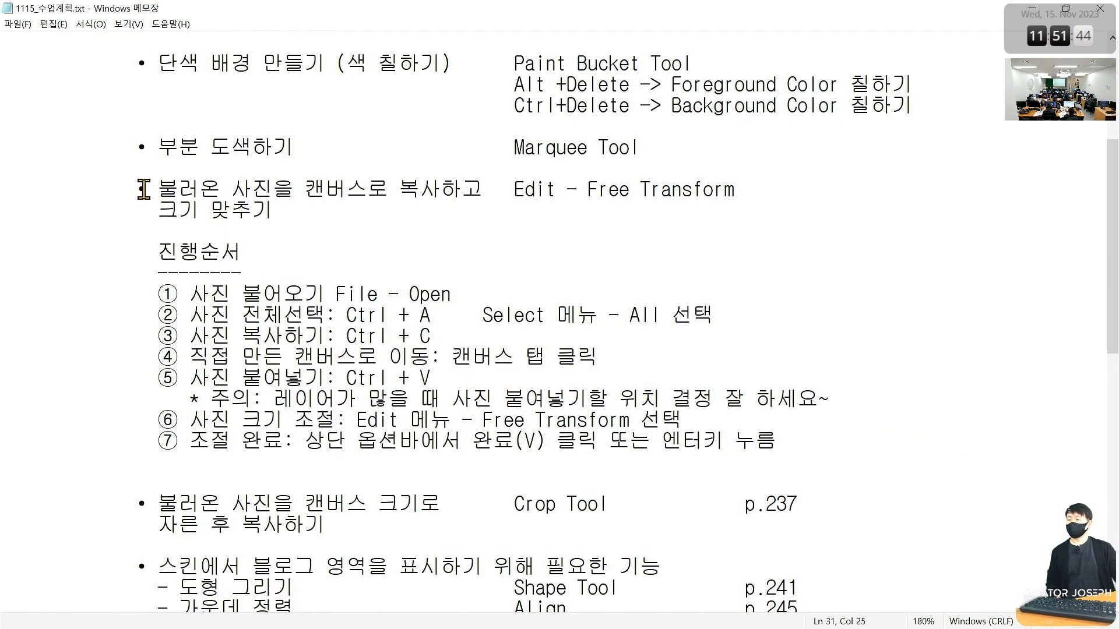
{"action": "left_click_drag", "start_coordinate": [143, 189], "coordinate": [428, 202]}
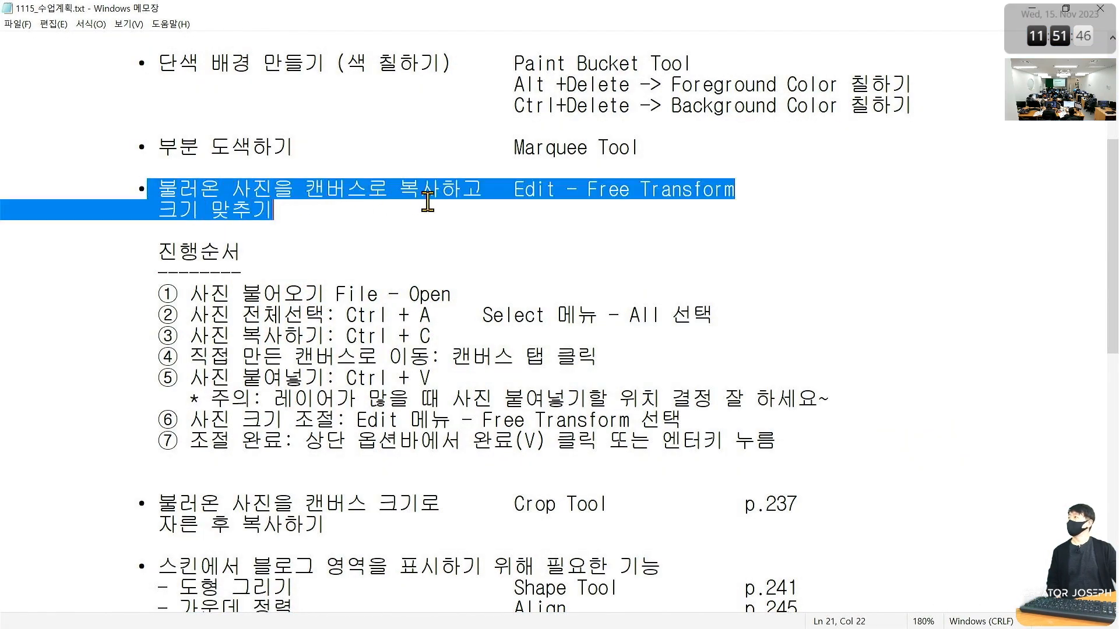
{"action": "left_click", "coordinate": [428, 203]}
{"action": "scroll", "coordinate": [425, 280], "scroll_direction": "down", "scroll_amount": 3}
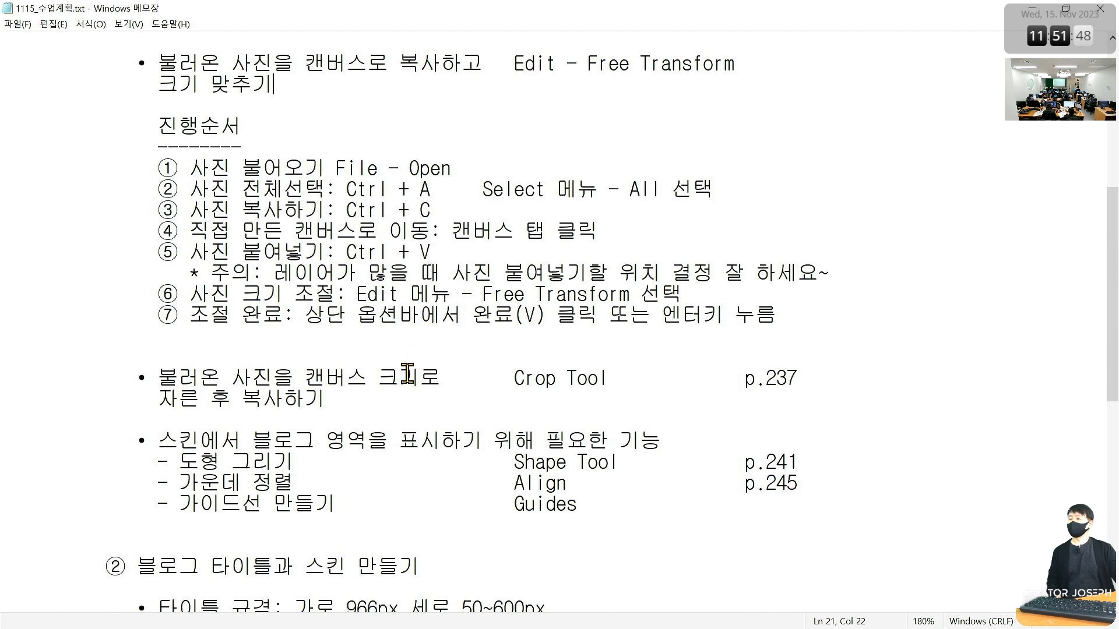
{"action": "left_click_drag", "start_coordinate": [147, 315], "coordinate": [570, 324]}
{"action": "left_click", "coordinate": [718, 325]}
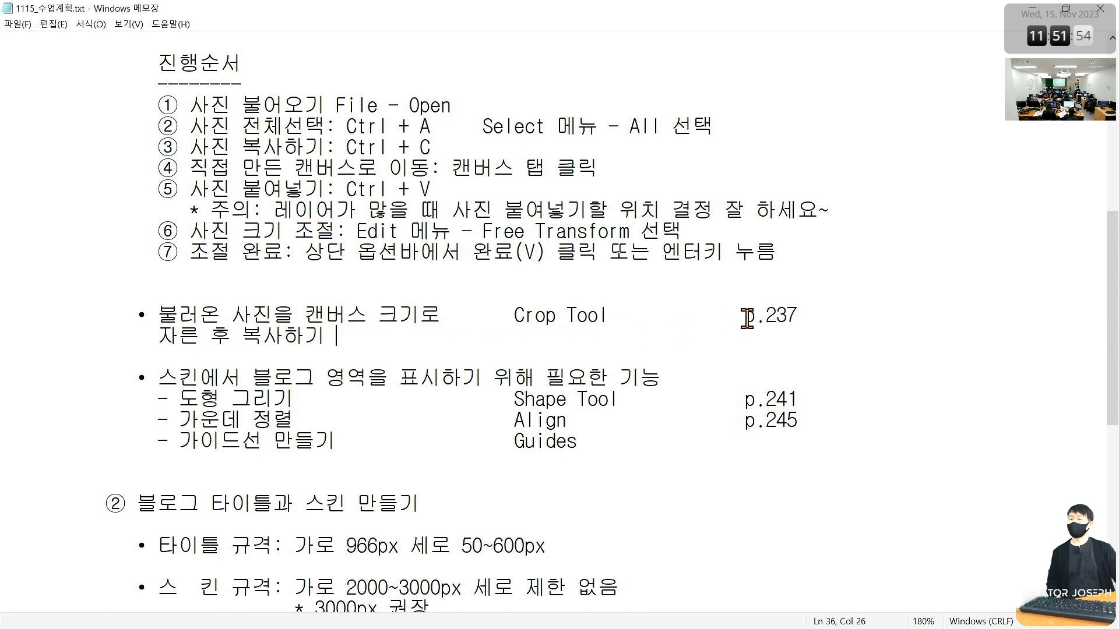
{"action": "left_click_drag", "start_coordinate": [745, 317], "coordinate": [824, 317]}
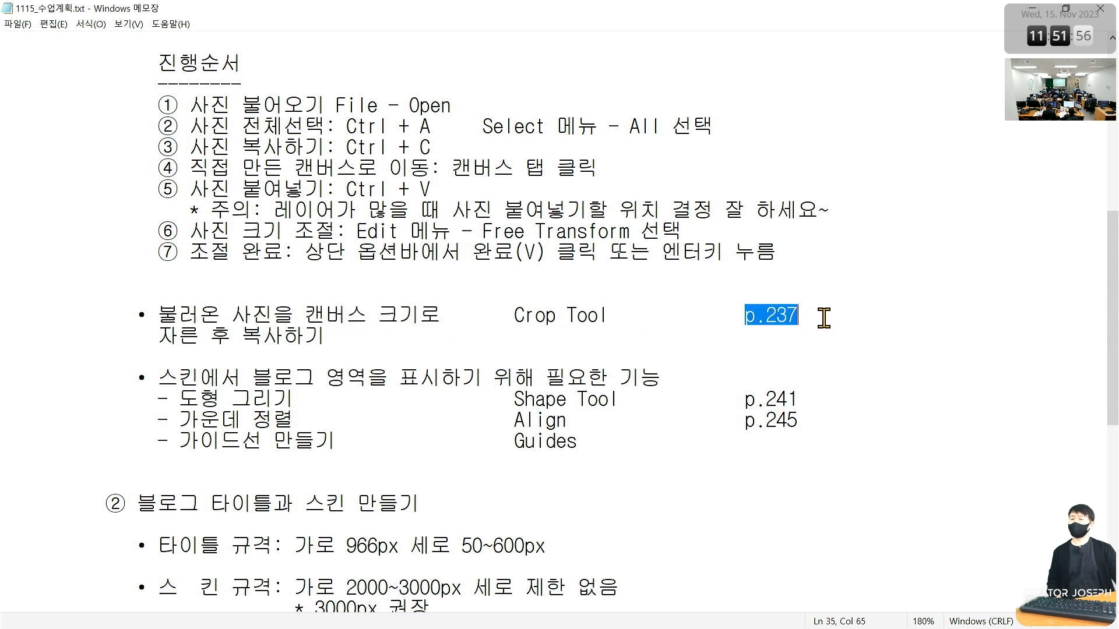
{"action": "left_click", "coordinate": [1037, 8]}
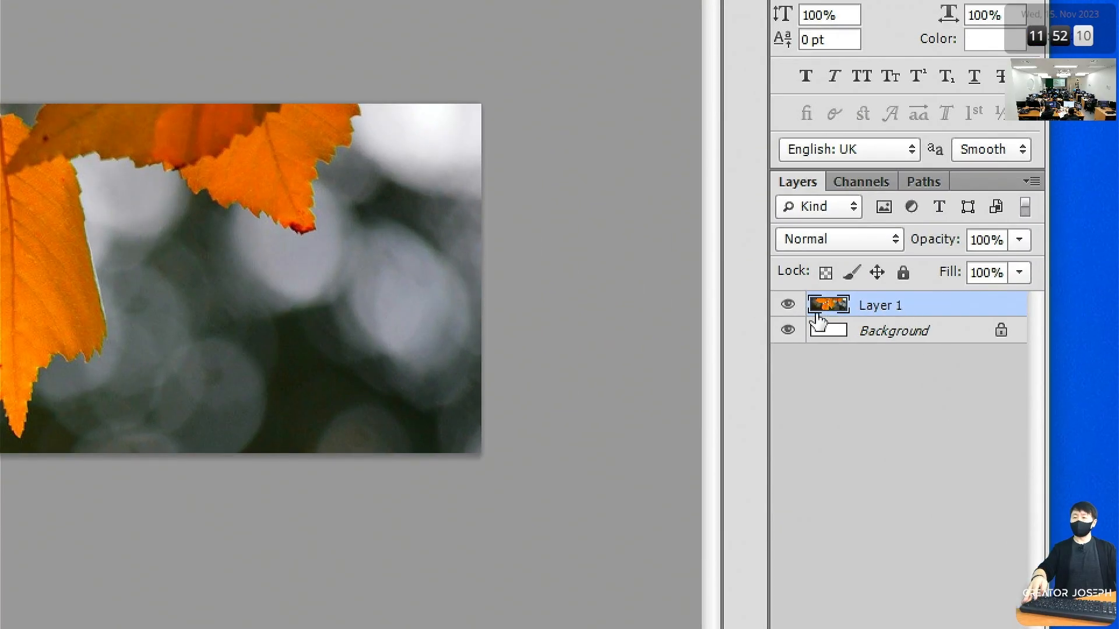
Back in Photoshop, hide Layer 1 in 연습.psd and close the girl-1871104_1280.jpg document
{"action": "left_click", "coordinate": [788, 304]}
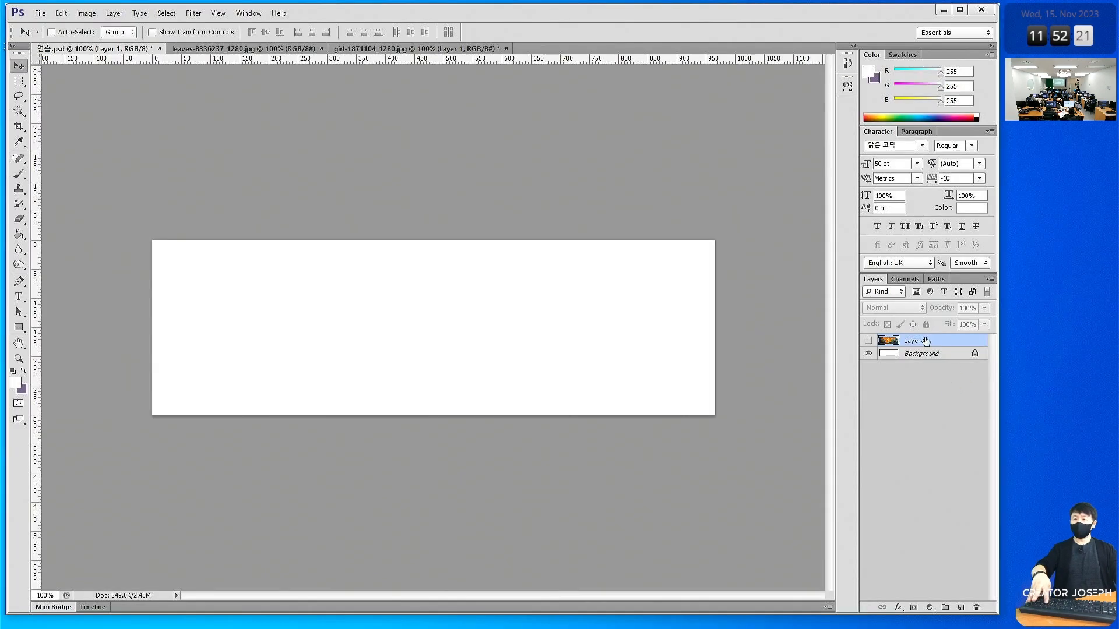
{"action": "left_click", "coordinate": [300, 49]}
{"action": "left_click", "coordinate": [394, 51]}
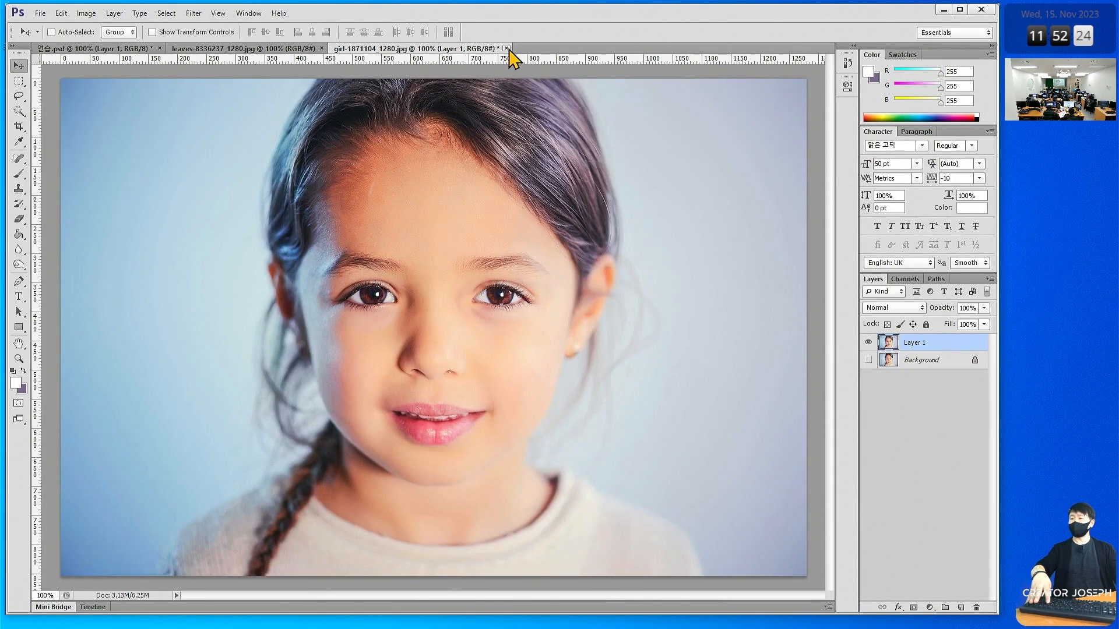
{"action": "left_click", "coordinate": [506, 49]}
{"action": "left_click", "coordinate": [527, 240]}
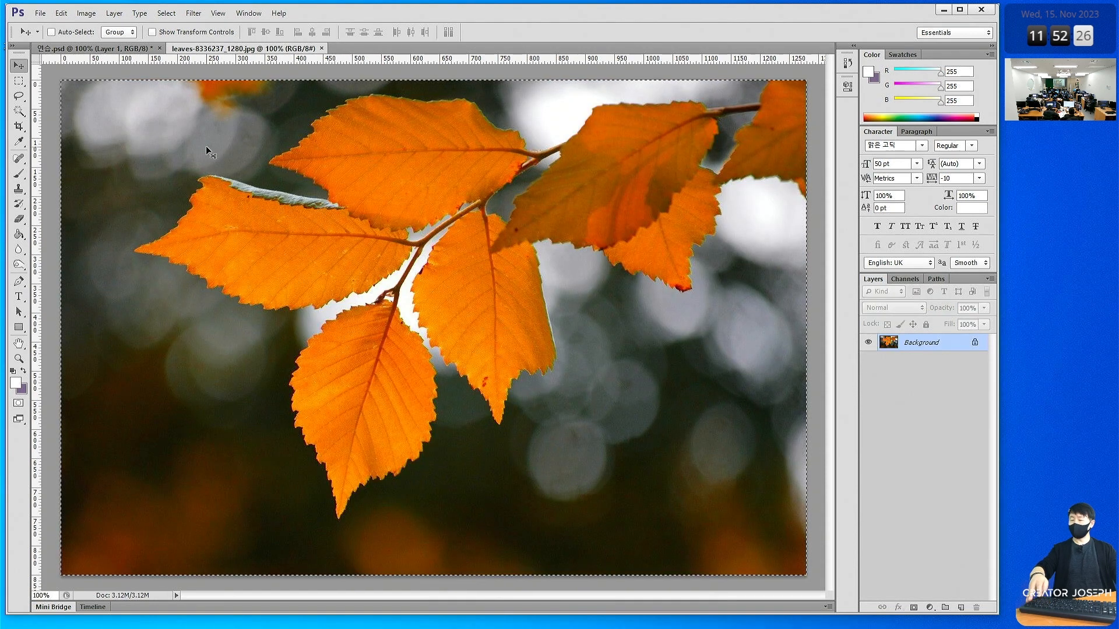
Remove the whole-image selection from leaves-8336237_1280.jpg
{"action": "key", "text": "ctrl+a"}
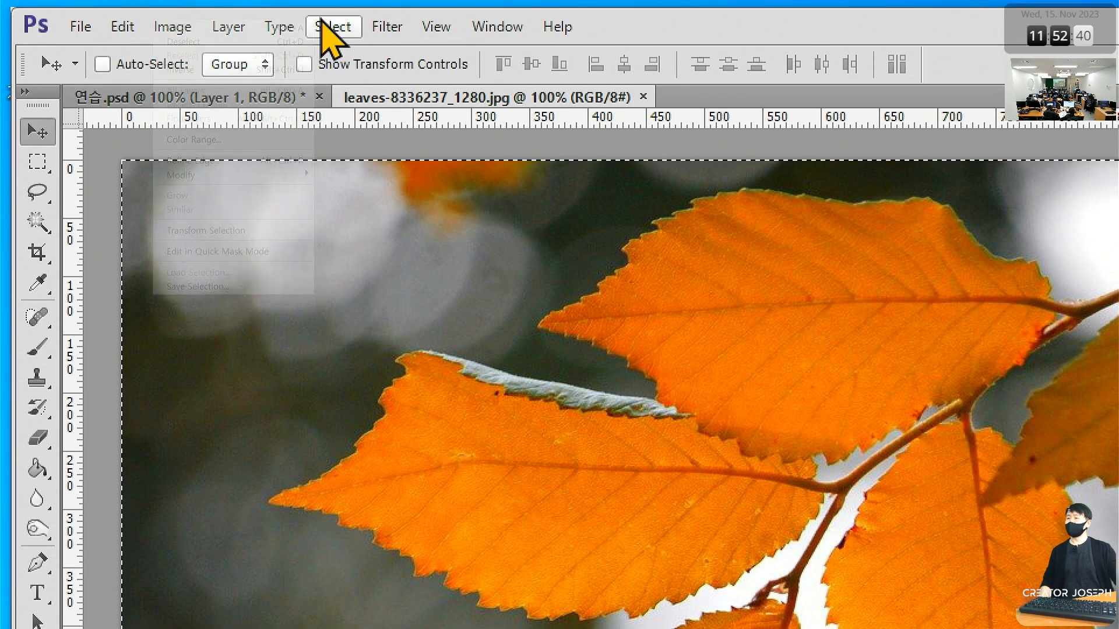
{"action": "left_click", "coordinate": [333, 26]}
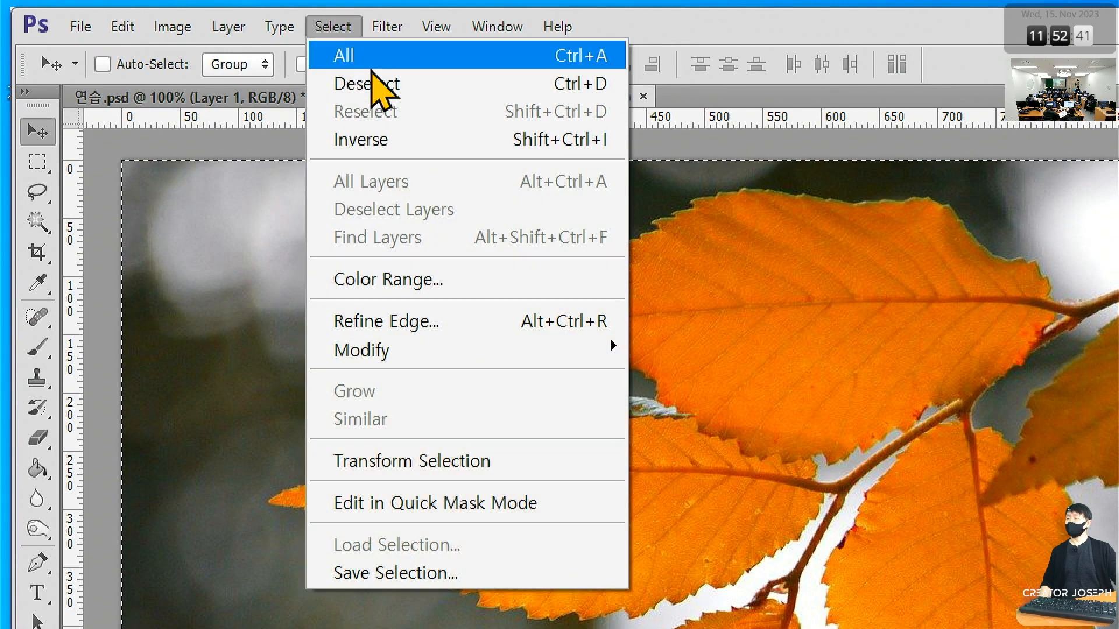
{"action": "left_click", "coordinate": [420, 89]}
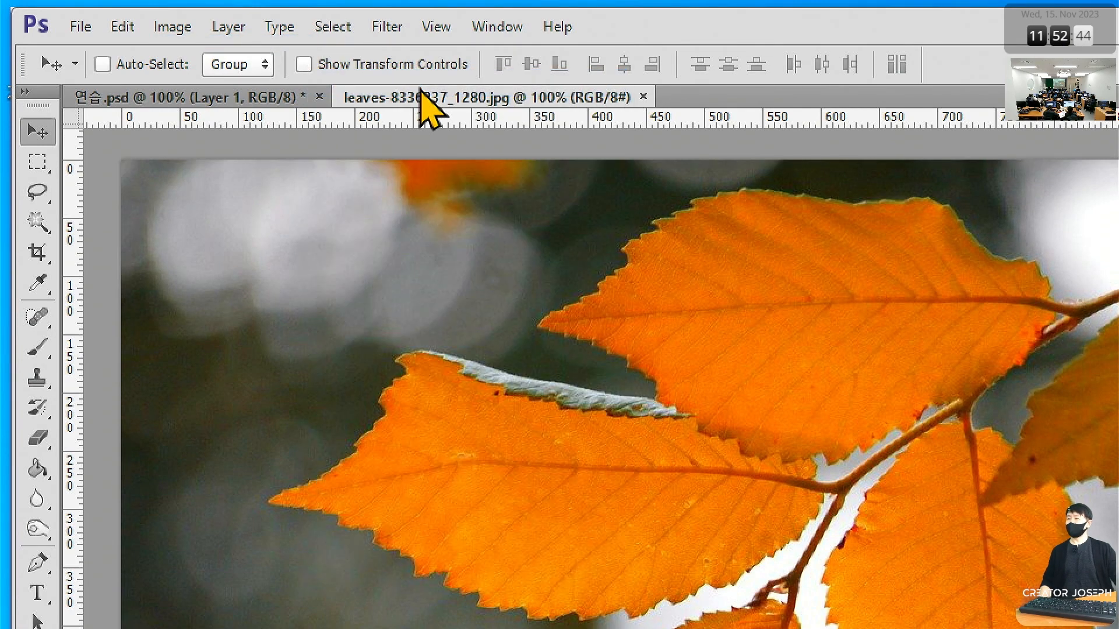
{"action": "left_click", "coordinate": [332, 26]}
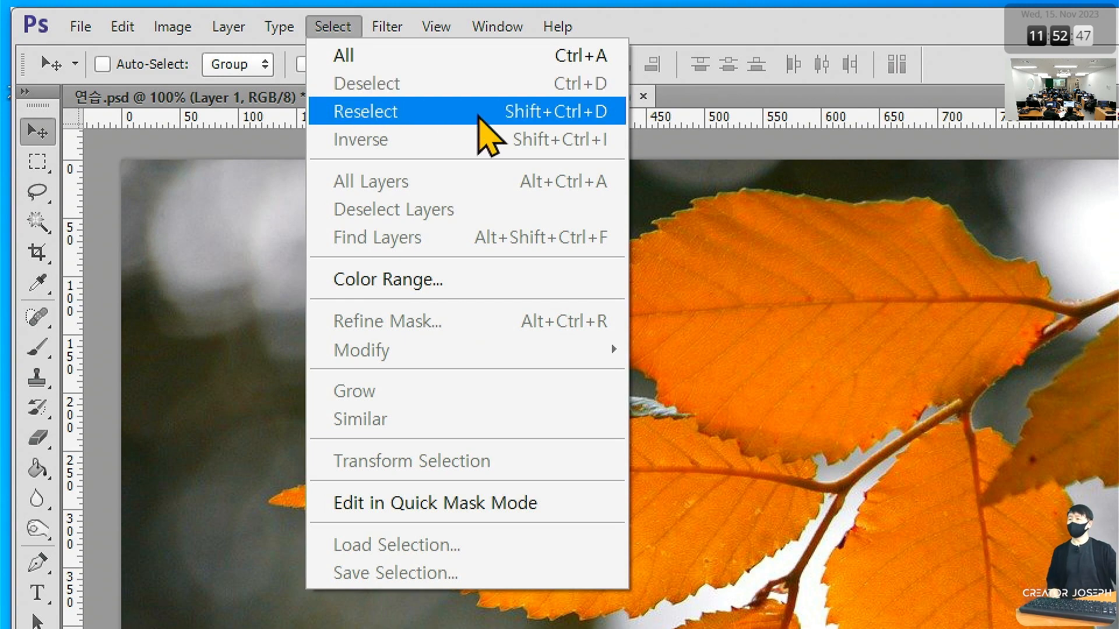
{"action": "left_click", "coordinate": [26, 138]}
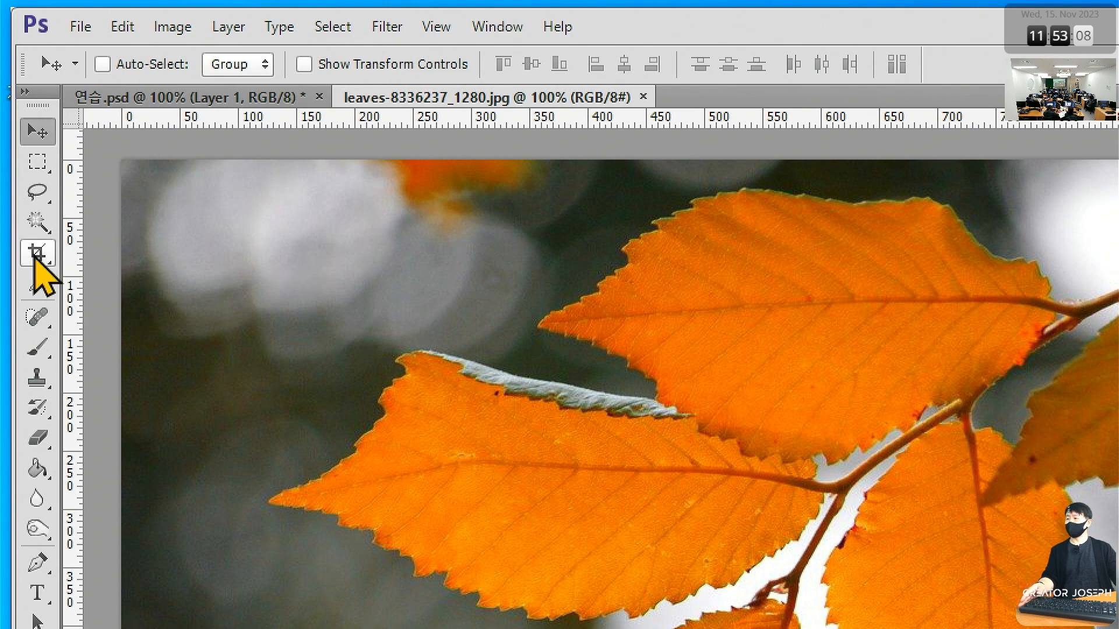
Activate the Crop tool on the leaves photo, mark spots along the dashed crop border in red, and clear the marks
{"action": "left_click", "coordinate": [35, 256]}
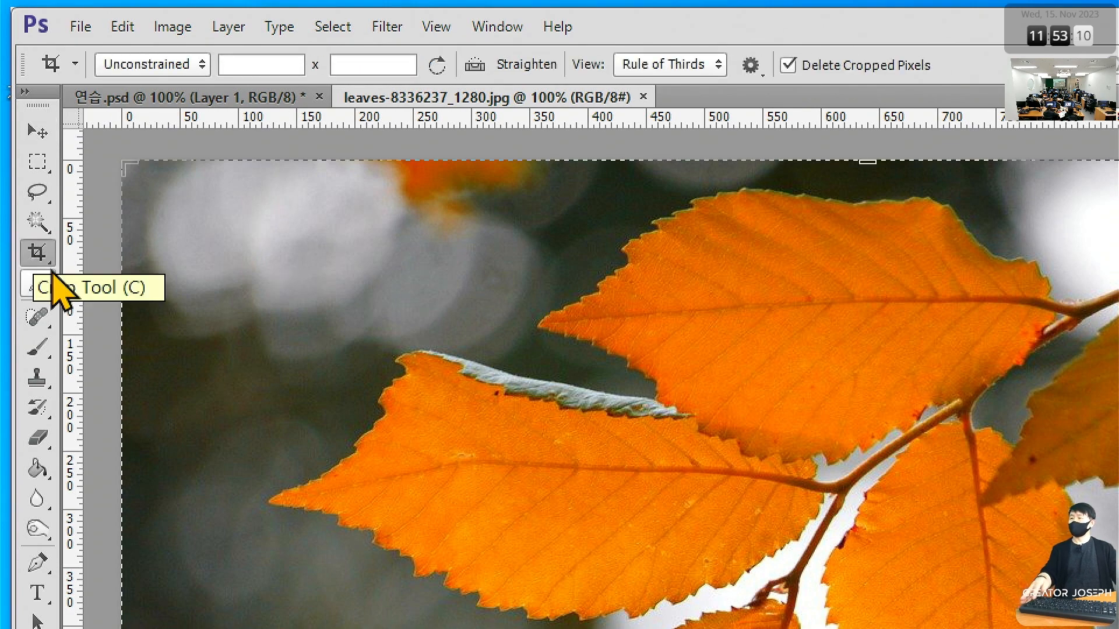
{"action": "mouse_move", "coordinate": [352, 163]}
{"action": "left_mouse_down"}
{"action": "mouse_move", "coordinate": [366, 181]}
{"action": "mouse_move", "coordinate": [352, 166]}
{"action": "left_mouse_up"}
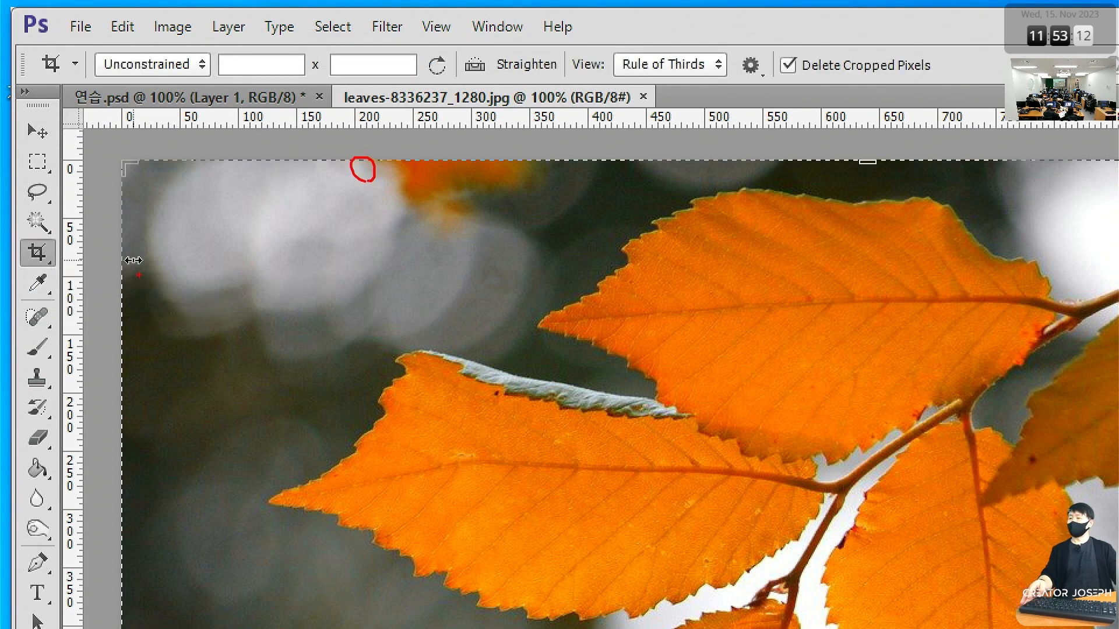
{"action": "left_click_drag", "start_coordinate": [121, 245], "coordinate": [119, 285]}
{"action": "left_click_drag", "start_coordinate": [322, 176], "coordinate": [336, 159]}
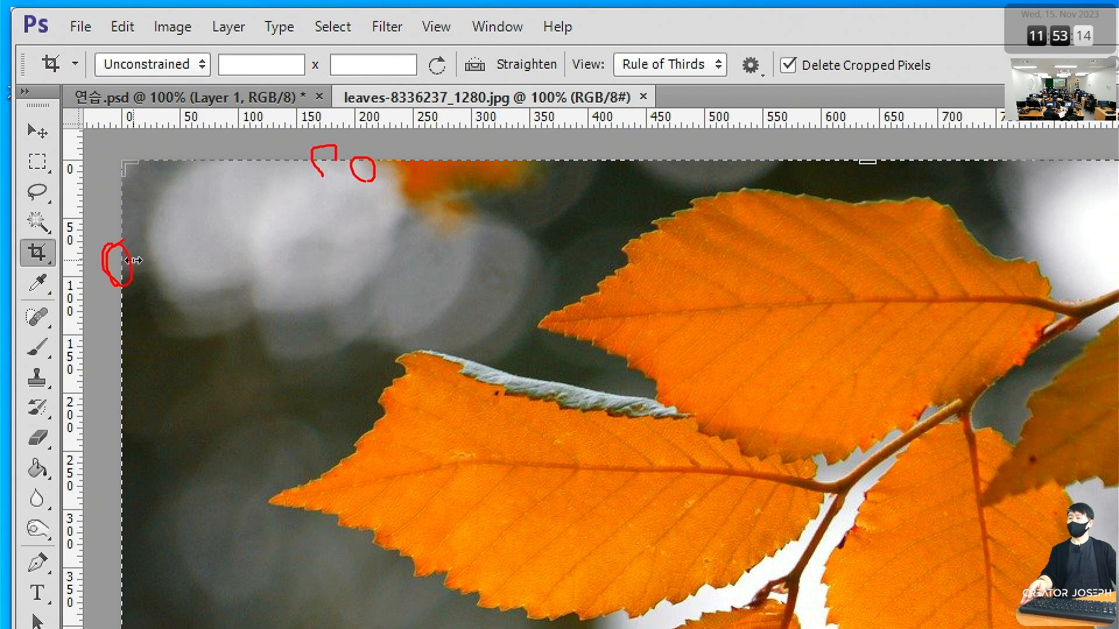
{"action": "left_click_drag", "start_coordinate": [445, 170], "coordinate": [466, 174]}
{"action": "left_click_drag", "start_coordinate": [577, 142], "coordinate": [565, 170]}
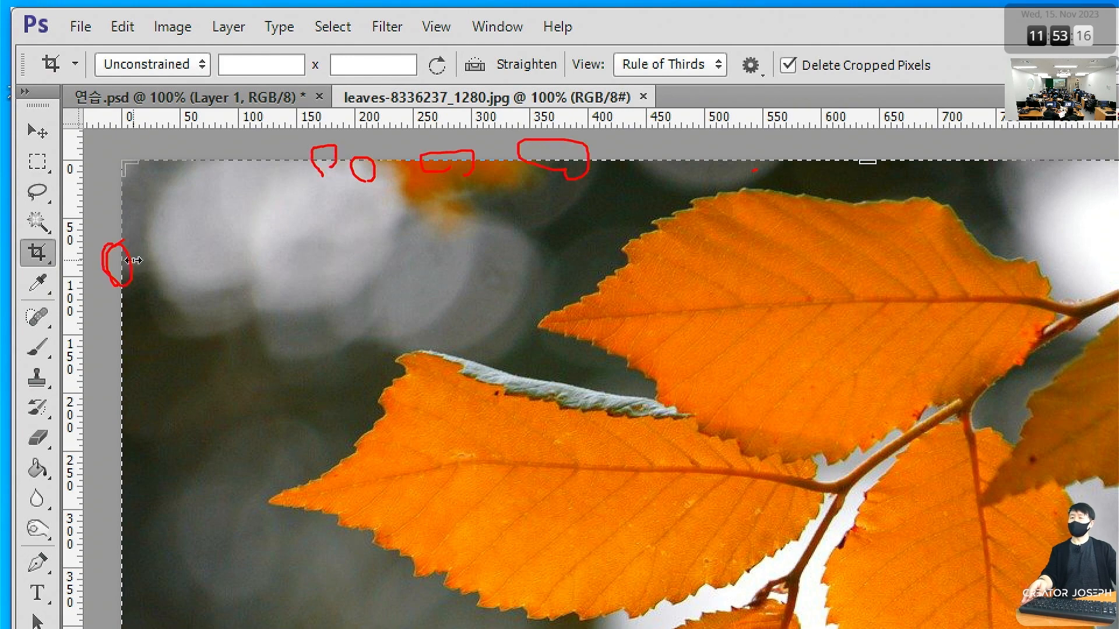
{"action": "key", "text": "Escape"}
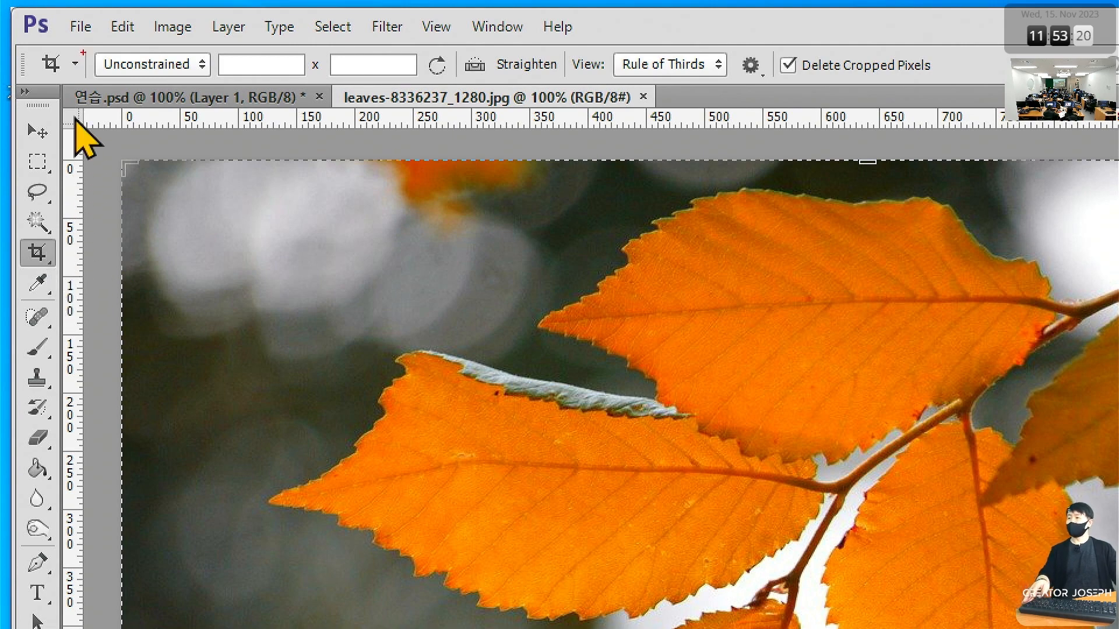
Outline the crop ratio setting and its width and height boxes with red annotations, and clear the marks
{"action": "mouse_move", "coordinate": [84, 47]}
{"action": "left_mouse_down"}
{"action": "mouse_move", "coordinate": [337, 84]}
{"action": "mouse_move", "coordinate": [463, 86]}
{"action": "left_mouse_up"}
{"action": "mouse_move", "coordinate": [307, 75]}
{"action": "left_mouse_down"}
{"action": "mouse_move", "coordinate": [205, 60]}
{"action": "mouse_move", "coordinate": [294, 74]}
{"action": "left_mouse_up"}
{"action": "left_click_drag", "start_coordinate": [366, 83], "coordinate": [374, 68]}
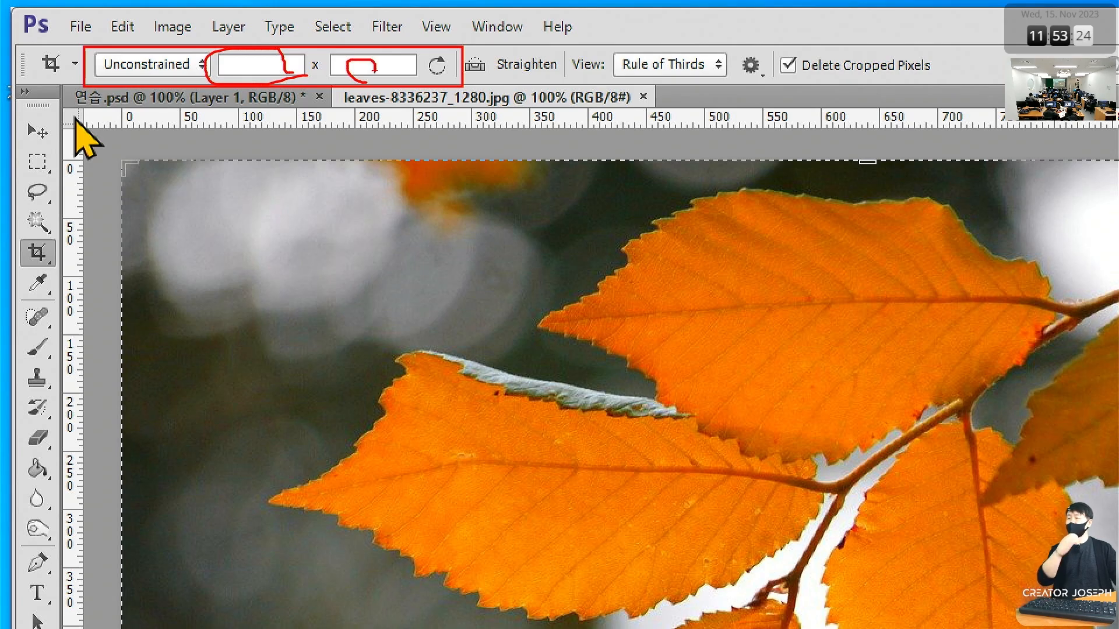
{"action": "key", "text": "Escape"}
Set the crop size to 966 px wide by 300 px high and mark the px unit in red
{"action": "left_click", "coordinate": [283, 65]}
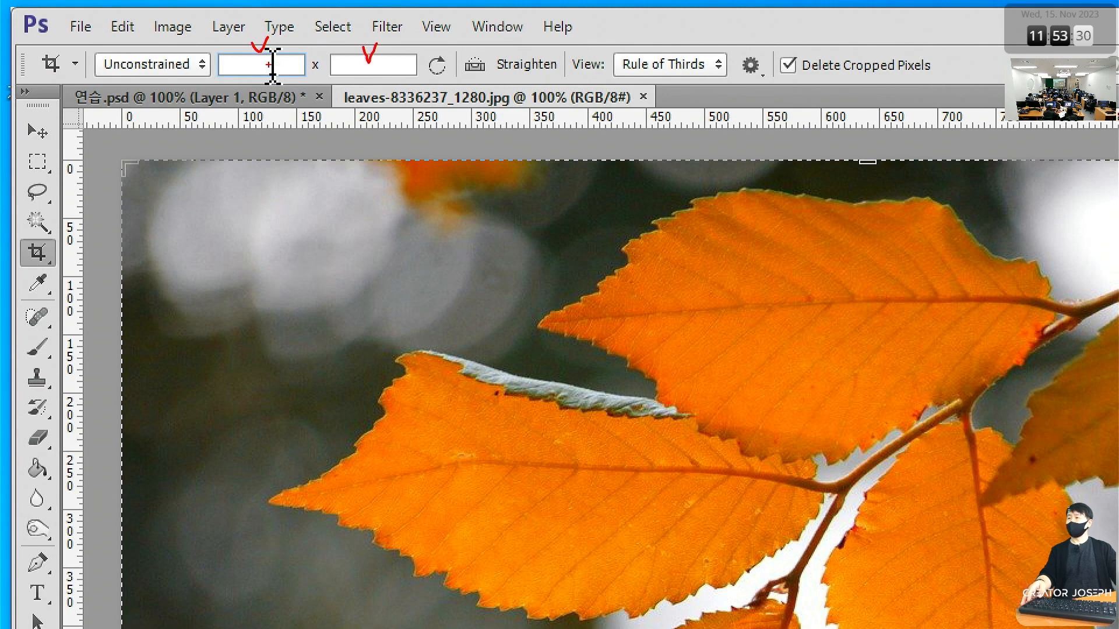
{"action": "key", "text": "Escape"}
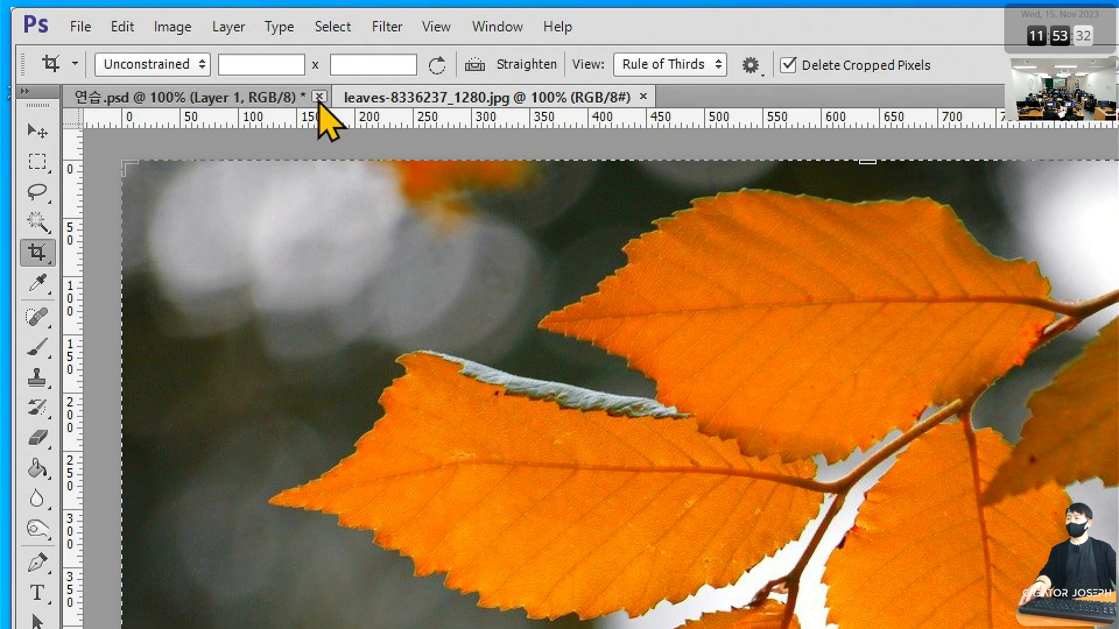
{"action": "left_click", "coordinate": [271, 61]}
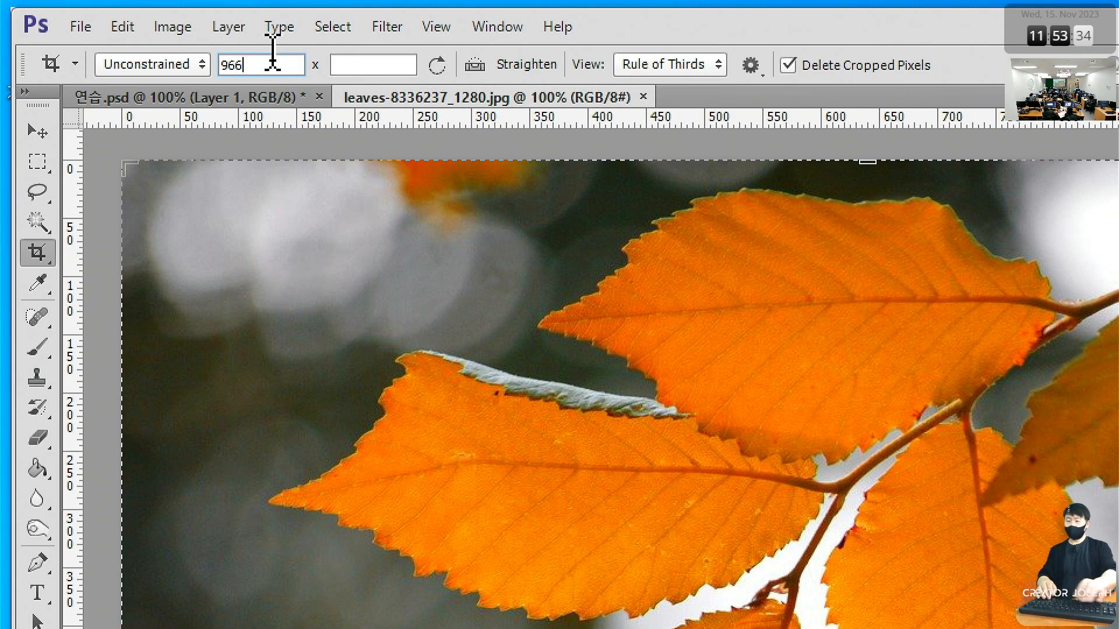
{"action": "type", "text": "px"}
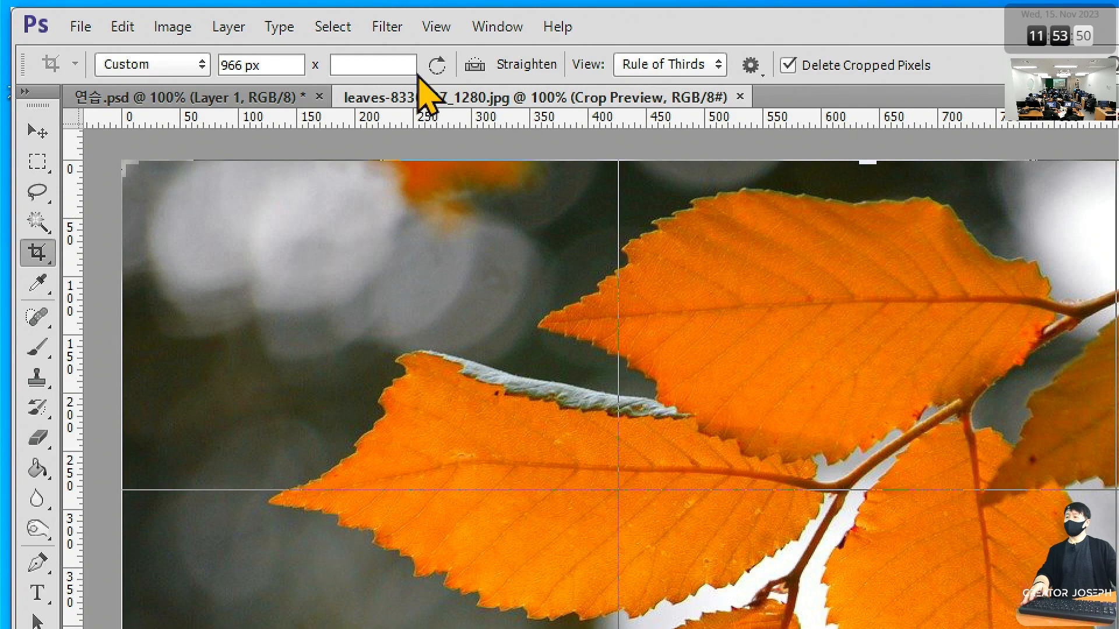
{"action": "left_click", "coordinate": [748, 117]}
{"action": "type", "text": "300p"}
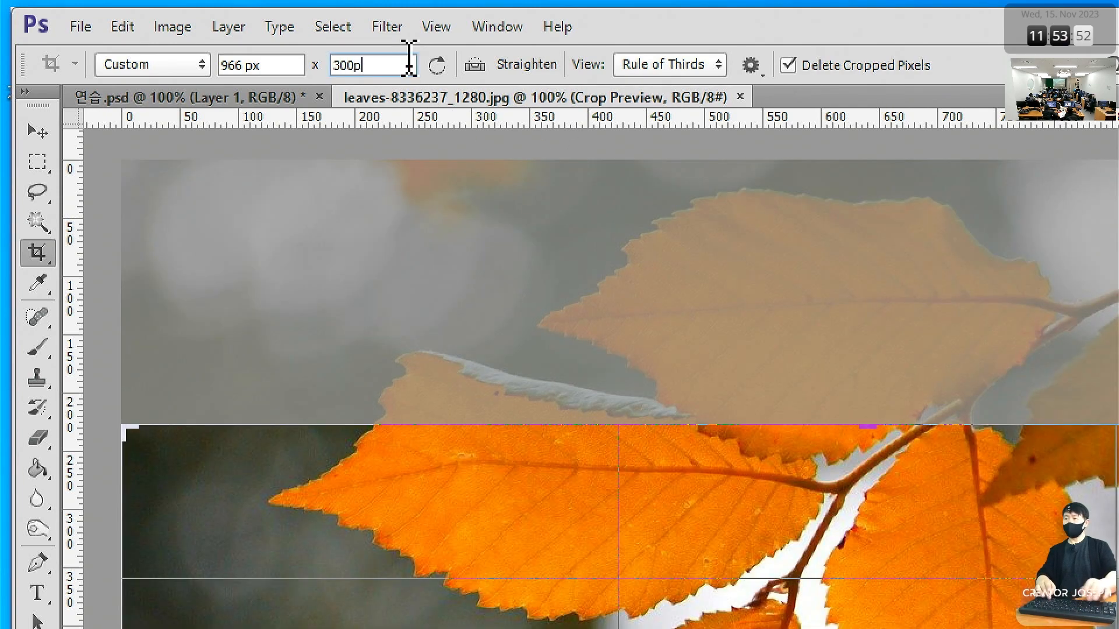
{"action": "type", "text": "x"}
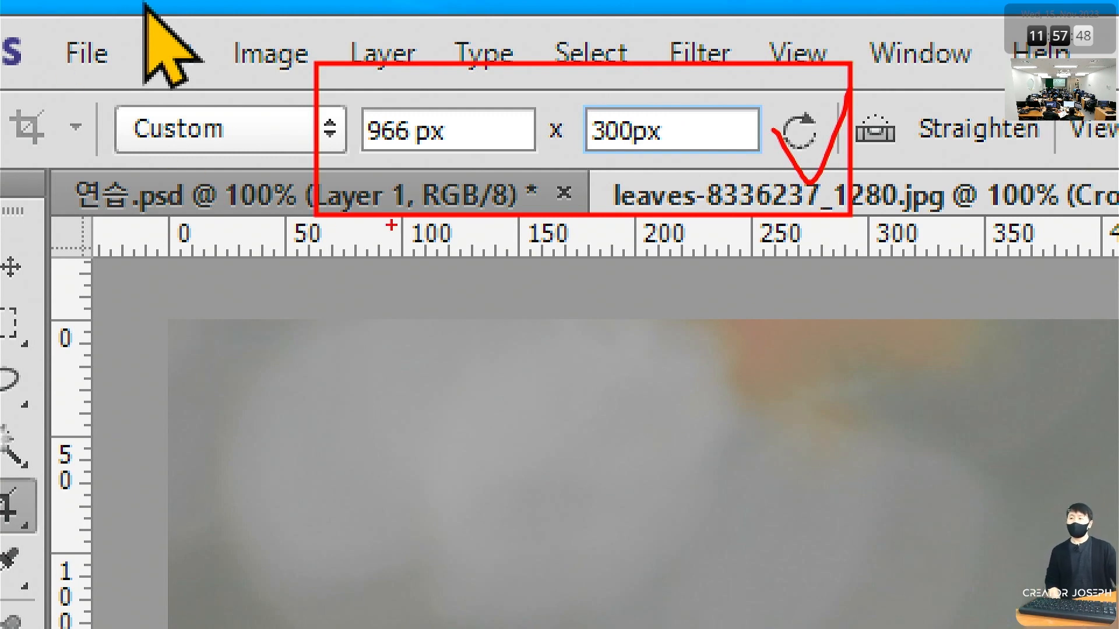
{"action": "left_click_drag", "start_coordinate": [410, 111], "coordinate": [455, 169]}
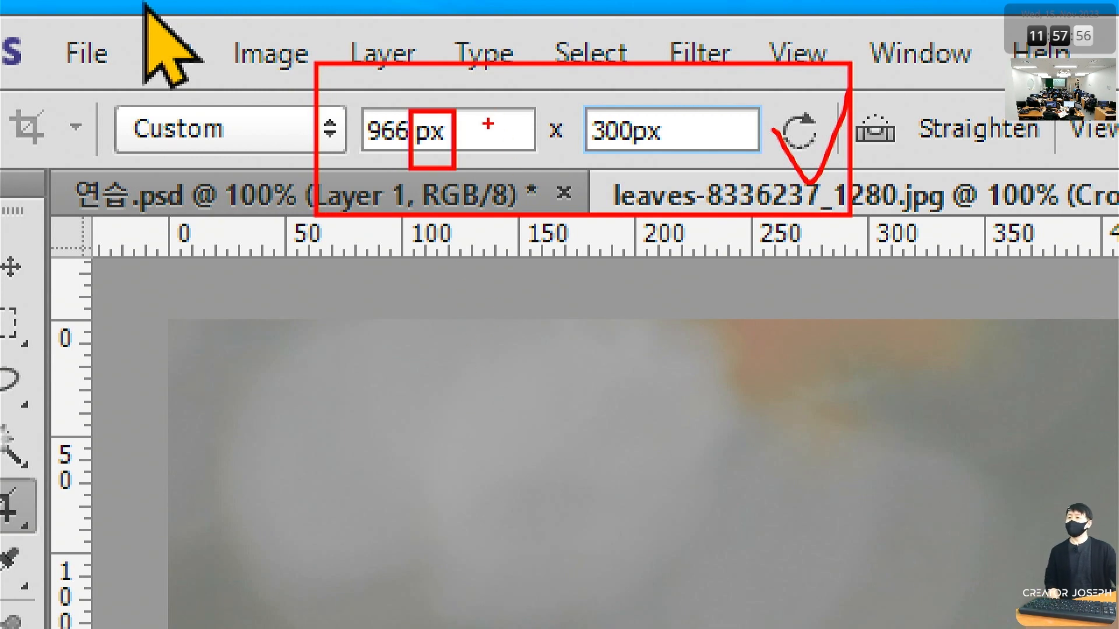
{"action": "mouse_move", "coordinate": [388, 117]}
{"action": "left_mouse_down"}
{"action": "mouse_move", "coordinate": [468, 40]}
{"action": "mouse_move", "coordinate": [597, 59]}
{"action": "mouse_move", "coordinate": [619, 99]}
{"action": "left_mouse_up"}
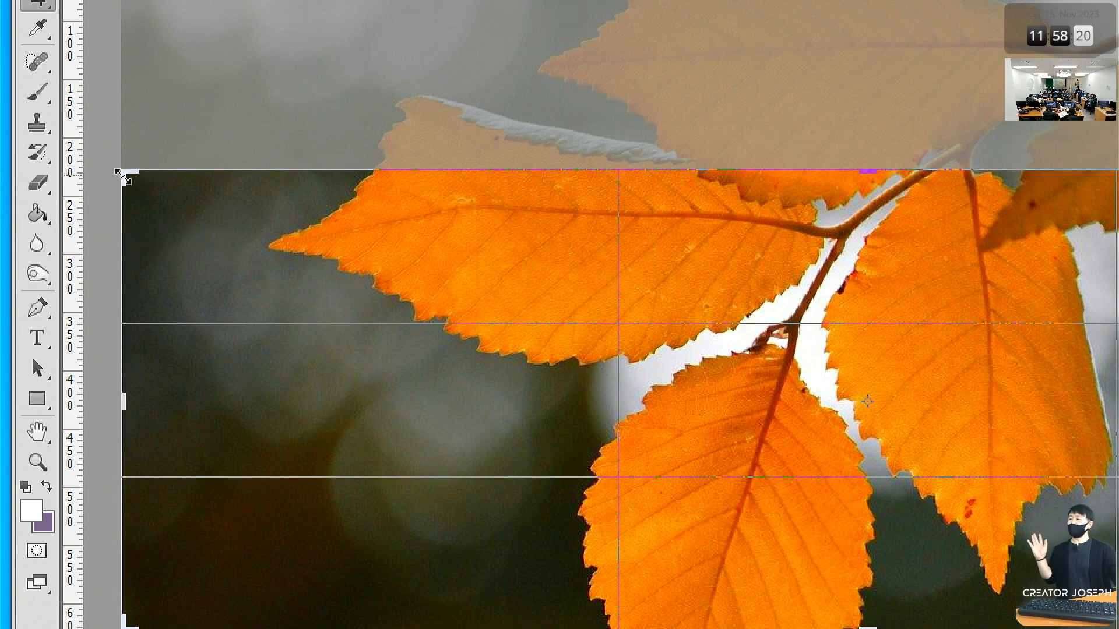
Adjust the crop frame from its corners and reposition the leaves photo inside it
{"action": "left_click_drag", "start_coordinate": [123, 175], "coordinate": [193, 195]}
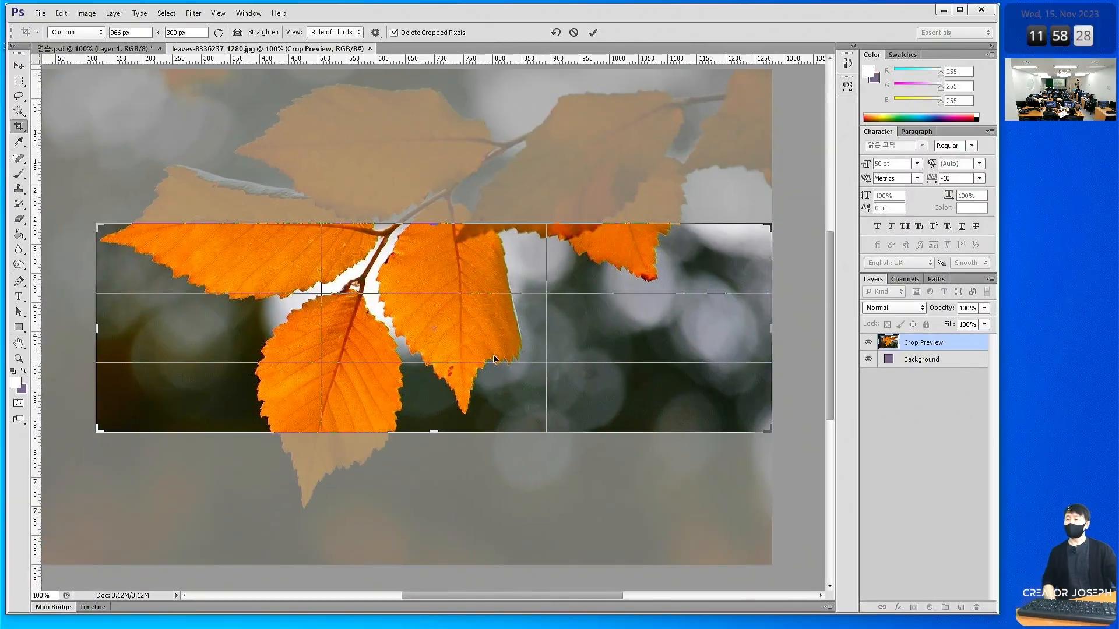
{"action": "left_click_drag", "start_coordinate": [494, 358], "coordinate": [485, 337]}
{"action": "left_click_drag", "start_coordinate": [100, 229], "coordinate": [78, 211]}
{"action": "left_click_drag", "start_coordinate": [793, 439], "coordinate": [800, 441]}
{"action": "mouse_move", "coordinate": [596, 368]}
{"action": "left_mouse_down"}
{"action": "mouse_move", "coordinate": [596, 390]}
{"action": "mouse_move", "coordinate": [596, 330]}
{"action": "mouse_move", "coordinate": [595, 351]}
{"action": "left_mouse_up"}
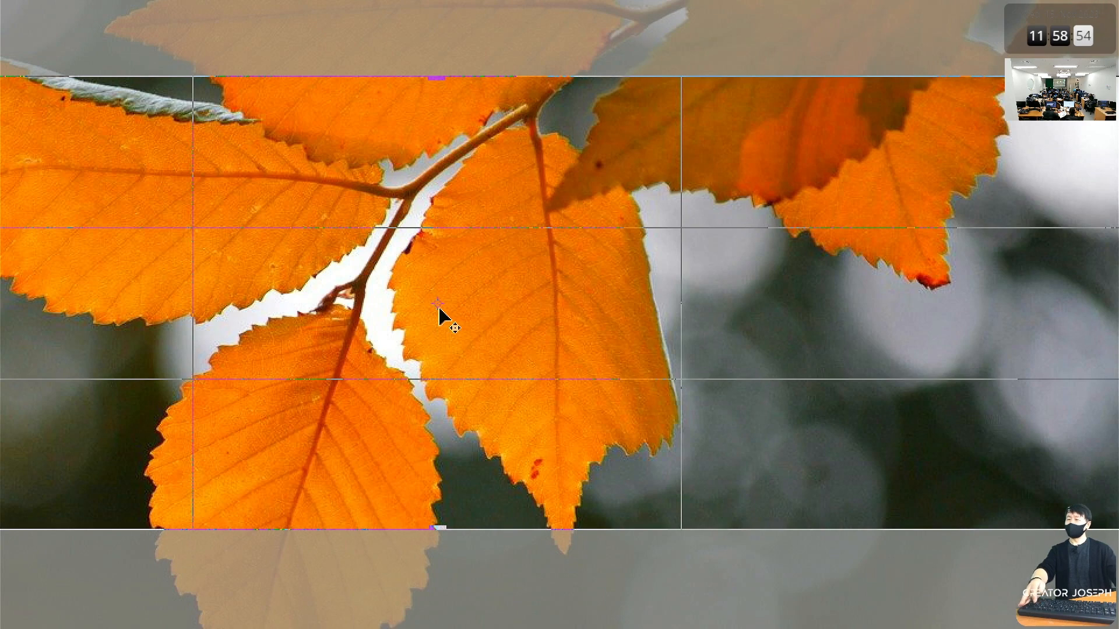
{"action": "mouse_move", "coordinate": [439, 309]}
{"action": "left_mouse_down"}
{"action": "mouse_move", "coordinate": [496, 278]}
{"action": "mouse_move", "coordinate": [445, 356]}
{"action": "mouse_move", "coordinate": [338, 375]}
{"action": "mouse_move", "coordinate": [323, 336]}
{"action": "mouse_move", "coordinate": [443, 342]}
{"action": "mouse_move", "coordinate": [485, 323]}
{"action": "mouse_move", "coordinate": [453, 320]}
{"action": "left_mouse_up"}
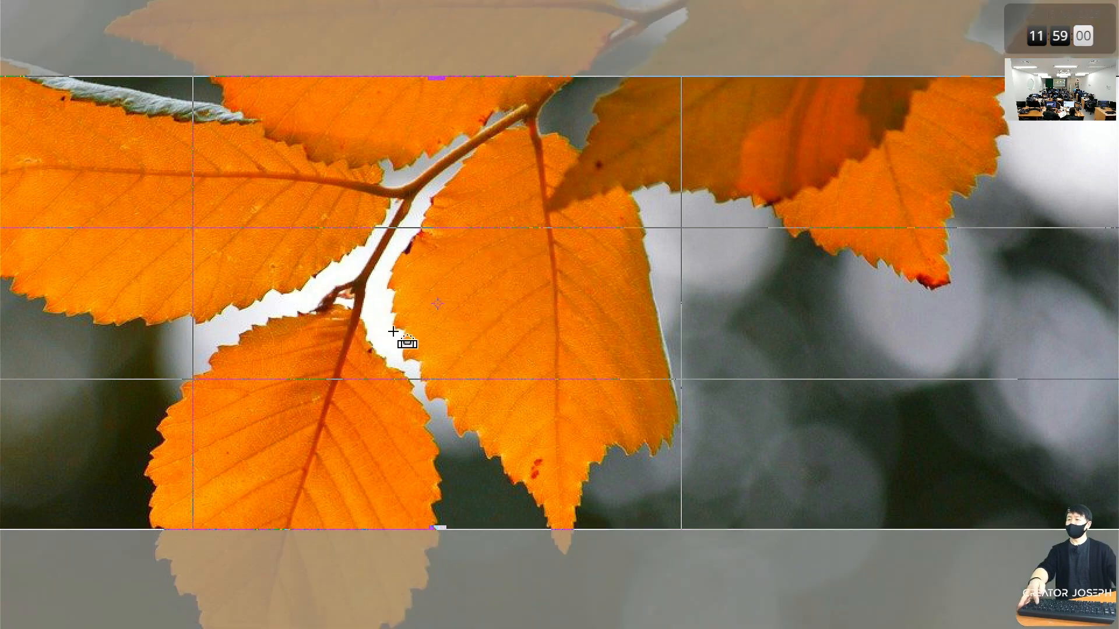
Outline the area inside the crop frame with a red rectangle and circle, and clear the marks
{"action": "mouse_move", "coordinate": [319, 234]}
{"action": "left_mouse_down"}
{"action": "mouse_move", "coordinate": [343, 313]}
{"action": "mouse_move", "coordinate": [516, 386]}
{"action": "left_mouse_up"}
{"action": "mouse_move", "coordinate": [583, 373]}
{"action": "left_mouse_down"}
{"action": "mouse_move", "coordinate": [487, 441]}
{"action": "mouse_move", "coordinate": [598, 274]}
{"action": "mouse_move", "coordinate": [526, 419]}
{"action": "left_mouse_up"}
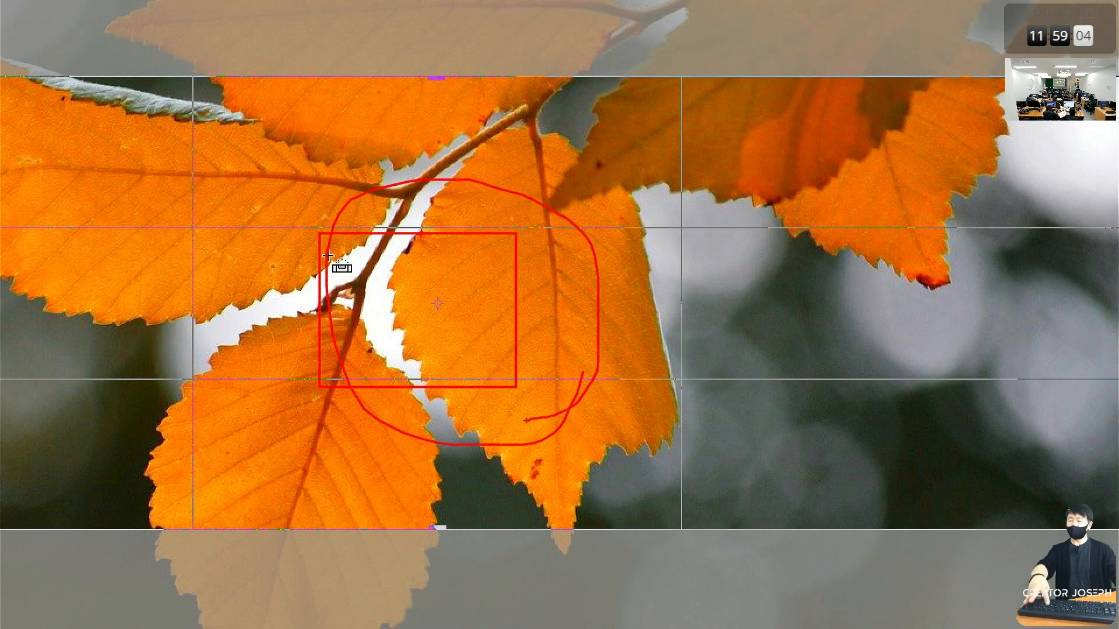
{"action": "key", "text": "Escape"}
Enlarge the crop frame to the photo's full width and shift the photo within it
{"action": "mouse_move", "coordinate": [494, 328]}
{"action": "left_mouse_down"}
{"action": "mouse_move", "coordinate": [524, 309]}
{"action": "mouse_move", "coordinate": [529, 336]}
{"action": "left_mouse_up"}
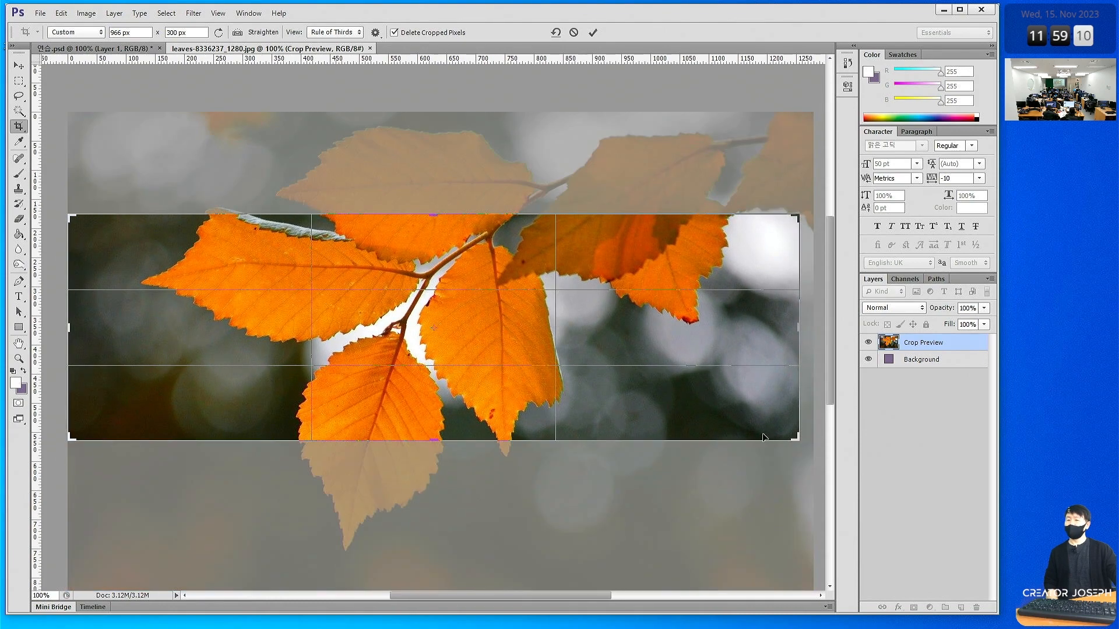
{"action": "left_click_drag", "start_coordinate": [795, 444], "coordinate": [803, 448]}
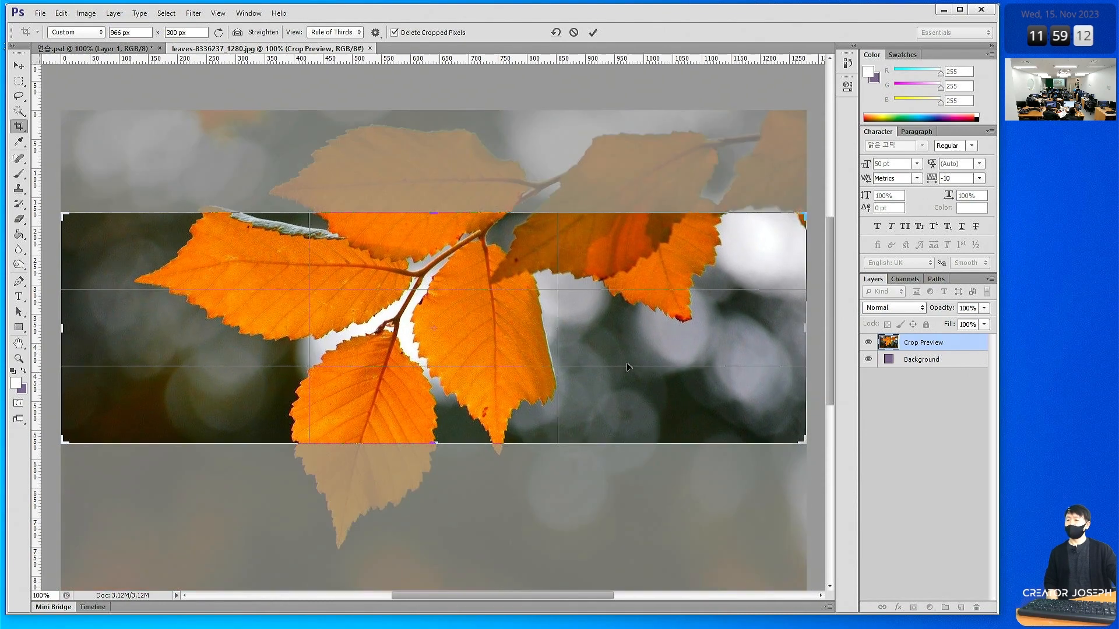
{"action": "left_click_drag", "start_coordinate": [630, 364], "coordinate": [628, 363]}
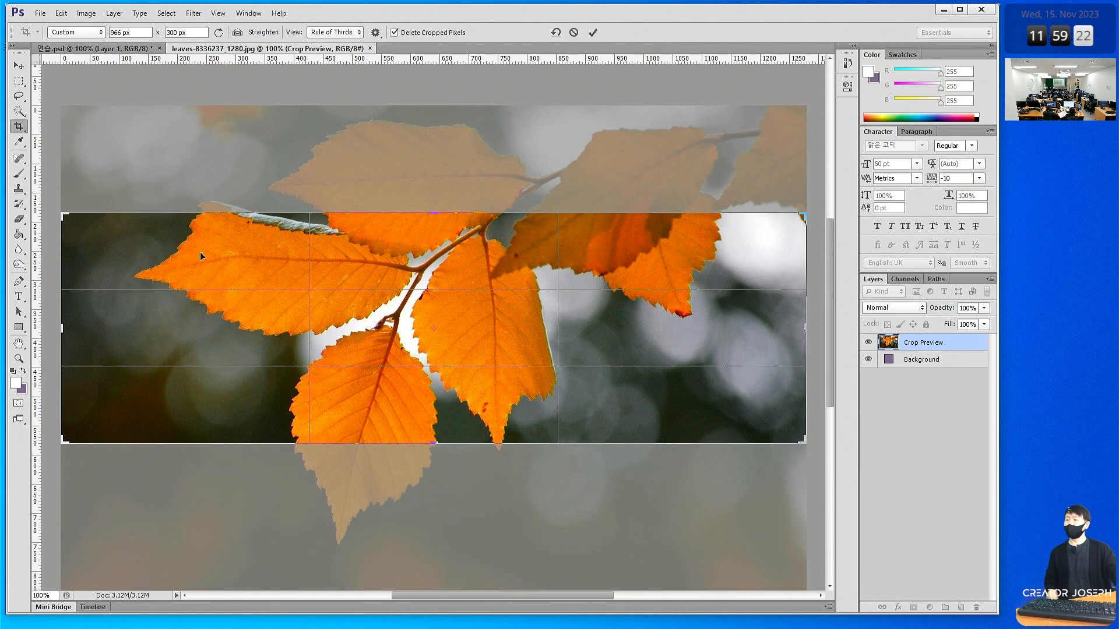
Try extending the crop frame past the photo's left edge, circle the empty purple area, and bring the frame back to the photo
{"action": "left_click_drag", "start_coordinate": [68, 220], "coordinate": [245, 165]}
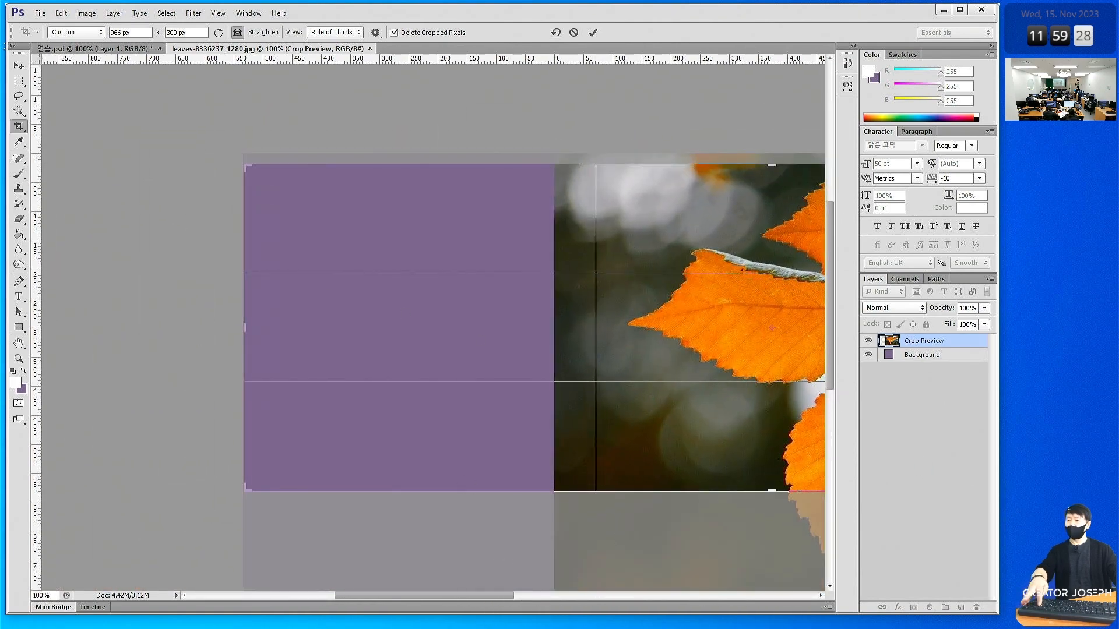
{"action": "mouse_move", "coordinate": [440, 398]}
{"action": "left_mouse_down"}
{"action": "mouse_move", "coordinate": [417, 357]}
{"action": "mouse_move", "coordinate": [452, 377]}
{"action": "left_mouse_up"}
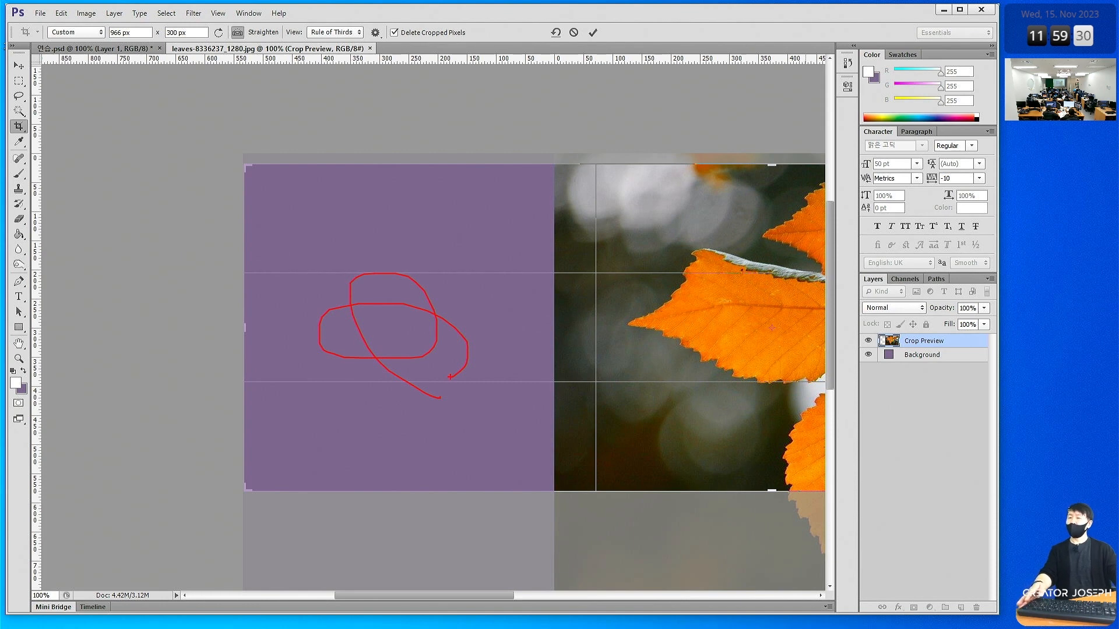
{"action": "key", "text": "Escape"}
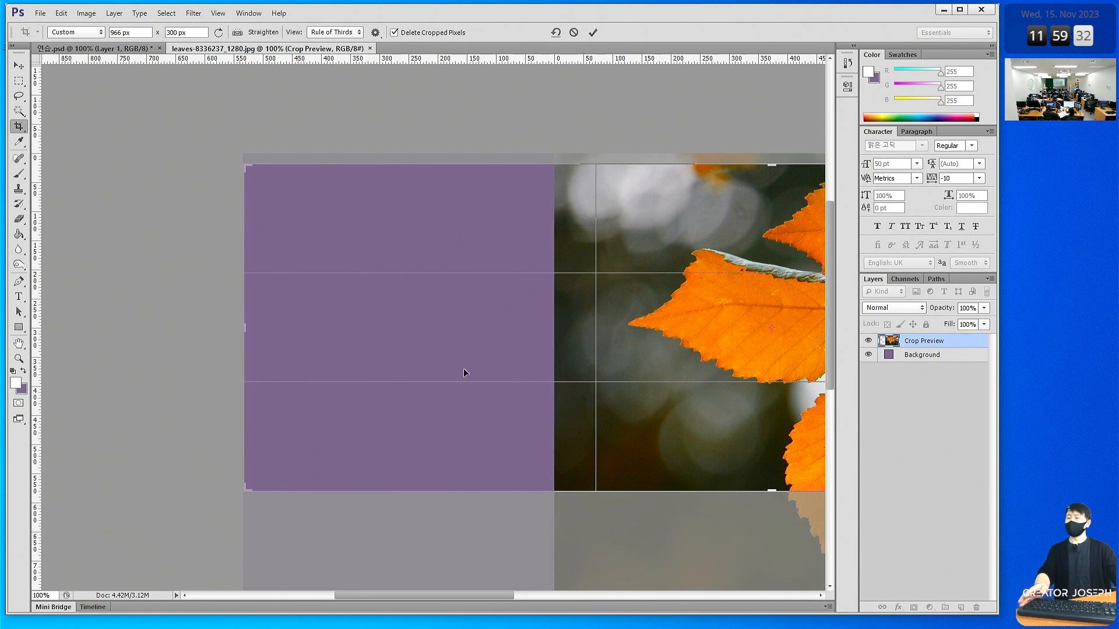
{"action": "left_click_drag", "start_coordinate": [246, 168], "coordinate": [399, 224]}
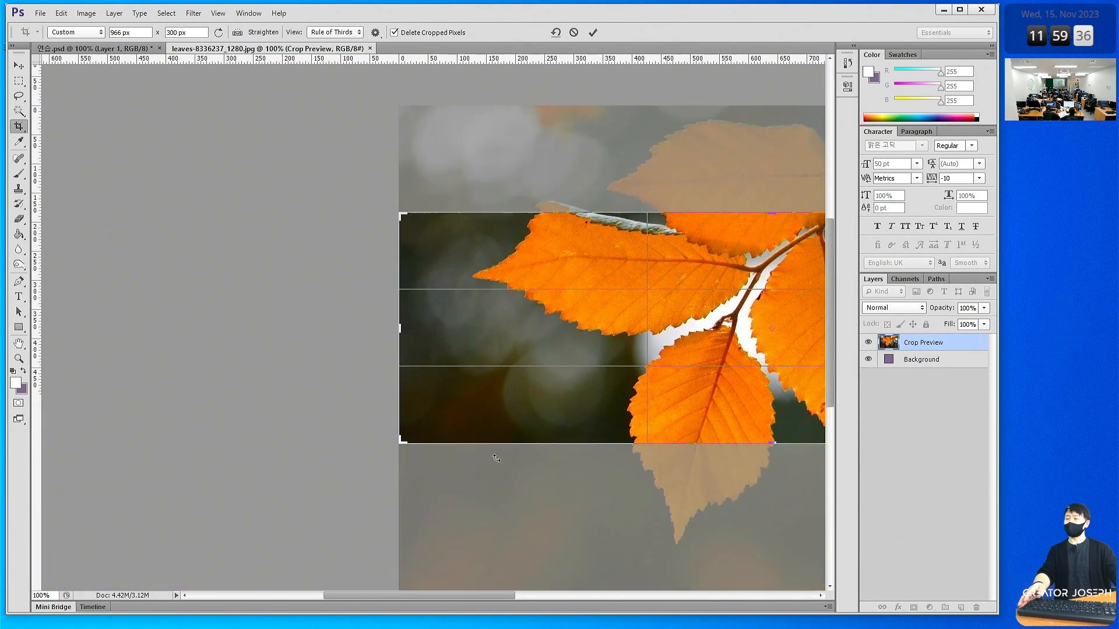
Move the photo up so the lowest leaf fills the crop frame, and apply the crop, ending with the Move tool active
{"action": "left_click_drag", "start_coordinate": [492, 596], "coordinate": [594, 599]}
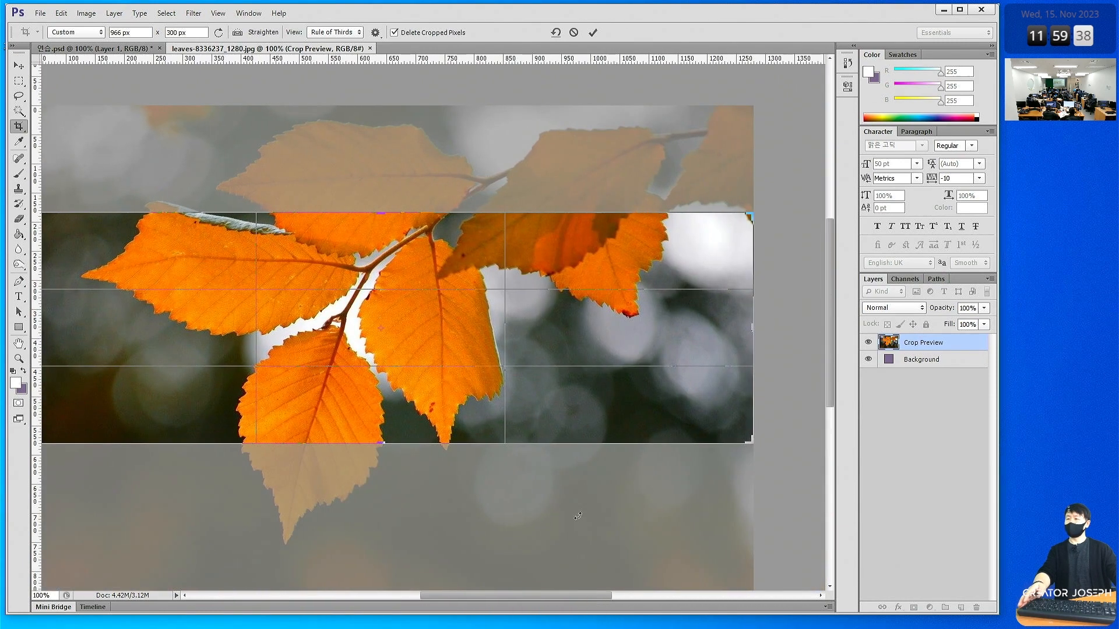
{"action": "left_click_drag", "start_coordinate": [572, 385], "coordinate": [570, 301]}
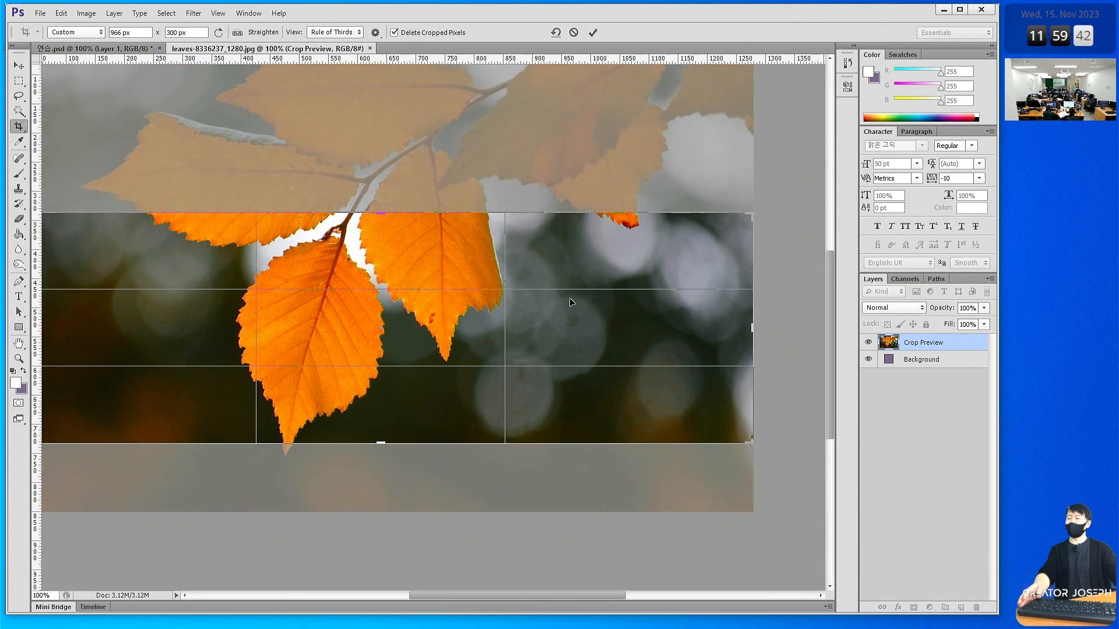
{"action": "key", "text": "ctrl"}
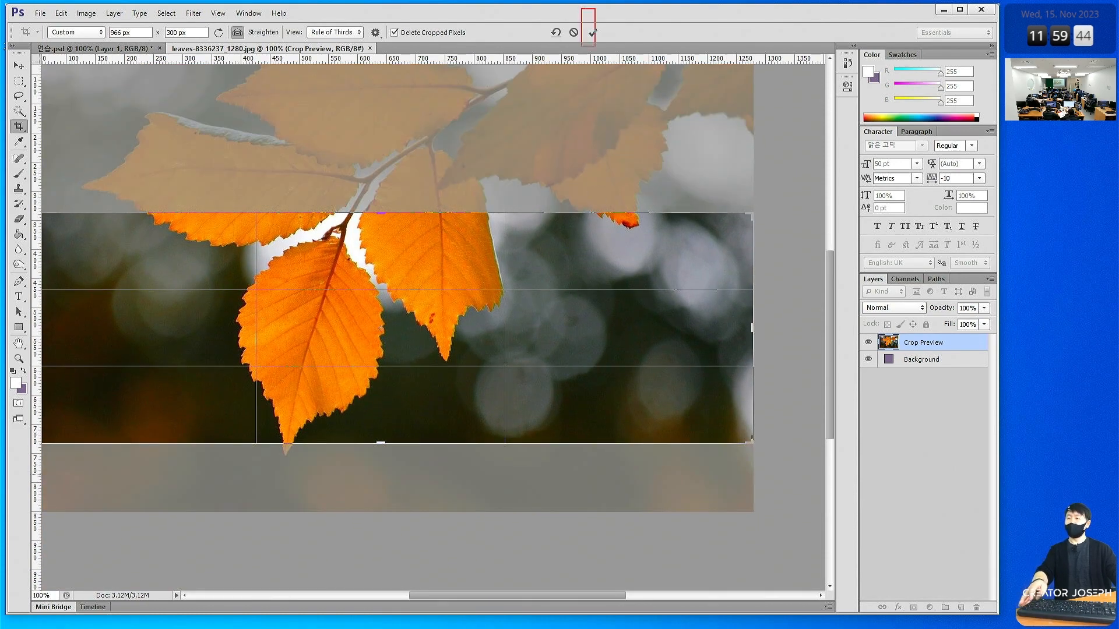
{"action": "left_click_drag", "start_coordinate": [595, 46], "coordinate": [618, 53]}
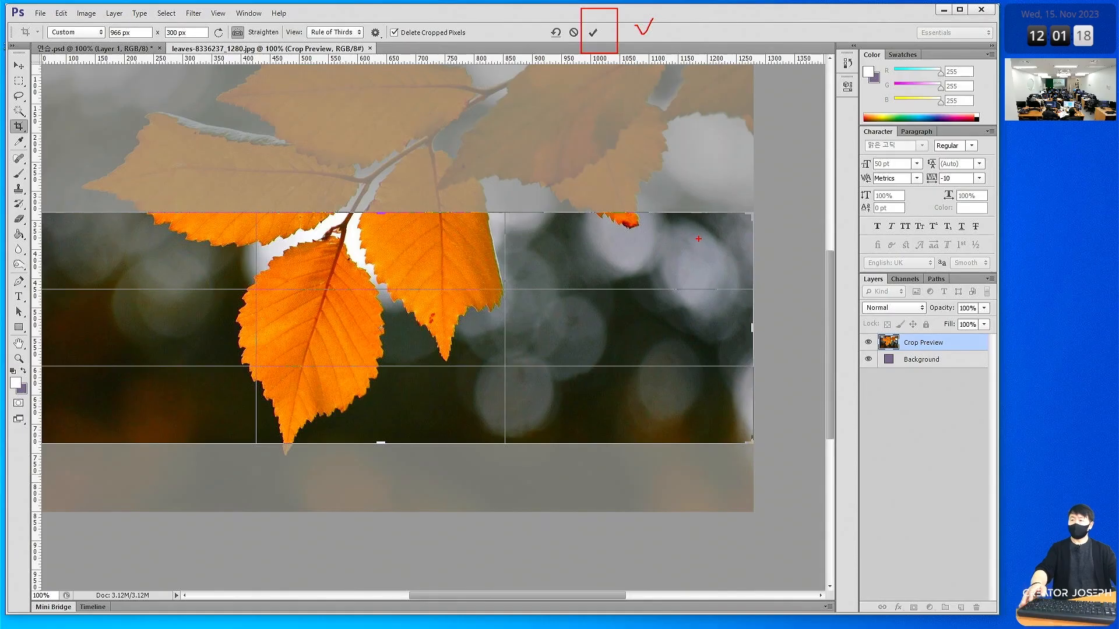
{"action": "key", "text": "Return"}
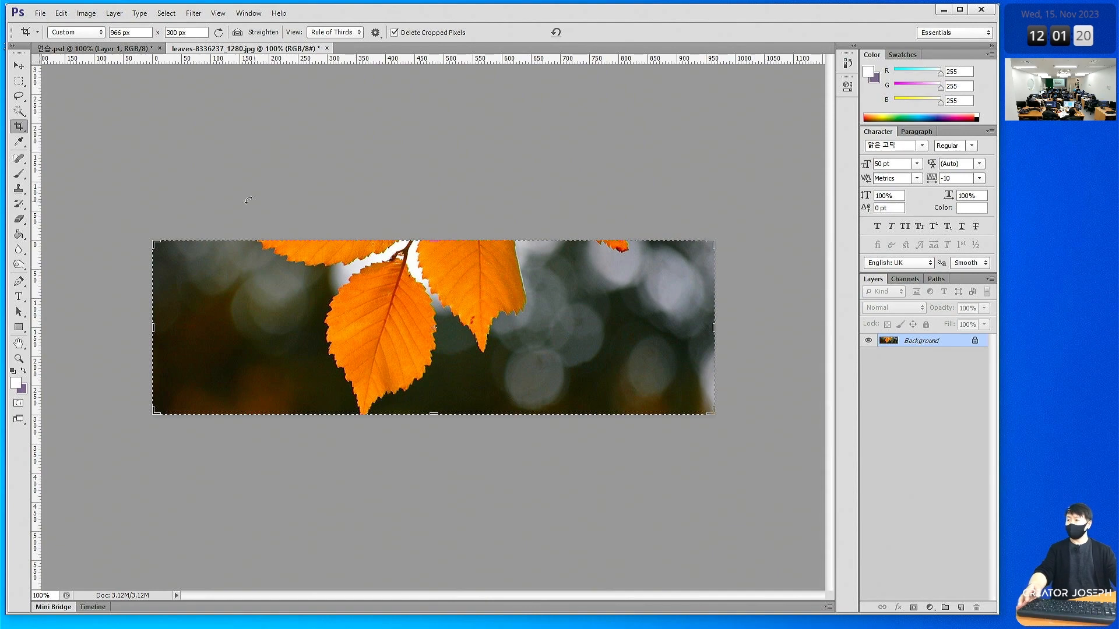
{"action": "left_click", "coordinate": [21, 66]}
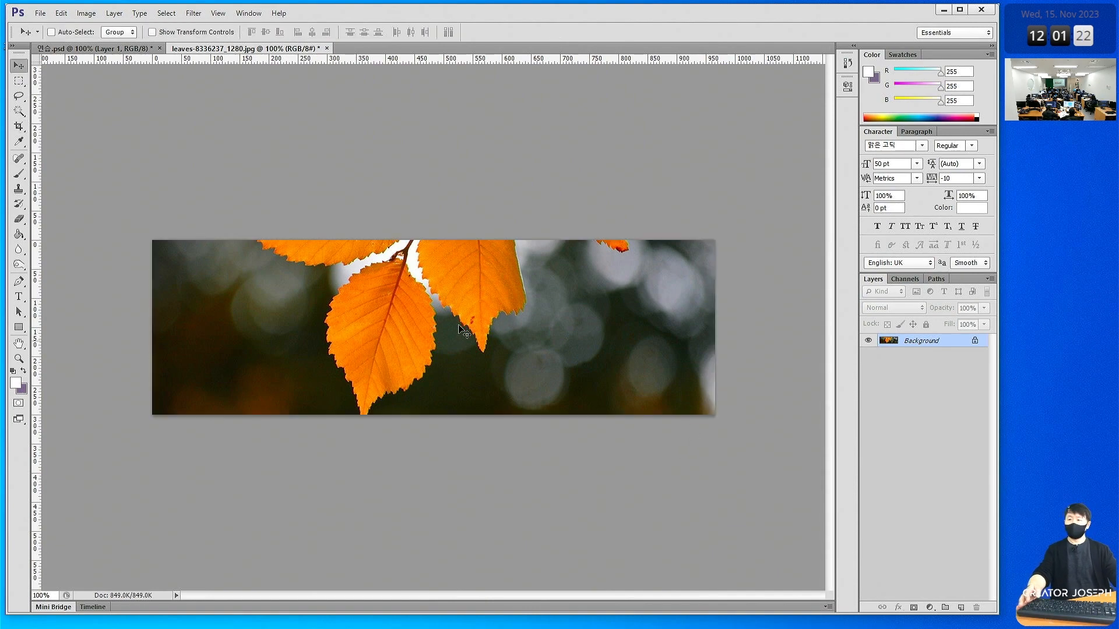
Switch to the 1115_수업계획.txt notes, review the select, copy and paste steps ② to ⑤ and Free Transform step ⑥, and return to Photoshop
{"action": "key", "text": "alt+Tab"}
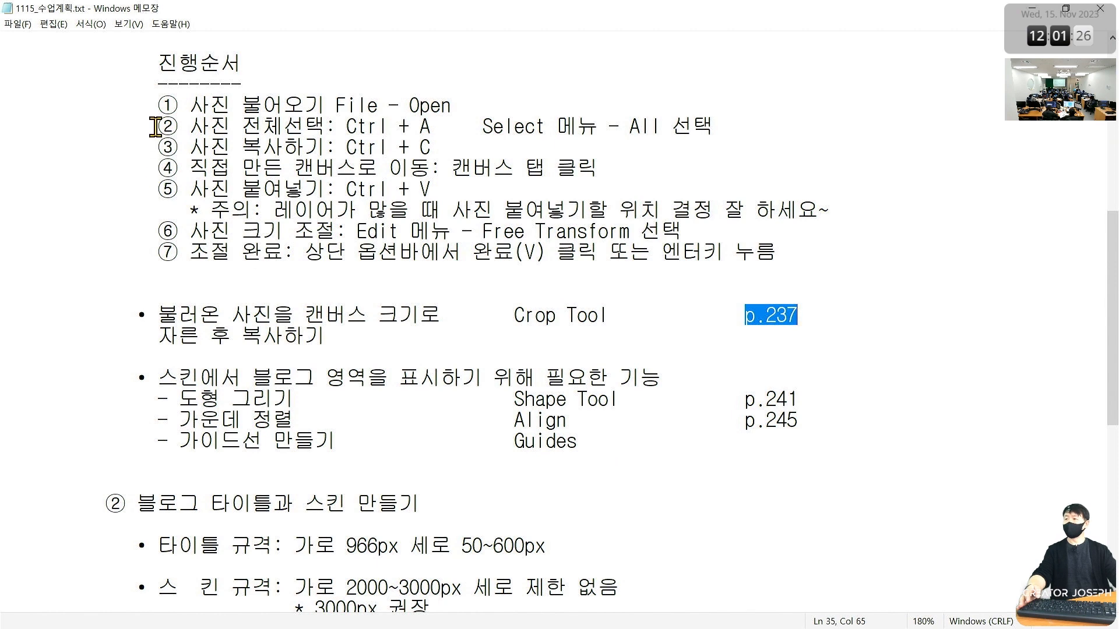
{"action": "left_click_drag", "start_coordinate": [155, 126], "coordinate": [827, 211]}
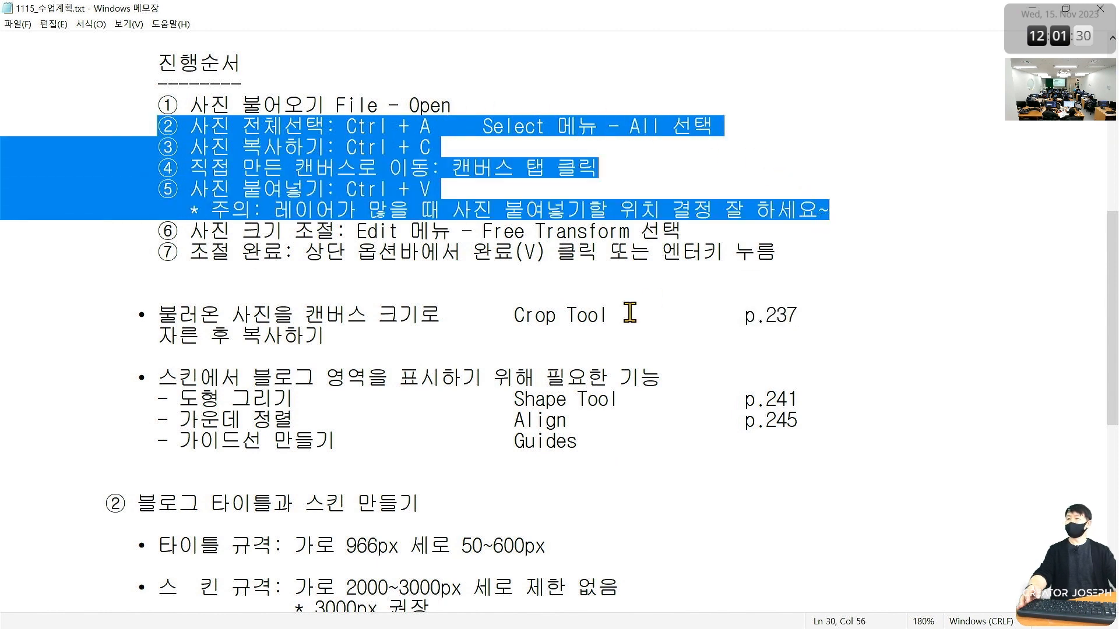
{"action": "left_click", "coordinate": [266, 170]}
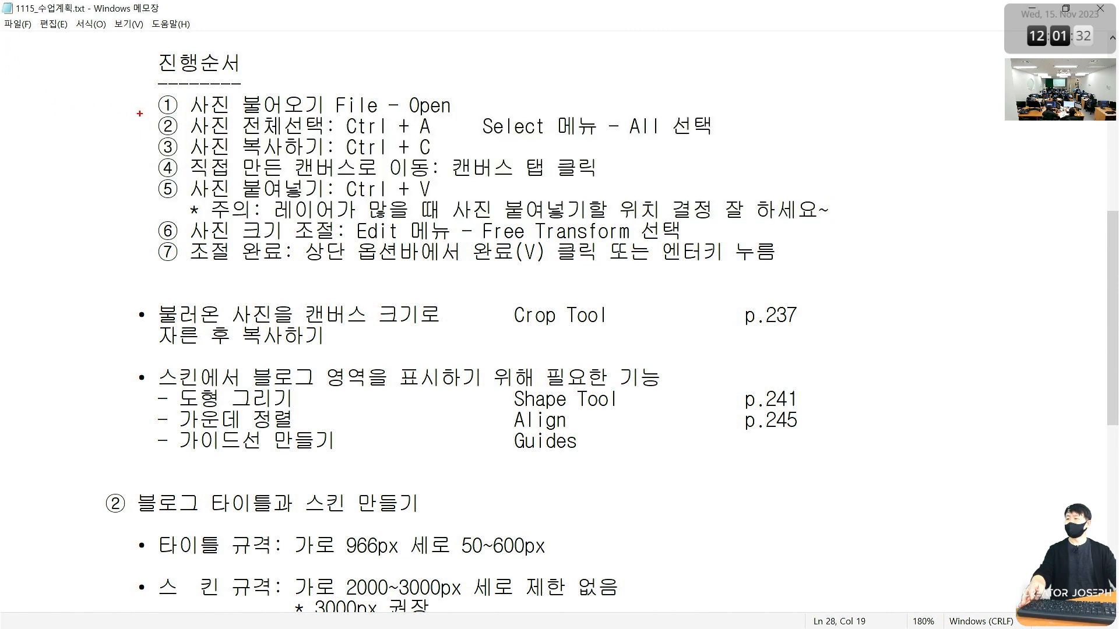
{"action": "mouse_move", "coordinate": [135, 117]}
{"action": "left_mouse_down"}
{"action": "mouse_move", "coordinate": [292, 151]}
{"action": "mouse_move", "coordinate": [857, 229]}
{"action": "mouse_move", "coordinate": [844, 192]}
{"action": "mouse_move", "coordinate": [868, 222]}
{"action": "left_mouse_up"}
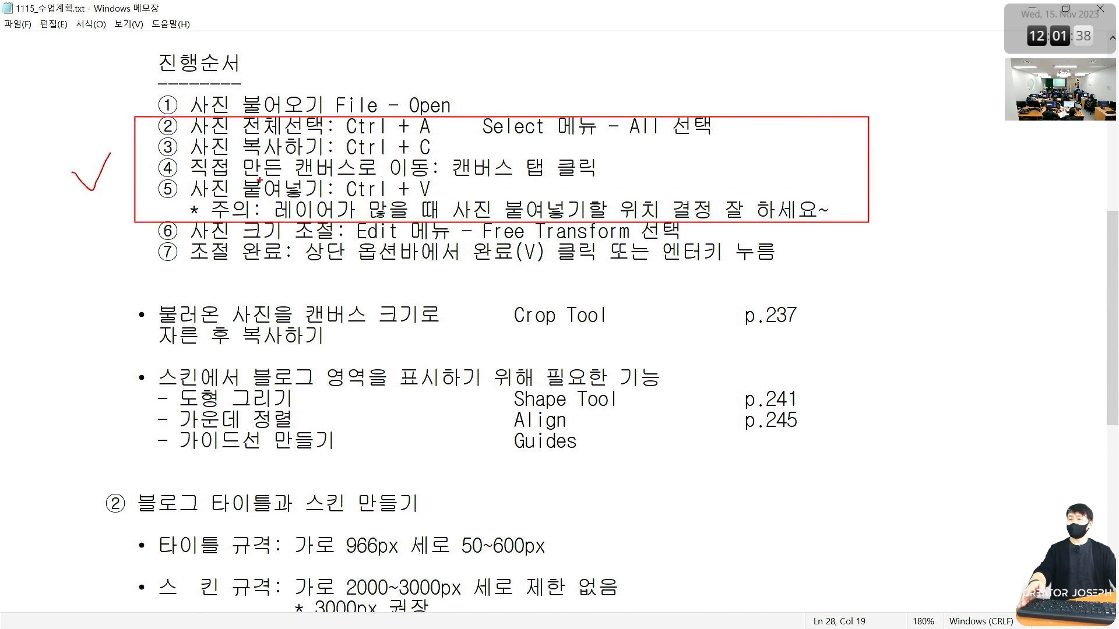
{"action": "key", "text": "Escape"}
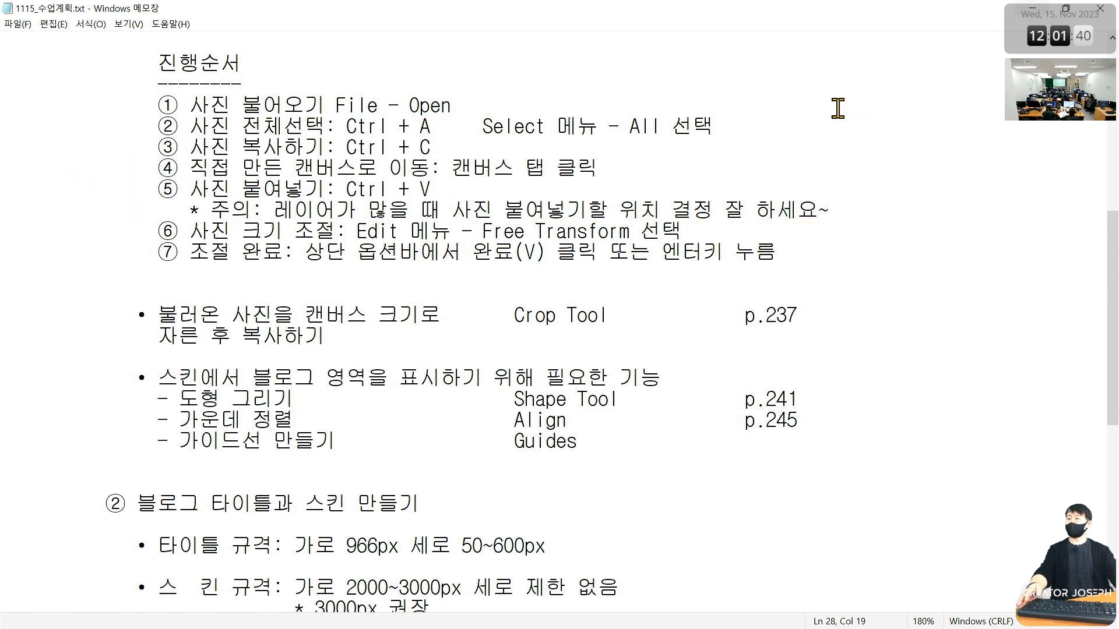
{"action": "left_click_drag", "start_coordinate": [210, 233], "coordinate": [654, 231]}
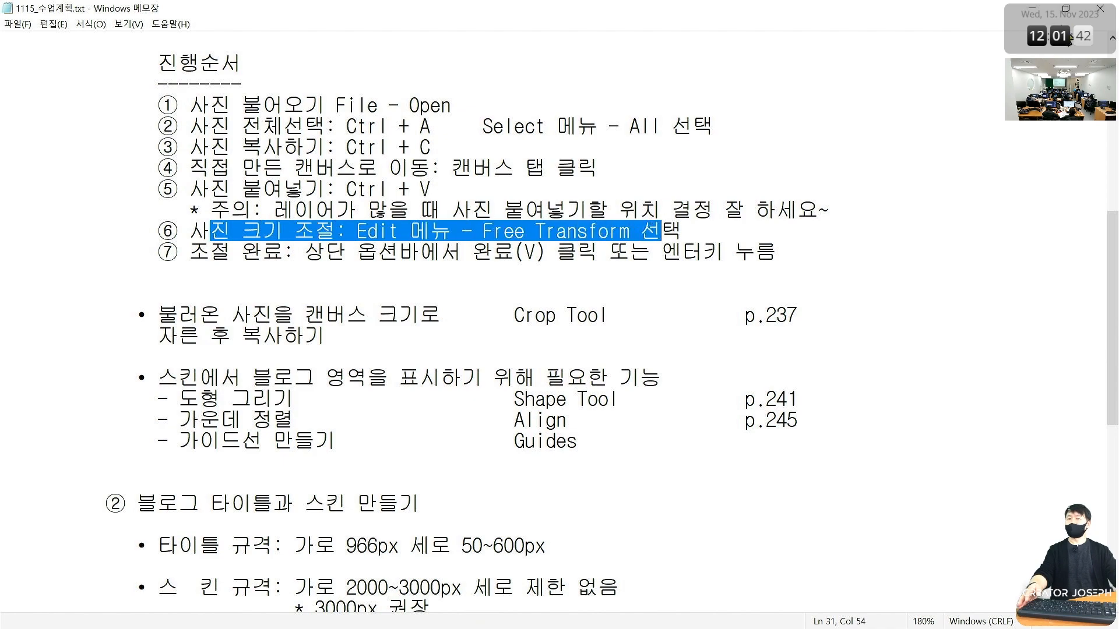
{"action": "left_click", "coordinate": [1031, 9]}
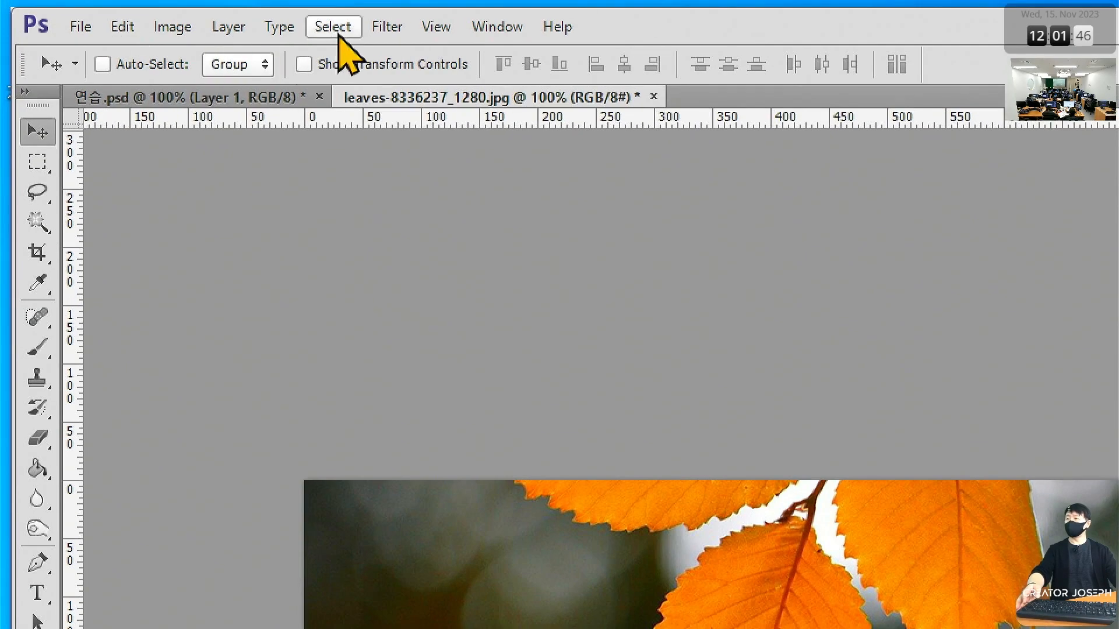
Select the entire cropped leaves photo and copy it
{"action": "left_click", "coordinate": [166, 13]}
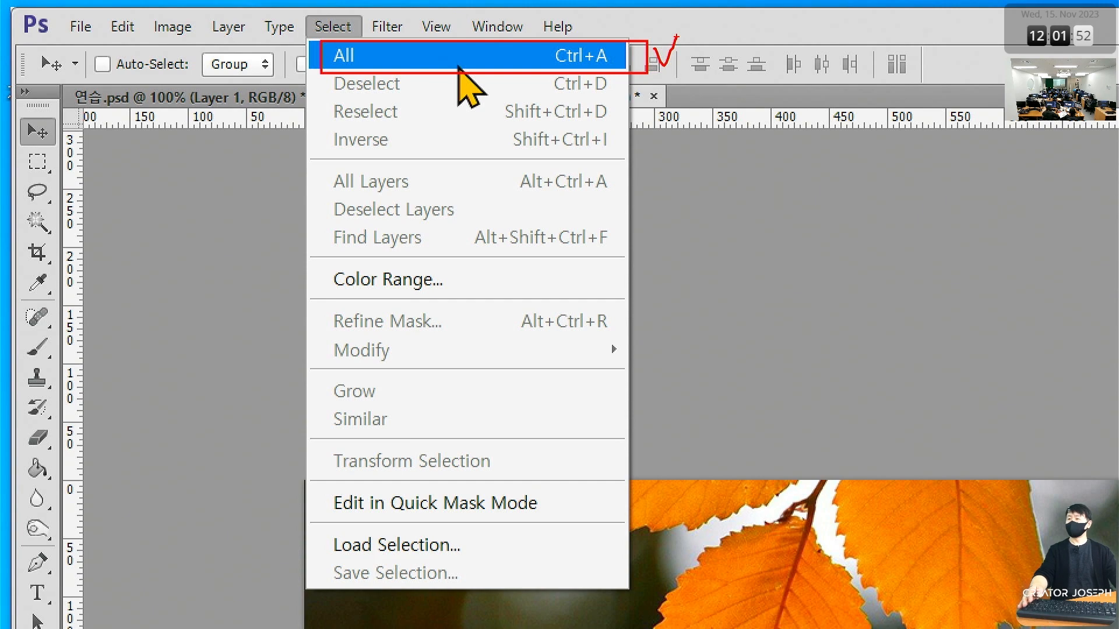
{"action": "left_click", "coordinate": [458, 69]}
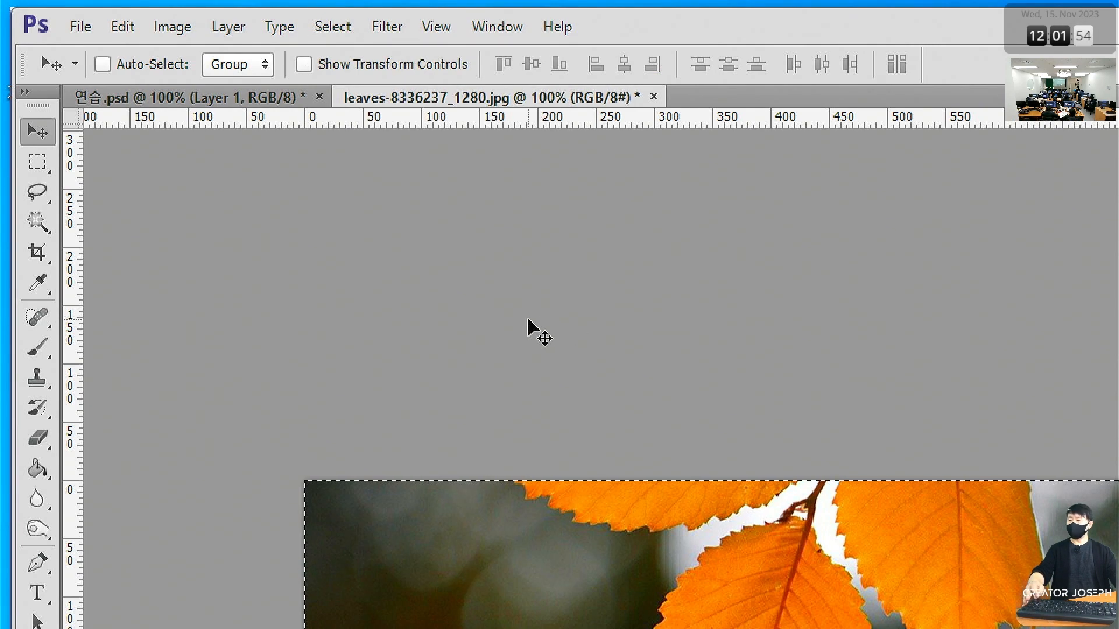
{"action": "left_click", "coordinate": [122, 27]}
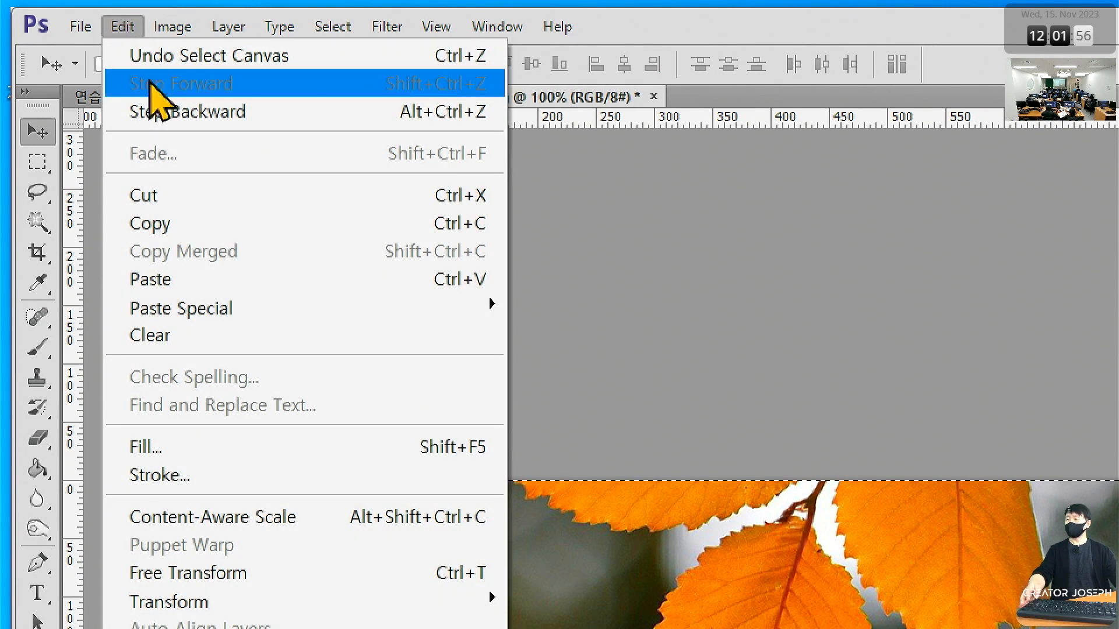
{"action": "left_click", "coordinate": [239, 223]}
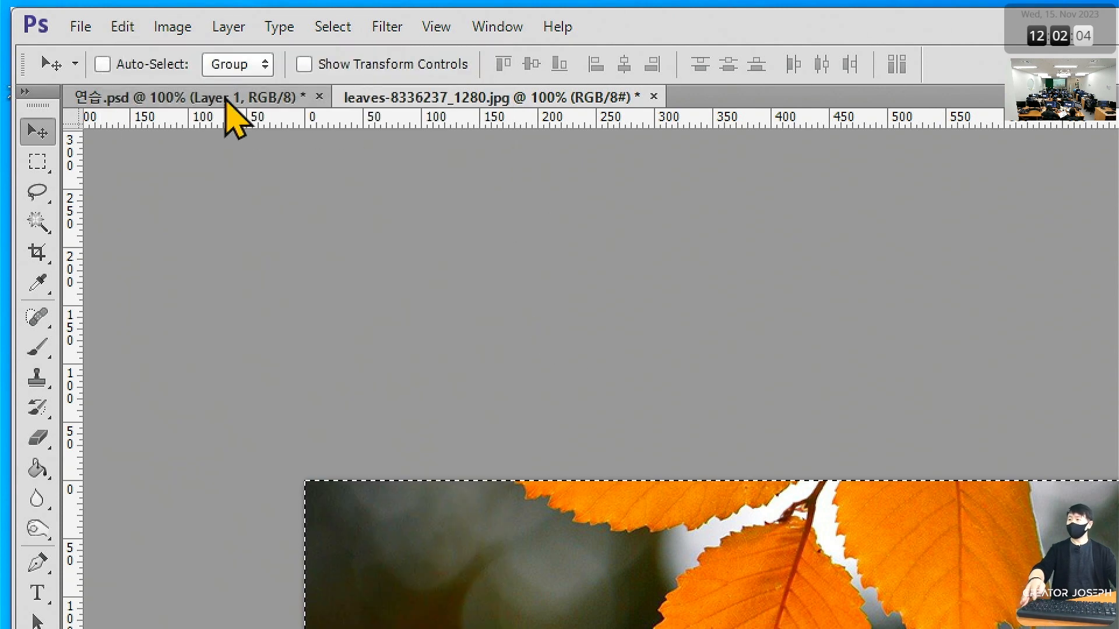
Switch to the 연습.psd document and paste the copied leaves photo into it
{"action": "left_click", "coordinate": [132, 100]}
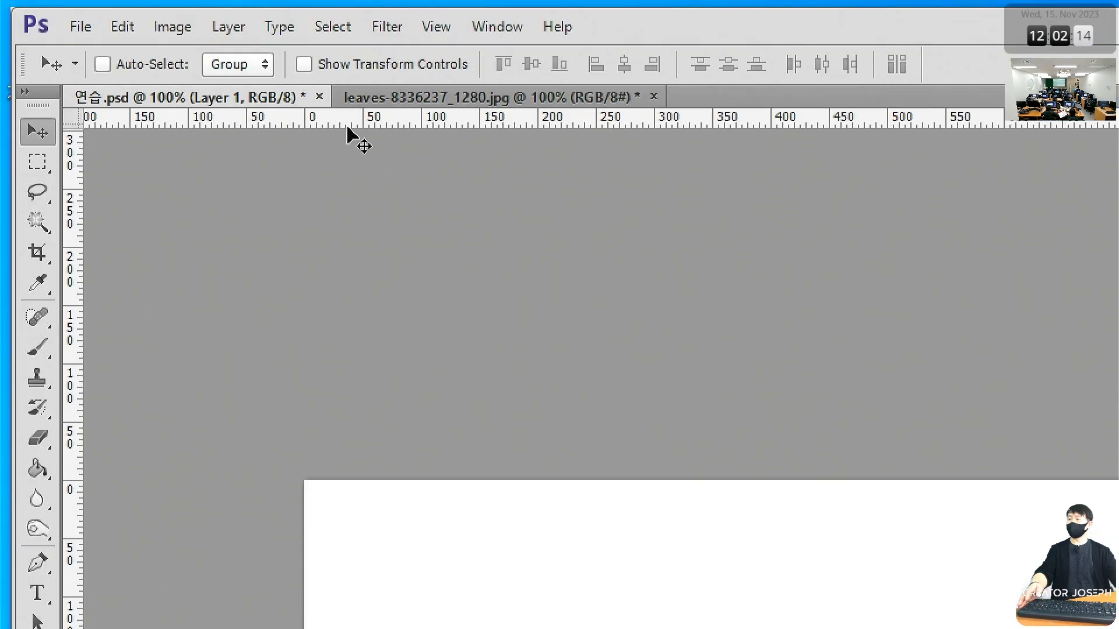
{"action": "left_click", "coordinate": [122, 26]}
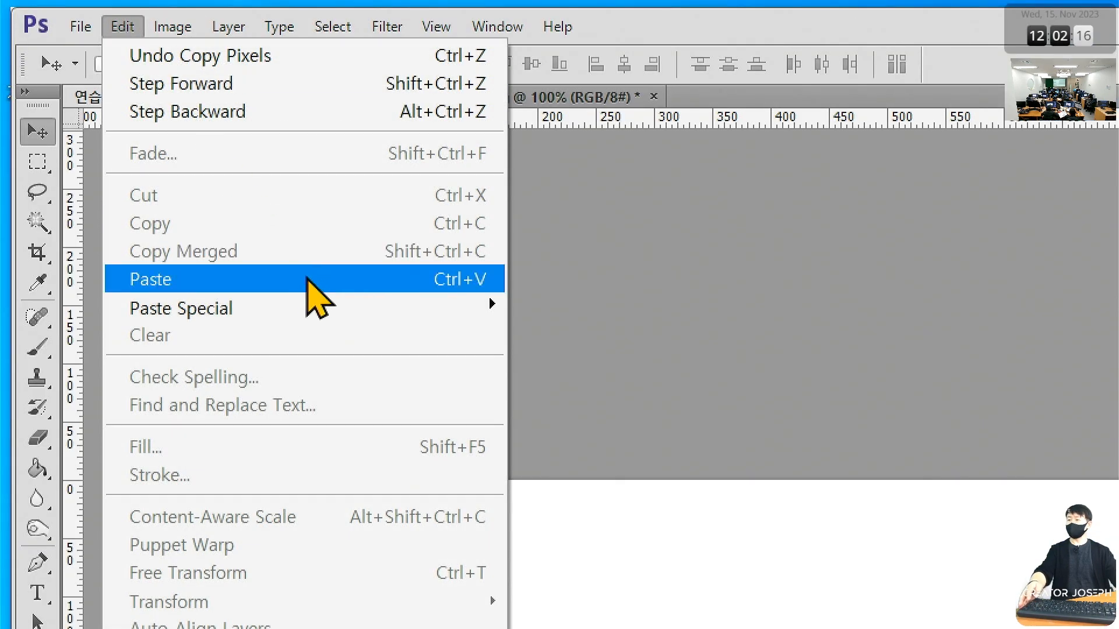
{"action": "mouse_move", "coordinate": [128, 263]}
{"action": "left_mouse_down"}
{"action": "mouse_move", "coordinate": [195, 295]}
{"action": "mouse_move", "coordinate": [507, 265]}
{"action": "mouse_move", "coordinate": [513, 288]}
{"action": "left_mouse_up"}
{"action": "left_click_drag", "start_coordinate": [529, 261], "coordinate": [549, 231]}
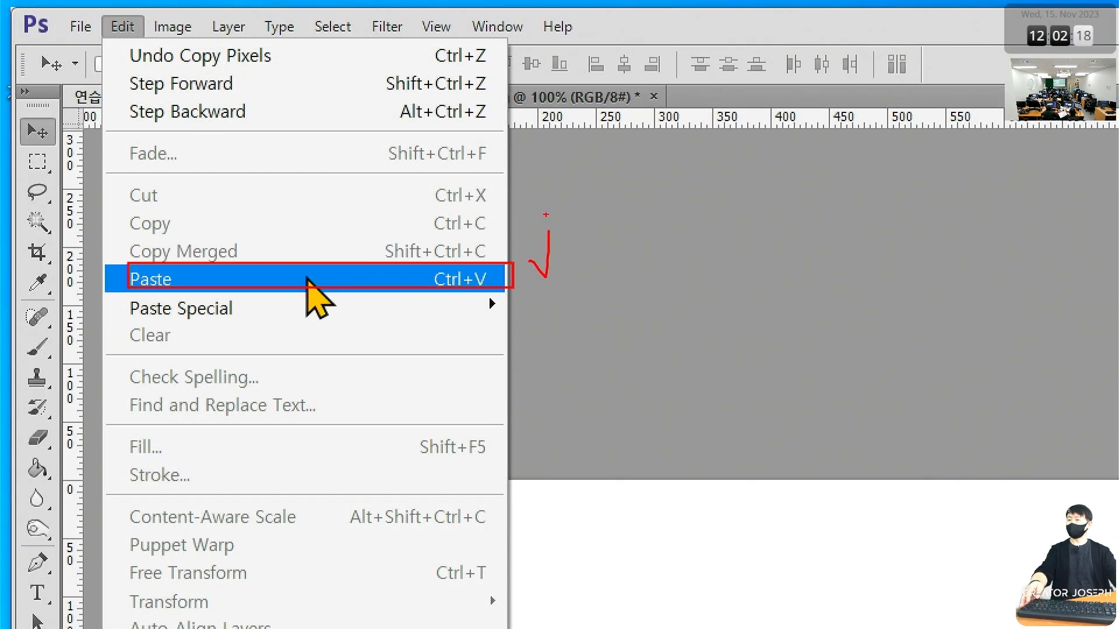
{"action": "left_click_drag", "start_coordinate": [95, 16], "coordinate": [142, 39]}
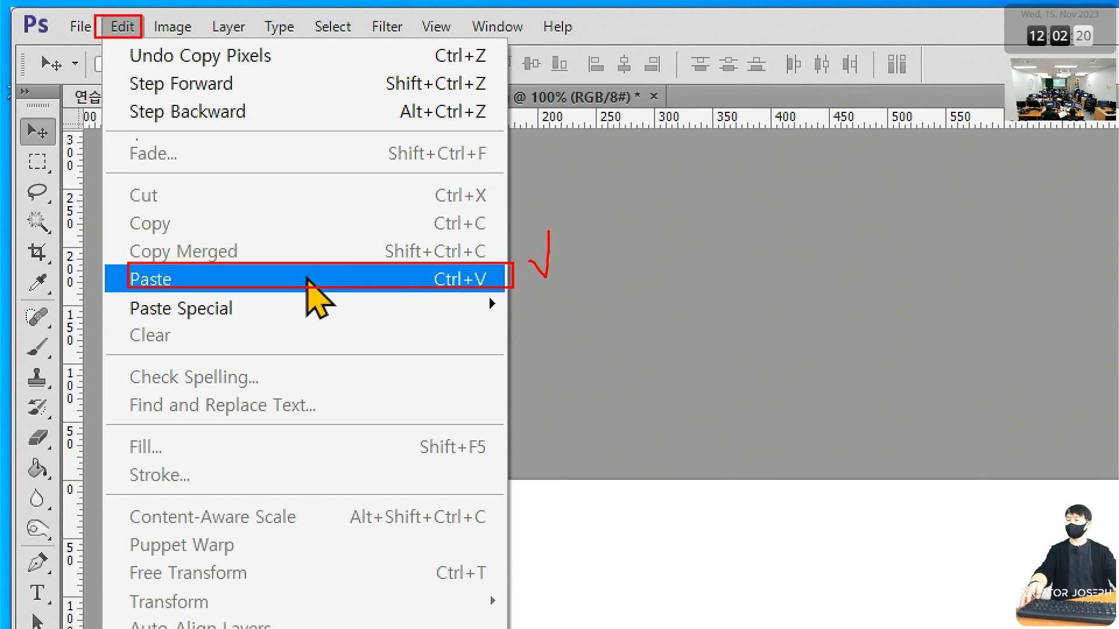
{"action": "left_click", "coordinate": [307, 280]}
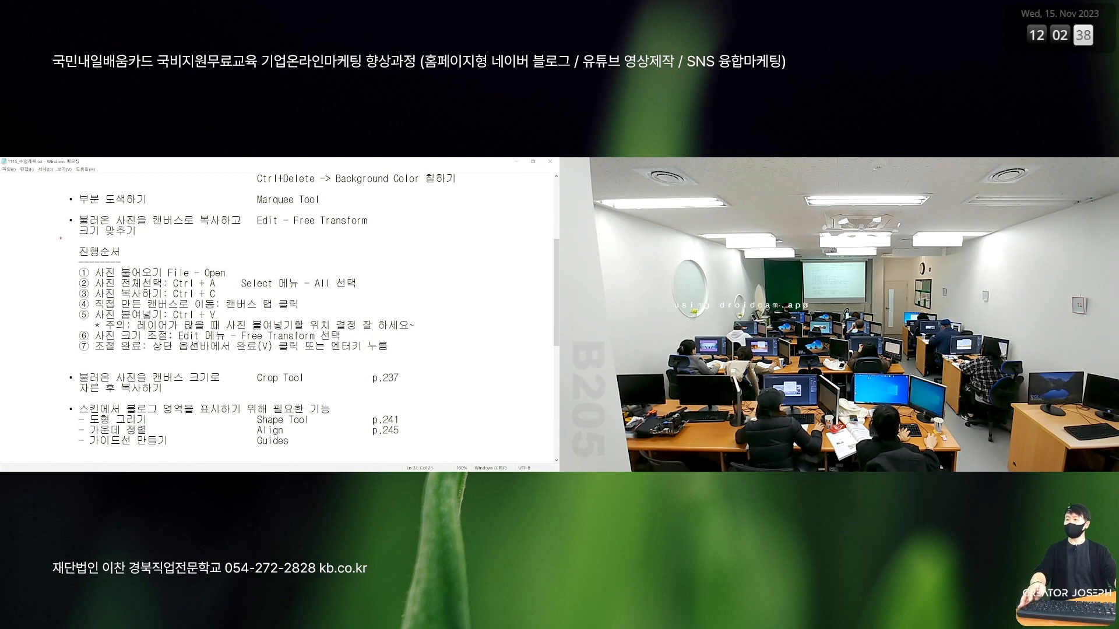
Switch to the 1115_수업계획.txt notes and duplicate the 진행순서 procedure with steps ① to ⑦ below the Crop Tool item
{"action": "left_click_drag", "start_coordinate": [412, 367], "coordinate": [436, 363]}
{"action": "key", "text": "Escape"}
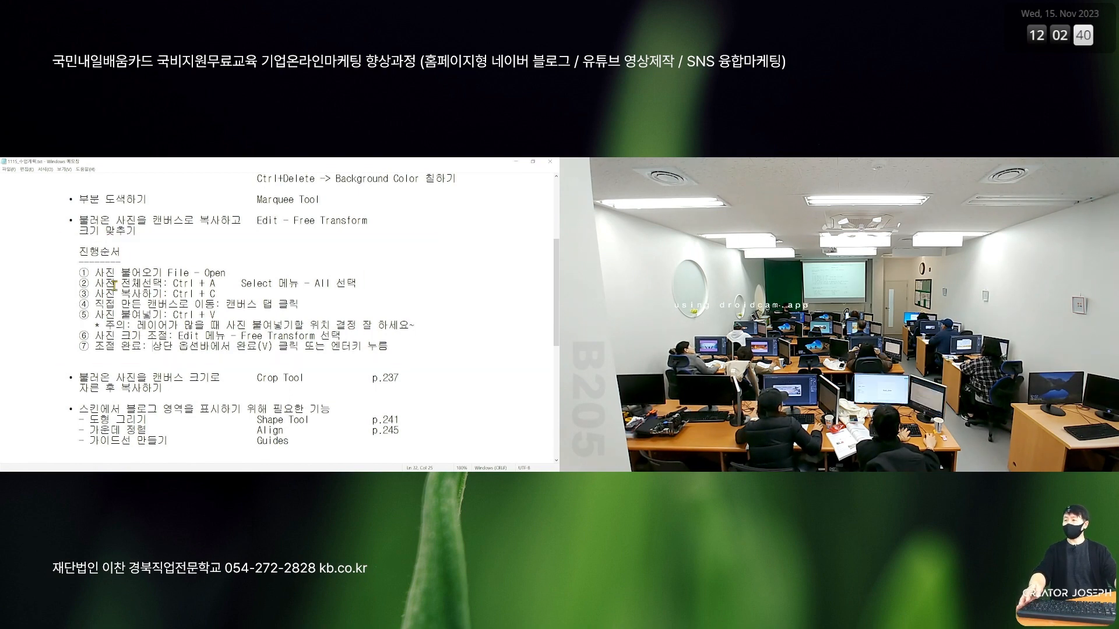
{"action": "left_click_drag", "start_coordinate": [74, 252], "coordinate": [419, 349]}
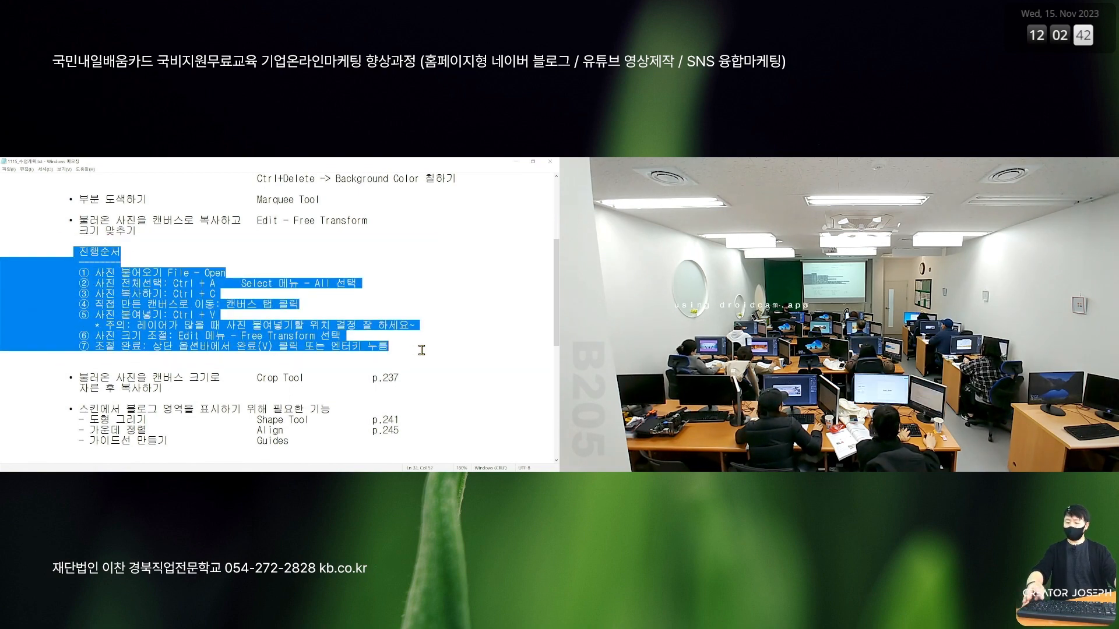
{"action": "key", "text": "ctrl+c"}
{"action": "left_click", "coordinate": [276, 395]}
{"action": "key", "text": "ctrl+v"}
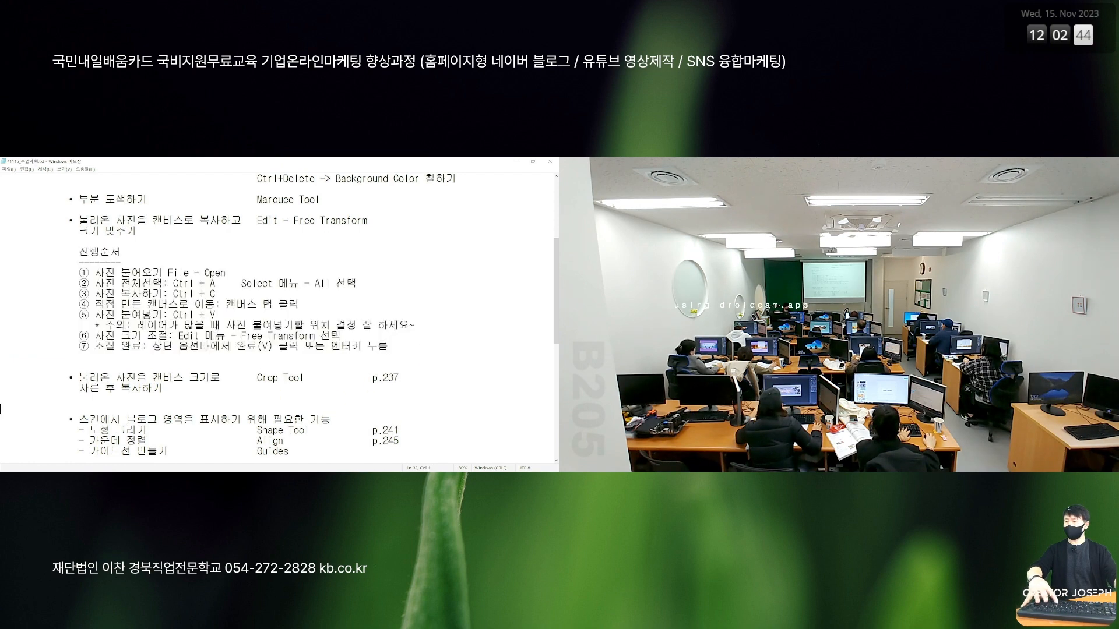
Indent the duplicated 진행순서 heading to line up with its steps, keeping step ① aligned with the rest of the list
{"action": "scroll", "coordinate": [260, 394], "scroll_direction": "down", "scroll_amount": 1}
{"action": "left_click", "coordinate": [116, 326]}
{"action": "key", "text": "Home"}
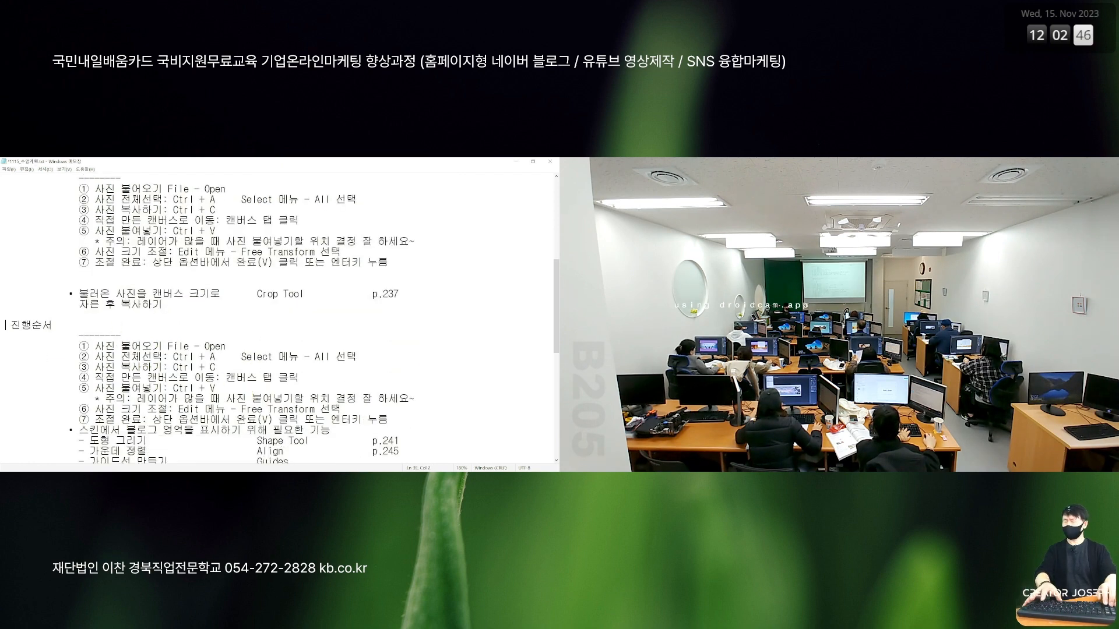
{"action": "key", "text": "Down"}
{"action": "key", "text": "Down"}
{"action": "key", "text": "Down"}
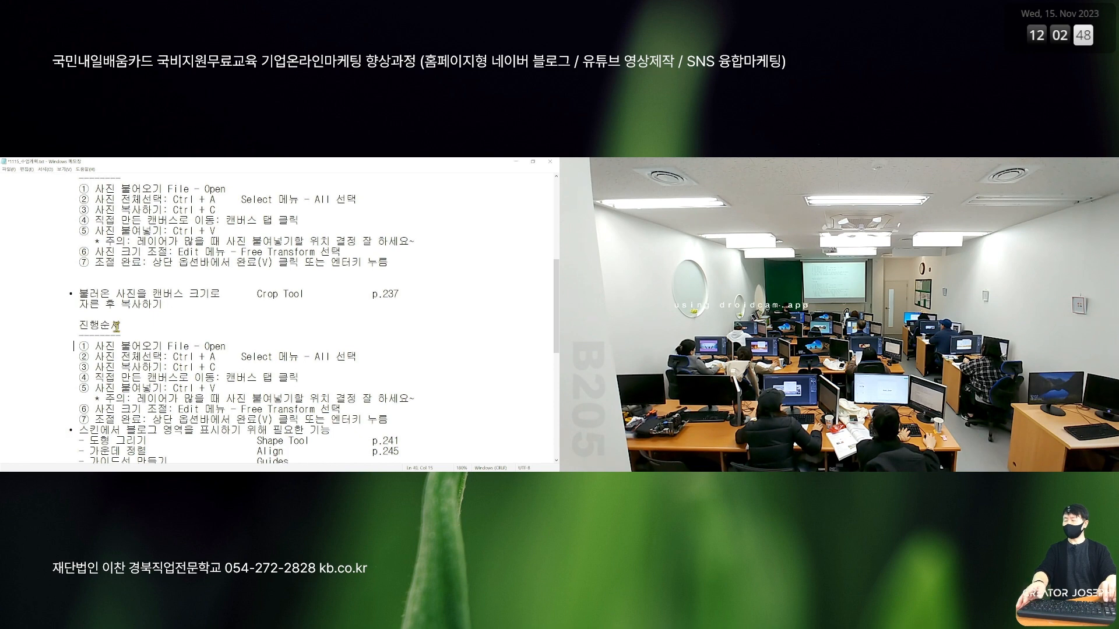
{"action": "key", "text": "Up"}
{"action": "key", "text": "Up"}
{"action": "key", "text": "Up"}
{"action": "key", "text": "Home"}
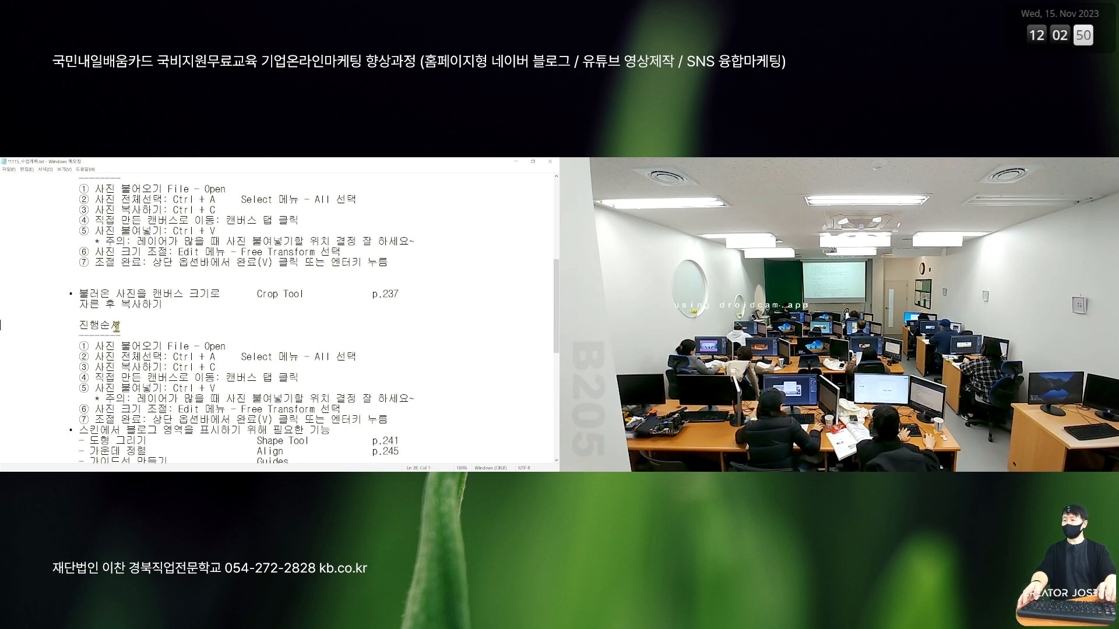
{"action": "key", "text": "Down"}
{"action": "key", "text": "Down"}
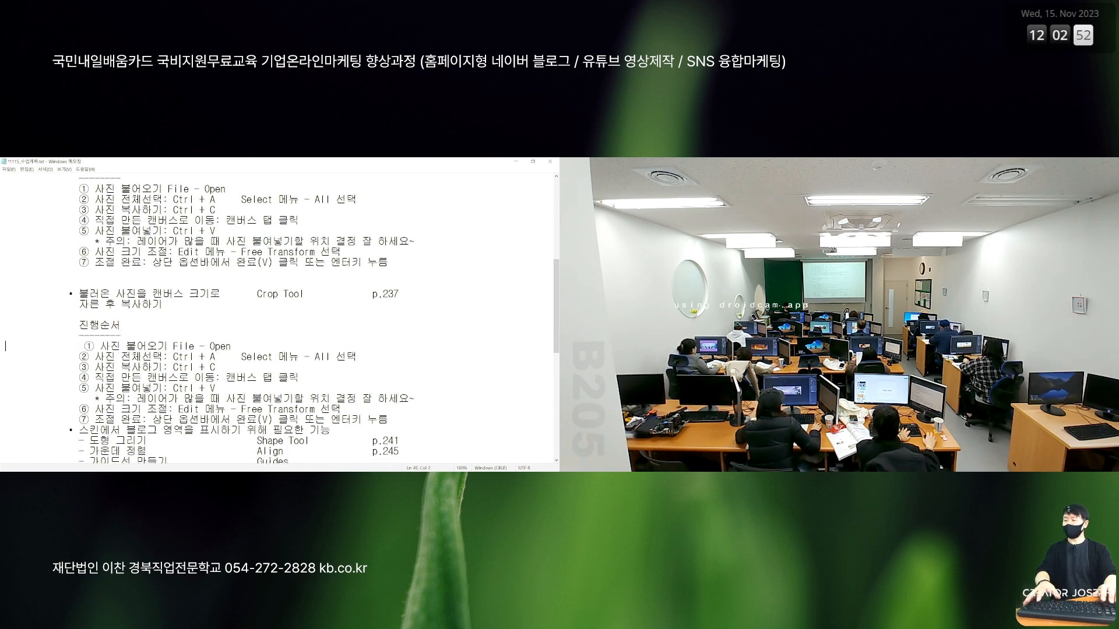
{"action": "key", "text": "BackSpace"}
{"action": "key", "text": "Down"}
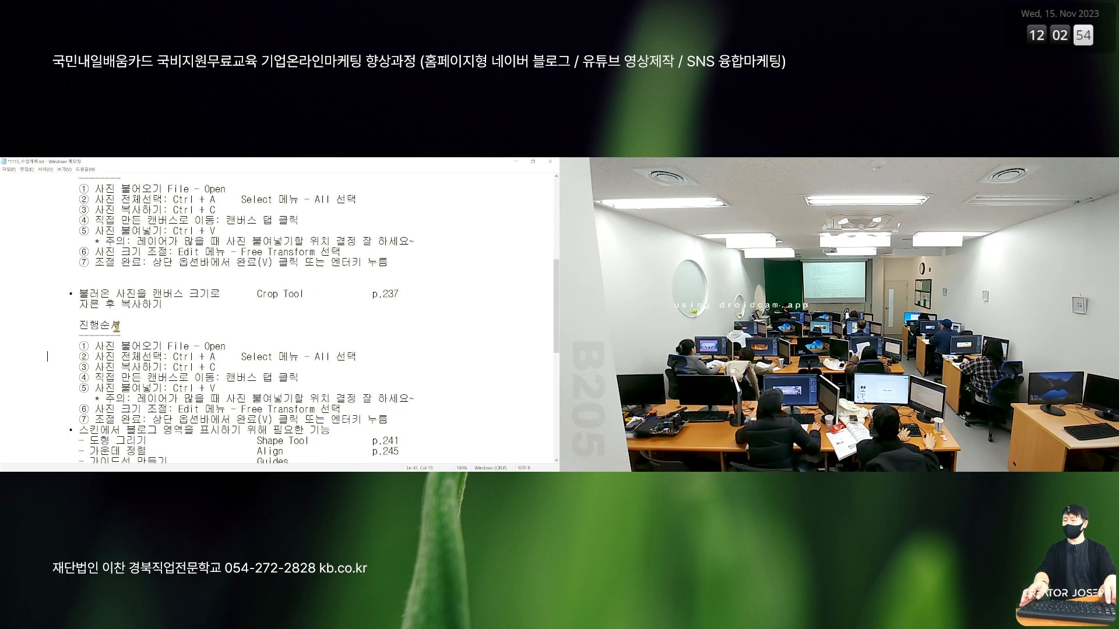
Insert "Crop 툴로 자르기" as step ② of the duplicated procedure, pushing the 사진 전체선택 text onto its own line
{"action": "key", "text": "Right"}
{"action": "key", "text": "Right"}
{"action": "key", "text": "Right"}
{"action": "key", "text": "Right"}
{"action": "key", "text": "Right"}
{"action": "key", "text": "Right"}
{"action": "key", "text": "Right"}
{"action": "key", "text": "Right"}
{"action": "key", "text": "Return"}
{"action": "key", "text": "Up"}
{"action": "key", "text": "End"}
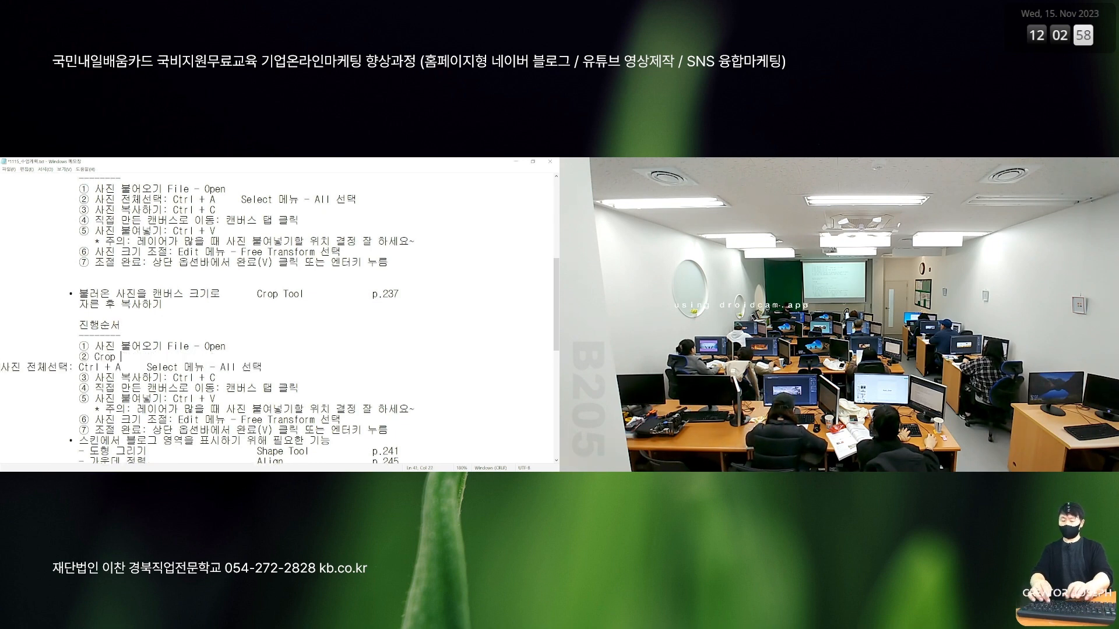
{"action": "key", "text": "Down"}
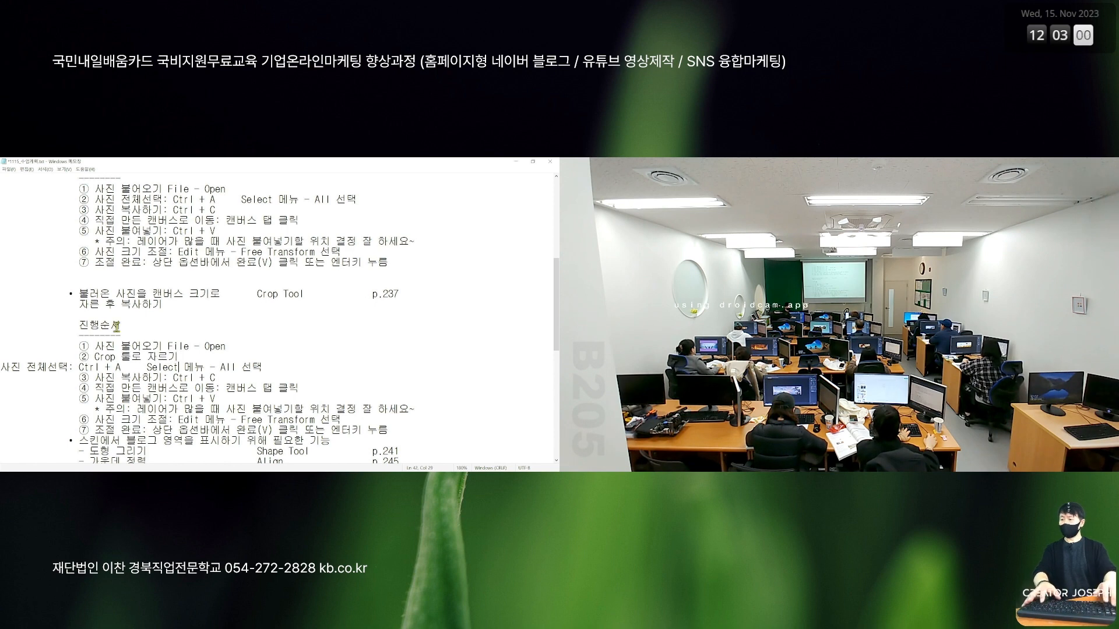
Align the 사진 전체선택 line with the other steps and number it ③
{"action": "key", "text": "Home"}
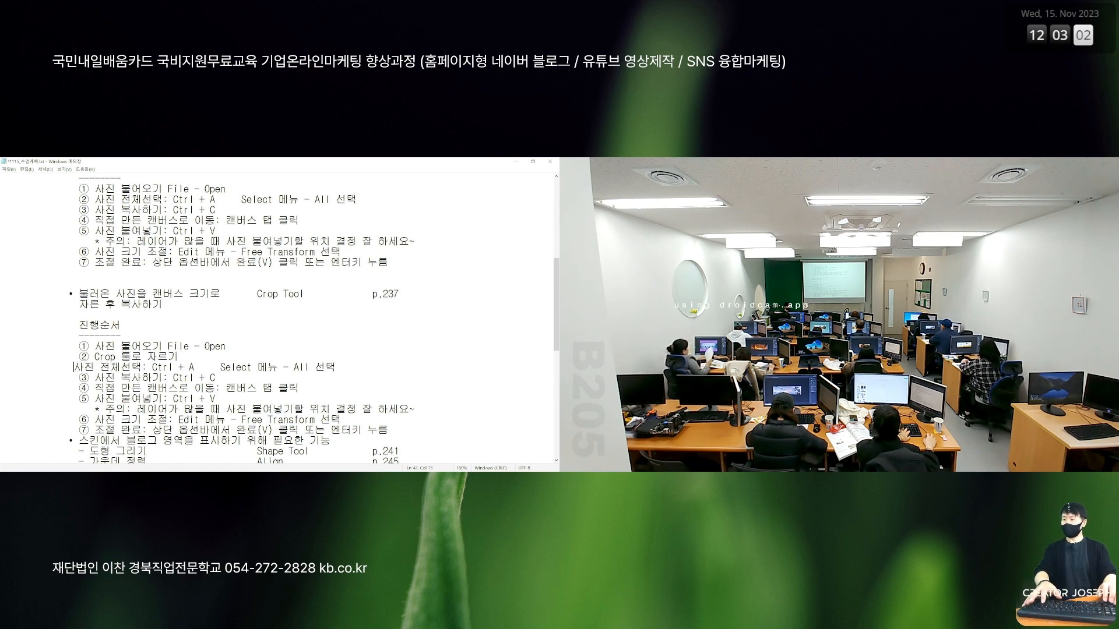
{"action": "key", "text": "Down"}
{"action": "key", "text": "shift+Right"}
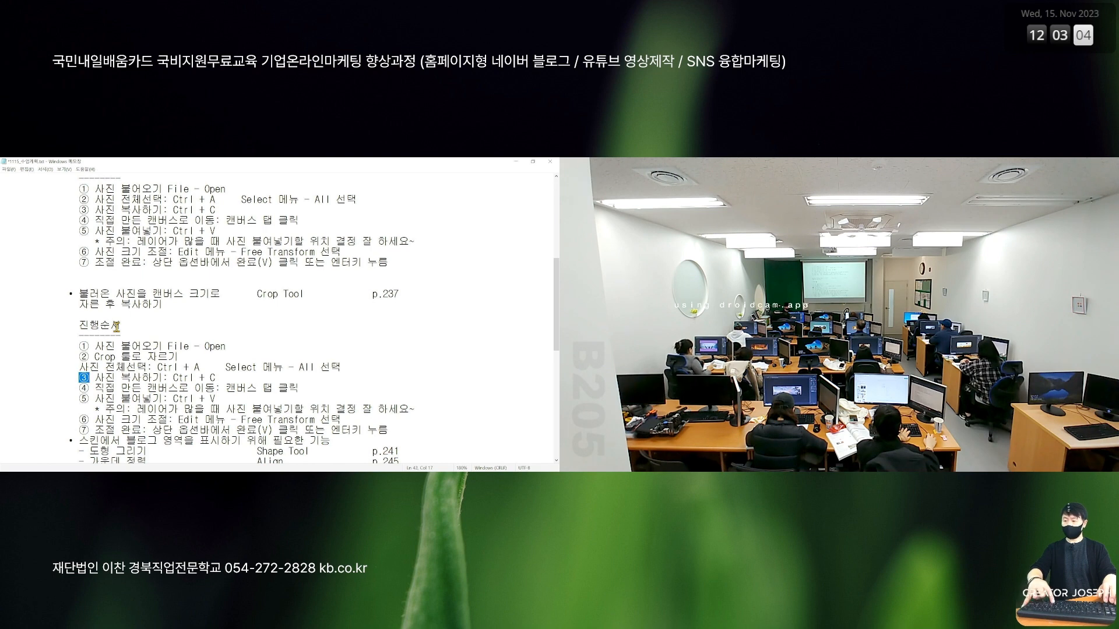
{"action": "key", "text": "ctrl+v"}
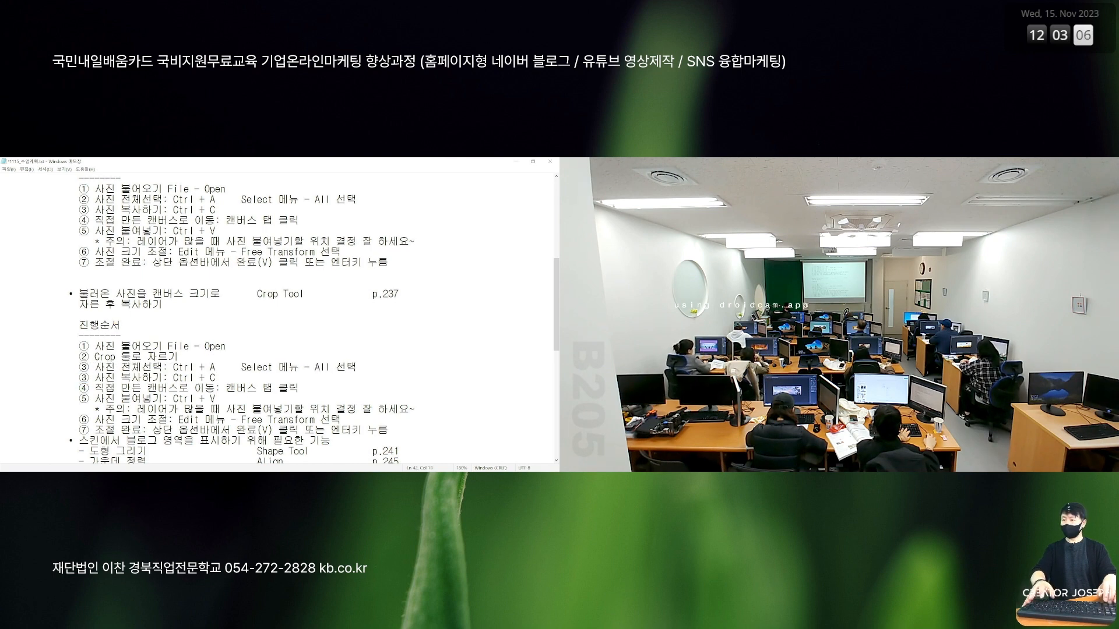
Renumber the photo copy, canvas tab and paste steps of the Crop Tool procedure as ④, ⑤ and ⑥
{"action": "key", "text": "Down"}
{"action": "key", "text": "Left"}
{"action": "key", "text": "Left"}
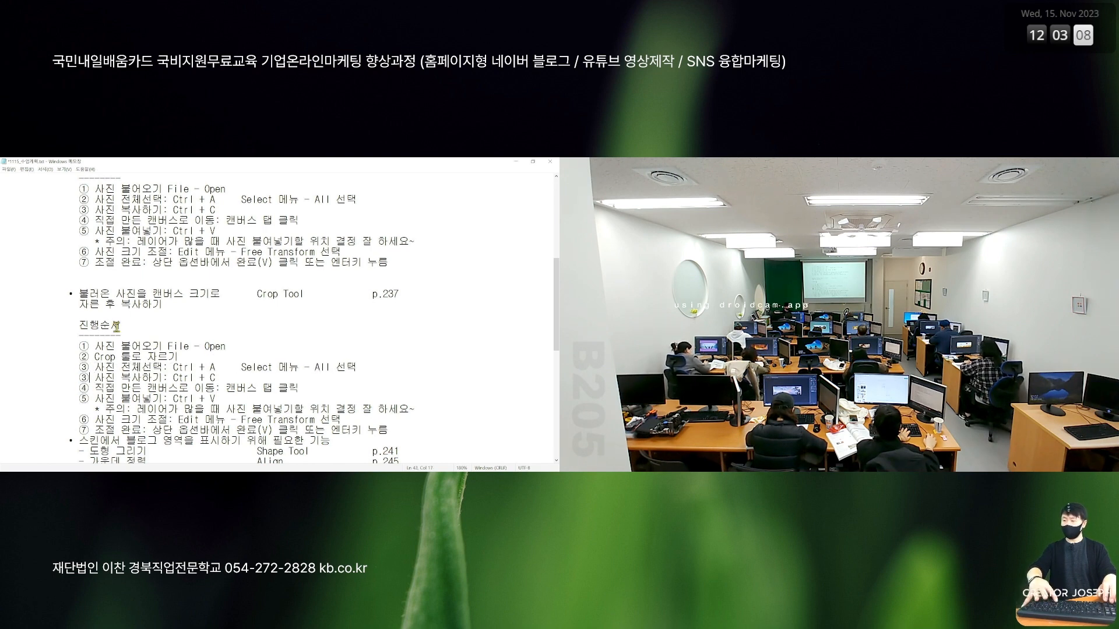
{"action": "key", "text": "Delete"}
{"action": "key", "text": "ctrl+v"}
{"action": "key", "text": "Down"}
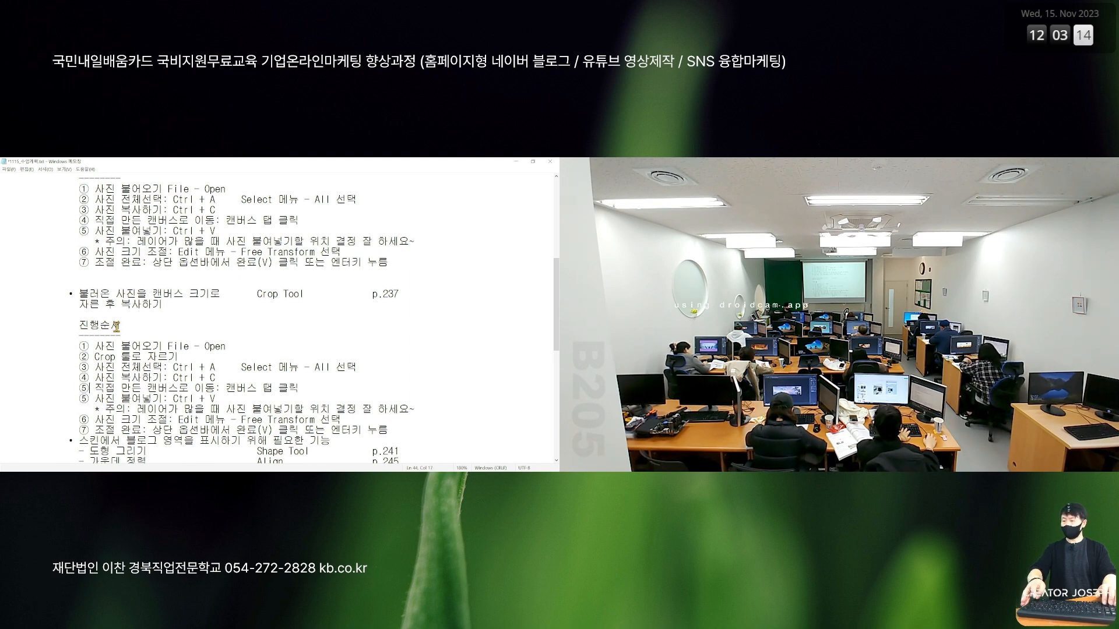
{"action": "key", "text": "Down"}
{"action": "key", "text": "shift+Right"}
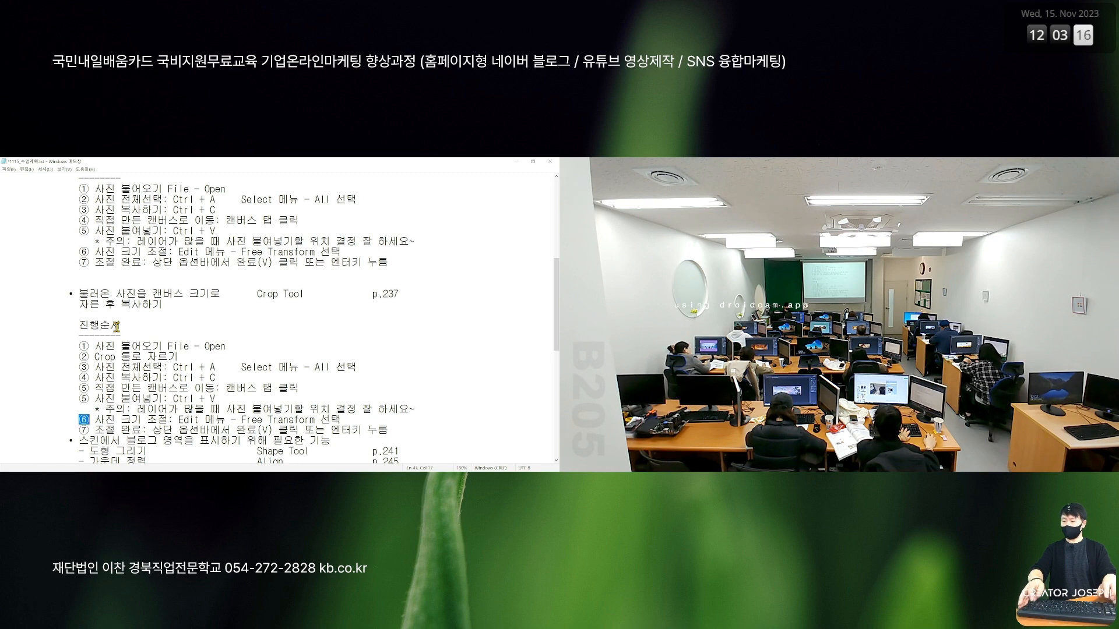
{"action": "key", "text": "Up"}
{"action": "key", "text": "shift+Right"}
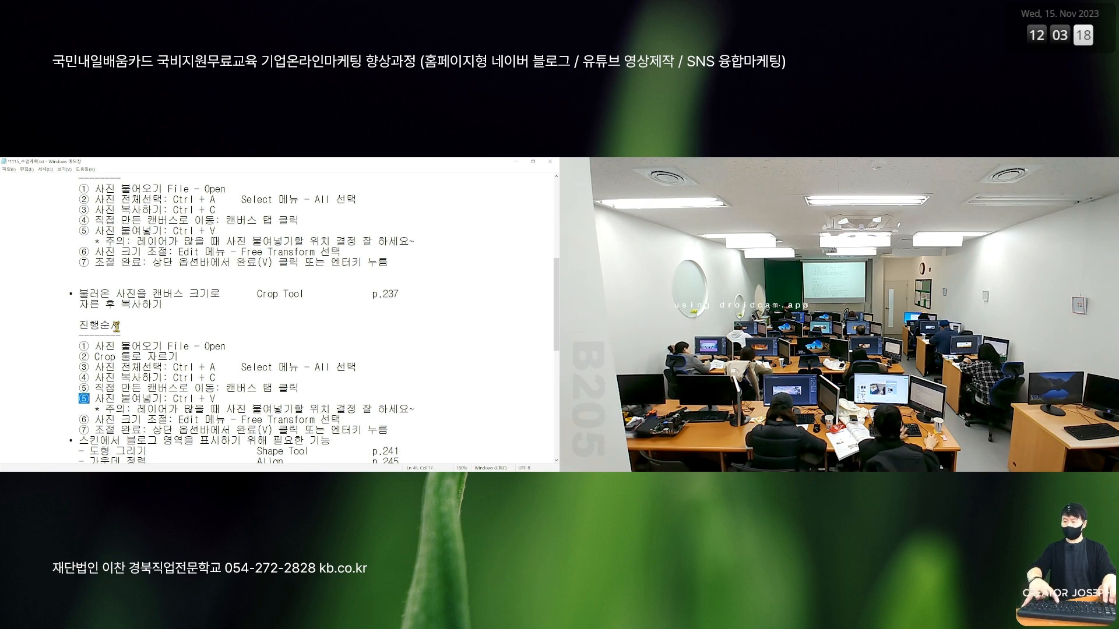
{"action": "key", "text": "ctrl+v"}
Delete the Free Transform and 조절 완료 lines from the Crop Tool procedure and leave blank lines before the next bullet
{"action": "key", "text": "Down"}
{"action": "key", "text": "Down"}
{"action": "key", "text": "Home"}
{"action": "key", "text": "shift+Down"}
{"action": "key", "text": "shift+Down"}
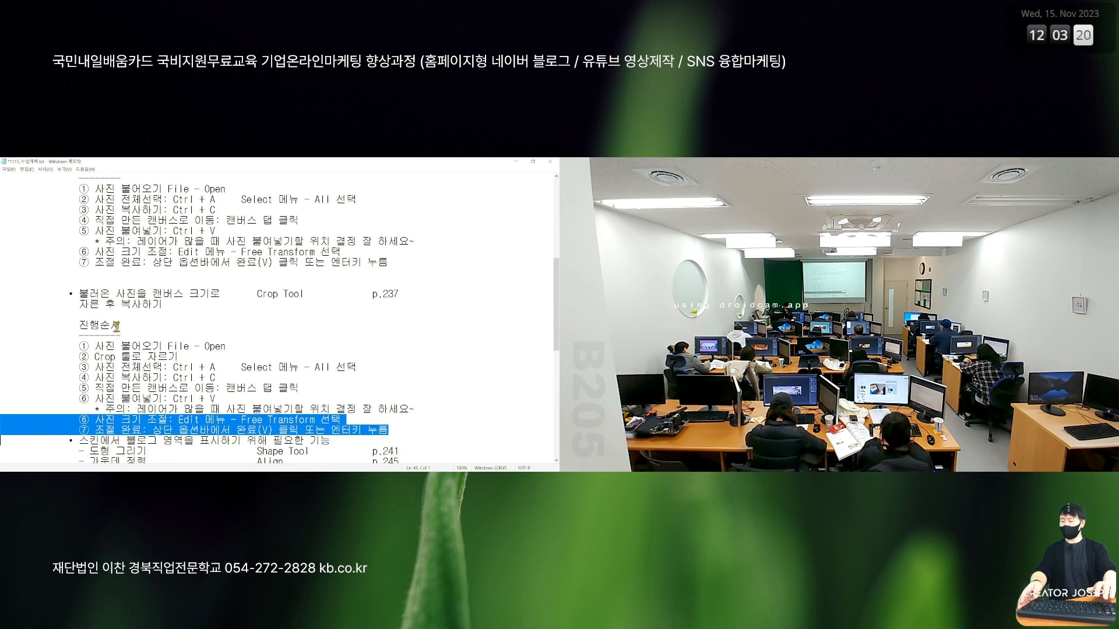
{"action": "key", "text": "Delete"}
{"action": "key", "text": "Return"}
{"action": "key", "text": "Return"}
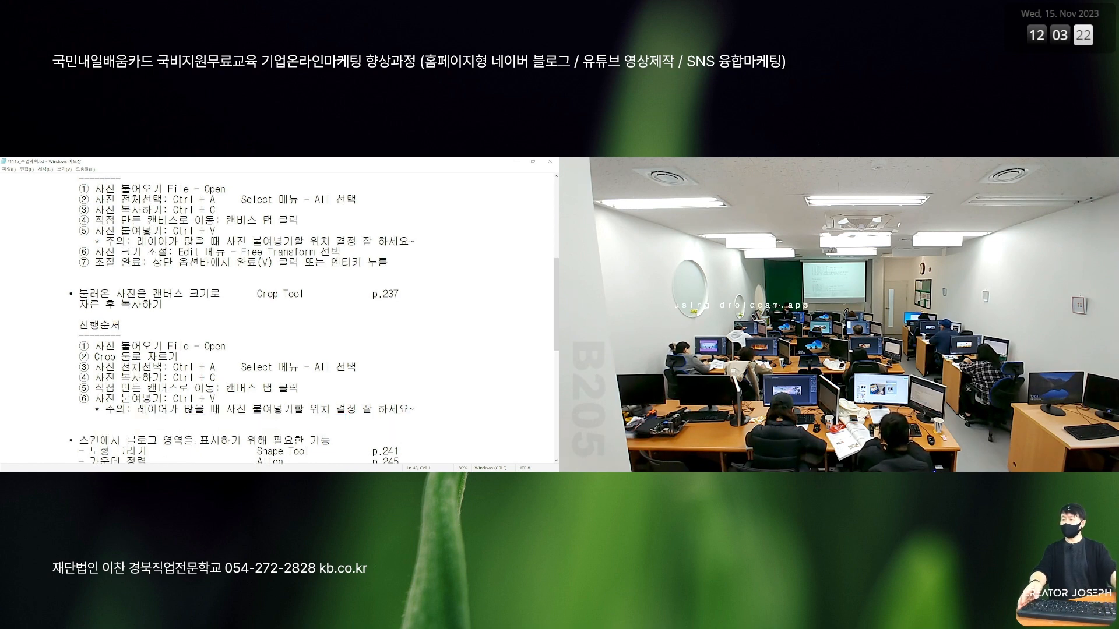
Remove the dashed lines under both 진행순서 headings, tighten the spacing between the two procedures, and mark them out for review
{"action": "scroll", "coordinate": [122, 313], "scroll_direction": "up", "scroll_amount": 1}
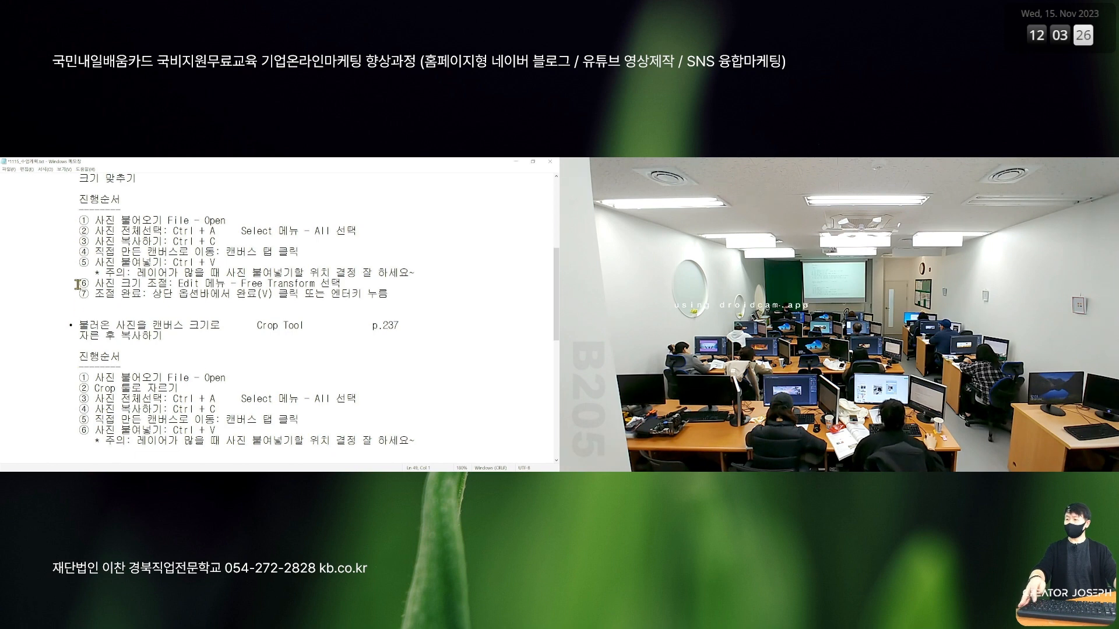
{"action": "scroll", "coordinate": [79, 334], "scroll_direction": "up", "scroll_amount": 1}
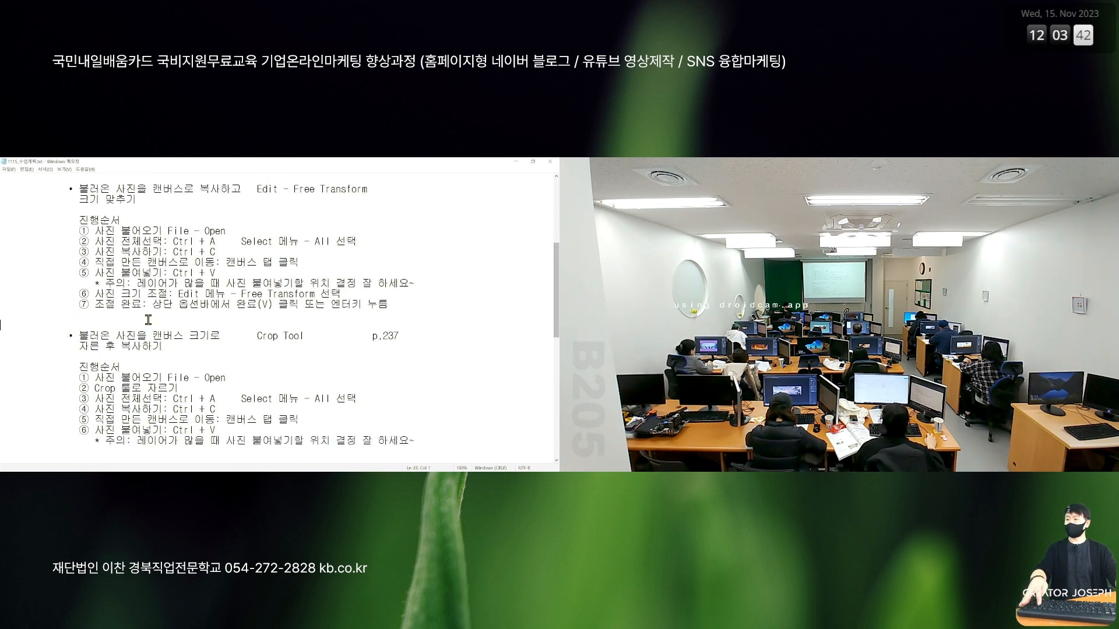
{"action": "mouse_move", "coordinate": [44, 177]}
{"action": "left_mouse_down"}
{"action": "mouse_move", "coordinate": [269, 345]}
{"action": "mouse_move", "coordinate": [446, 458]}
{"action": "left_mouse_up"}
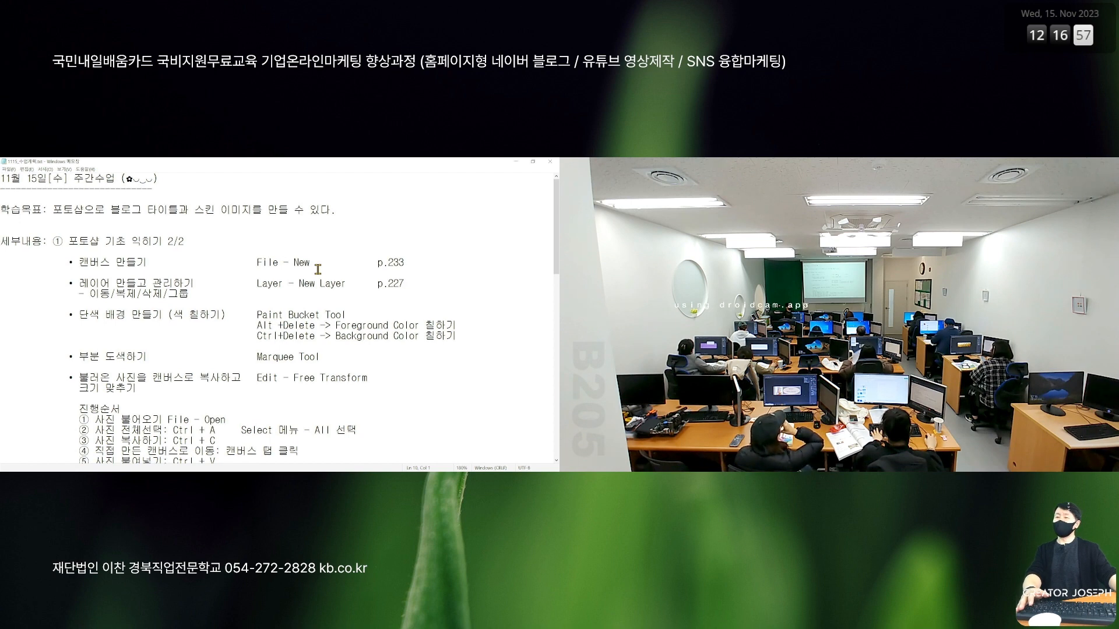
Mark the canvas, layer, solid background and partial colouring topics in the lesson notes with boxes for review, and clear the markings
{"action": "left_click", "coordinate": [228, 251]}
{"action": "mouse_move", "coordinate": [67, 250]}
{"action": "left_mouse_down"}
{"action": "mouse_move", "coordinate": [278, 274]}
{"action": "mouse_move", "coordinate": [410, 274]}
{"action": "left_mouse_up"}
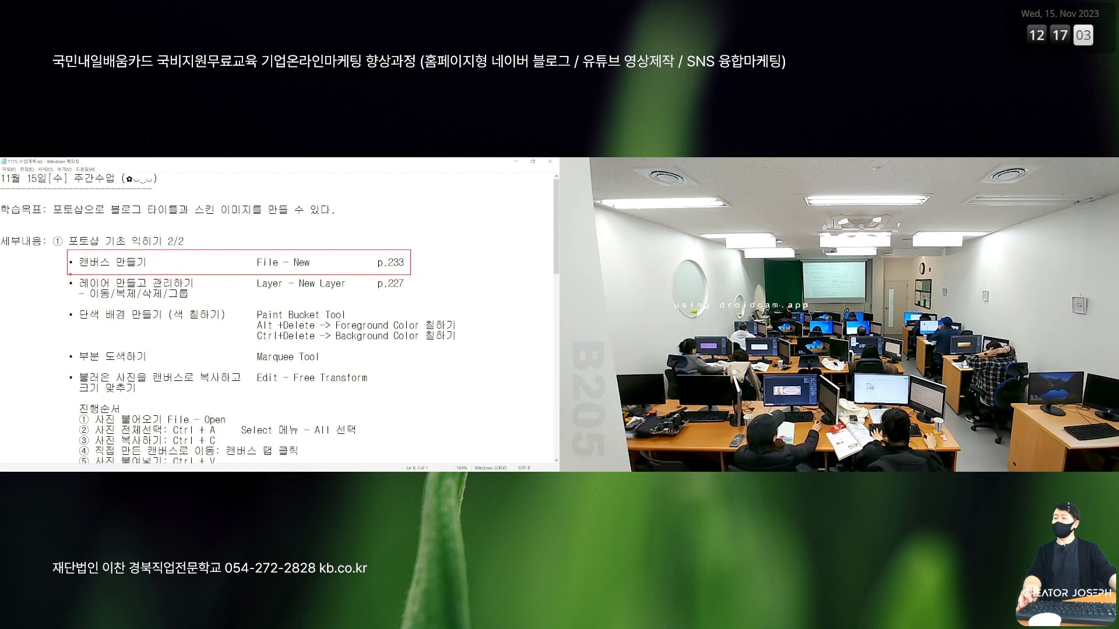
{"action": "left_click_drag", "start_coordinate": [69, 275], "coordinate": [406, 302]}
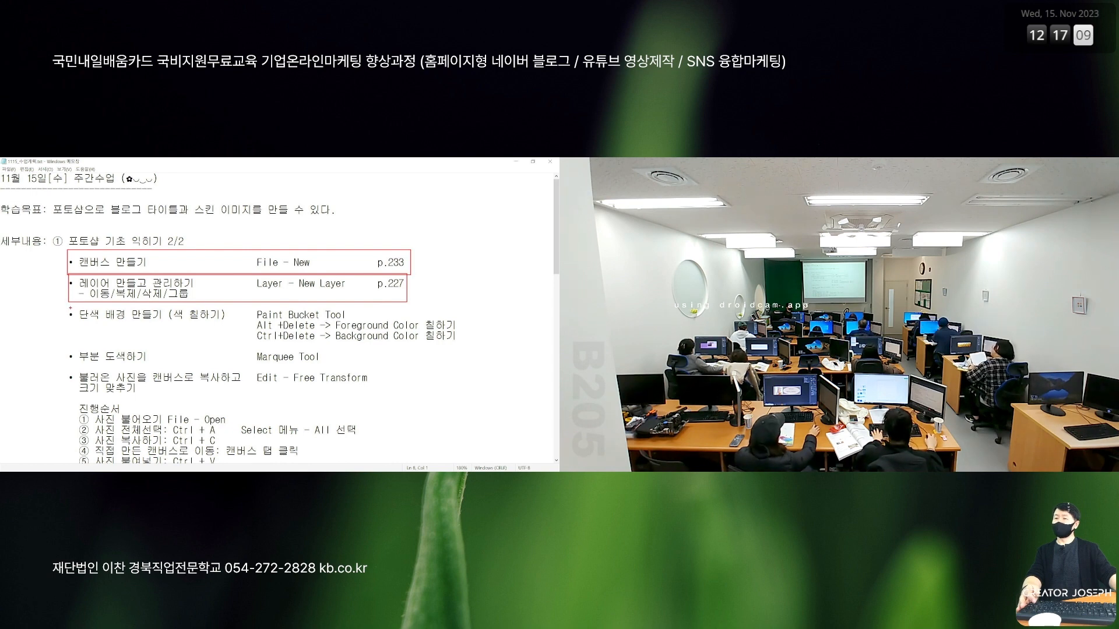
{"action": "mouse_move", "coordinate": [72, 309]}
{"action": "left_mouse_down"}
{"action": "mouse_move", "coordinate": [479, 348]}
{"action": "mouse_move", "coordinate": [471, 341]}
{"action": "left_mouse_up"}
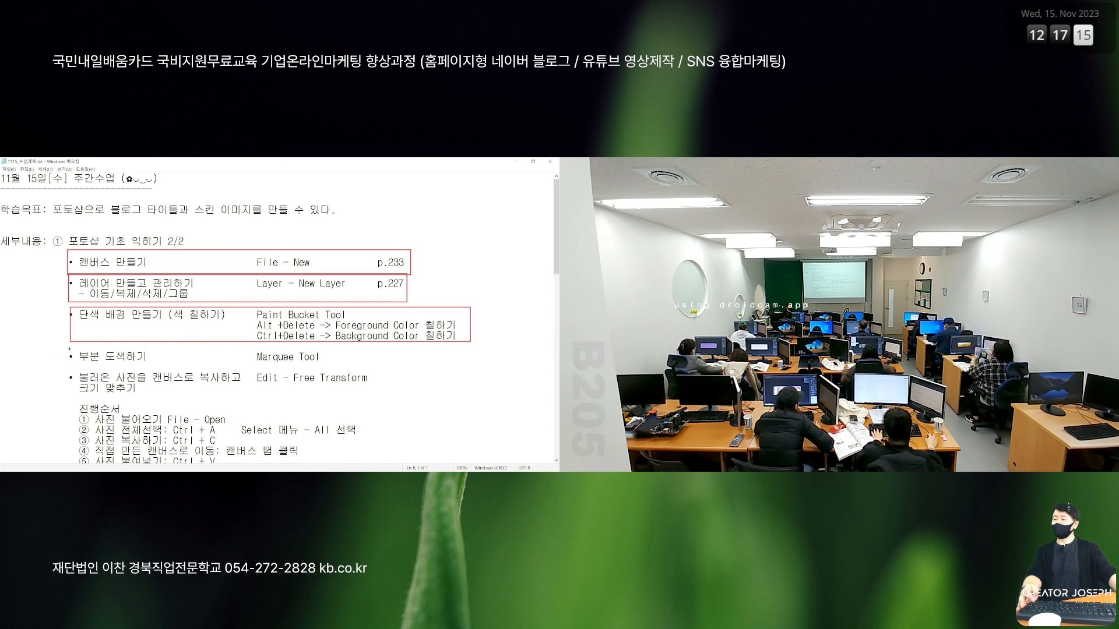
{"action": "left_click_drag", "start_coordinate": [77, 350], "coordinate": [327, 365]}
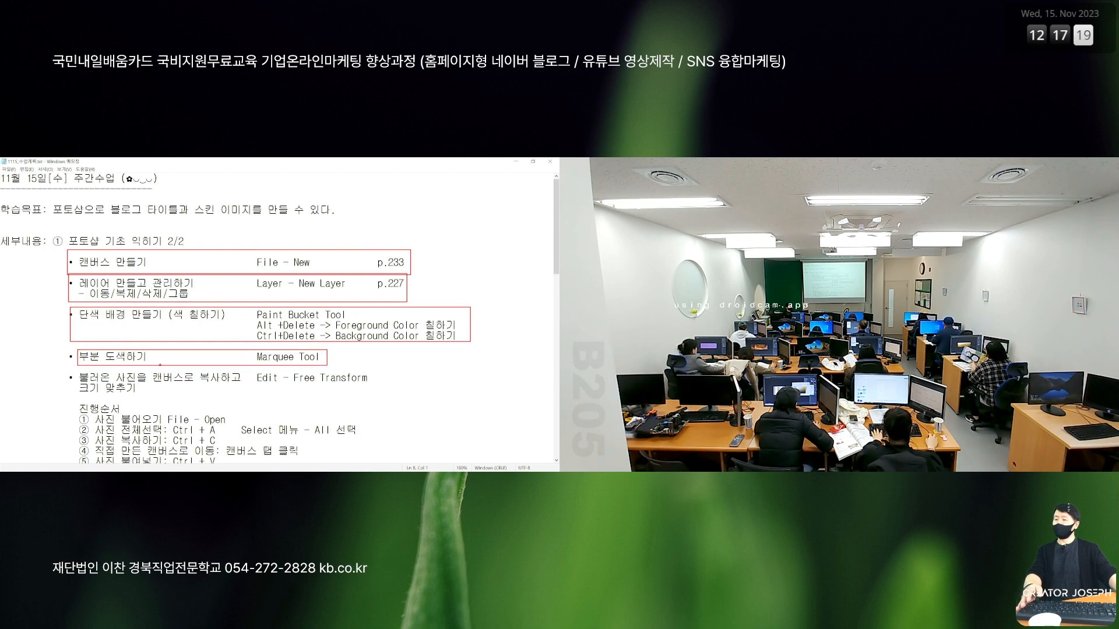
{"action": "key", "text": "Escape"}
Mark the Free Transform and Crop Tool topics in the notes for comparison, clear the marks, and review both 진행순서 procedures
{"action": "scroll", "coordinate": [161, 364], "scroll_direction": "down", "scroll_amount": 5}
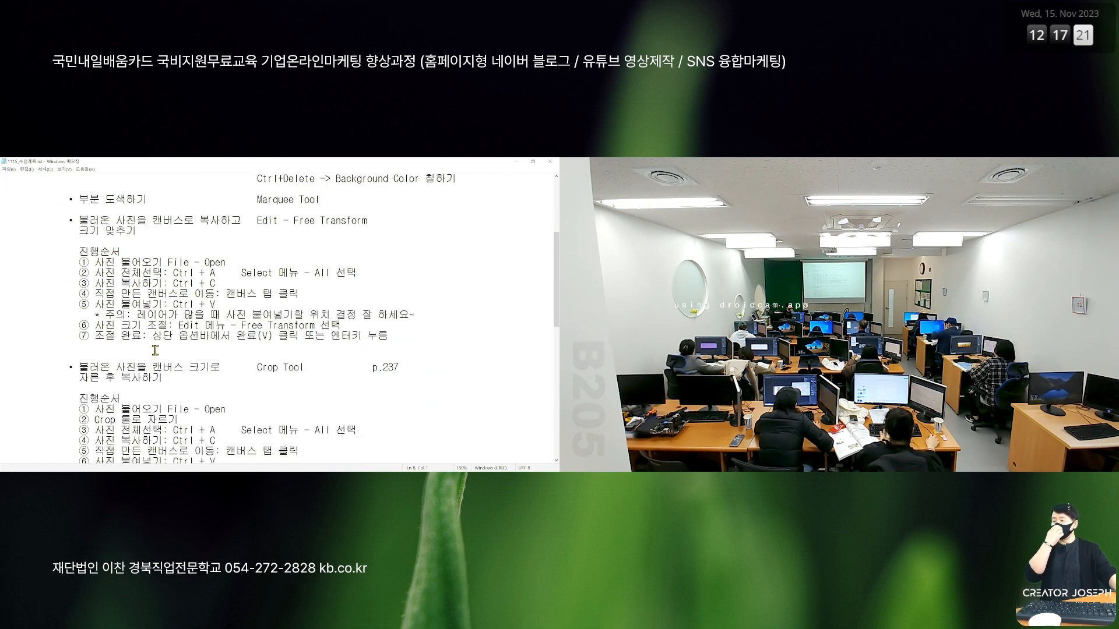
{"action": "key", "text": "ctrl+2"}
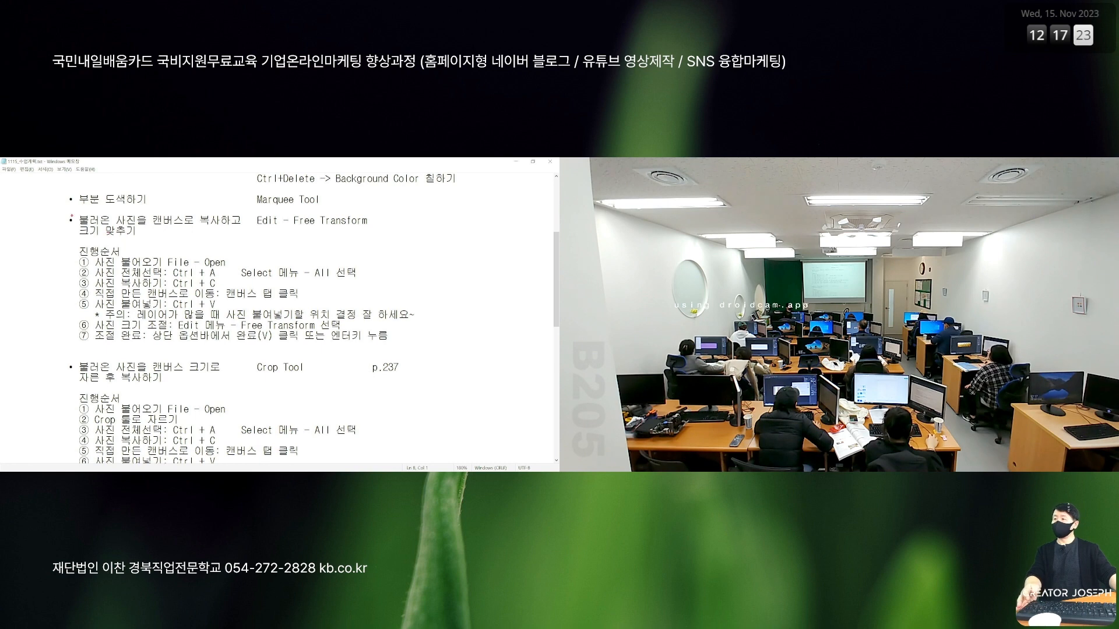
{"action": "left_click_drag", "start_coordinate": [61, 216], "coordinate": [81, 243]}
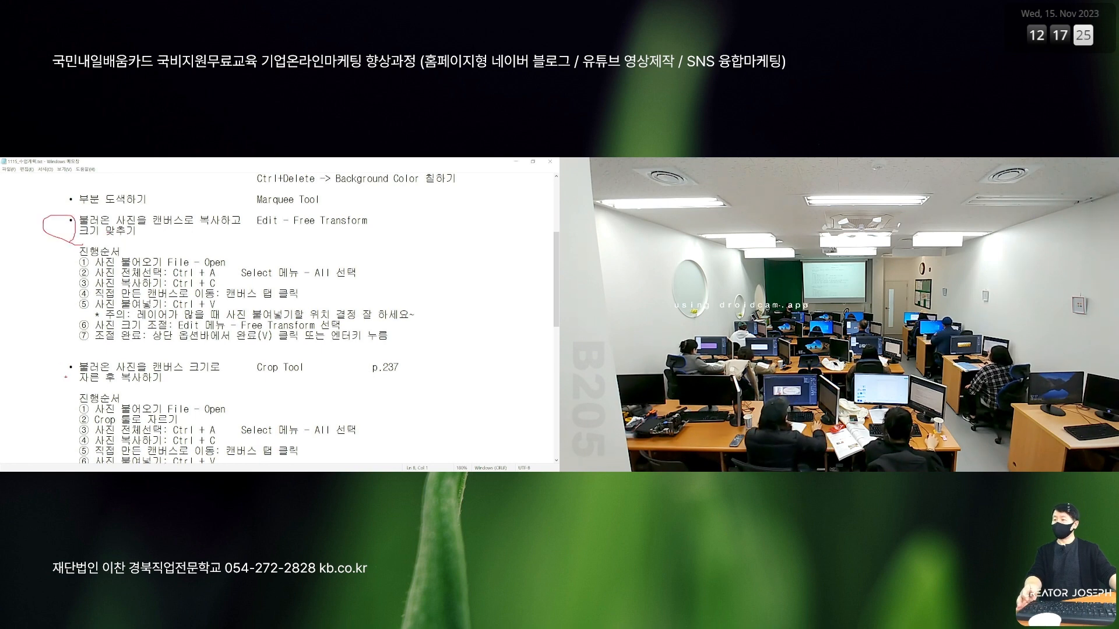
{"action": "mouse_move", "coordinate": [76, 385]}
{"action": "left_mouse_down"}
{"action": "mouse_move", "coordinate": [62, 366]}
{"action": "mouse_move", "coordinate": [83, 361]}
{"action": "left_mouse_up"}
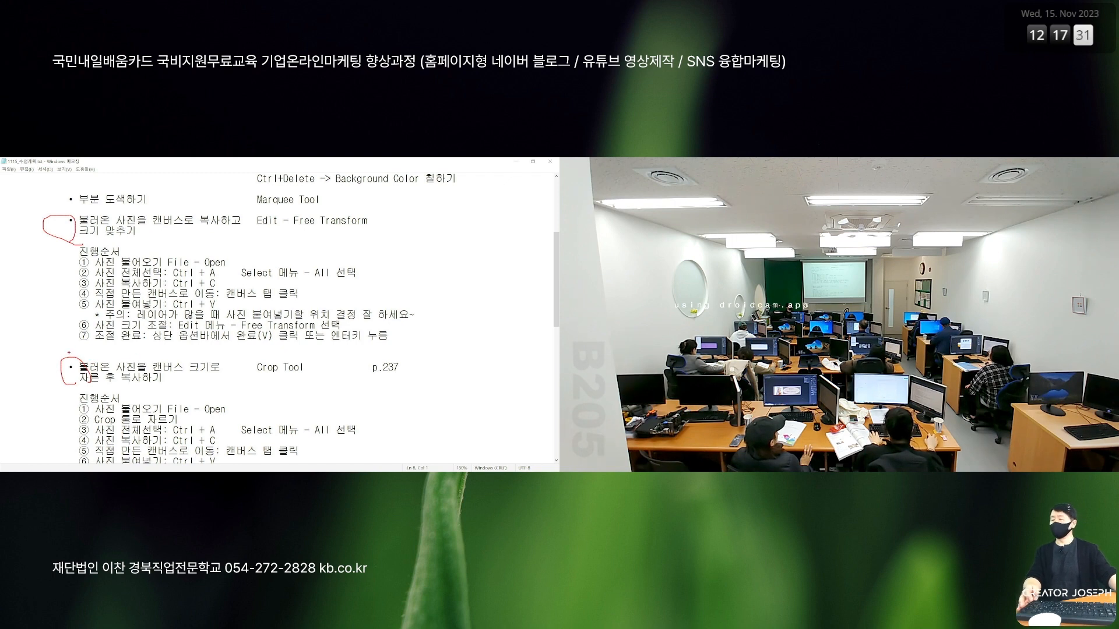
{"action": "left_click_drag", "start_coordinate": [44, 358], "coordinate": [56, 343]}
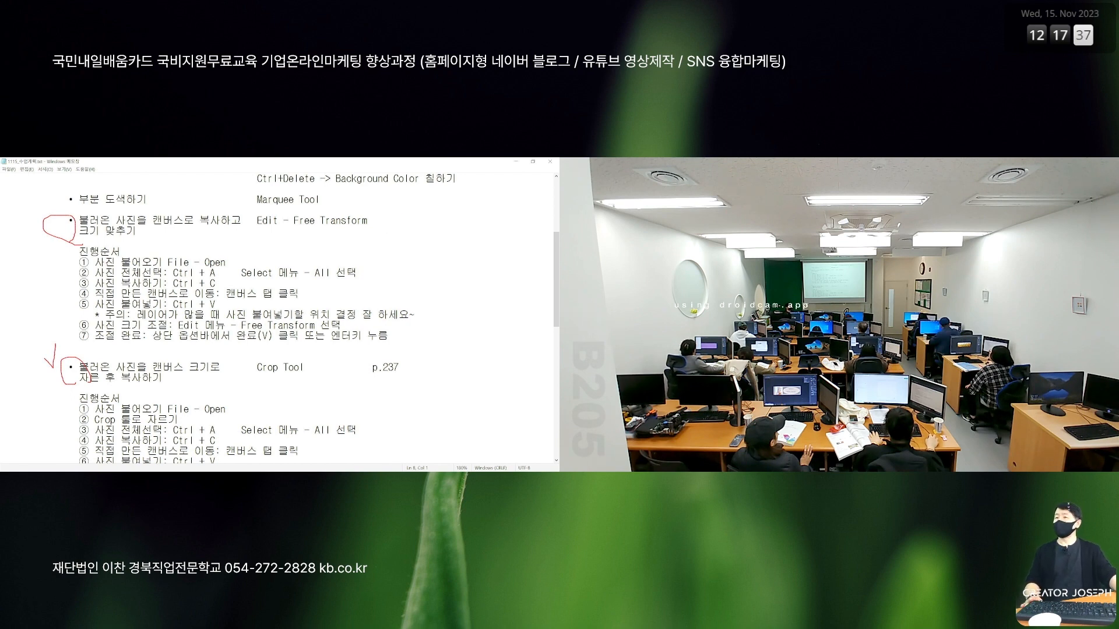
{"action": "left_click_drag", "start_coordinate": [286, 210], "coordinate": [385, 243]}
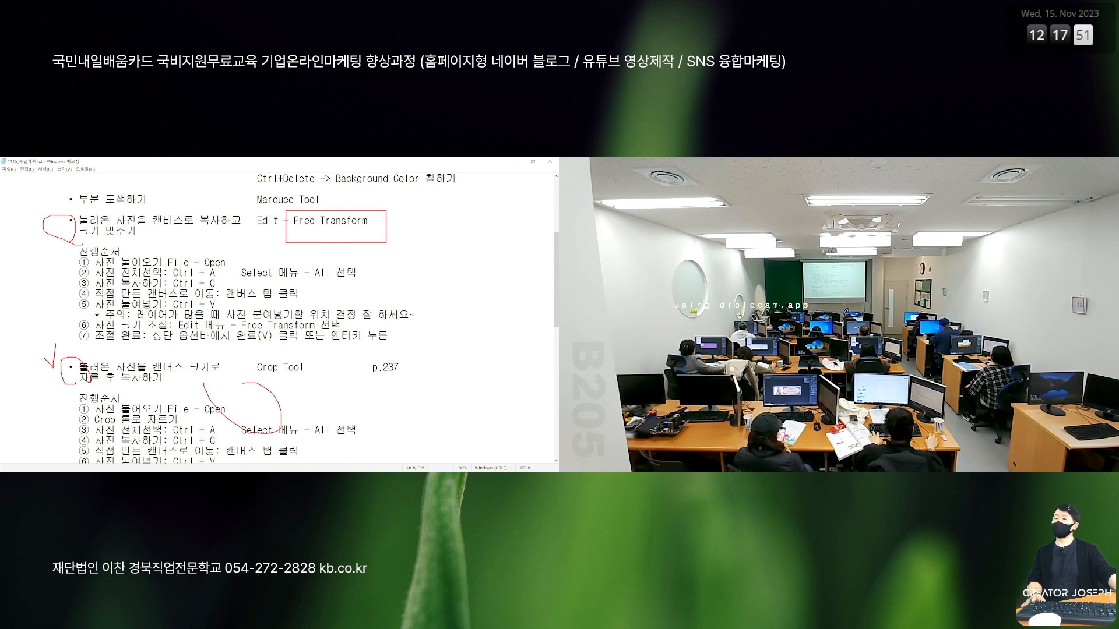
{"action": "left_click_drag", "start_coordinate": [289, 215], "coordinate": [380, 243]}
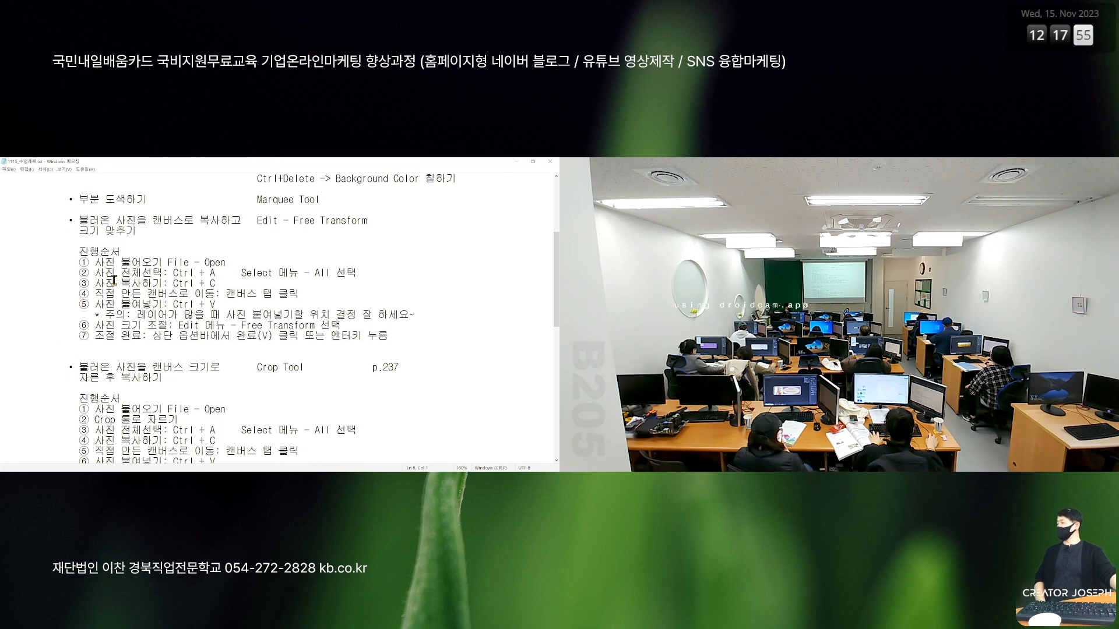
{"action": "scroll", "coordinate": [114, 280], "scroll_direction": "down", "scroll_amount": 2}
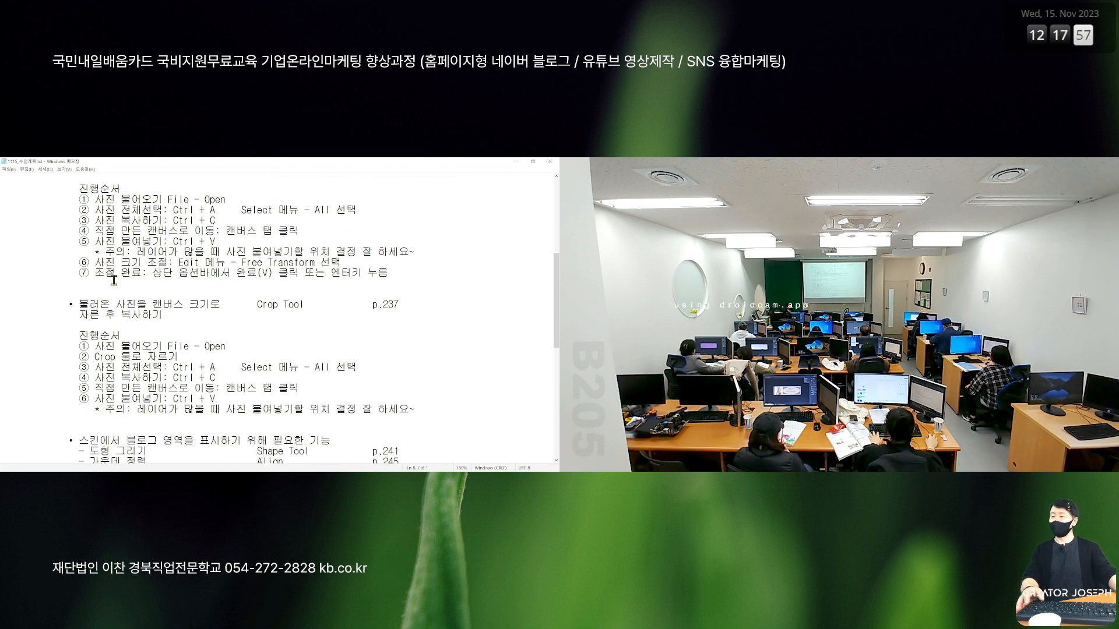
{"action": "scroll", "coordinate": [113, 280], "scroll_direction": "down", "scroll_amount": 6}
{"action": "scroll", "coordinate": [115, 283], "scroll_direction": "up", "scroll_amount": 4}
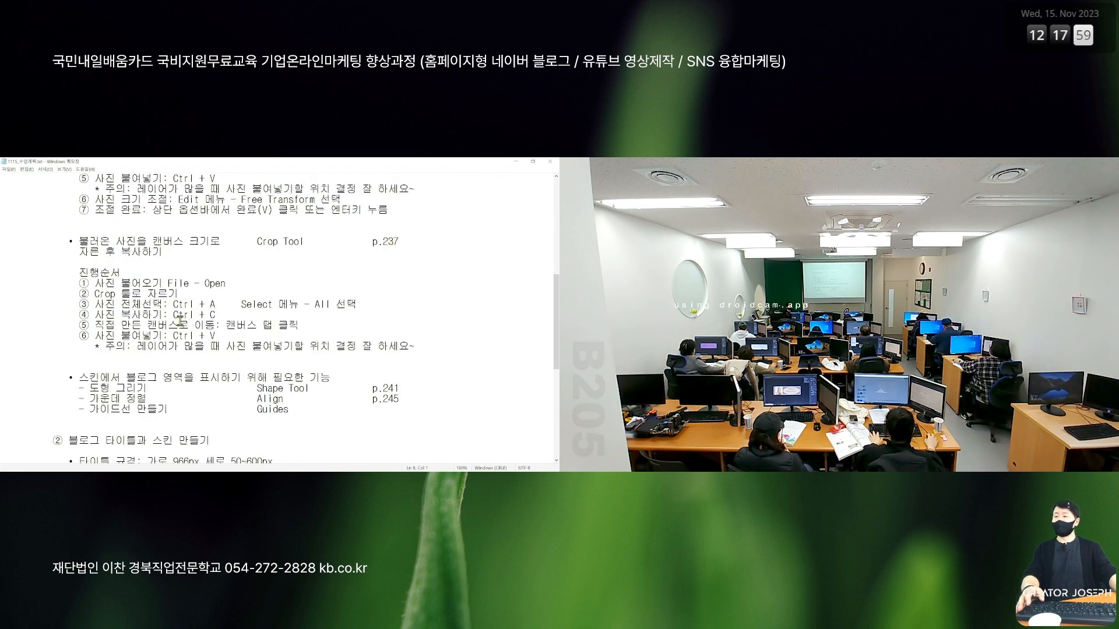
{"action": "scroll", "coordinate": [116, 285], "scroll_direction": "down", "scroll_amount": 2}
{"action": "scroll", "coordinate": [117, 284], "scroll_direction": "up", "scroll_amount": 4}
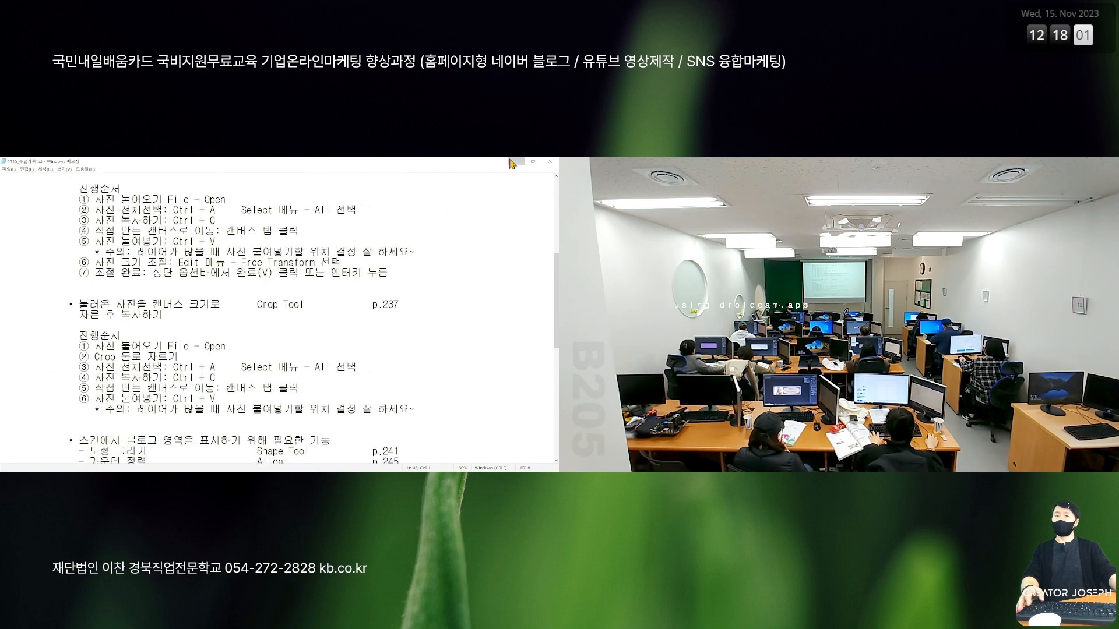
Switch to Photoshop, start a new document, and name it 캔버스이름
{"action": "key", "text": "alt+Tab"}
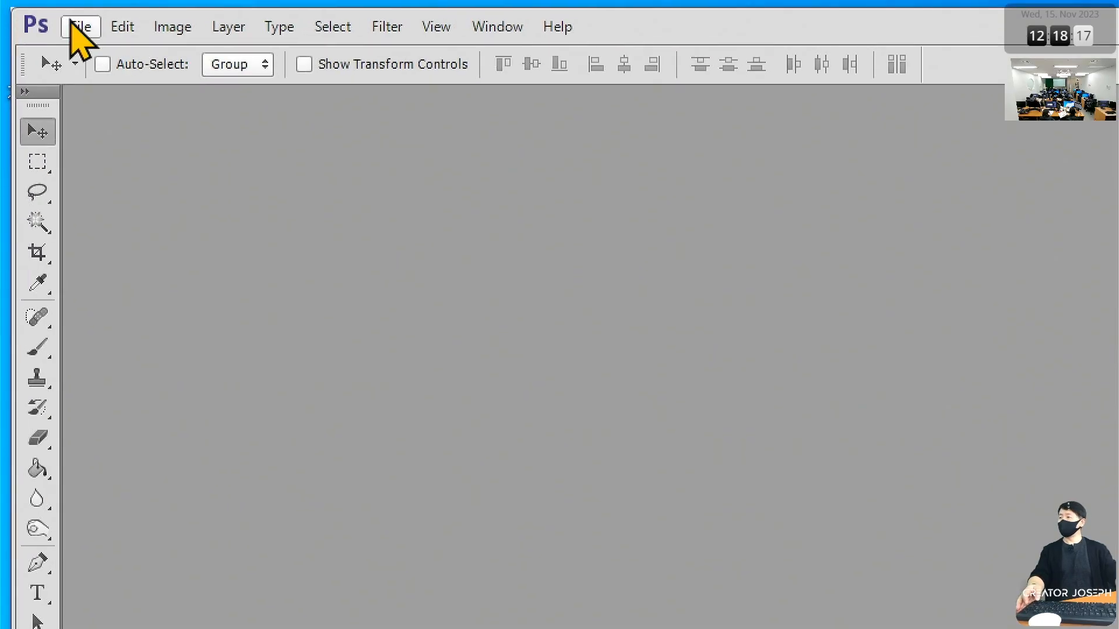
{"action": "left_click", "coordinate": [40, 12]}
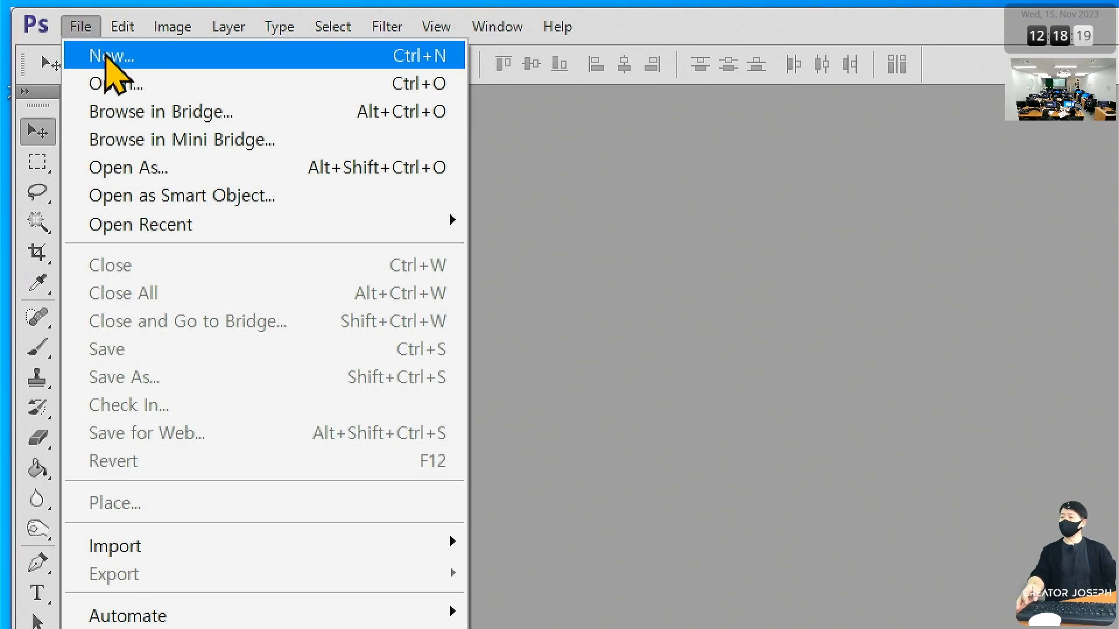
{"action": "left_click", "coordinate": [111, 58]}
{"action": "left_click_drag", "start_coordinate": [709, 230], "coordinate": [483, 141]}
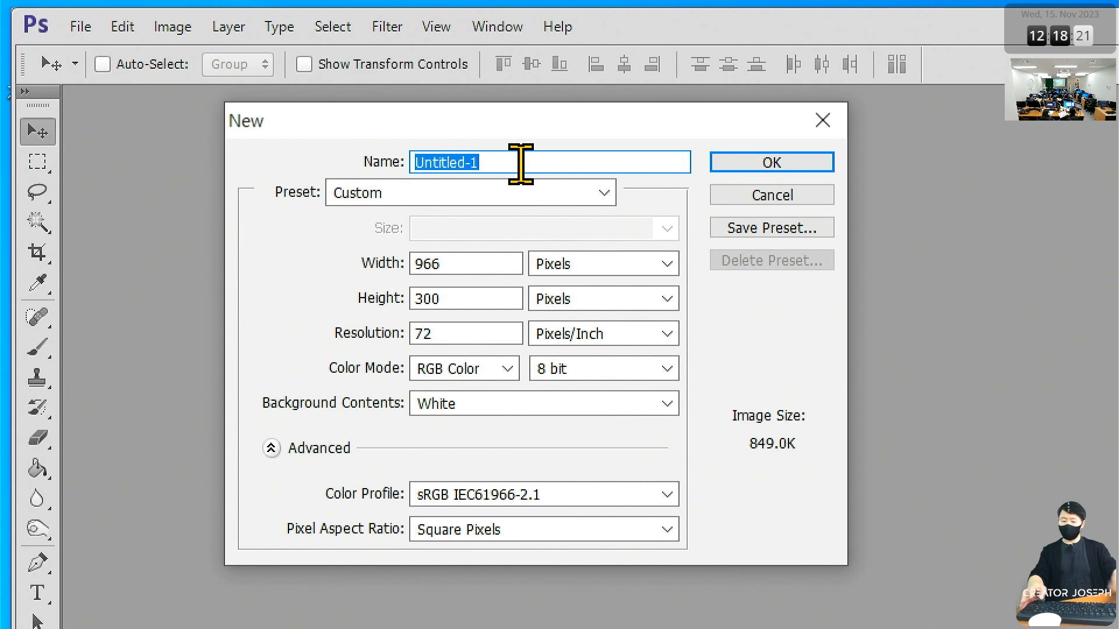
{"action": "type", "text": "캔버"}
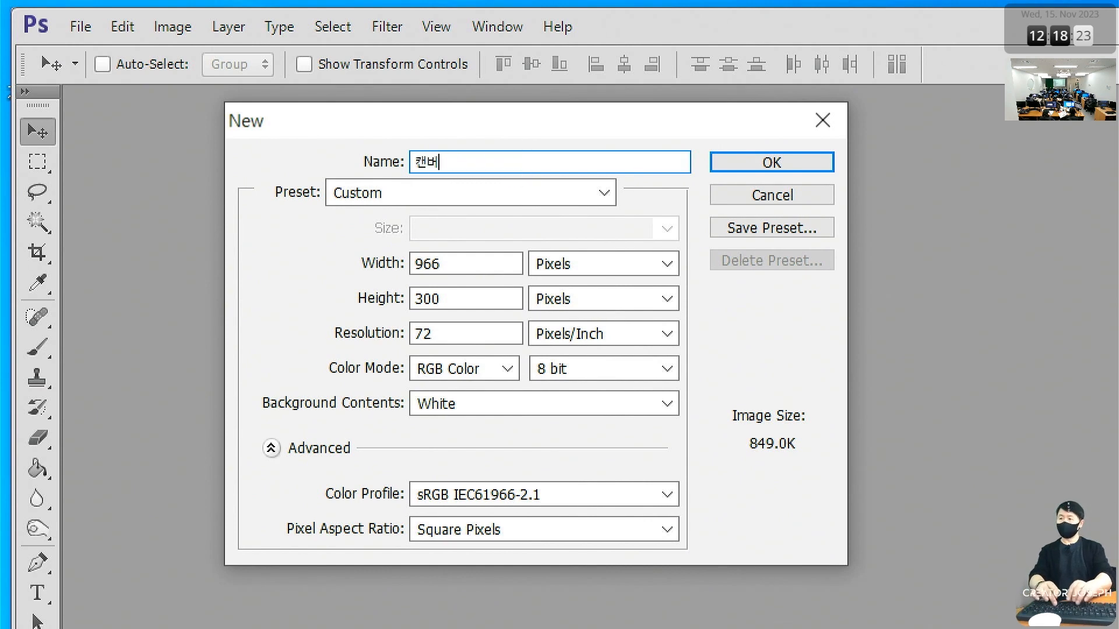
{"action": "type", "text": "스이름"}
{"action": "left_click", "coordinate": [294, 262]}
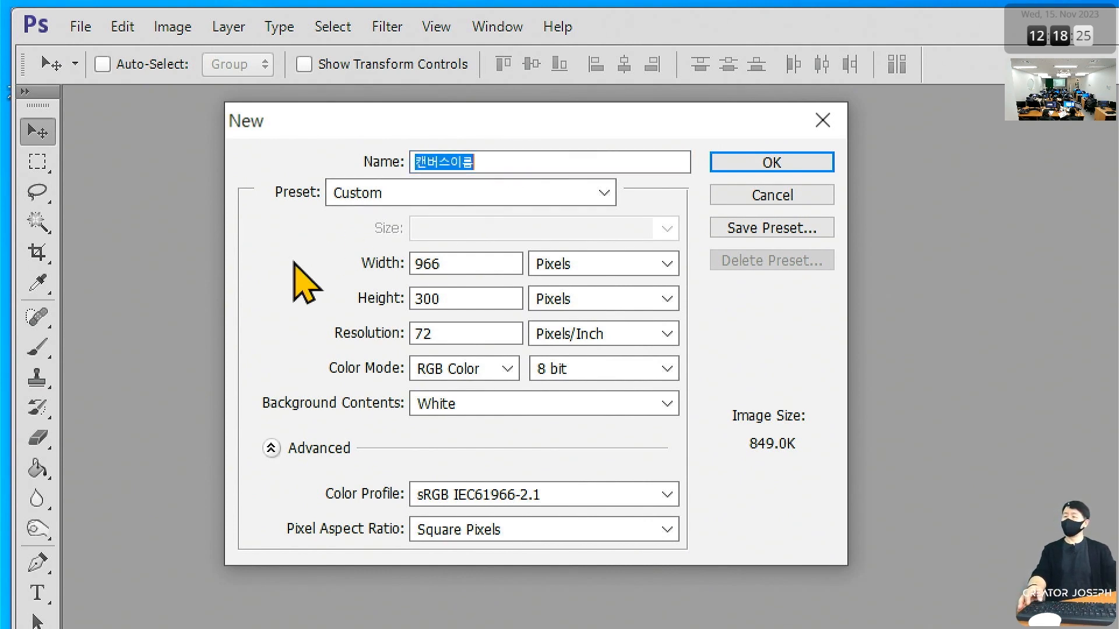
Apply the Web preset, set the width to 966 pixels and the height to 300 pixels, and create the canvas
{"action": "left_click", "coordinate": [580, 195]}
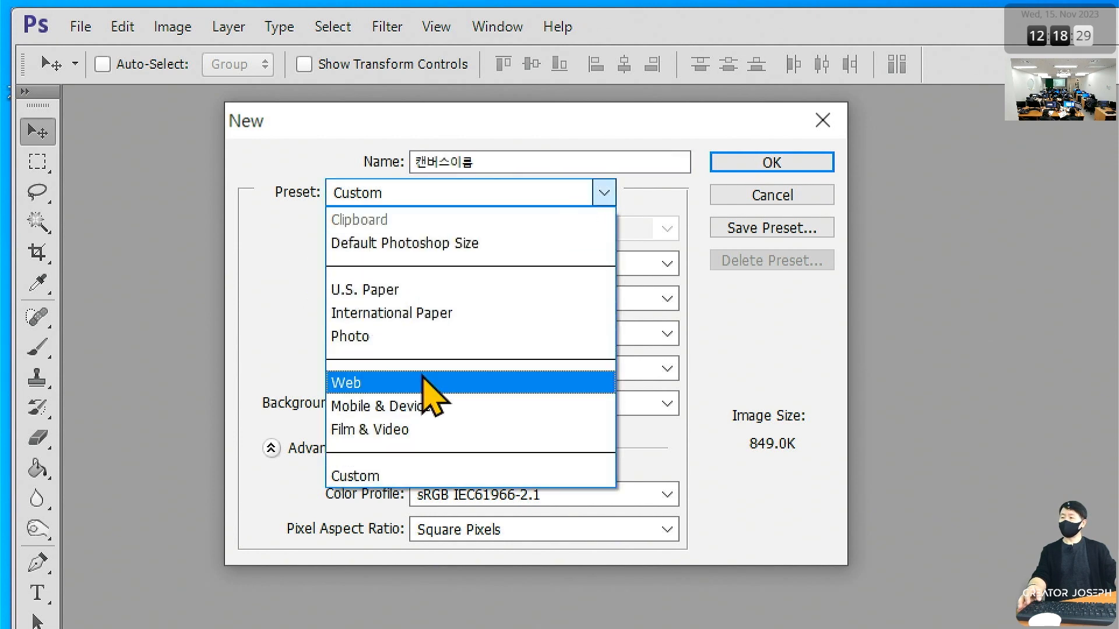
{"action": "left_click", "coordinate": [429, 385]}
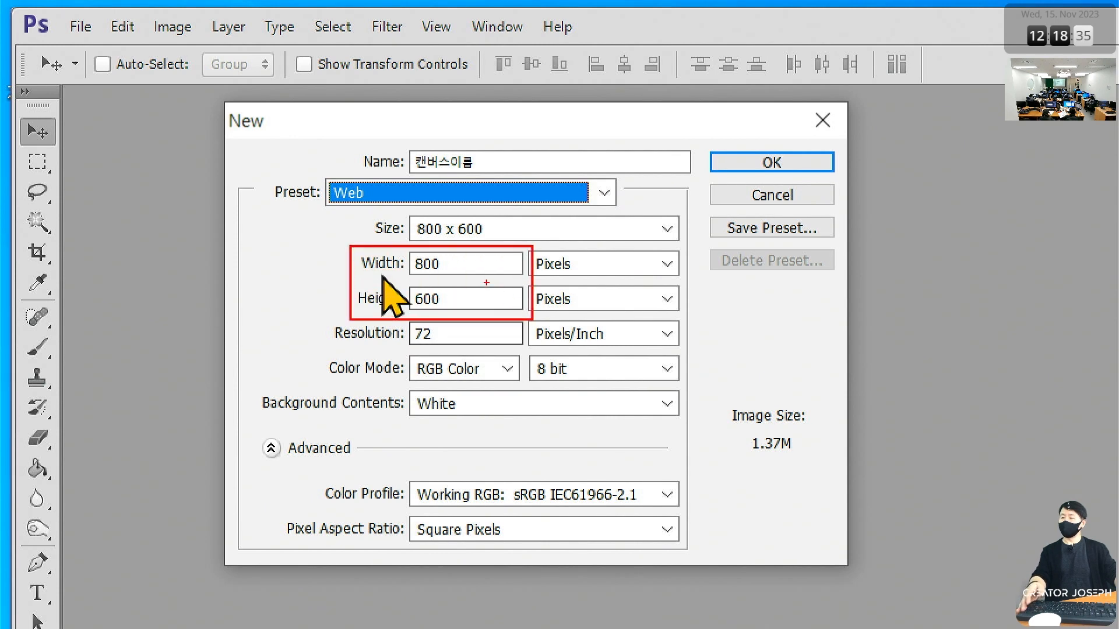
{"action": "double_click", "coordinate": [462, 262]}
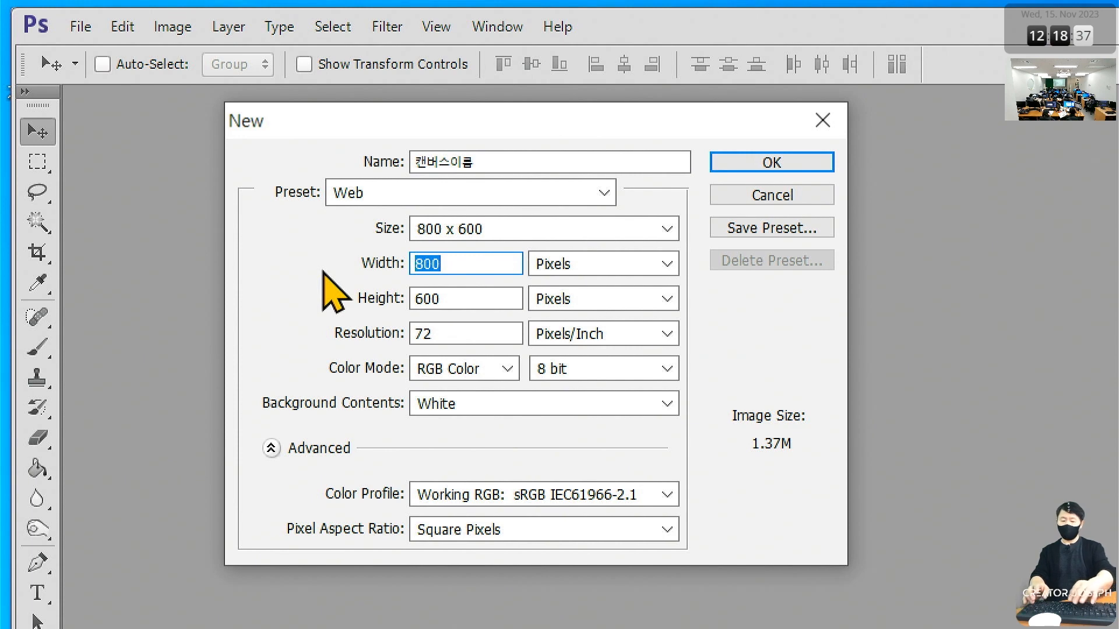
{"action": "type", "text": "966"}
{"action": "key", "text": "Tab"}
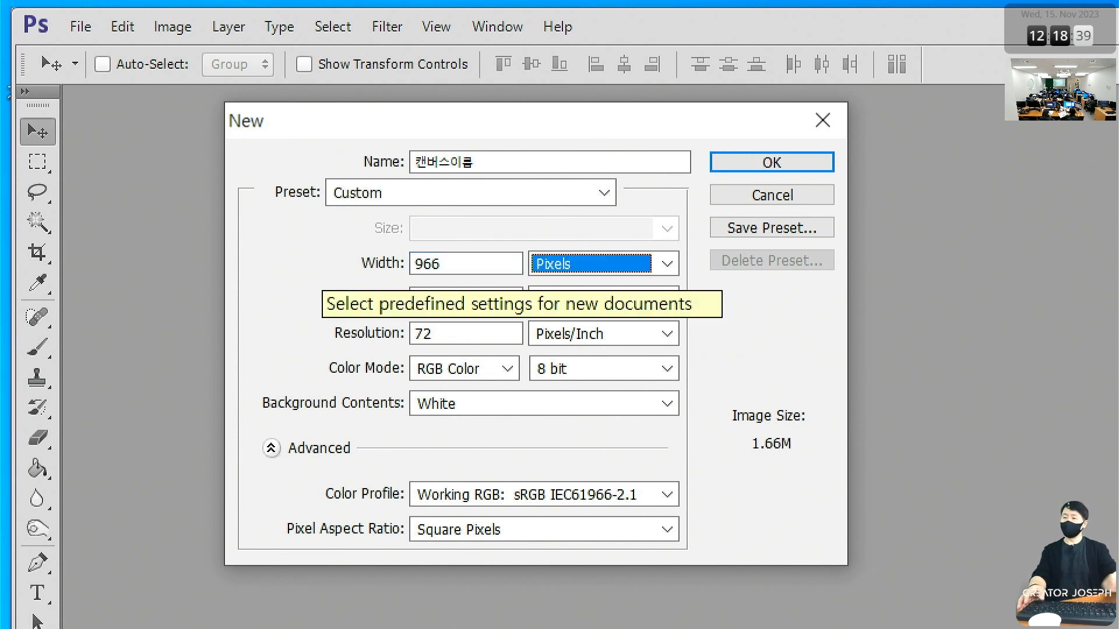
{"action": "left_click", "coordinate": [464, 292]}
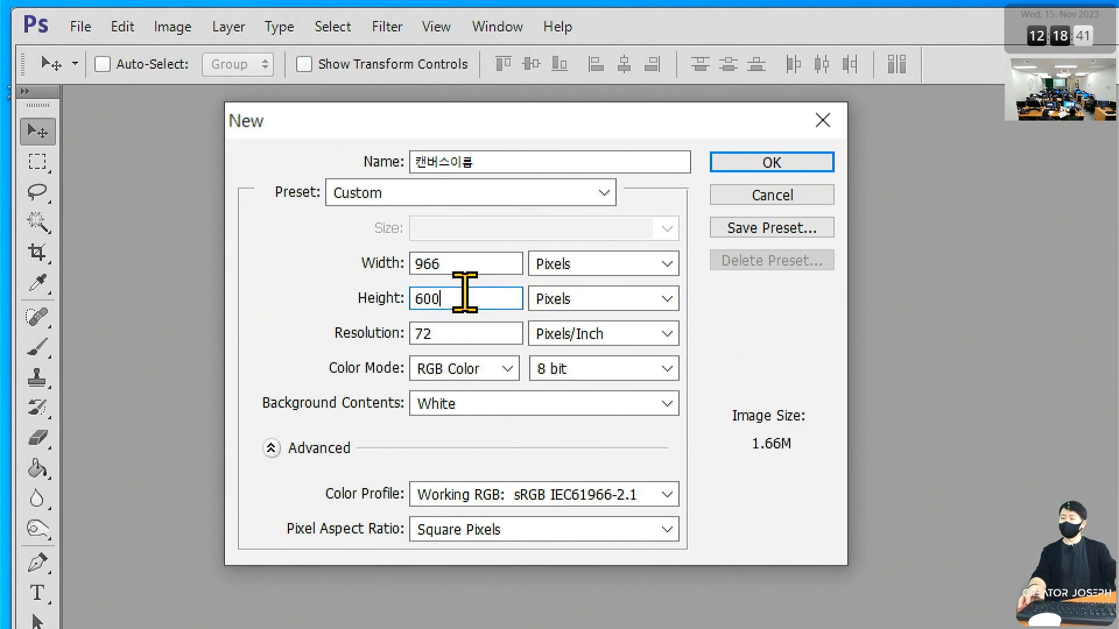
{"action": "double_click", "coordinate": [464, 292]}
{"action": "type", "text": "300"}
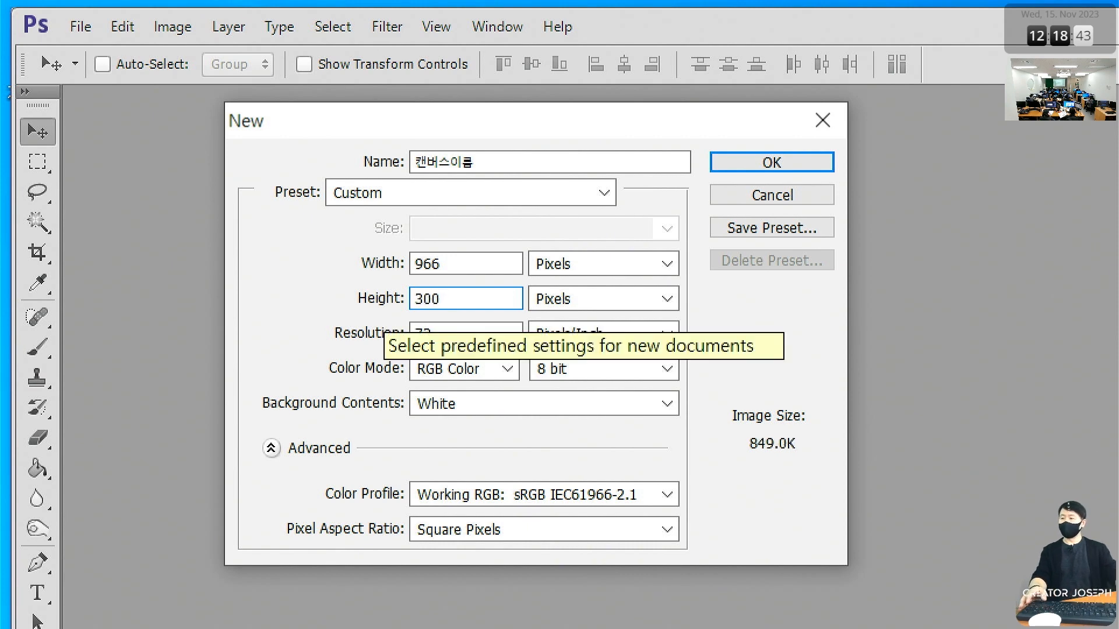
{"action": "double_click", "coordinate": [448, 297]}
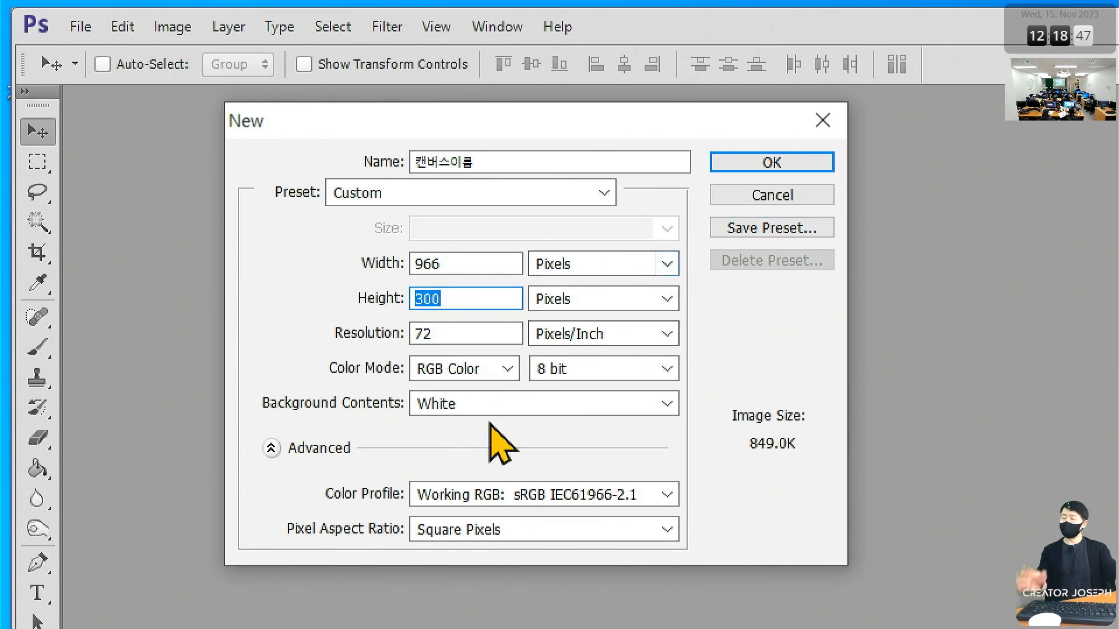
{"action": "left_click", "coordinate": [773, 165]}
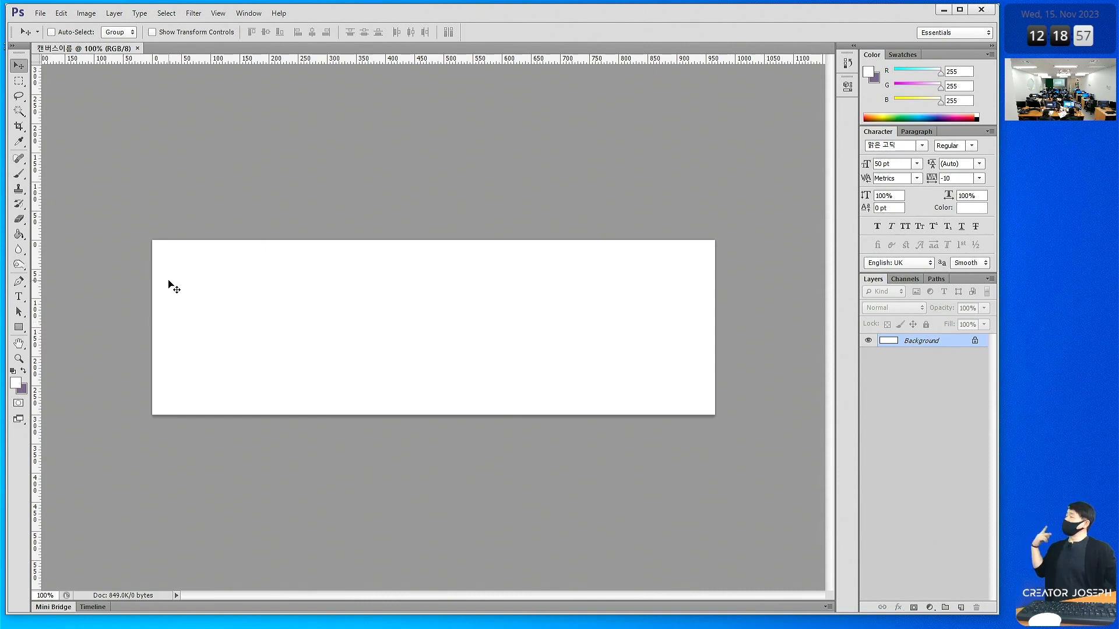
Open the photo leaves-8336237_1280.jpg from the 포토샵작업 folder
{"action": "left_click", "coordinate": [41, 13]}
{"action": "left_click", "coordinate": [52, 31]}
{"action": "left_click", "coordinate": [393, 98]}
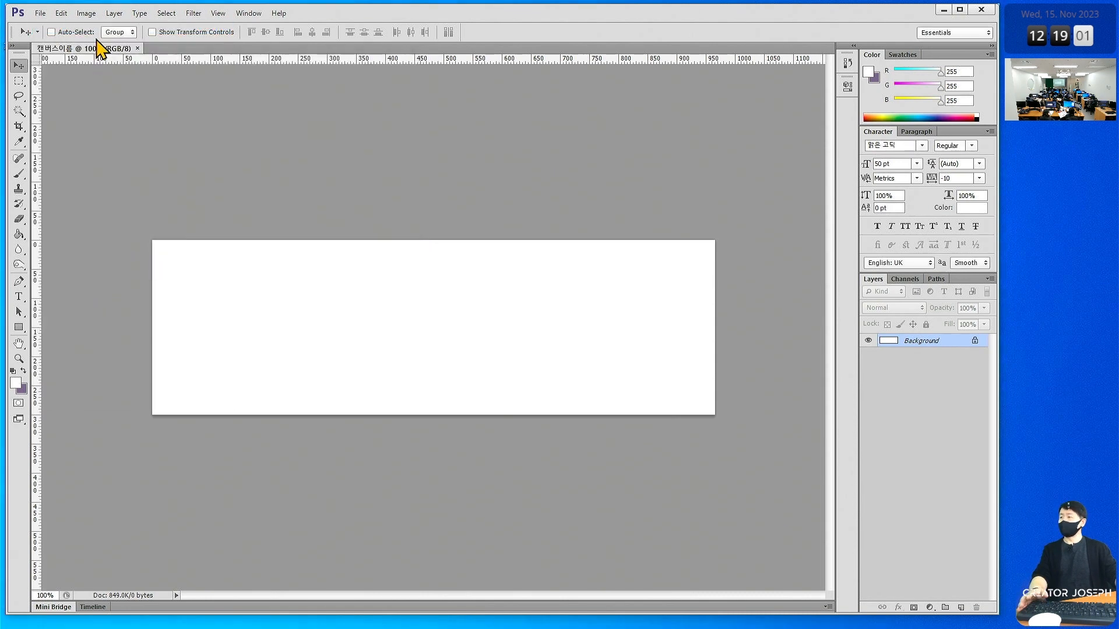
{"action": "left_click", "coordinate": [41, 13]}
{"action": "left_click", "coordinate": [65, 46]}
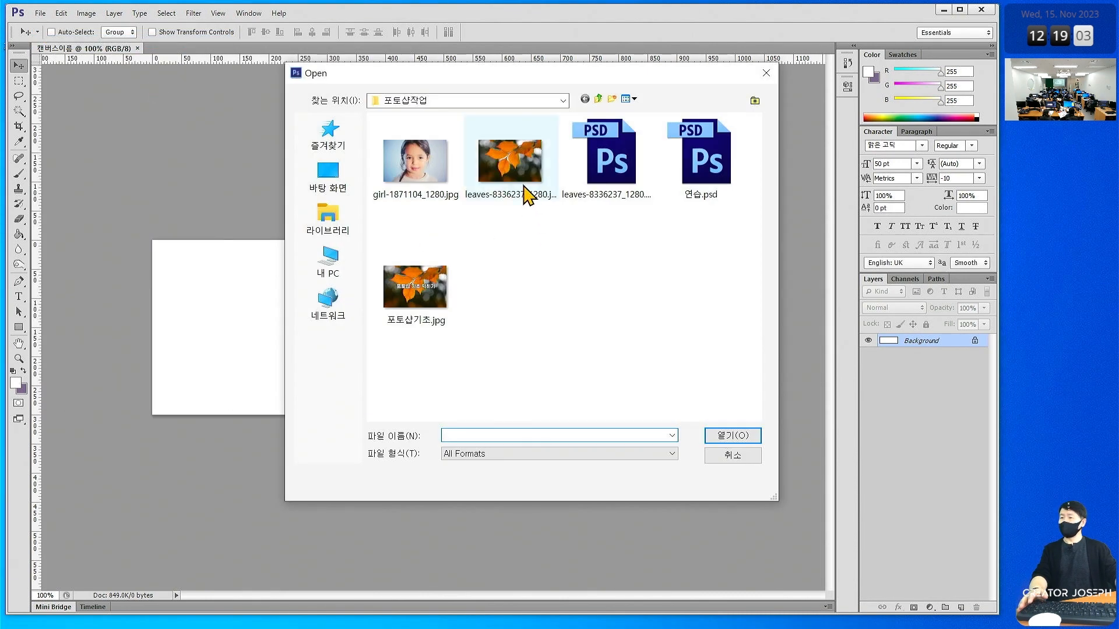
{"action": "double_click", "coordinate": [506, 164]}
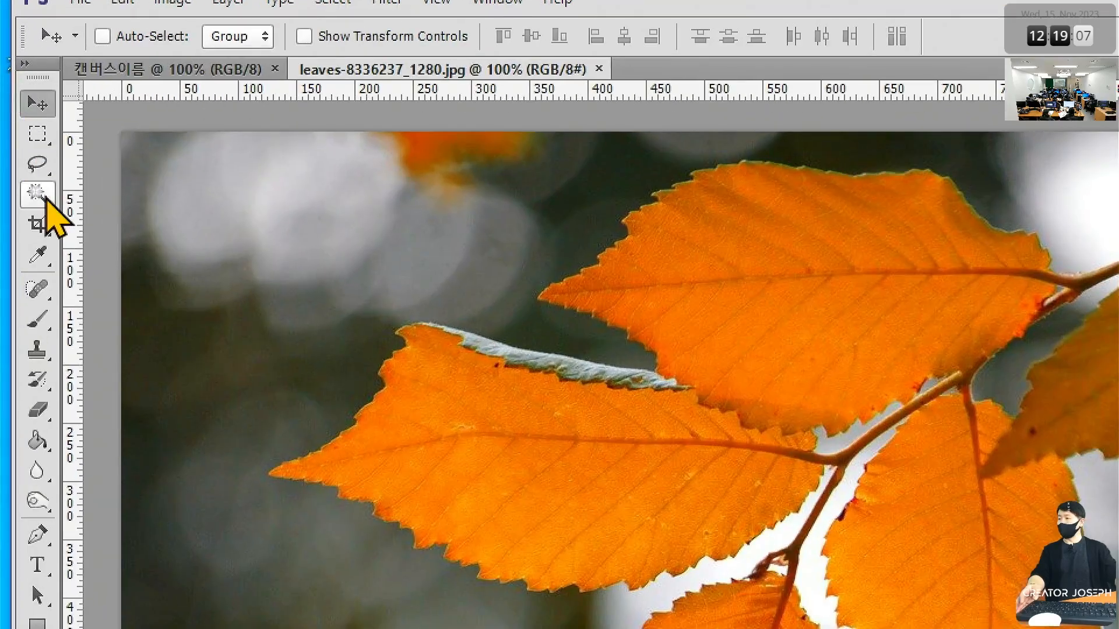
Crop the leaves photo to 966 × 300 px around the lower hanging leaves, and return to the Move tool
{"action": "left_click", "coordinate": [19, 127]}
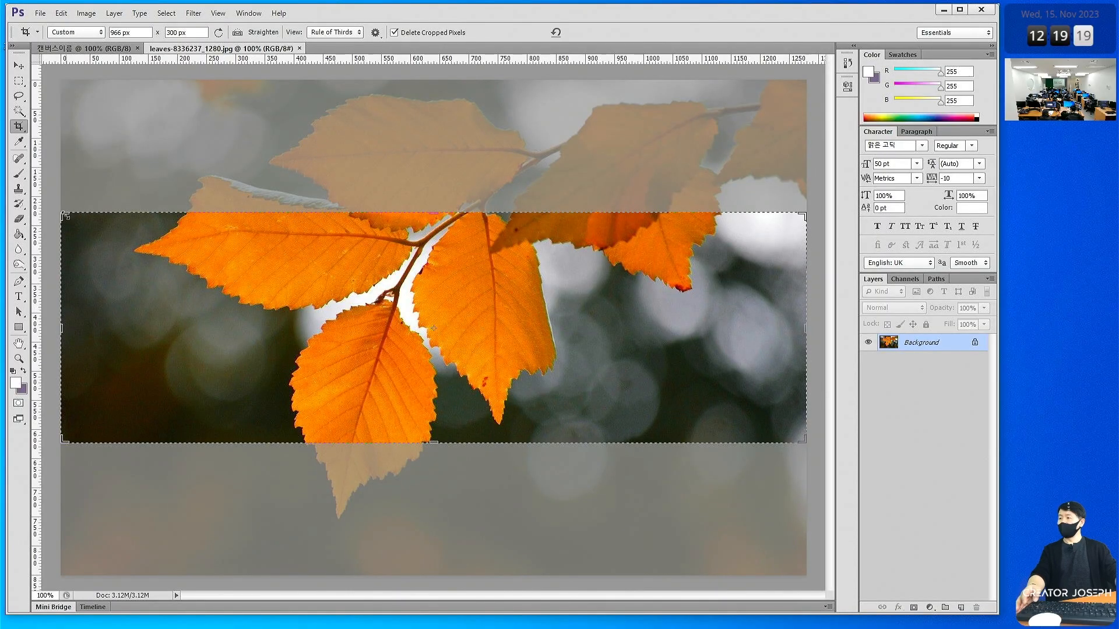
{"action": "left_click_drag", "start_coordinate": [65, 216], "coordinate": [99, 223]}
{"action": "mouse_move", "coordinate": [774, 437]}
{"action": "left_mouse_down"}
{"action": "mouse_move", "coordinate": [747, 430]}
{"action": "mouse_move", "coordinate": [765, 436]}
{"action": "left_mouse_up"}
{"action": "left_click_drag", "start_coordinate": [625, 376], "coordinate": [647, 344]}
{"action": "key", "text": "Return"}
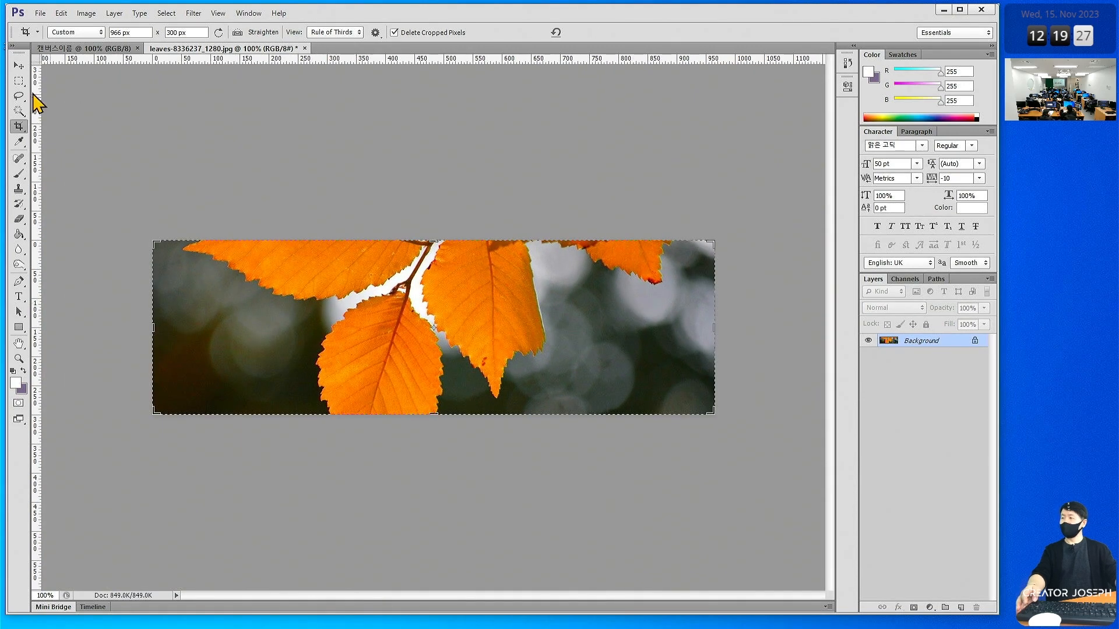
{"action": "left_click", "coordinate": [18, 65]}
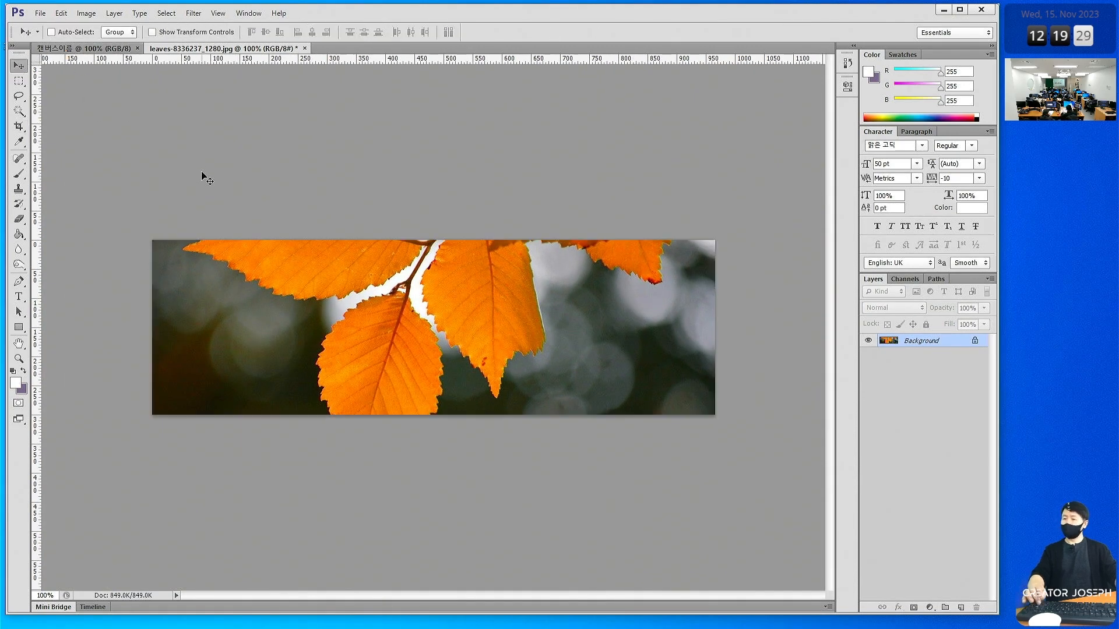
Paste the copied leaves photo onto the 캔버스이름 canvas
{"action": "left_click", "coordinate": [96, 49]}
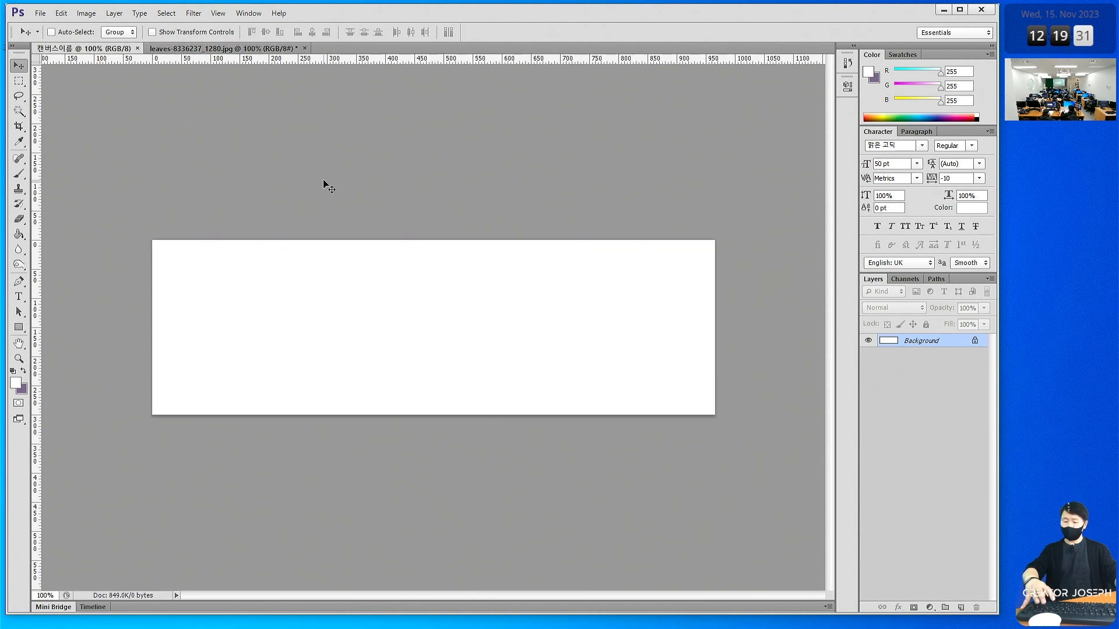
{"action": "key", "text": "ctrl+v"}
{"action": "key", "text": "ctrl+b"}
{"action": "key", "text": "Escape"}
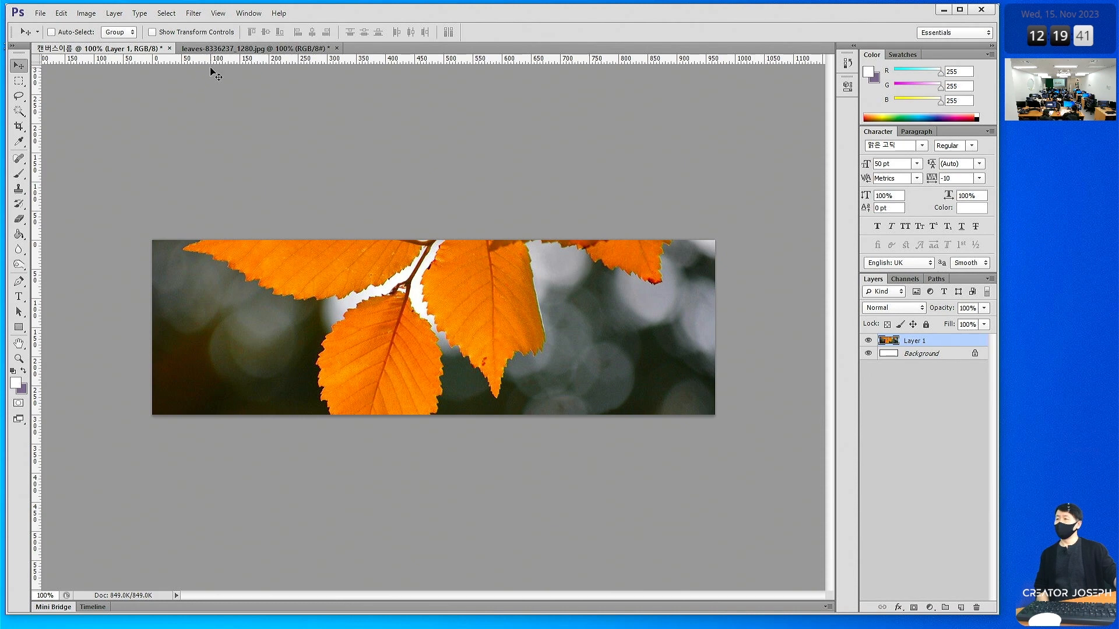
Return to the cropped leaves photo and close its document
{"action": "key", "text": "ctrl+a"}
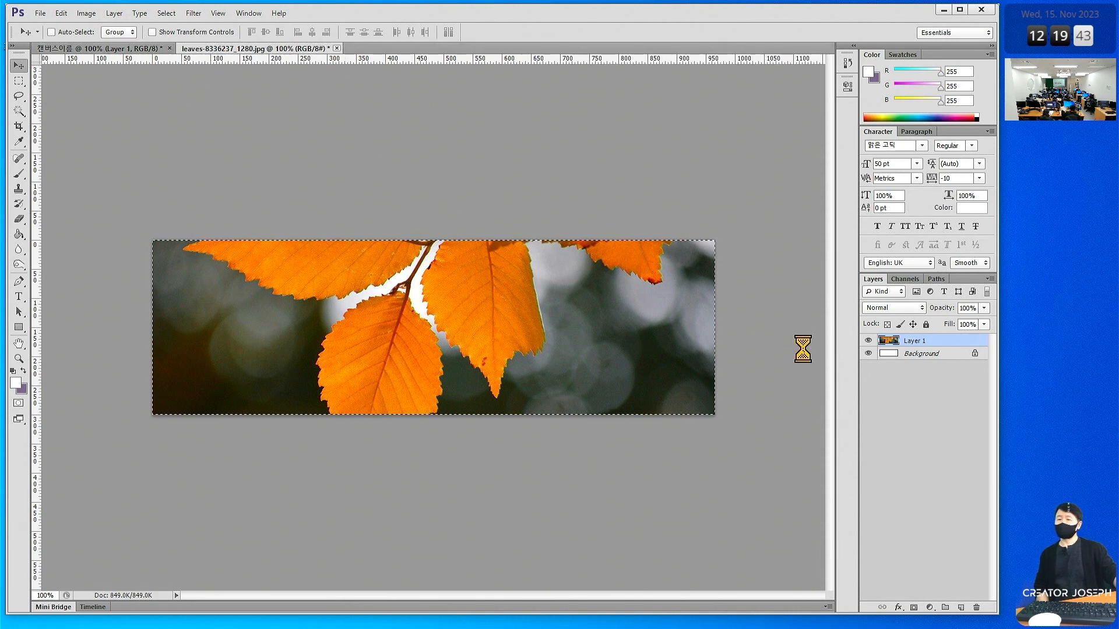
{"action": "key", "text": "ctrl+w"}
{"action": "left_click", "coordinate": [526, 241]}
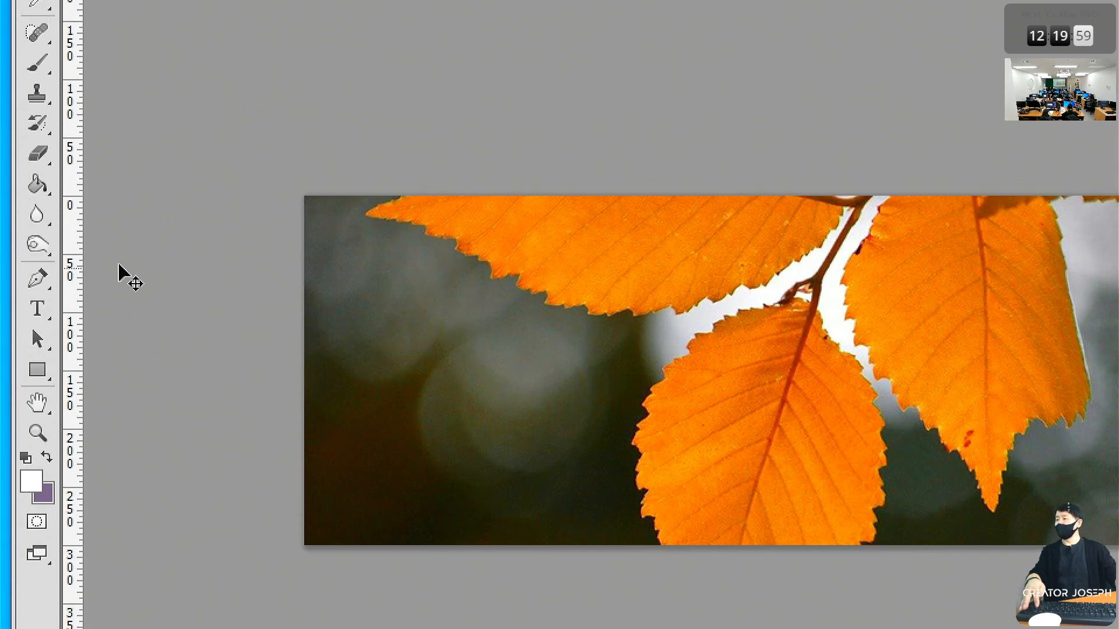
Choose the Paint Bucket Tool from its tool group, and minimize the window to show the desktop
{"action": "left_click", "coordinate": [30, 188]}
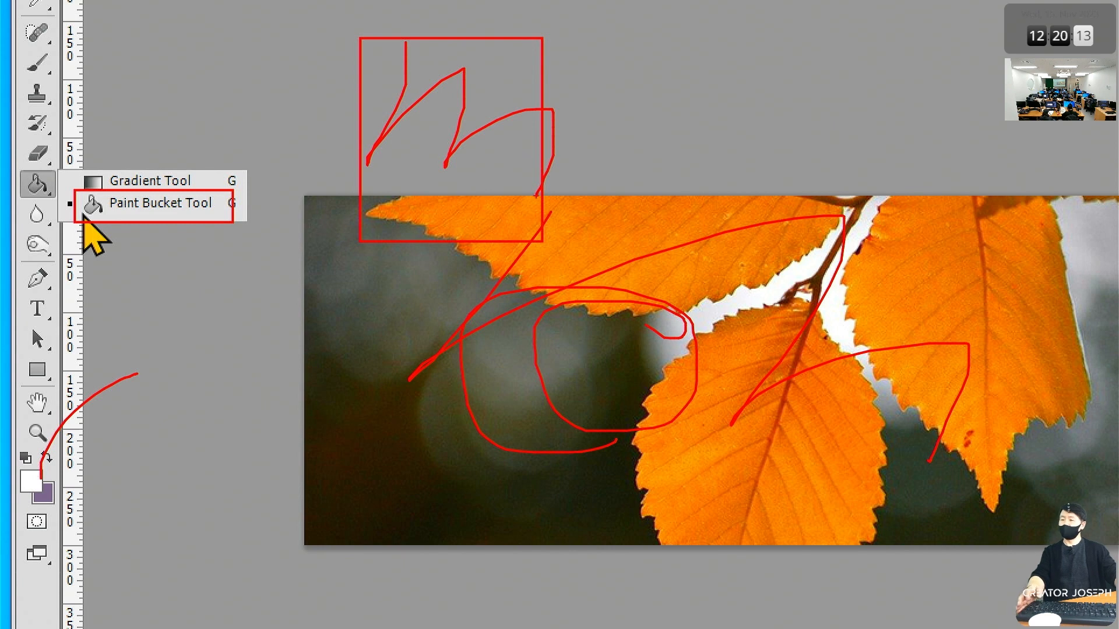
{"action": "left_click", "coordinate": [87, 210]}
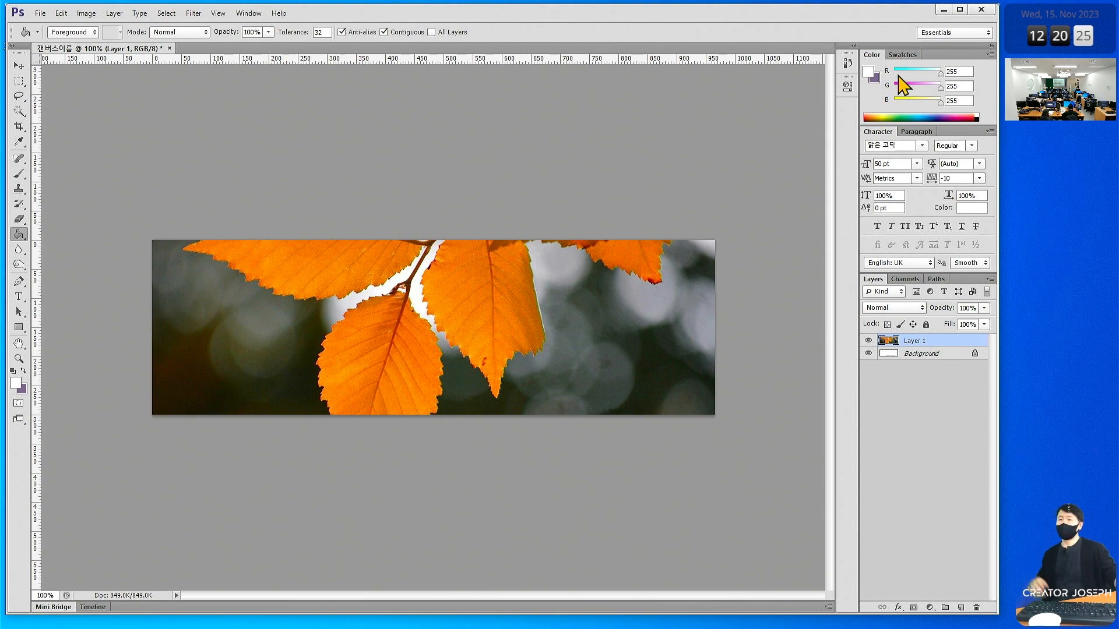
{"action": "left_click", "coordinate": [944, 10]}
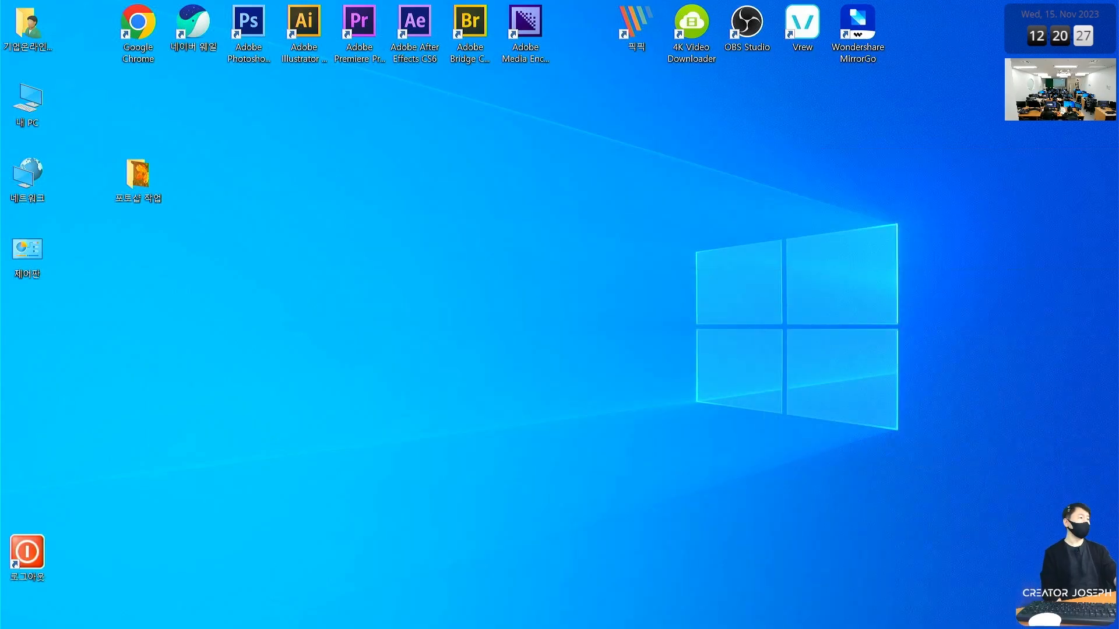